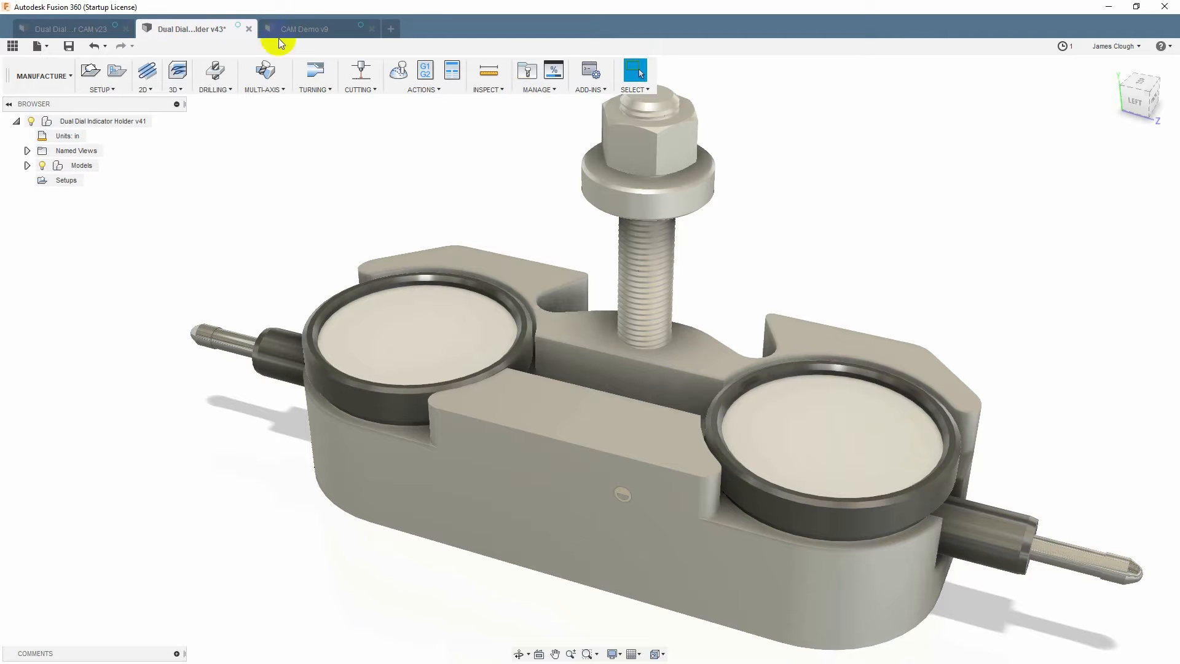
- Switch to the CAM Demo document and examine the jaws on both vises
{"action": "left_click", "coordinate": [314, 27]}
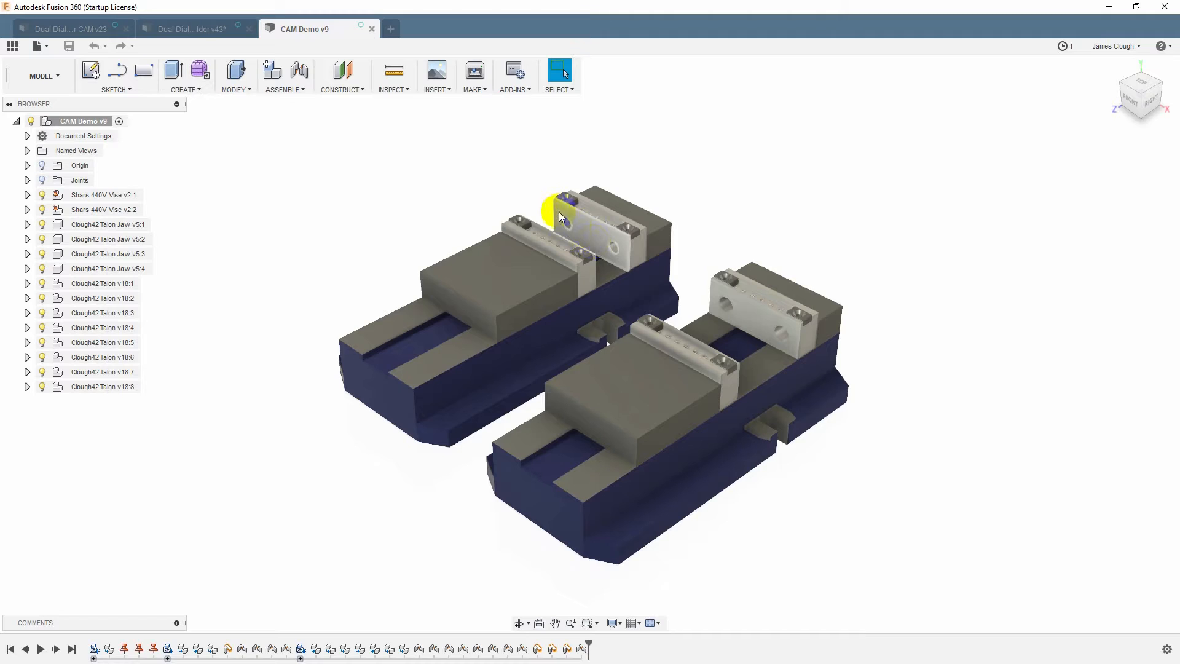
{"action": "left_click", "coordinate": [566, 236]}
{"action": "left_click", "coordinate": [608, 262]}
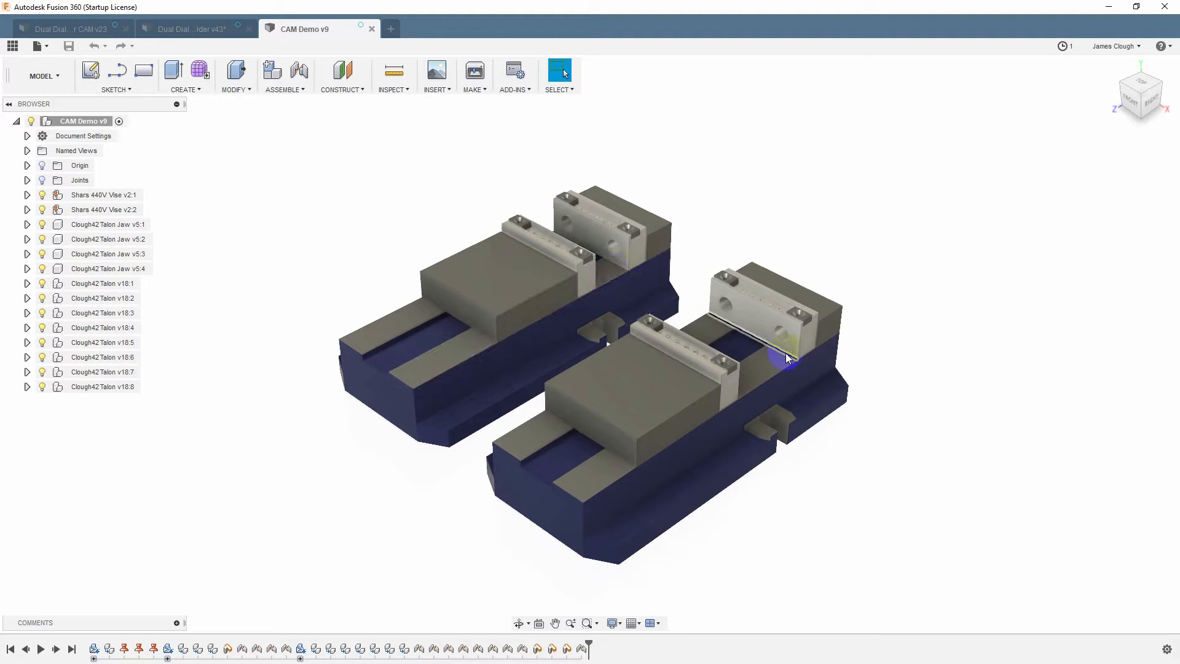
{"action": "left_click", "coordinate": [628, 246]}
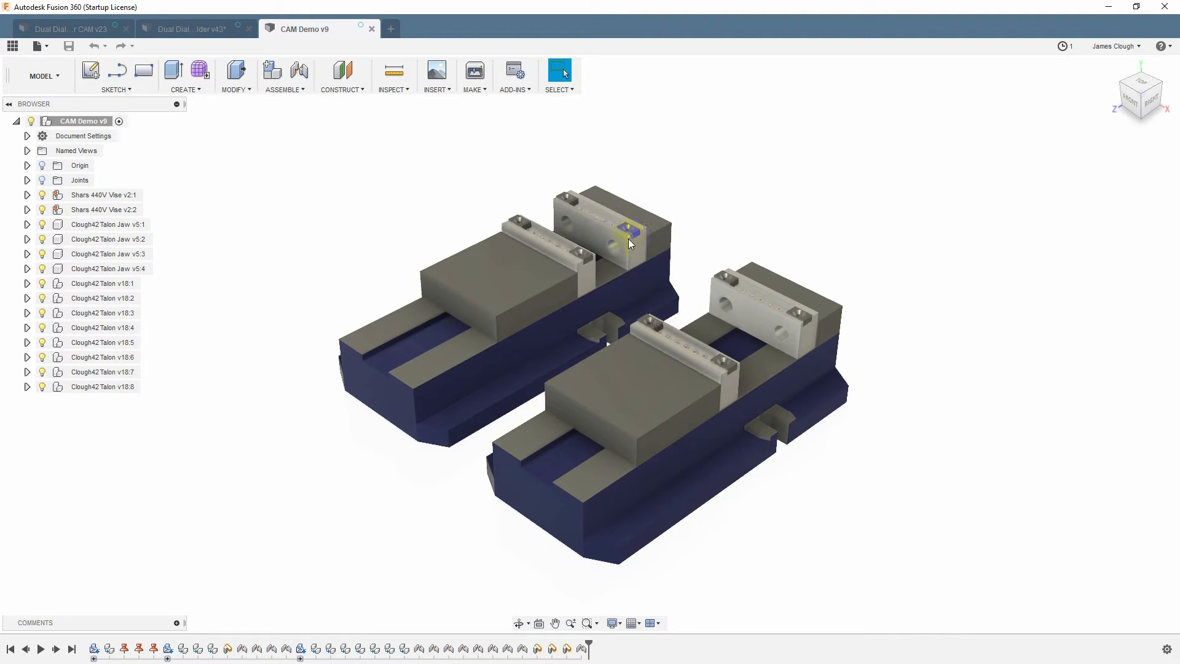
{"action": "left_click", "coordinate": [615, 280]}
- Review the Dual Dial Indicator Holder document, and return to CAM Demo to examine the vises, jaws and Talon grippers
{"action": "left_click", "coordinate": [185, 26]}
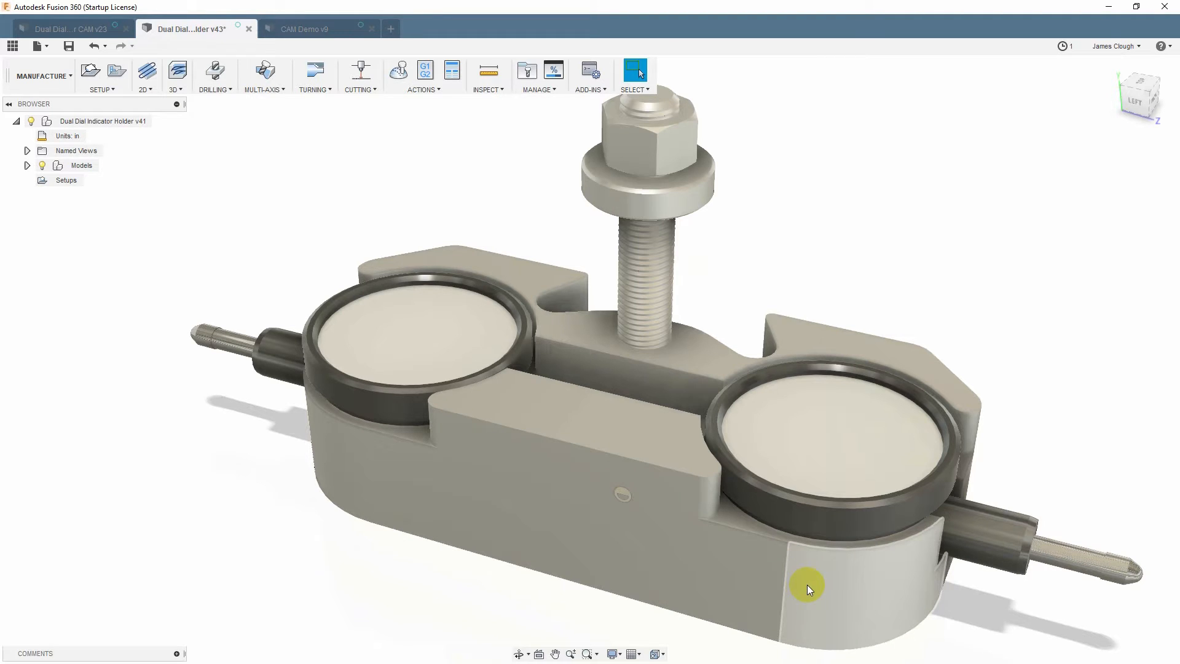
{"action": "left_click", "coordinate": [307, 29]}
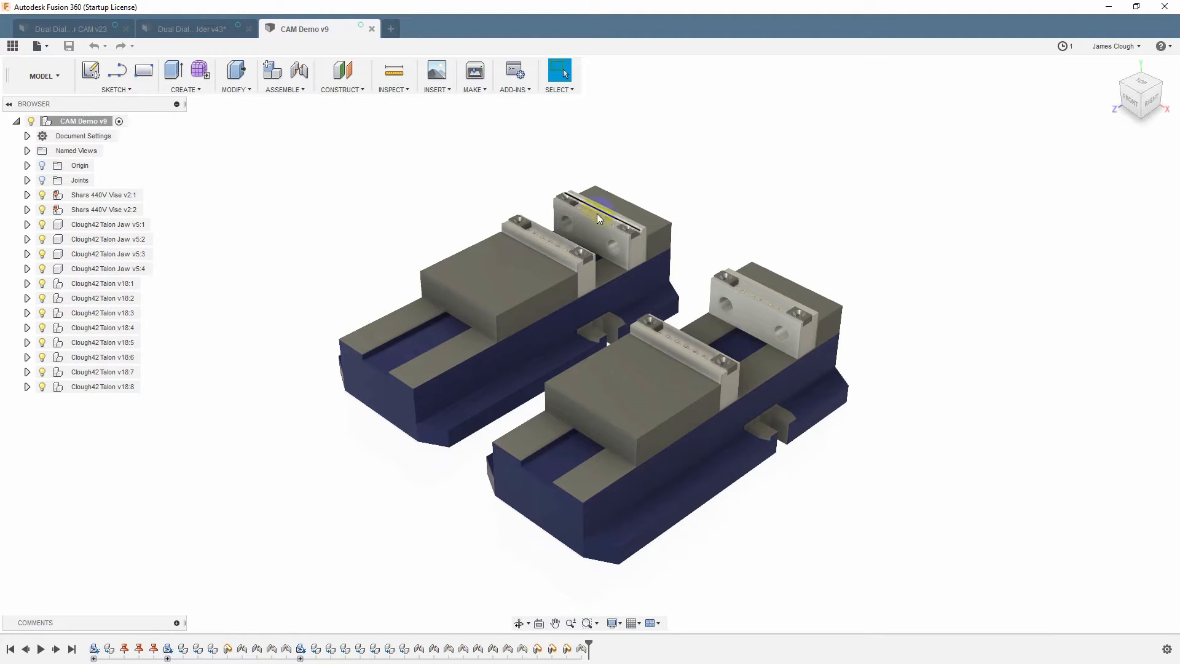
{"action": "left_click", "coordinate": [492, 264]}
{"action": "left_click", "coordinate": [368, 128]}
{"action": "left_click", "coordinate": [605, 226]}
{"action": "left_click", "coordinate": [768, 356]}
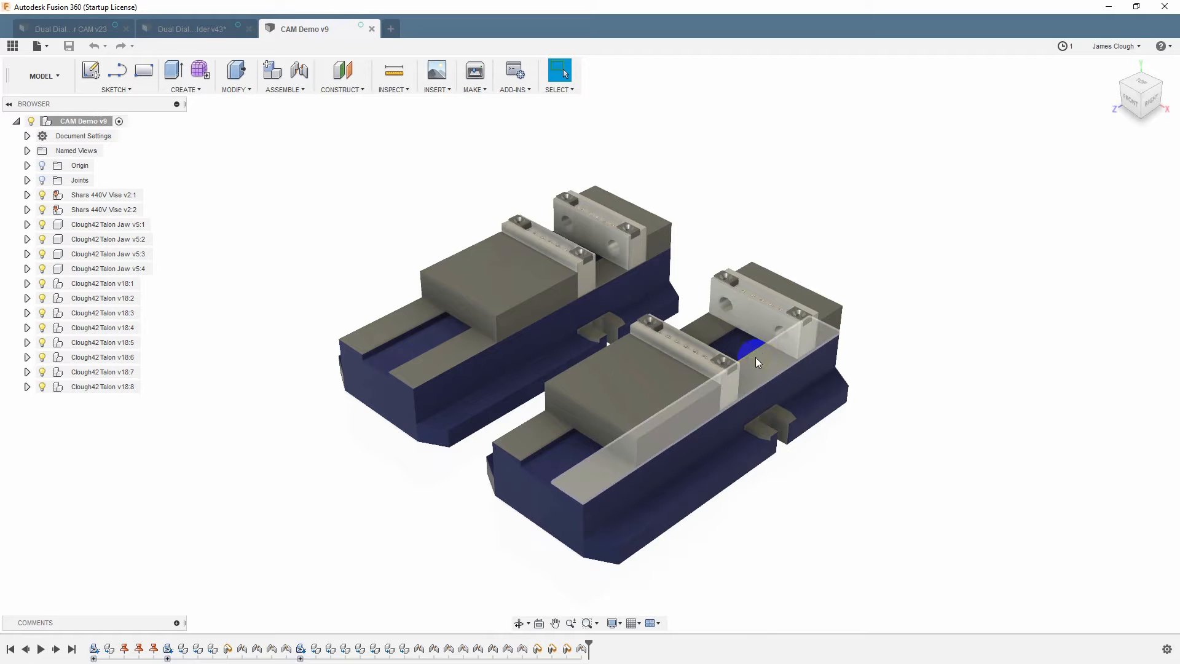
{"action": "left_click", "coordinate": [669, 364]}
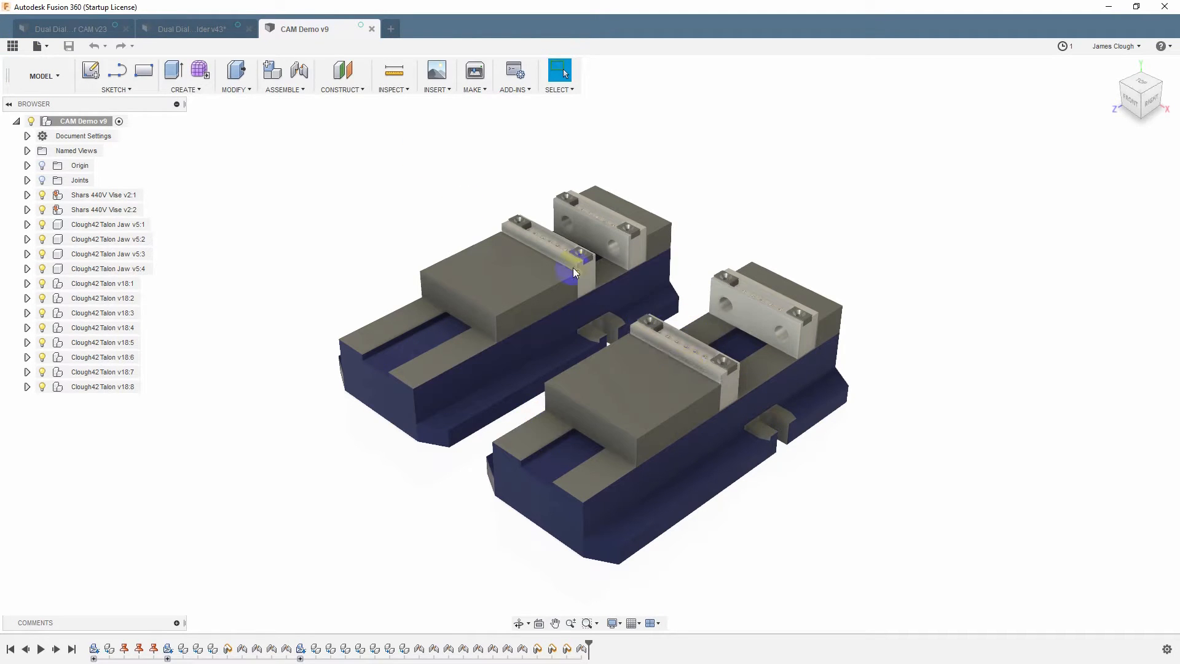
{"action": "left_click", "coordinate": [512, 283]}
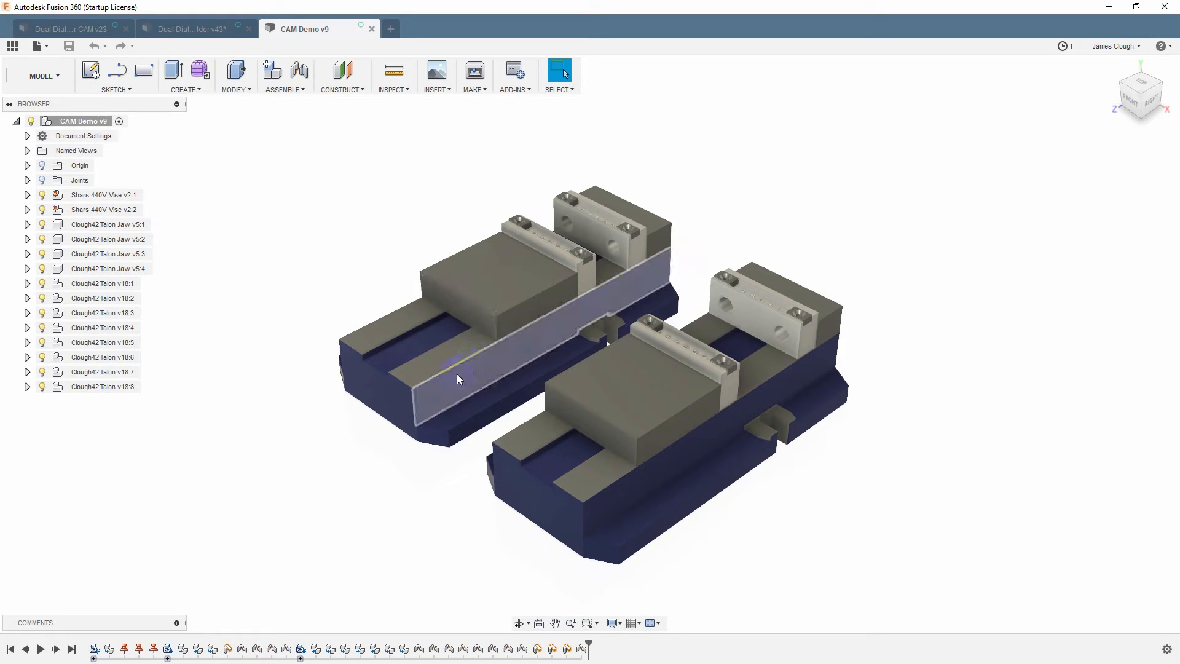
{"action": "left_click", "coordinate": [746, 230]}
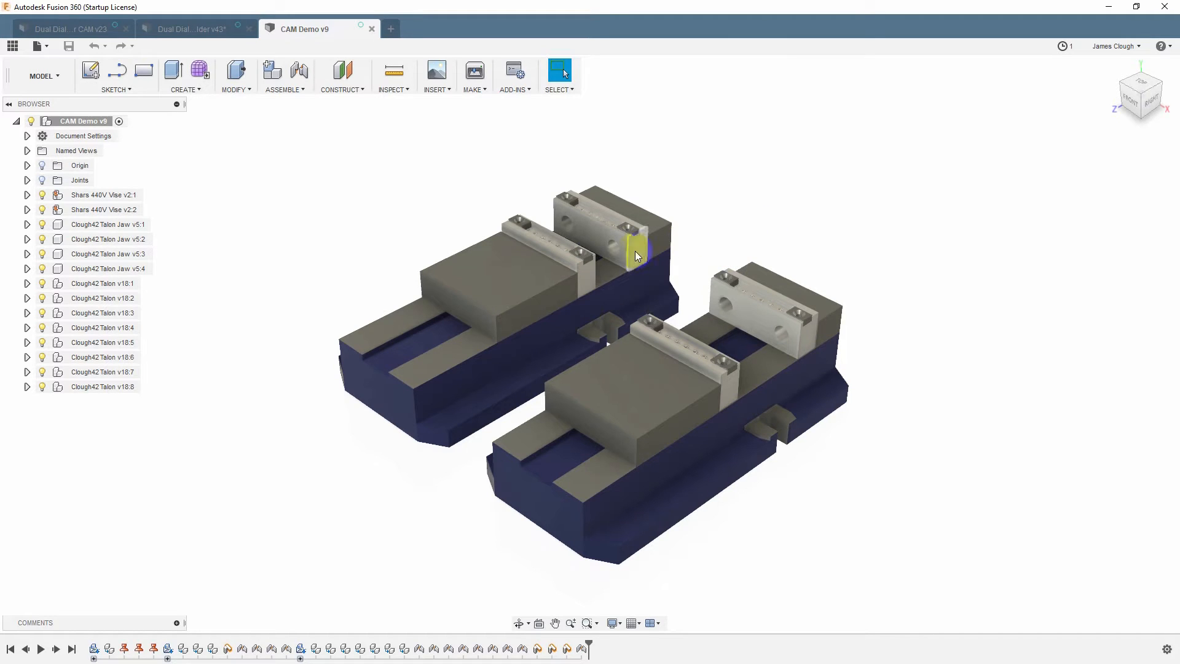
{"action": "left_click", "coordinate": [631, 231]}
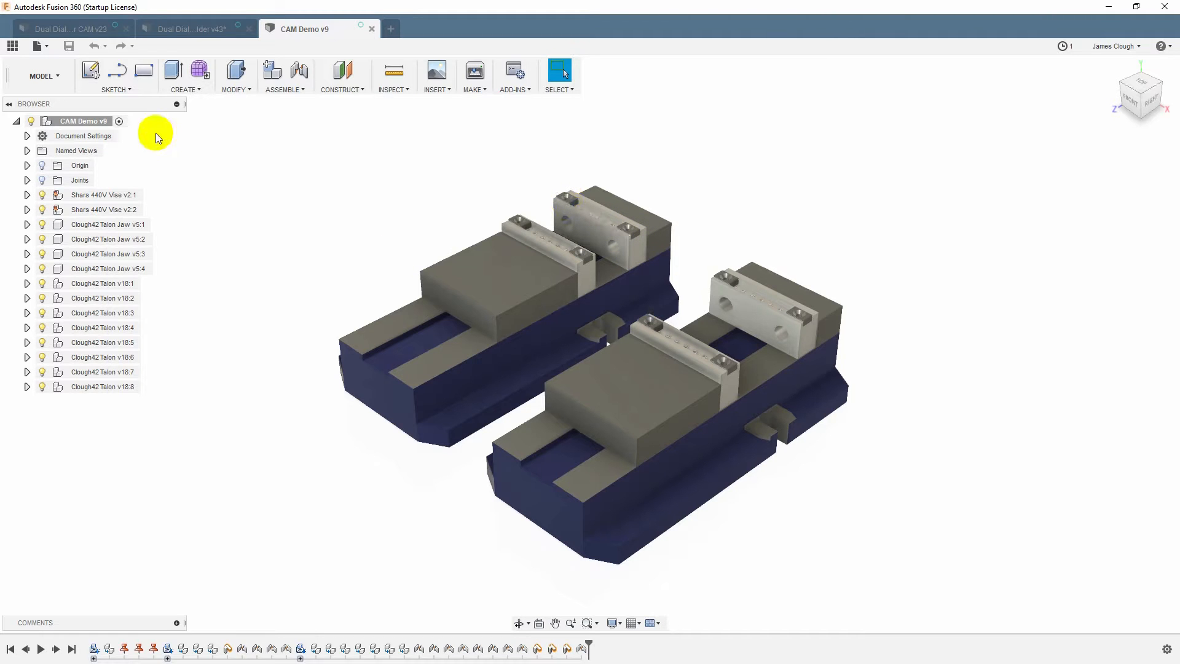
- Insert the Dual Dial Indicator Holder design into CAM Demo and move it up 5.00 in along Y
{"action": "left_click", "coordinate": [13, 47]}
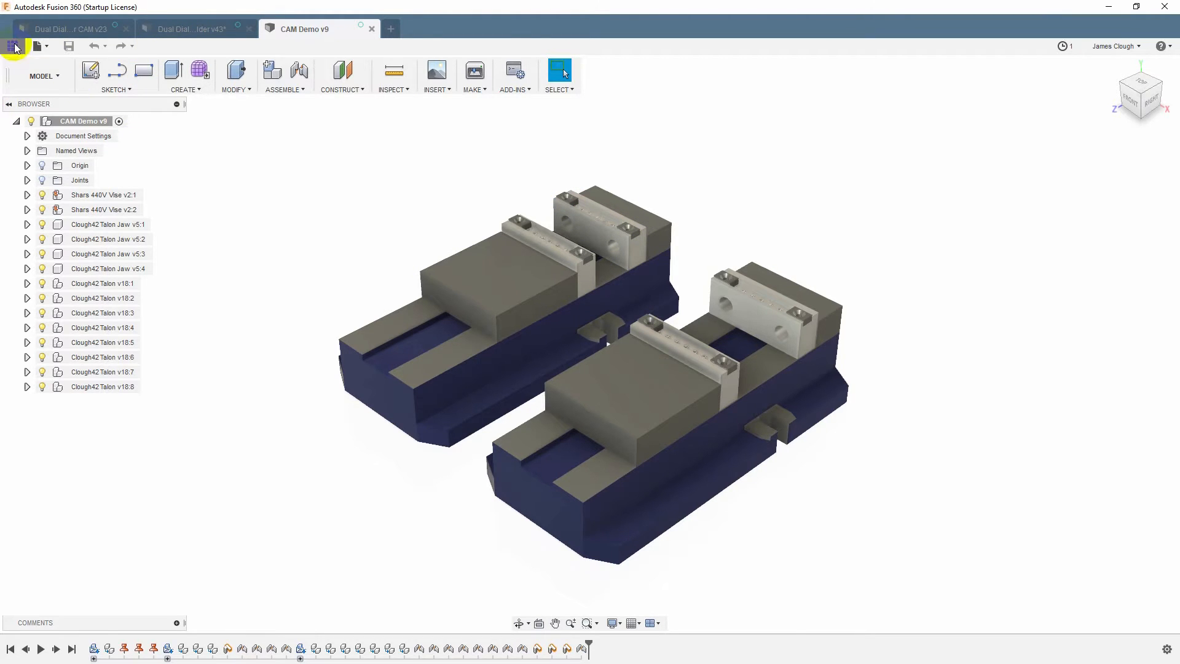
{"action": "left_click", "coordinate": [69, 177]}
{"action": "left_click_drag", "start_coordinate": [69, 178], "coordinate": [567, 190]}
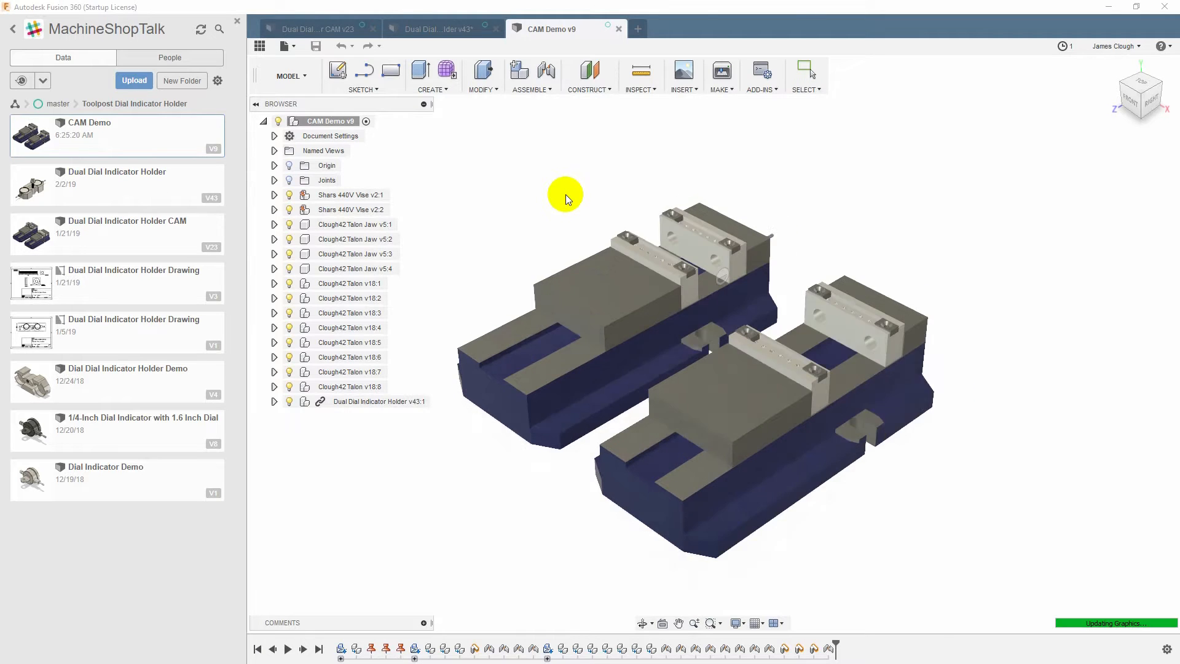
{"action": "left_click_drag", "start_coordinate": [683, 255], "coordinate": [686, 153]}
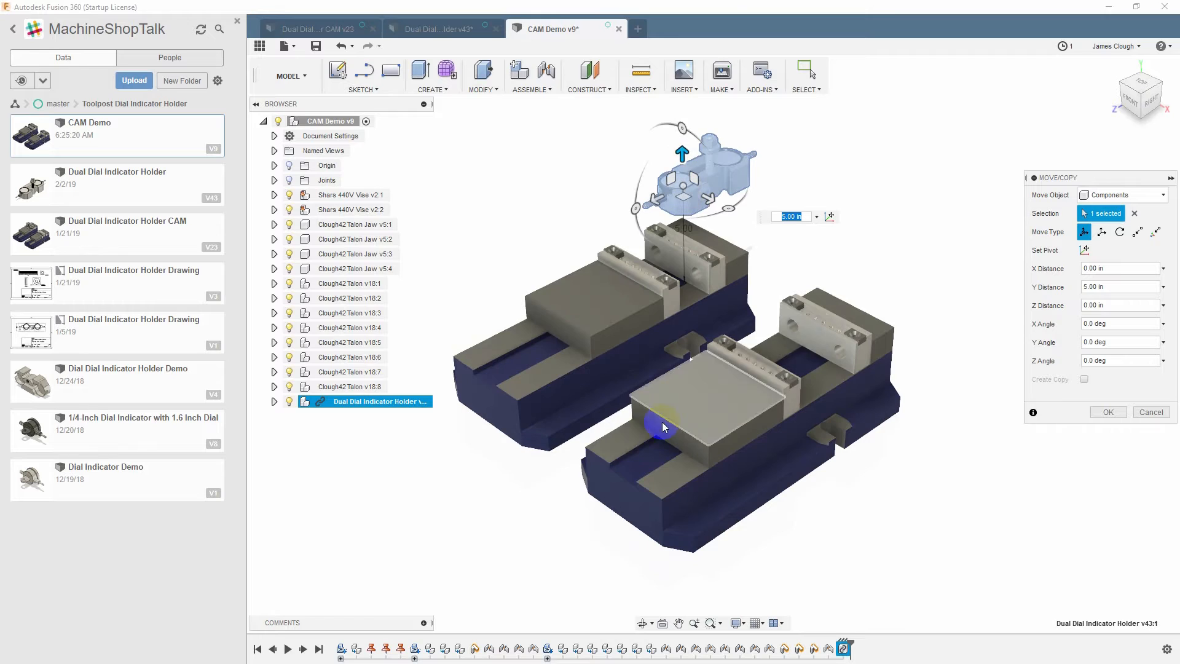
{"action": "left_click", "coordinate": [1109, 412]}
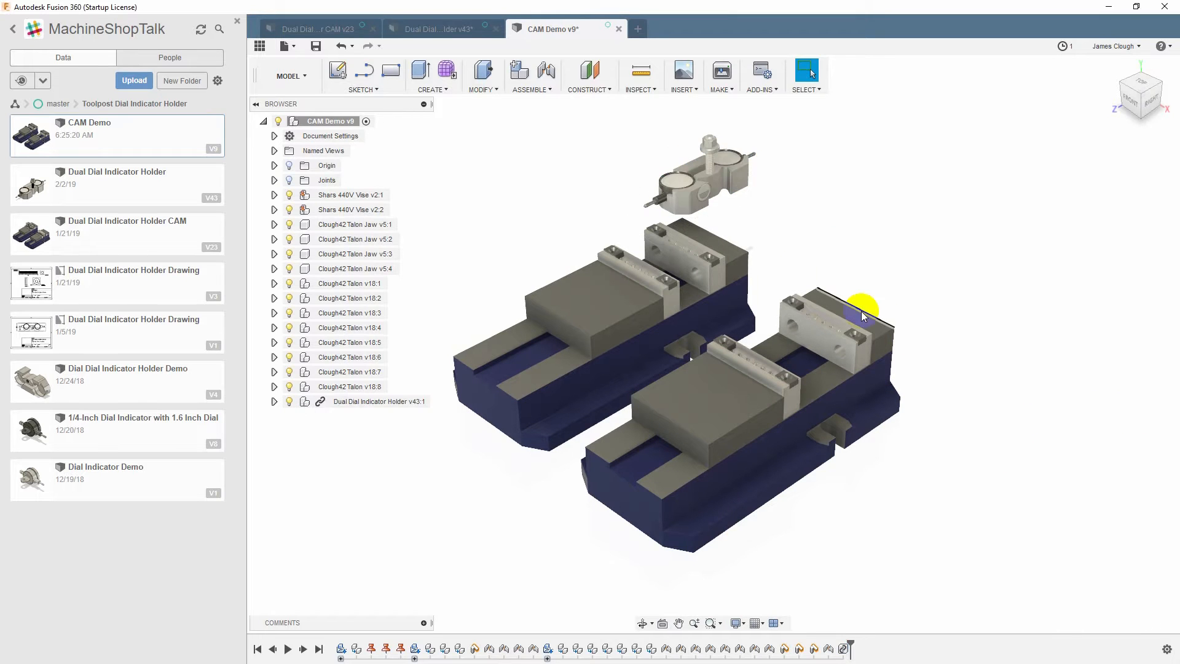
- Hide the dial indicators, screws, washers and adjuster parts of the inserted holder, leaving only the Indicator Block shown
{"action": "middle_click_drag", "start_coordinate": [739, 268], "coordinate": [530, 241], "text": "shift"}
{"action": "scroll", "coordinate": [519, 266], "scroll_direction": "up", "scroll_amount": 5}
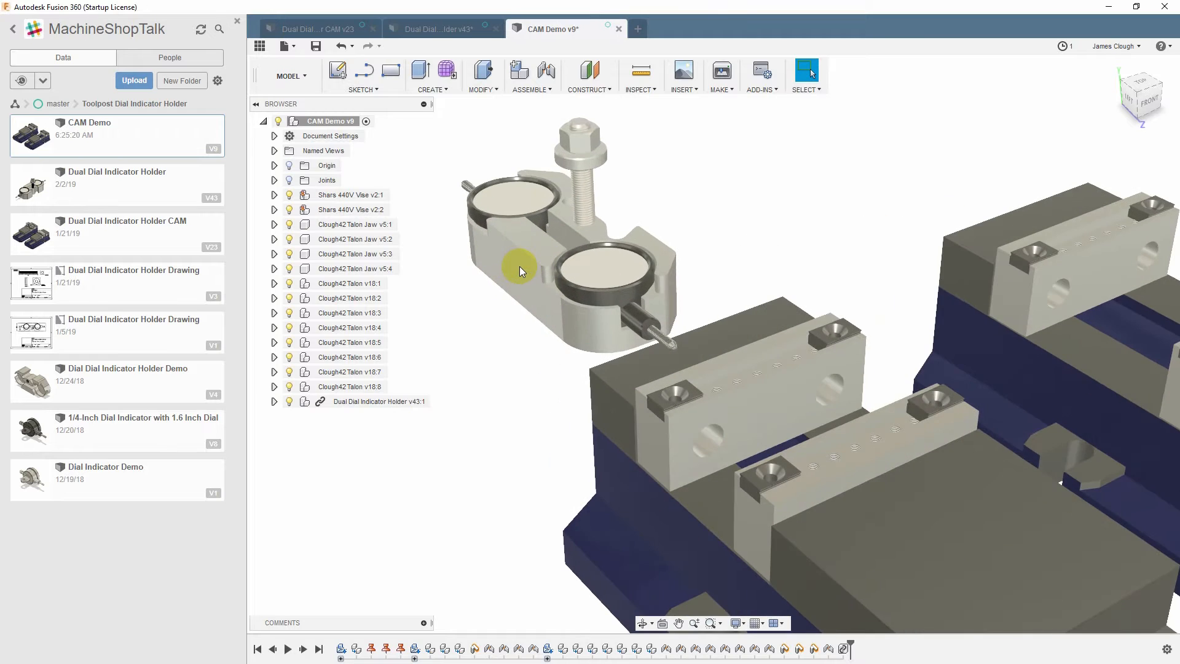
{"action": "left_click", "coordinate": [274, 402]}
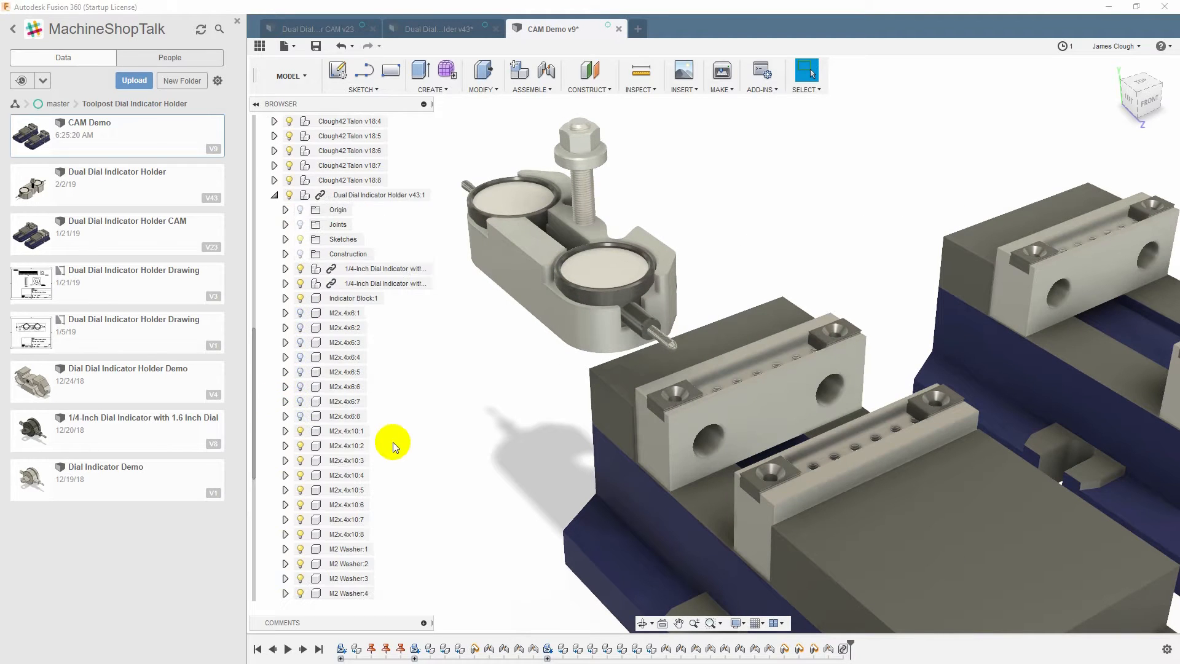
{"action": "scroll", "coordinate": [392, 442], "scroll_direction": "down", "scroll_amount": 3}
{"action": "scroll", "coordinate": [393, 441], "scroll_direction": "down", "scroll_amount": 1}
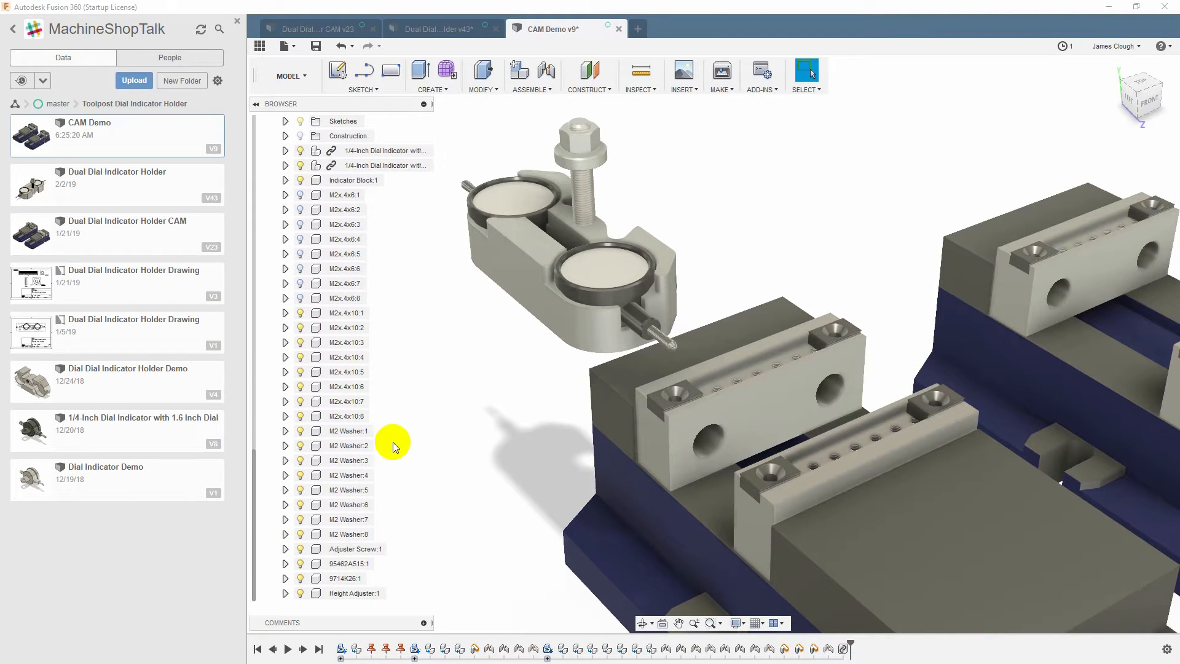
{"action": "left_click", "coordinate": [301, 565]}
{"action": "left_click_drag", "start_coordinate": [301, 566], "coordinate": [316, 197]}
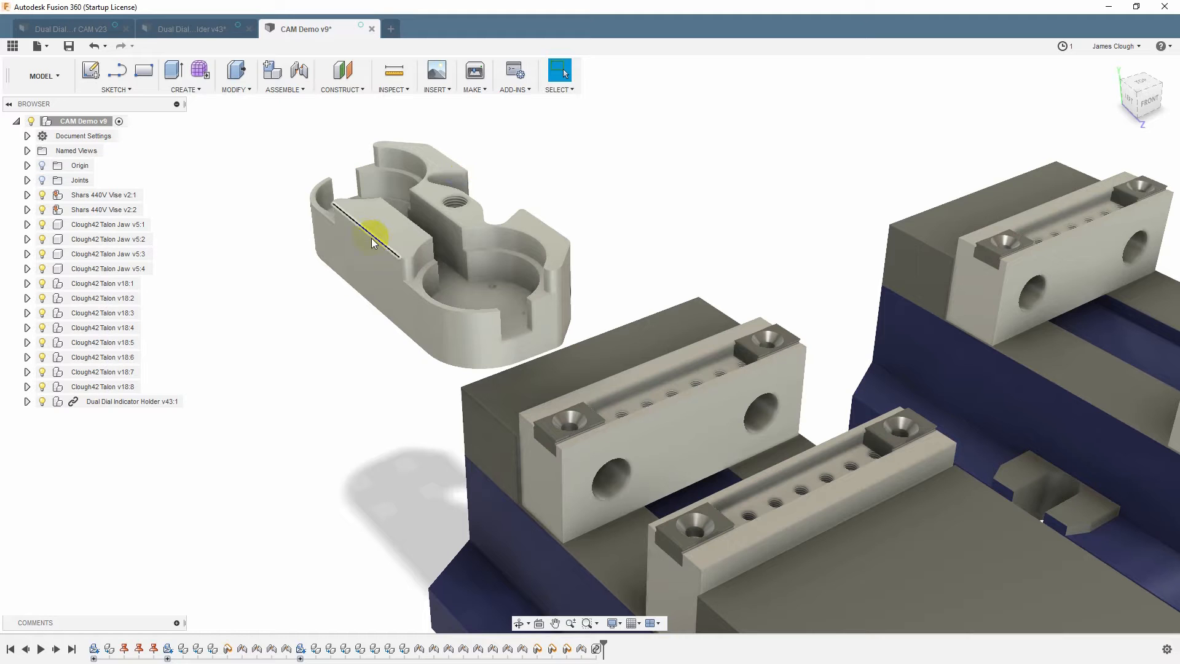
- Examine from the side how the Talon gripper sits in the recess of the nearer vise's fixed jaw
{"action": "left_click", "coordinate": [578, 388]}
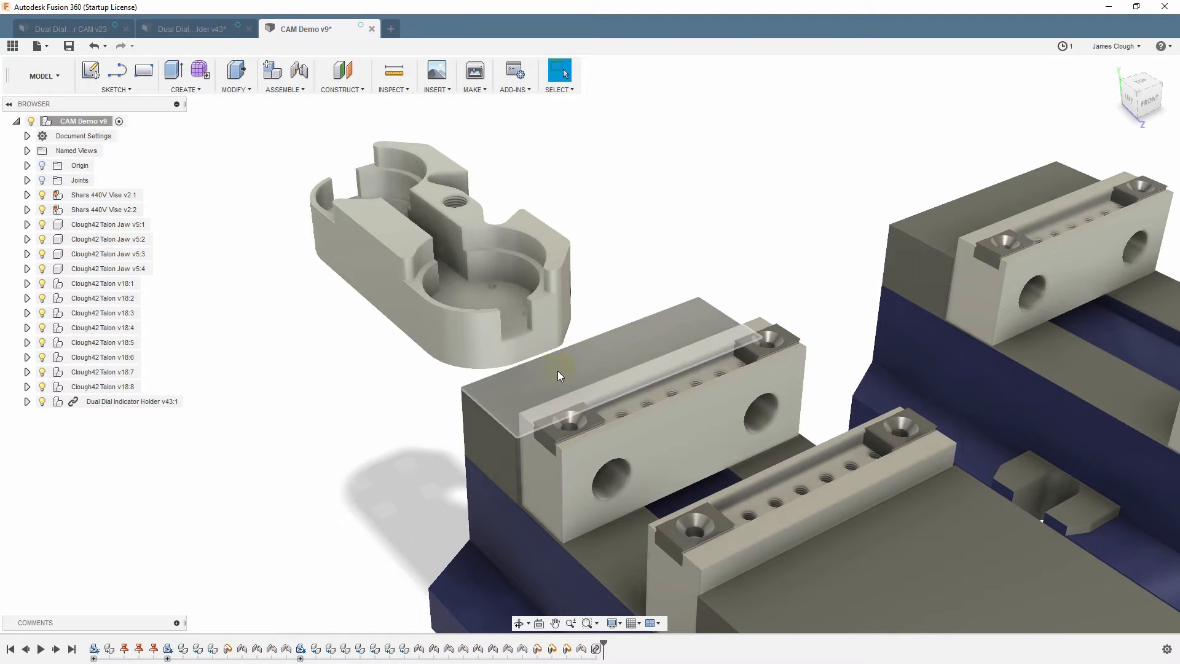
{"action": "middle_click_drag", "start_coordinate": [846, 552], "coordinate": [811, 484]}
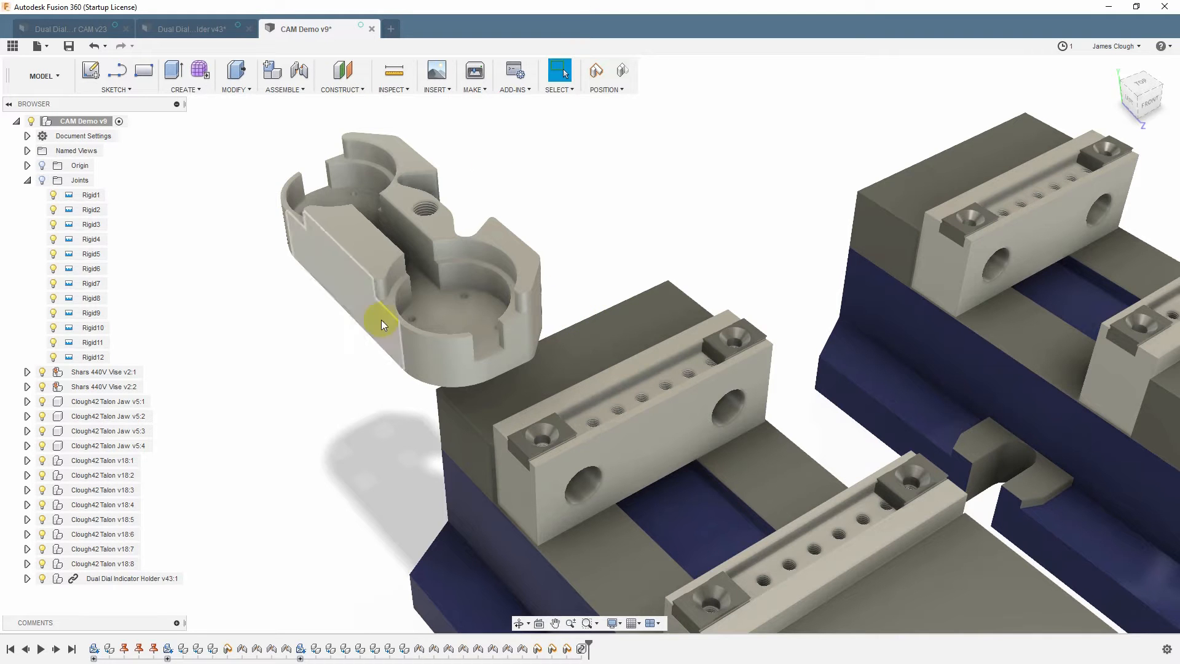
{"action": "scroll", "coordinate": [529, 473], "scroll_direction": "up", "scroll_amount": 3}
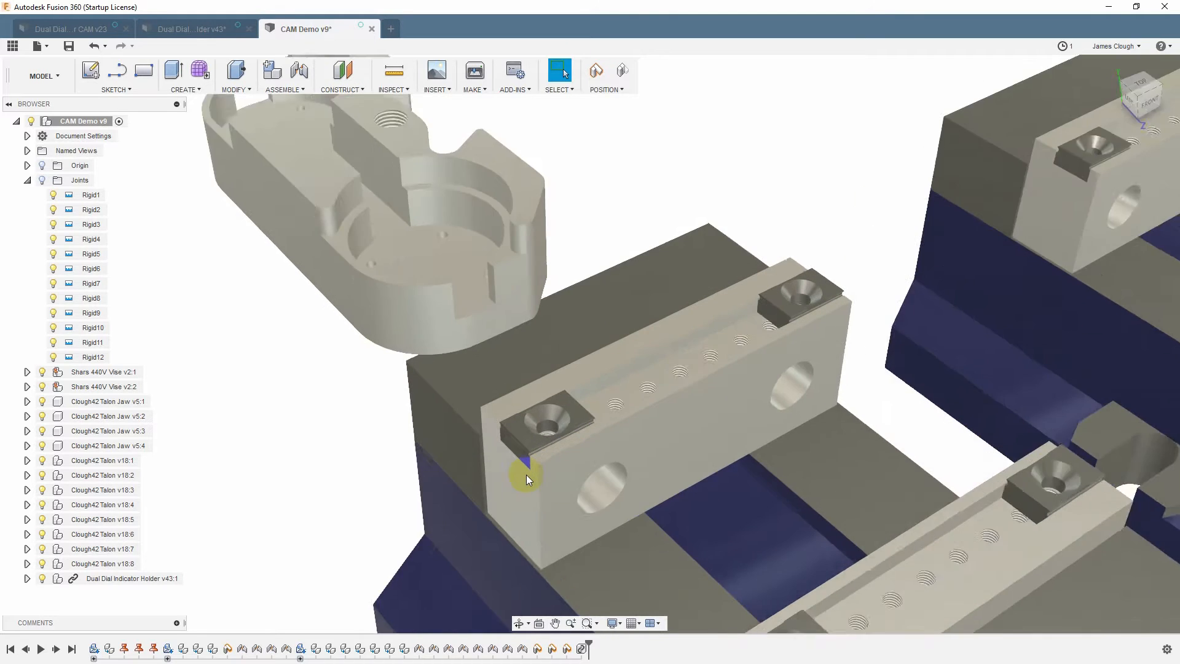
{"action": "middle_click_drag", "start_coordinate": [533, 489], "coordinate": [592, 452], "text": "shift"}
{"action": "scroll", "coordinate": [533, 447], "scroll_direction": "up", "scroll_amount": 5}
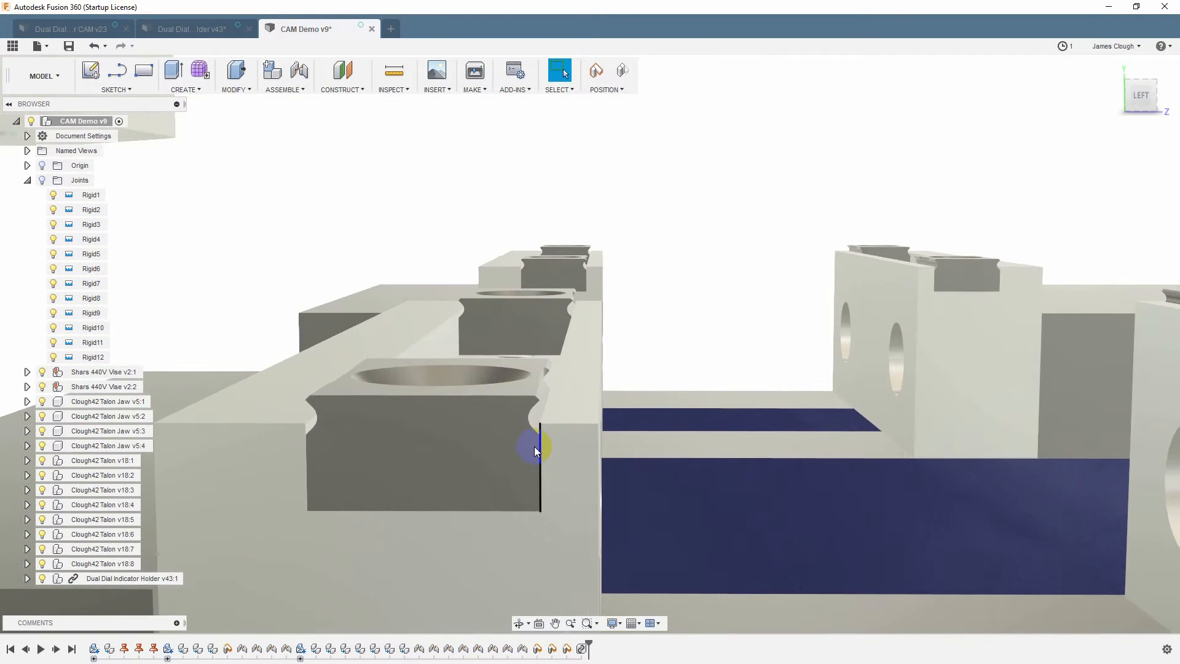
{"action": "scroll", "coordinate": [534, 447], "scroll_direction": "up", "scroll_amount": 1}
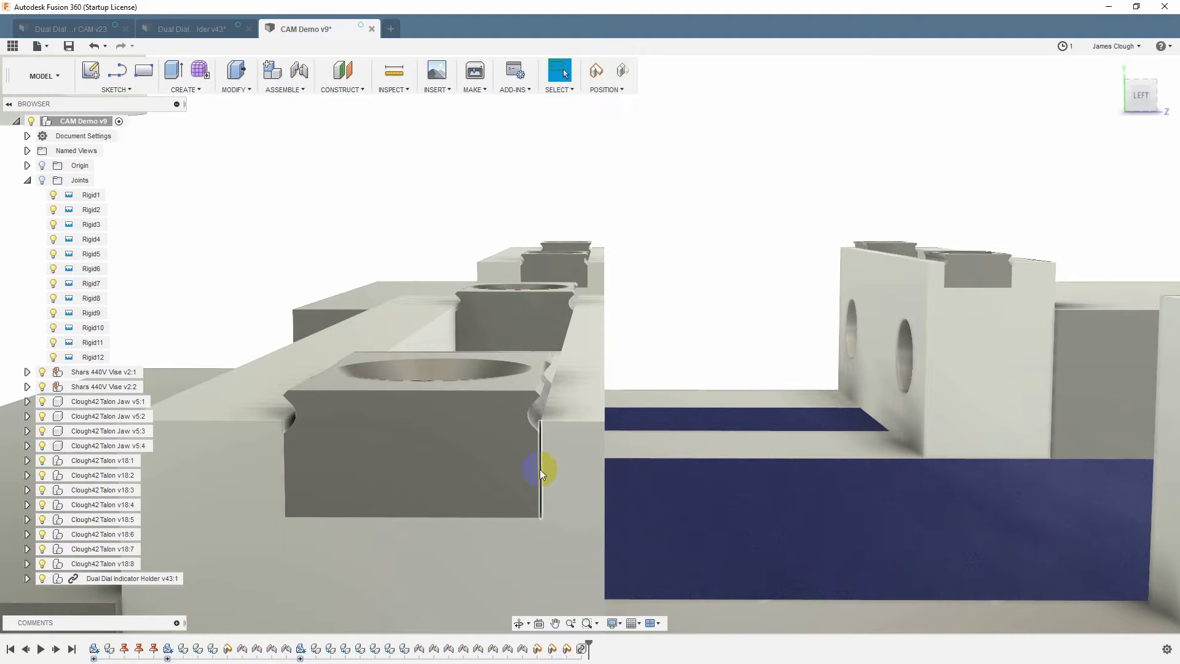
{"action": "scroll", "coordinate": [541, 473], "scroll_direction": "down", "scroll_amount": 4}
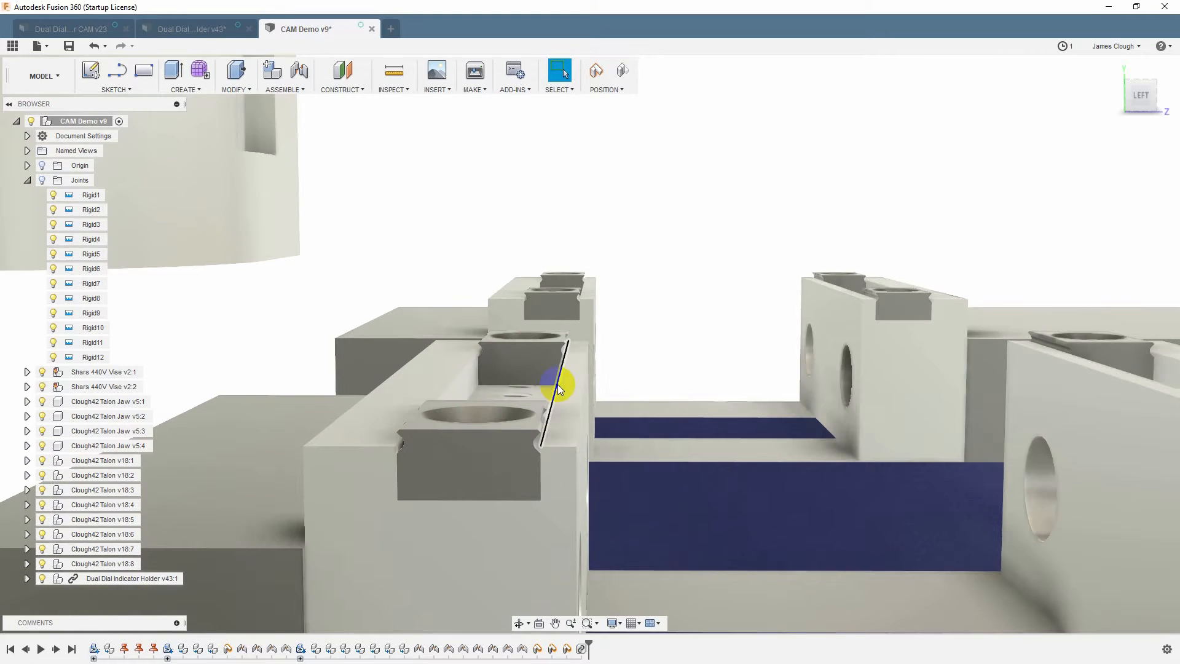
- Slide the nearer vise's movable jaw toward the fixed jaw and create a rigid joint between the two jaws' gripper recess walls
{"action": "left_click_drag", "start_coordinate": [1118, 454], "coordinate": [778, 479]}
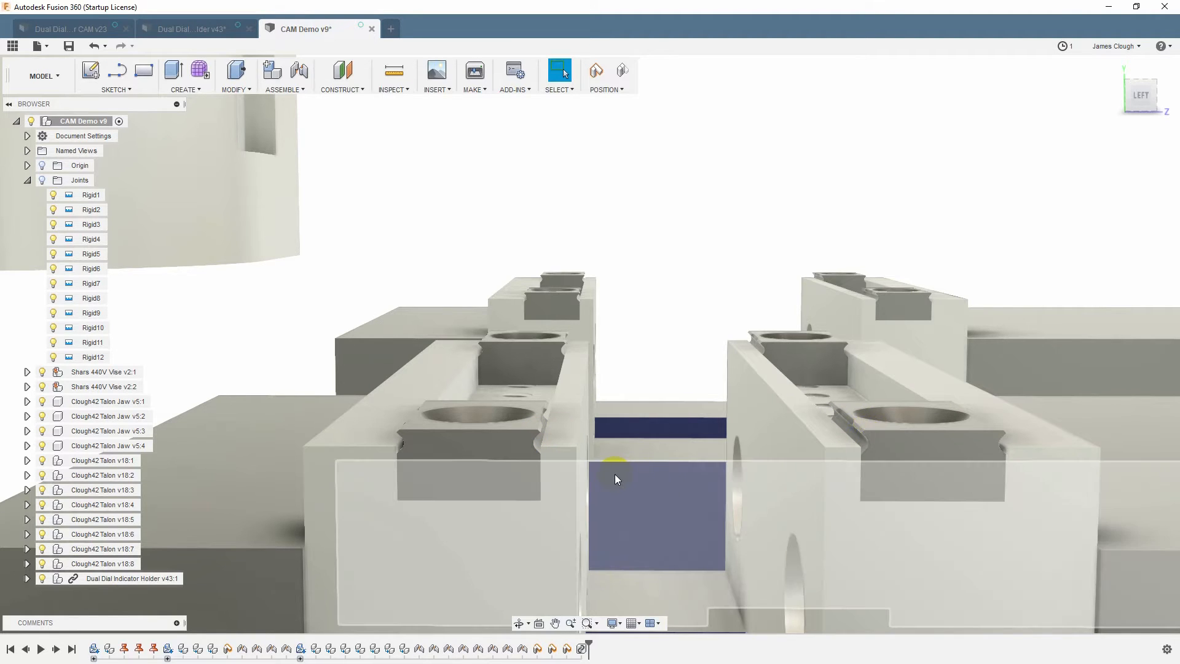
{"action": "mouse_move", "coordinate": [838, 435]}
{"action": "middle_mouse_down", "text": "shift"}
{"action": "mouse_move", "coordinate": [817, 443]}
{"action": "mouse_move", "coordinate": [836, 455]}
{"action": "middle_mouse_up", "text": "shift"}
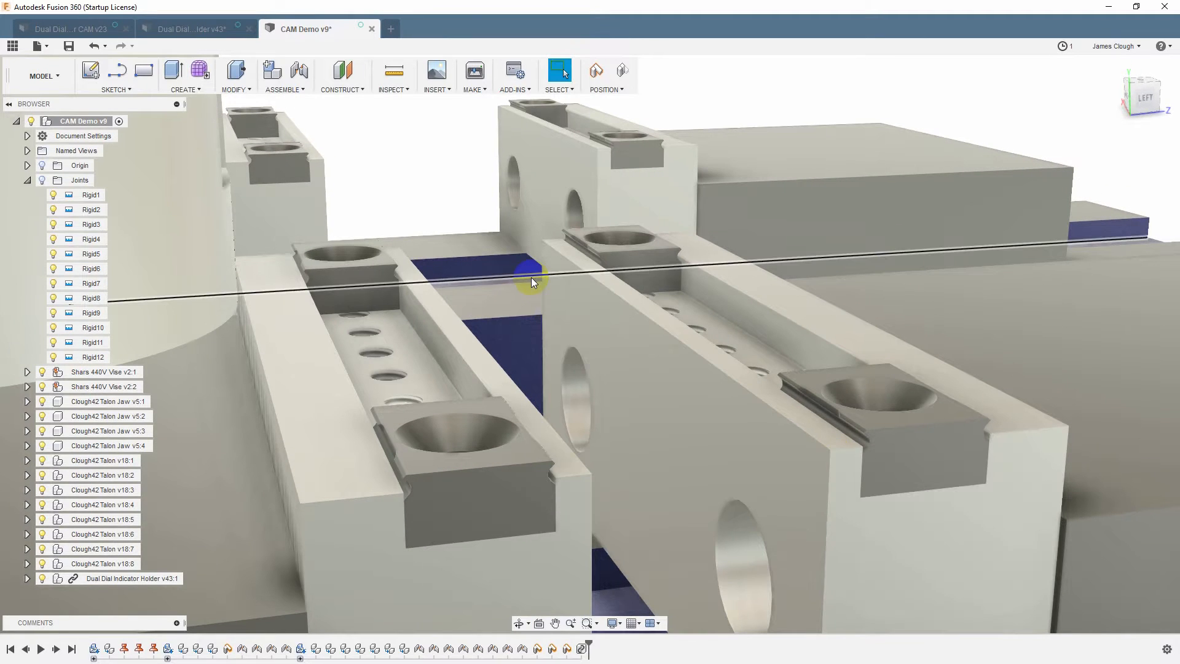
{"action": "left_click", "coordinate": [525, 278]}
{"action": "left_click", "coordinate": [656, 357]}
{"action": "middle_click_drag", "start_coordinate": [721, 382], "coordinate": [670, 381], "text": "shift"}
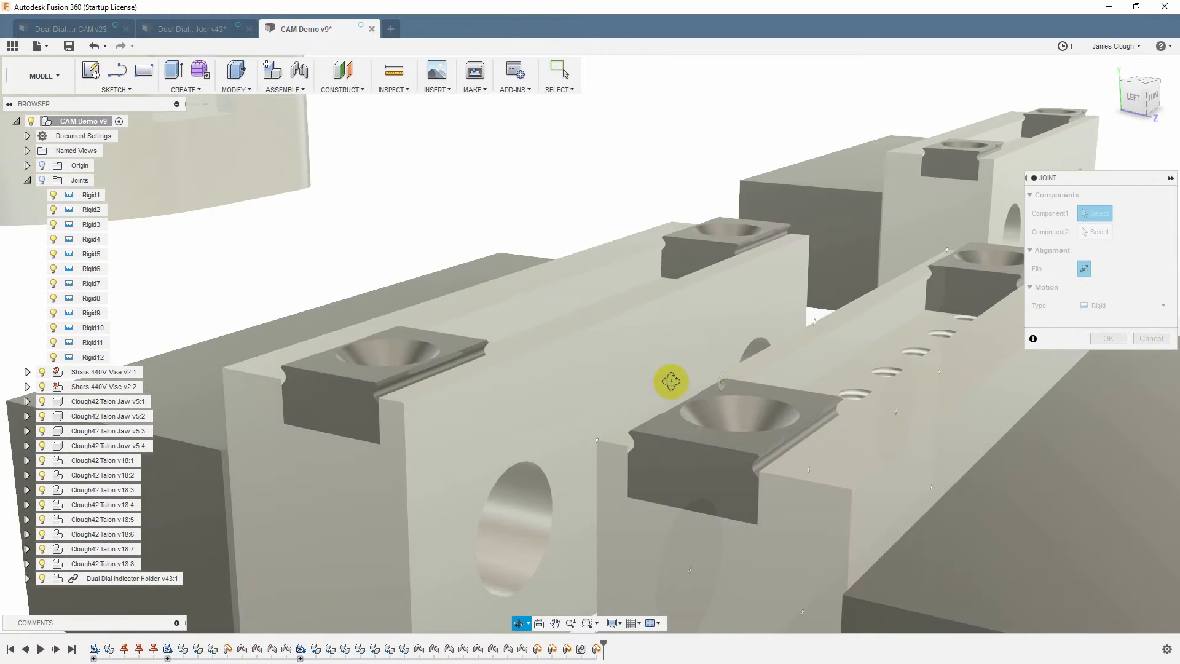
{"action": "left_click_drag", "start_coordinate": [670, 381], "coordinate": [668, 381], "text": "shift"}
{"action": "scroll", "coordinate": [839, 346], "scroll_direction": "down", "scroll_amount": 1}
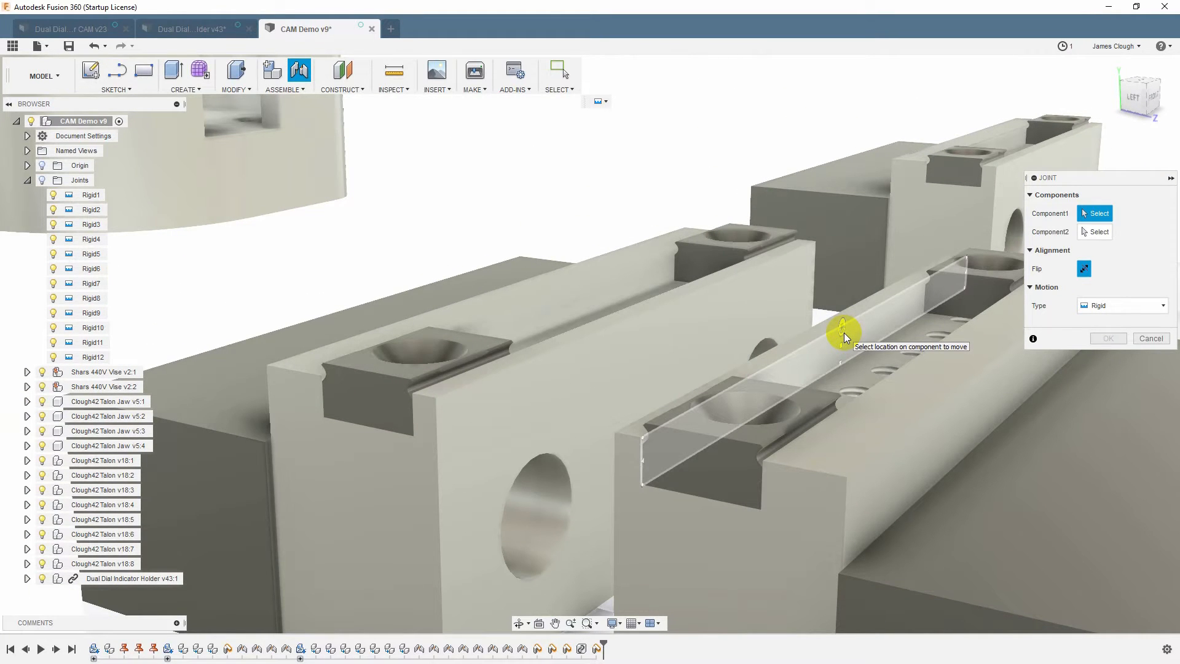
{"action": "left_click", "coordinate": [844, 333]}
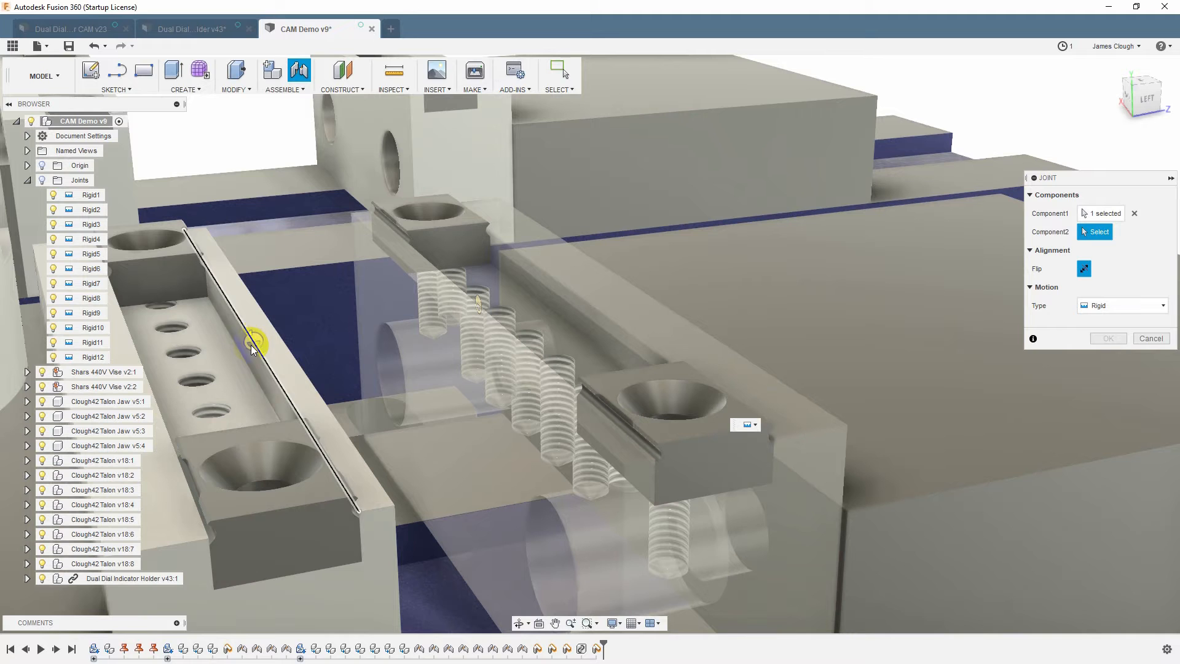
{"action": "left_click", "coordinate": [249, 336]}
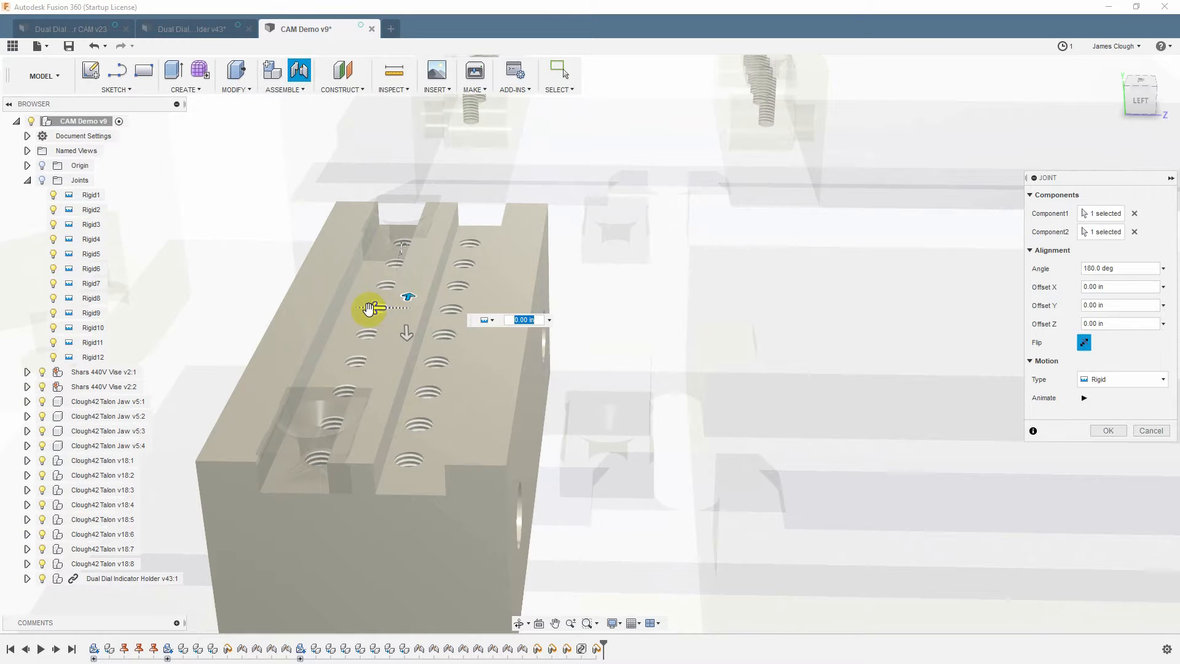
- Set the jaw joint's Z offset to -2 + .030 in and finish the joint
{"action": "left_click_drag", "start_coordinate": [370, 308], "coordinate": [524, 321]}
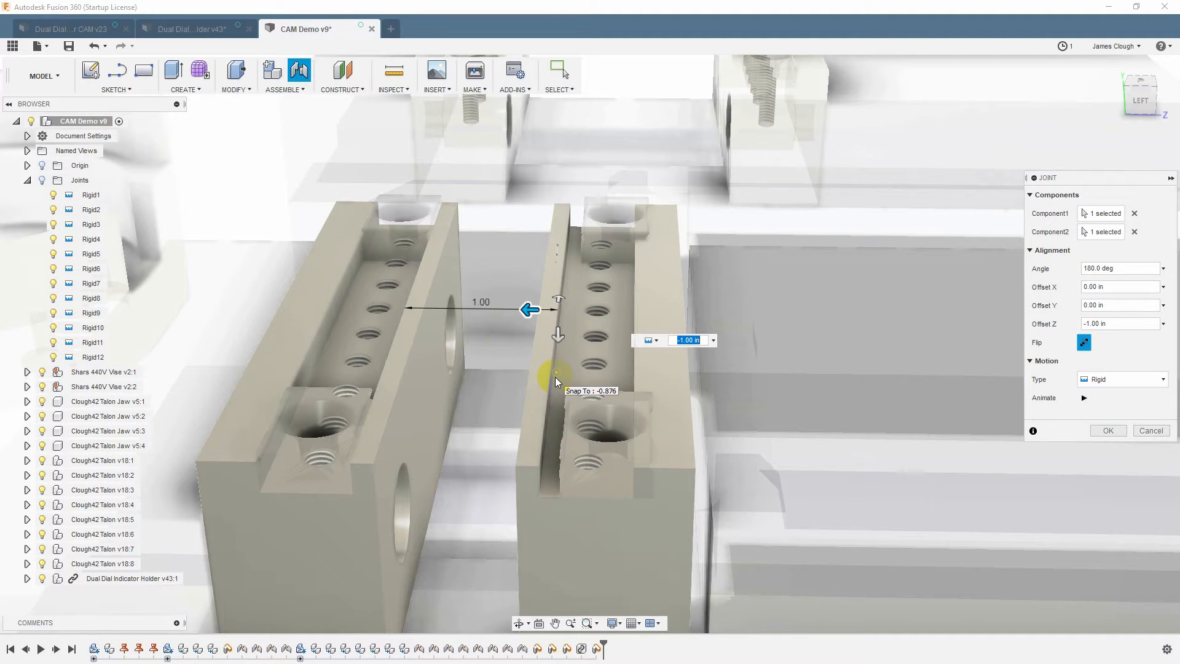
{"action": "type", "text": "-2 +"}
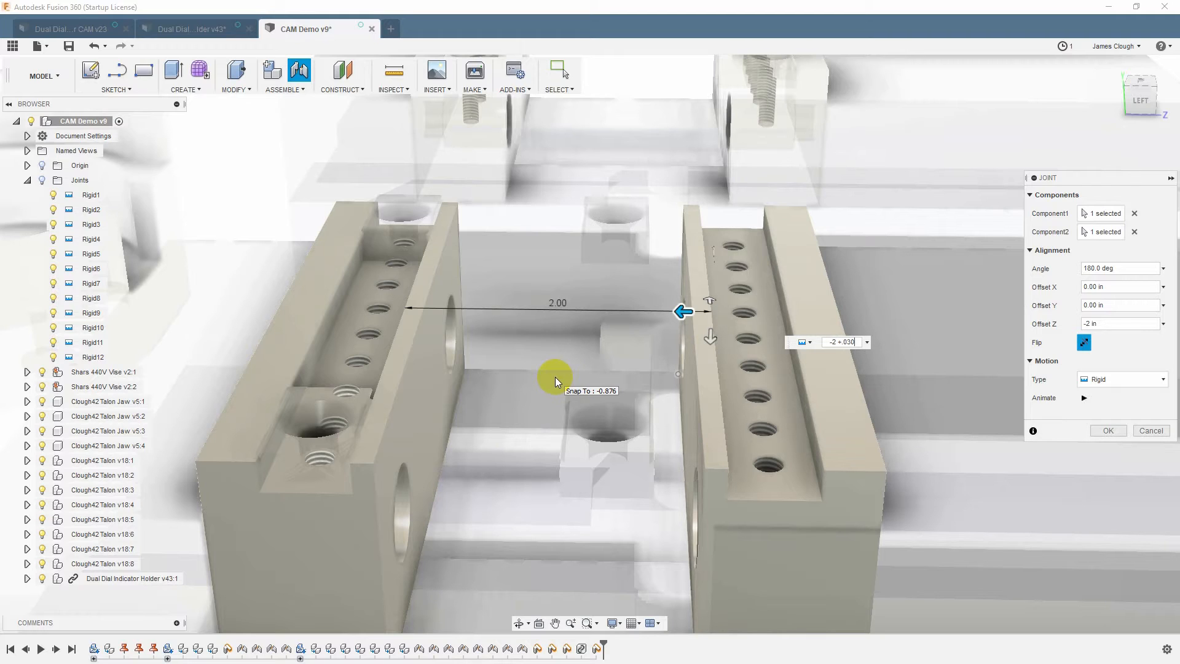
{"action": "key", "text": "Return"}
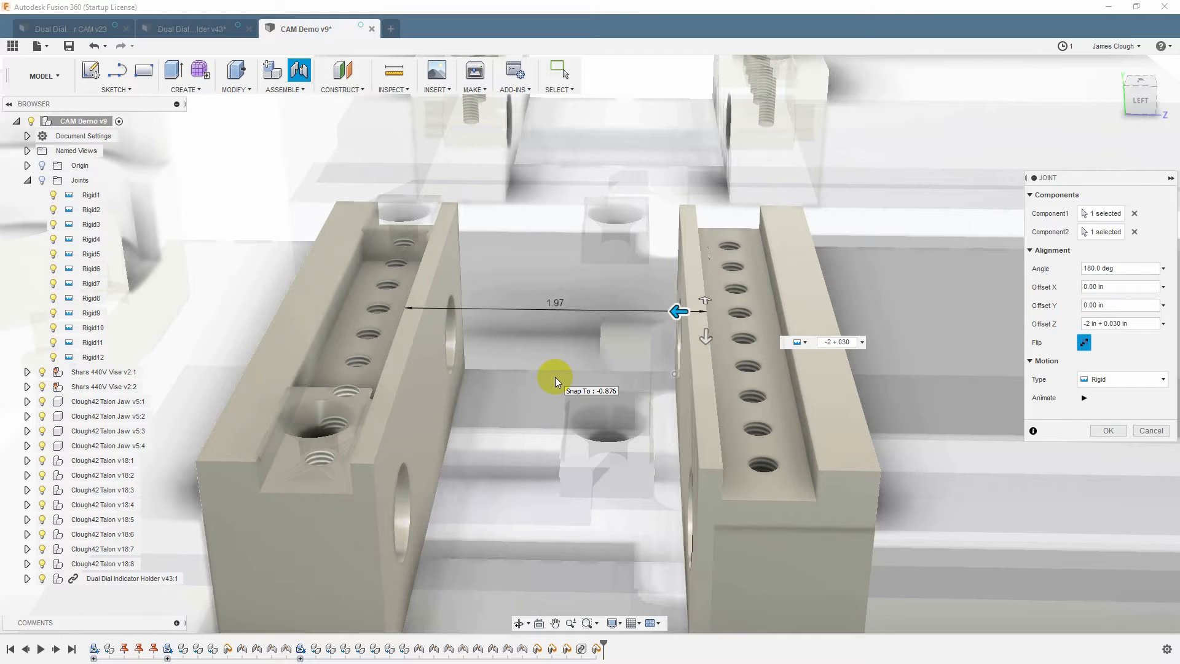
{"action": "key", "text": "Return"}
- Measure the Indicator Block's width between its long flat side face and the parallel face on the opposite side
{"action": "mouse_move", "coordinate": [736, 446]}
{"action": "middle_mouse_down", "text": "shift"}
{"action": "mouse_move", "coordinate": [722, 435]}
{"action": "mouse_move", "coordinate": [731, 434]}
{"action": "middle_mouse_up", "text": "shift"}
{"action": "middle_click_drag", "start_coordinate": [625, 451], "coordinate": [540, 453], "text": "shift"}
{"action": "middle_click_drag", "start_coordinate": [323, 504], "coordinate": [562, 343]}
{"action": "scroll", "coordinate": [449, 262], "scroll_direction": "down", "scroll_amount": 5}
{"action": "middle_click_drag", "start_coordinate": [448, 263], "coordinate": [345, 232], "text": "shift"}
{"action": "scroll", "coordinate": [491, 252], "scroll_direction": "down", "scroll_amount": 2}
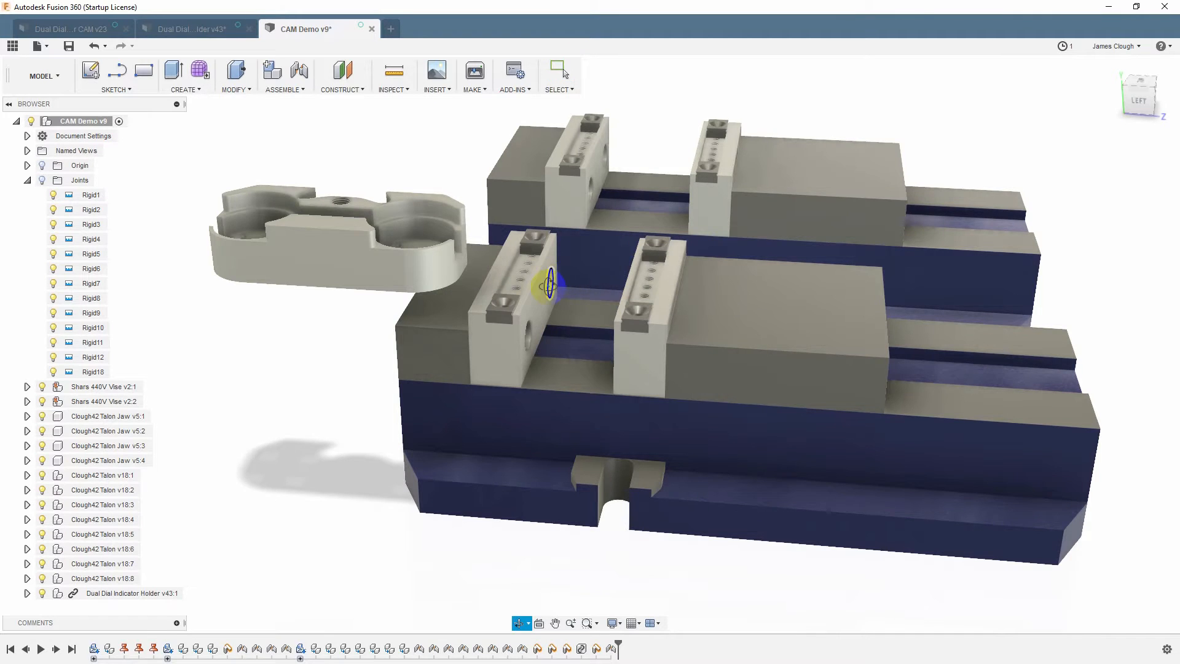
{"action": "middle_click_drag", "start_coordinate": [535, 263], "coordinate": [526, 295], "text": "shift"}
{"action": "left_click", "coordinate": [405, 74]}
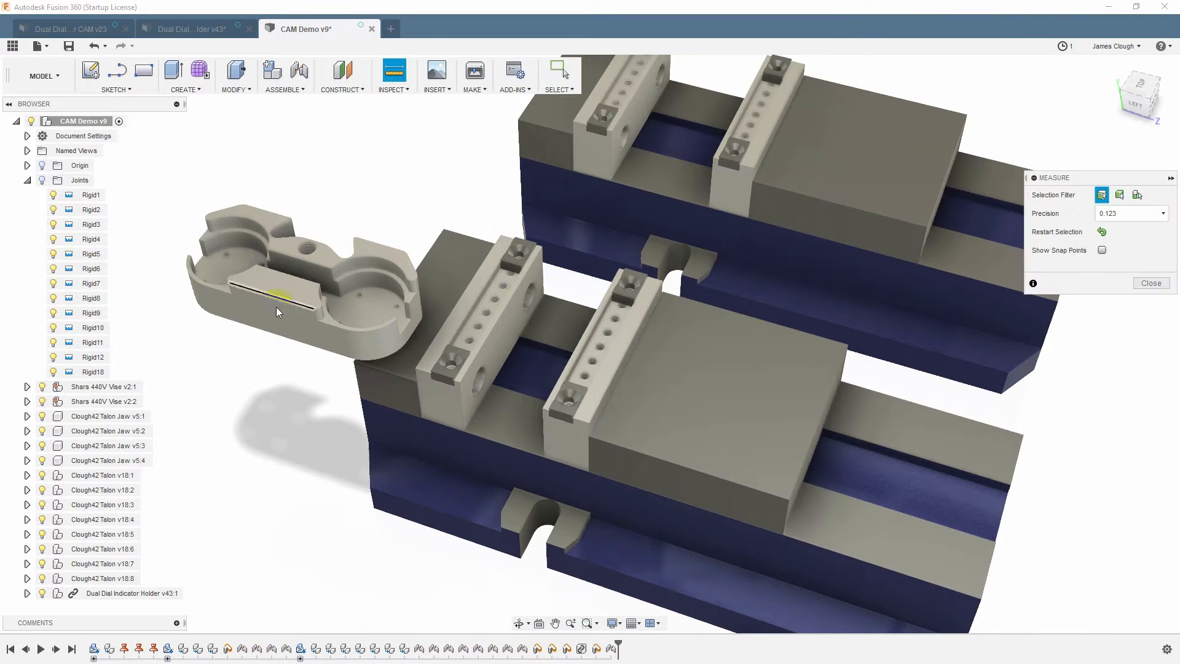
{"action": "left_click", "coordinate": [286, 306]}
{"action": "middle_click_drag", "start_coordinate": [286, 306], "coordinate": [474, 290], "text": "shift"}
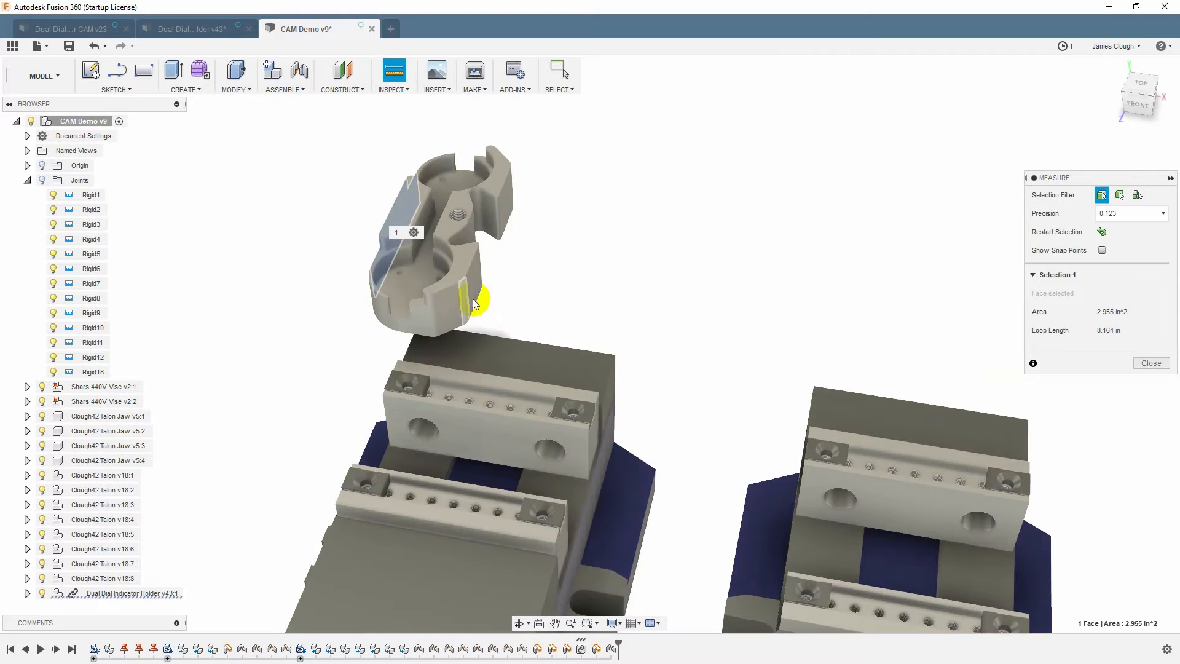
{"action": "left_click", "coordinate": [474, 289]}
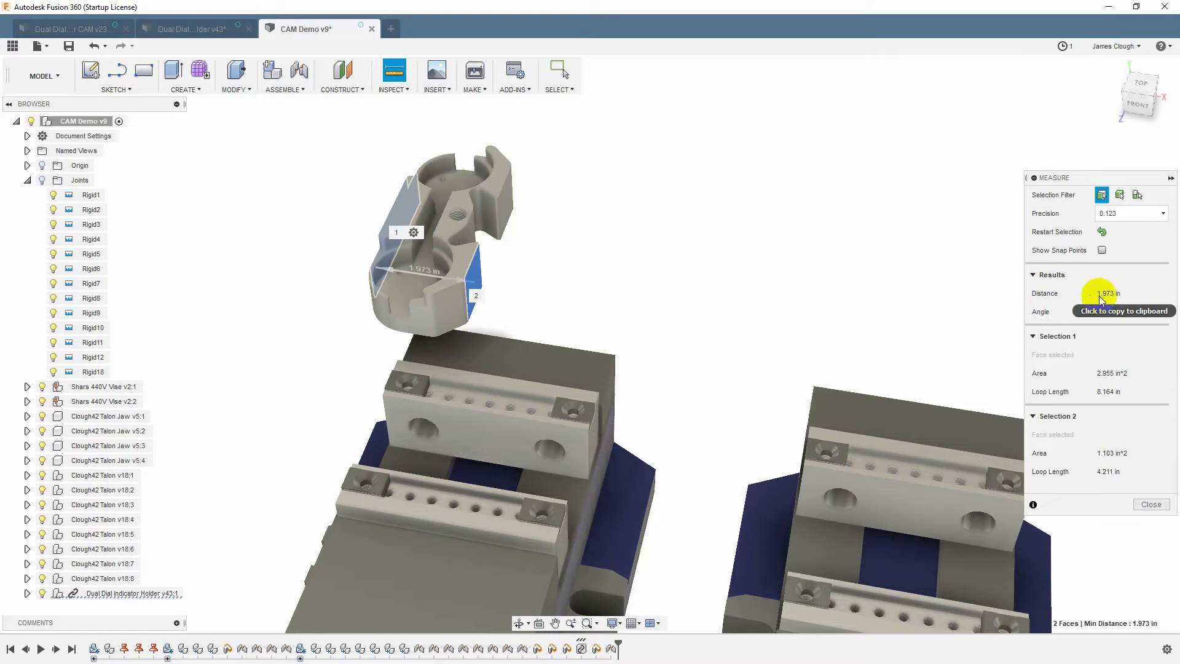
{"action": "middle_click_drag", "start_coordinate": [676, 316], "coordinate": [768, 295], "text": "shift"}
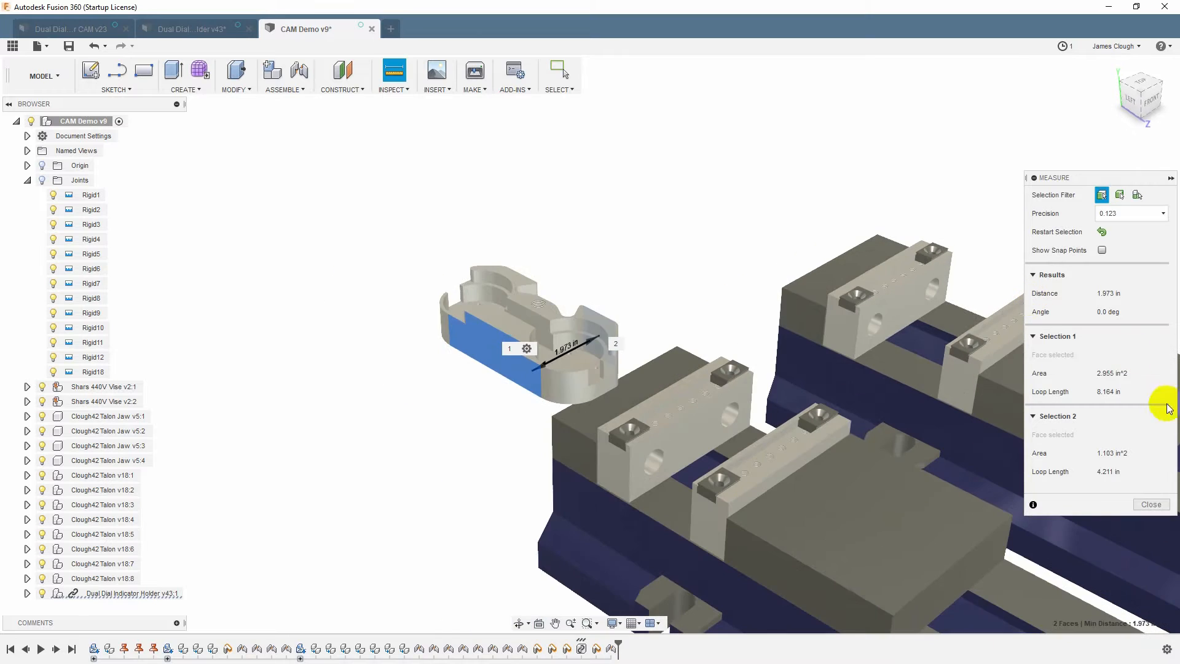
{"action": "key", "text": "Escape"}
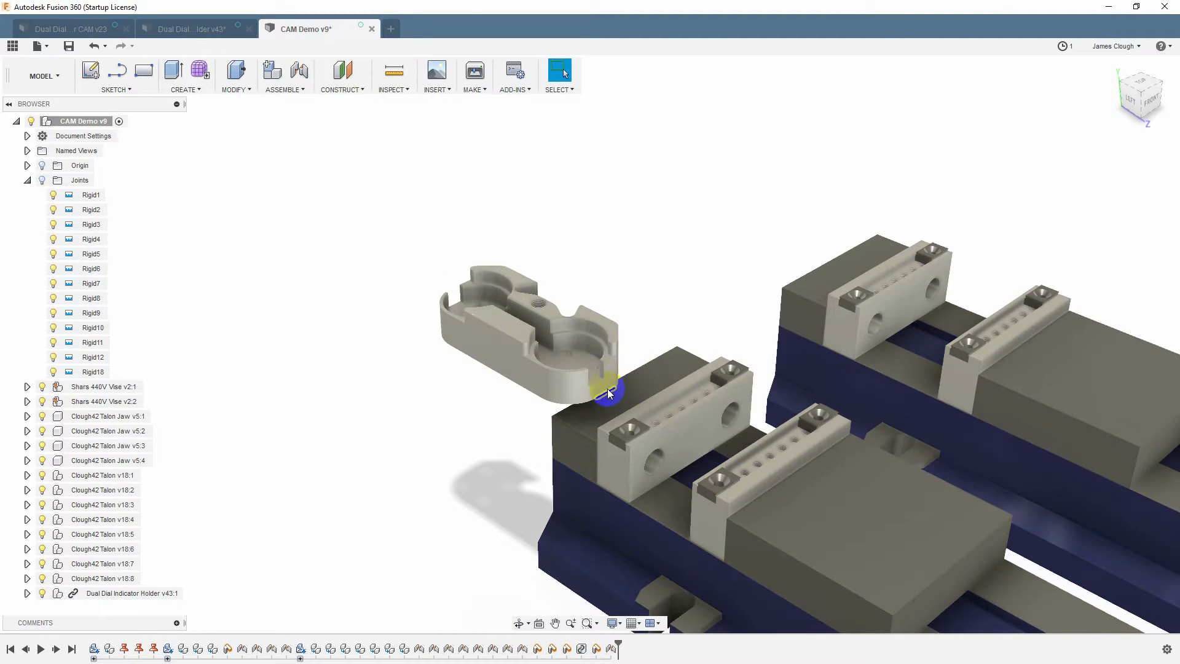
- Switch to the Dual Dial Indicator Holder design and examine the joint origin on the underside of the Indicator Block
{"action": "scroll", "coordinate": [606, 392], "scroll_direction": "down", "scroll_amount": 2}
{"action": "scroll", "coordinate": [606, 392], "scroll_direction": "up", "scroll_amount": 5}
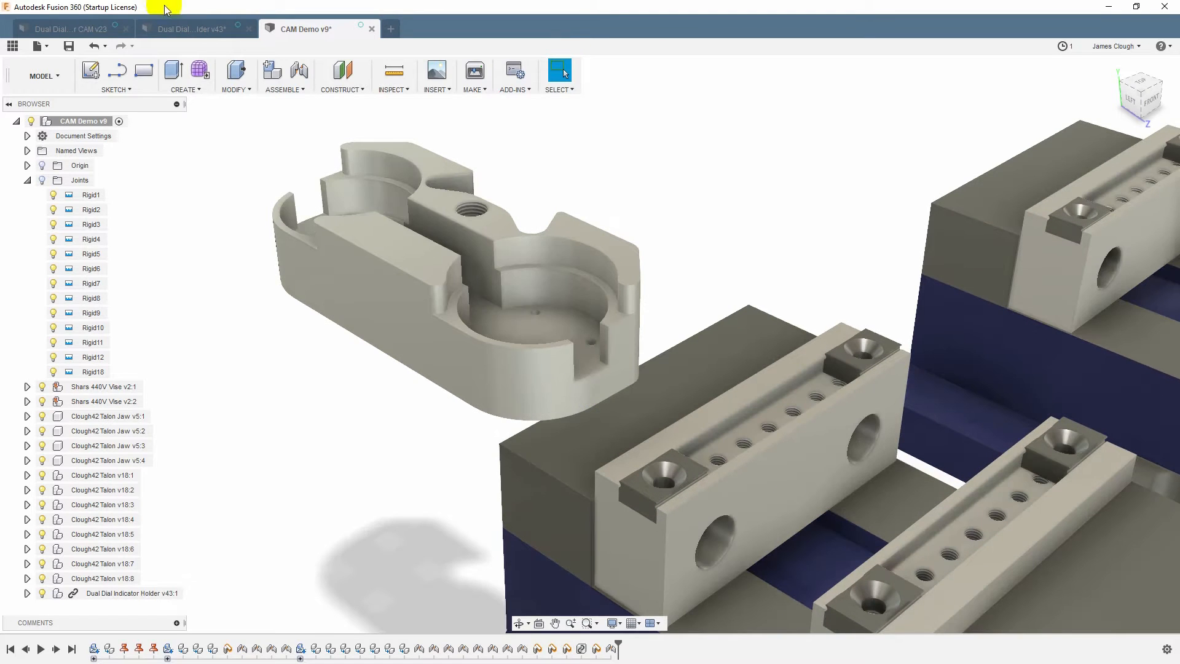
{"action": "left_click", "coordinate": [190, 30]}
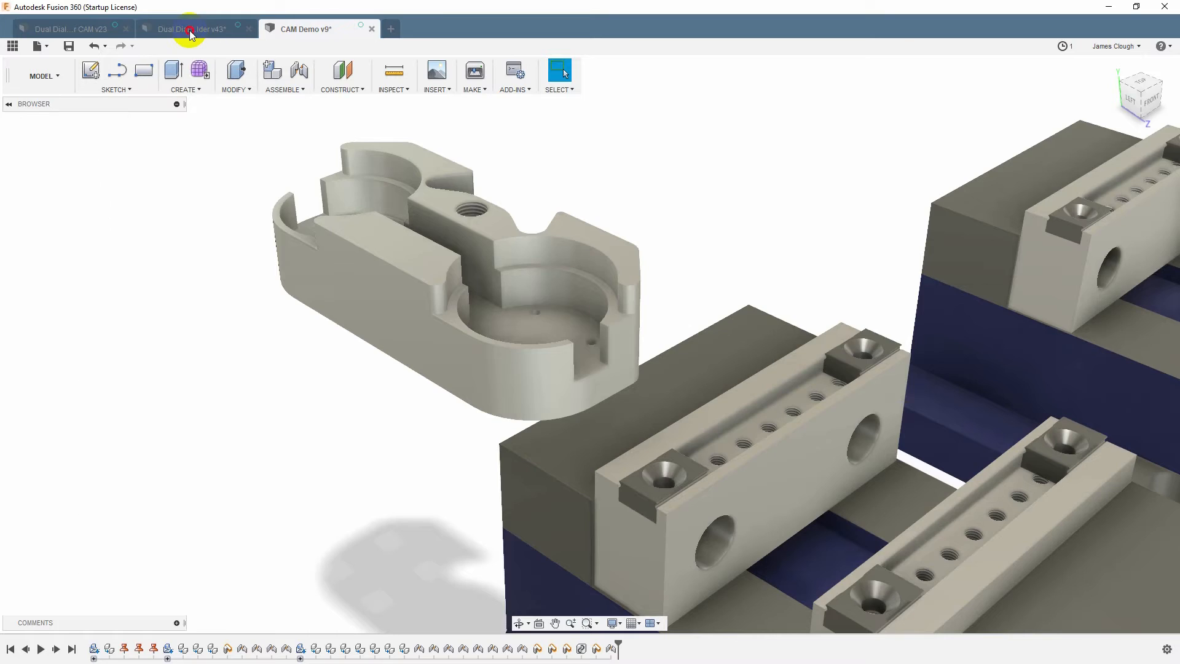
{"action": "middle_click_drag", "start_coordinate": [659, 487], "coordinate": [635, 481], "text": "shift"}
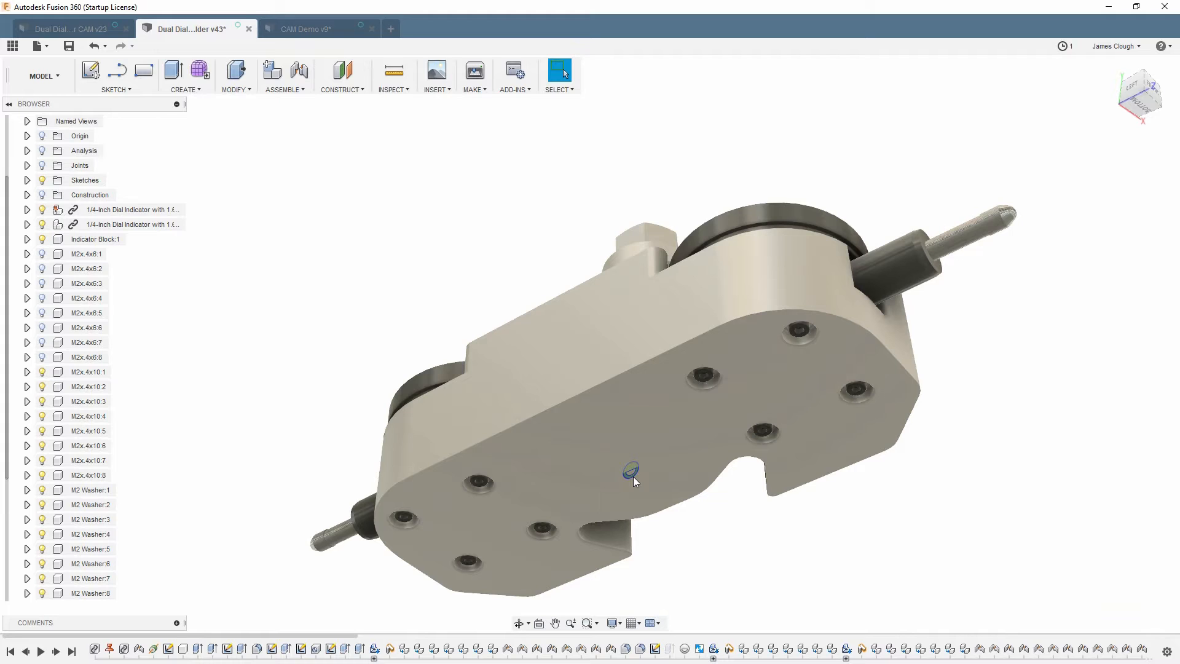
{"action": "middle_click_drag", "start_coordinate": [649, 434], "coordinate": [651, 471], "text": "shift"}
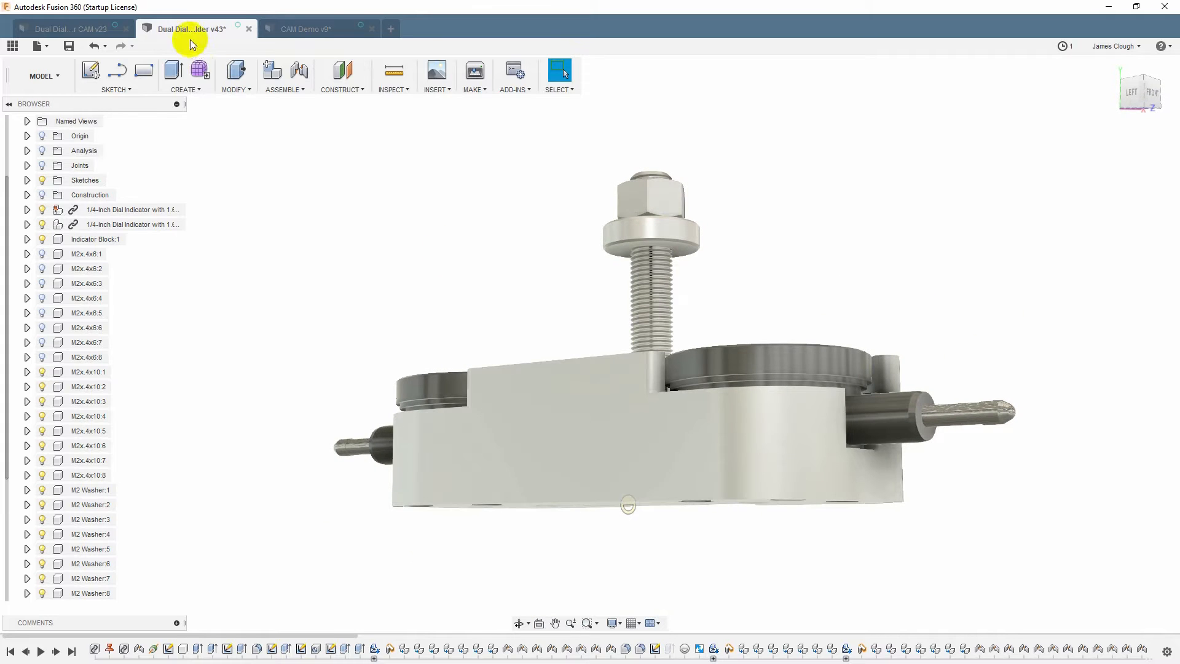
- Try to place a Between two faces joint origin on the Indicator Block's underside, using its two long parallel side faces as planes
{"action": "left_click", "coordinate": [286, 90]}
{"action": "left_click", "coordinate": [284, 149]}
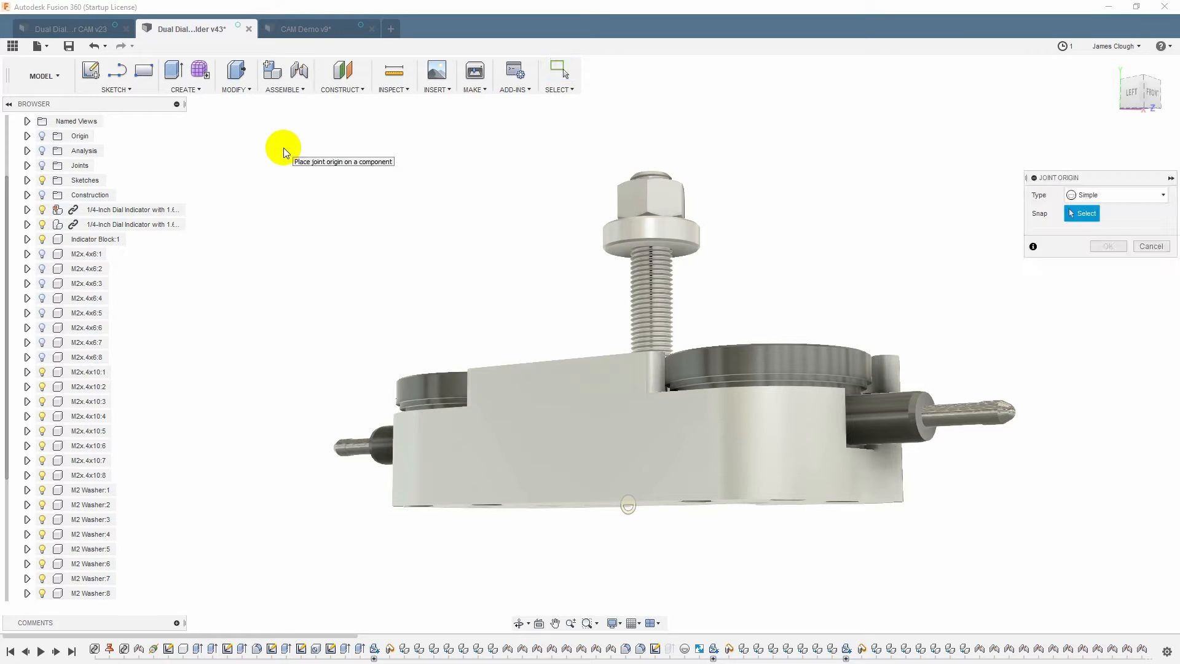
{"action": "left_click", "coordinate": [1166, 197]}
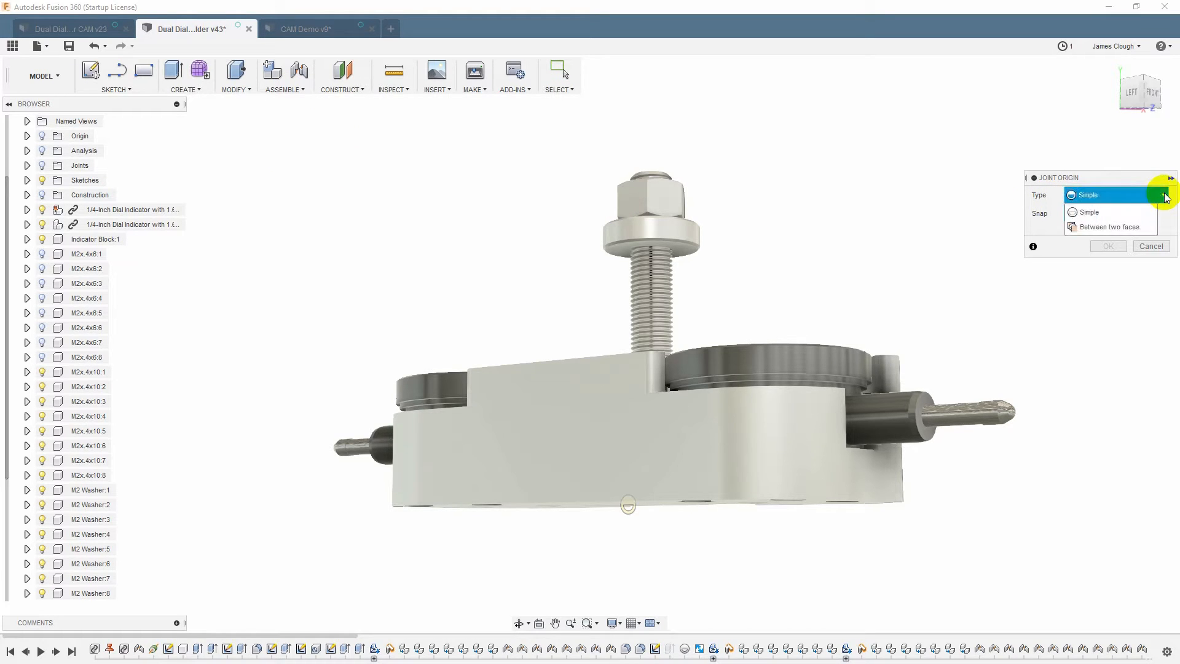
{"action": "left_click", "coordinate": [1109, 228]}
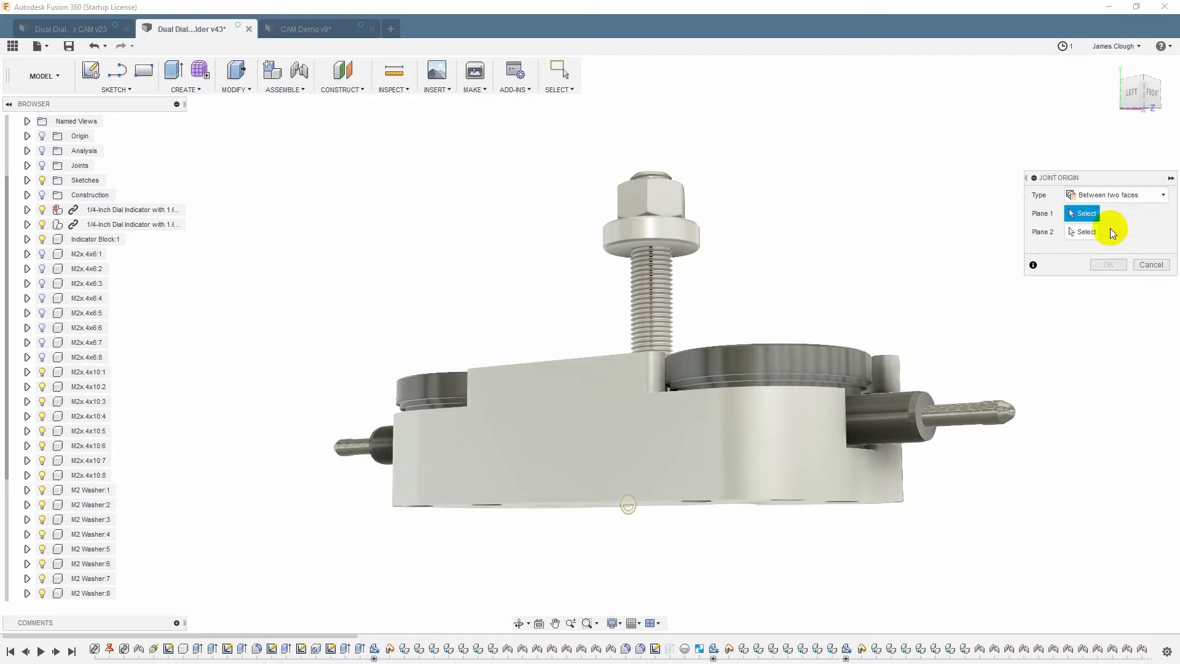
{"action": "left_click", "coordinate": [611, 445]}
{"action": "middle_click_drag", "start_coordinate": [774, 450], "coordinate": [738, 480], "text": "shift"}
{"action": "left_click", "coordinate": [665, 489]}
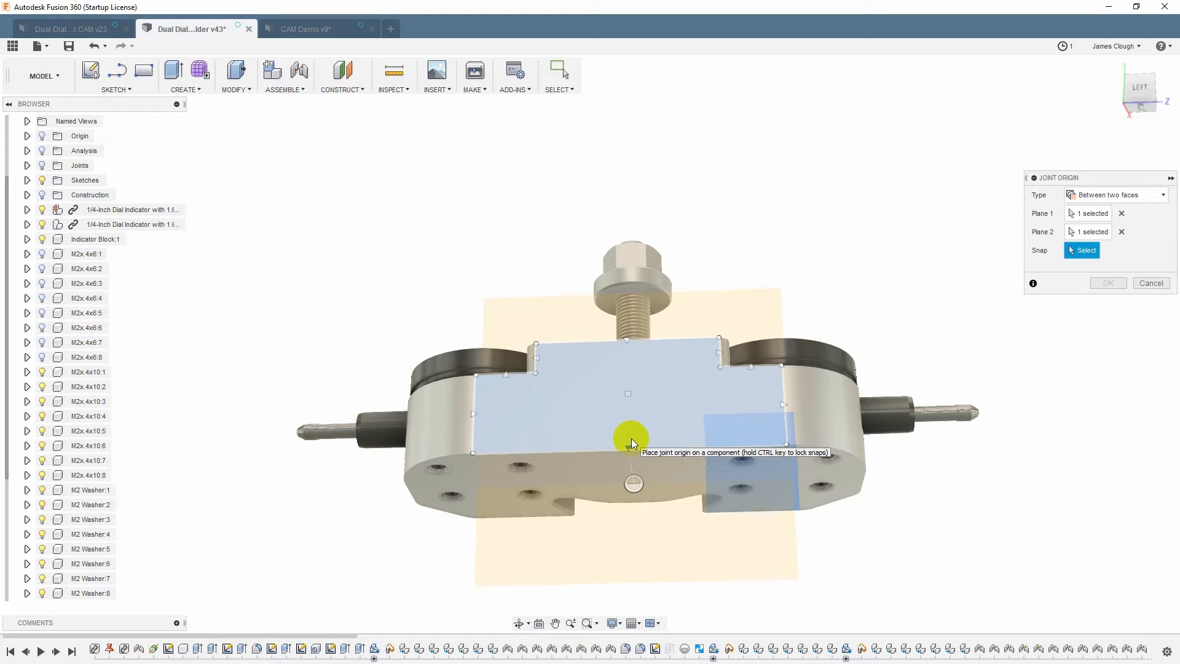
{"action": "left_click", "coordinate": [632, 440]}
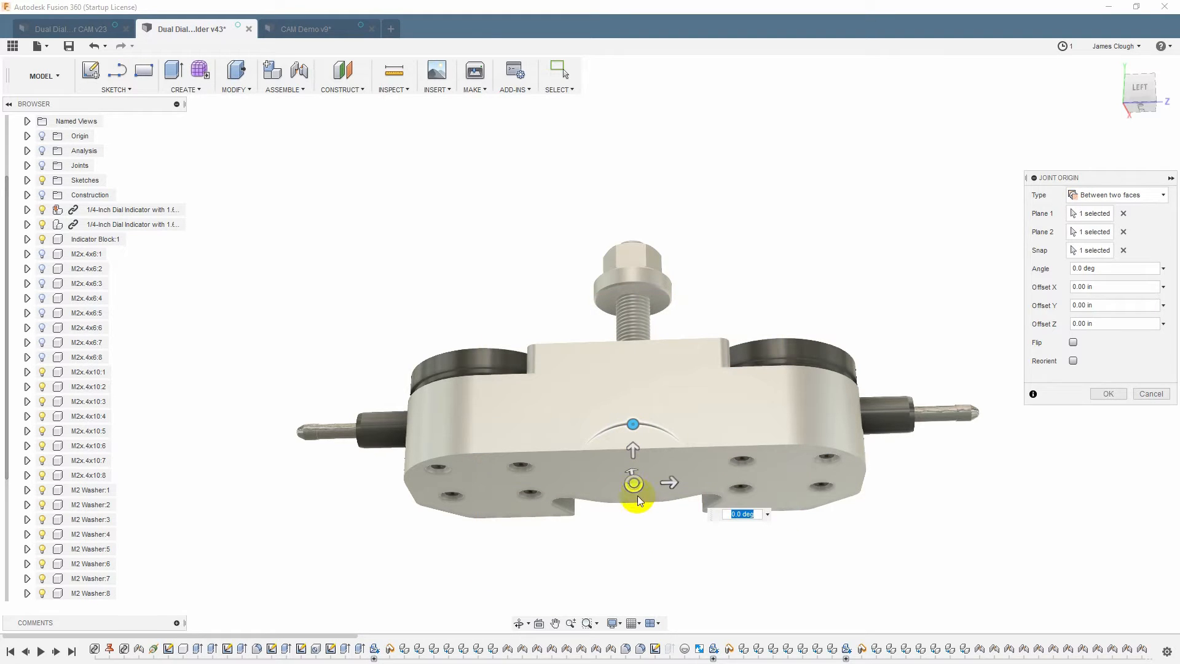
{"action": "left_click", "coordinate": [1148, 396]}
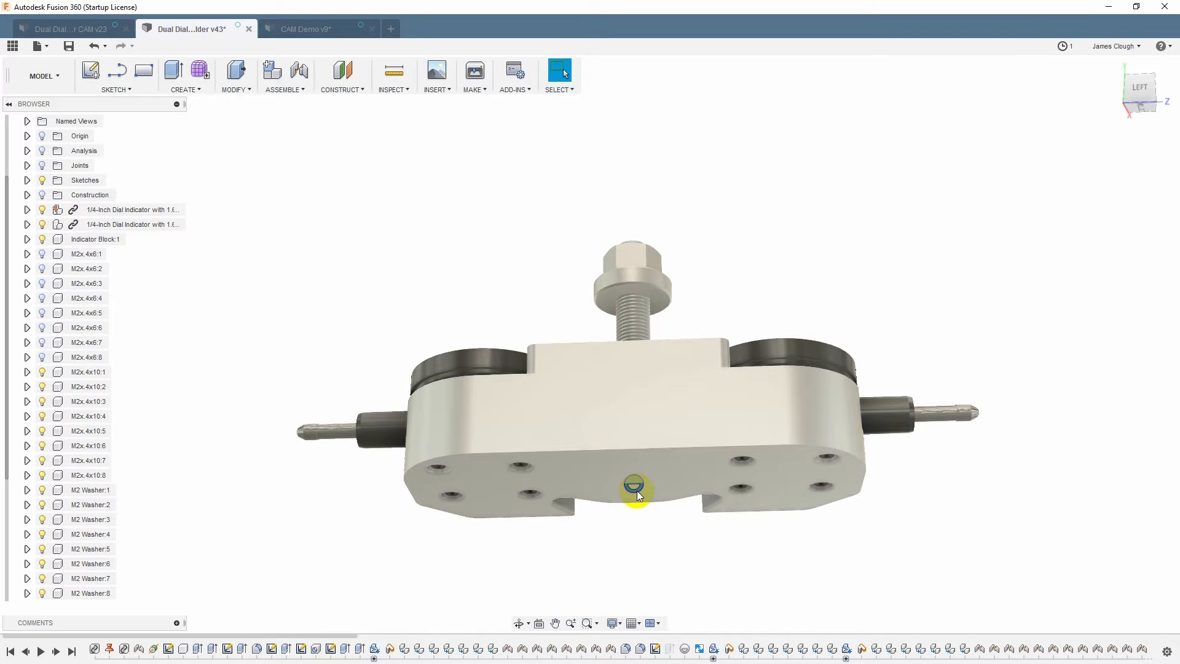
- Save the Dual Dial Indicator Holder as a new version and update the inserted holder in the CAM Demo assembly
{"action": "mouse_move", "coordinate": [809, 260]}
{"action": "middle_mouse_down", "text": "shift"}
{"action": "mouse_move", "coordinate": [785, 289]}
{"action": "mouse_move", "coordinate": [789, 258]}
{"action": "middle_mouse_up", "text": "shift"}
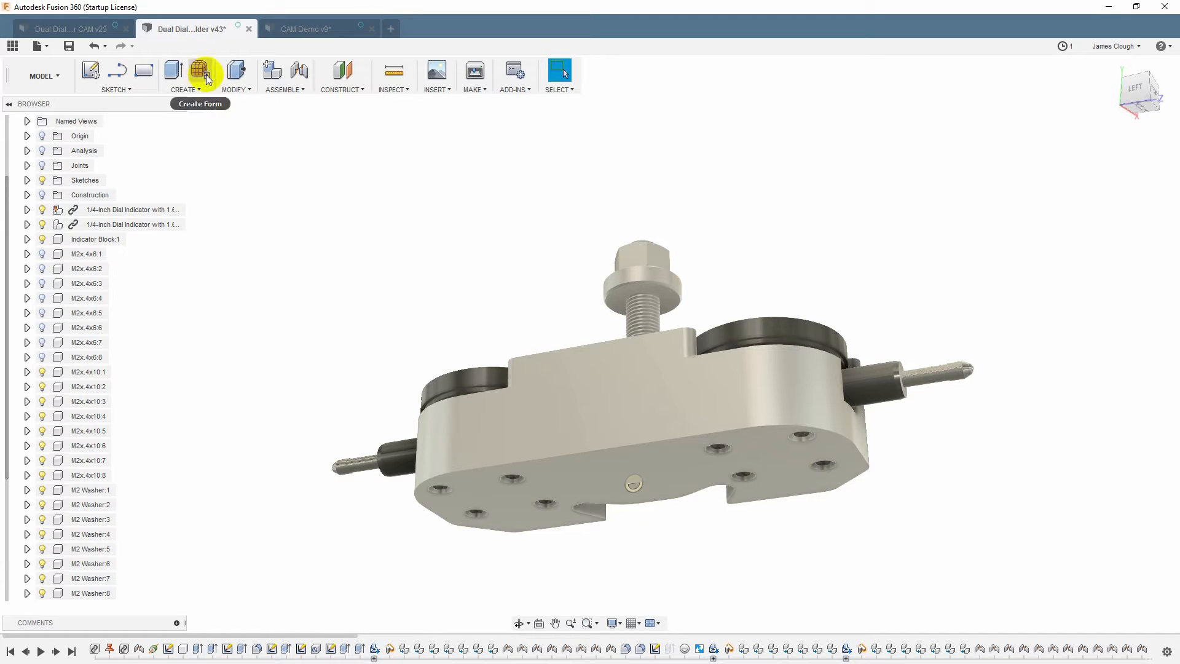
{"action": "left_click", "coordinate": [69, 47]}
{"action": "left_click", "coordinate": [600, 348]}
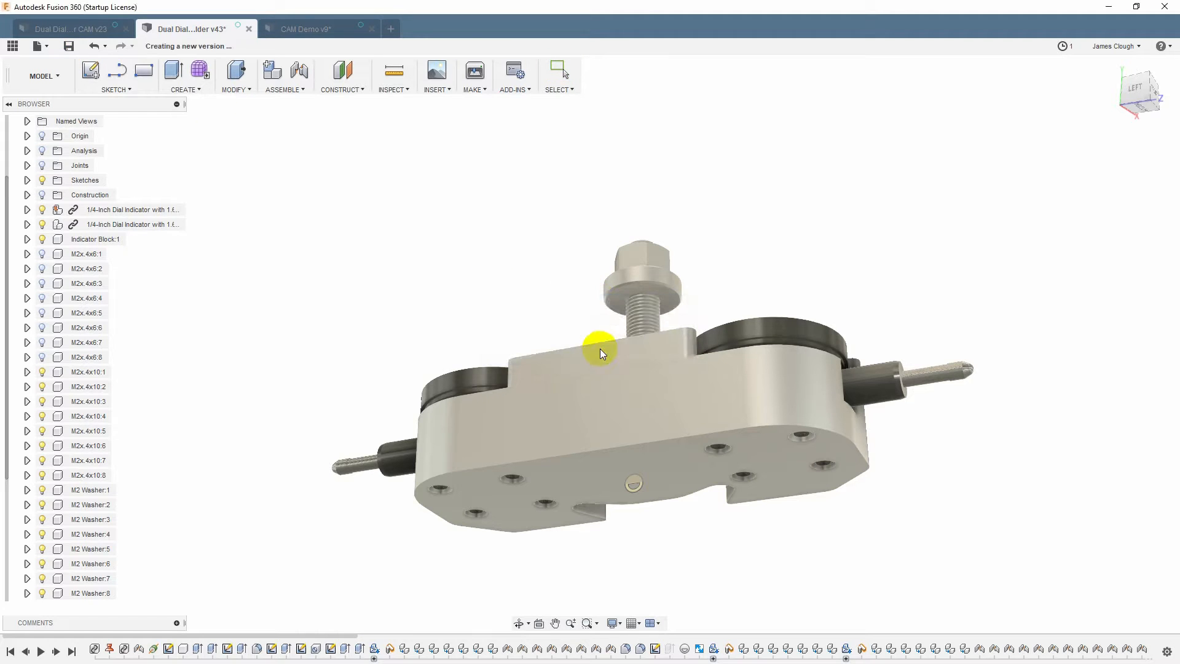
{"action": "left_click", "coordinate": [304, 29]}
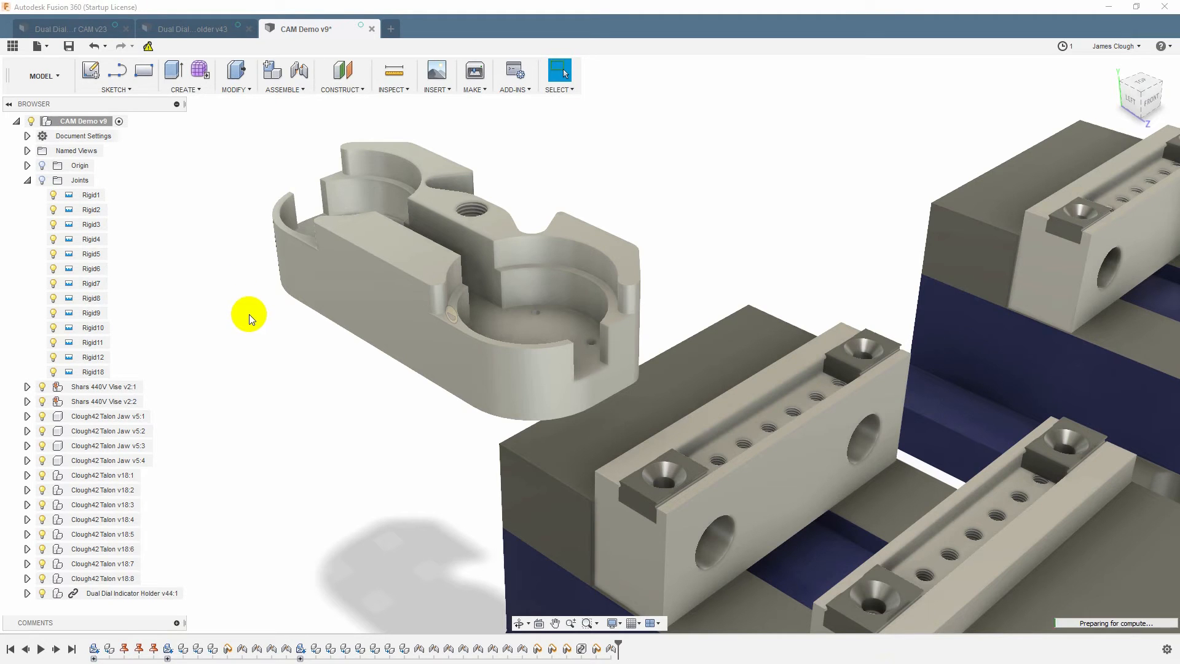
- Create a rigid joint from the Indicator Block's underside joint origin to the gripper recess wall edge of the nearer vise's fixed jaw
{"action": "middle_click_drag", "start_coordinate": [482, 382], "coordinate": [503, 337], "text": "shift"}
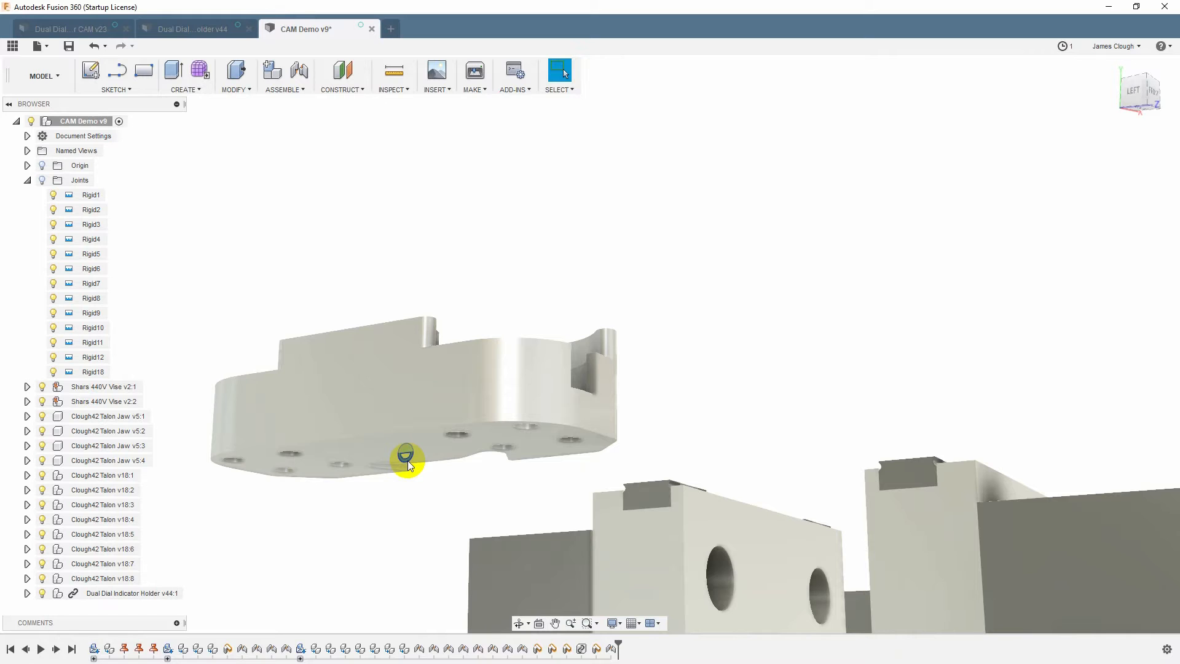
{"action": "middle_click_drag", "start_coordinate": [523, 259], "coordinate": [515, 229], "text": "shift"}
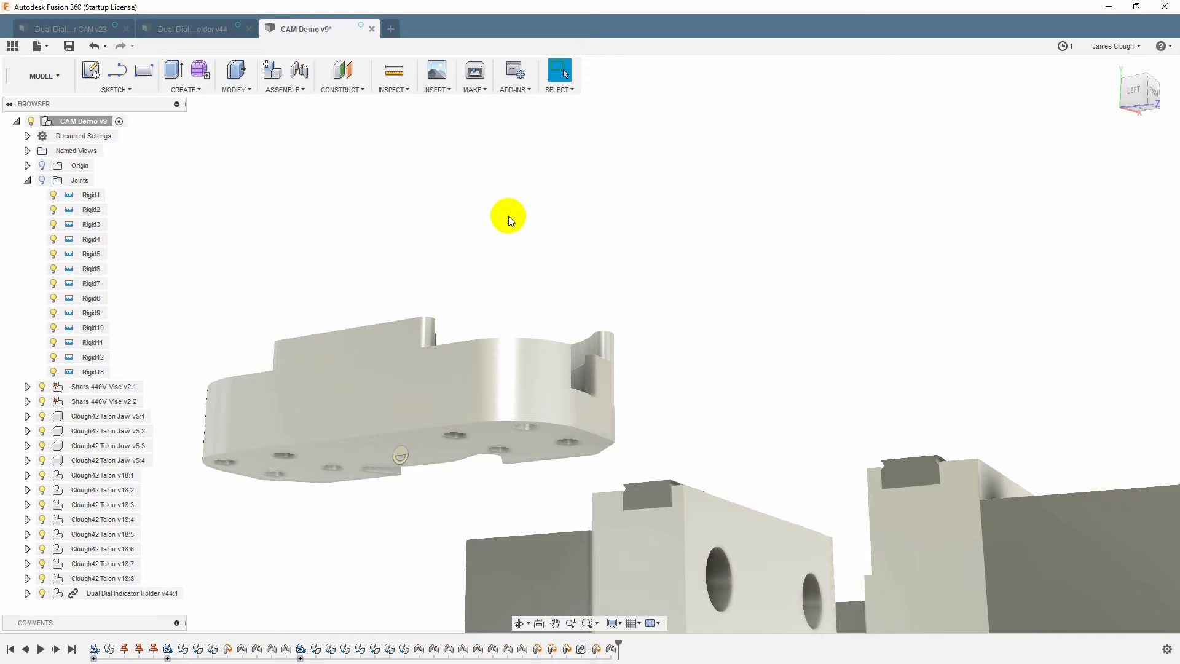
{"action": "key", "text": "j"}
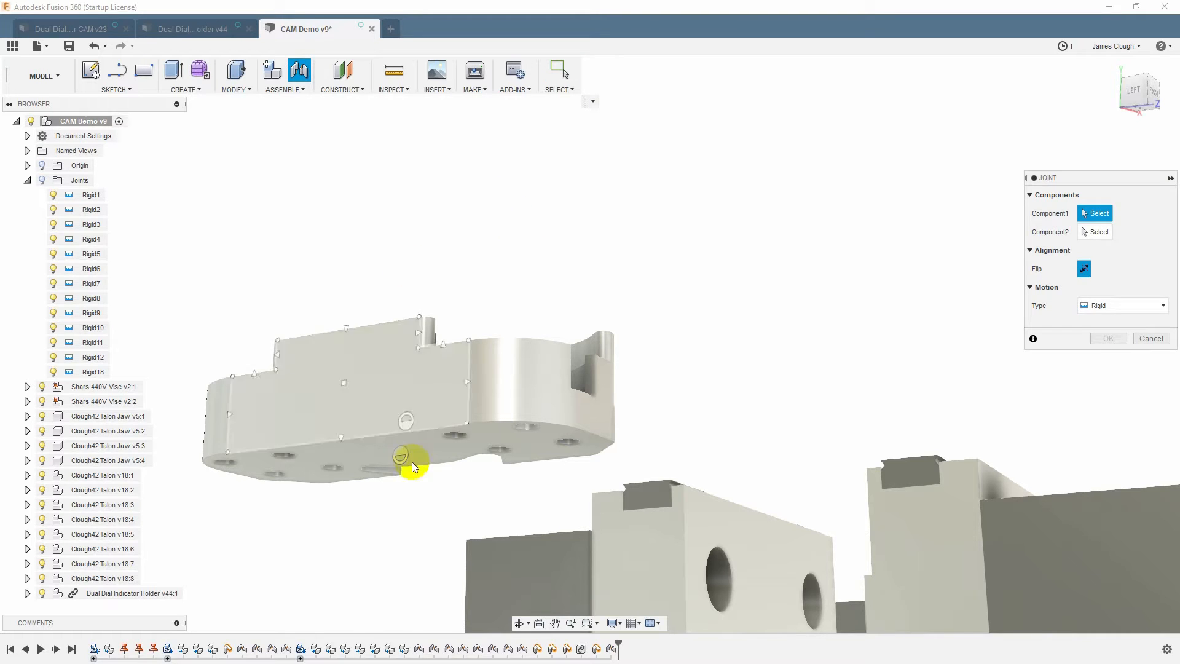
{"action": "left_click", "coordinate": [404, 461]}
{"action": "middle_click_drag", "start_coordinate": [707, 382], "coordinate": [856, 435], "text": "shift"}
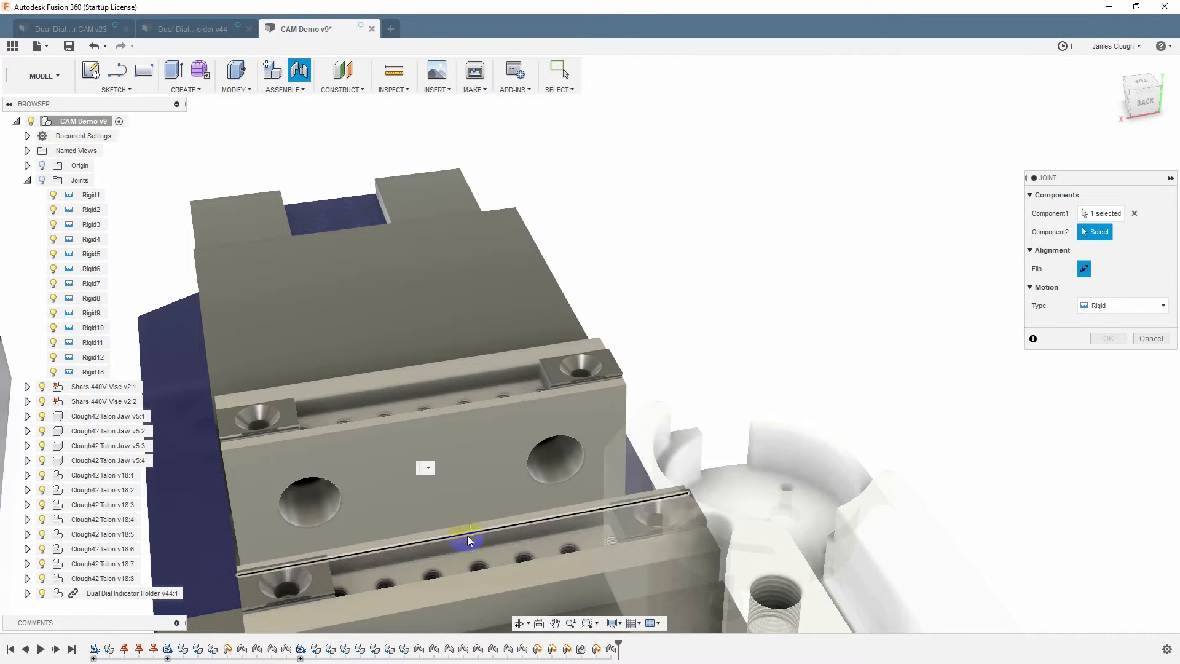
{"action": "scroll", "coordinate": [469, 536], "scroll_direction": "up", "scroll_amount": 3}
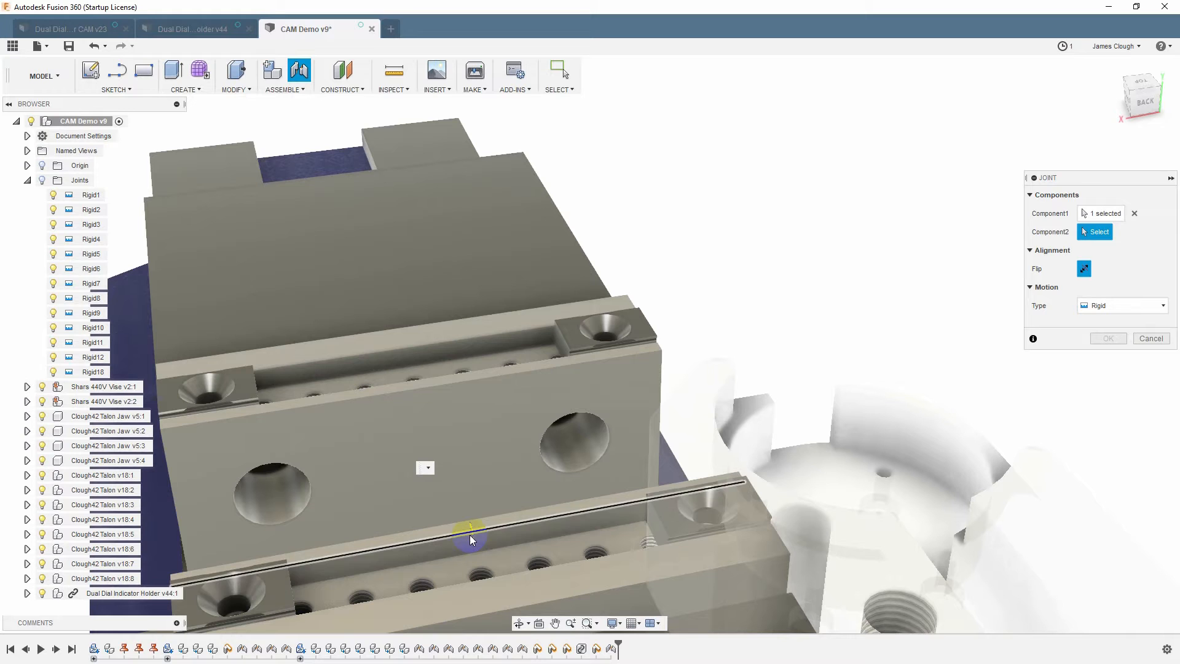
{"action": "left_click", "coordinate": [469, 536]}
{"action": "middle_click_drag", "start_coordinate": [470, 536], "coordinate": [463, 393], "text": "shift"}
{"action": "scroll", "coordinate": [886, 536], "scroll_direction": "down", "scroll_amount": 3}
{"action": "scroll", "coordinate": [479, 463], "scroll_direction": "down", "scroll_amount": 2}
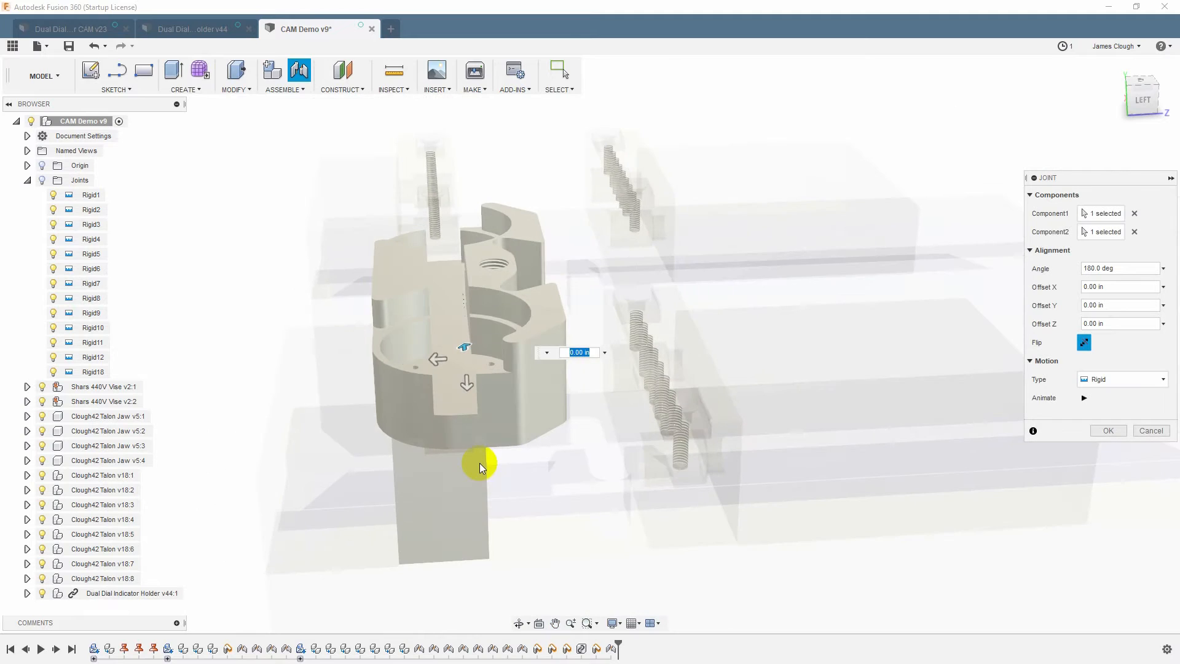
- Centre the block between the jaws by setting the joint's Z offset to -1 + .015 in
{"action": "middle_click_drag", "start_coordinate": [479, 463], "coordinate": [482, 443], "text": "shift"}
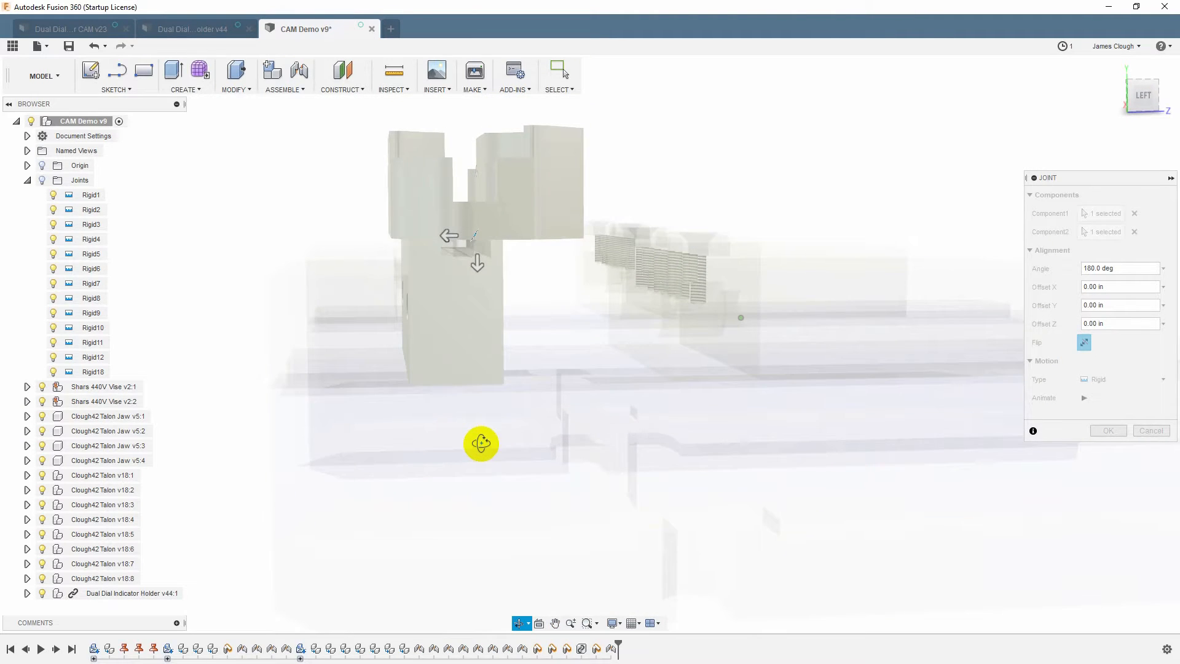
{"action": "scroll", "coordinate": [489, 281], "scroll_direction": "down", "scroll_amount": 2}
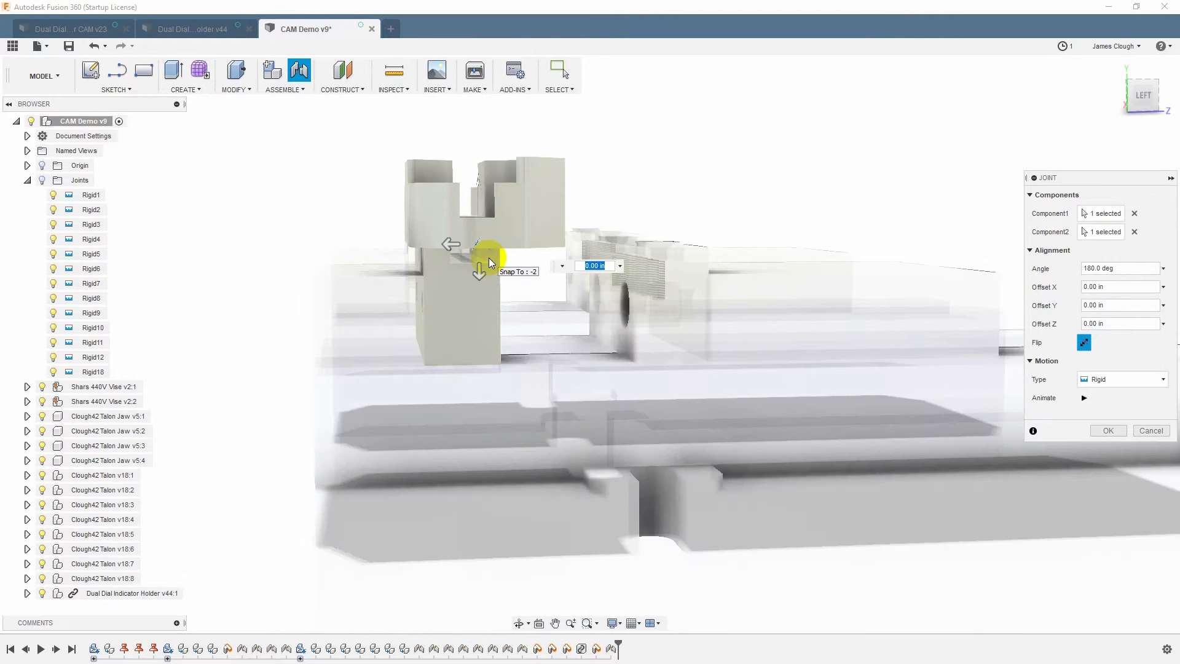
{"action": "middle_click_drag", "start_coordinate": [537, 229], "coordinate": [516, 247], "text": "shift"}
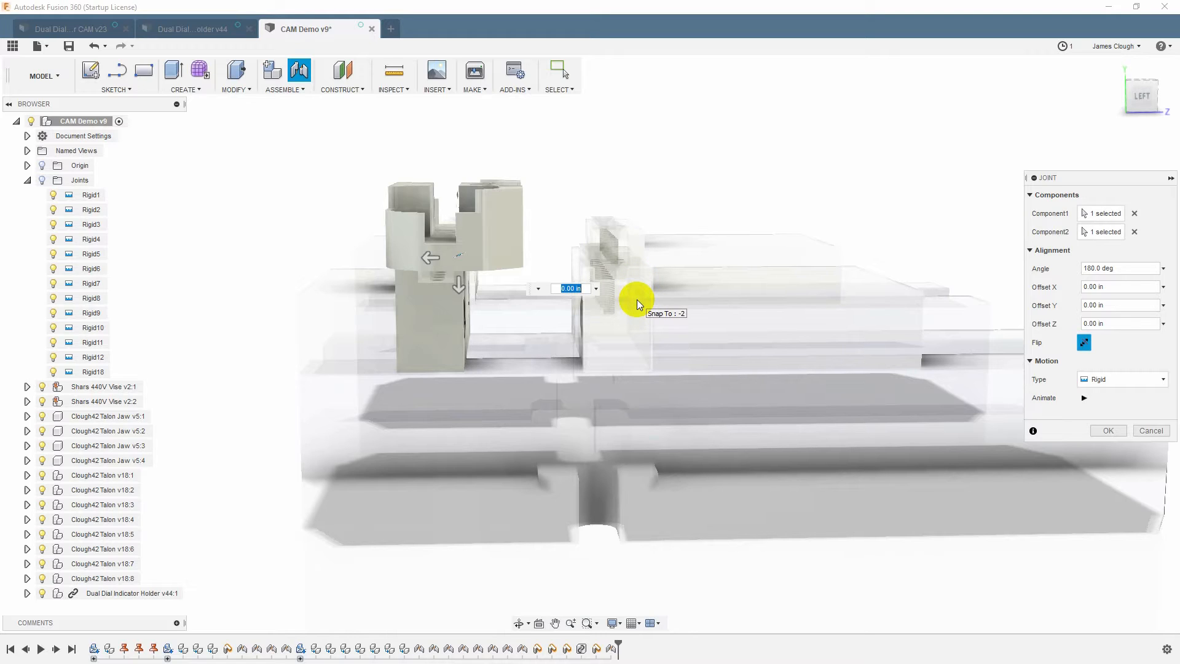
{"action": "left_click_drag", "start_coordinate": [441, 258], "coordinate": [503, 258]}
{"action": "type", "text": "-1"}
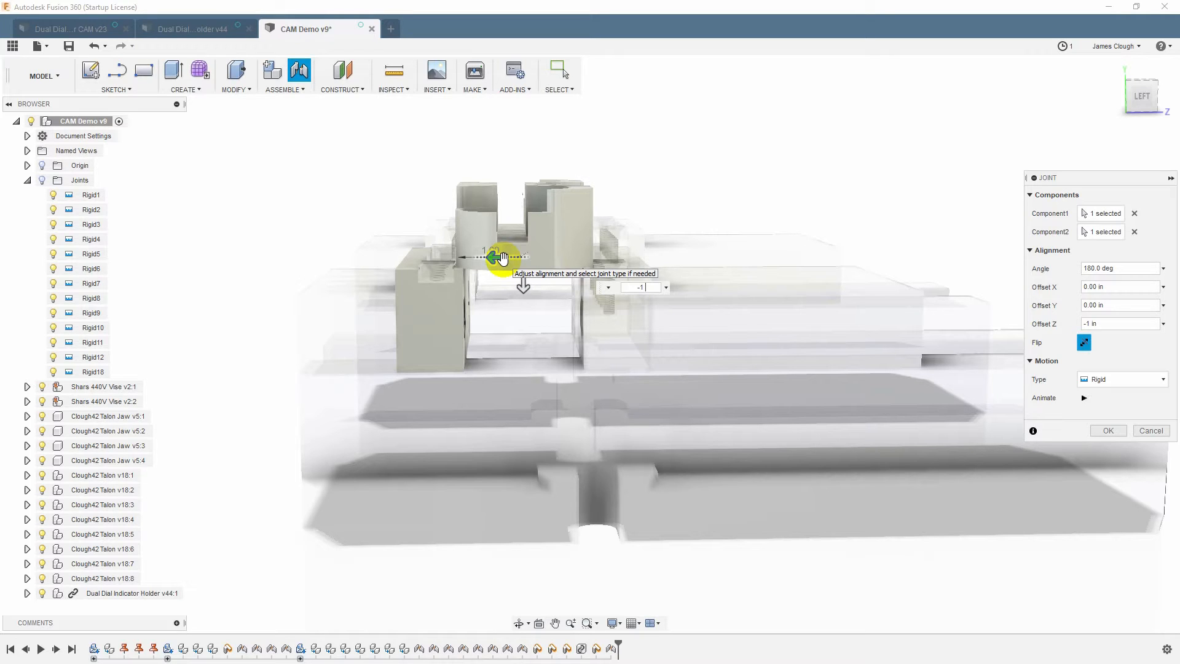
{"action": "type", "text": ".015"}
- Raise the Indicator Block above the recess with a Y offset of -.1 in and finish the joint
{"action": "mouse_move", "coordinate": [653, 256]}
{"action": "middle_mouse_down", "text": "shift"}
{"action": "mouse_move", "coordinate": [640, 245]}
{"action": "mouse_move", "coordinate": [663, 260]}
{"action": "middle_mouse_up", "text": "shift"}
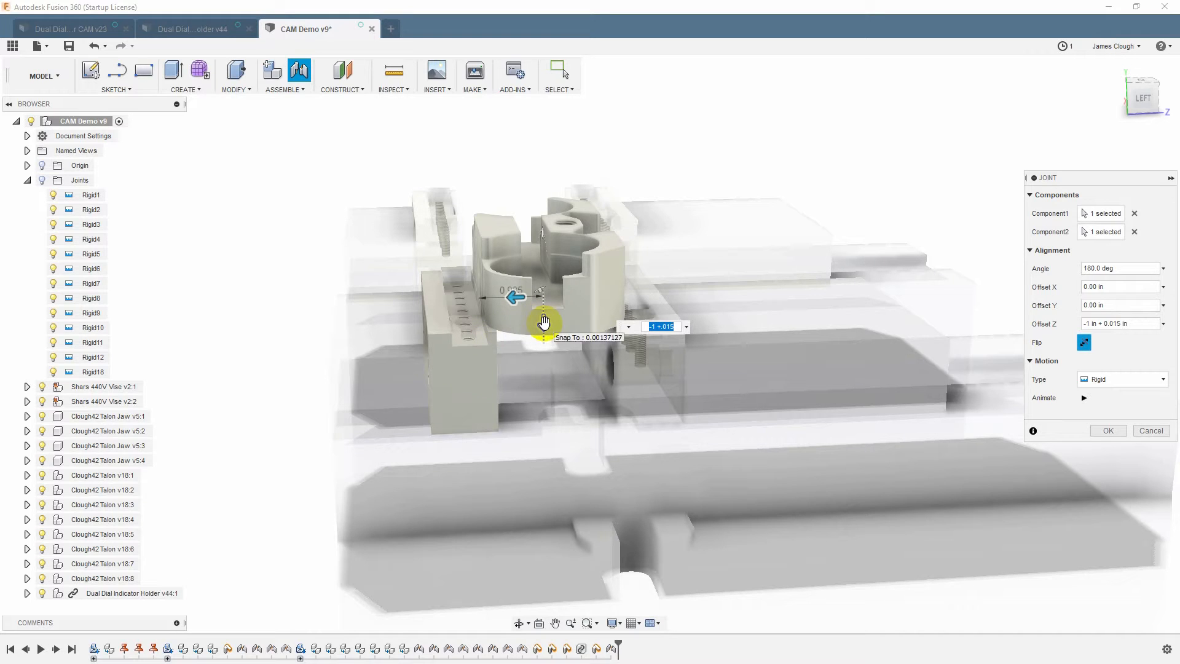
{"action": "left_click_drag", "start_coordinate": [544, 322], "coordinate": [544, 291]}
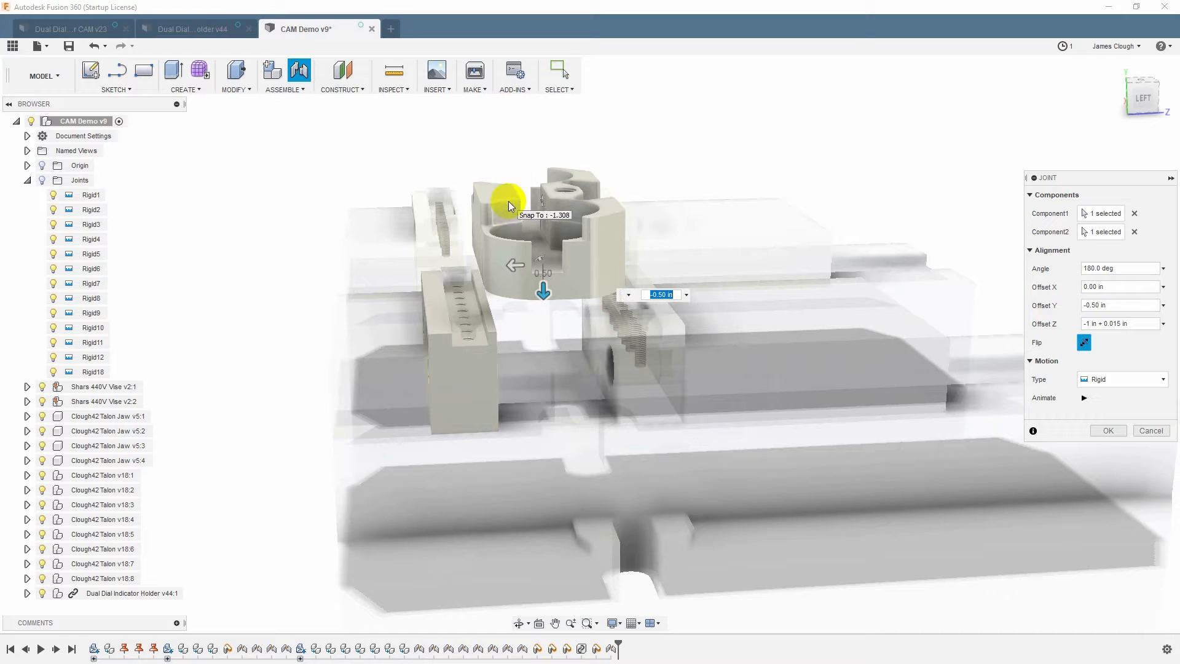
{"action": "left_click", "coordinate": [526, 315]}
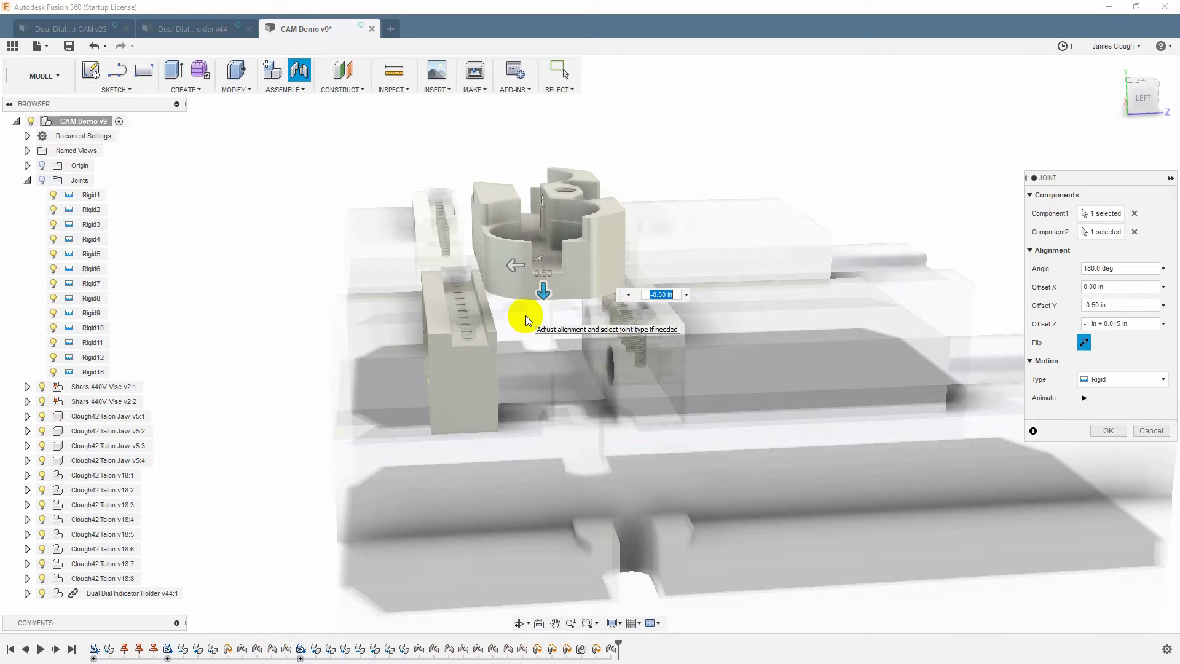
{"action": "type", "text": "-.125"}
{"action": "key", "text": "Return"}
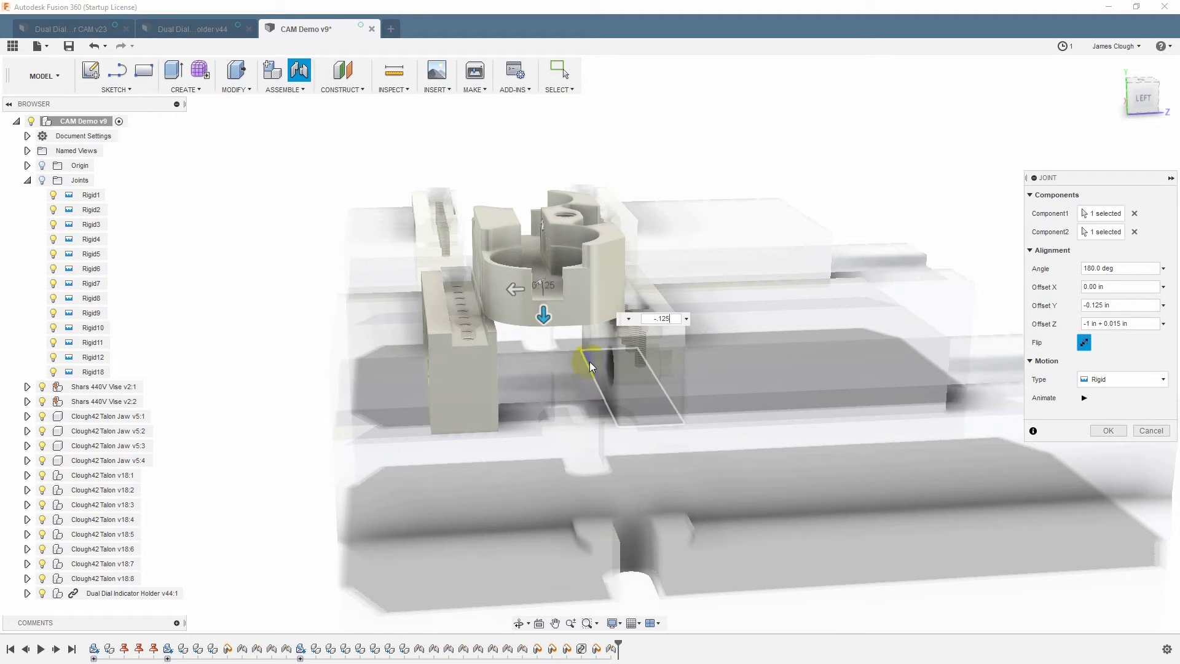
{"action": "left_click", "coordinate": [482, 216]}
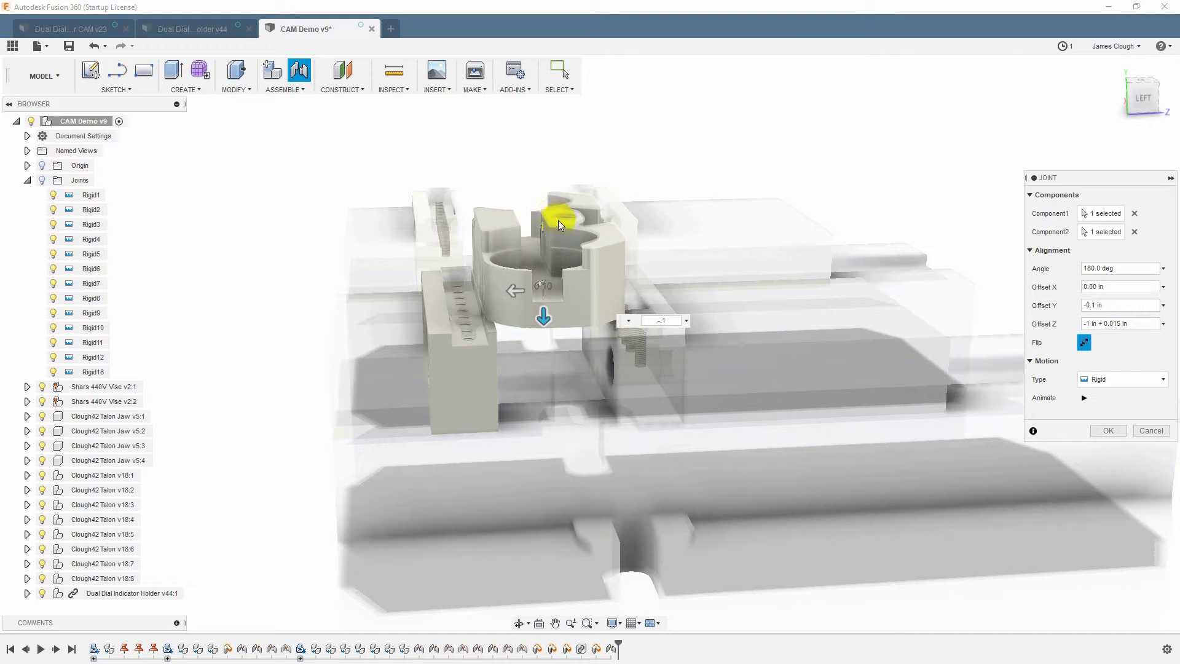
{"action": "left_click", "coordinate": [1103, 430]}
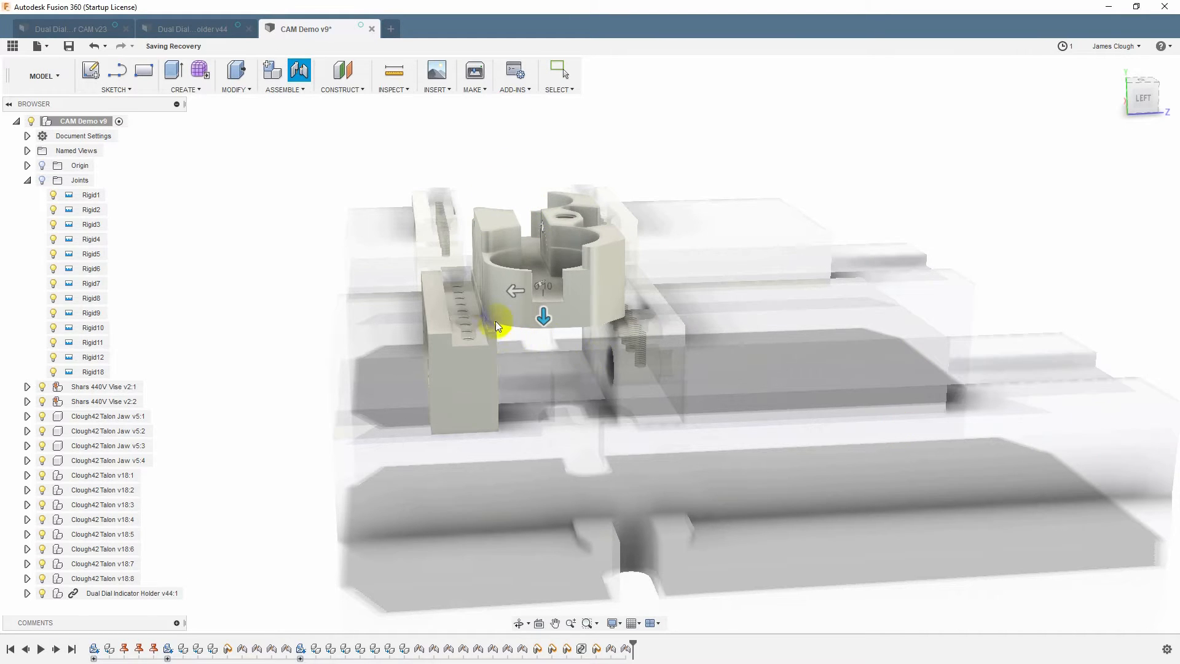
- Inspect the jointed block's position above and between the vise jaws from the side and from above
{"action": "scroll", "coordinate": [485, 315], "scroll_direction": "up", "scroll_amount": 5}
{"action": "middle_click_drag", "start_coordinate": [525, 335], "coordinate": [477, 353], "text": "shift"}
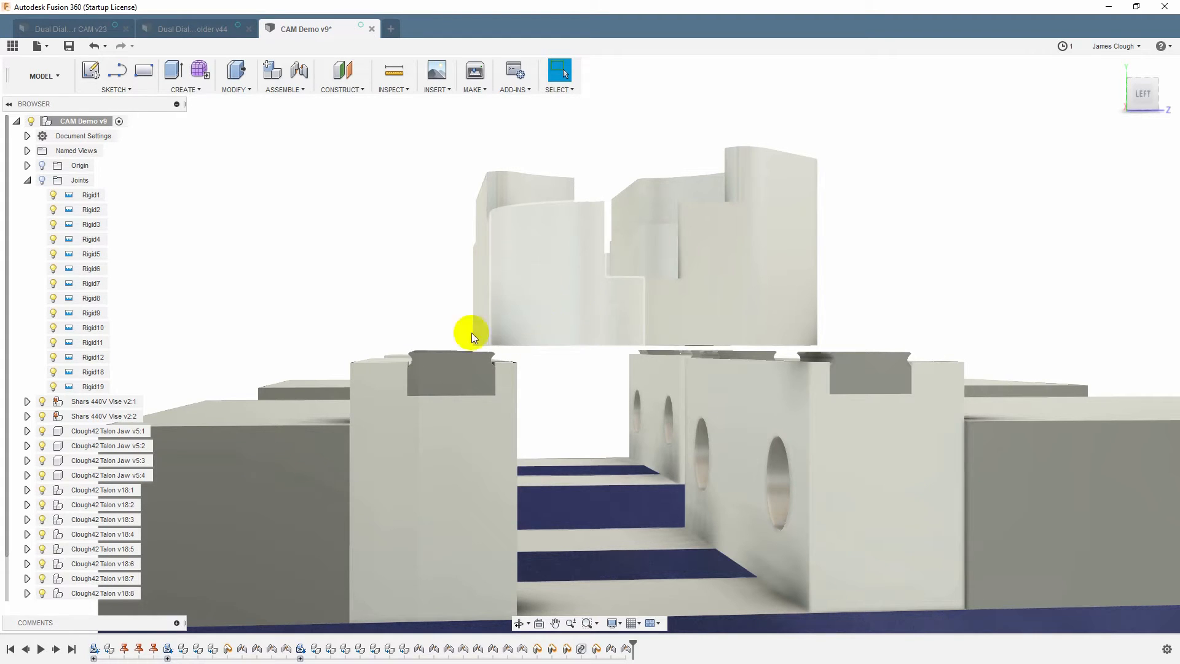
{"action": "middle_click_drag", "start_coordinate": [592, 304], "coordinate": [584, 320], "text": "shift"}
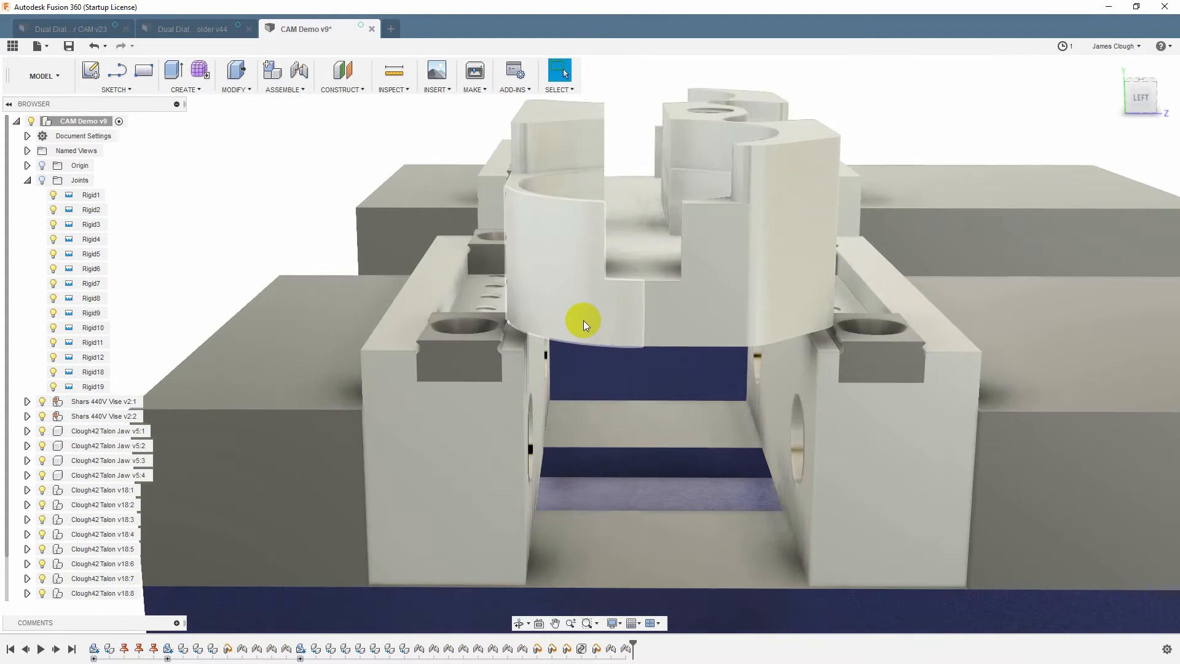
{"action": "left_click", "coordinate": [483, 340]}
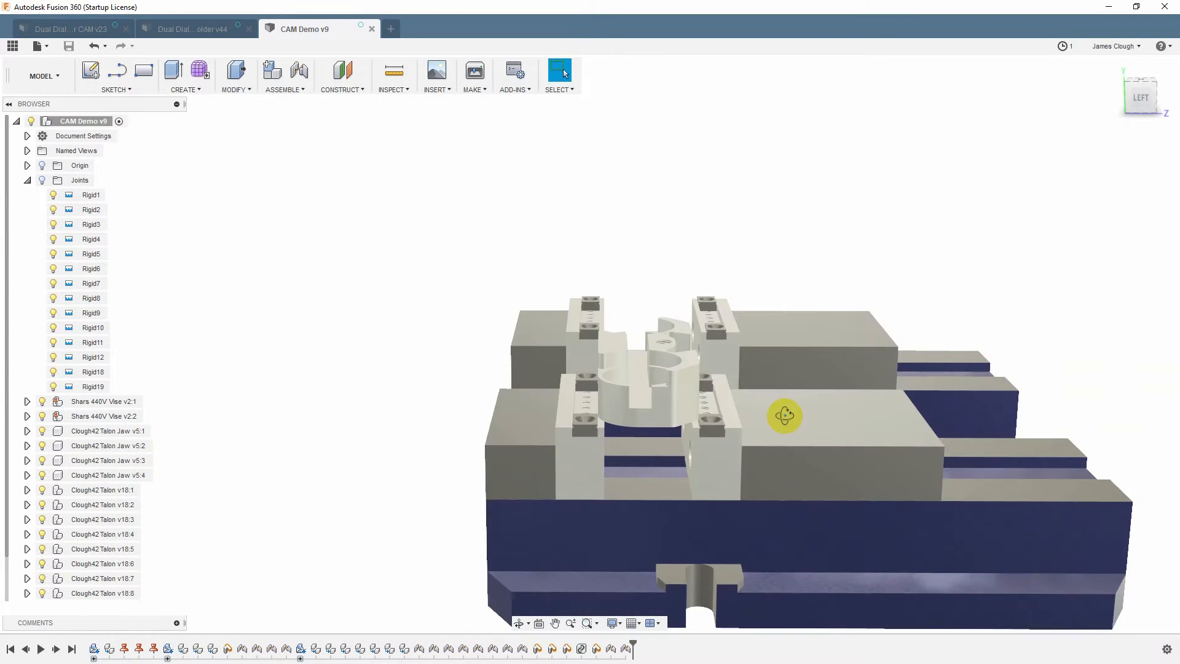
{"action": "middle_click_drag", "start_coordinate": [785, 416], "coordinate": [710, 448], "text": "shift"}
{"action": "key", "text": "Escape"}
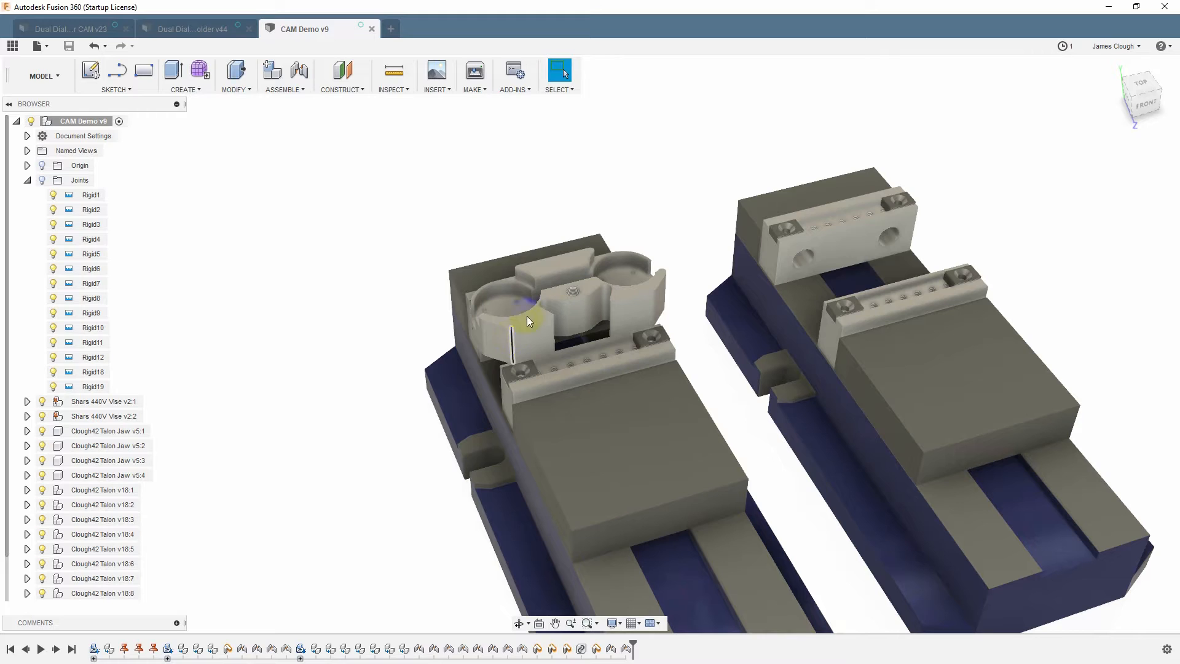
- Duplicate the Dual Dial Indicator Holder component and move the copy 9 in along X towards the other vise
{"action": "left_click", "coordinate": [27, 180]}
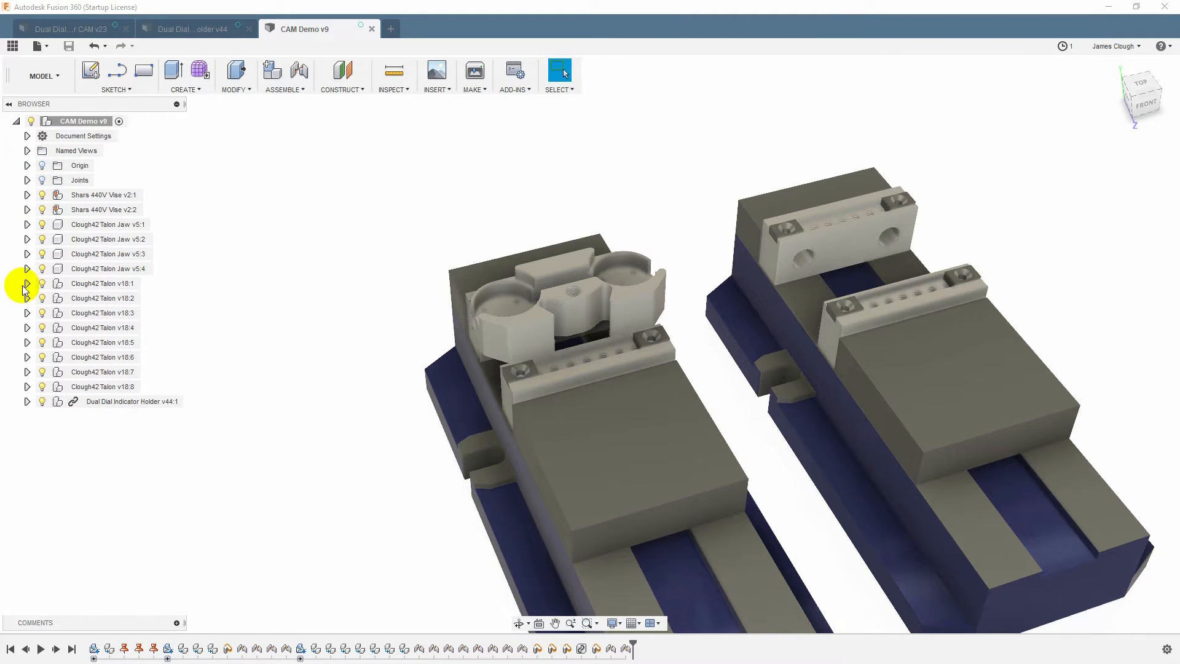
{"action": "left_click", "coordinate": [102, 399]}
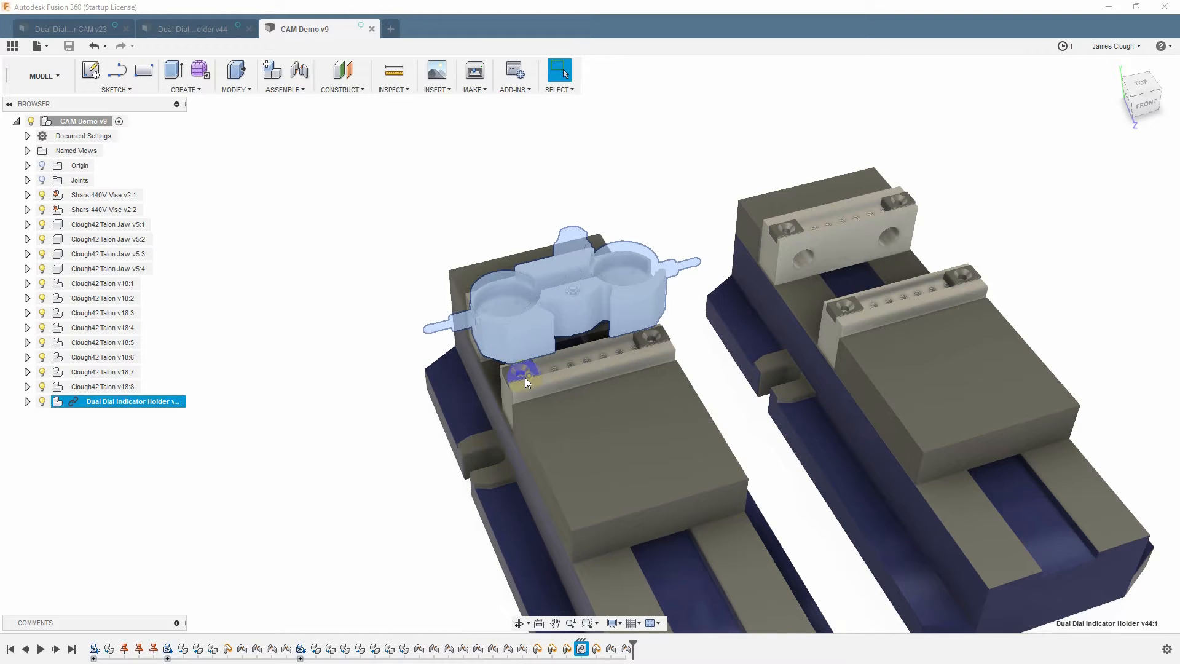
{"action": "key", "text": "ctrl+v"}
{"action": "left_click_drag", "start_coordinate": [477, 209], "coordinate": [811, 131]}
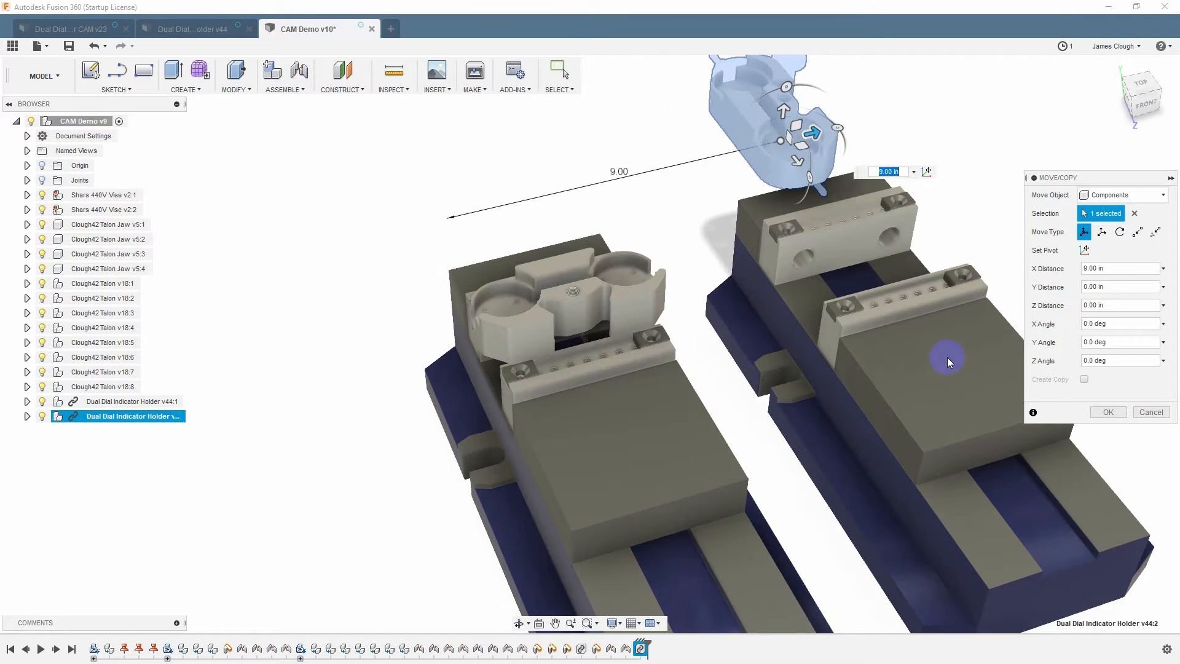
{"action": "left_click", "coordinate": [1104, 412]}
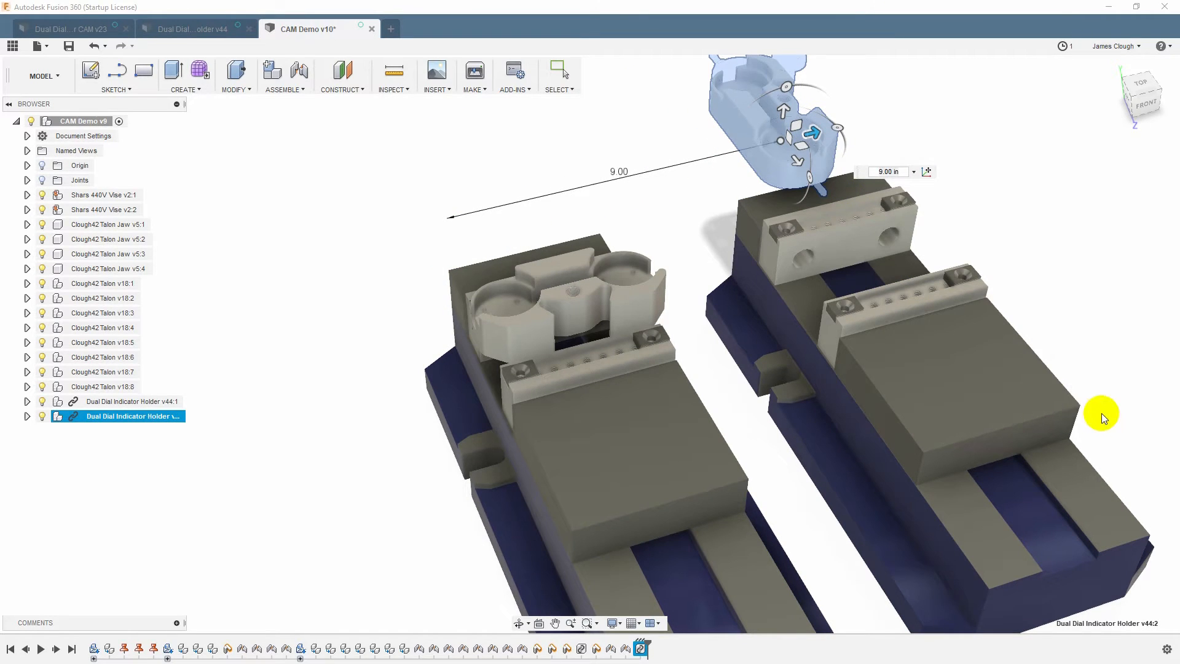
- Rigidly joint the copied holder's upper long-side edge to the lower edge of the second vise's fixed jaw at 0 deg, turning it upside down
{"action": "scroll", "coordinate": [755, 94], "scroll_direction": "up", "scroll_amount": 3}
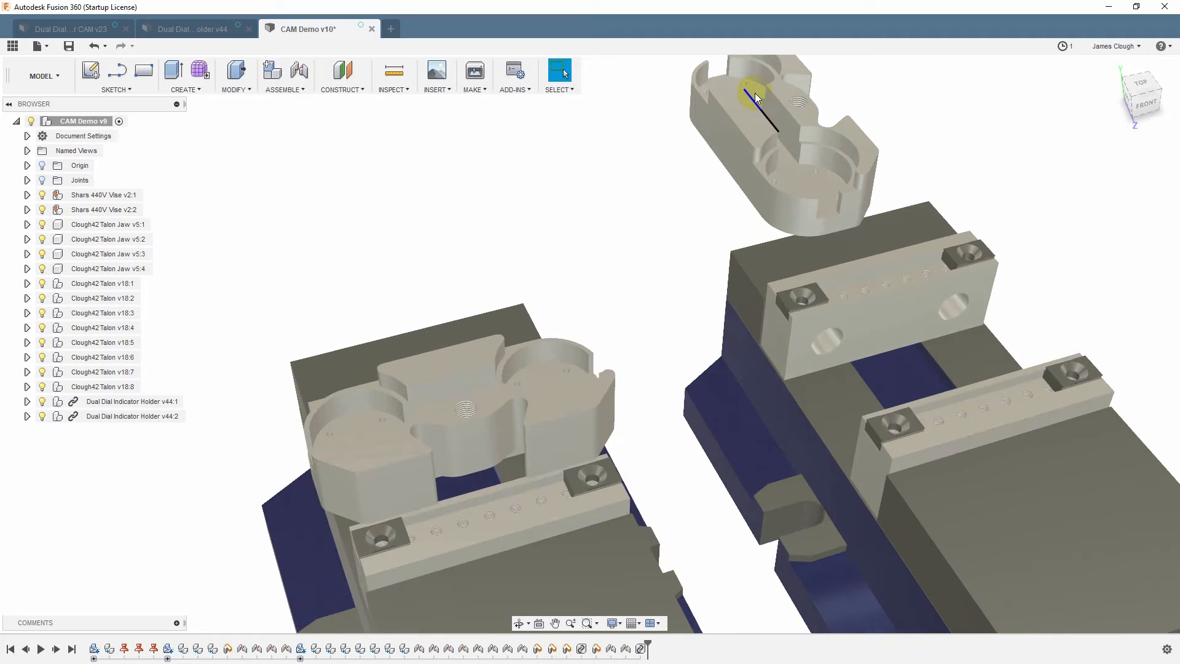
{"action": "key", "text": "j"}
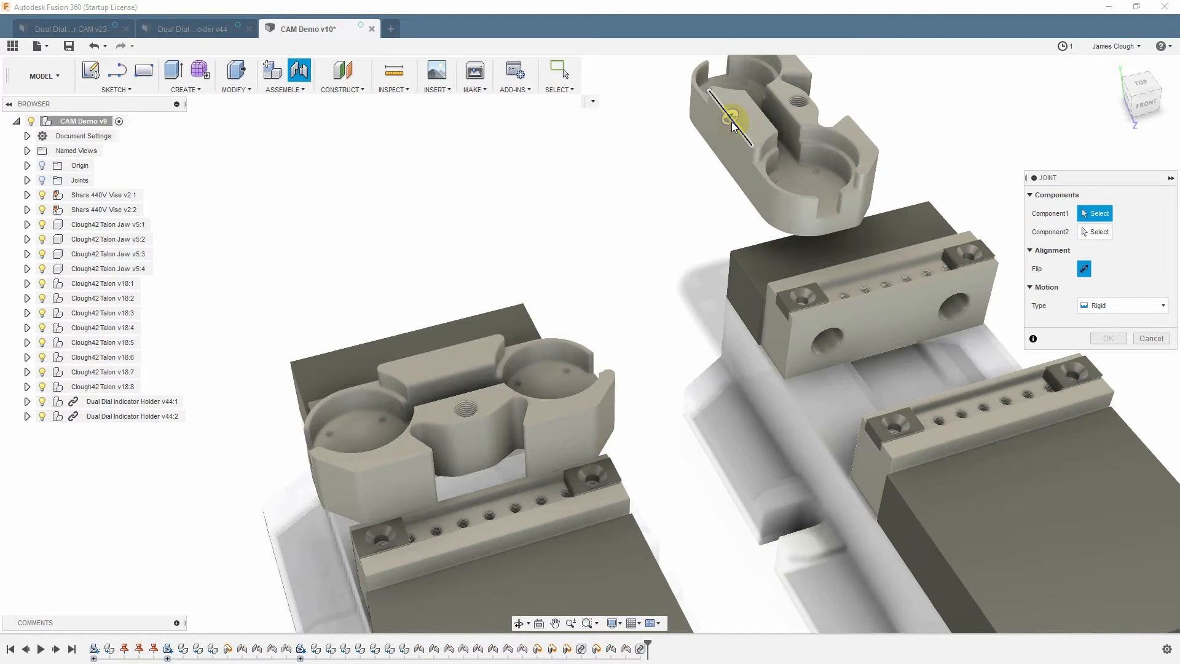
{"action": "left_click", "coordinate": [731, 122]}
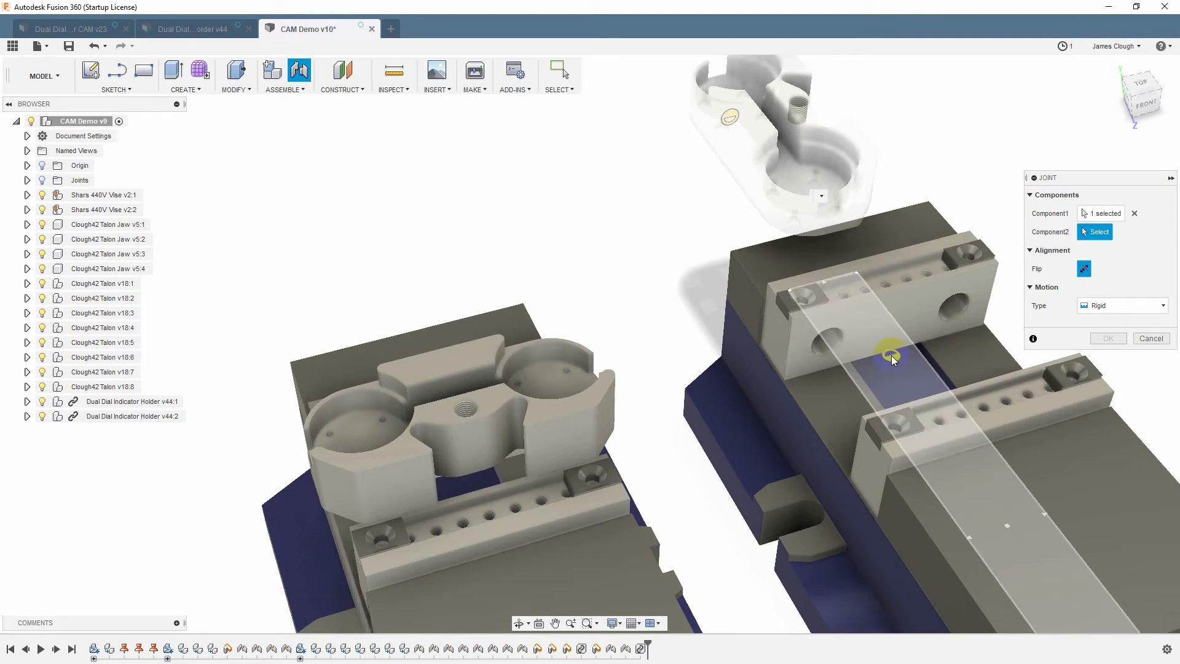
{"action": "left_click", "coordinate": [887, 349]}
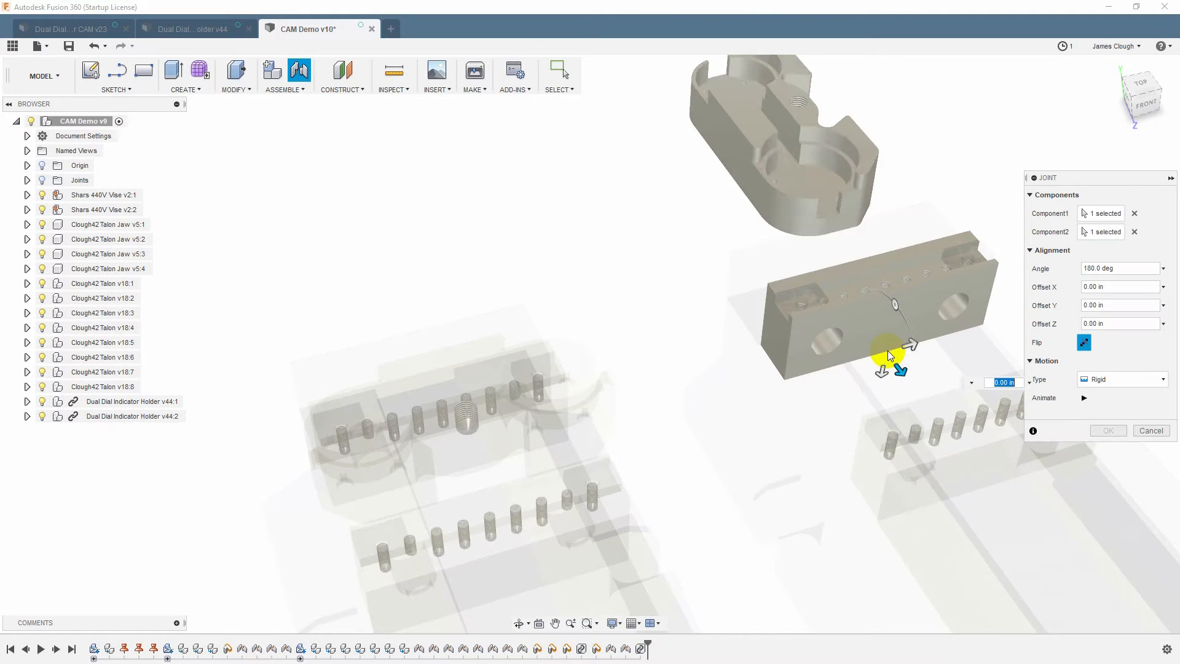
{"action": "left_click_drag", "start_coordinate": [895, 306], "coordinate": [861, 424]}
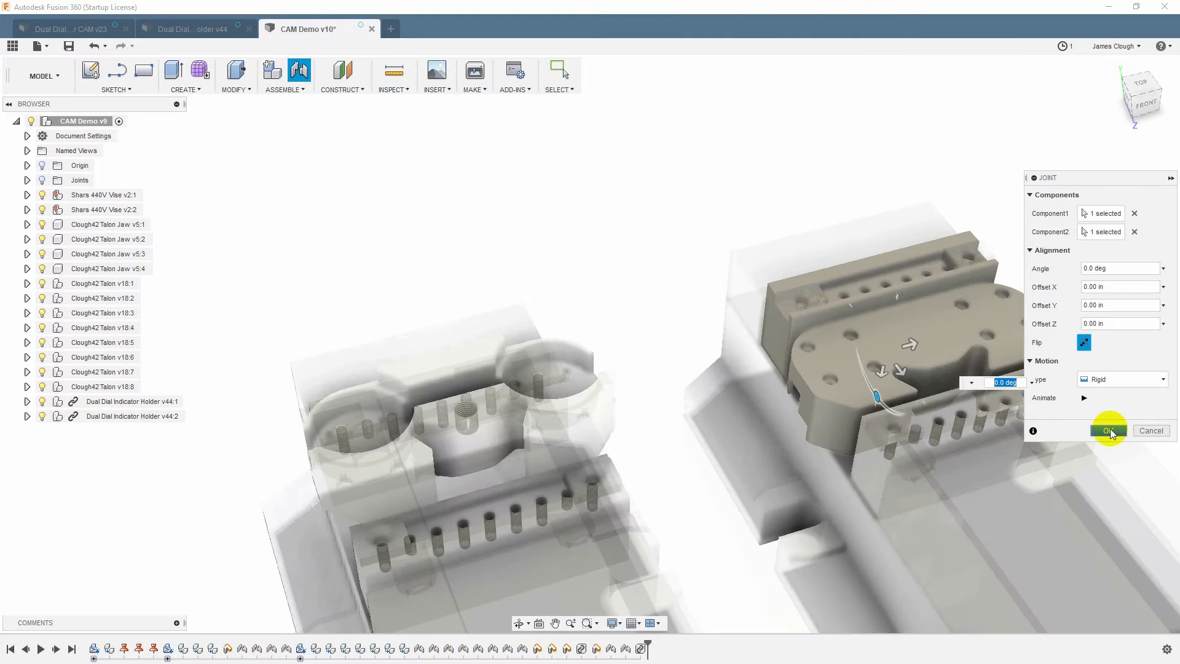
{"action": "left_click", "coordinate": [1108, 430]}
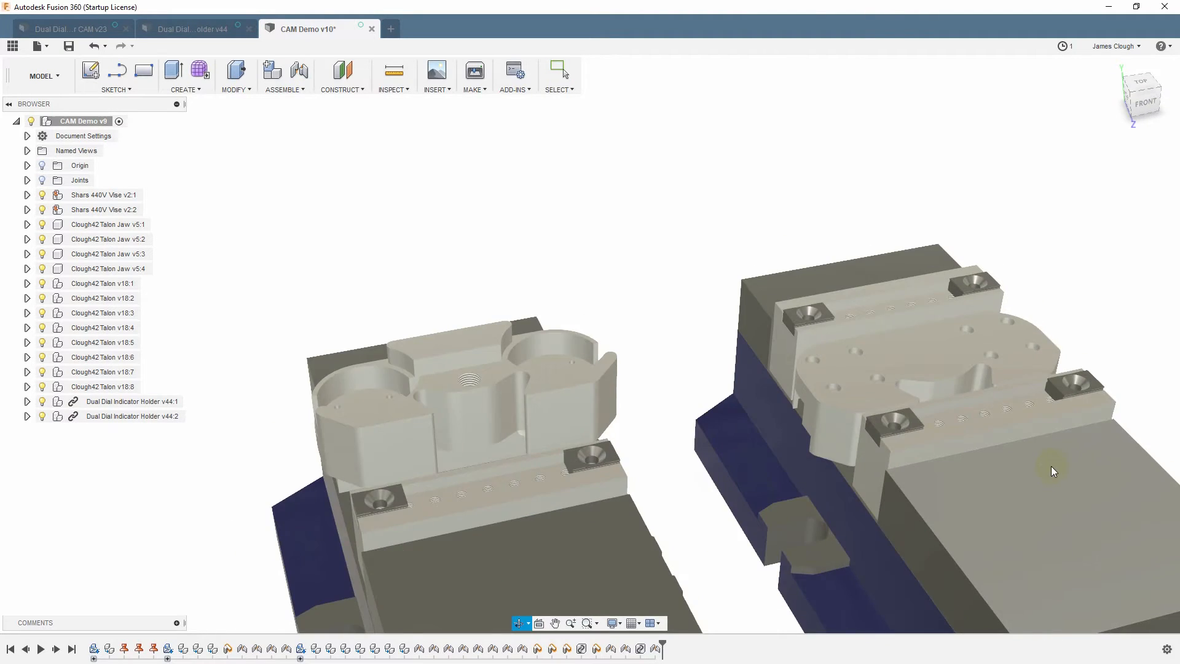
- Edit the copied holder's joint to raise it between the second vise's jaws with a Y offset of -.625 in
{"action": "middle_click_drag", "start_coordinate": [1051, 466], "coordinate": [820, 445], "text": "shift"}
{"action": "middle_click_drag", "start_coordinate": [1001, 421], "coordinate": [765, 412]}
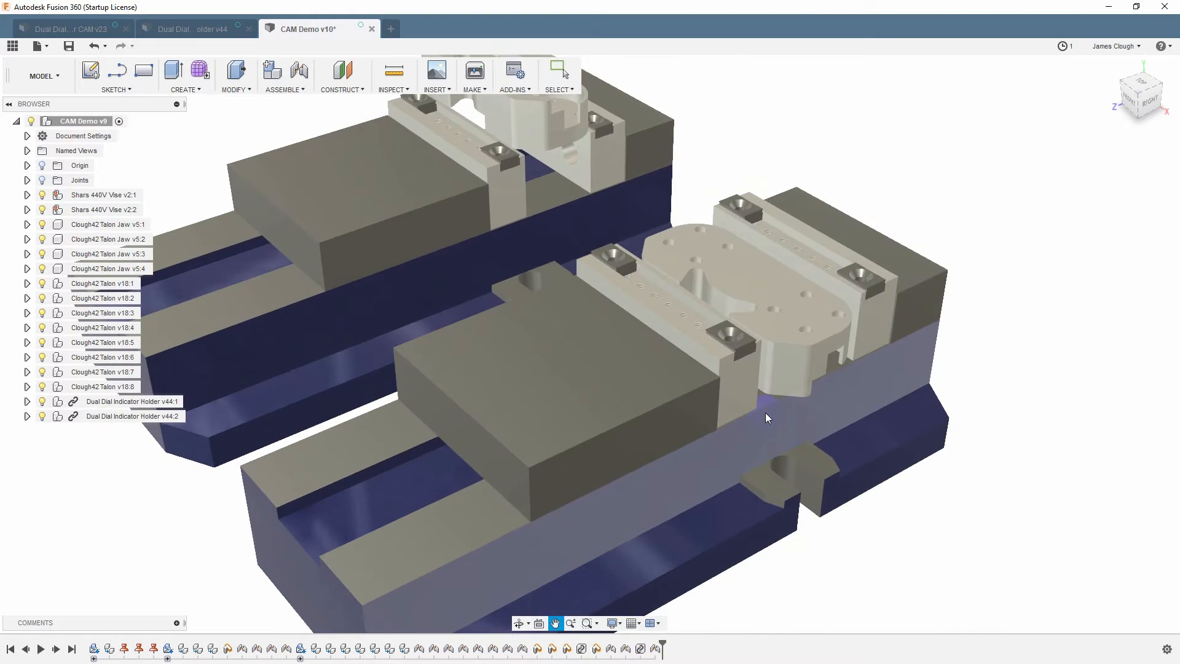
{"action": "key", "text": "Escape"}
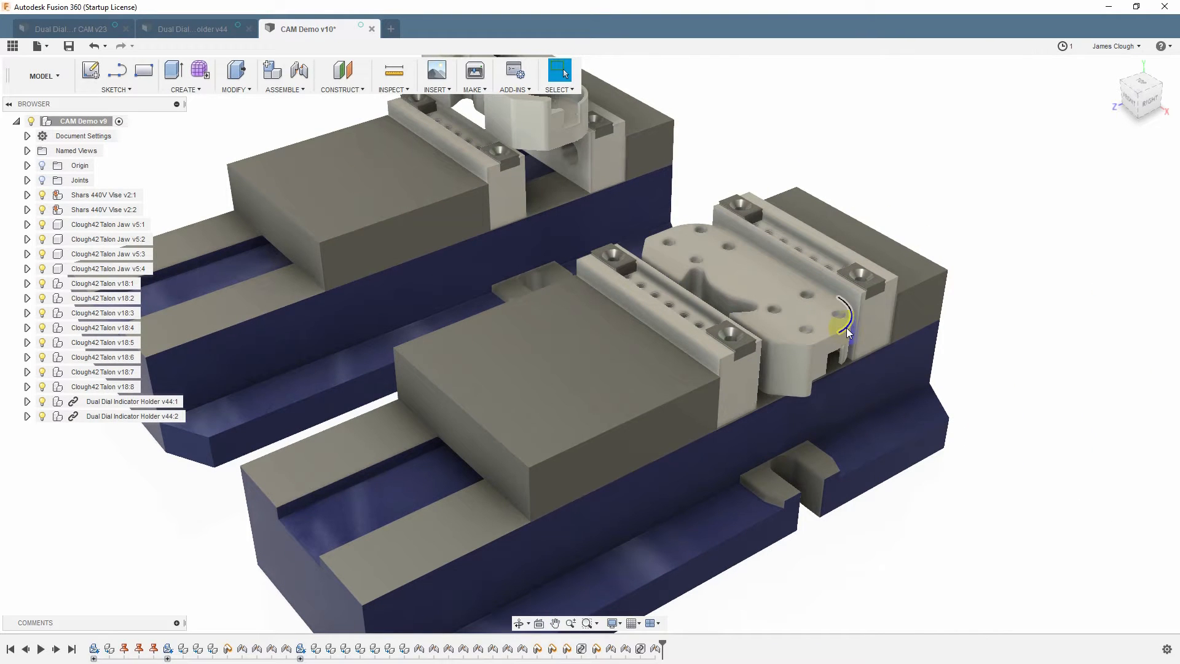
{"action": "left_click", "coordinate": [656, 650]}
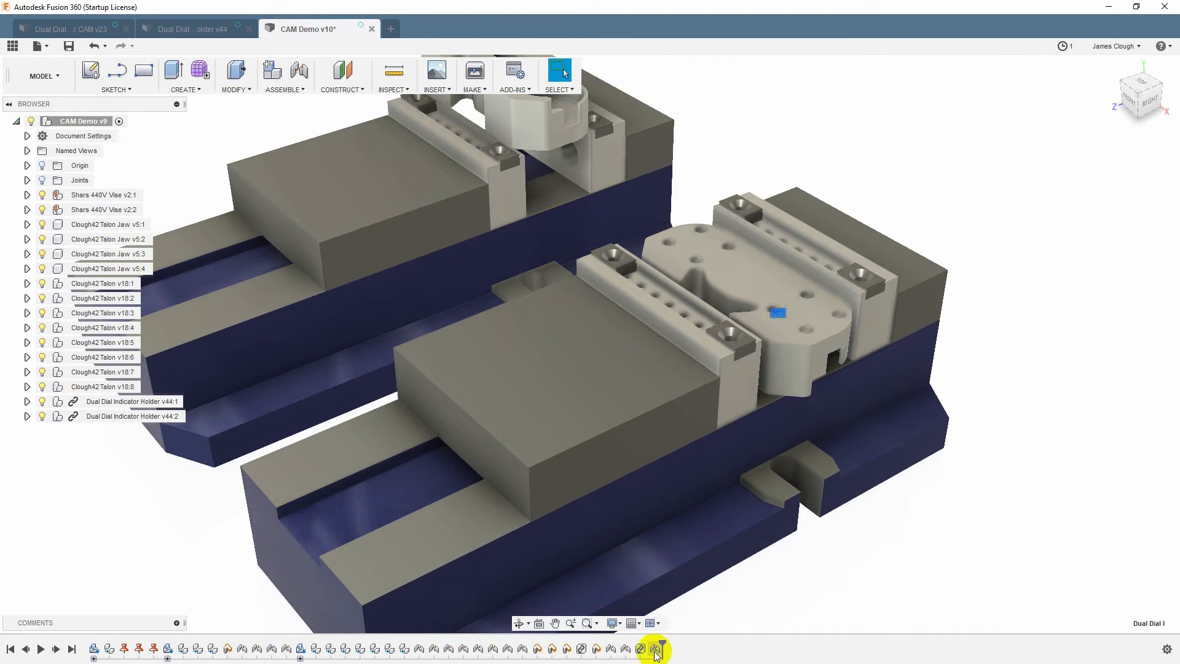
{"action": "right_click", "coordinate": [656, 650]}
{"action": "left_click", "coordinate": [689, 569]}
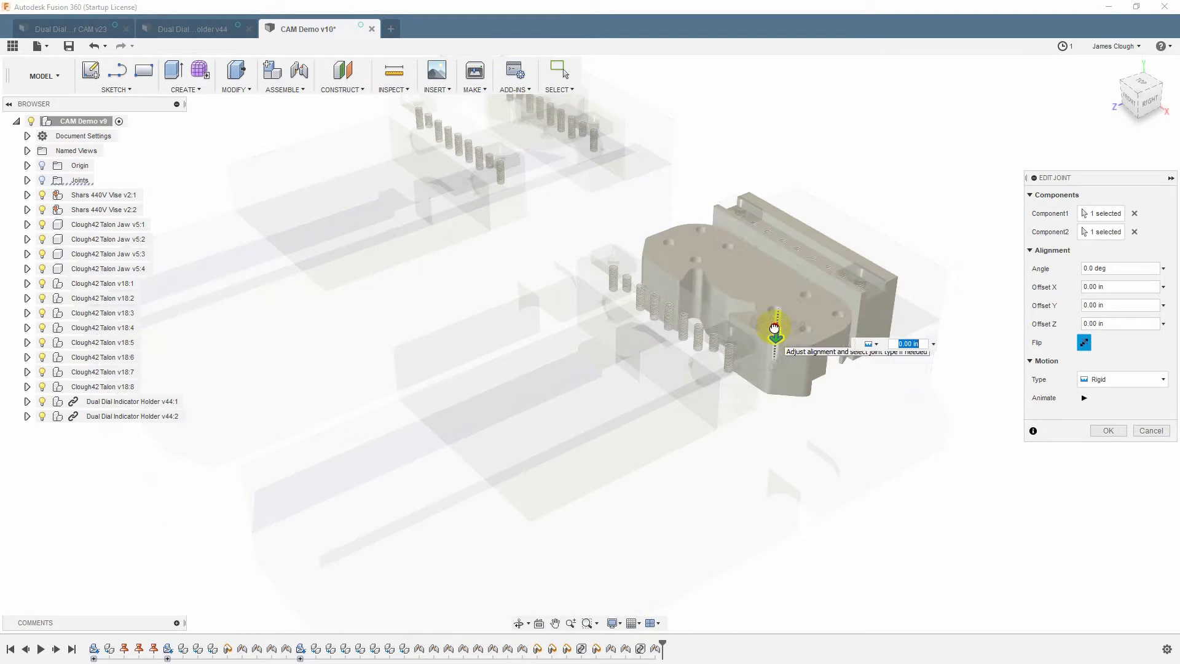
{"action": "left_click_drag", "start_coordinate": [775, 328], "coordinate": [775, 295]}
{"action": "type", "text": "-.625"}
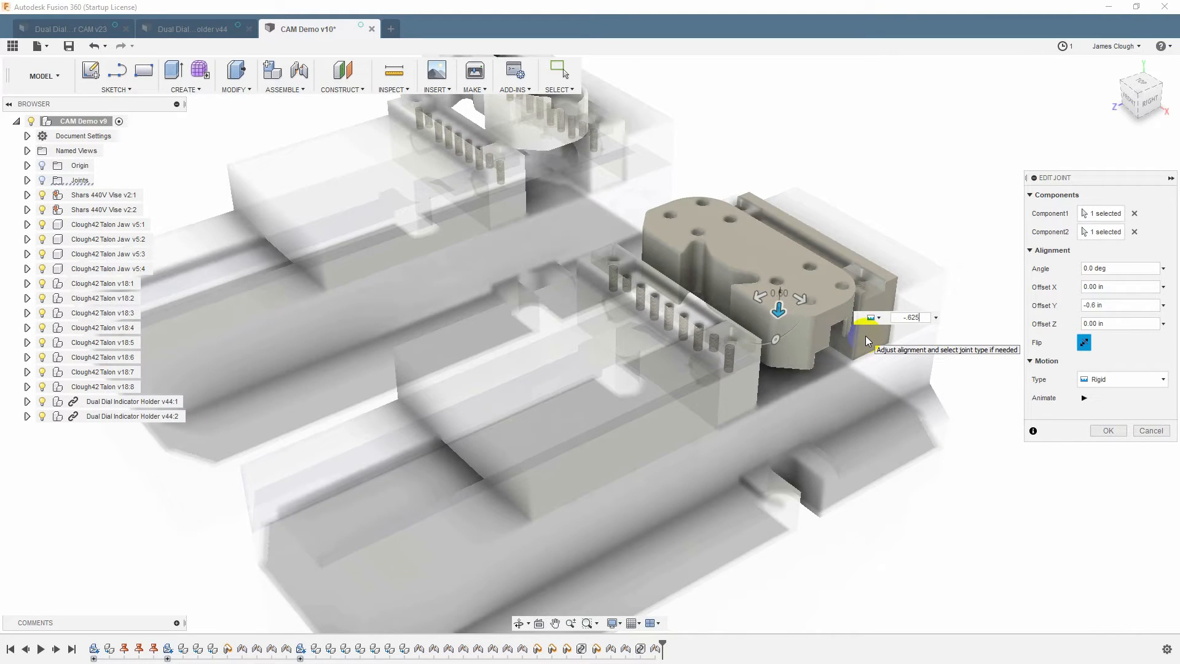
{"action": "key", "text": "Return"}
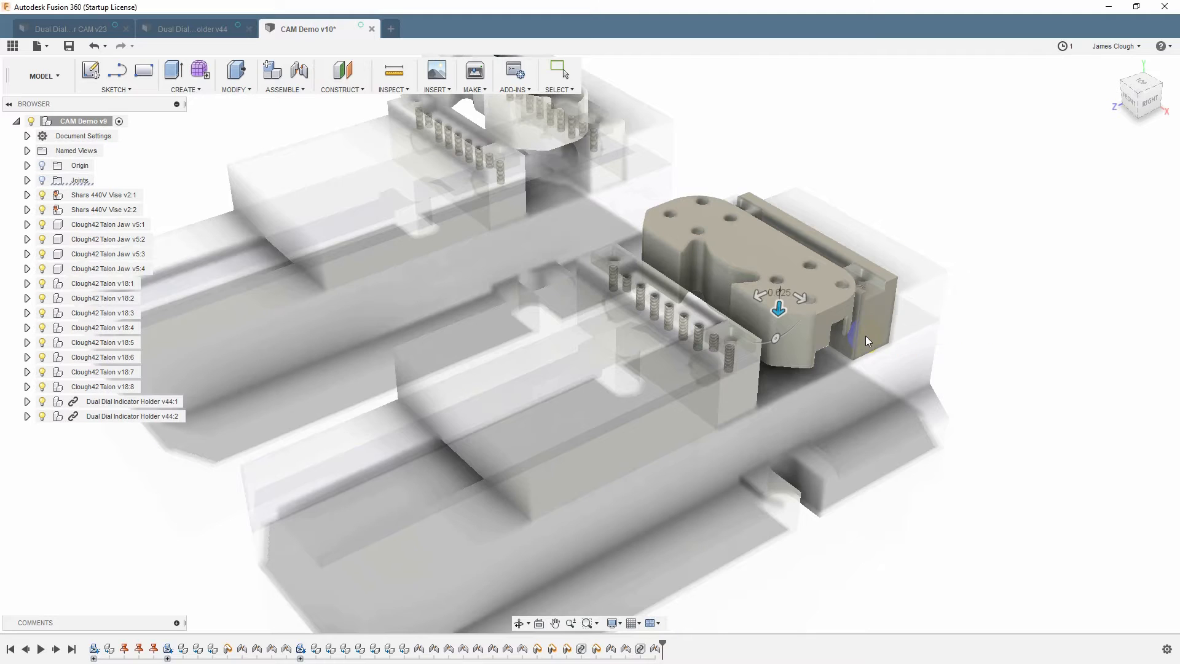
{"action": "middle_click_drag", "start_coordinate": [951, 361], "coordinate": [916, 341], "text": "shift"}
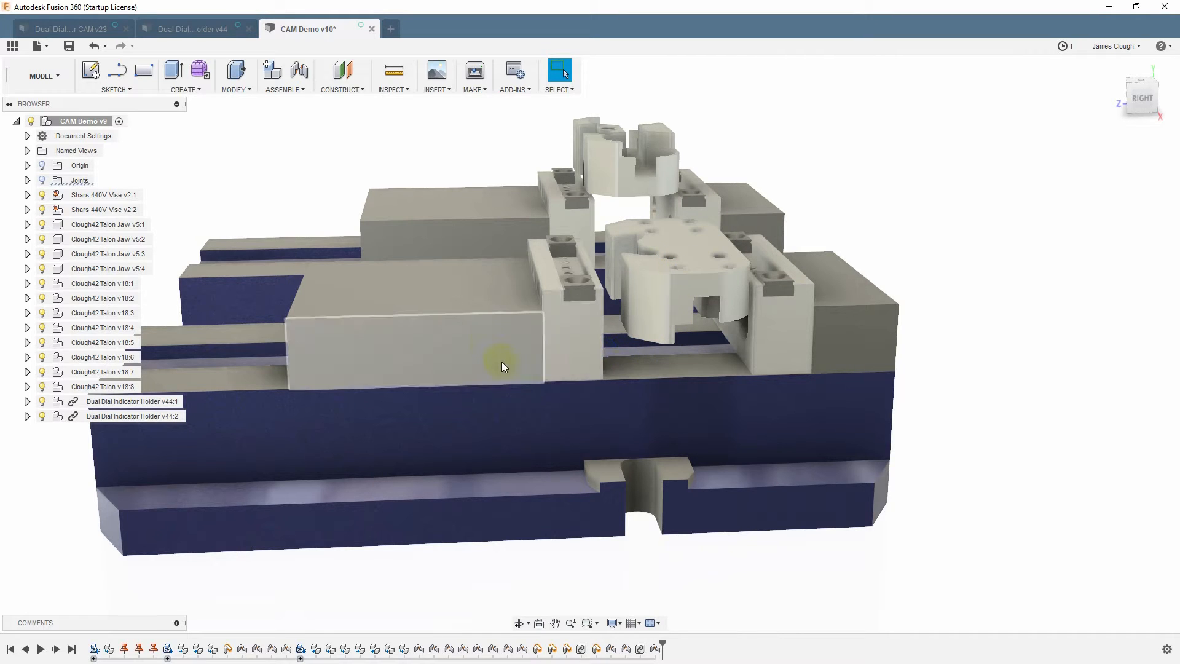
- Capture the moved components' position and create a planar joint between the second vise's movable jaw and the upside-down holder's flat side
{"action": "middle_click_drag", "start_coordinate": [607, 323], "coordinate": [579, 330], "text": "shift"}
{"action": "left_click", "coordinate": [570, 333]}
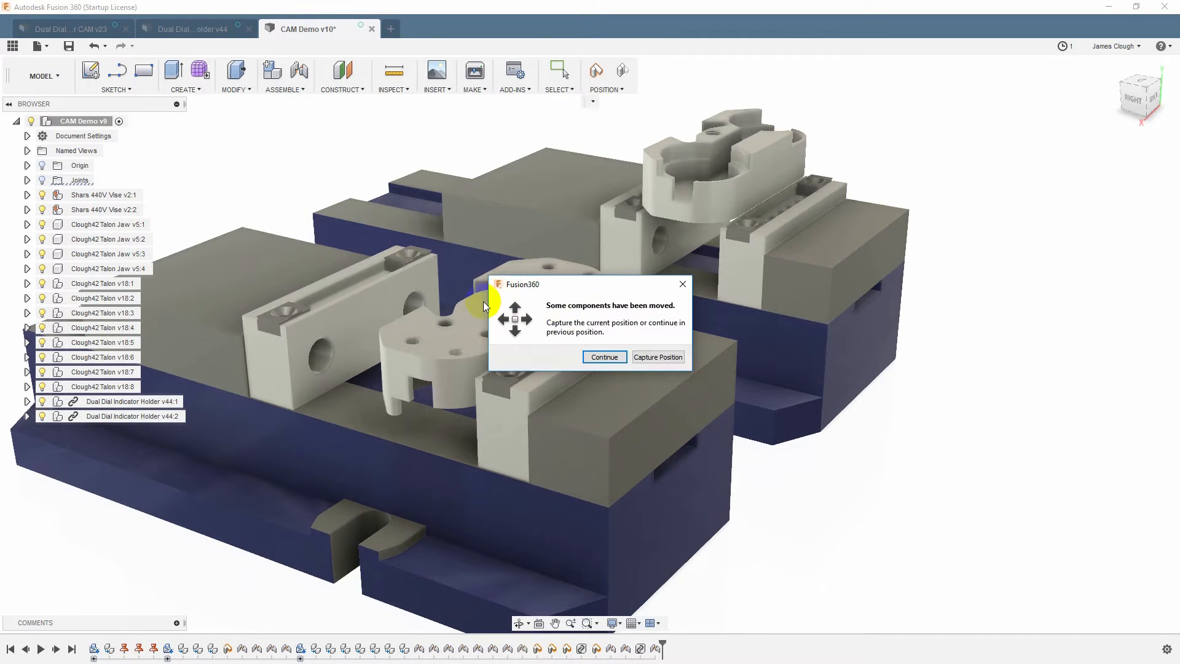
{"action": "left_click", "coordinate": [650, 355]}
{"action": "key", "text": "j"}
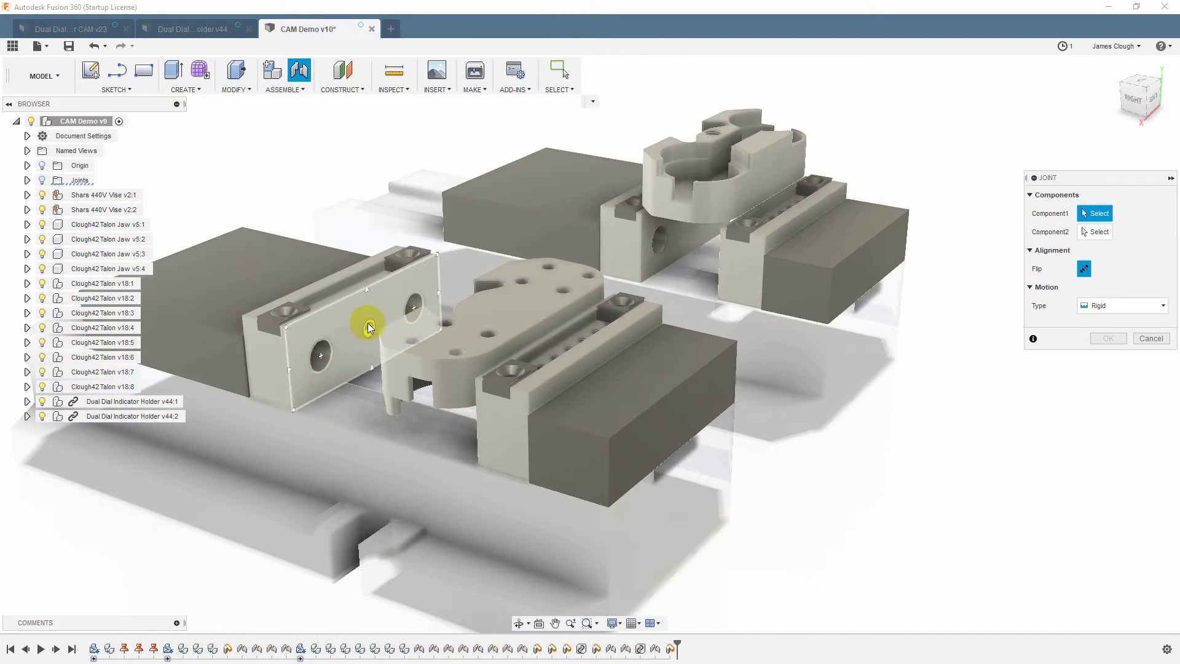
{"action": "left_click", "coordinate": [359, 373]}
{"action": "middle_click_drag", "start_coordinate": [358, 373], "coordinate": [445, 375], "text": "shift"}
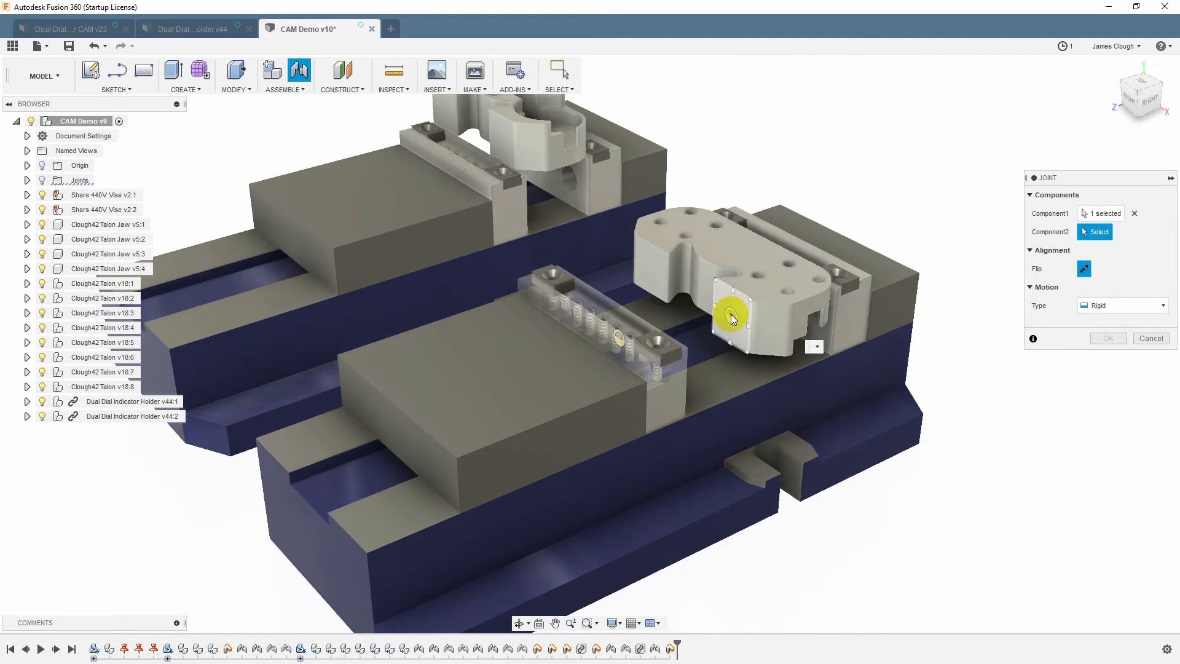
{"action": "left_click", "coordinate": [734, 313]}
{"action": "left_click", "coordinate": [1107, 379]}
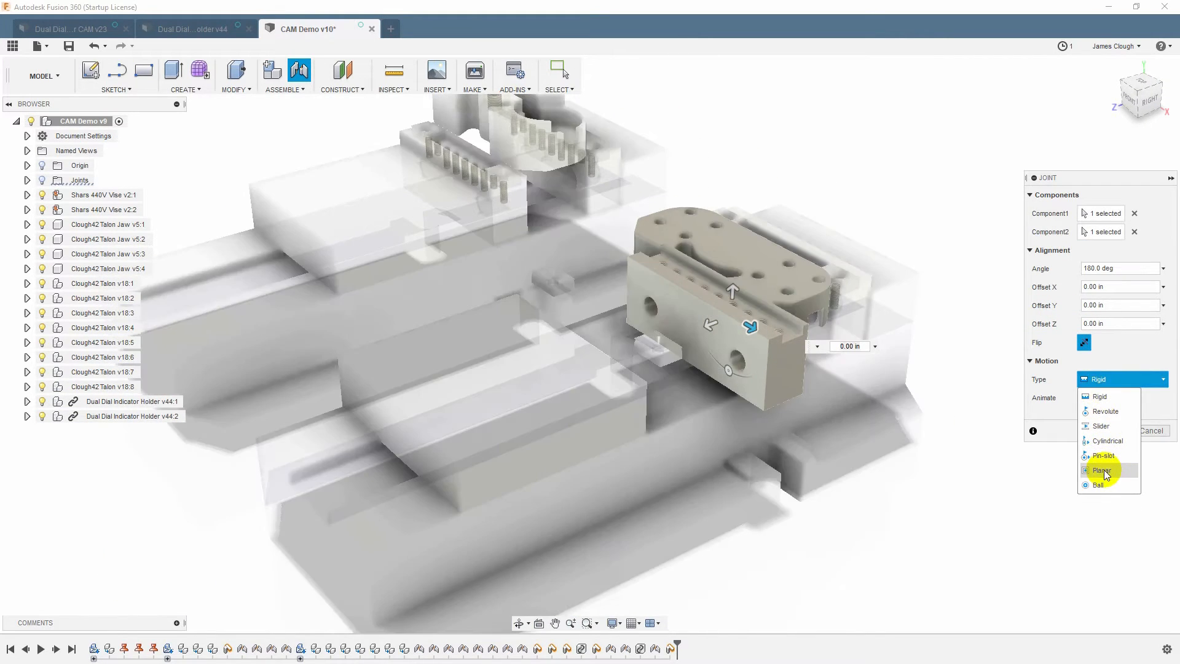
{"action": "left_click", "coordinate": [1104, 469]}
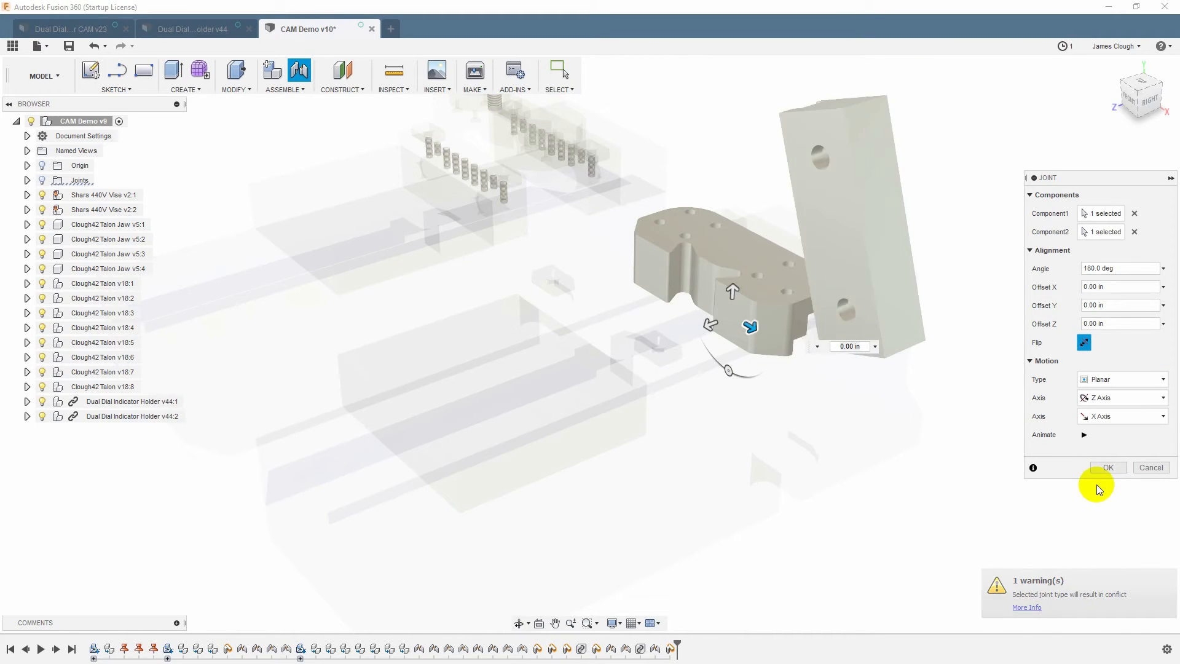
{"action": "left_click", "coordinate": [1104, 466]}
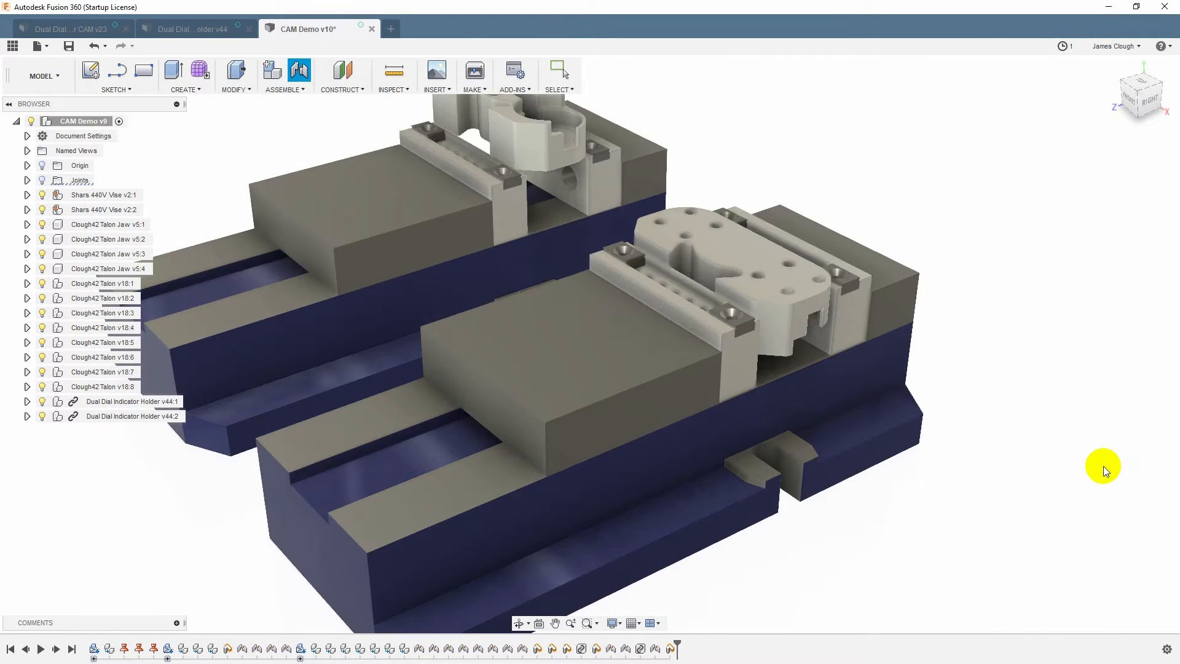
- Switch to the Manufacture workspace and start a new milling setup for the two-vise assembly
{"action": "middle_click_drag", "start_coordinate": [947, 344], "coordinate": [663, 257], "text": "shift"}
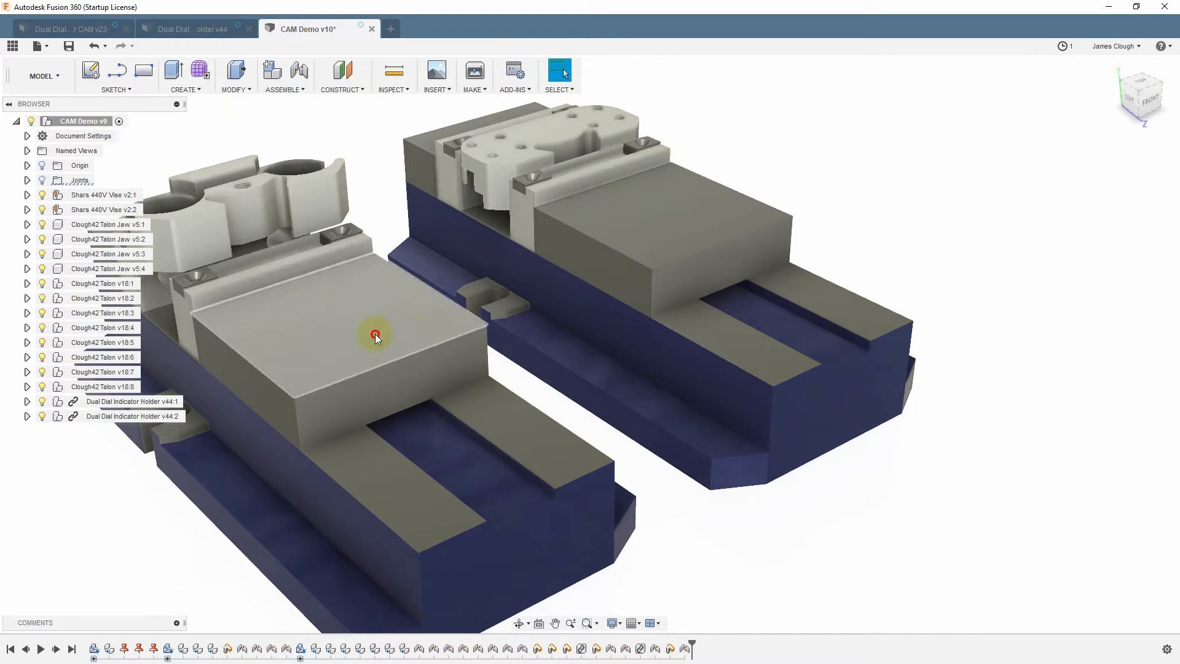
{"action": "middle_click_drag", "start_coordinate": [520, 324], "coordinate": [391, 208], "text": "shift"}
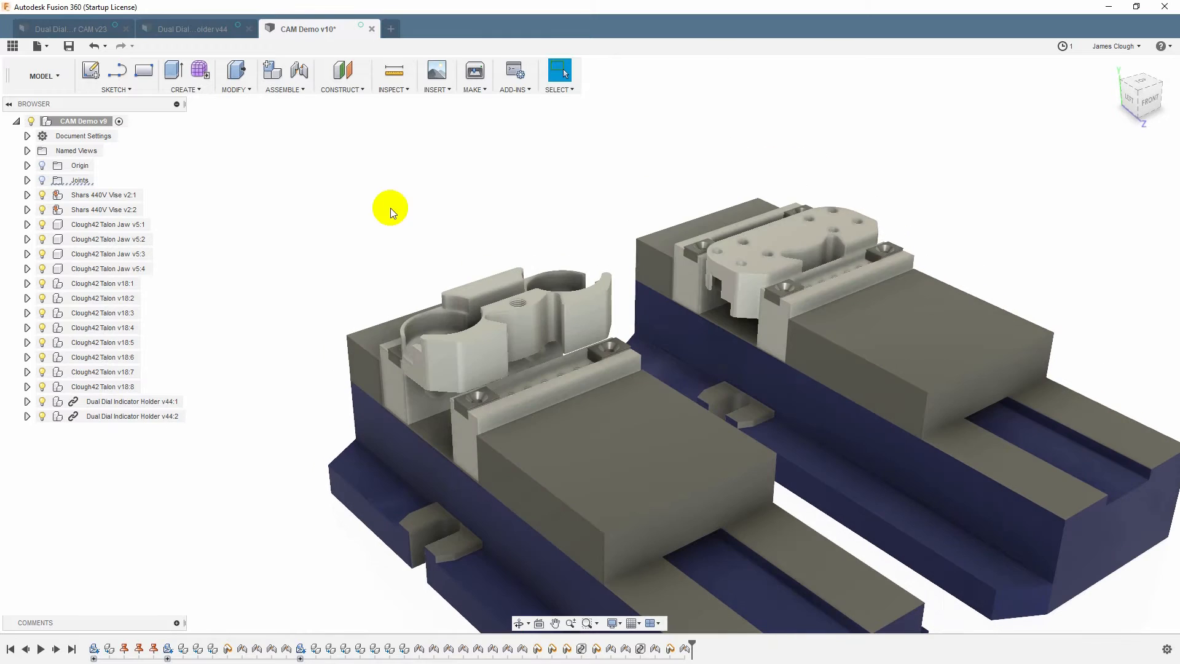
{"action": "left_click", "coordinate": [53, 75]}
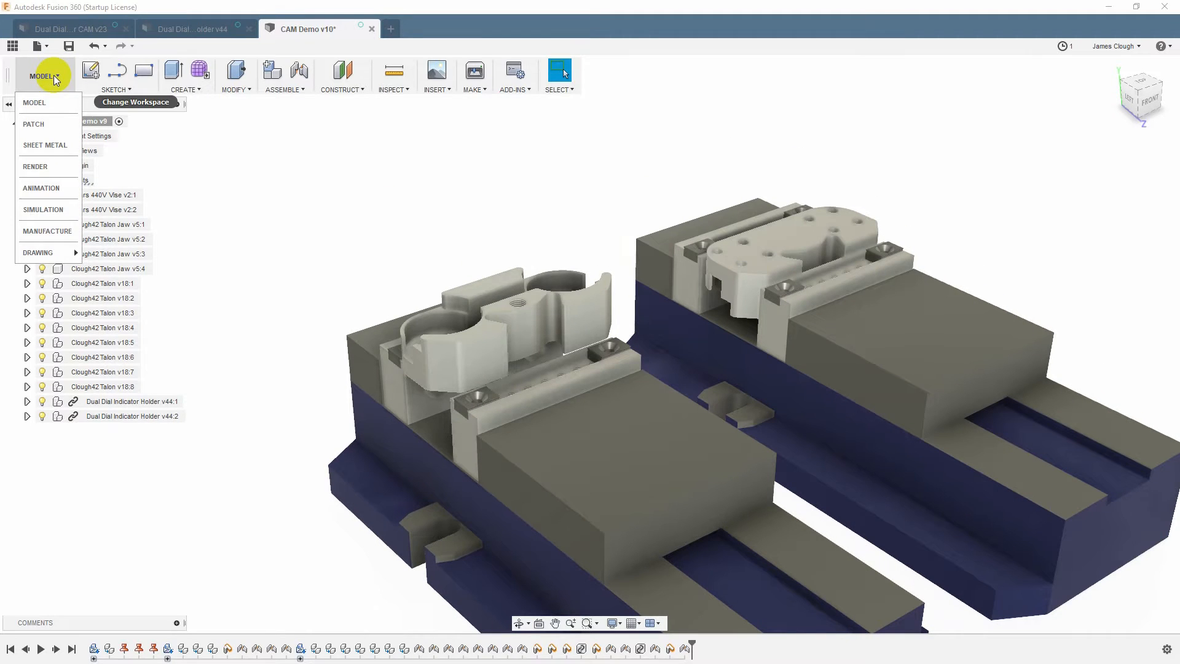
{"action": "left_click", "coordinate": [59, 231]}
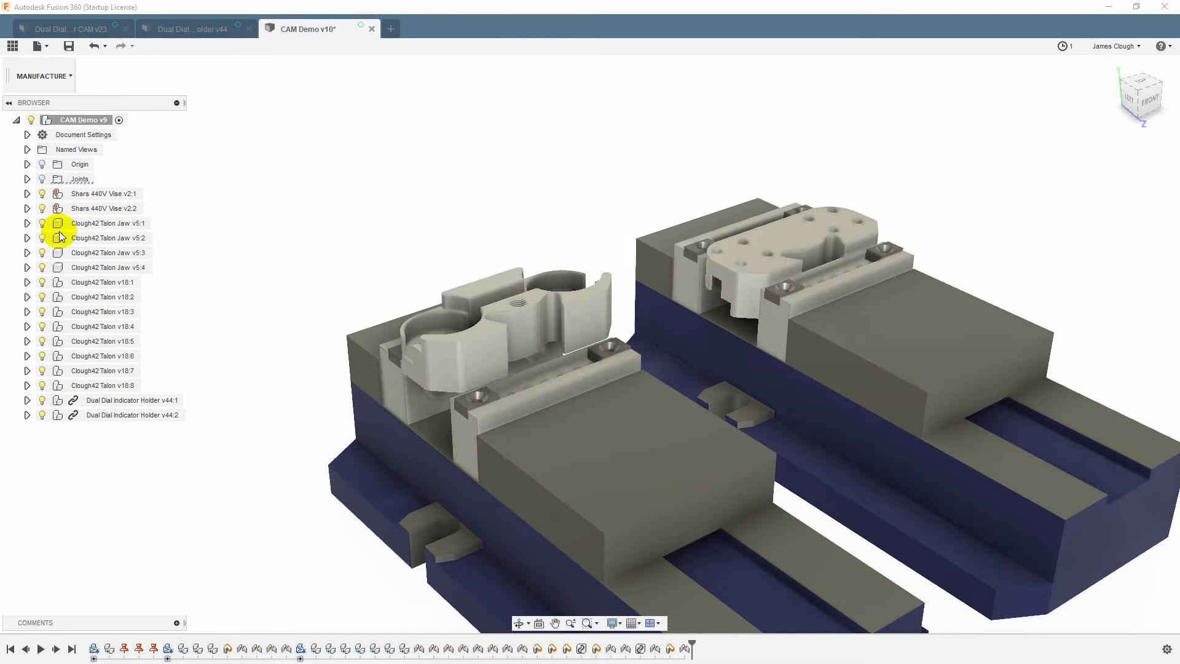
{"action": "left_click", "coordinate": [59, 180]}
{"action": "left_click", "coordinate": [99, 86]}
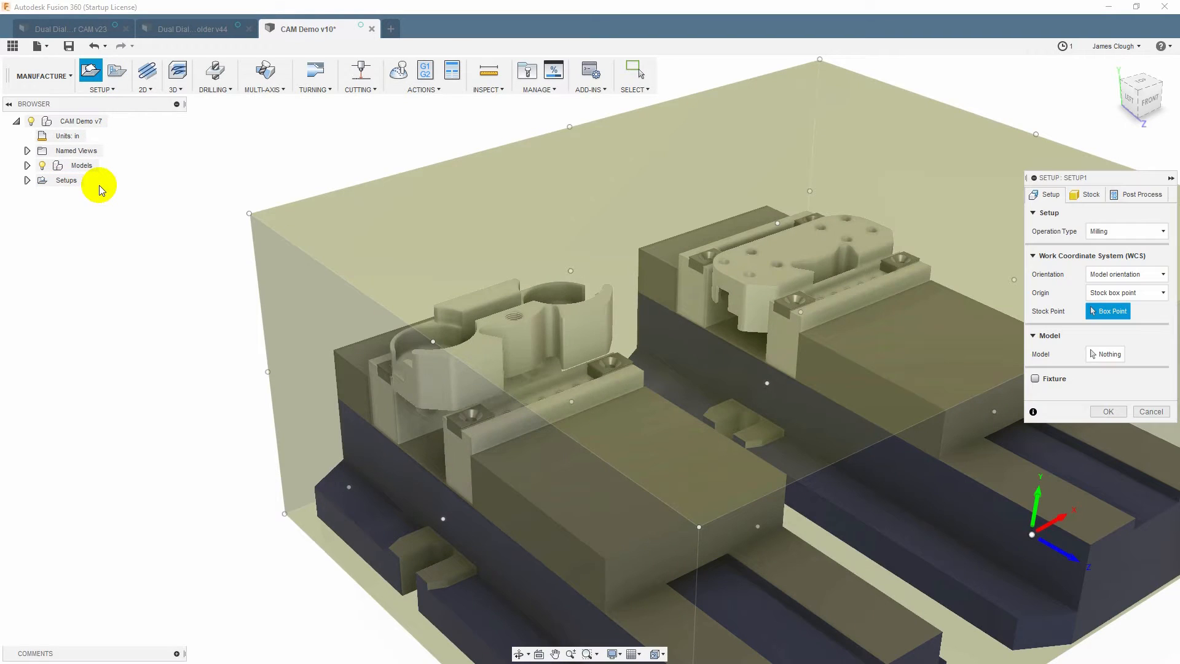
- Choose the upright holder in the first vise as the setup's model and enable fixture definition
{"action": "left_click", "coordinate": [1104, 357]}
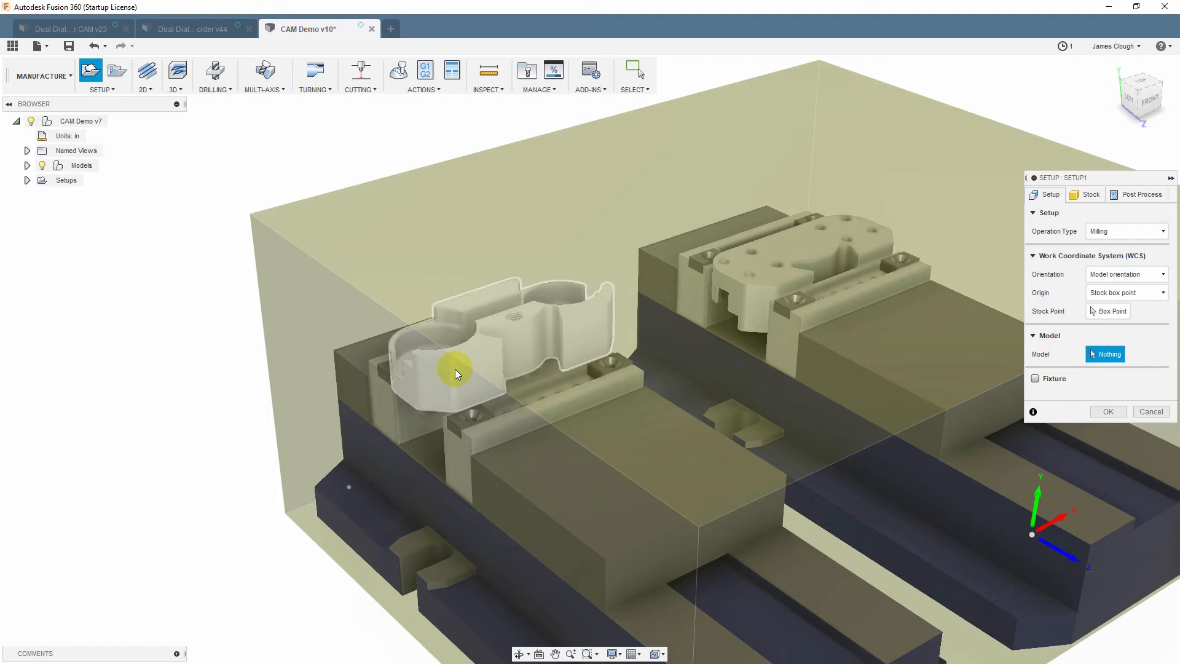
{"action": "left_click", "coordinate": [455, 368]}
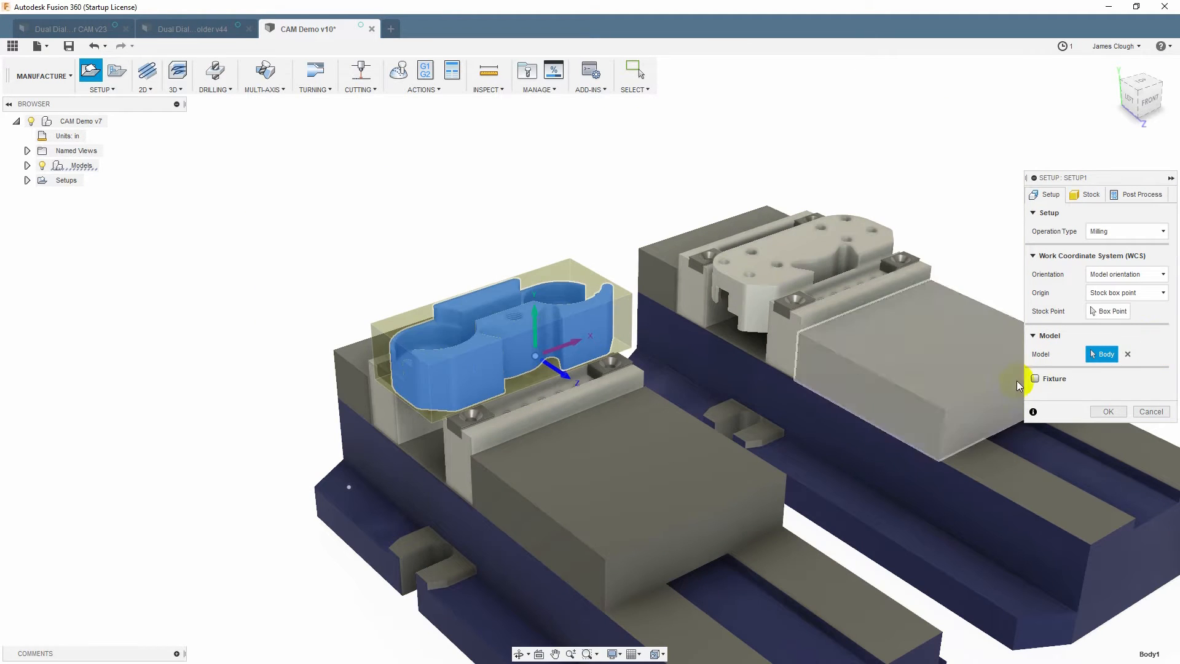
{"action": "left_click", "coordinate": [1035, 379]}
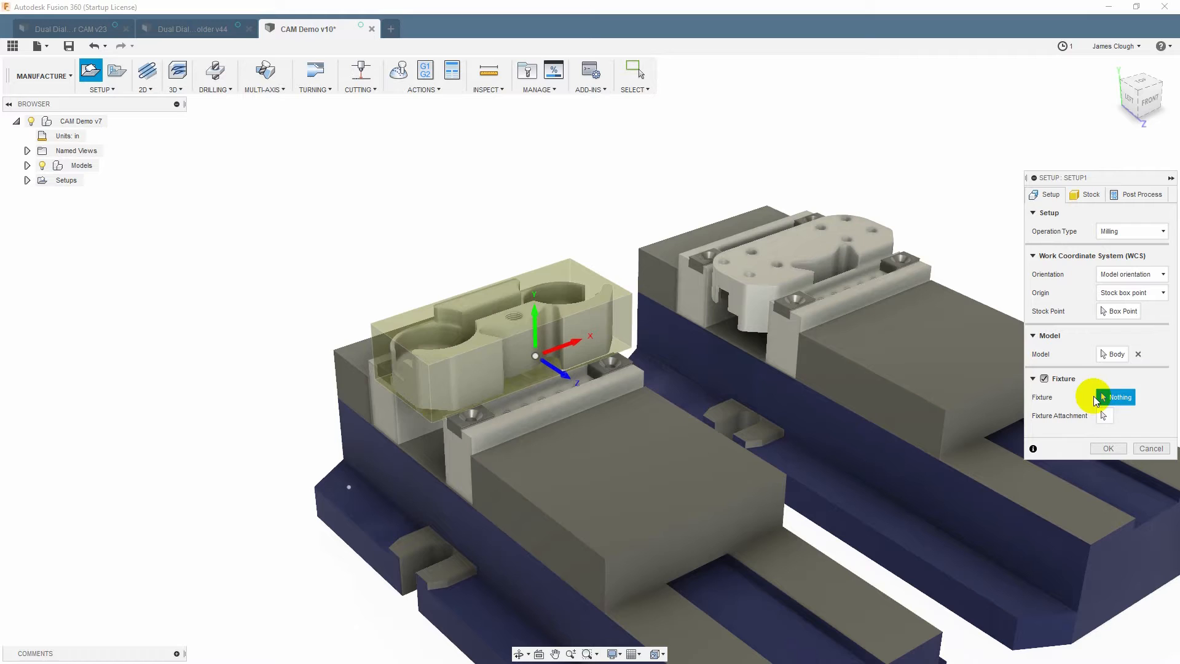
- Select the first vise's body, both jaws, the stepped jaw plates and their fasteners as the setup's fixture
{"action": "left_click", "coordinate": [496, 568]}
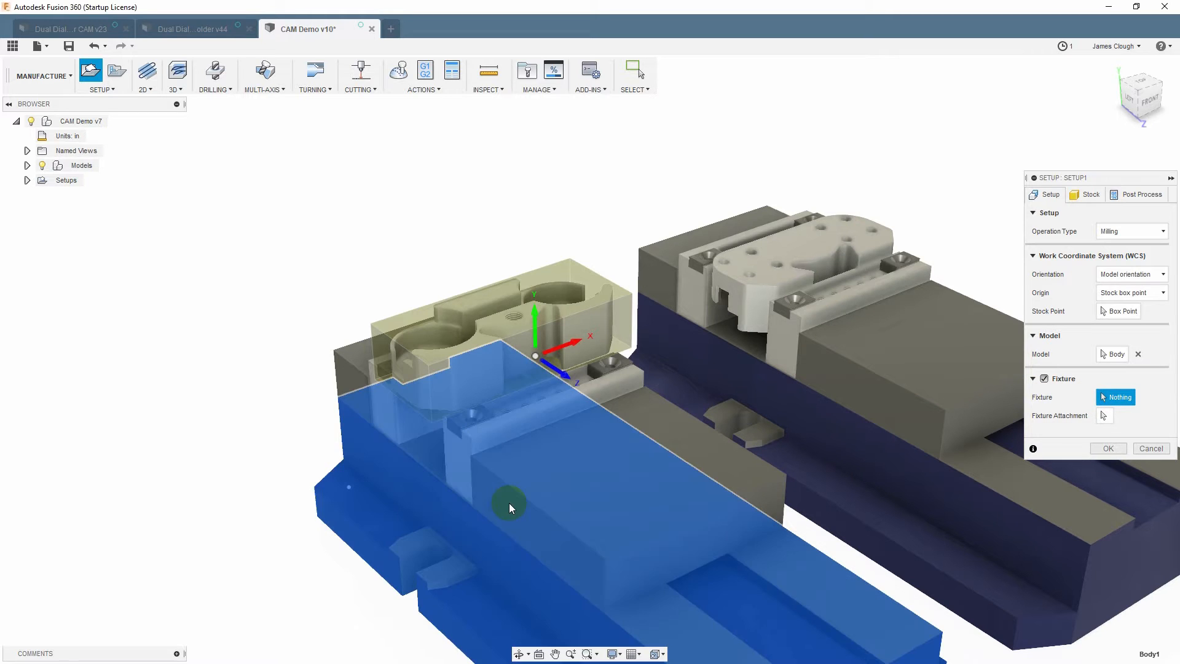
{"action": "left_click", "coordinate": [488, 491]}
{"action": "left_click", "coordinate": [456, 423]}
{"action": "left_click", "coordinate": [602, 367]}
{"action": "left_click", "coordinate": [576, 492]}
{"action": "middle_click_drag", "start_coordinate": [590, 487], "coordinate": [676, 491], "text": "shift"}
{"action": "left_click", "coordinate": [205, 605]}
{"action": "left_click", "coordinate": [224, 489]}
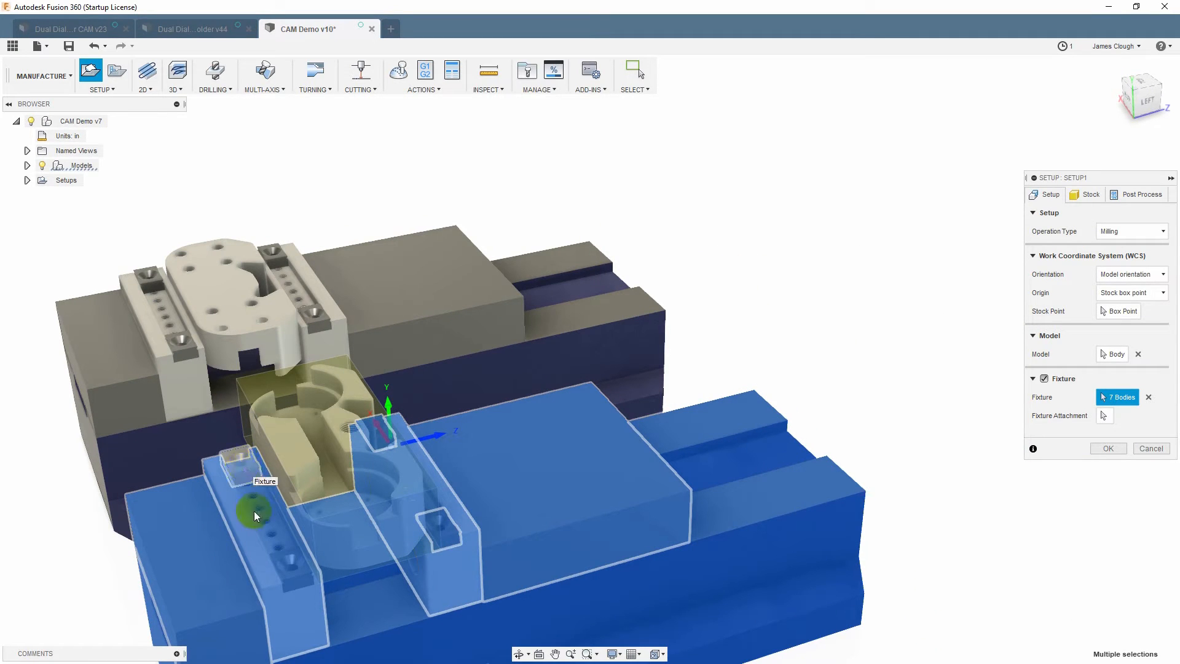
{"action": "middle_click_drag", "start_coordinate": [501, 561], "coordinate": [706, 521], "text": "shift"}
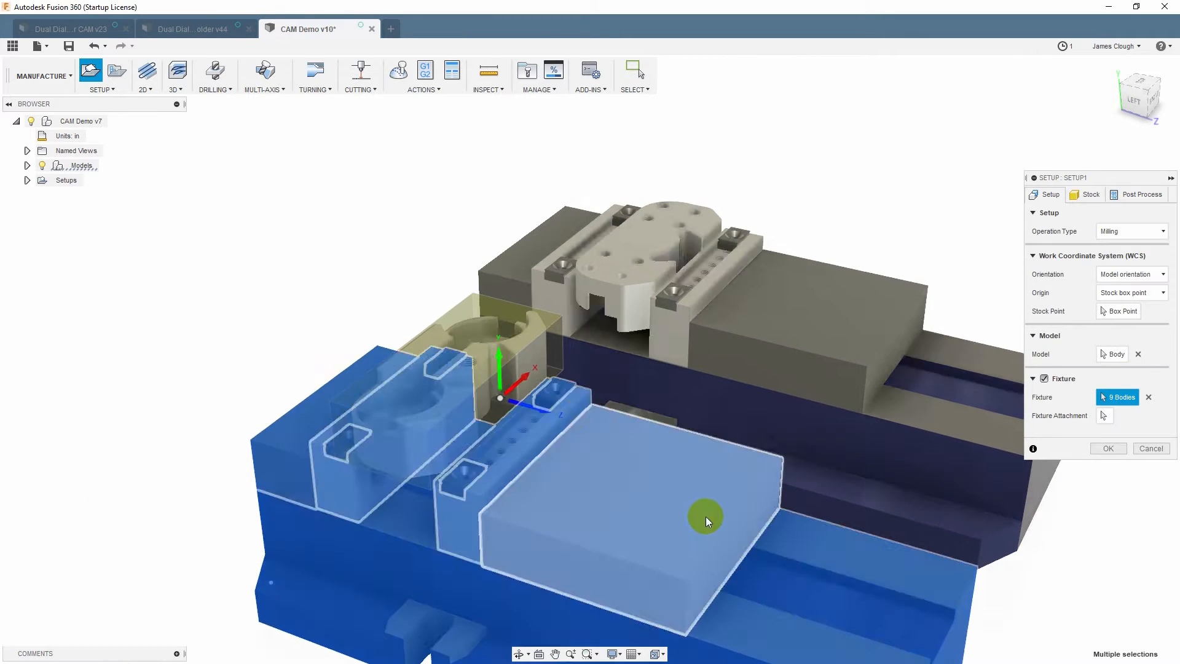
{"action": "scroll", "coordinate": [705, 522], "scroll_direction": "down", "scroll_amount": 1}
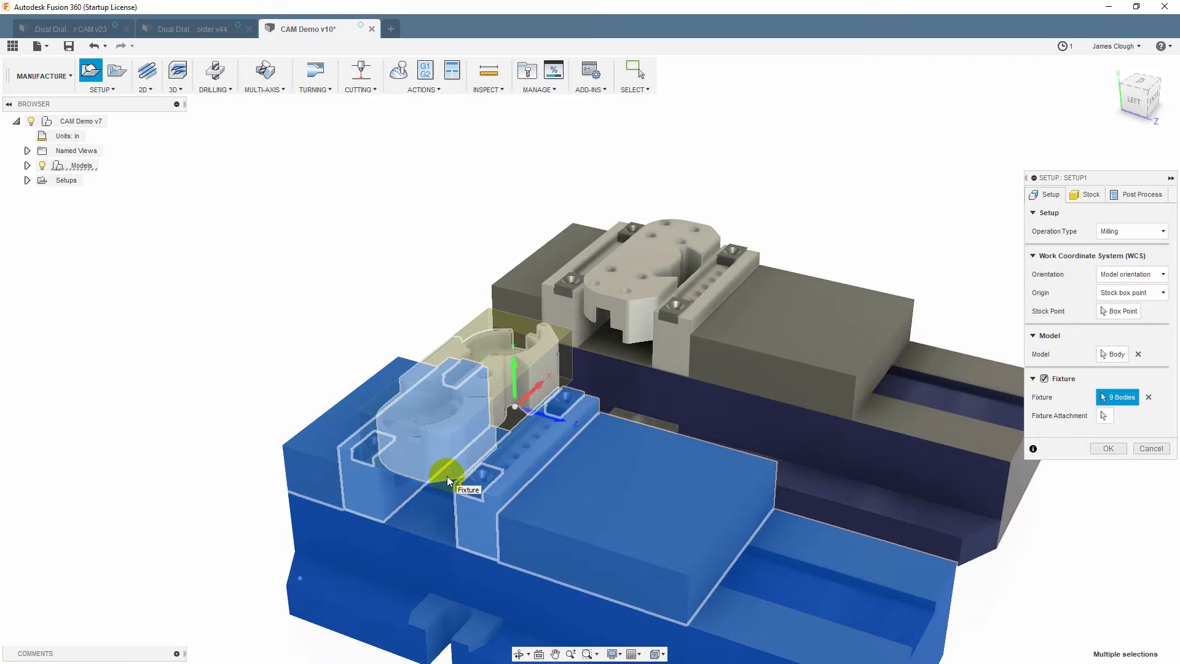
- Orient the WCS with its Z axis normal to the movable jaw's top face and its origin at the stock's top centre
{"action": "left_click", "coordinate": [1086, 195]}
{"action": "middle_click_drag", "start_coordinate": [671, 500], "coordinate": [489, 430], "text": "shift"}
{"action": "scroll", "coordinate": [490, 432], "scroll_direction": "up", "scroll_amount": 2}
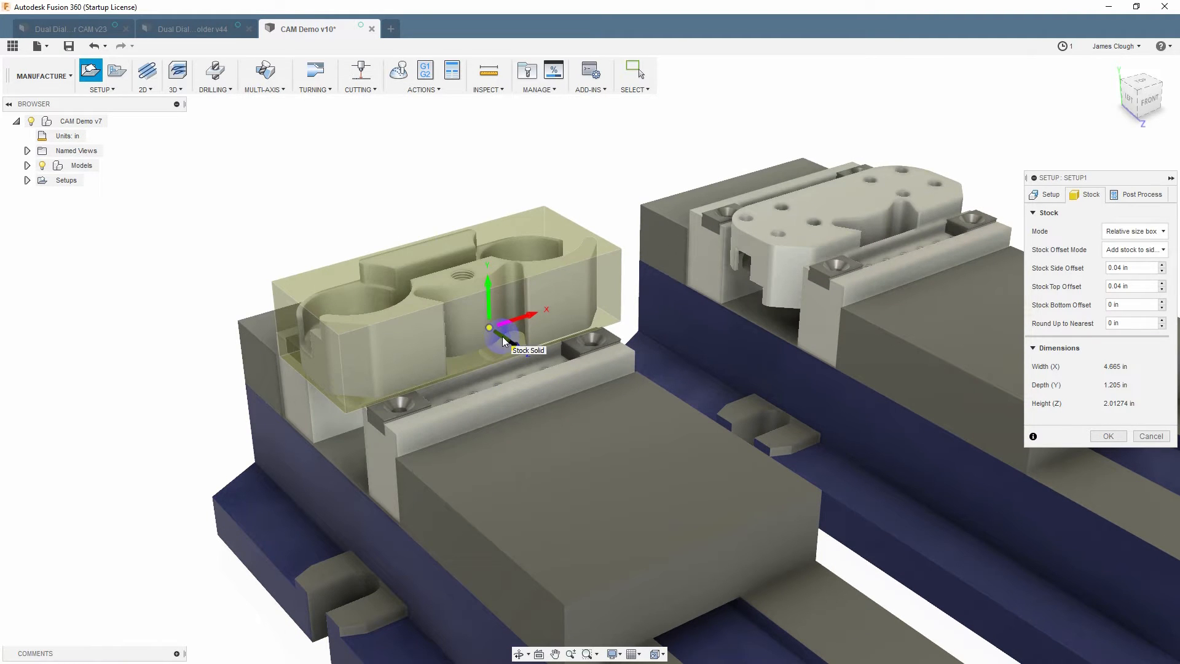
{"action": "left_click", "coordinate": [502, 337]}
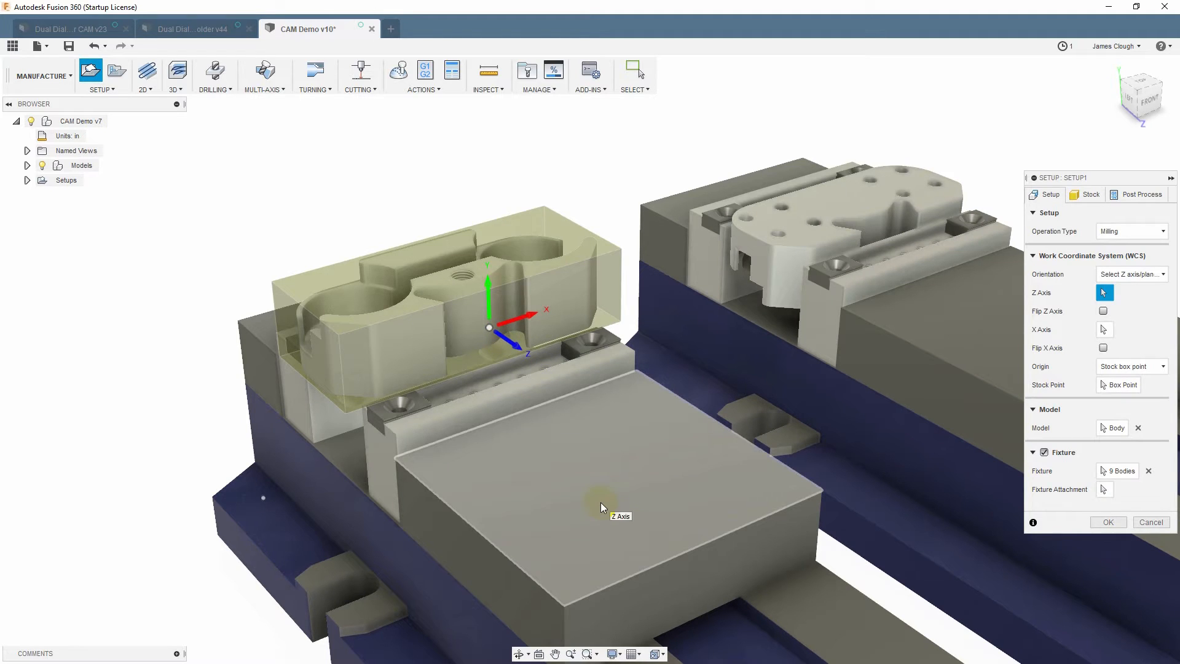
{"action": "left_click", "coordinate": [600, 503]}
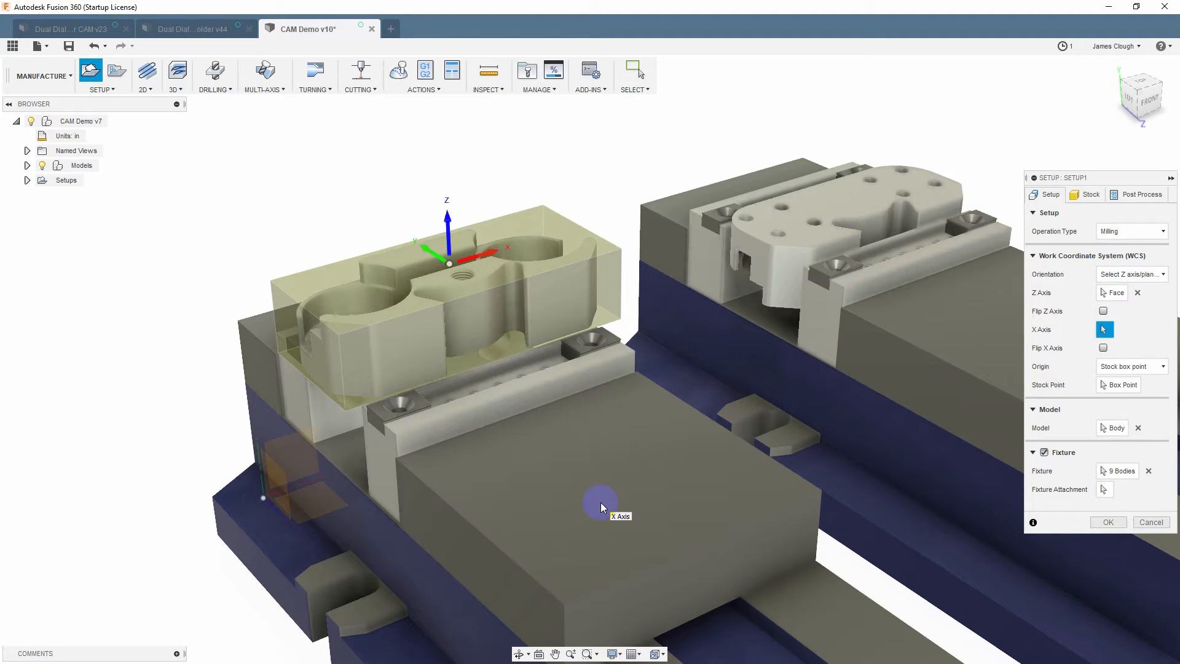
{"action": "left_click", "coordinate": [449, 271]}
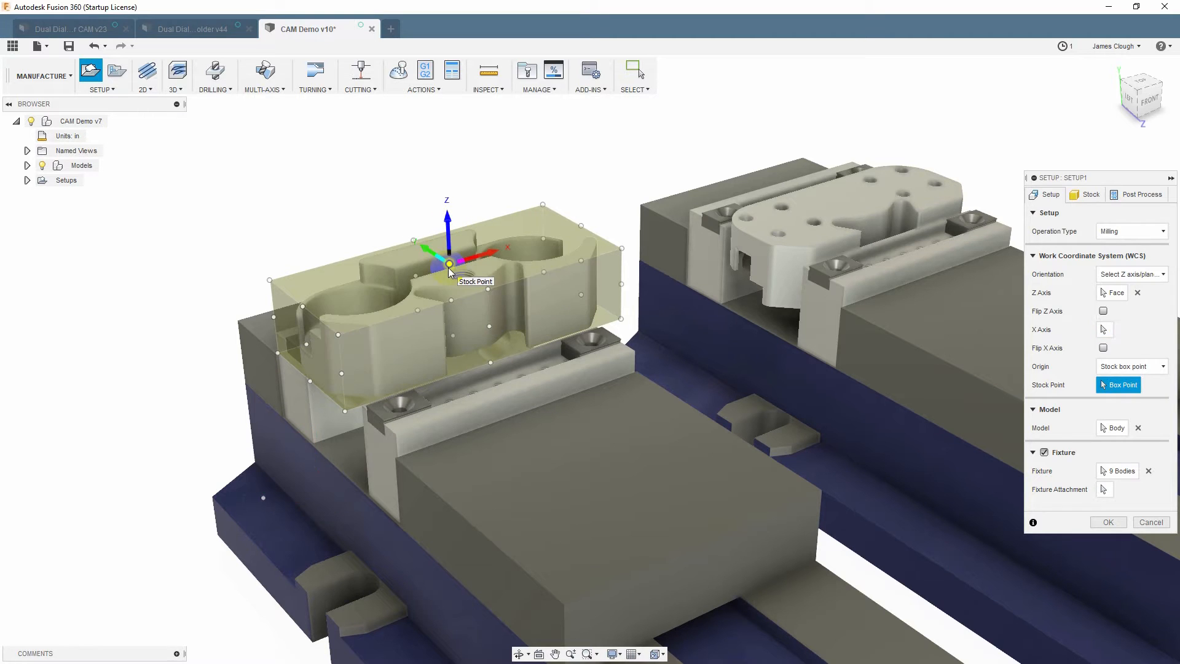
{"action": "left_click", "coordinate": [413, 241]}
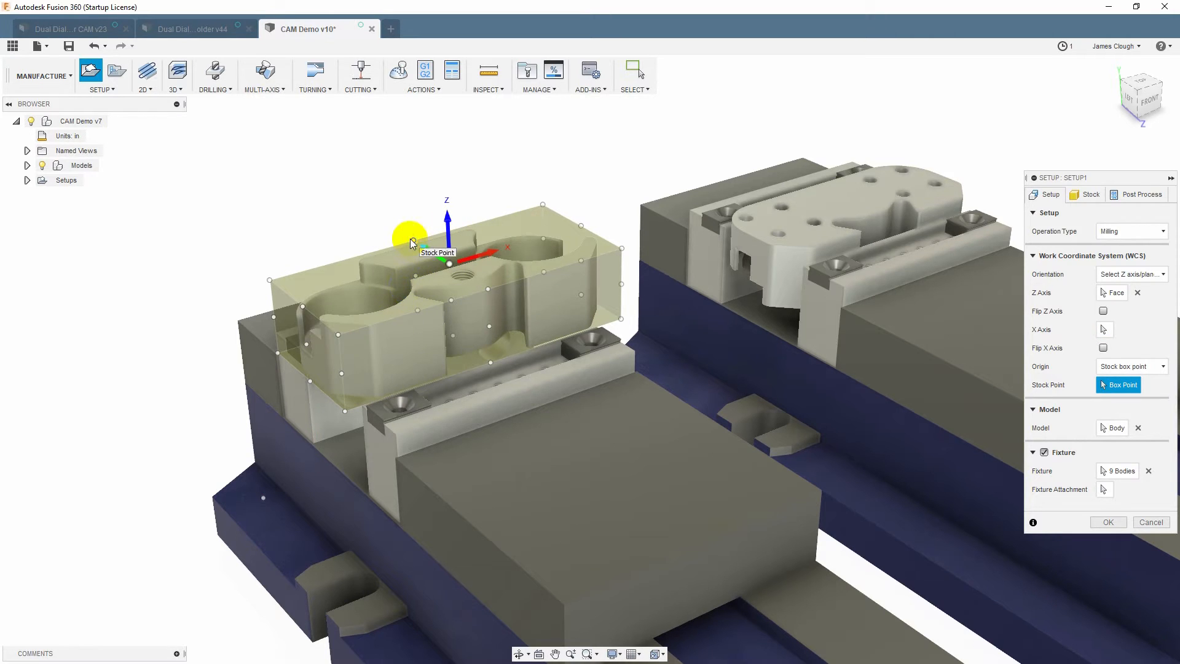
{"action": "left_click", "coordinate": [449, 265]}
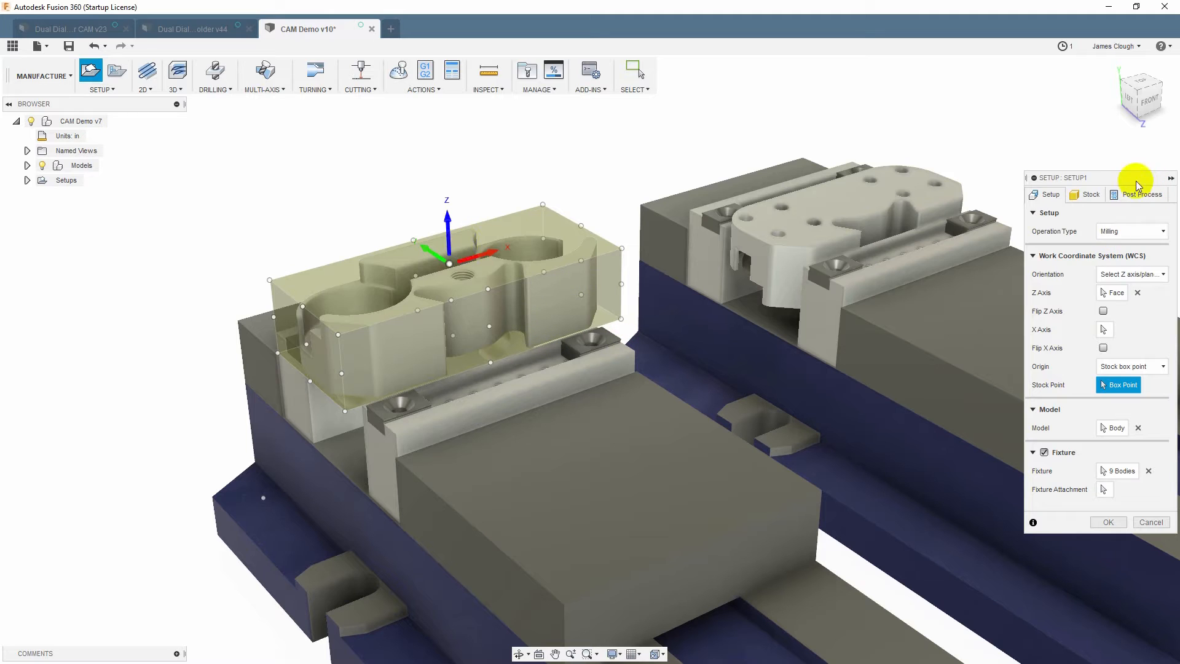
- Define the stock as a fixed size box, 4.75 in wide and 1.25 in high
{"action": "left_click", "coordinate": [1085, 194]}
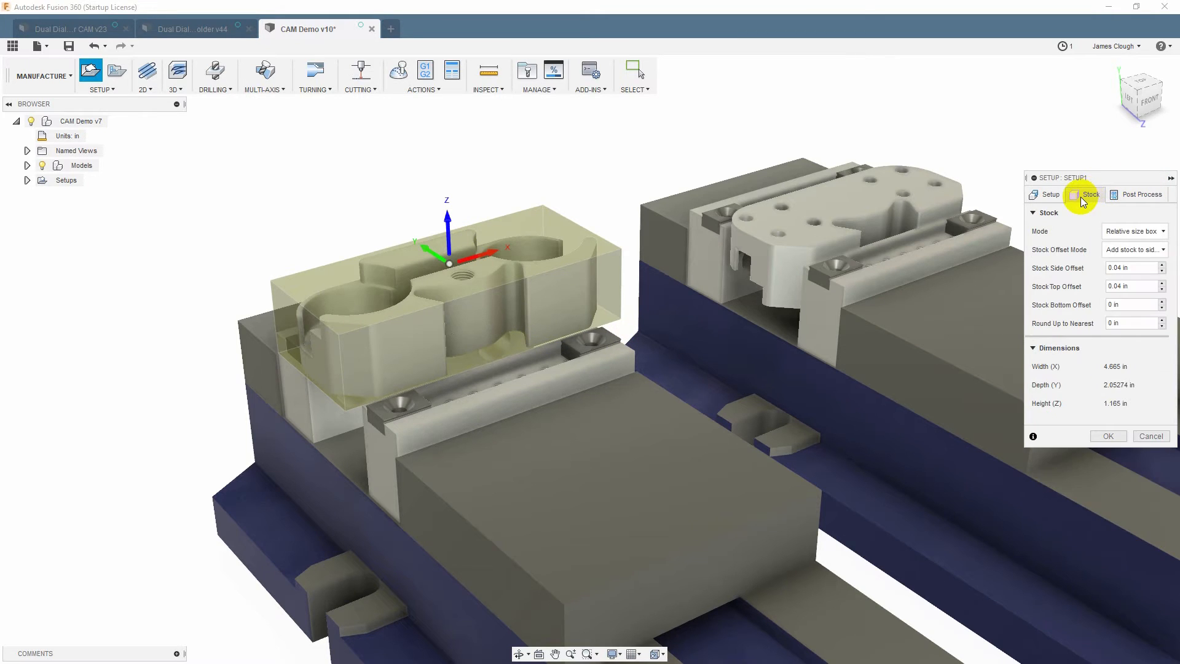
{"action": "left_click", "coordinate": [1133, 231]}
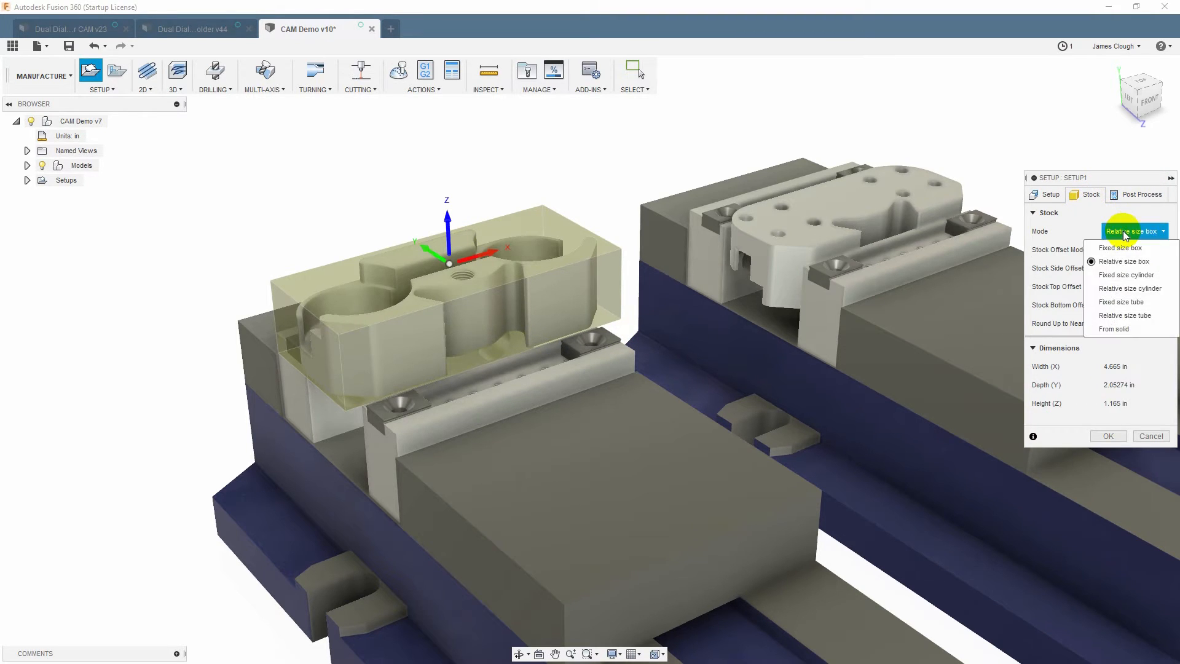
{"action": "left_click", "coordinate": [1125, 247]}
{"action": "double_click", "coordinate": [1125, 247]}
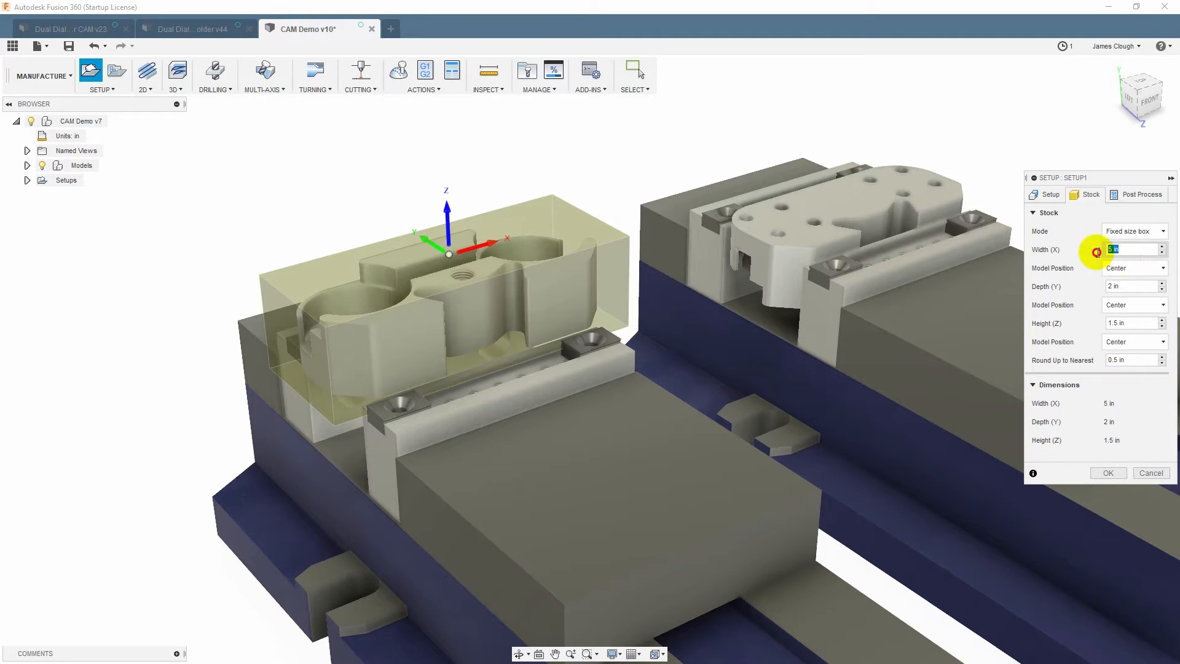
{"action": "type", "text": "4."}
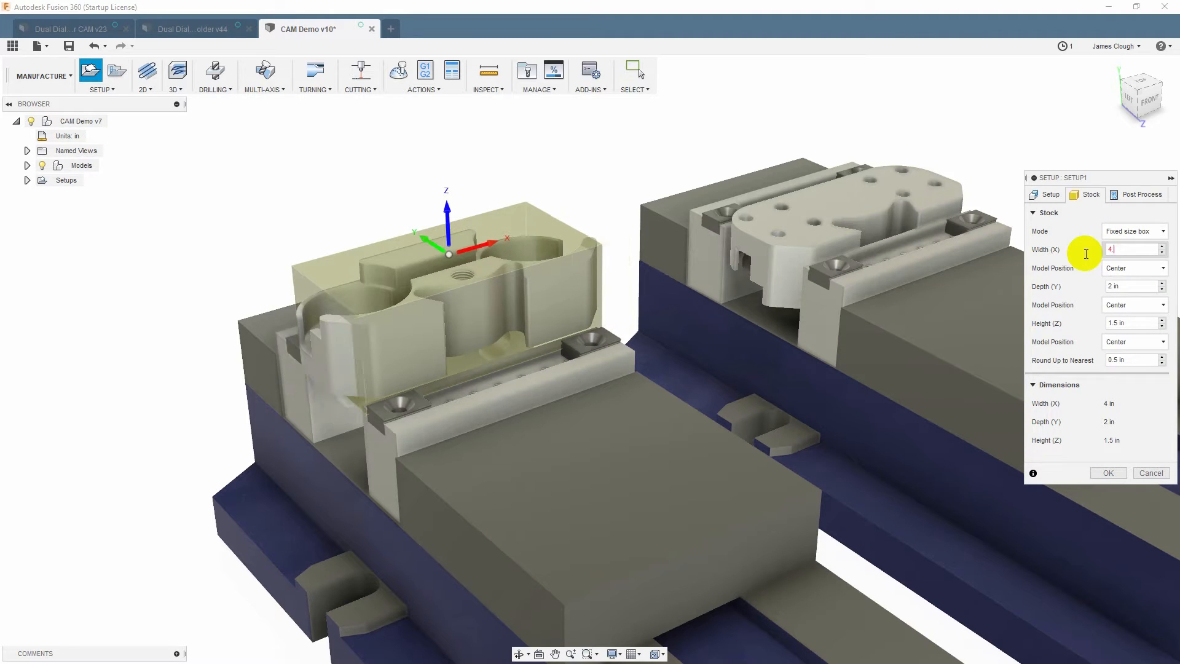
{"action": "type", "text": "75"}
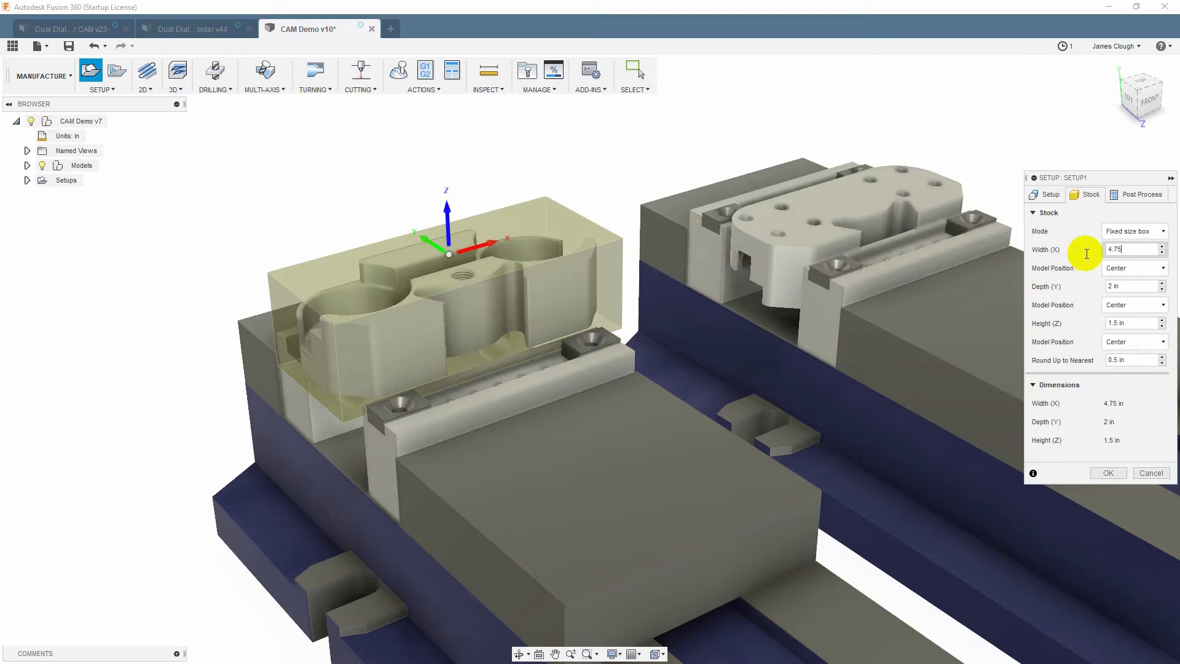
{"action": "left_click", "coordinate": [1114, 328]}
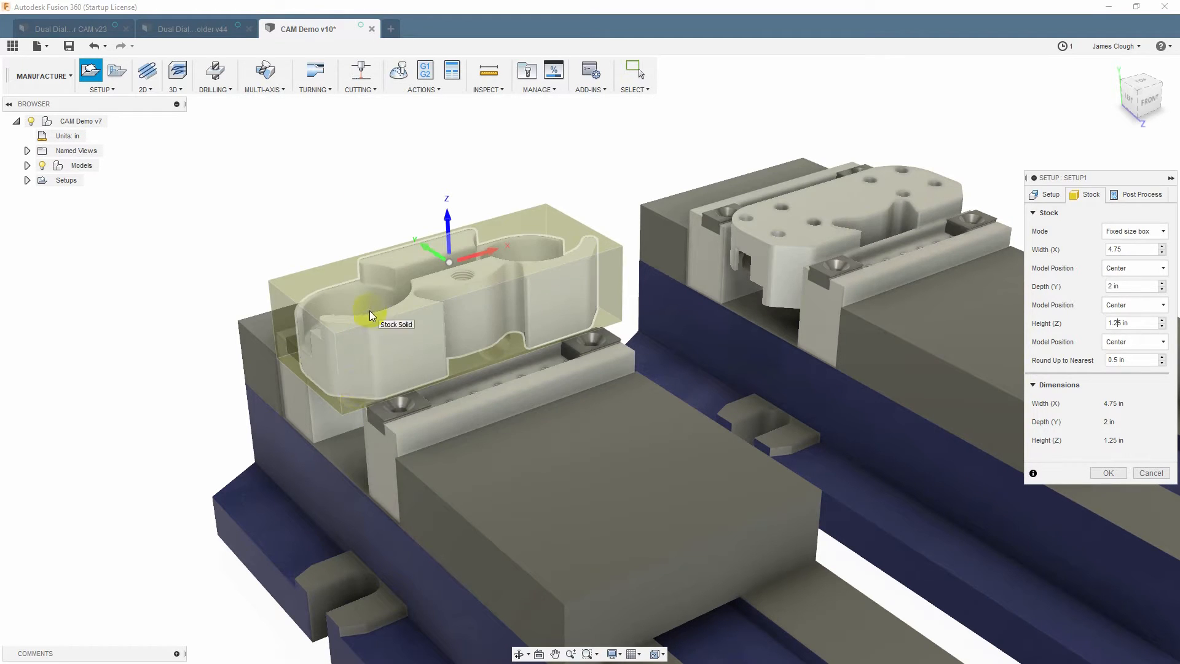
- Position the model in the stock height with a 0.1 in offset from the bottom (-Z) and create the setup
{"action": "left_click", "coordinate": [1137, 343]}
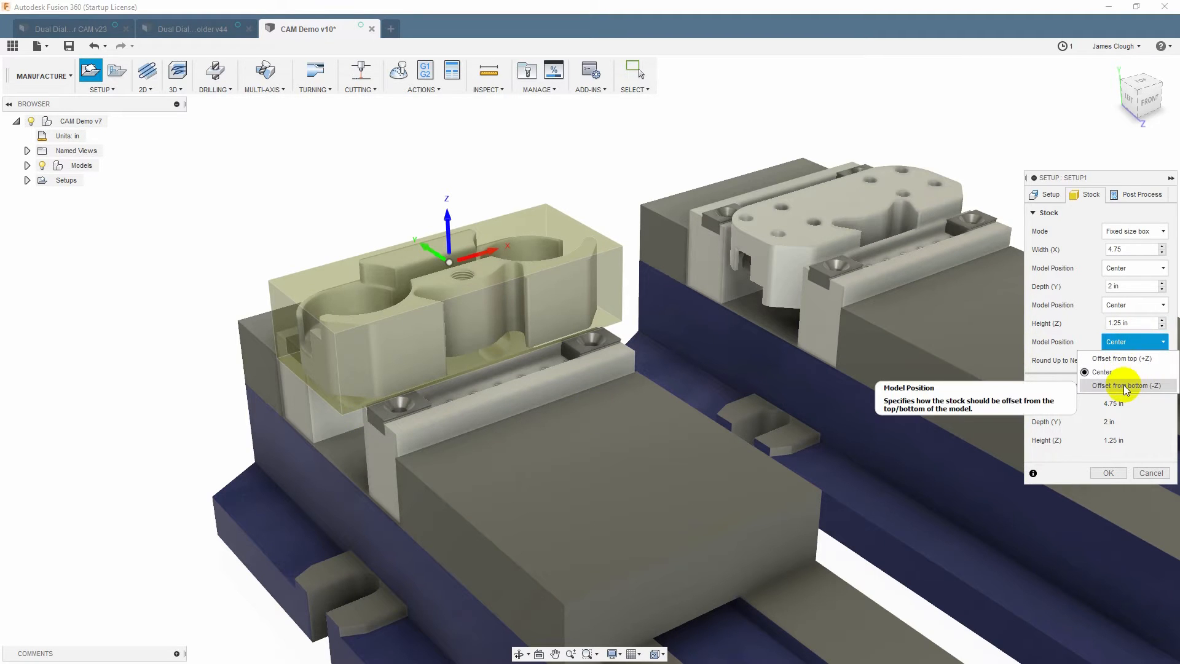
{"action": "left_click", "coordinate": [1124, 385]}
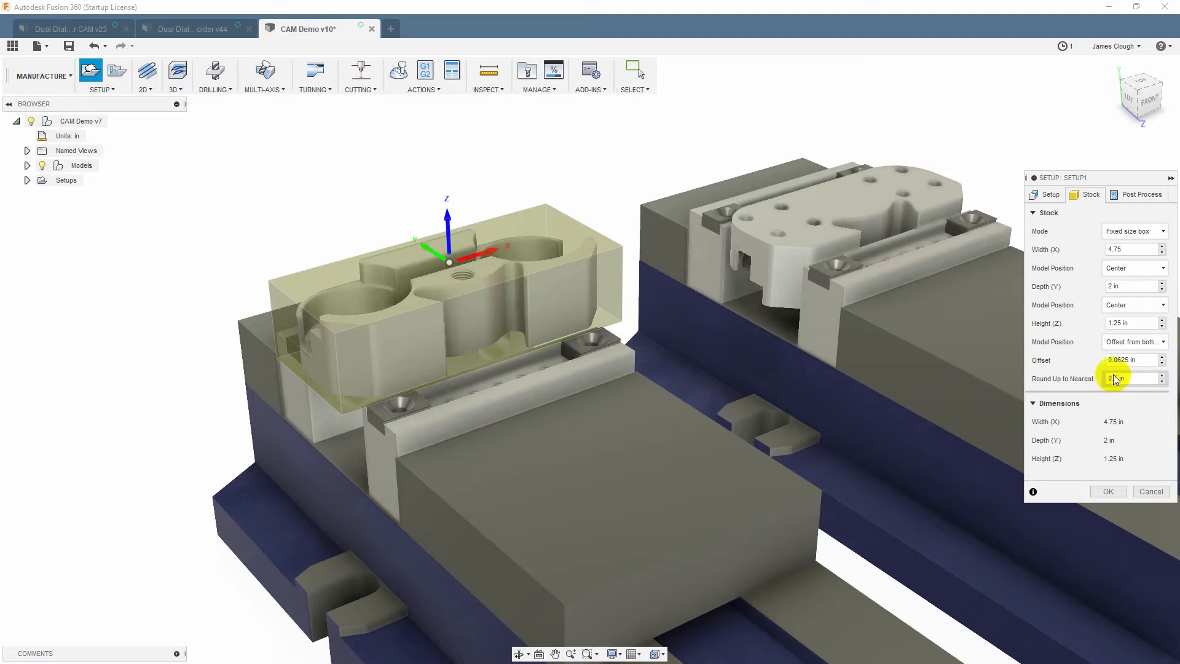
{"action": "double_click", "coordinate": [1119, 359]}
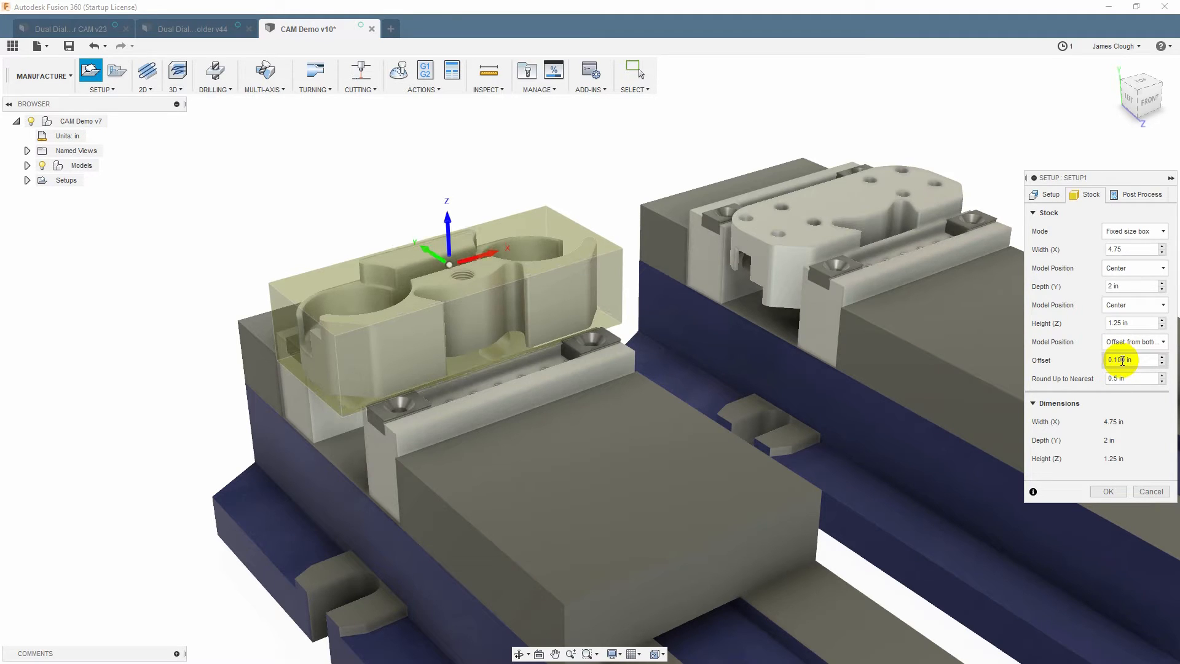
{"action": "left_click", "coordinate": [1110, 491]}
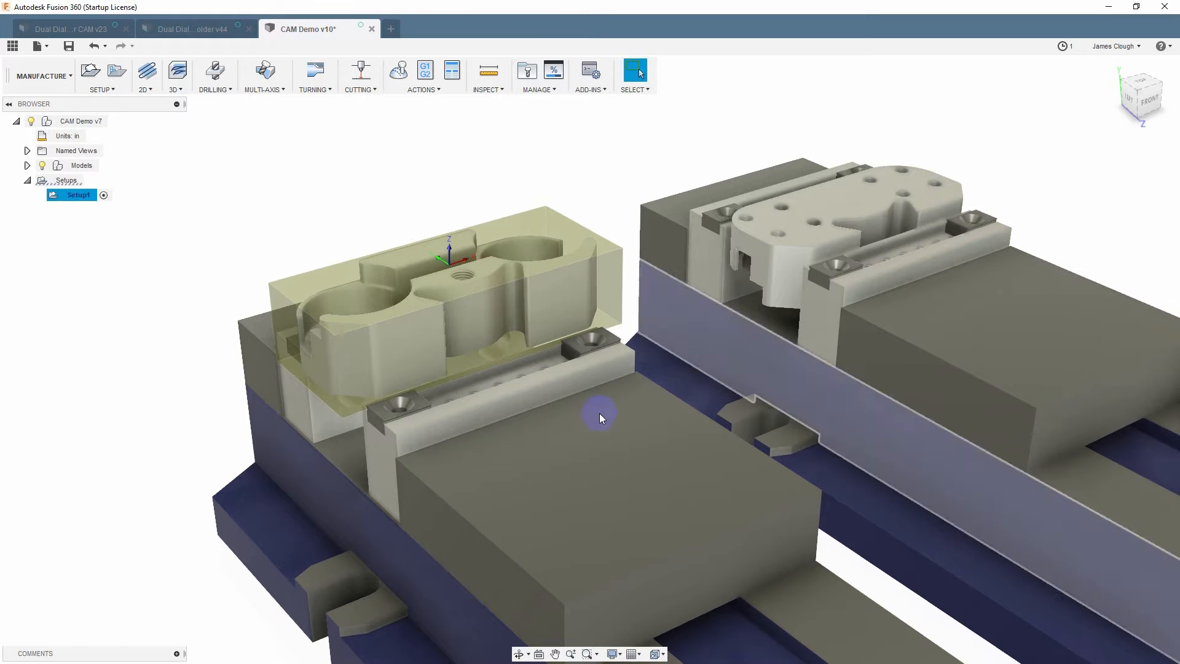
- Rename the first vise's setup as OP1
{"action": "middle_click_drag", "start_coordinate": [413, 369], "coordinate": [463, 365], "text": "shift"}
{"action": "scroll", "coordinate": [309, 412], "scroll_direction": "up", "scroll_amount": 10}
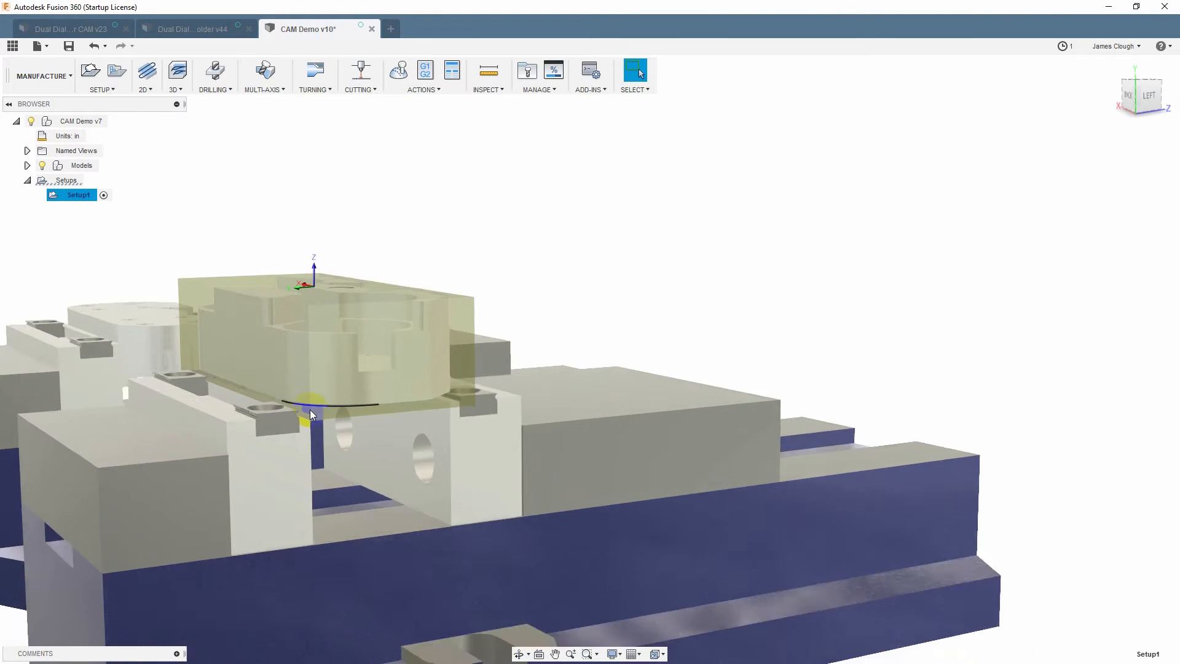
{"action": "scroll", "coordinate": [309, 412], "scroll_direction": "up", "scroll_amount": 10}
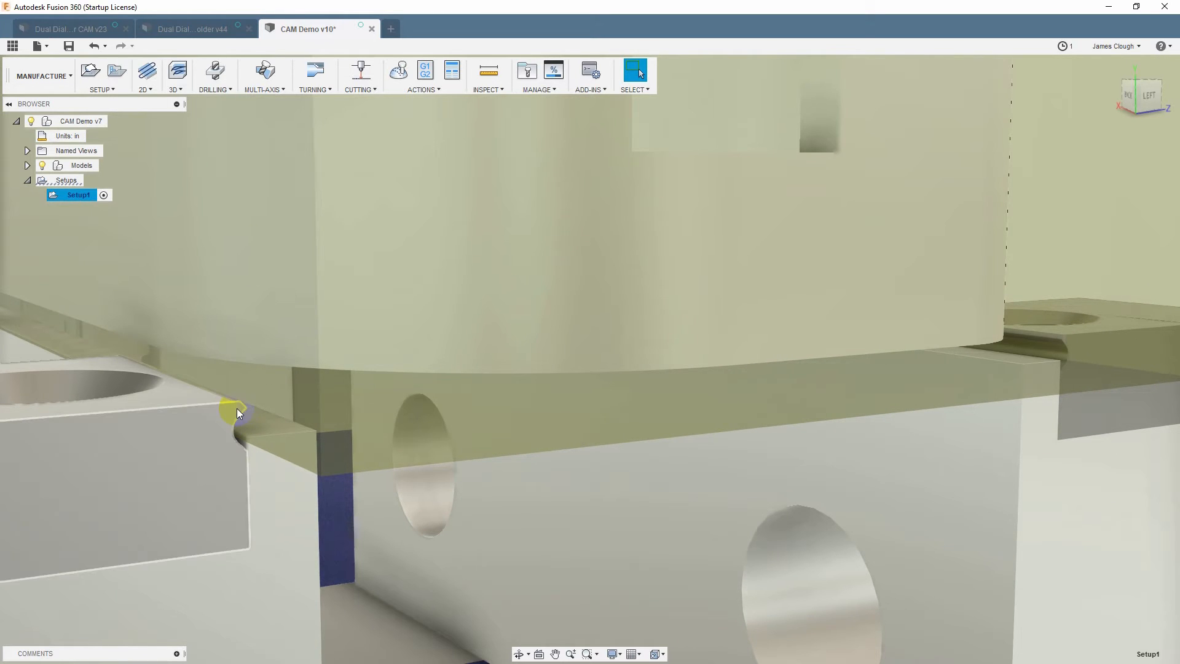
{"action": "mouse_move", "coordinate": [298, 444]}
{"action": "middle_mouse_down", "text": "shift"}
{"action": "mouse_move", "coordinate": [297, 434]}
{"action": "mouse_move", "coordinate": [295, 462]}
{"action": "middle_mouse_up", "text": "shift"}
{"action": "scroll", "coordinate": [440, 430], "scroll_direction": "down", "scroll_amount": 10}
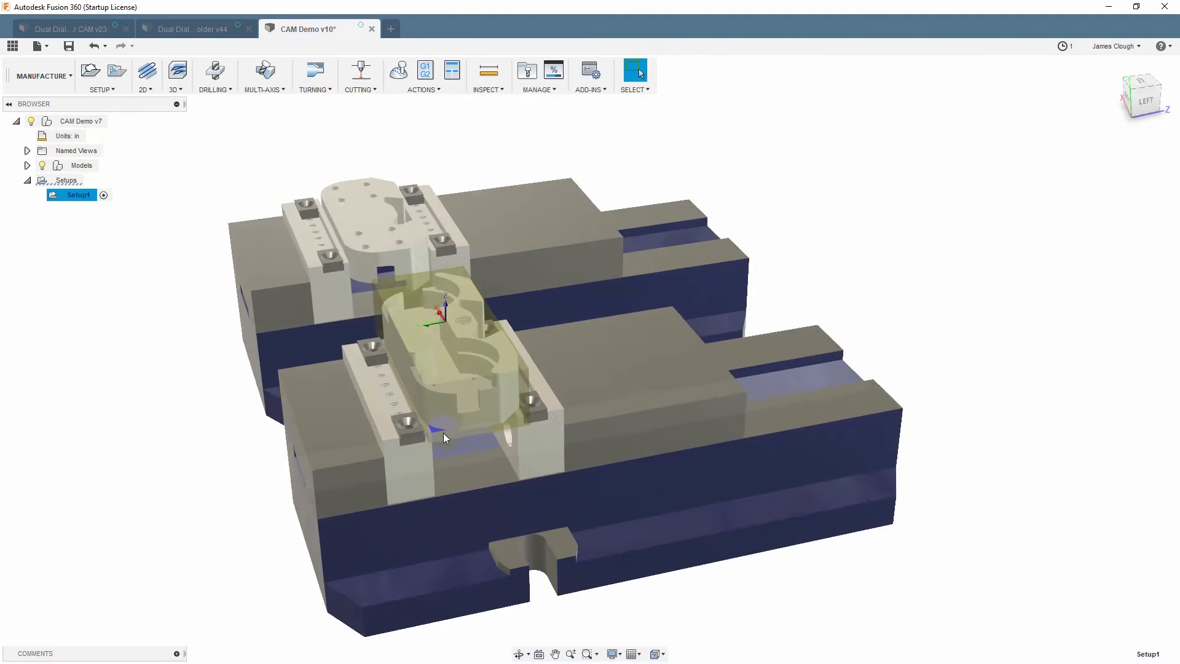
{"action": "middle_click_drag", "start_coordinate": [639, 377], "coordinate": [679, 313], "text": "shift"}
{"action": "double_click", "coordinate": [76, 195]}
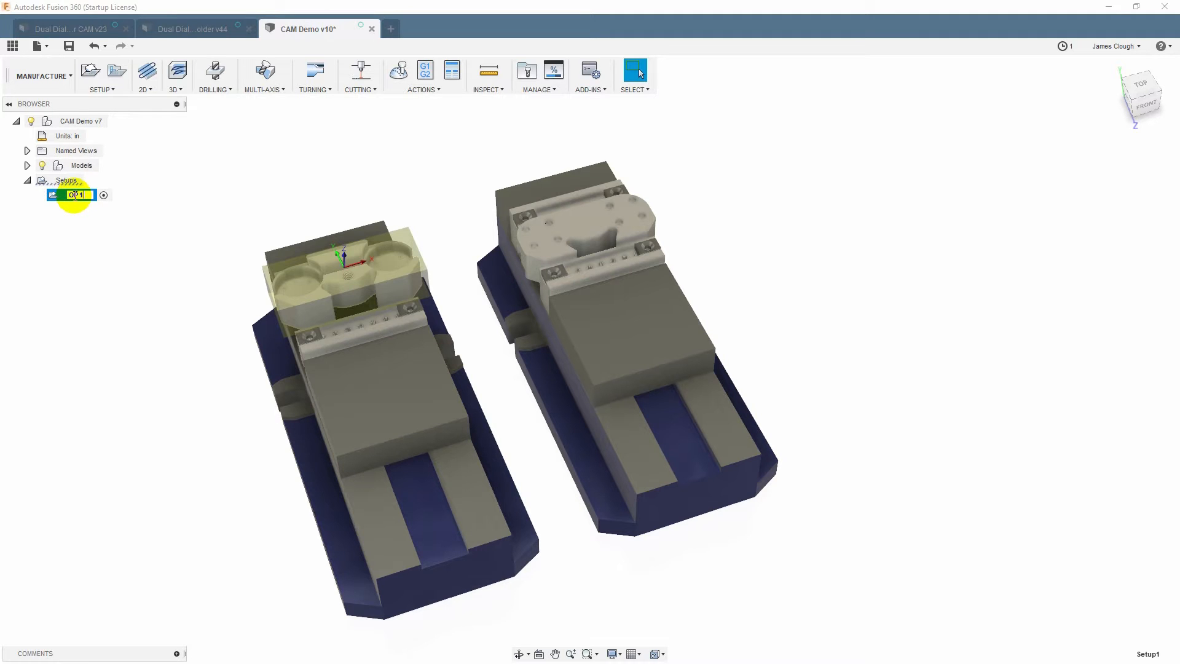
{"action": "left_click", "coordinate": [362, 194]}
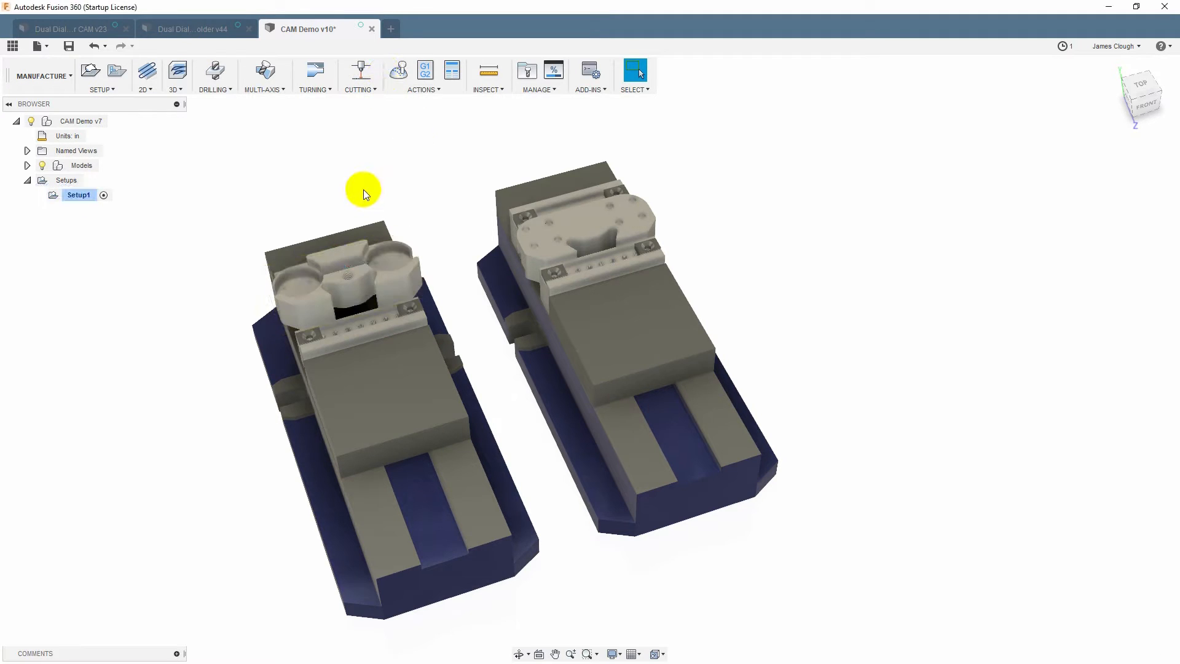
- Start a second milling setup with the upside-down holder in the second vise as its model
{"action": "left_click", "coordinate": [102, 90]}
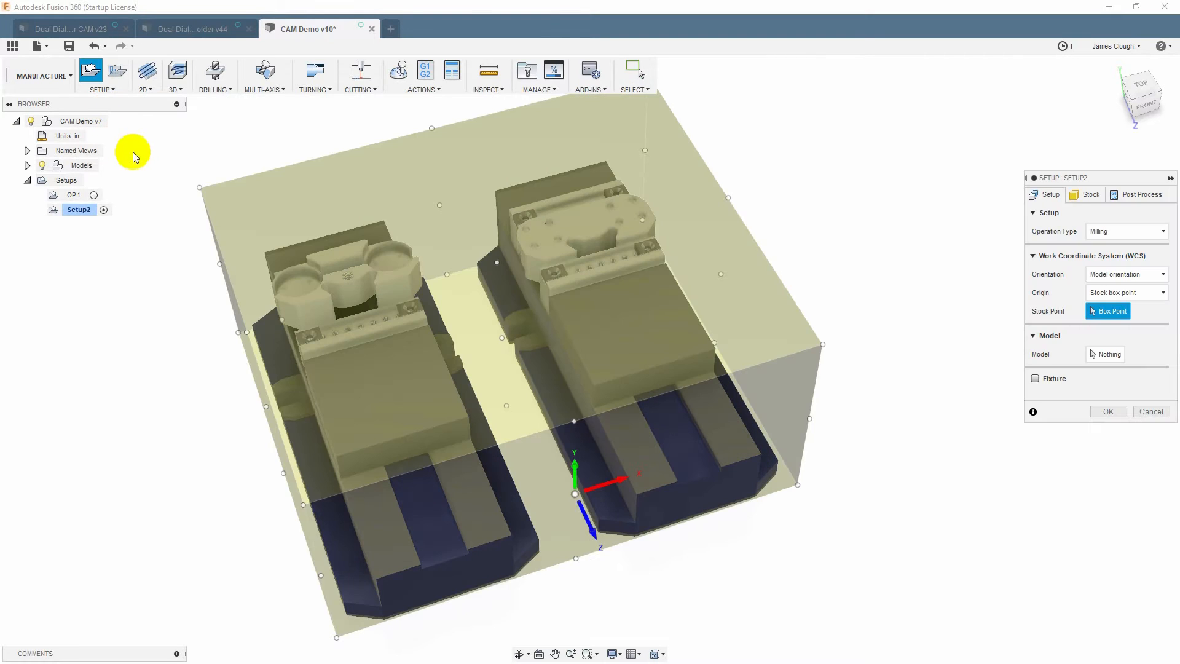
{"action": "left_click", "coordinate": [1100, 359]}
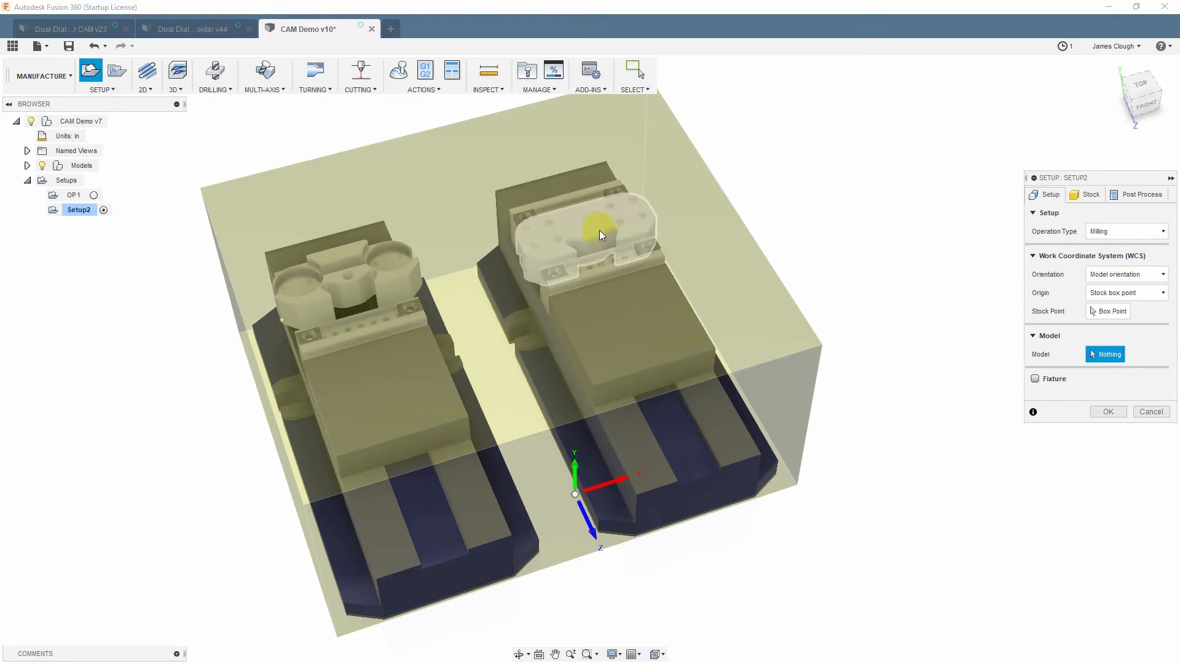
{"action": "left_click", "coordinate": [595, 227]}
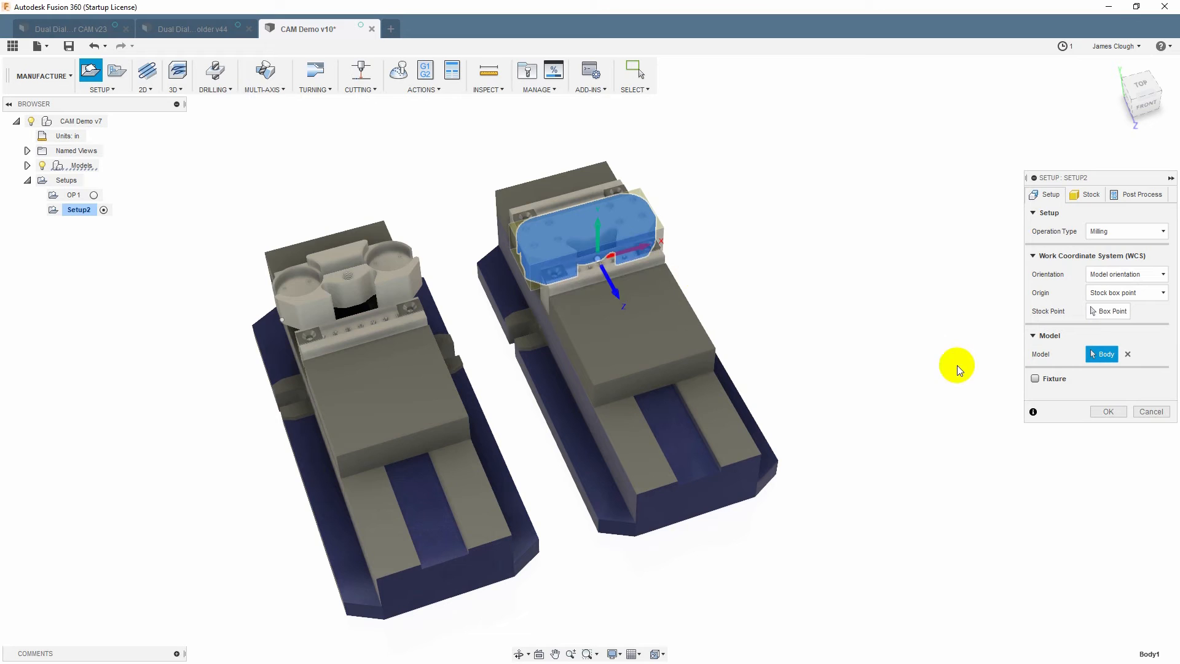
- Enable the fixture and select the second vise's body, jaws, stepped jaw plates and fasteners for it
{"action": "left_click", "coordinate": [1035, 379]}
{"action": "left_click", "coordinate": [611, 374]}
{"action": "left_click", "coordinate": [551, 266]}
{"action": "left_click", "coordinate": [655, 251]}
{"action": "left_click", "coordinate": [516, 212]}
{"action": "left_click", "coordinate": [534, 183]}
- Orient the second setup's WCS by Z axis/plane, using the top face of the upside-down holder as Z axis
{"action": "left_click", "coordinate": [1089, 194]}
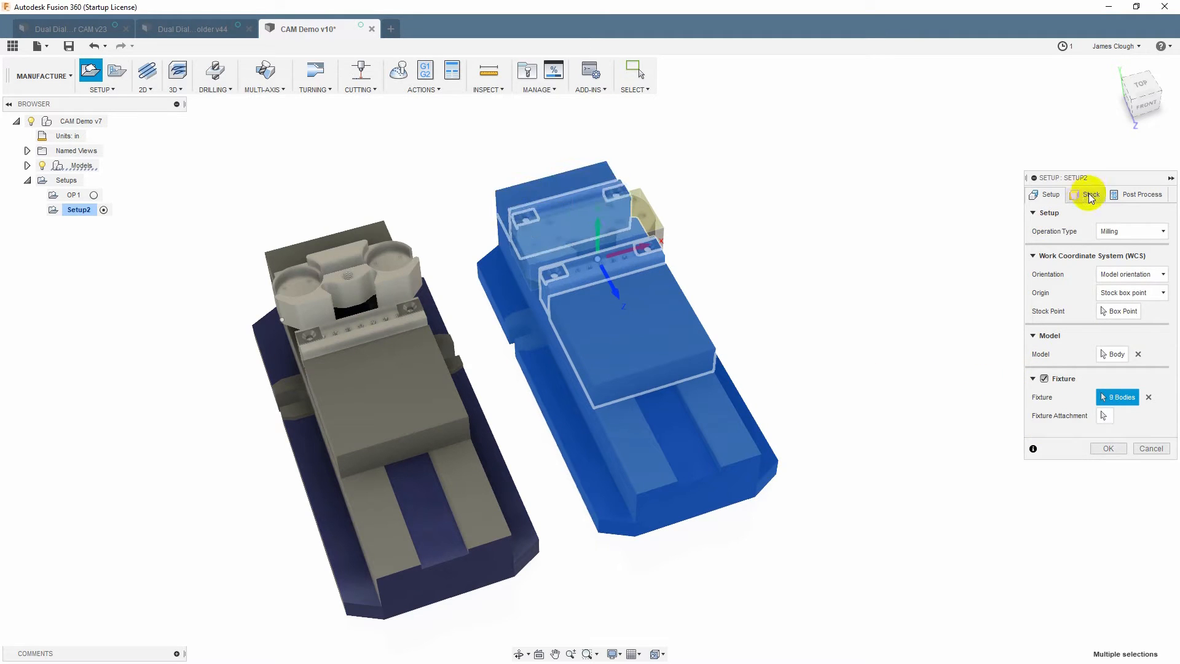
{"action": "scroll", "coordinate": [585, 232], "scroll_direction": "up", "scroll_amount": 6}
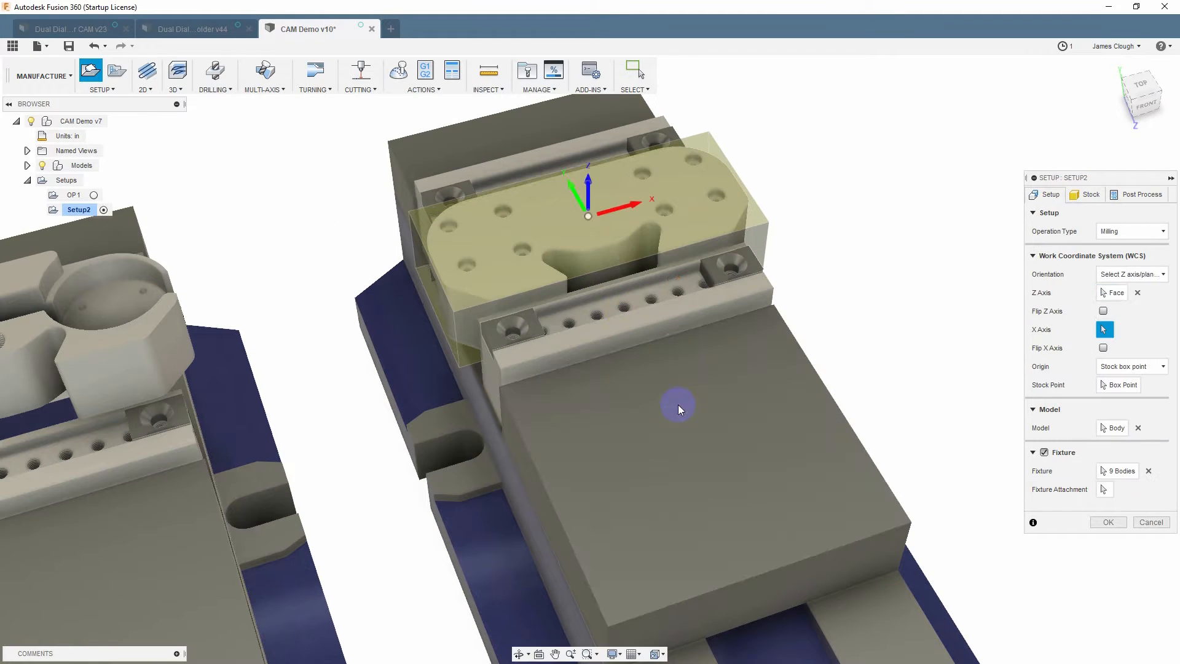
- Define the second setup's stock as a fixed size box 4.75 in wide (X) and 1.25 in high (Z)
{"action": "left_click", "coordinate": [1089, 195]}
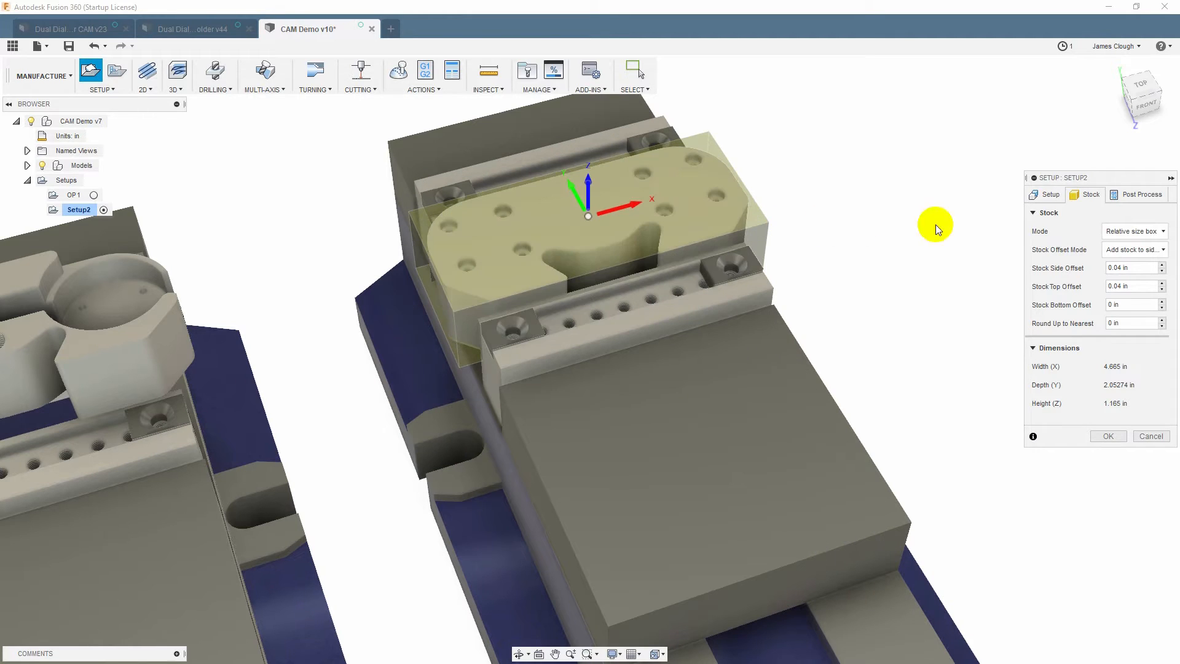
{"action": "left_click", "coordinate": [1134, 232]}
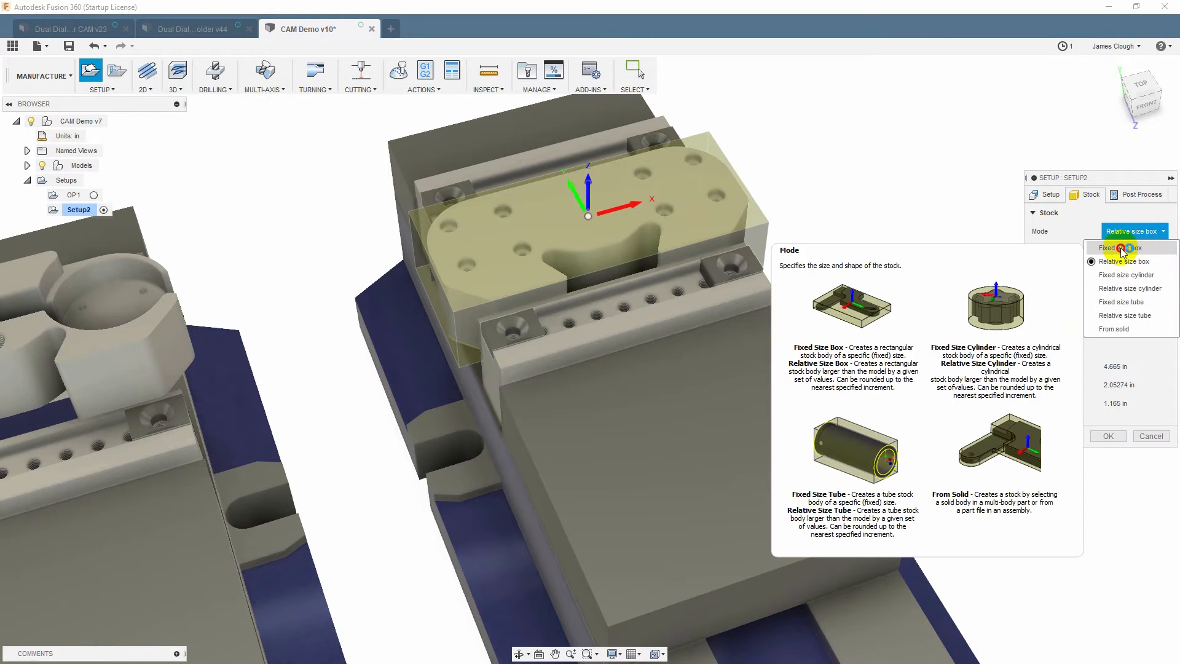
{"action": "left_click", "coordinate": [1122, 247]}
{"action": "left_click_drag", "start_coordinate": [1133, 249], "coordinate": [1090, 254]}
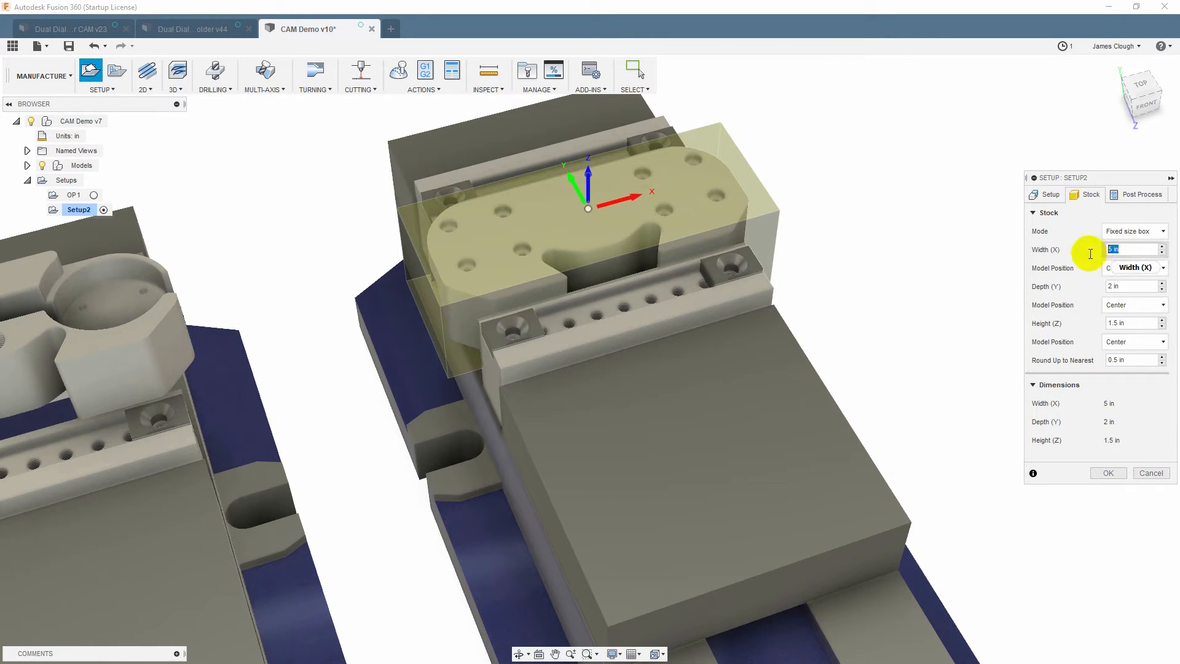
{"action": "type", "text": "4.7"}
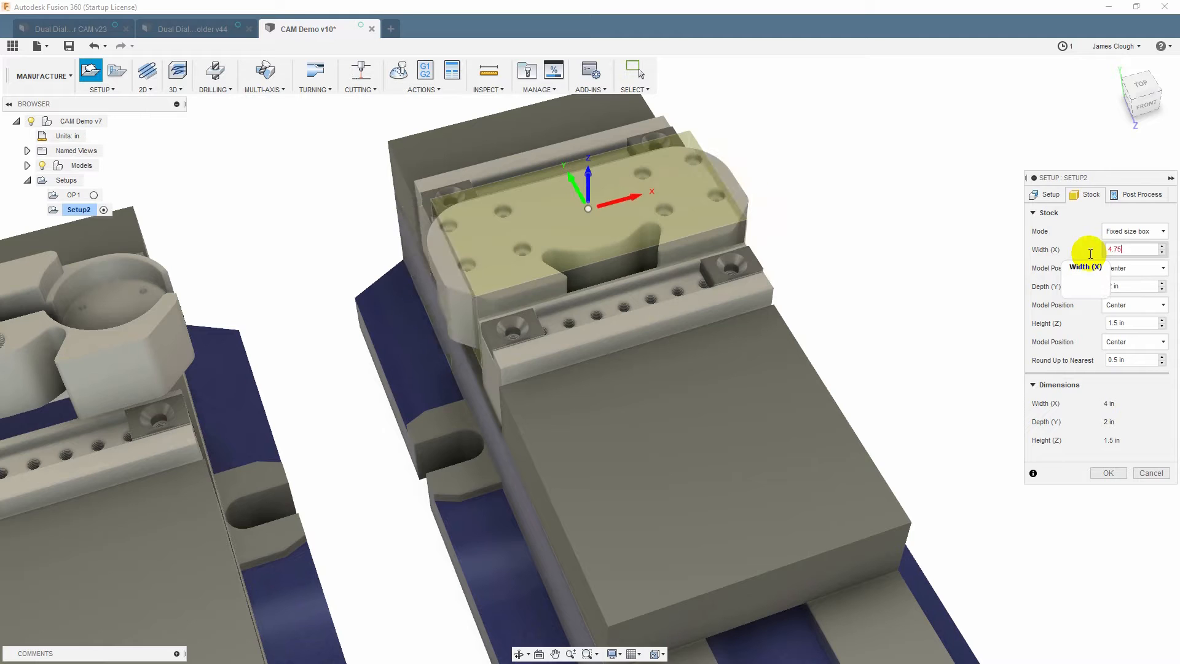
{"action": "type", "text": "5"}
{"action": "key", "text": "Tab"}
{"action": "left_click", "coordinate": [1116, 324]}
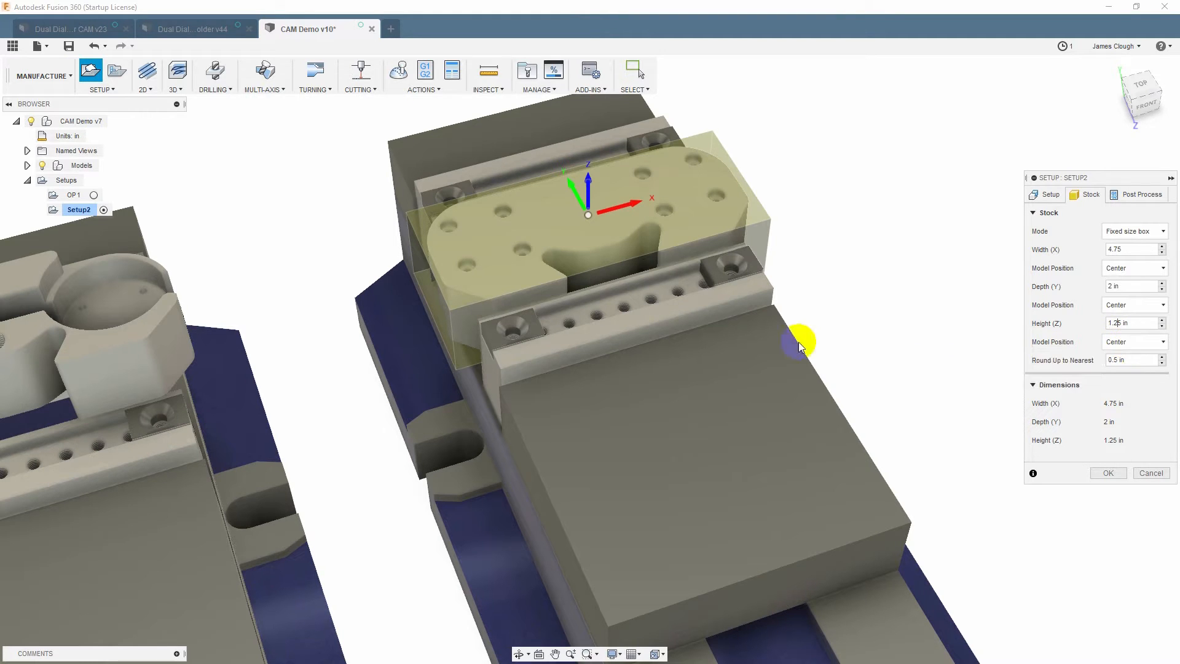
- Position the model in the stock height with a 0.1 in offset from the top (+Z) and create the setup
{"action": "middle_click_drag", "start_coordinate": [679, 334], "coordinate": [701, 315], "text": "shift"}
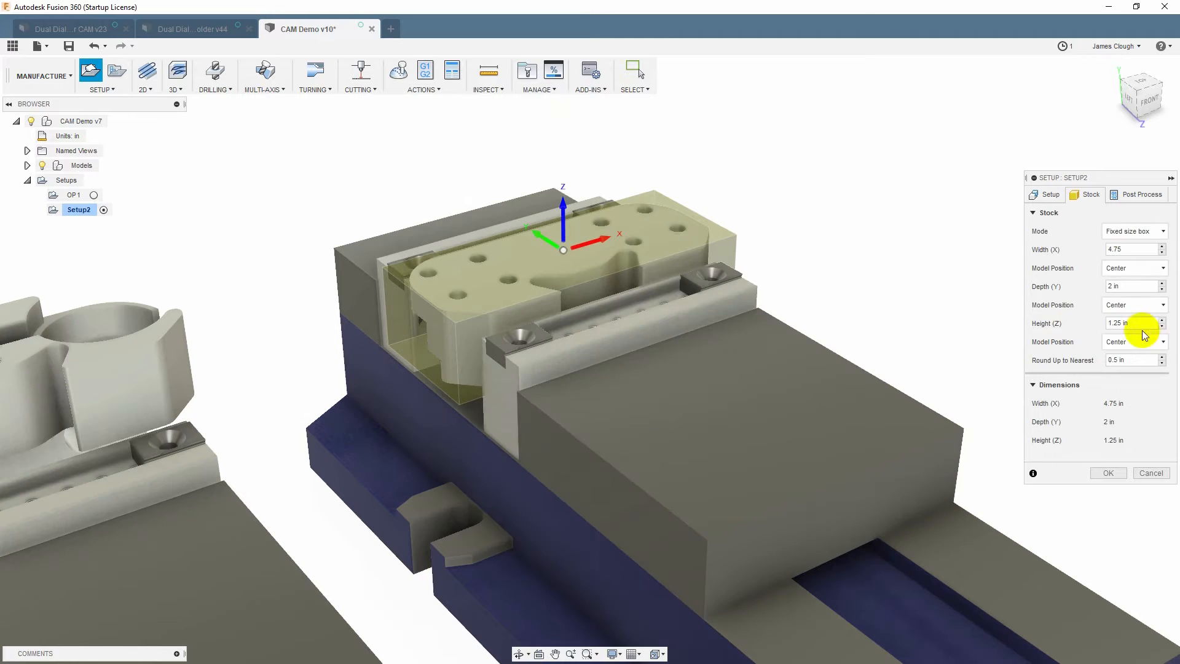
{"action": "left_click", "coordinate": [1135, 342]}
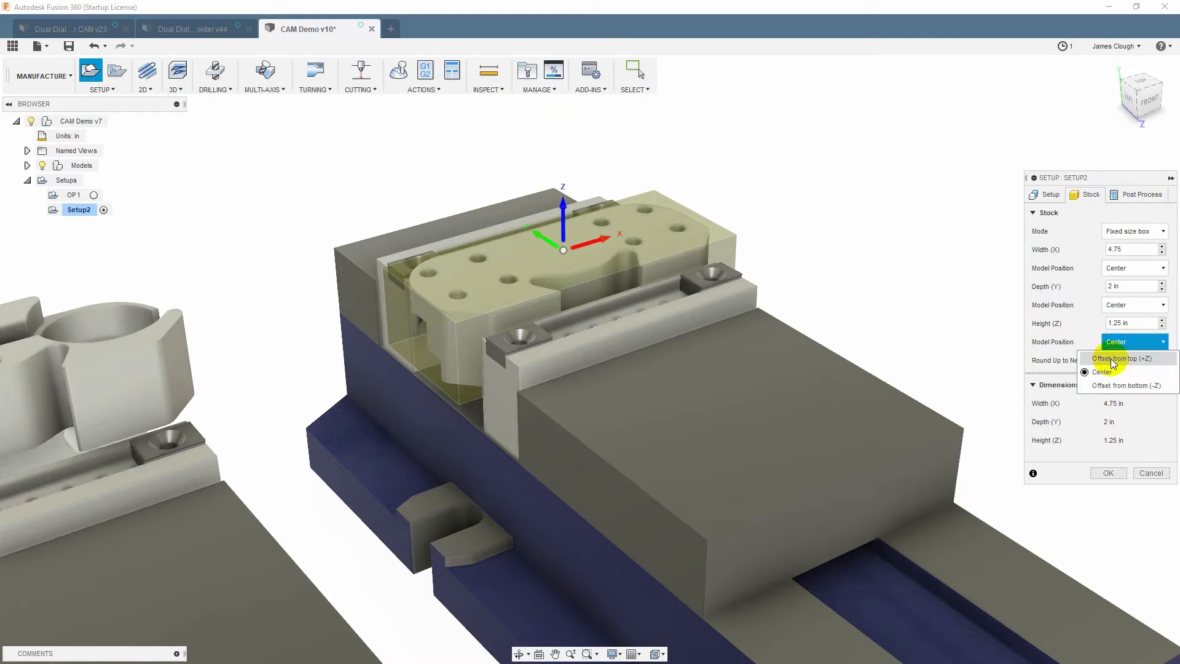
{"action": "left_click", "coordinate": [1114, 359]}
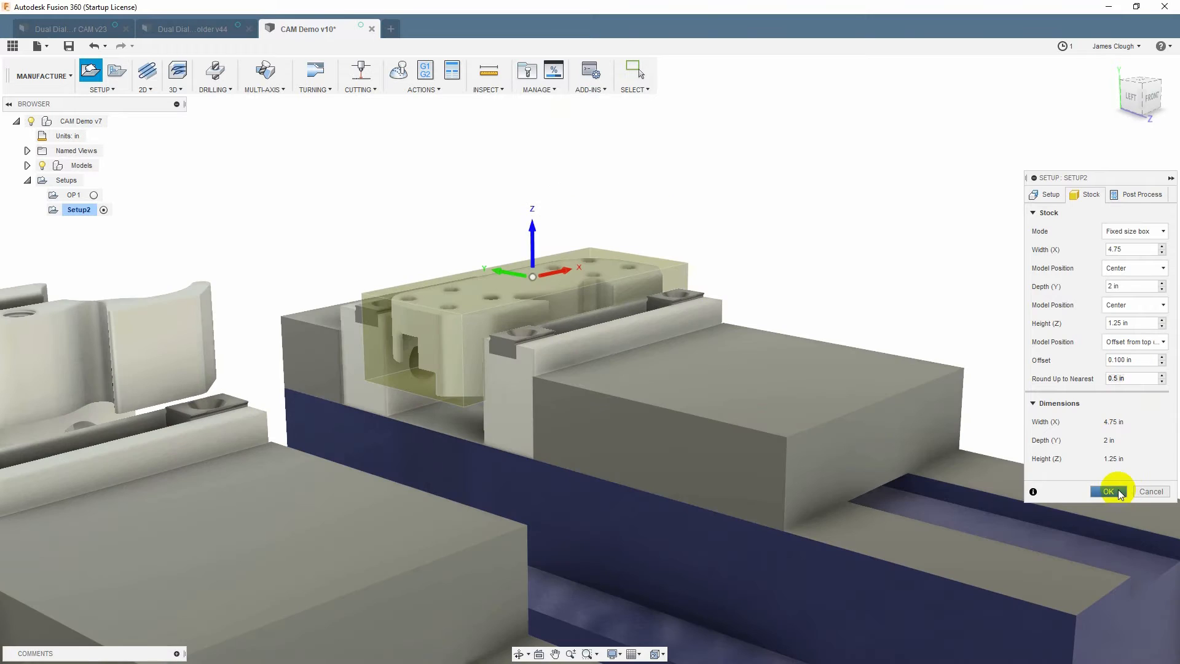
{"action": "left_click", "coordinate": [1110, 491]}
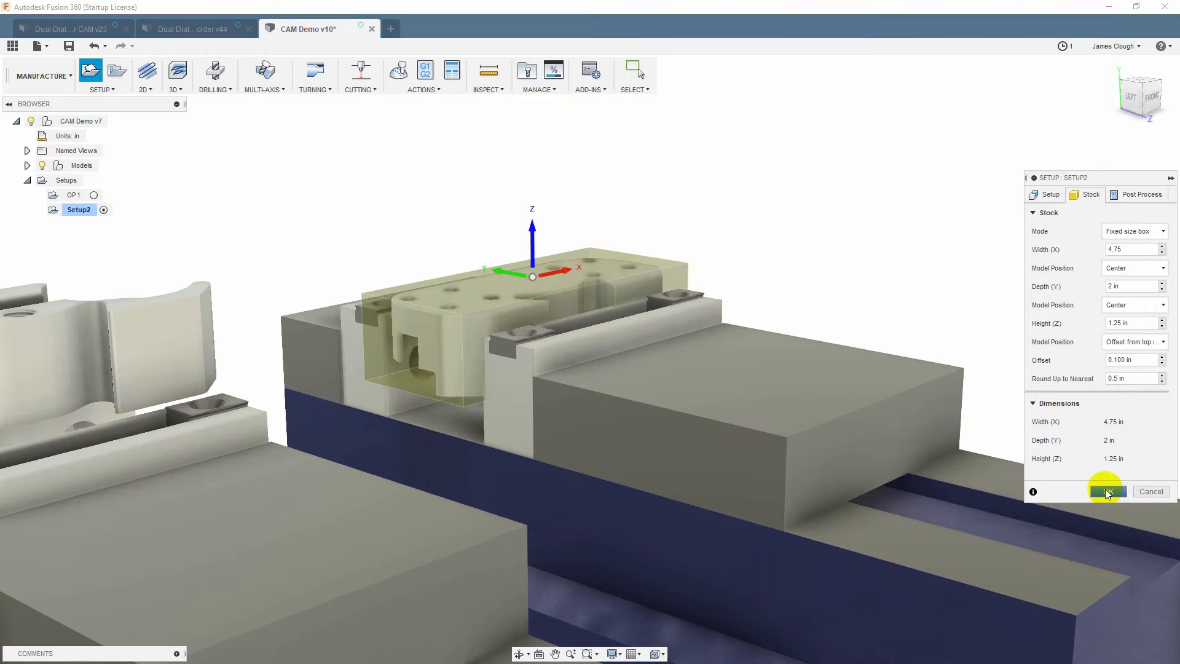
- Rename the second vise's setup as OP 2
{"action": "scroll", "coordinate": [578, 268], "scroll_direction": "up", "scroll_amount": 3}
{"action": "middle_click_drag", "start_coordinate": [577, 268], "coordinate": [611, 305], "text": "shift"}
{"action": "middle_click_drag", "start_coordinate": [910, 352], "coordinate": [916, 356], "text": "shift"}
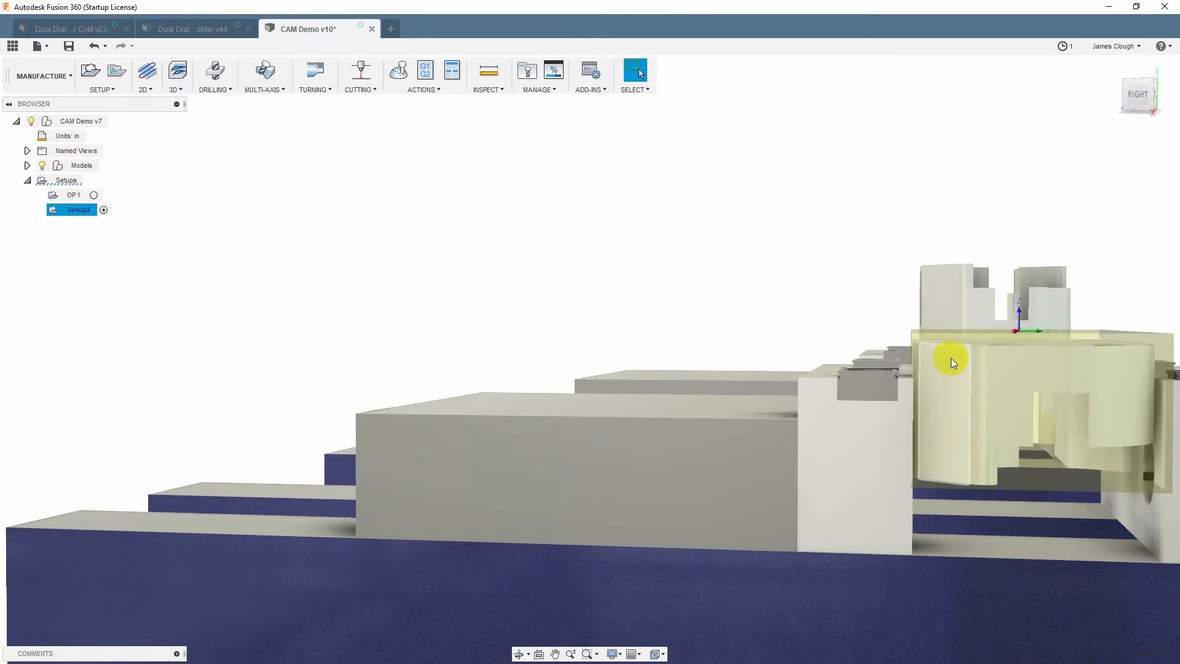
{"action": "scroll", "coordinate": [983, 340], "scroll_direction": "up", "scroll_amount": 3}
{"action": "middle_click_drag", "start_coordinate": [1001, 363], "coordinate": [983, 323], "text": "shift"}
{"action": "scroll", "coordinate": [645, 414], "scroll_direction": "down", "scroll_amount": 8}
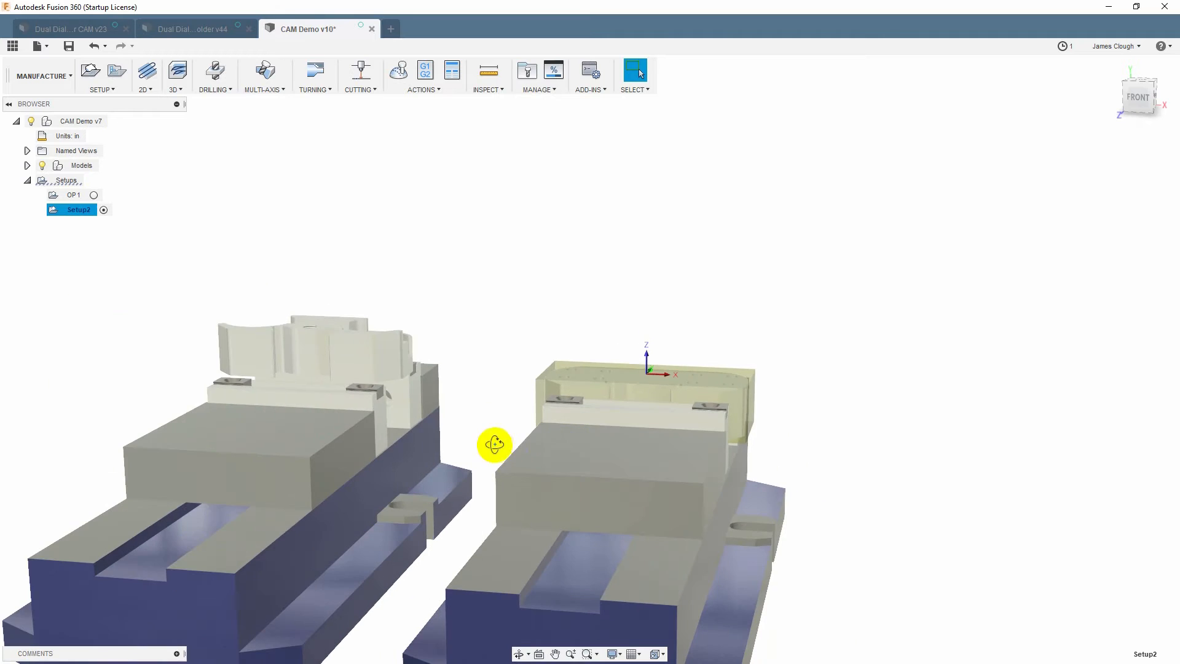
{"action": "middle_click_drag", "start_coordinate": [495, 444], "coordinate": [587, 441], "text": "shift"}
{"action": "double_click", "coordinate": [83, 210]}
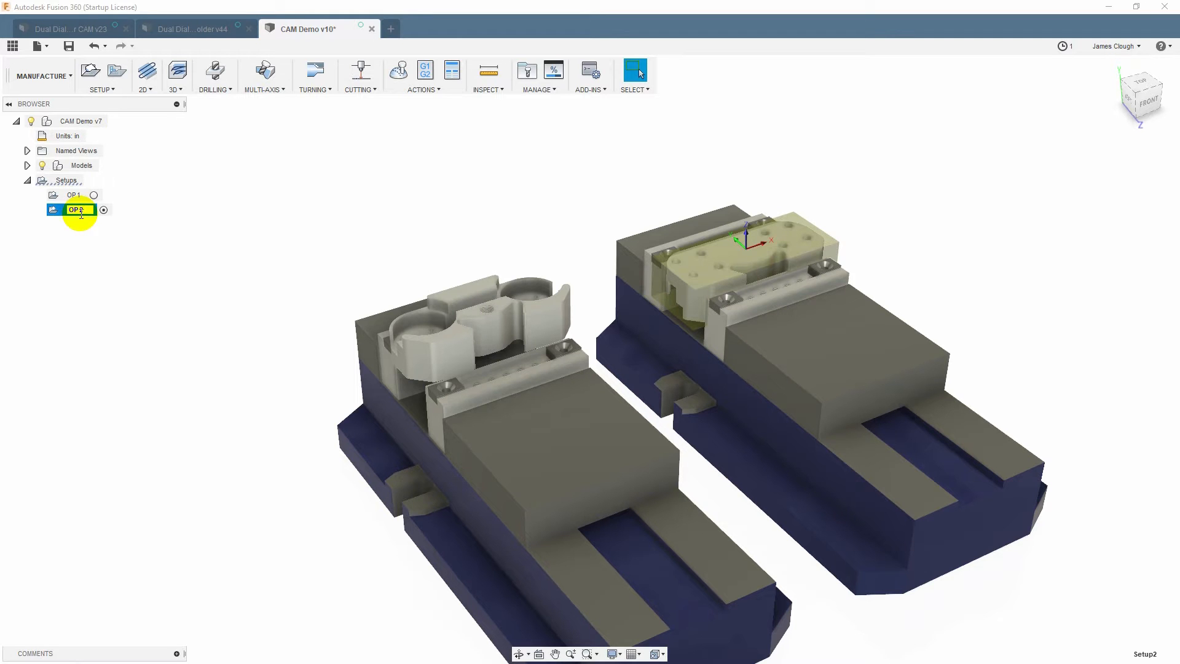
- Start a 2D Face operation in OP1 with tool 28, the 2 3/4" 45° face mill (TTS SuperFly)
{"action": "middle_click_drag", "start_coordinate": [276, 362], "coordinate": [392, 348], "text": "shift"}
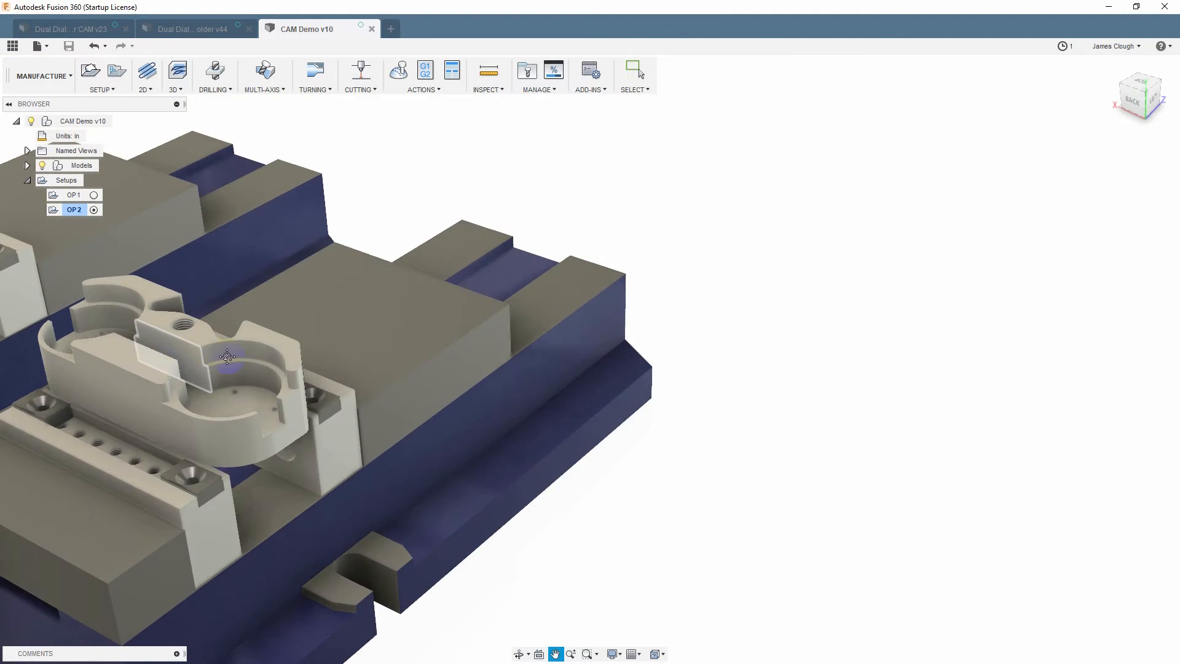
{"action": "middle_click_drag", "start_coordinate": [227, 356], "coordinate": [670, 353]}
{"action": "scroll", "coordinate": [738, 378], "scroll_direction": "up", "scroll_amount": 4}
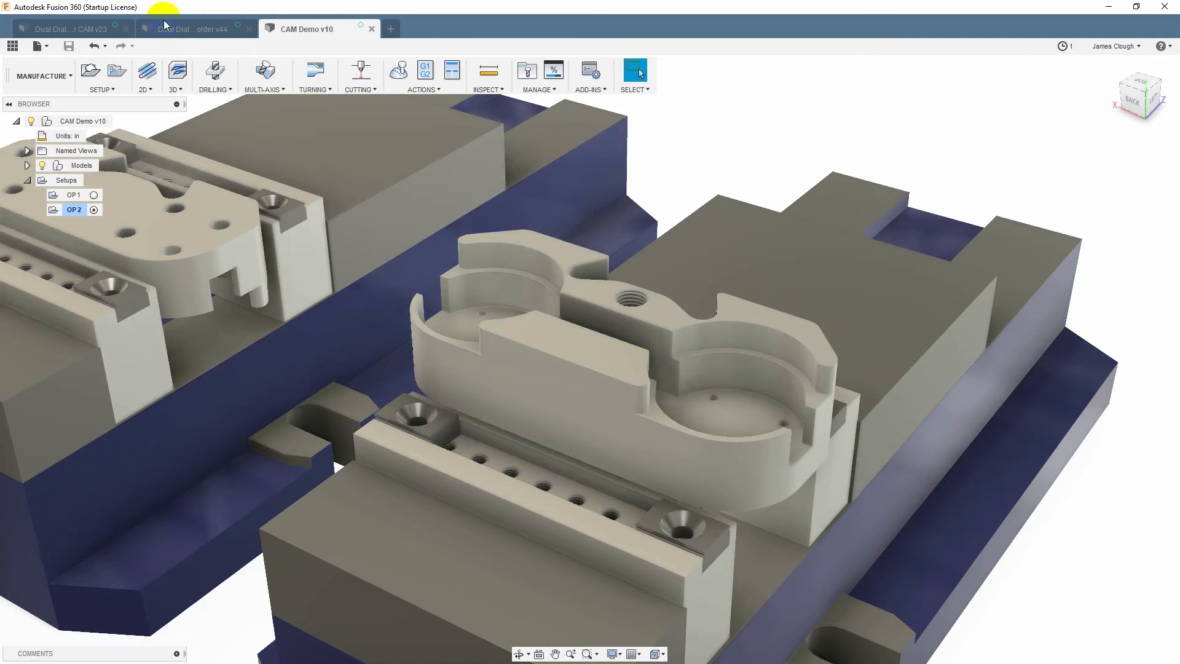
{"action": "left_click", "coordinate": [53, 197]}
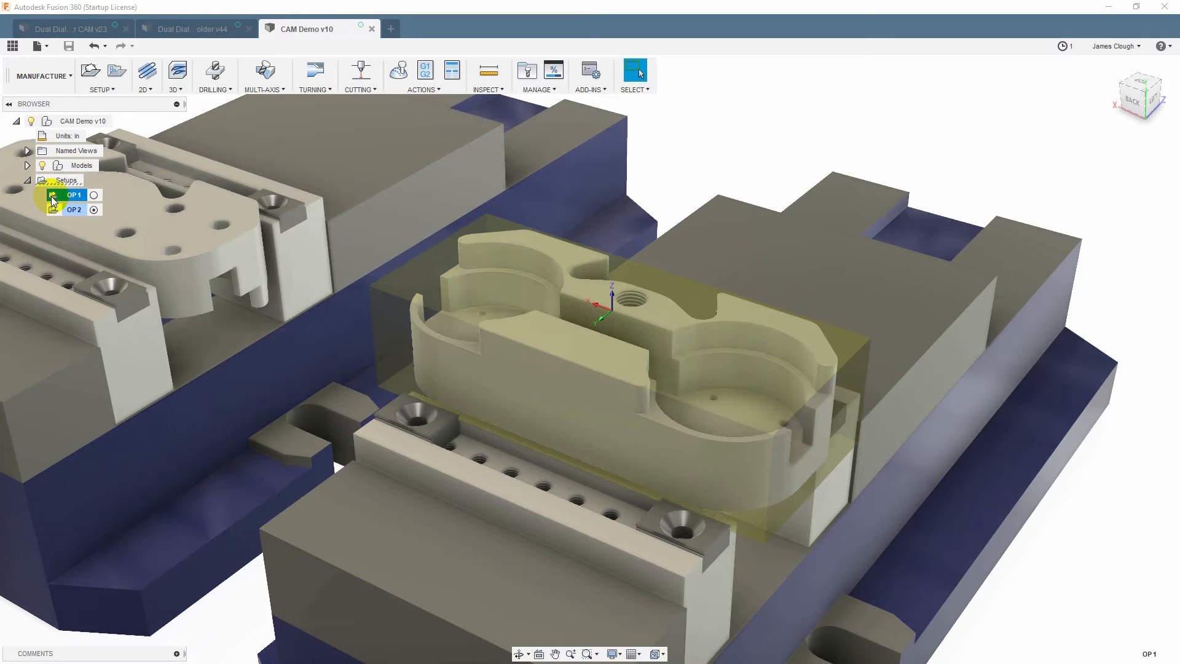
{"action": "left_click", "coordinate": [147, 86]}
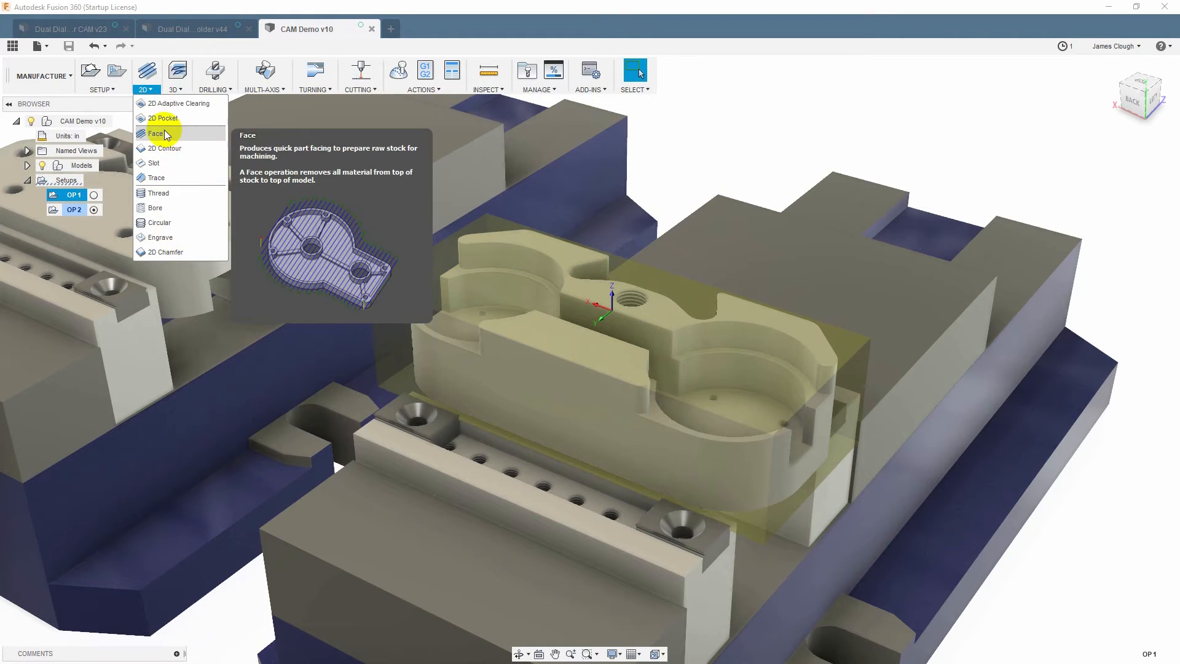
{"action": "left_click", "coordinate": [163, 130]}
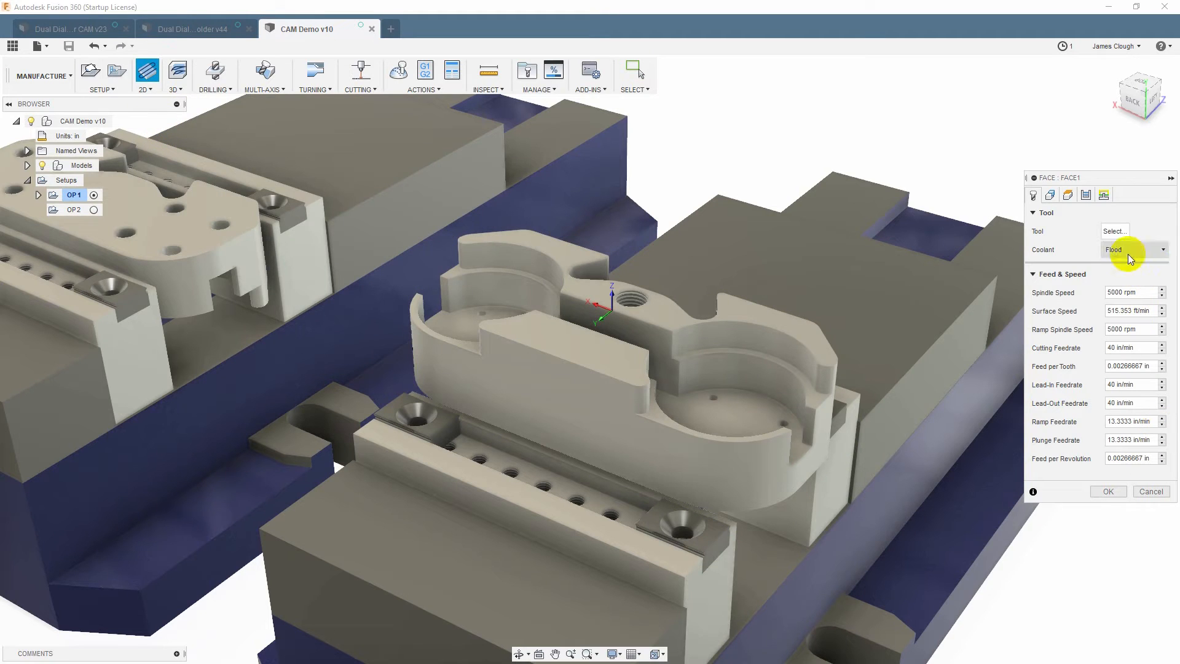
{"action": "left_click", "coordinate": [1114, 231]}
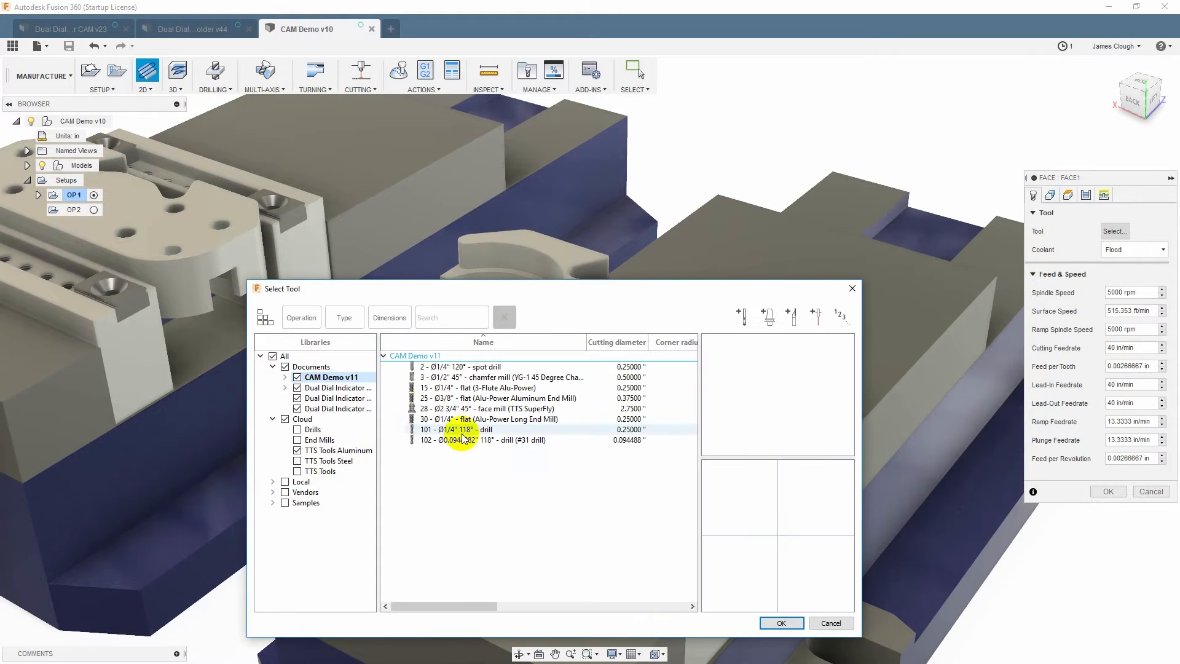
{"action": "left_click", "coordinate": [524, 409]}
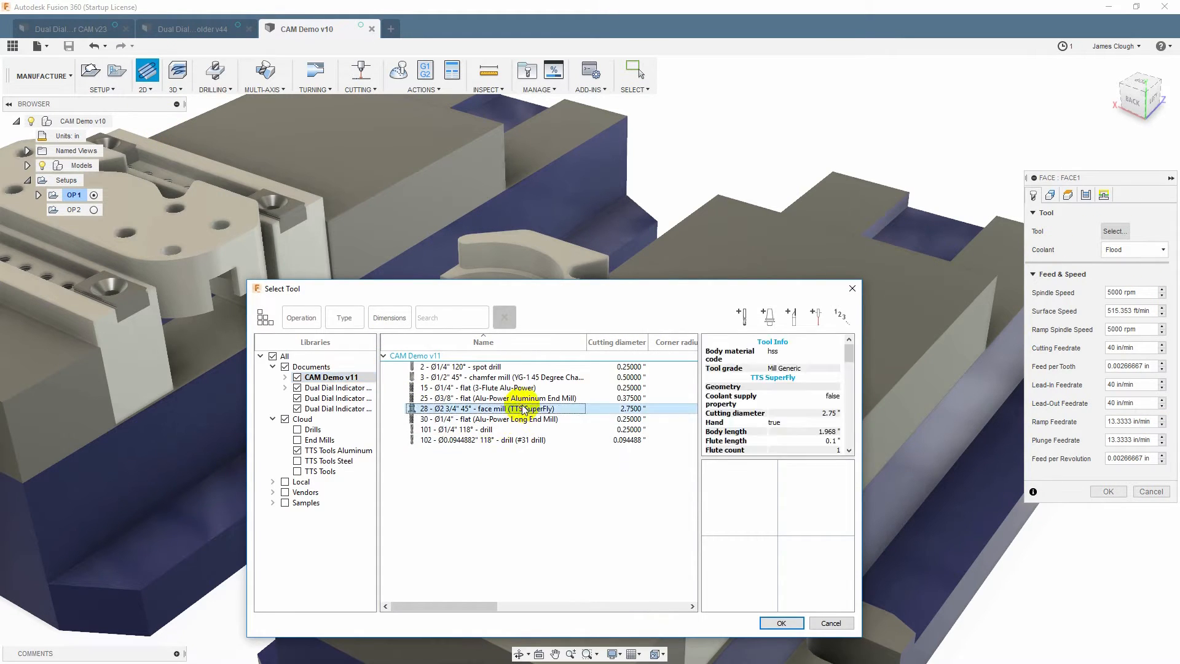
{"action": "left_click", "coordinate": [779, 624]}
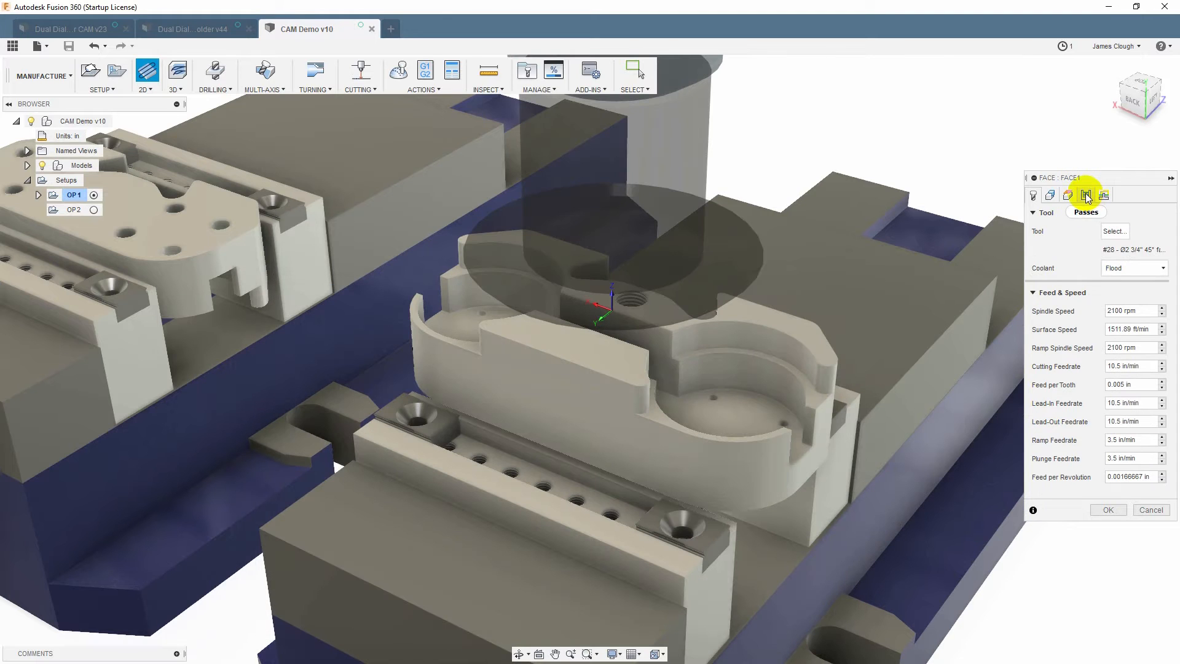
- Enable multiple depths with a finishing step for the facing passes and set the finishing stepdown to 0.005 in
{"action": "left_click", "coordinate": [1087, 195]}
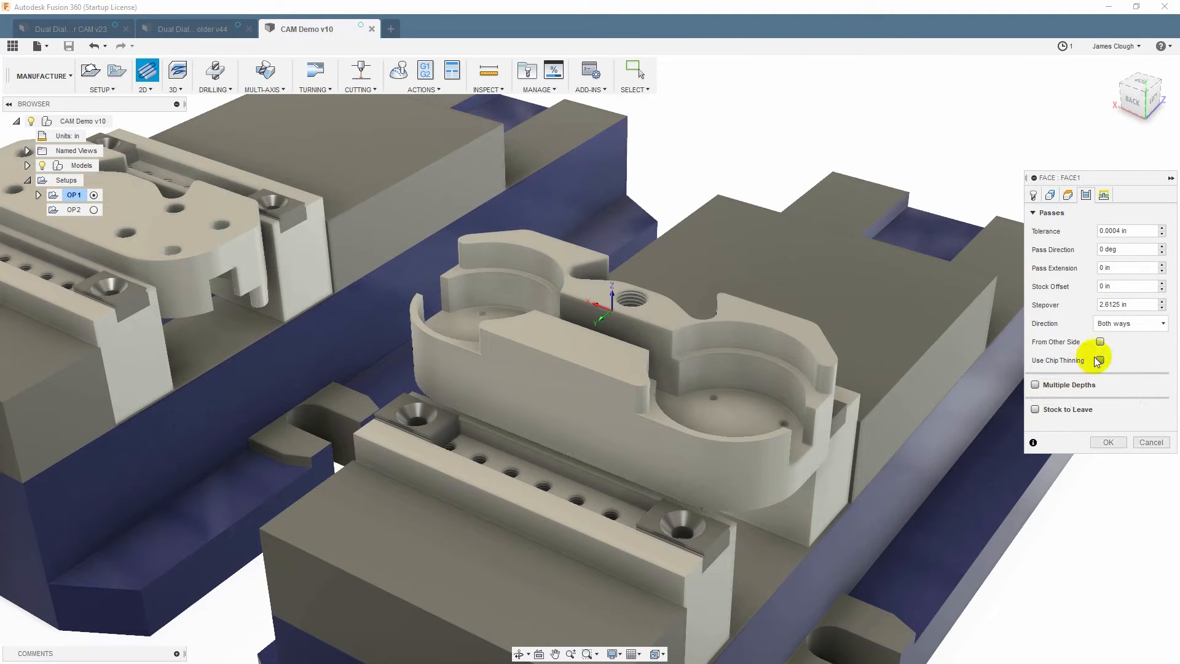
{"action": "left_click", "coordinate": [1048, 385]}
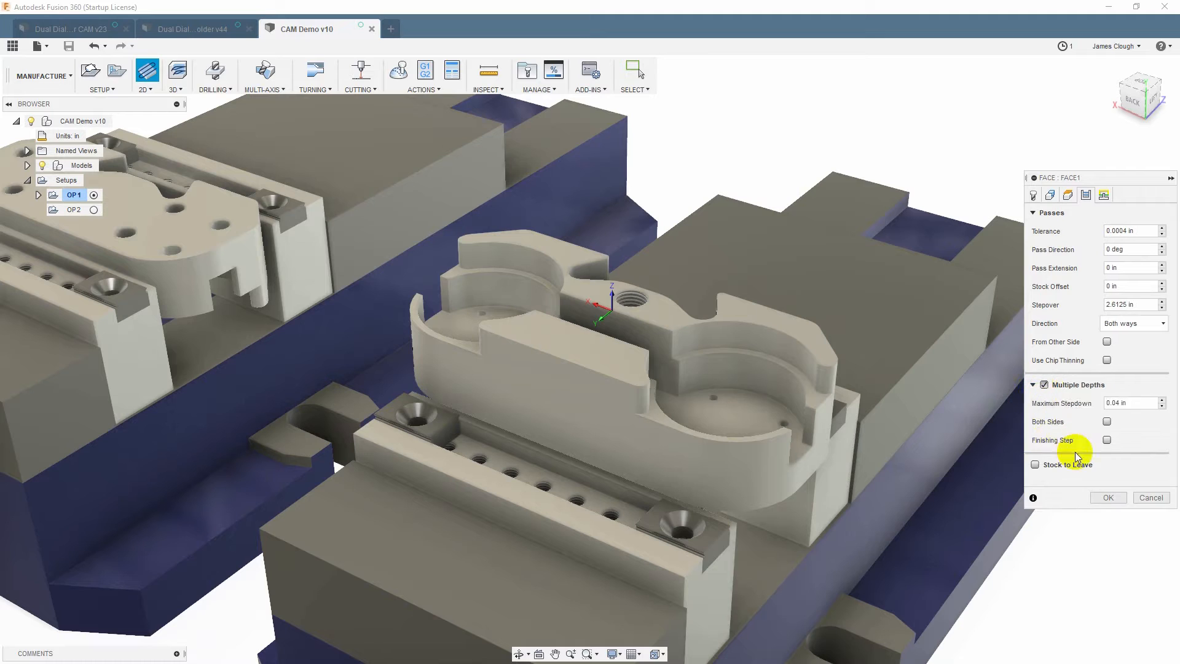
{"action": "left_click", "coordinate": [1106, 440]}
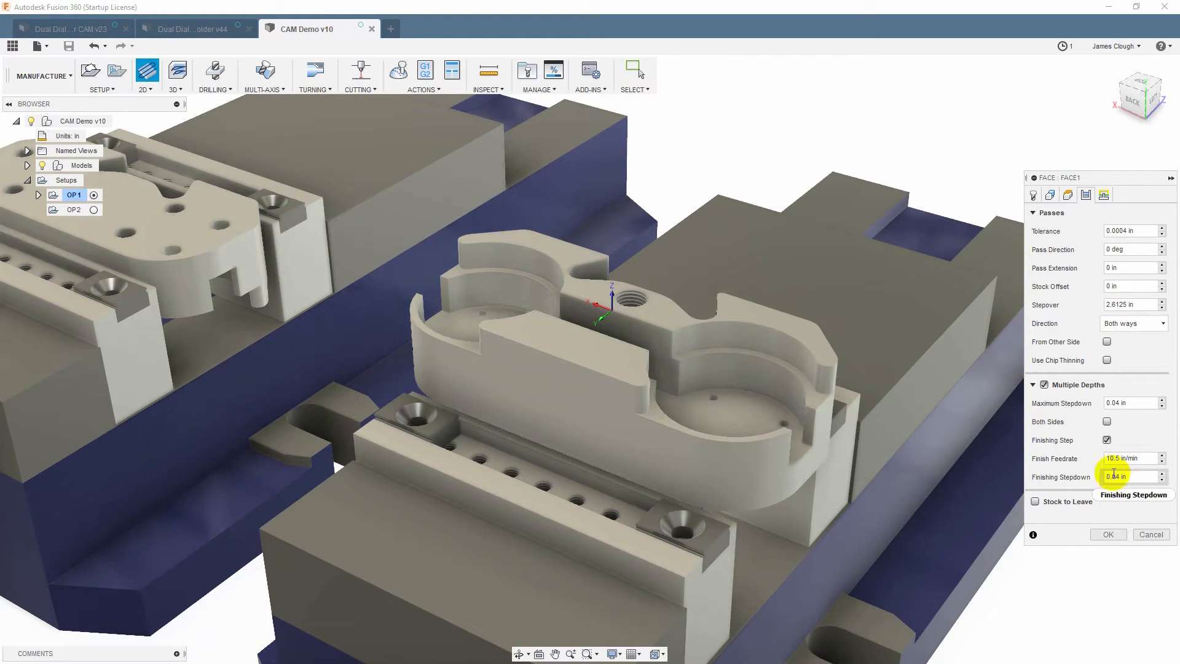
{"action": "key", "text": "Delete"}
{"action": "type", "text": "5"}
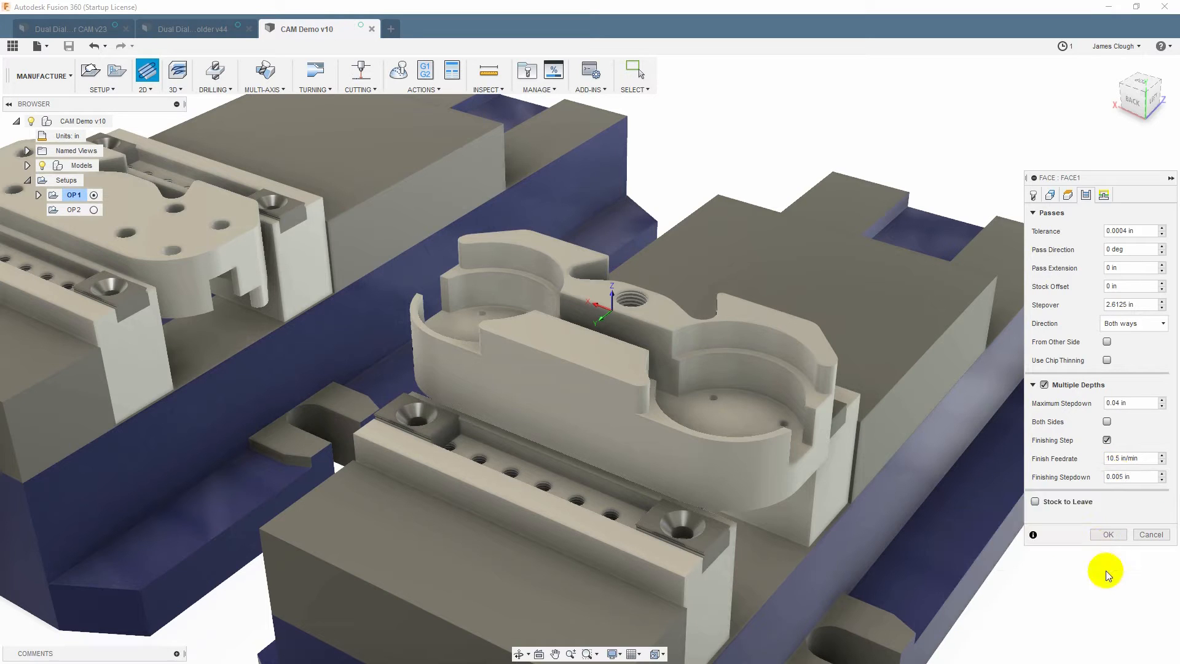
- Enable Extend Before Retract in the facing operation's linking settings and generate the toolpath
{"action": "left_click", "coordinate": [1103, 195]}
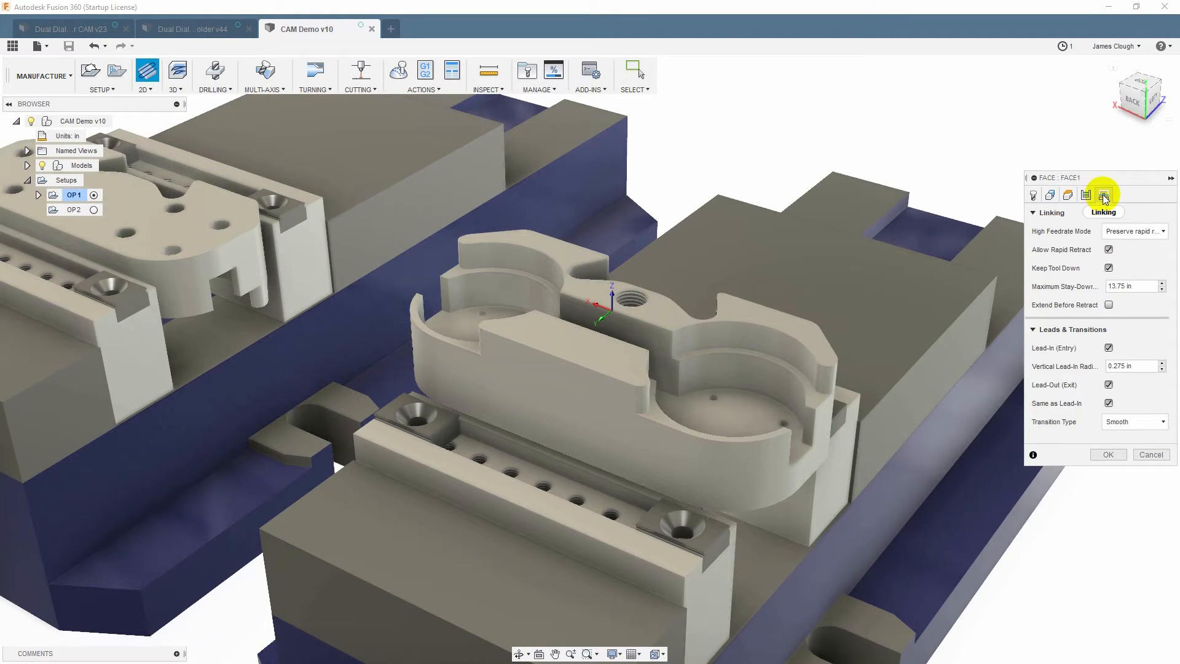
{"action": "left_click", "coordinate": [1109, 305]}
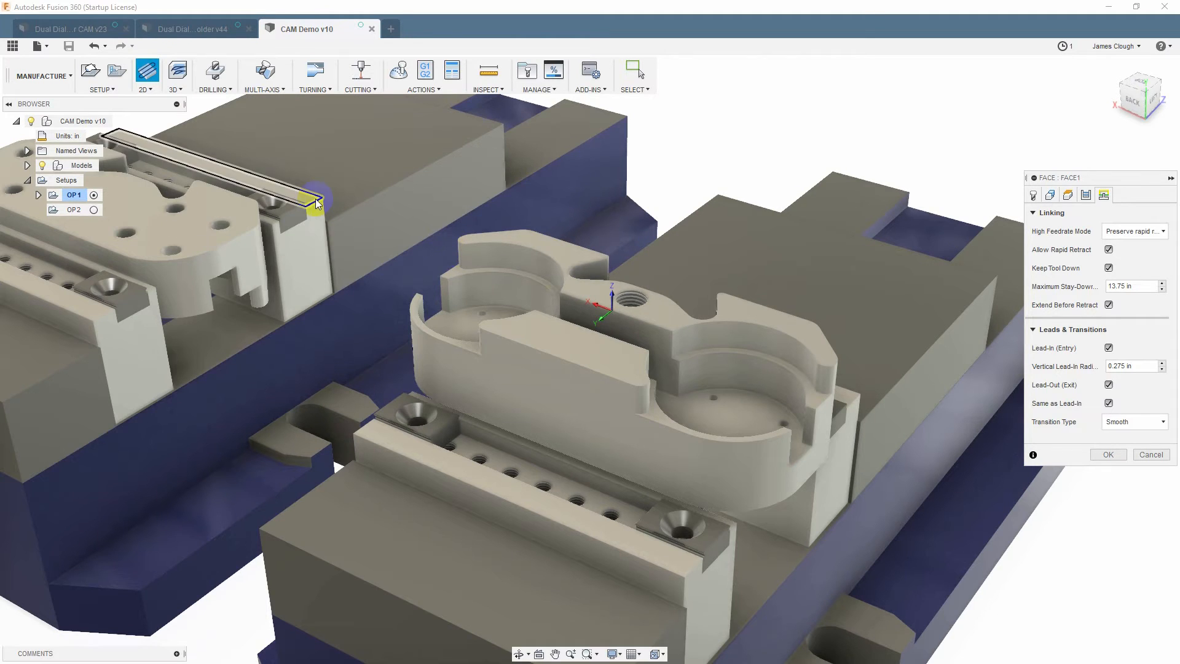
{"action": "left_click", "coordinate": [524, 340]}
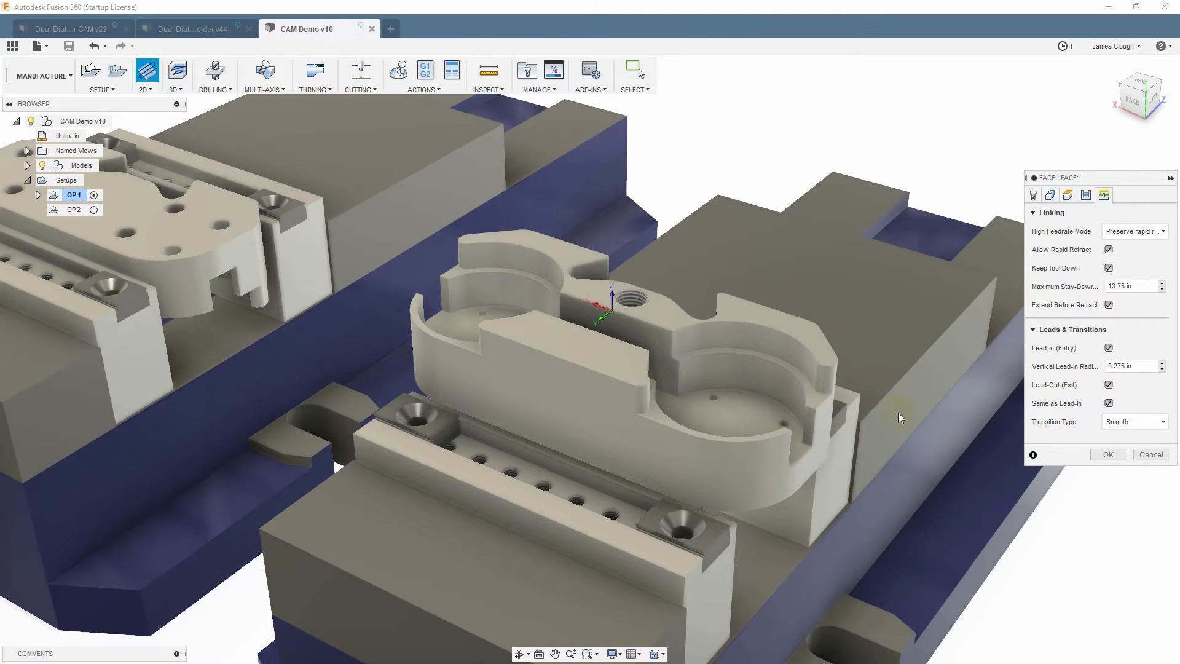
{"action": "left_click", "coordinate": [1107, 454]}
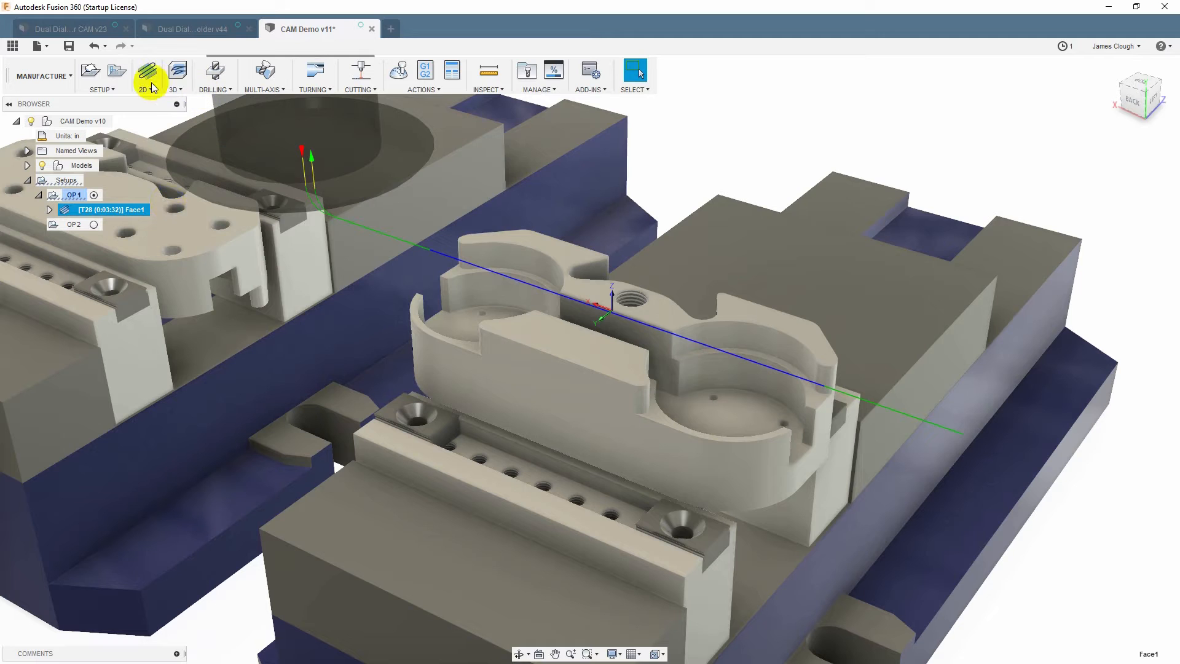
- Start a 3D Adaptive Clearing operation in OP1 with tool 25, the 3/8" flat Alu-Power Aluminum End Mill
{"action": "left_click", "coordinate": [176, 89]}
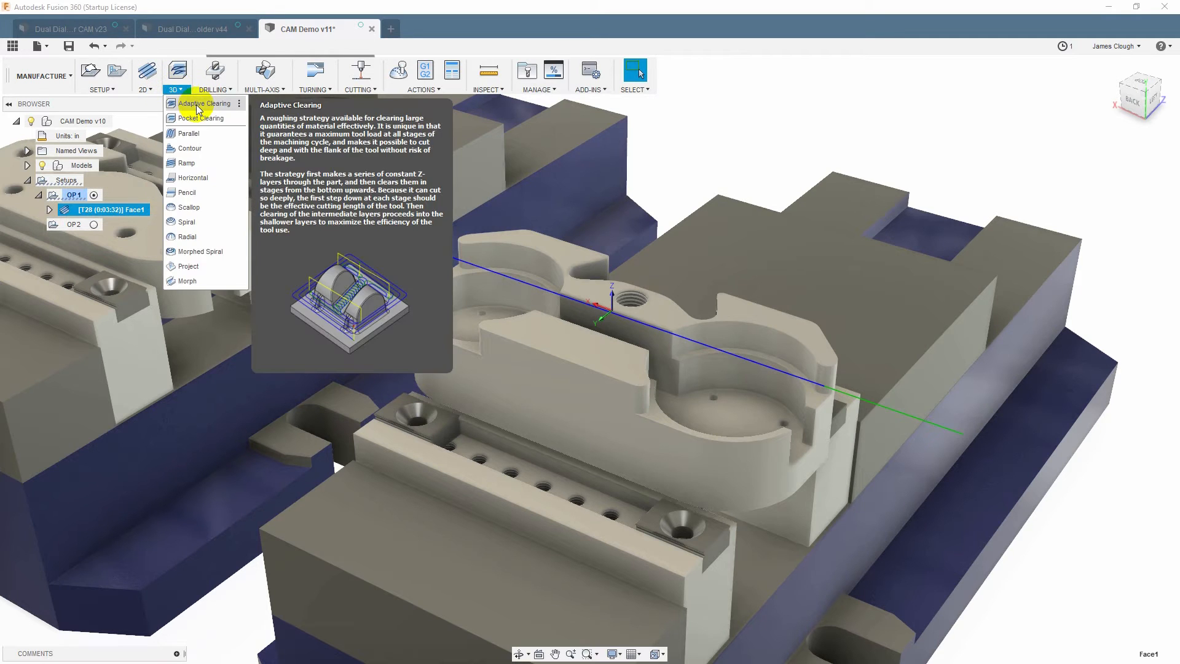
{"action": "left_click", "coordinate": [197, 104]}
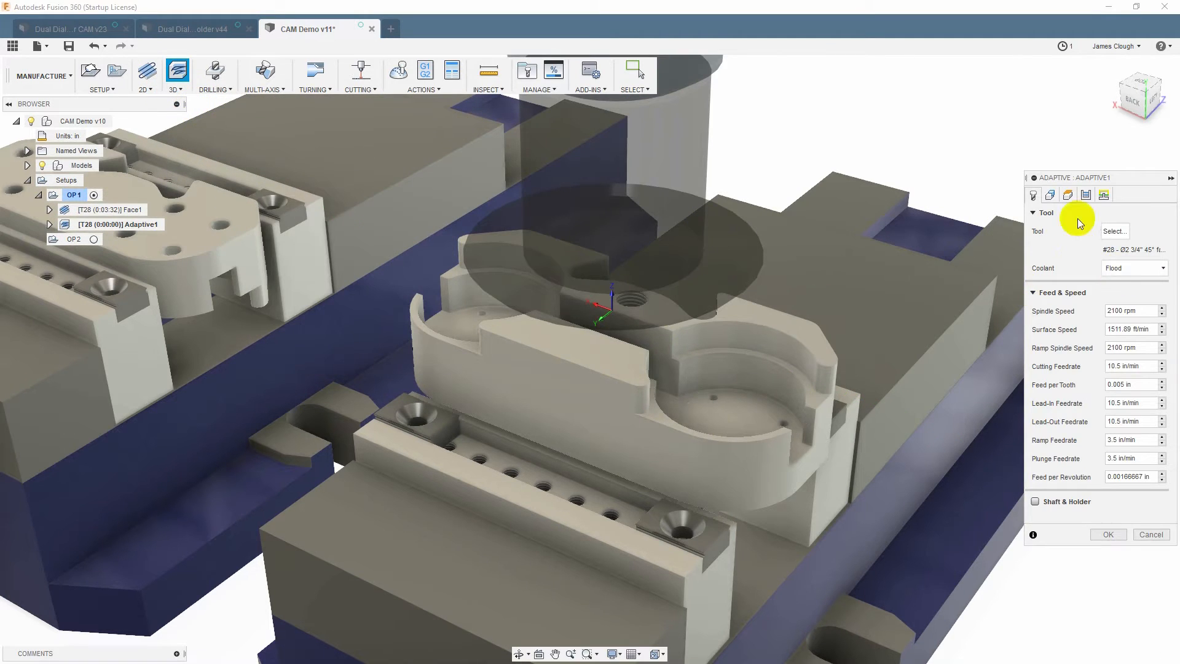
{"action": "left_click", "coordinate": [1116, 233]}
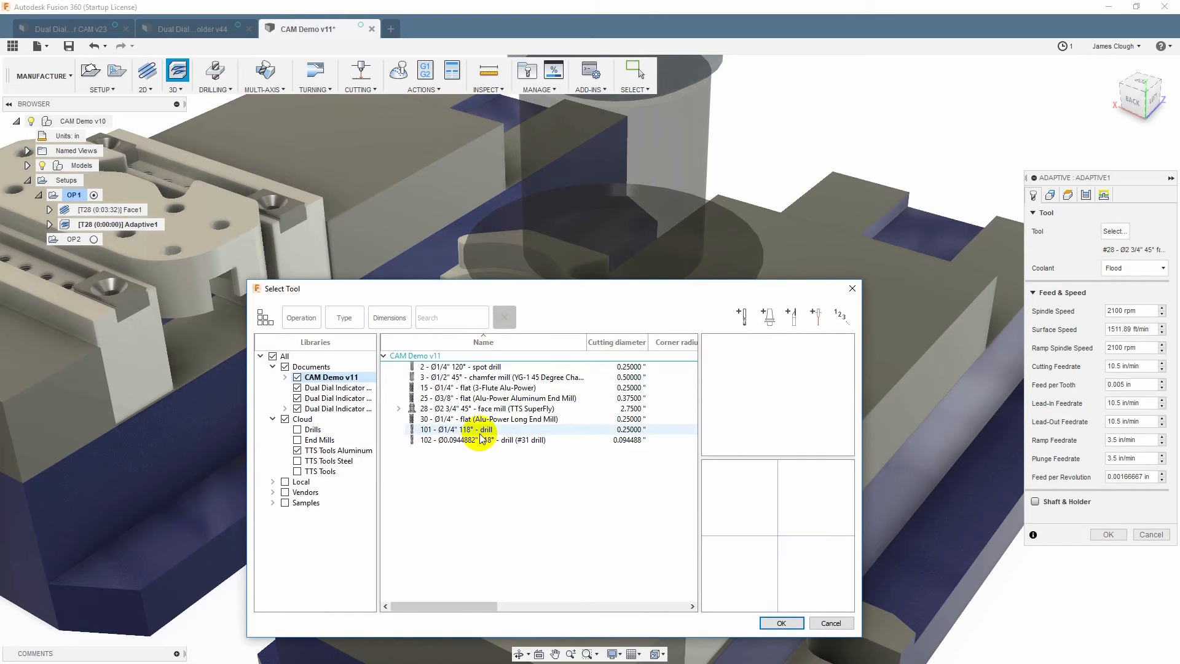
{"action": "left_click", "coordinate": [483, 399]}
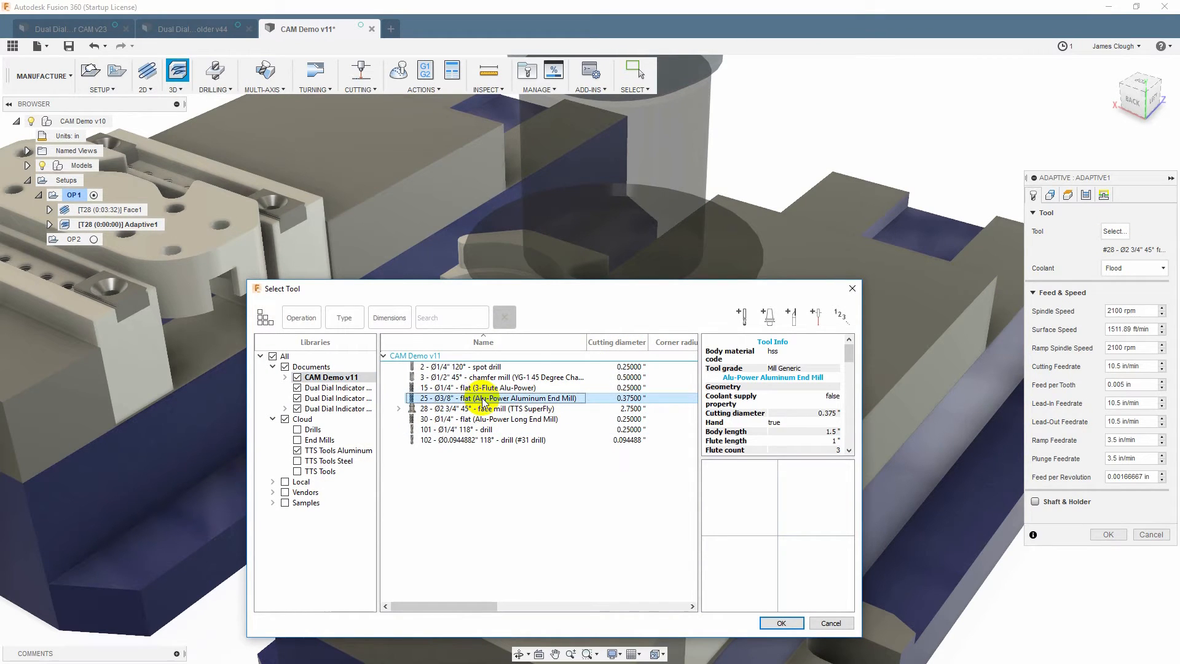
{"action": "left_click", "coordinate": [780, 622]}
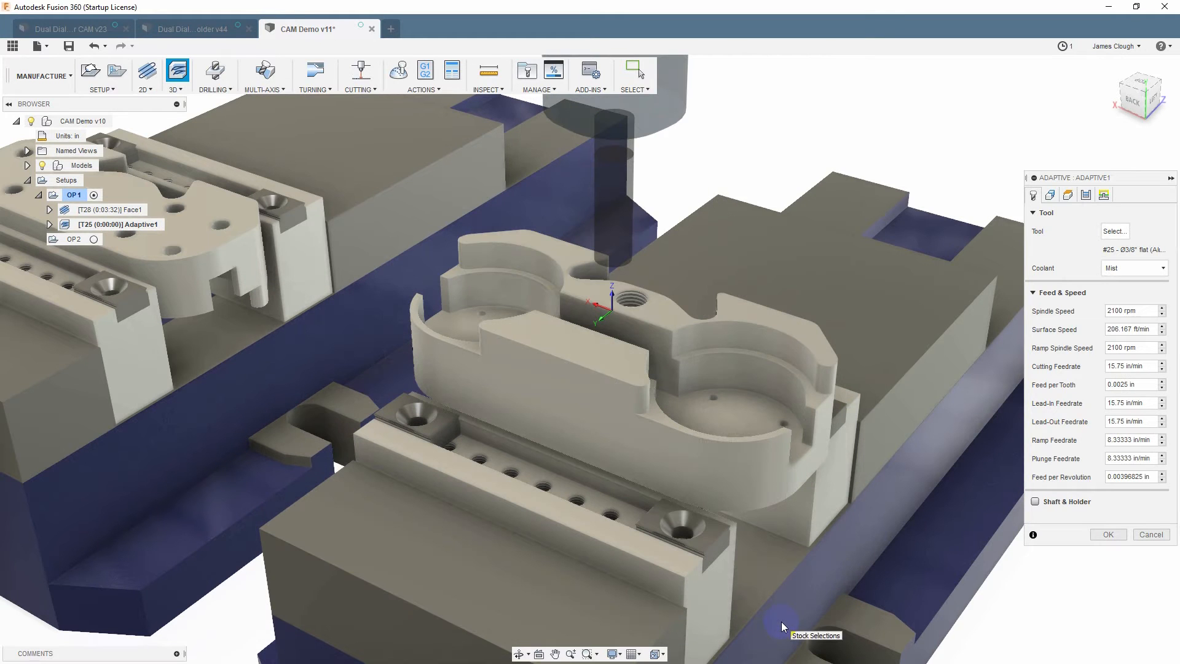
- Set the adaptive operation's bottom height to model bottom with a -0.015 in offset and generate the toolpath
{"action": "left_click", "coordinate": [1068, 195]}
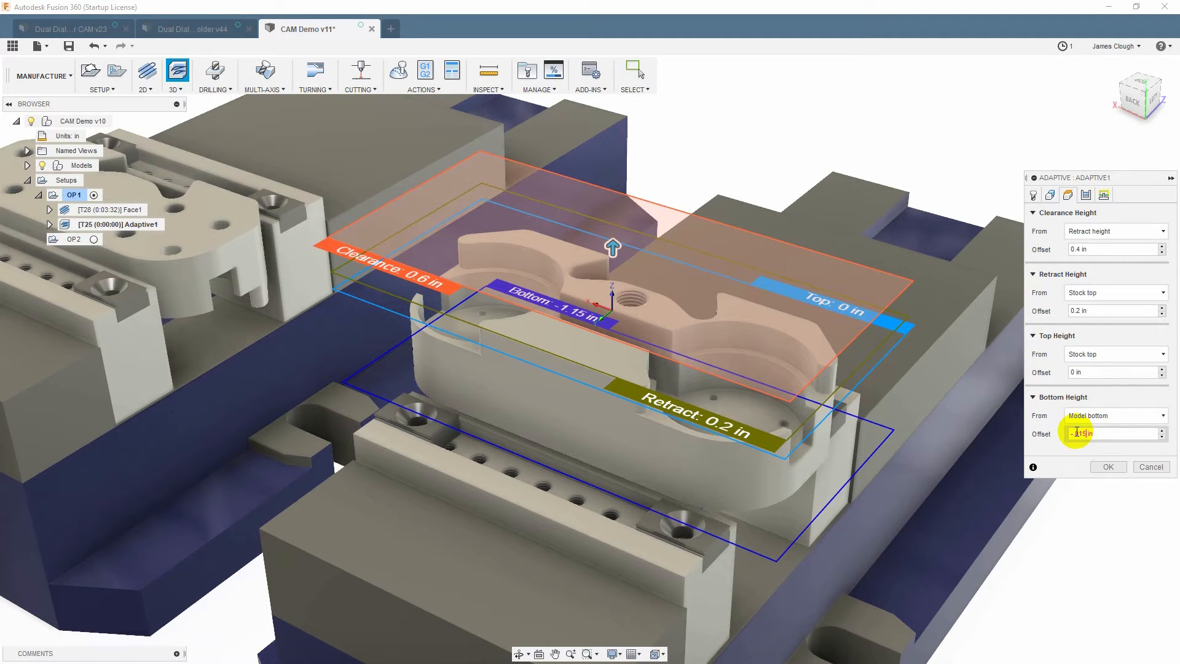
{"action": "left_click", "coordinate": [676, 509]}
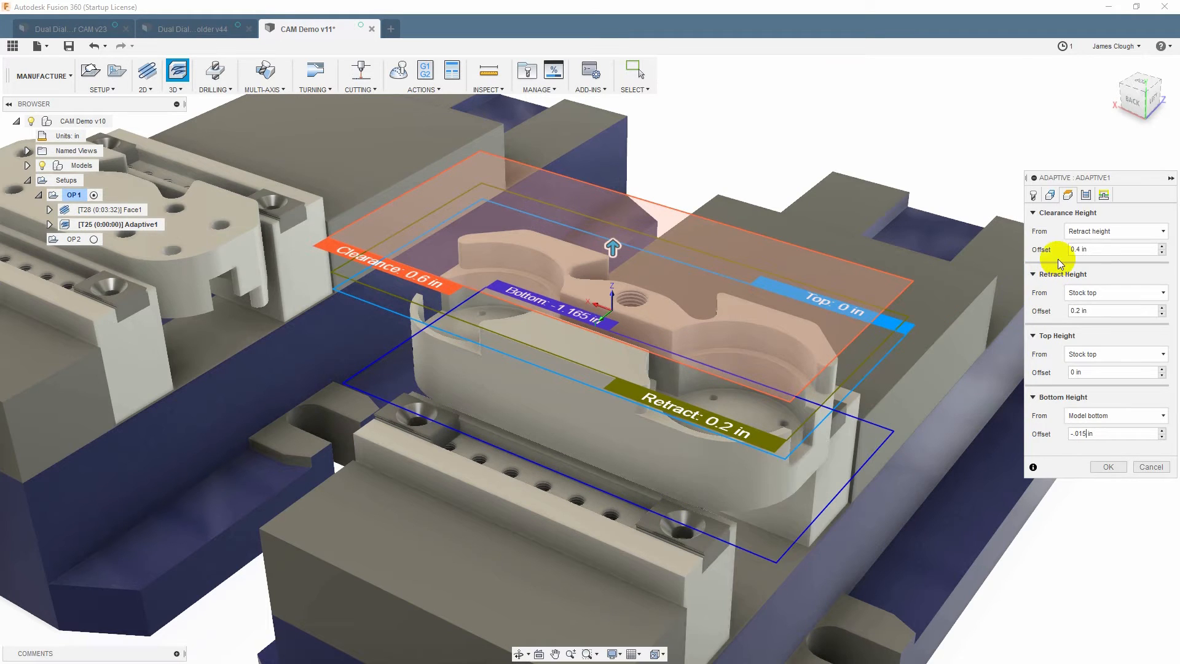
{"action": "left_click", "coordinate": [1086, 196]}
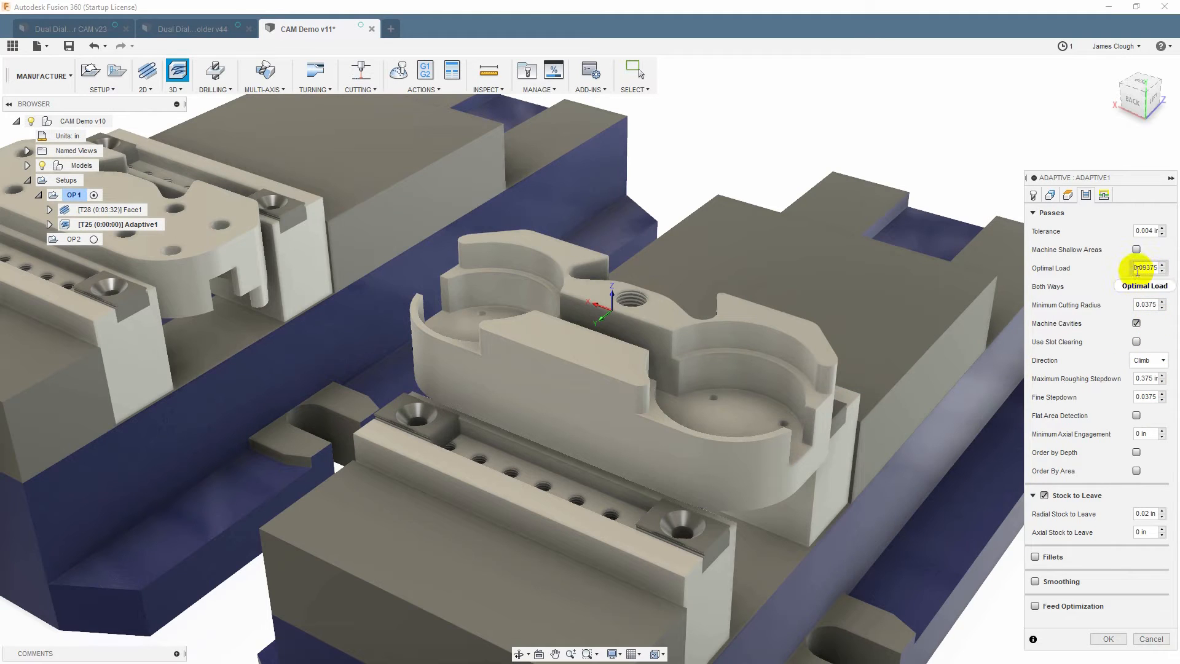
{"action": "mouse_move", "coordinate": [1149, 270]}
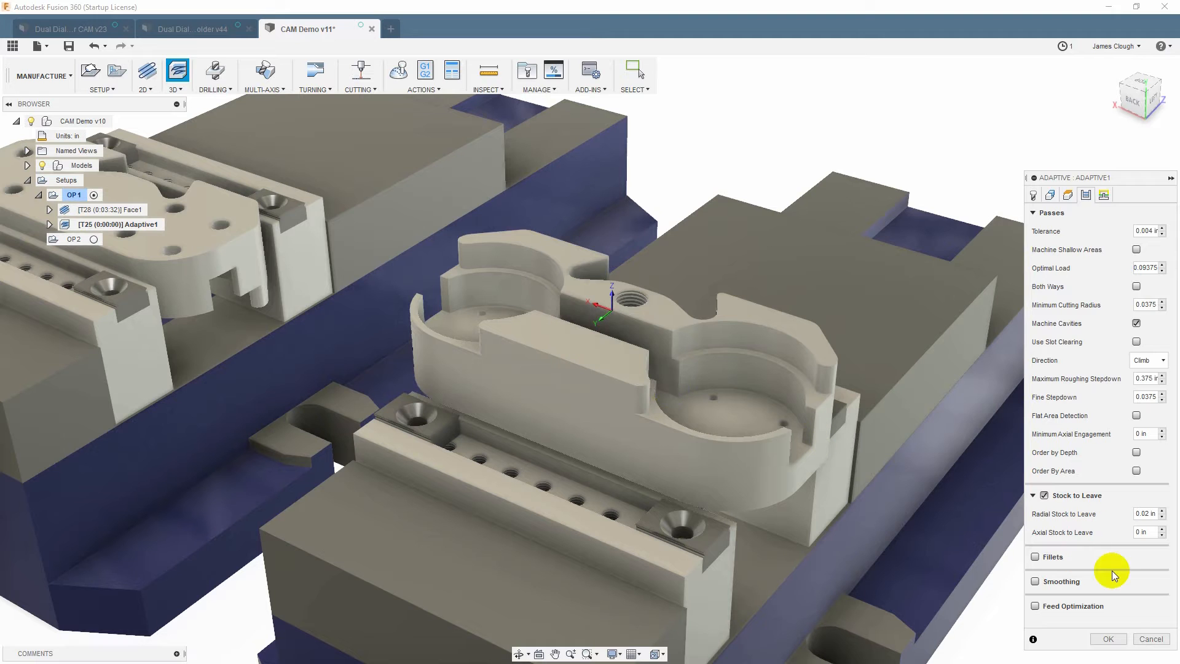
{"action": "left_click", "coordinate": [1107, 644]}
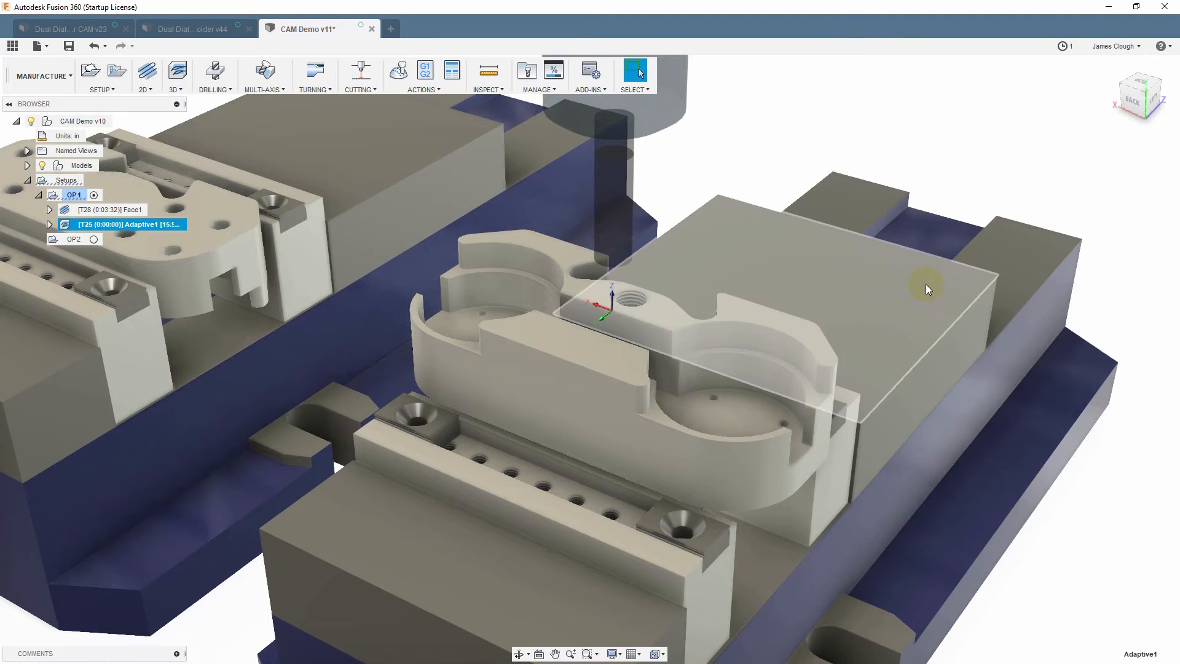
- Create a derived 3D Adaptive Clearing operation from the existing 3/8" adaptive toolpath in OP1
{"action": "middle_click_drag", "start_coordinate": [823, 402], "coordinate": [768, 368], "text": "shift"}
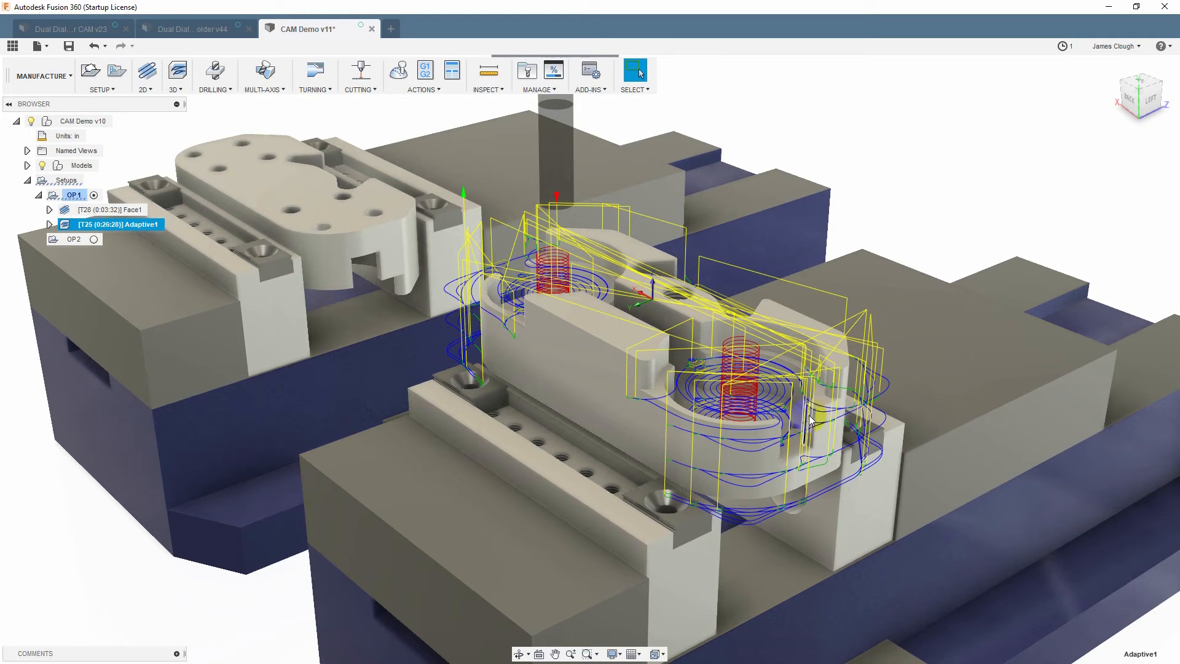
{"action": "middle_click_drag", "start_coordinate": [814, 394], "coordinate": [769, 389], "text": "shift"}
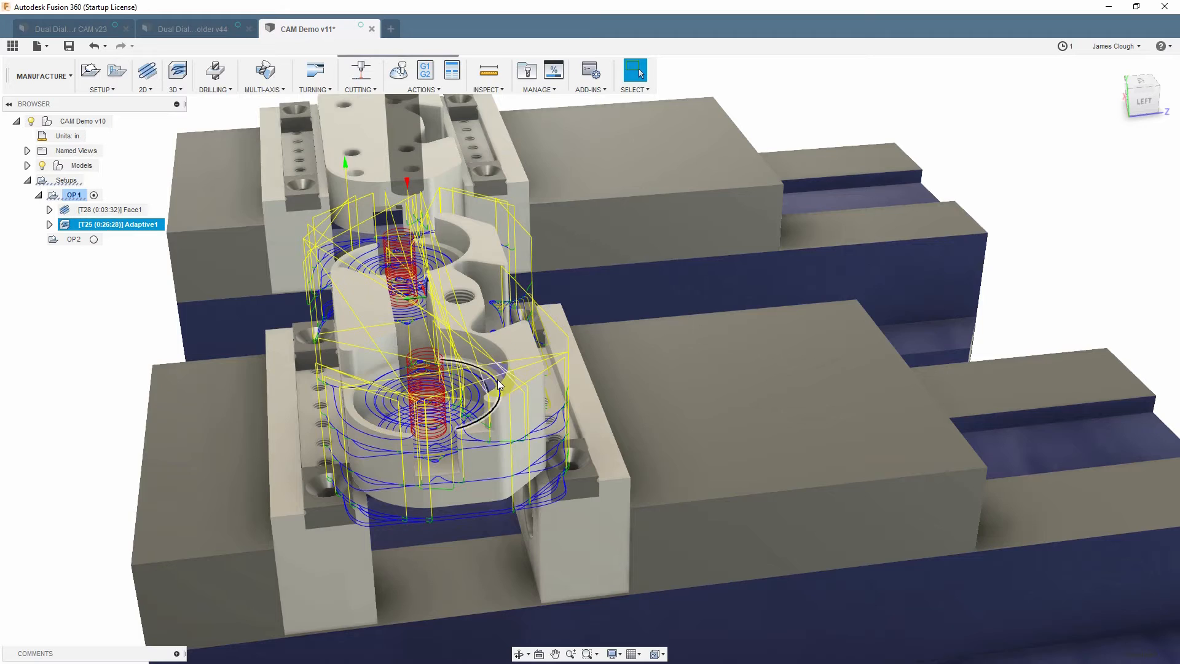
{"action": "middle_click_drag", "start_coordinate": [549, 421], "coordinate": [690, 349], "text": "shift"}
{"action": "middle_click_drag", "start_coordinate": [752, 334], "coordinate": [770, 332], "text": "shift"}
{"action": "middle_click_drag", "start_coordinate": [748, 229], "coordinate": [595, 350]}
{"action": "scroll", "coordinate": [596, 312], "scroll_direction": "up", "scroll_amount": 3}
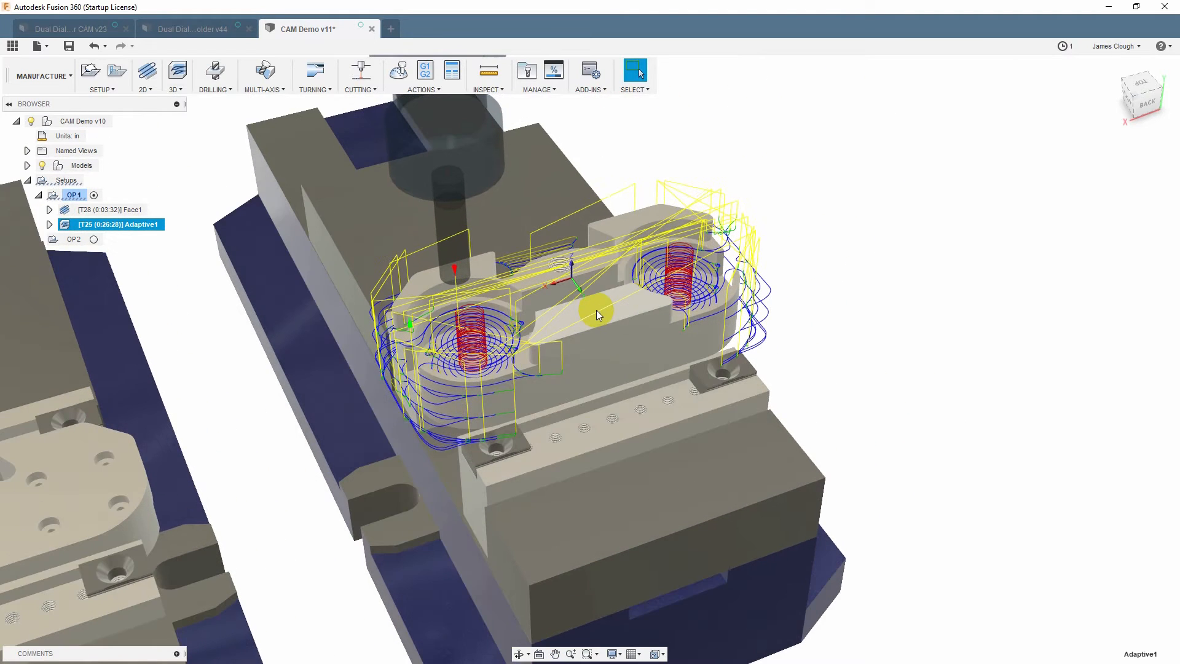
{"action": "right_click", "coordinate": [102, 227]}
{"action": "mouse_move", "coordinate": [211, 423]}
{"action": "mouse_move", "coordinate": [249, 426]}
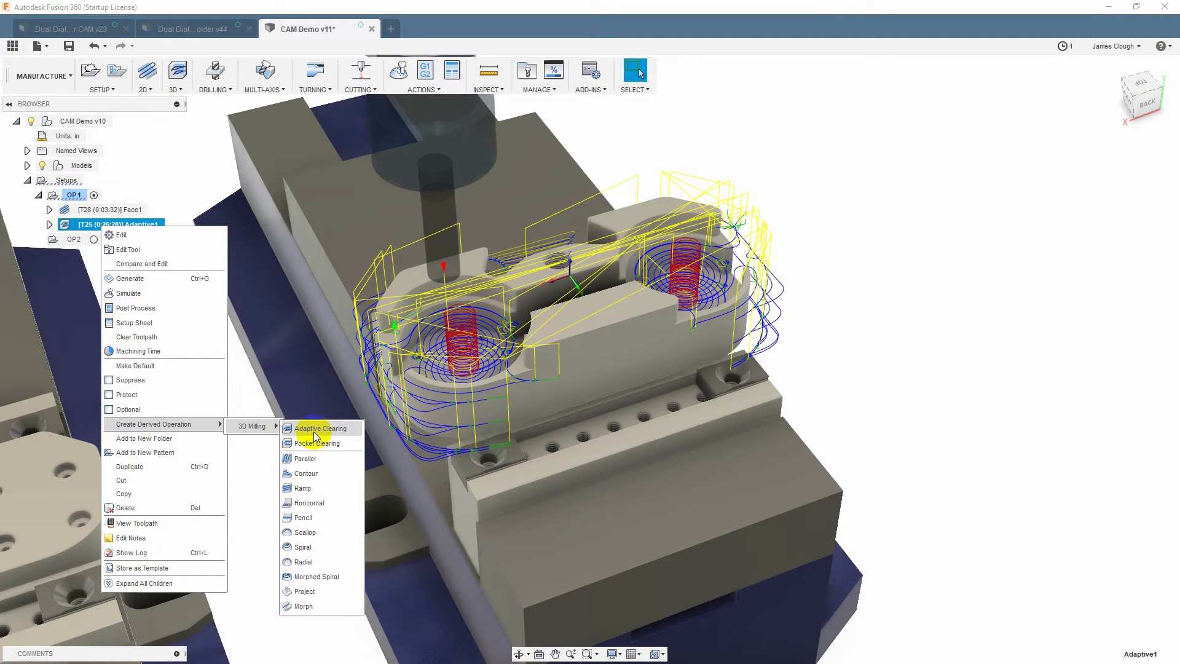
{"action": "left_click", "coordinate": [311, 430]}
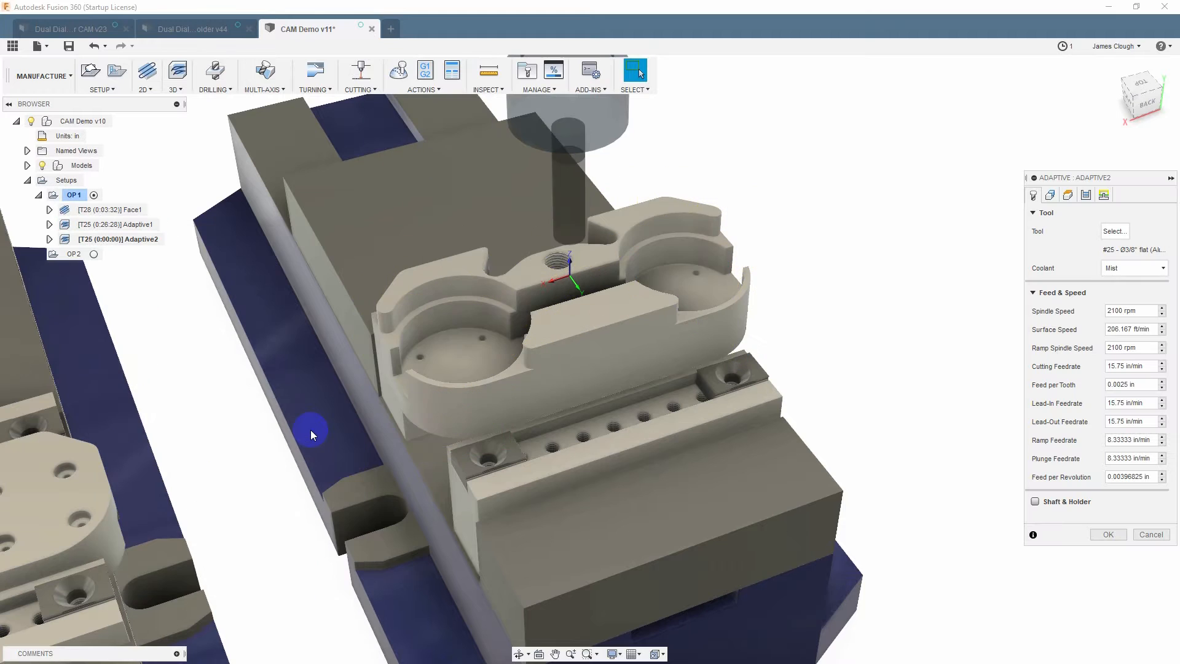
- Assign tool 15, the 1/4" flat 3-Flute Alu-Power, set the rest machining source to previous operations, and generate the derived toolpath
{"action": "left_click", "coordinate": [1114, 231]}
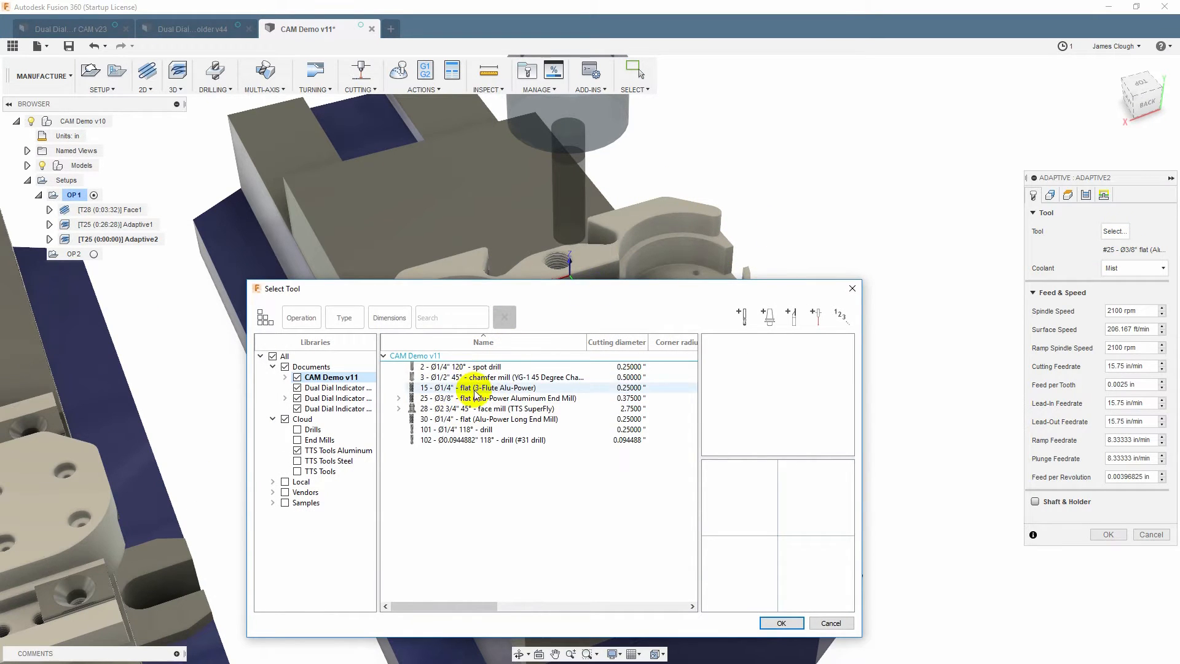
{"action": "left_click", "coordinate": [476, 388]}
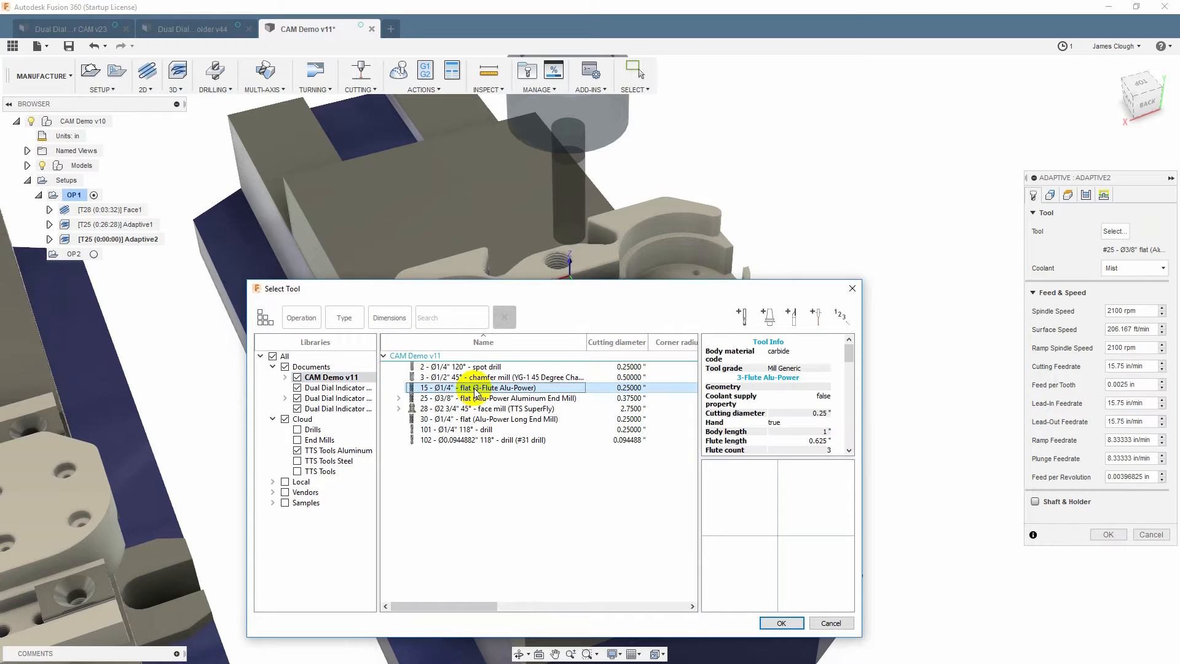
{"action": "left_click", "coordinate": [781, 623]}
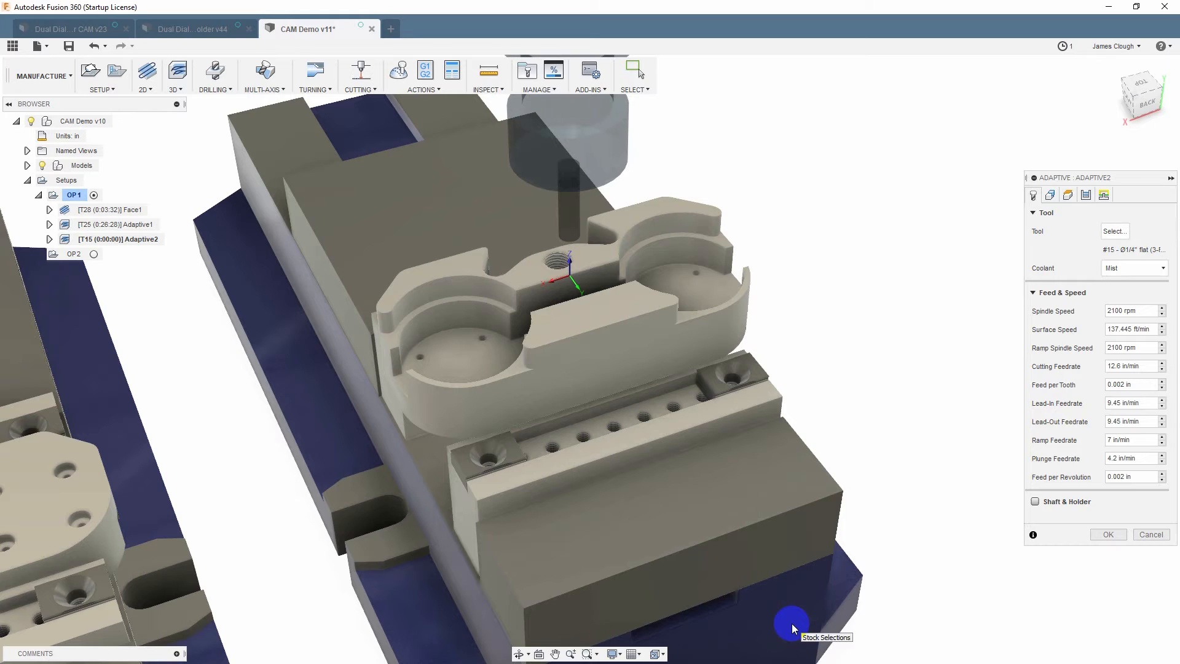
{"action": "left_click", "coordinate": [1049, 195]}
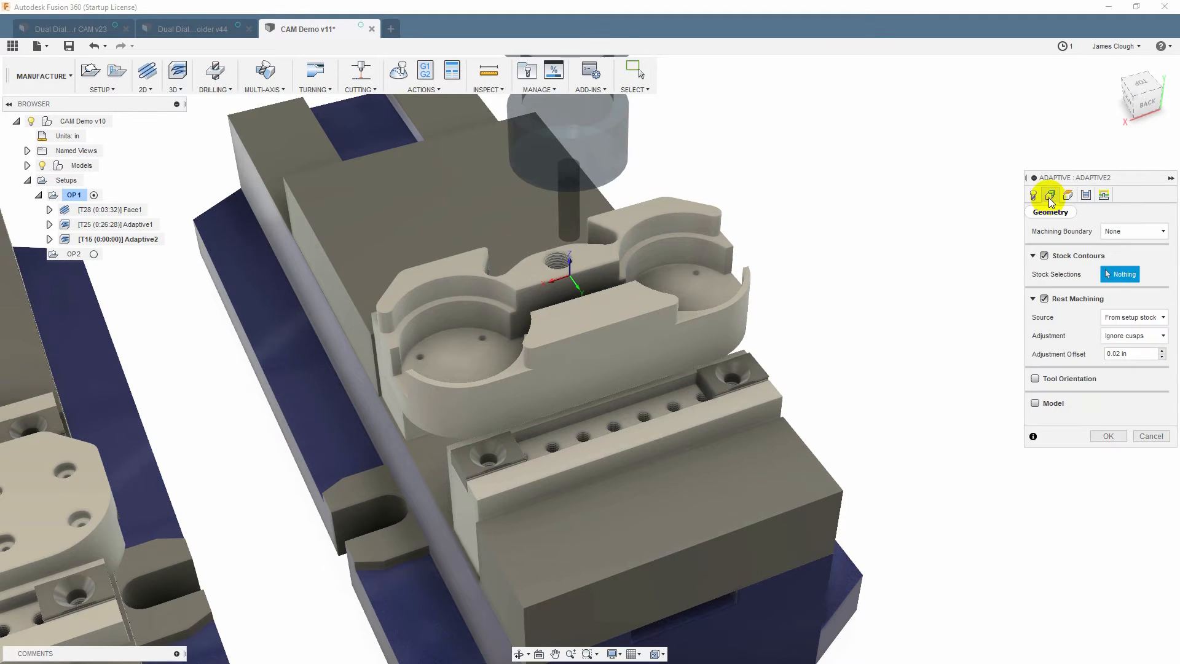
{"action": "left_click", "coordinate": [1134, 317]}
{"action": "left_click", "coordinate": [1120, 335]}
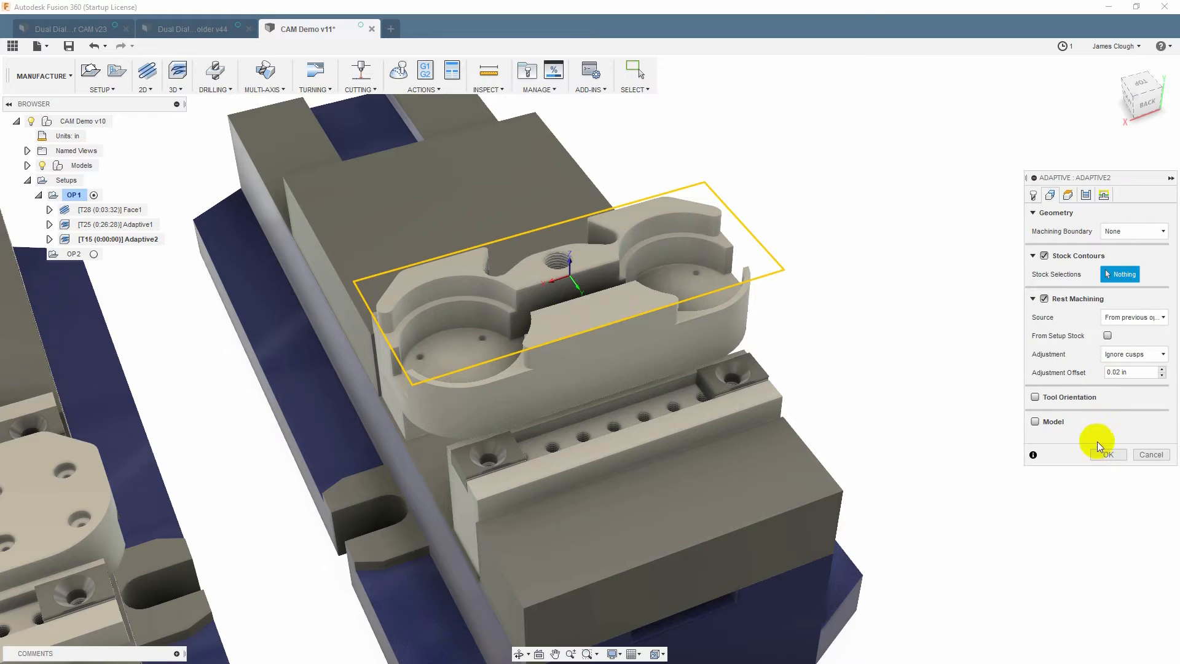
{"action": "left_click", "coordinate": [1106, 455]}
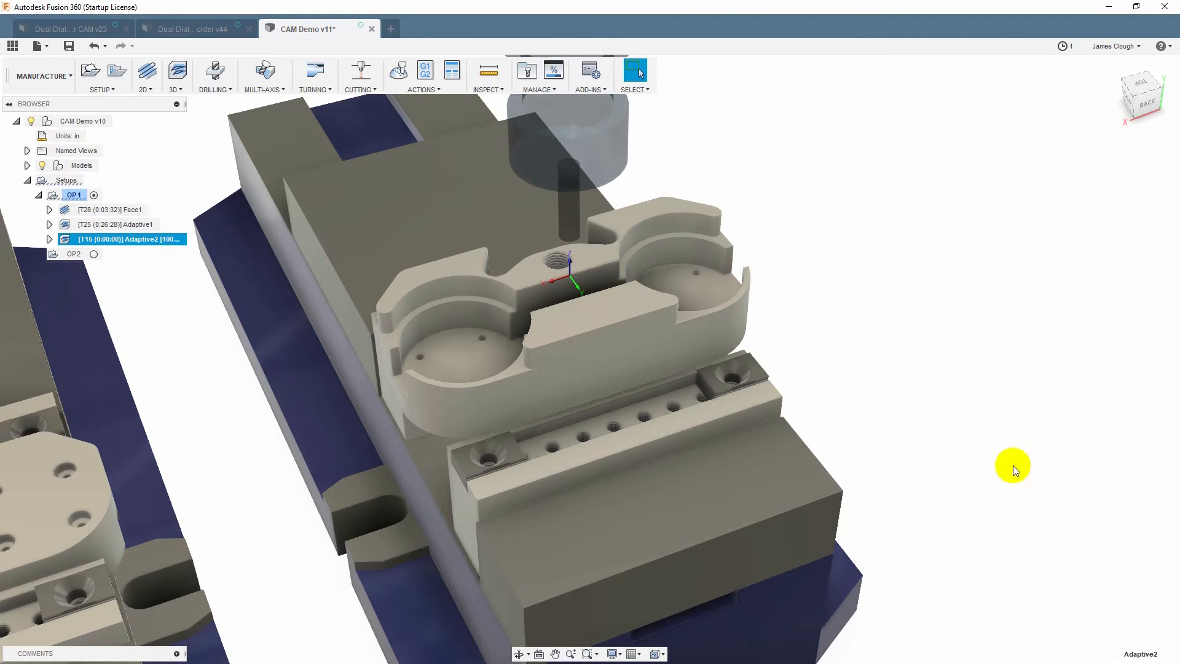
- Compare the 3/8" and 1/4" adaptive clearing toolpaths around the holder from several angles
{"action": "middle_click_drag", "start_coordinate": [903, 255], "coordinate": [781, 295], "text": "shift"}
{"action": "middle_click_drag", "start_coordinate": [780, 295], "coordinate": [608, 394]}
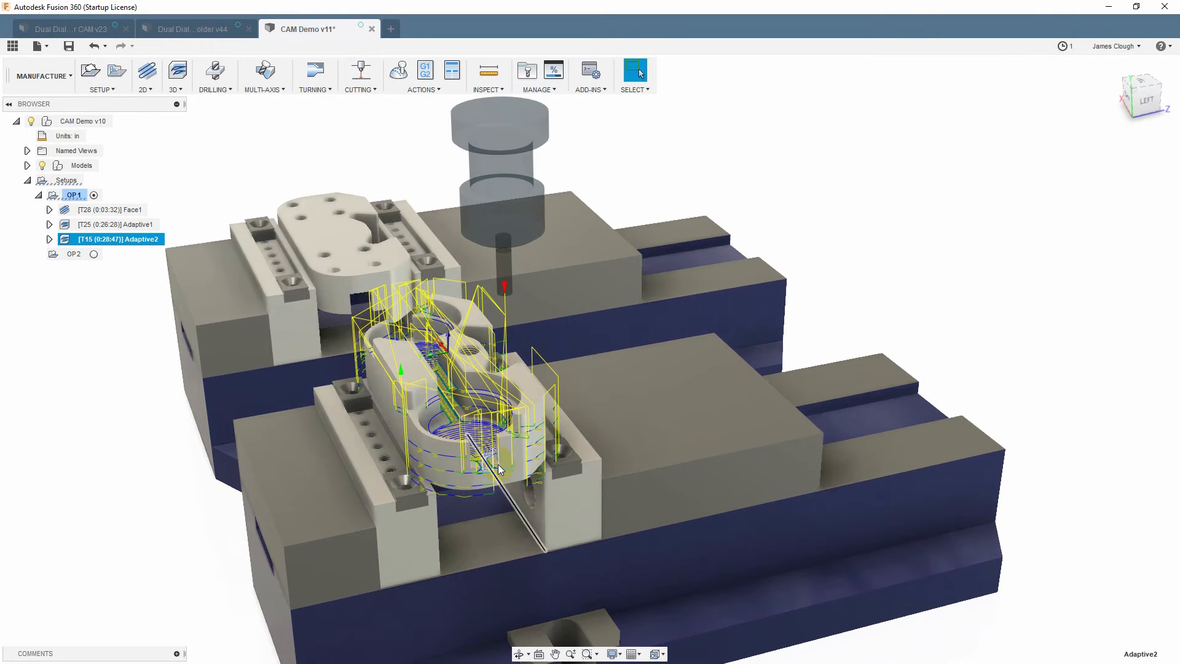
{"action": "middle_click_drag", "start_coordinate": [478, 462], "coordinate": [615, 449], "text": "shift"}
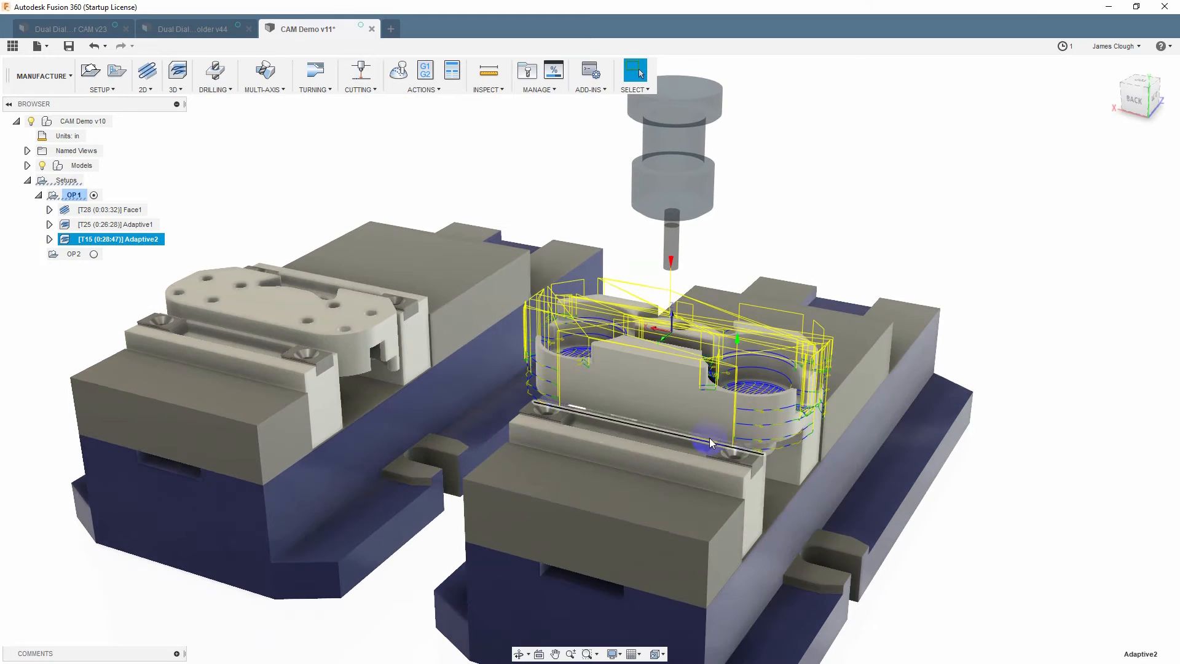
{"action": "scroll", "coordinate": [703, 397], "scroll_direction": "up", "scroll_amount": 5}
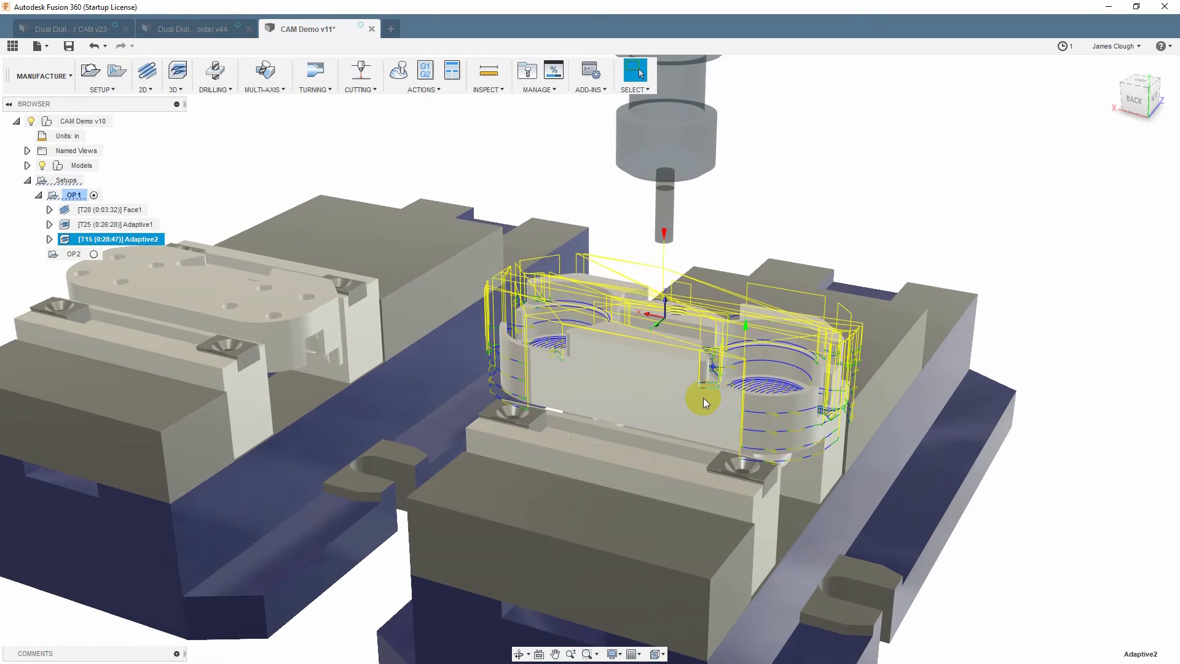
{"action": "mouse_move", "coordinate": [648, 402]}
{"action": "middle_mouse_down", "text": "shift"}
{"action": "mouse_move", "coordinate": [713, 403]}
{"action": "mouse_move", "coordinate": [664, 409]}
{"action": "middle_mouse_up", "text": "shift"}
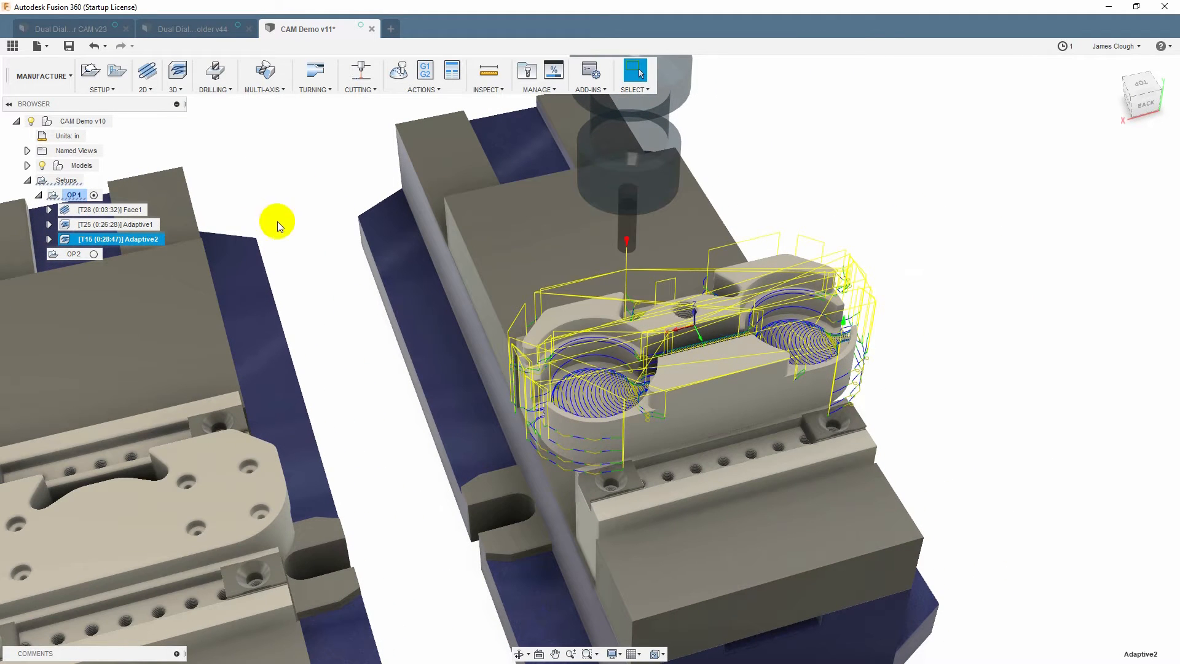
{"action": "left_click", "coordinate": [109, 226]}
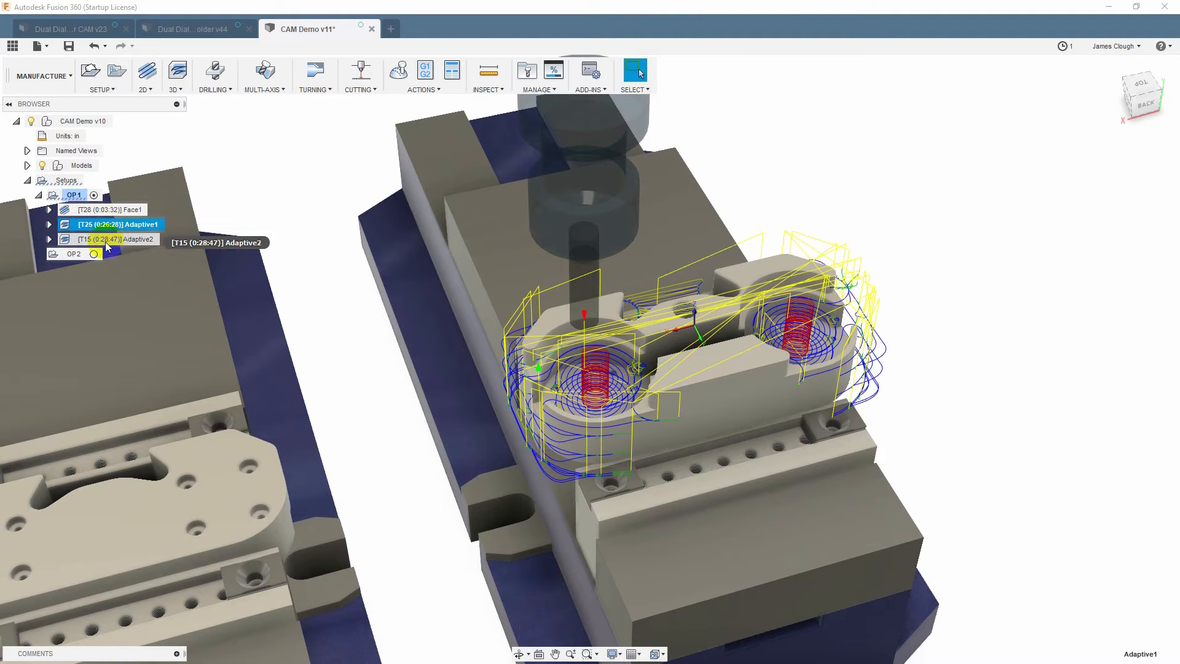
{"action": "left_click", "coordinate": [107, 240]}
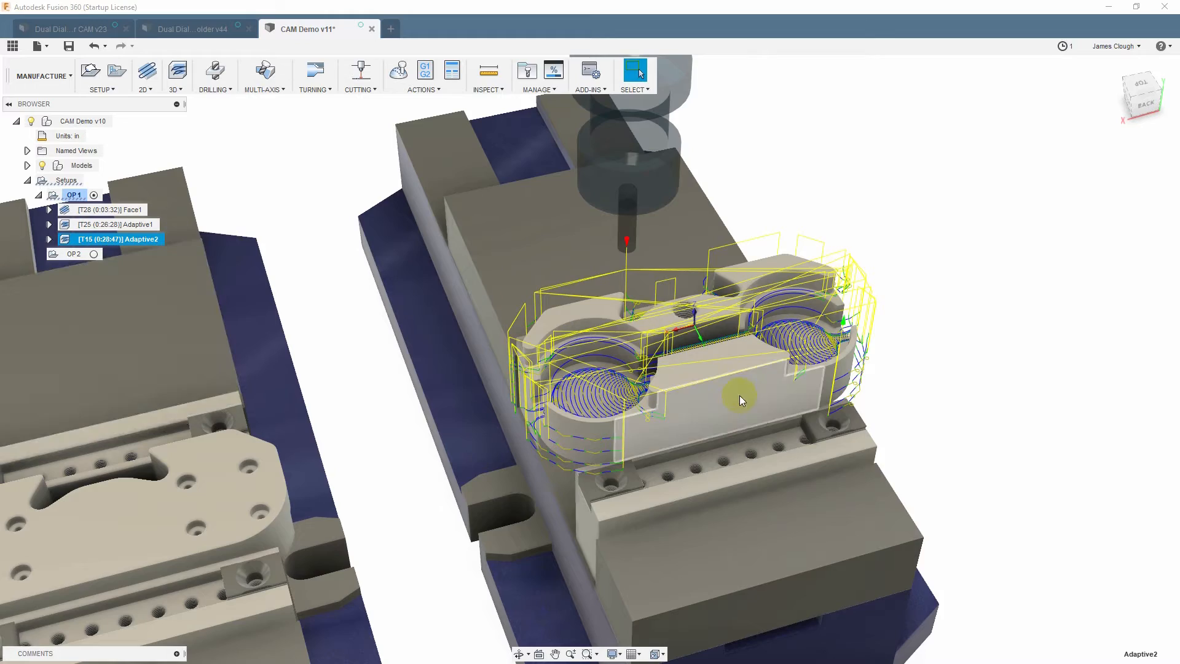
{"action": "mouse_move", "coordinate": [740, 396]}
{"action": "middle_mouse_down", "text": "shift"}
{"action": "mouse_move", "coordinate": [748, 369]}
{"action": "mouse_move", "coordinate": [650, 389]}
{"action": "mouse_move", "coordinate": [590, 376]}
{"action": "mouse_move", "coordinate": [730, 397]}
{"action": "middle_mouse_up", "text": "shift"}
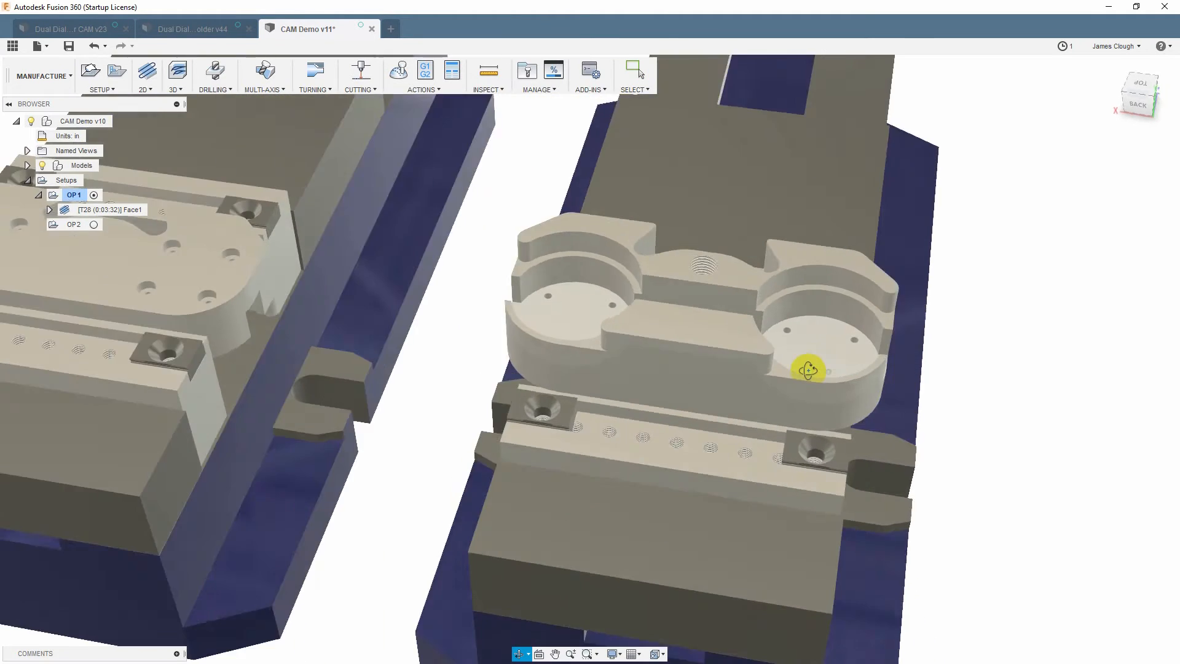
{"action": "middle_click_drag", "start_coordinate": [809, 369], "coordinate": [820, 293], "text": "shift"}
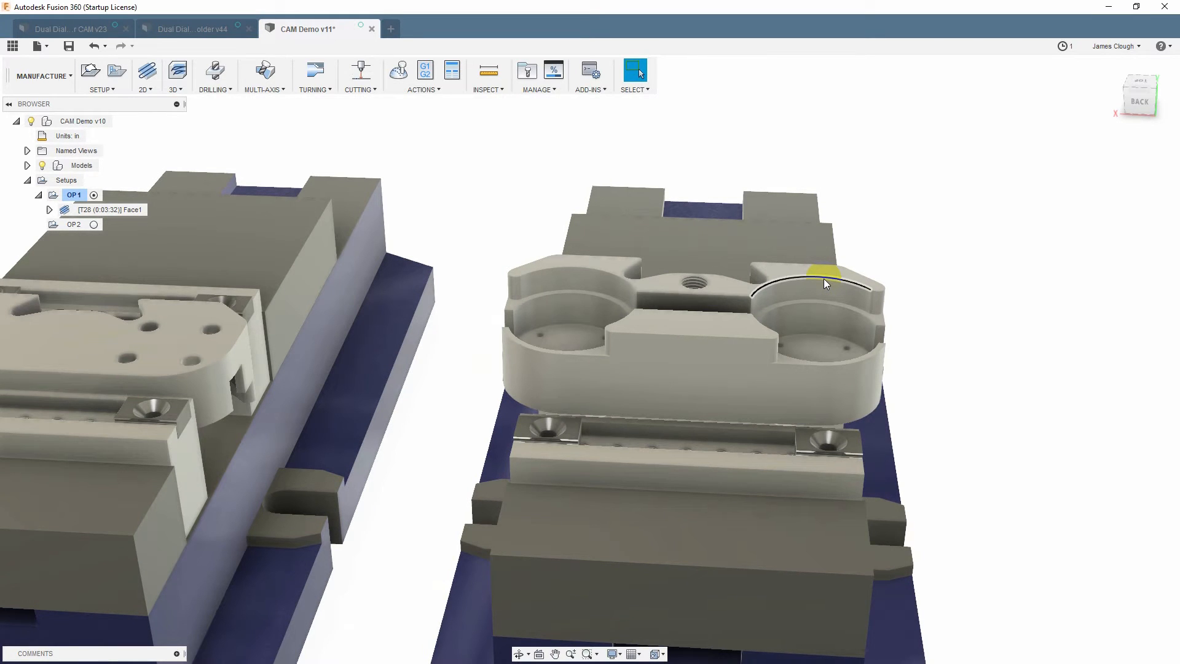
{"action": "left_click", "coordinate": [876, 319]}
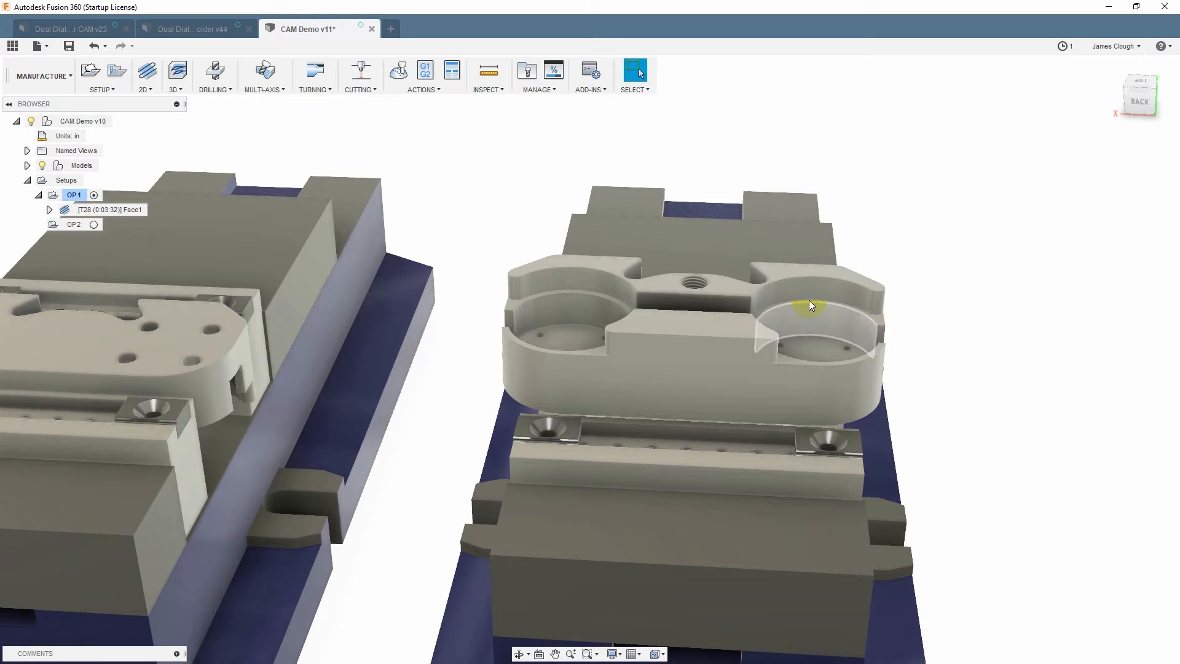
{"action": "left_click", "coordinate": [814, 334]}
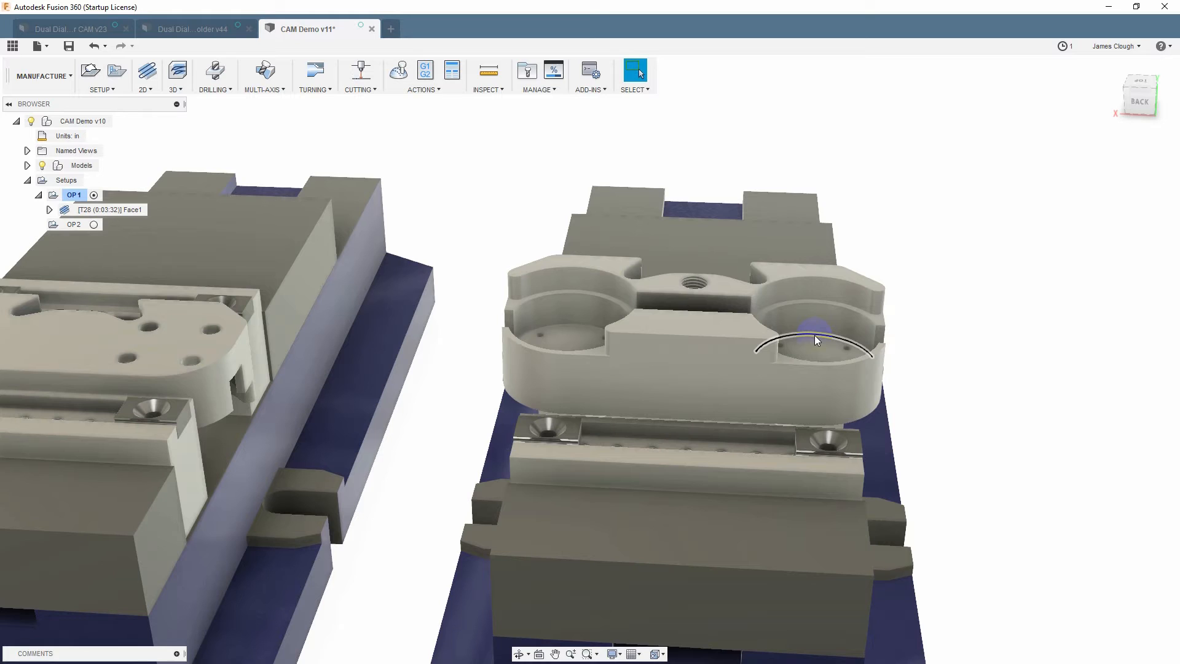
{"action": "left_click", "coordinate": [814, 336]}
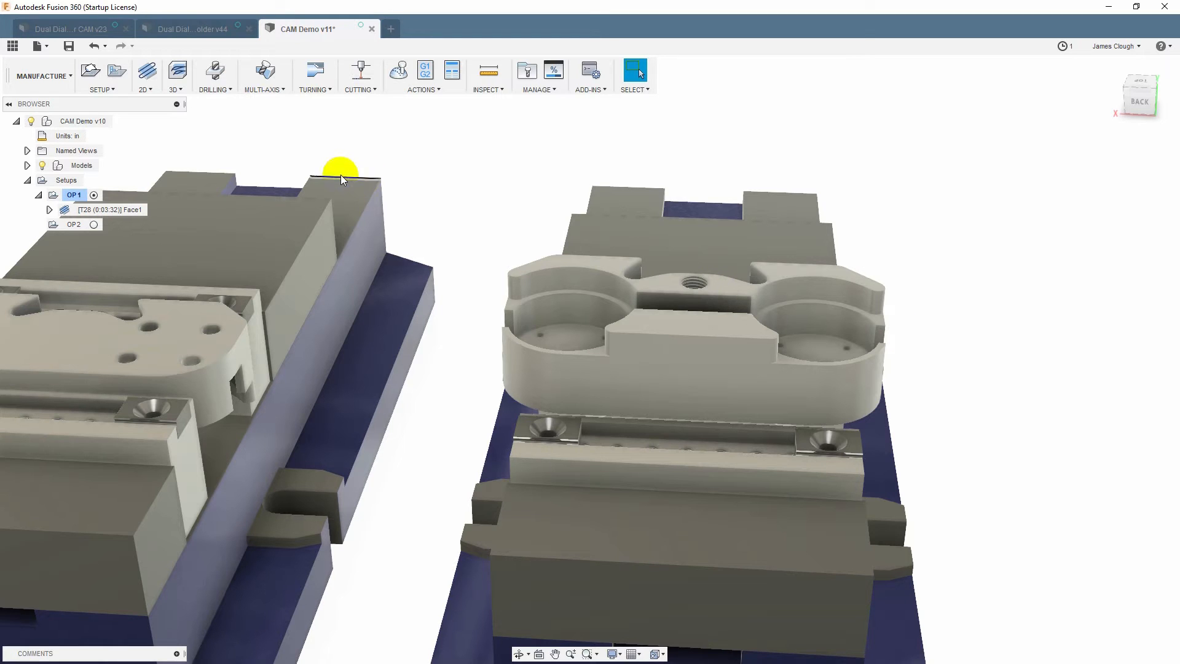
- Start a 2D Adaptive Clearing operation in OP1 with tool 25, the 3/8" flat Alu-Power Aluminum End Mill
{"action": "left_click", "coordinate": [145, 91]}
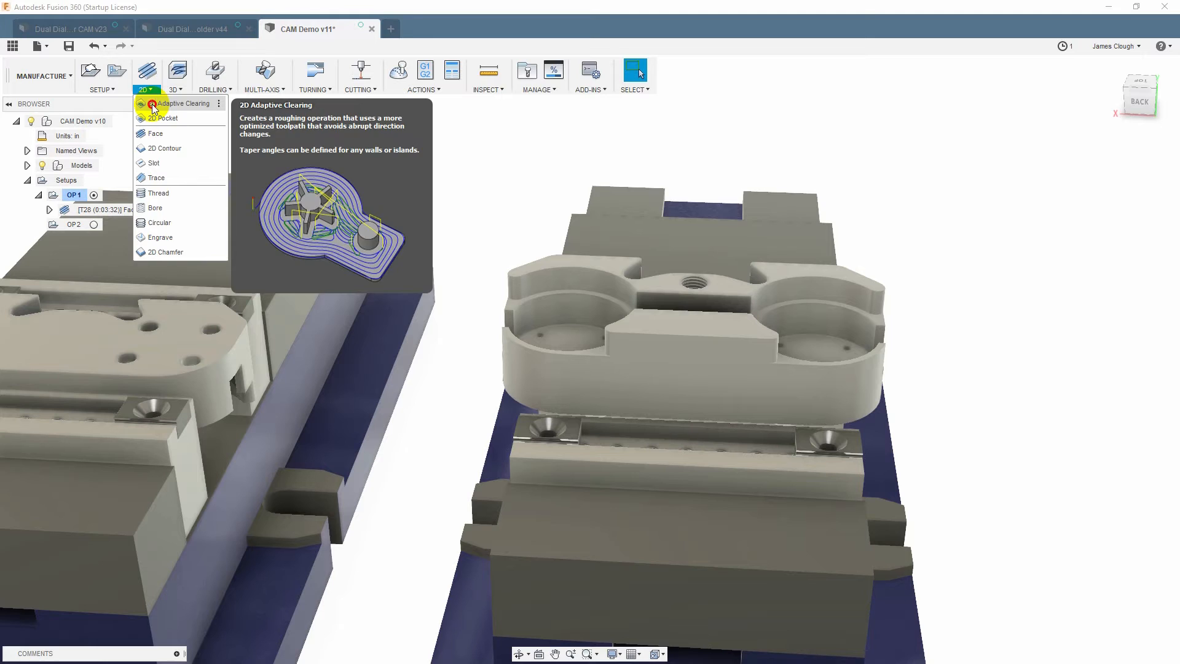
{"action": "left_click", "coordinate": [153, 104]}
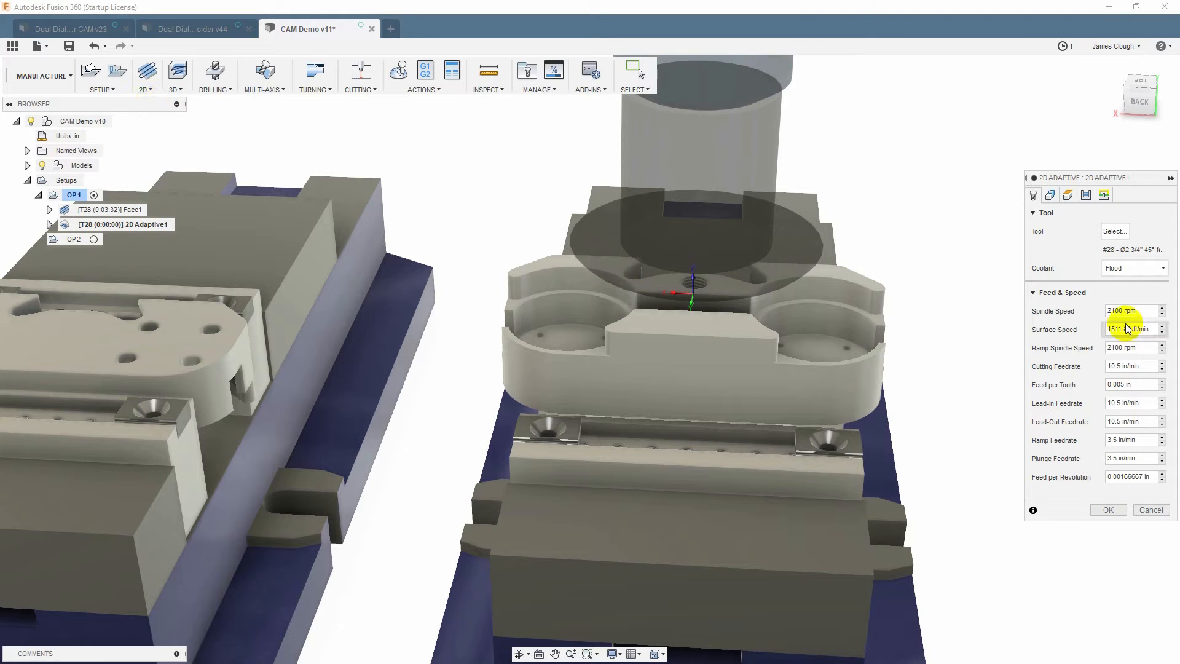
{"action": "left_click", "coordinate": [1113, 231]}
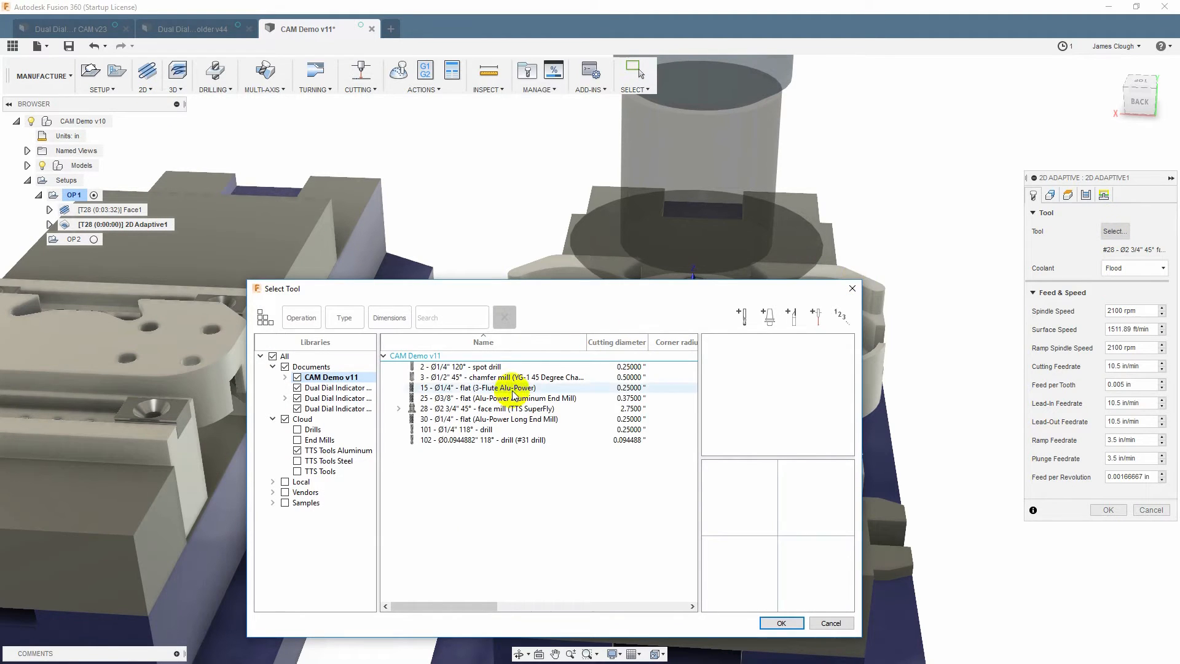
{"action": "left_click", "coordinate": [492, 400]}
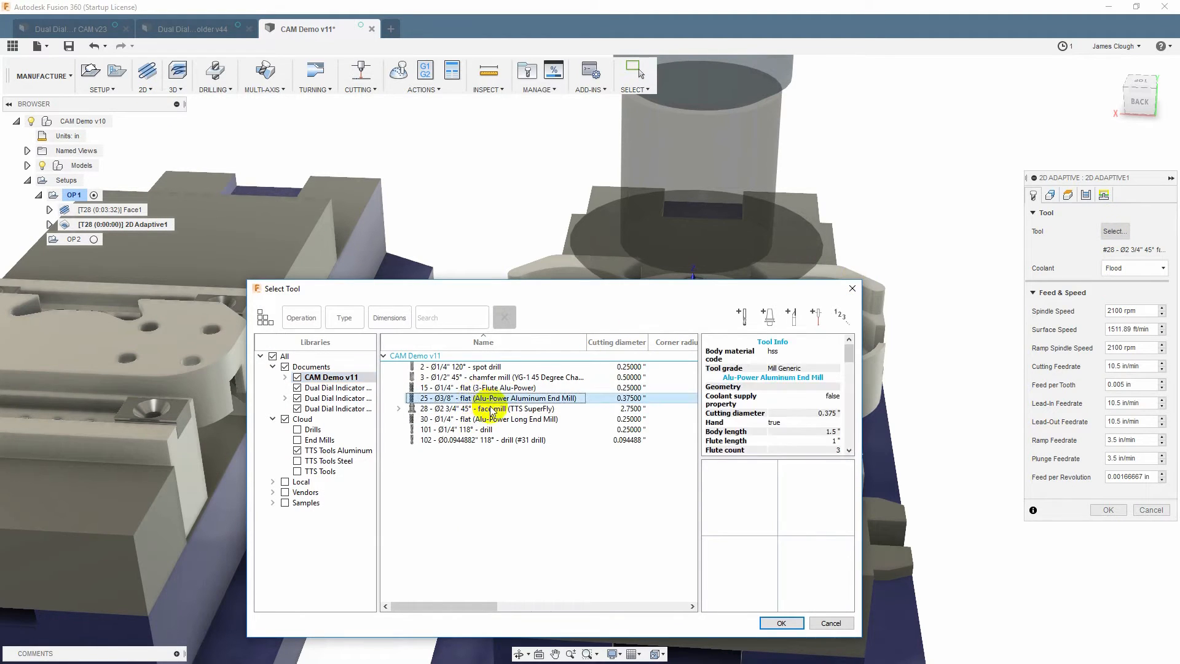
{"action": "left_click", "coordinate": [790, 622]}
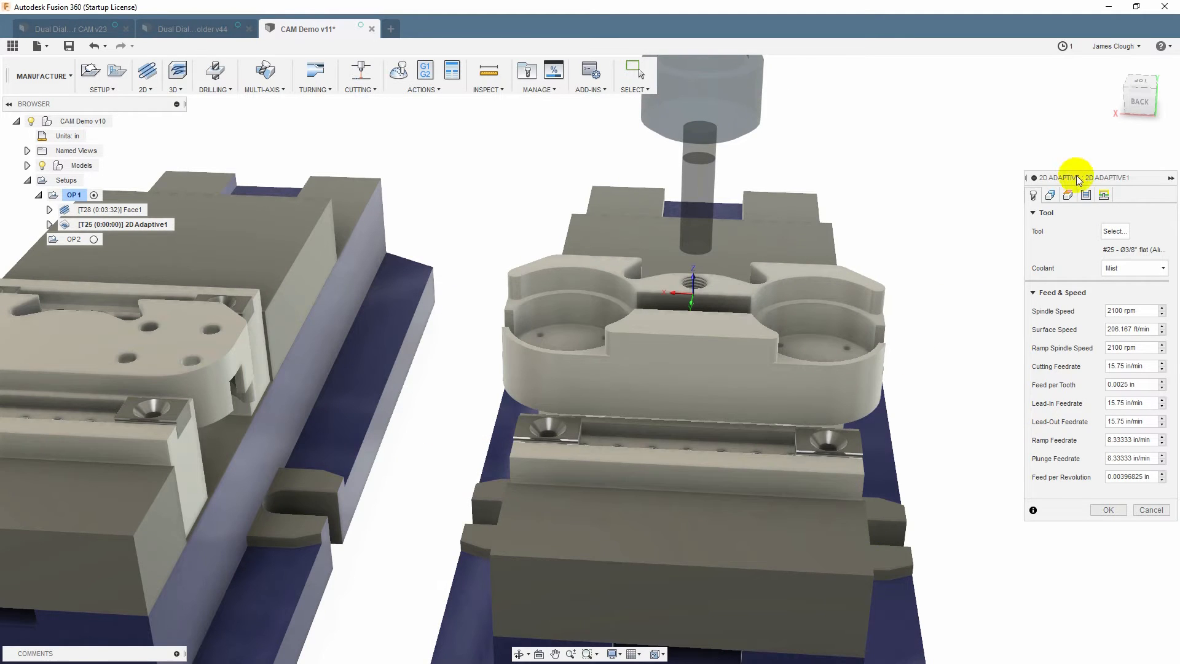
- Set the 2D adaptive's bottom height from a selection, referencing the upper edge of the low front wall beside the round pocket
{"action": "left_click", "coordinate": [1068, 196]}
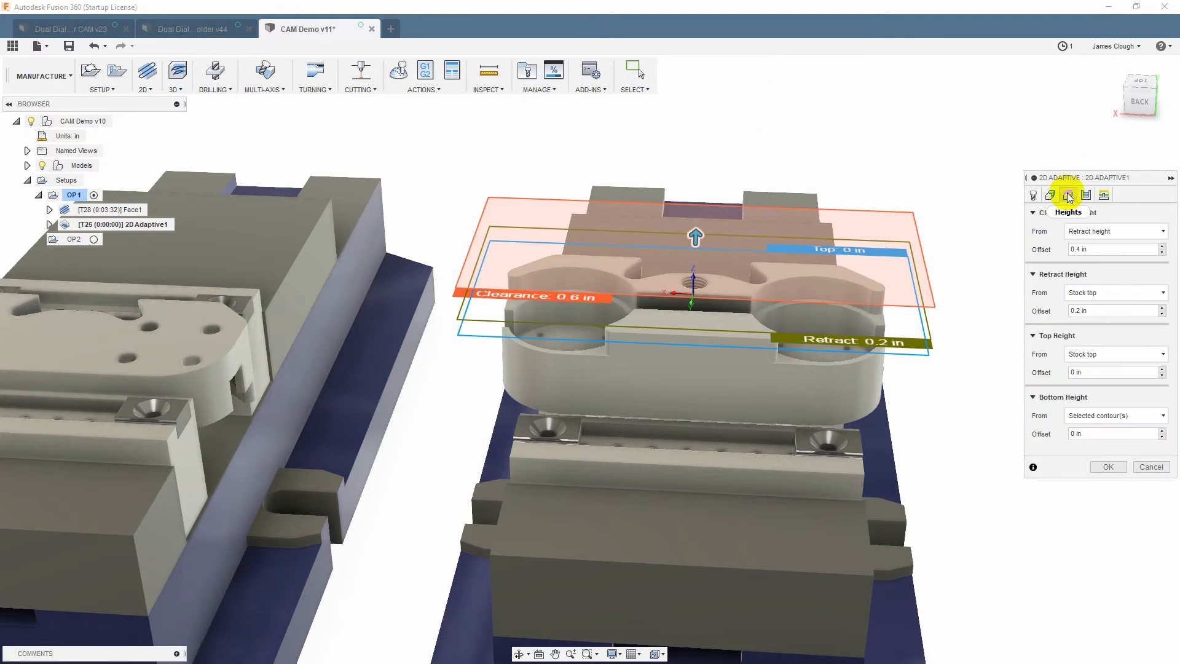
{"action": "left_click", "coordinate": [1082, 418]}
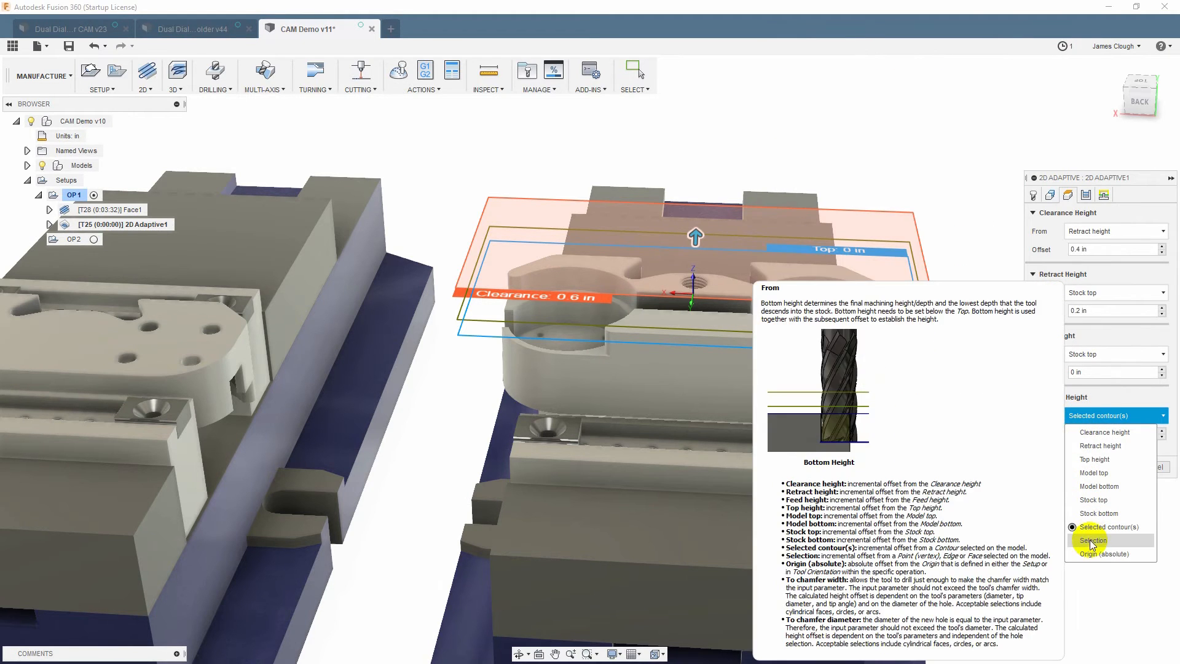
{"action": "left_click", "coordinate": [1092, 541]}
{"action": "left_click", "coordinate": [787, 365]}
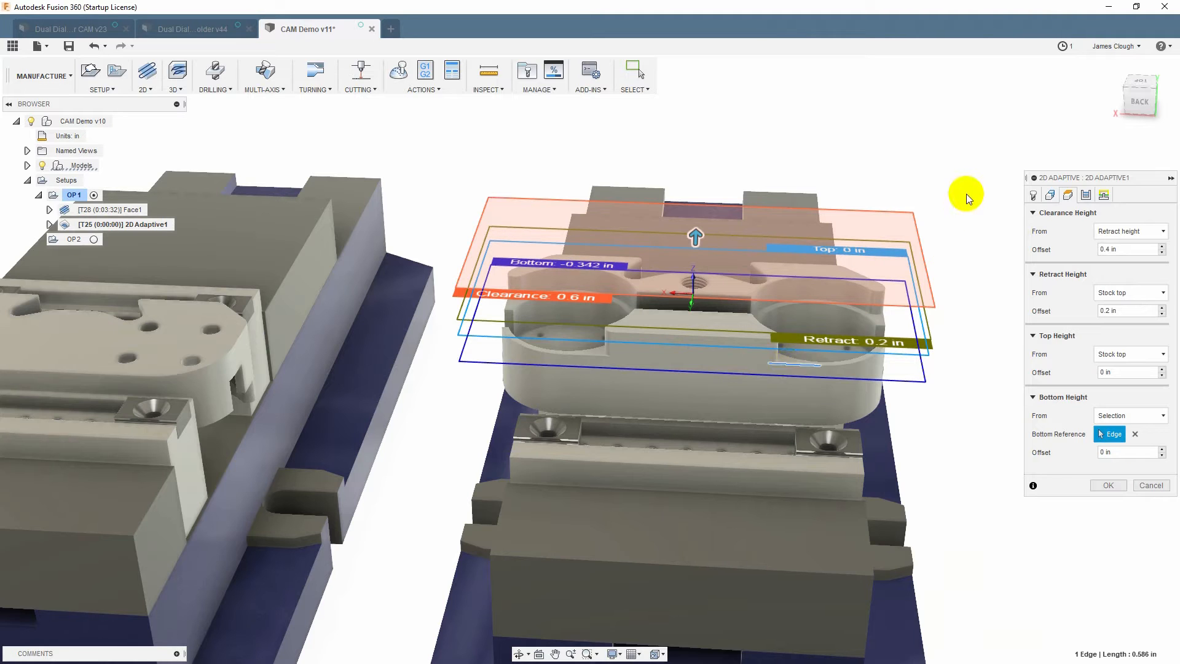
- Select the upper edge chains around the holder's top faces and round pockets as the 2D adaptive's pocket geometry
{"action": "left_click", "coordinate": [1048, 196]}
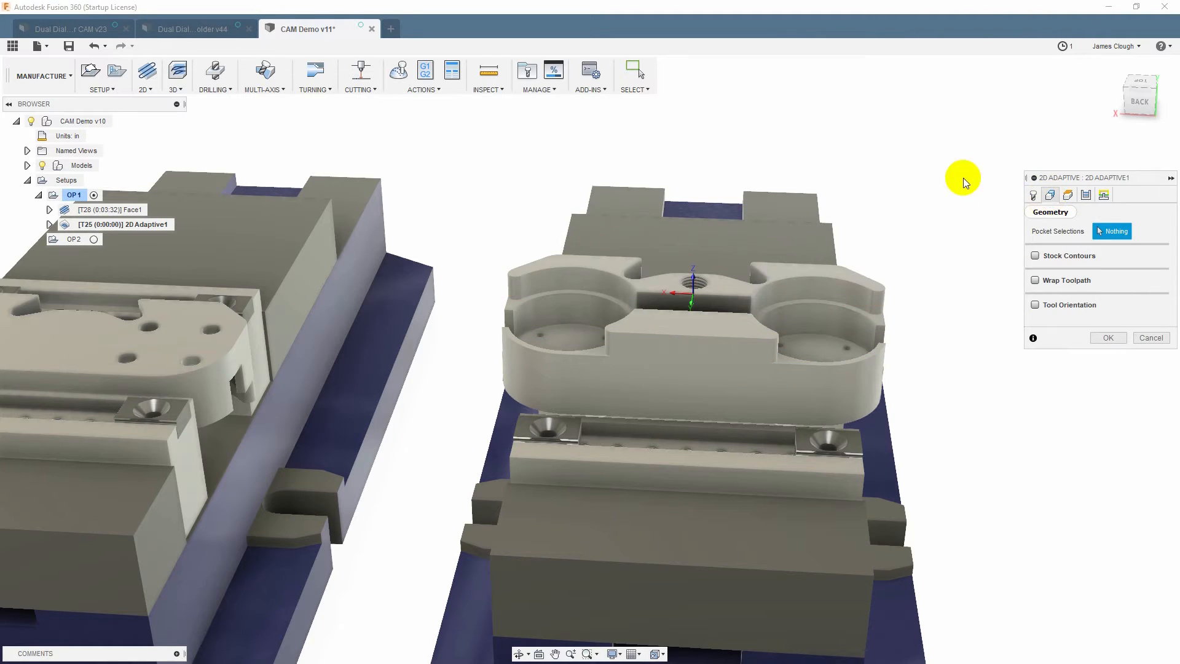
{"action": "left_click", "coordinate": [673, 337]}
{"action": "left_click", "coordinate": [783, 279]}
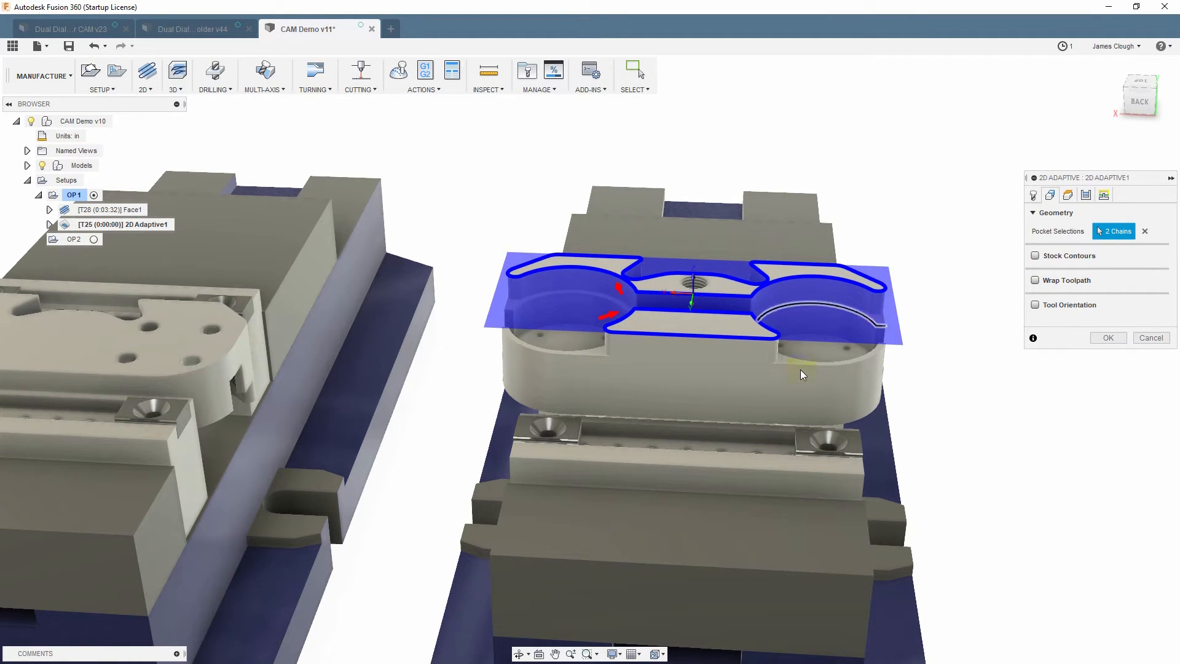
- Set the radial stock to leave to 0.01 in and generate the 2D adaptive toolpath
{"action": "left_click", "coordinate": [1086, 195]}
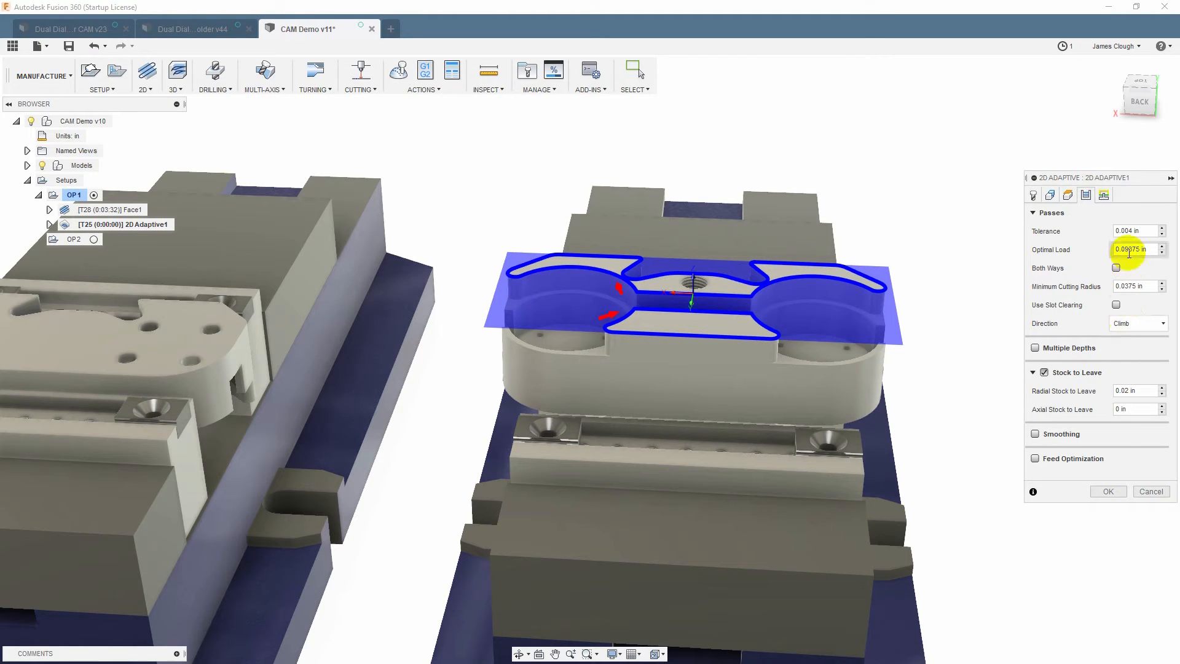
{"action": "left_click", "coordinate": [1130, 389]}
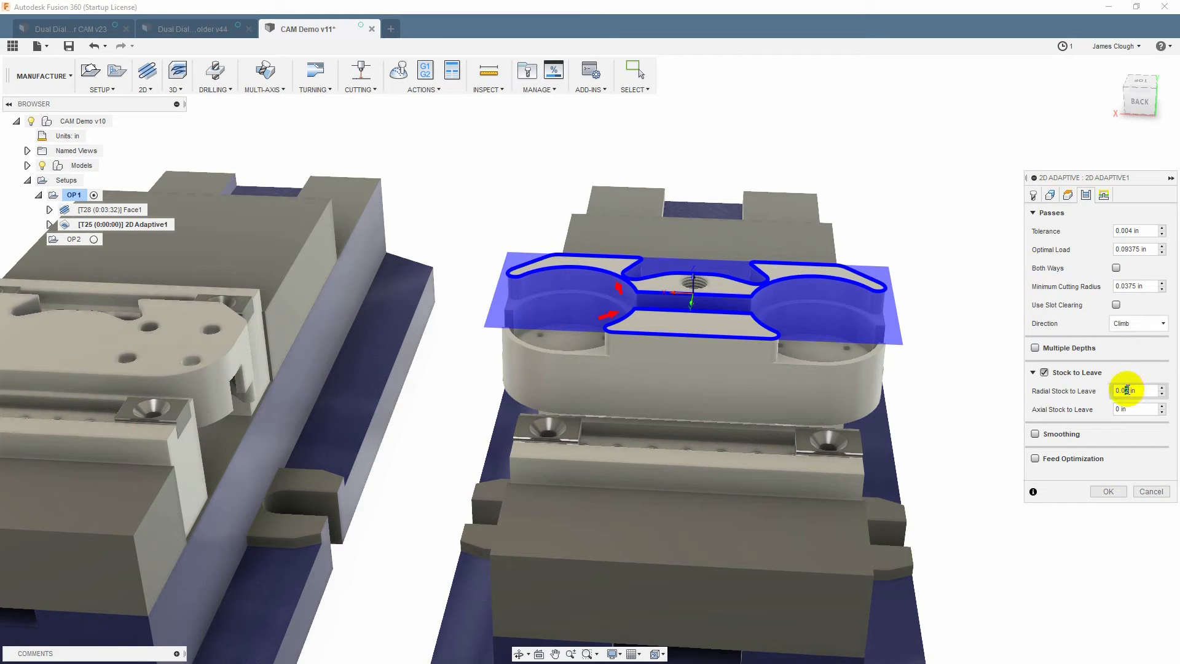
{"action": "type", "text": "1"}
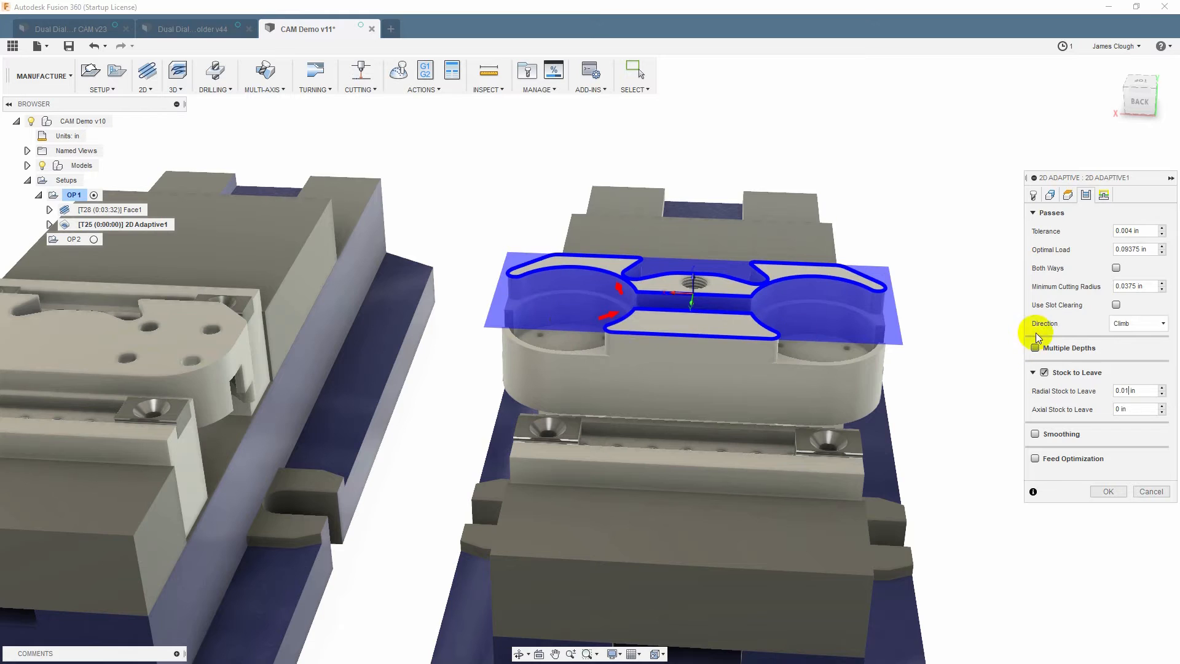
{"action": "left_click", "coordinate": [1108, 491]}
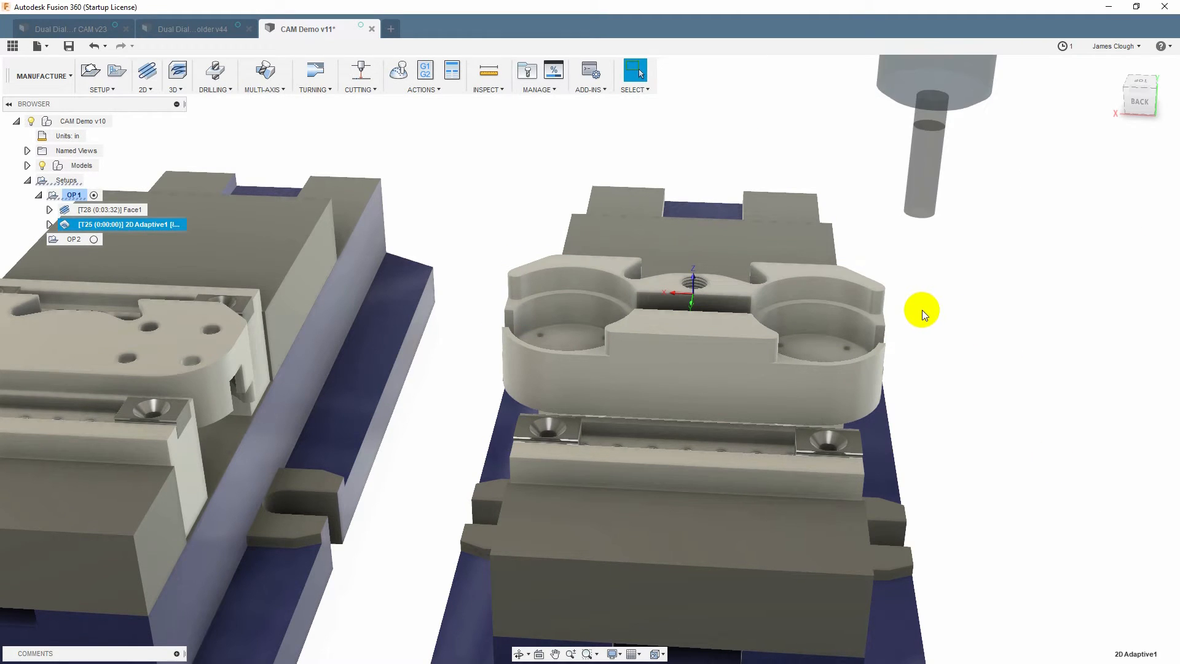
{"action": "middle_click_drag", "start_coordinate": [829, 298], "coordinate": [823, 344], "text": "shift"}
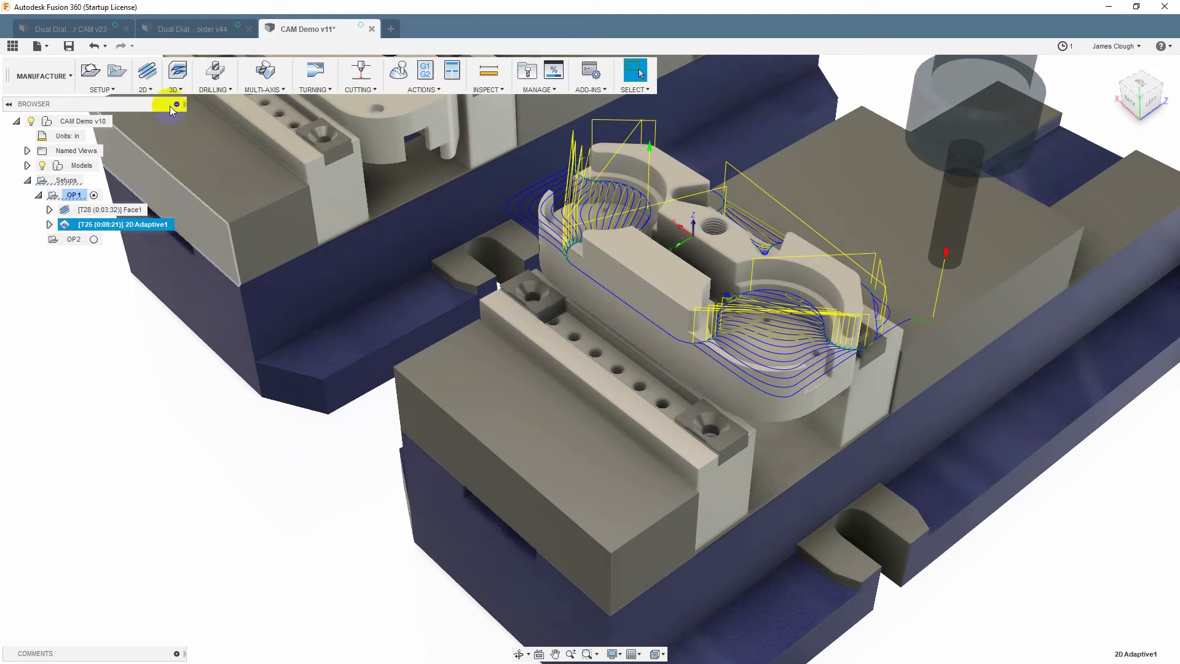
- Start a second 2D Adaptive Clearing operation in OP1 with tool 25, using the holder's lower outer profile as the pocket selection
{"action": "left_click", "coordinate": [143, 91]}
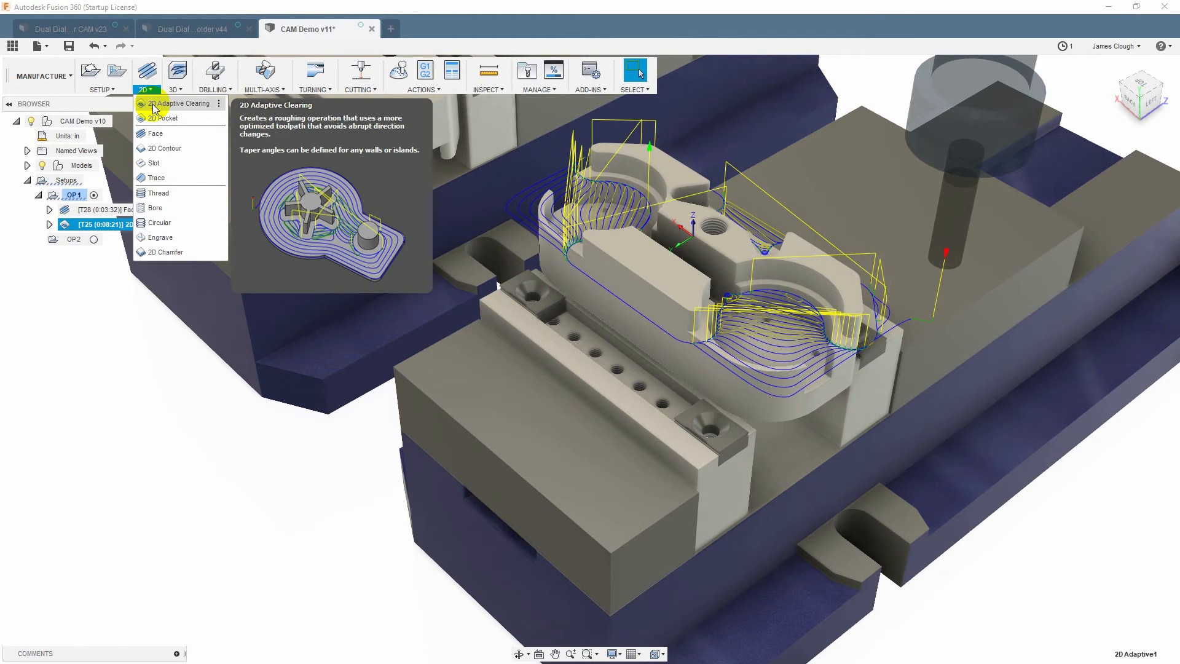
{"action": "left_click", "coordinate": [154, 106]}
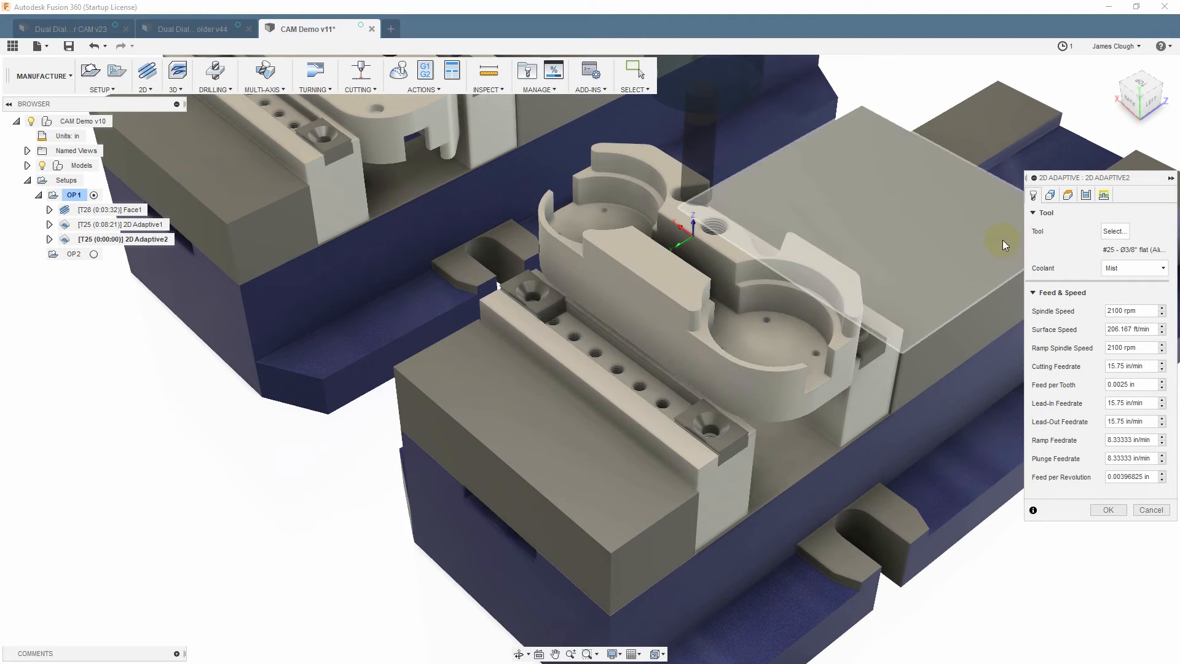
{"action": "left_click", "coordinate": [766, 421]}
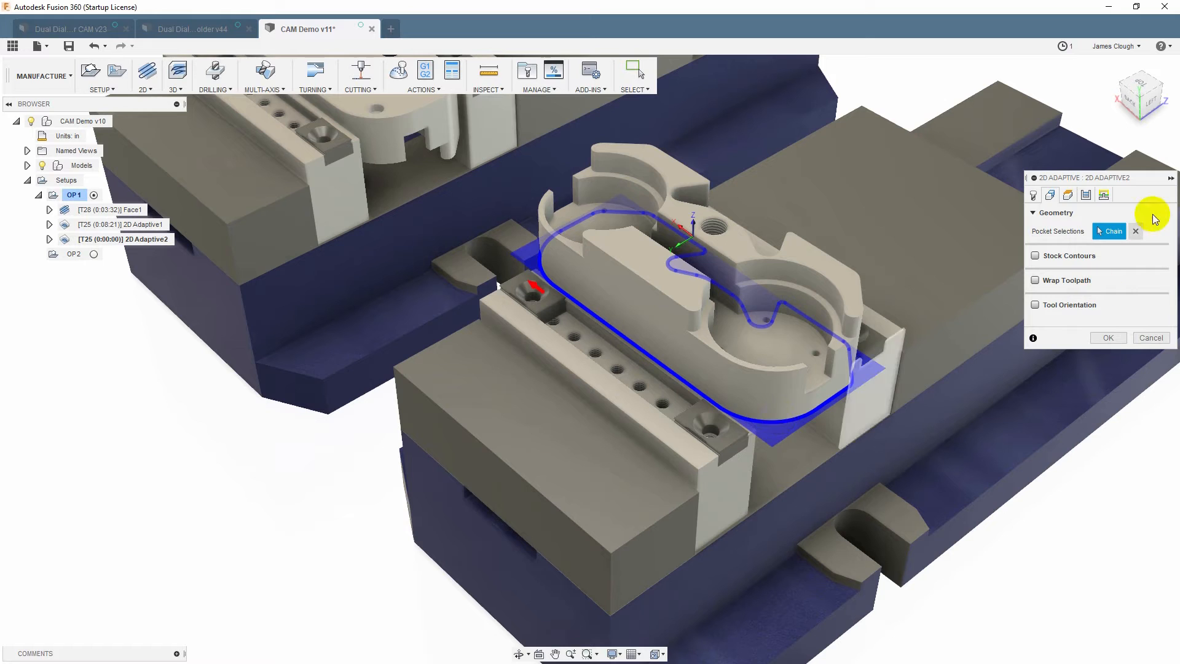
- Set the bottom height offset to -.015 and the top height from a selection, referencing the low front wall's upper edge
{"action": "left_click", "coordinate": [1068, 196]}
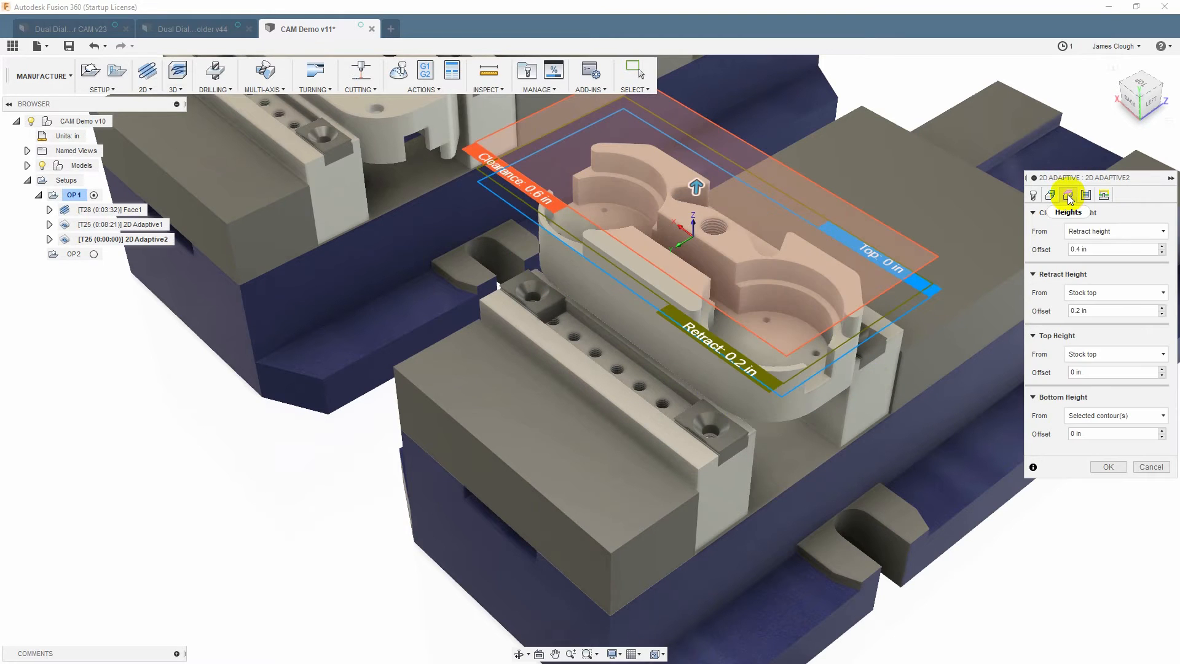
{"action": "left_click_drag", "start_coordinate": [1091, 438], "coordinate": [1065, 436]}
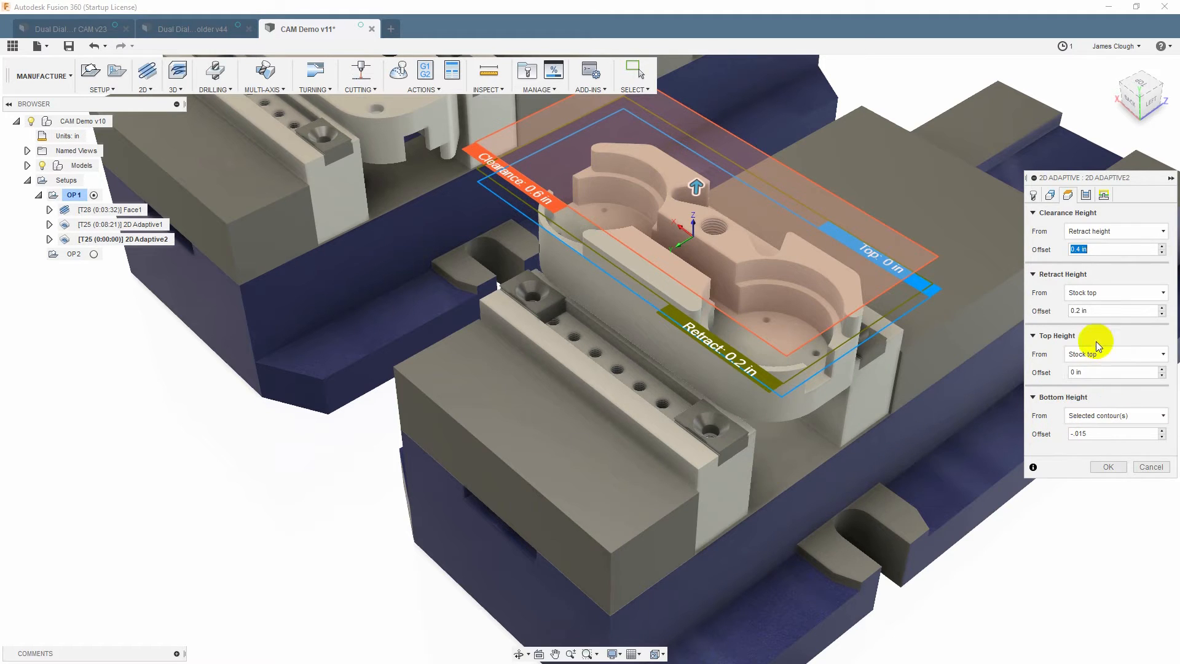
{"action": "left_click", "coordinate": [1106, 355]}
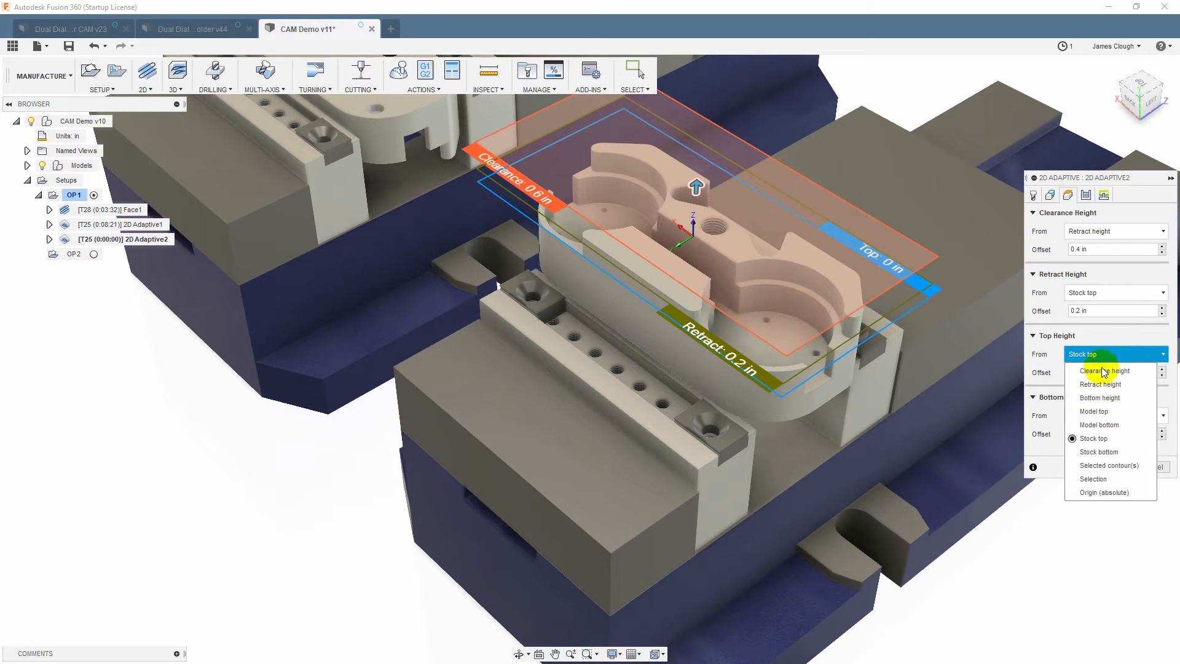
{"action": "left_click", "coordinate": [1100, 477]}
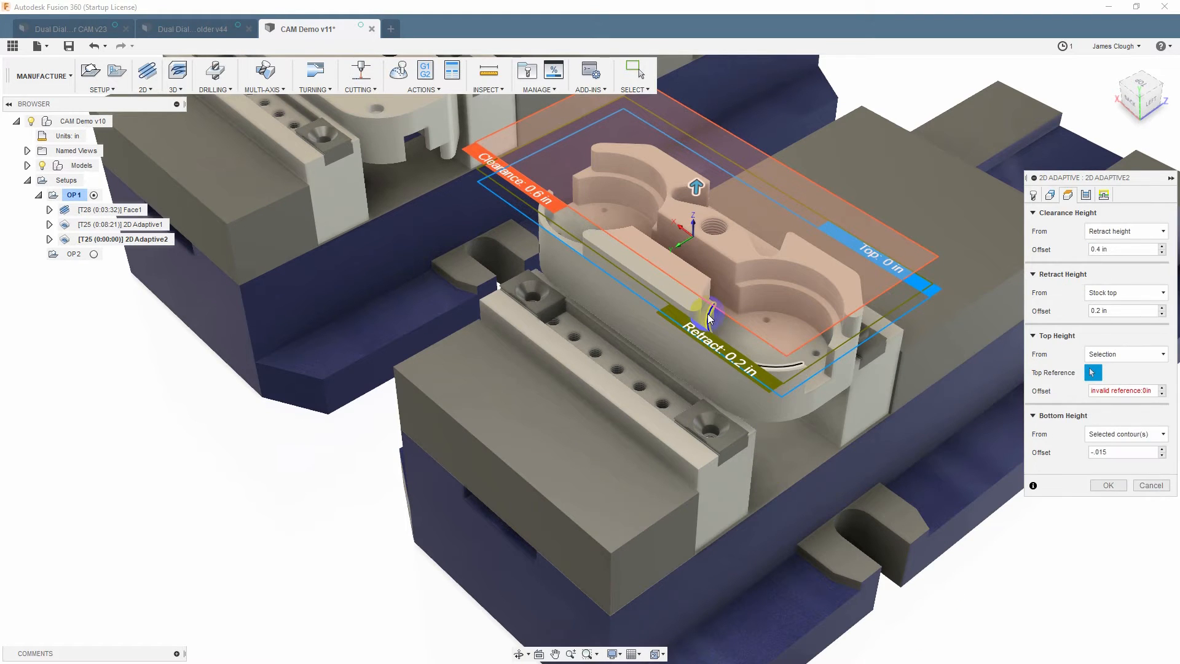
{"action": "left_click", "coordinate": [709, 316]}
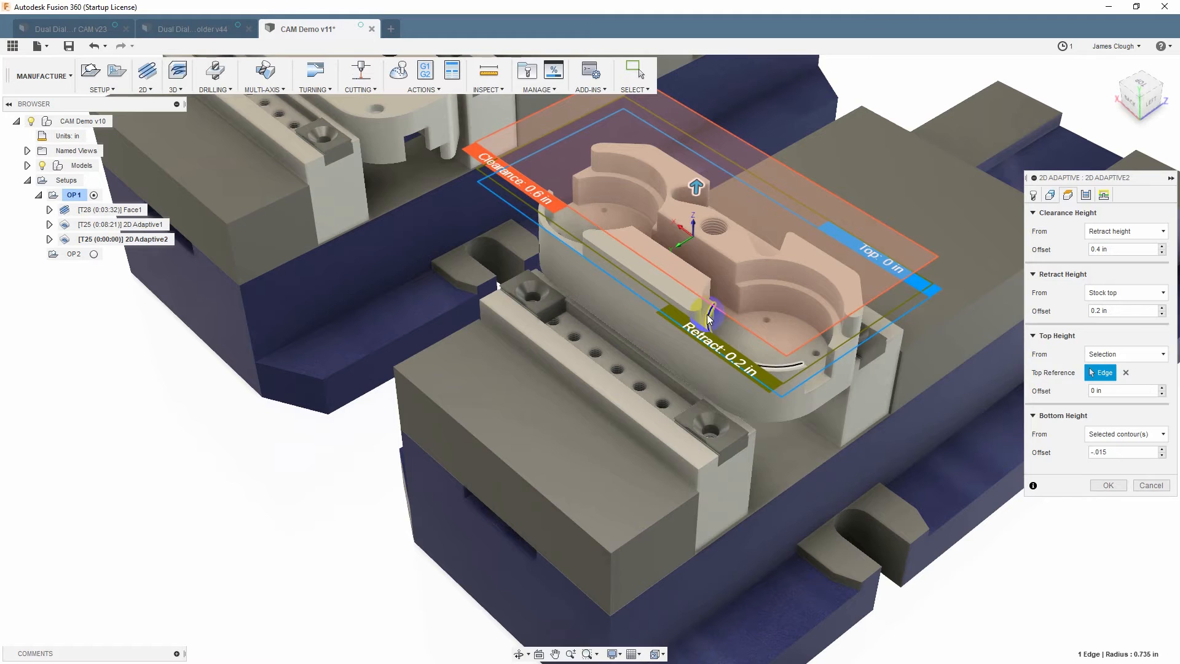
{"action": "left_click", "coordinate": [1124, 433]}
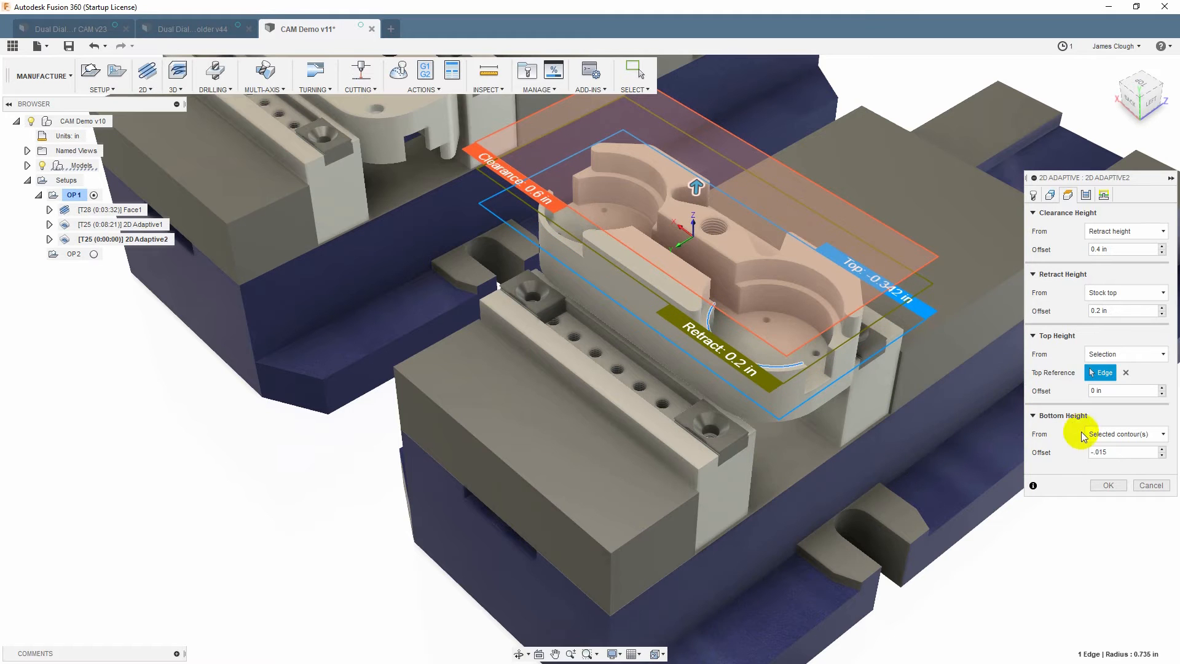
{"action": "left_click", "coordinate": [1107, 467]}
- Enable multiple depths with a 0.375 in maximum roughing stepdown, set radial stock to leave to 0.01 in, and generate the toolpath
{"action": "left_click", "coordinate": [1086, 195]}
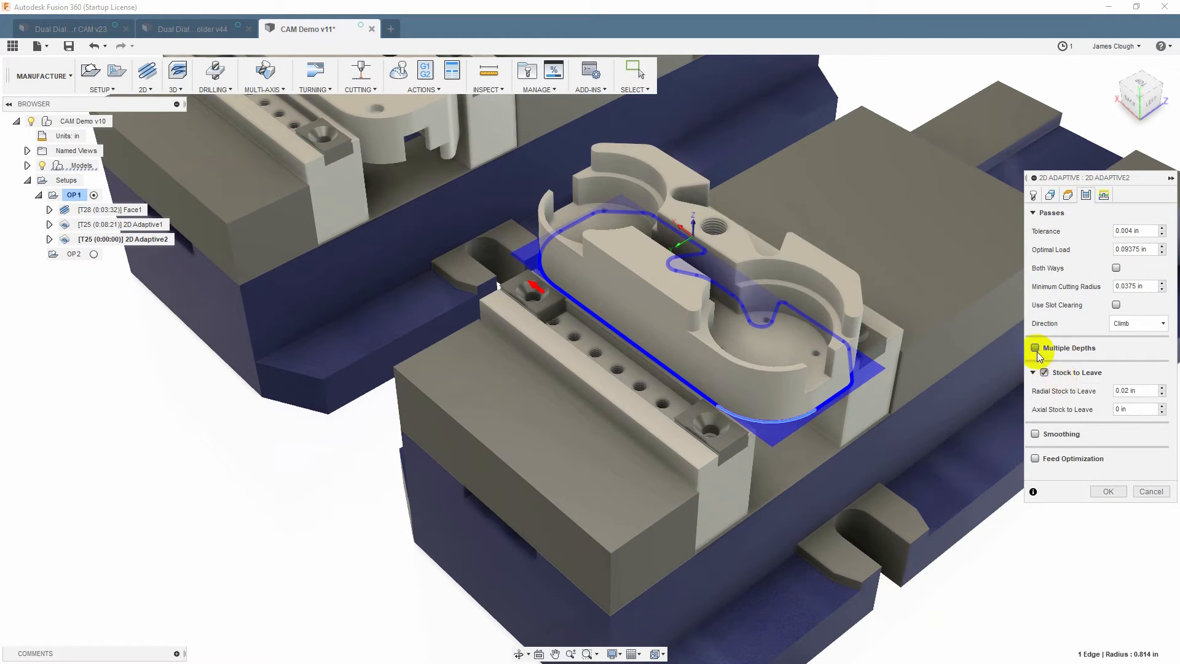
{"action": "left_click", "coordinate": [1124, 391]}
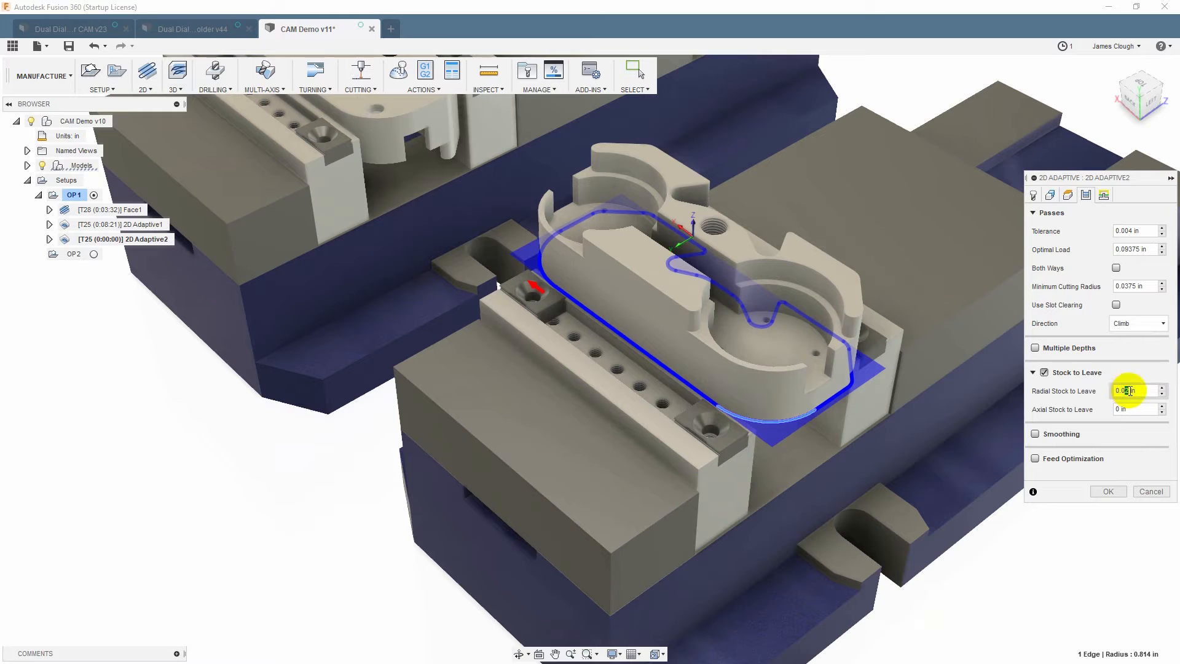
{"action": "left_click", "coordinate": [1036, 349]}
{"action": "left_click", "coordinate": [1155, 366]}
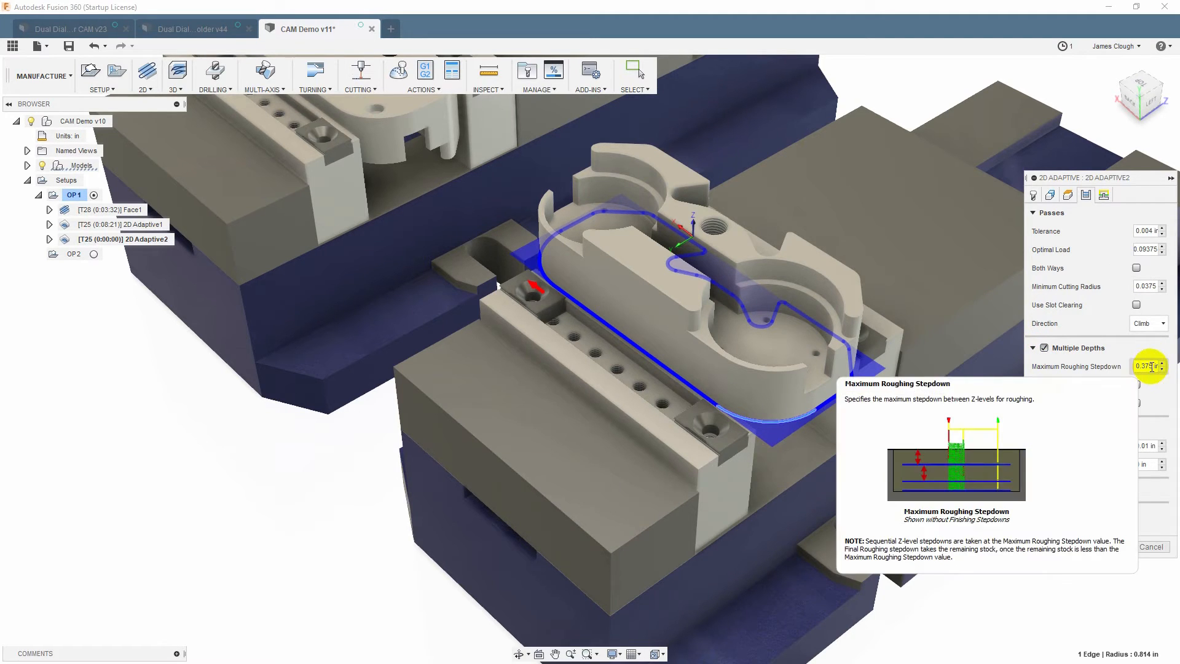
{"action": "left_click", "coordinate": [1142, 456]}
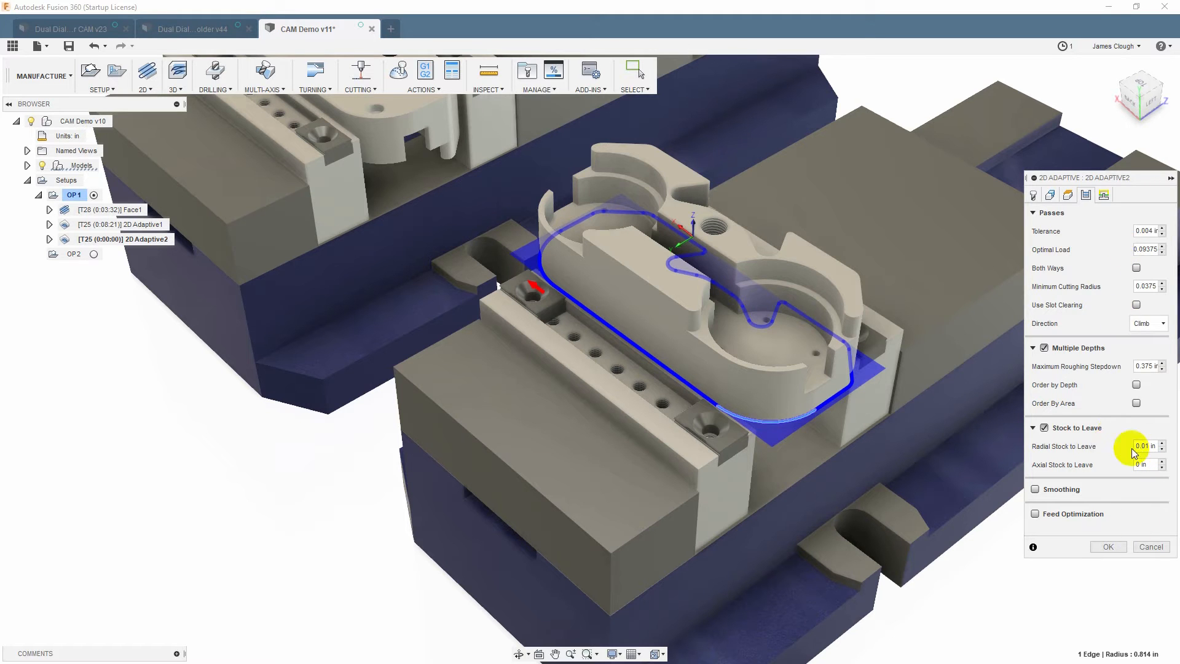
{"action": "left_click", "coordinate": [1108, 546]}
- Examine the outer-profile adaptive toolpath around the holder and compare it with the 2D Adaptive1 toolpath
{"action": "middle_click_drag", "start_coordinate": [837, 334], "coordinate": [831, 397], "text": "shift"}
{"action": "middle_click_drag", "start_coordinate": [775, 345], "coordinate": [869, 411], "text": "shift"}
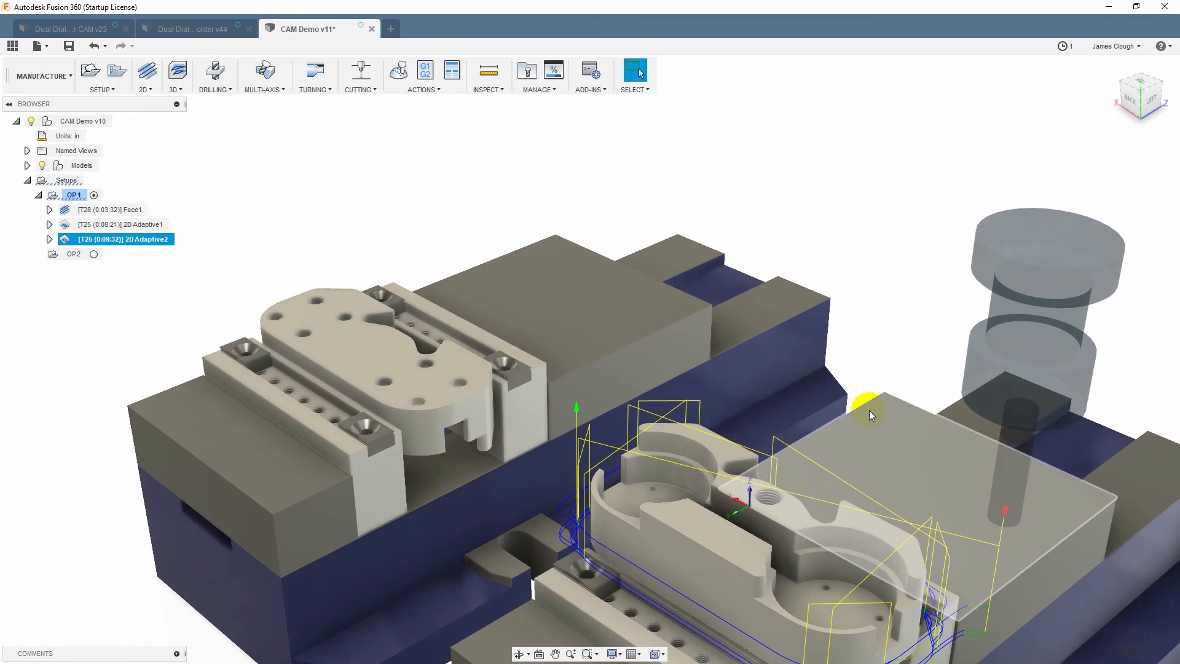
{"action": "middle_click_drag", "start_coordinate": [813, 492], "coordinate": [738, 326]}
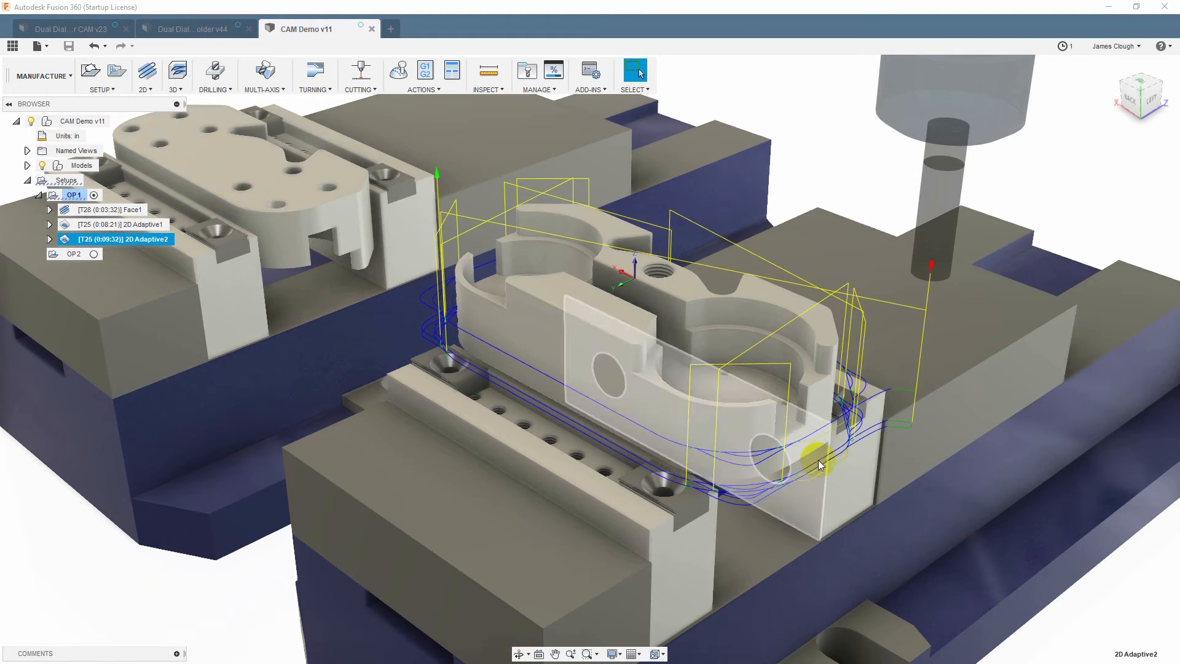
{"action": "left_click", "coordinate": [823, 289]}
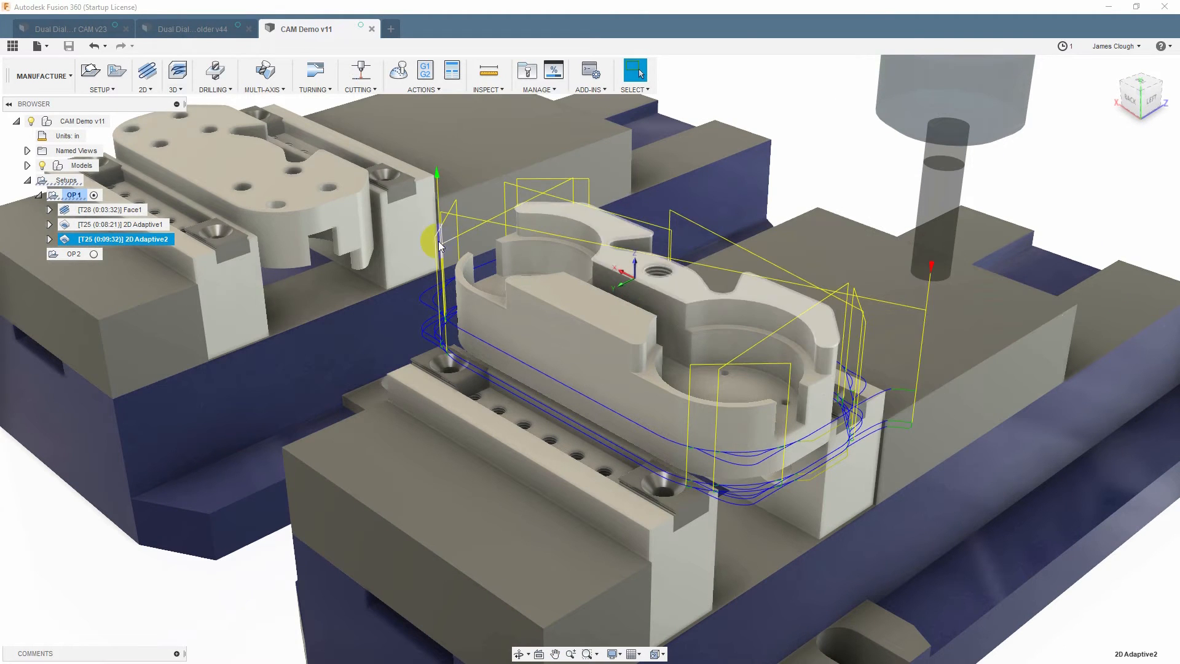
{"action": "left_click", "coordinate": [117, 224]}
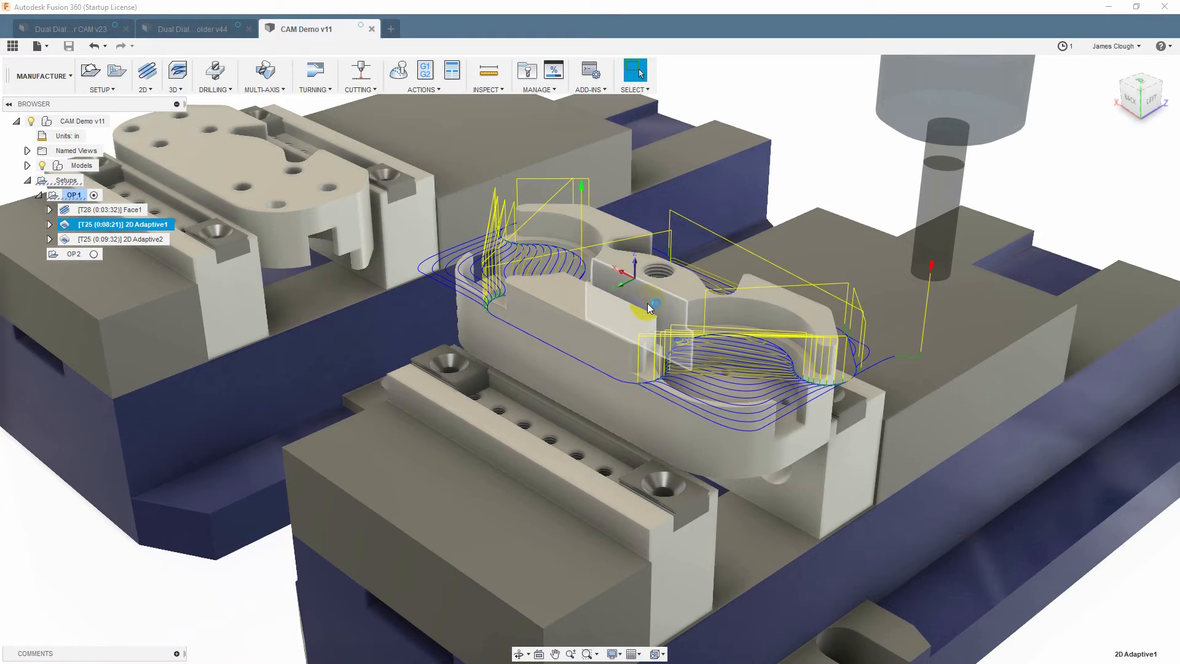
- Switch to the Model workspace and create a sketch on the top face of the holder's front block
{"action": "left_click", "coordinate": [39, 74]}
{"action": "left_click", "coordinate": [31, 106]}
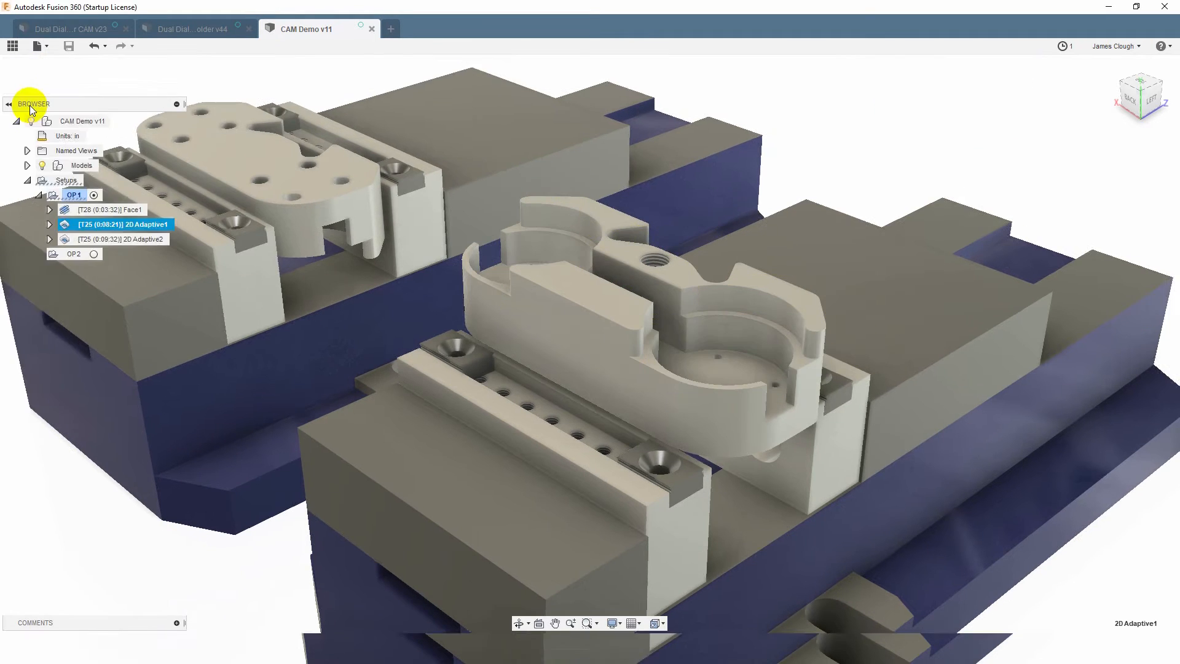
{"action": "left_click", "coordinate": [588, 291]}
{"action": "right_click", "coordinate": [589, 293]}
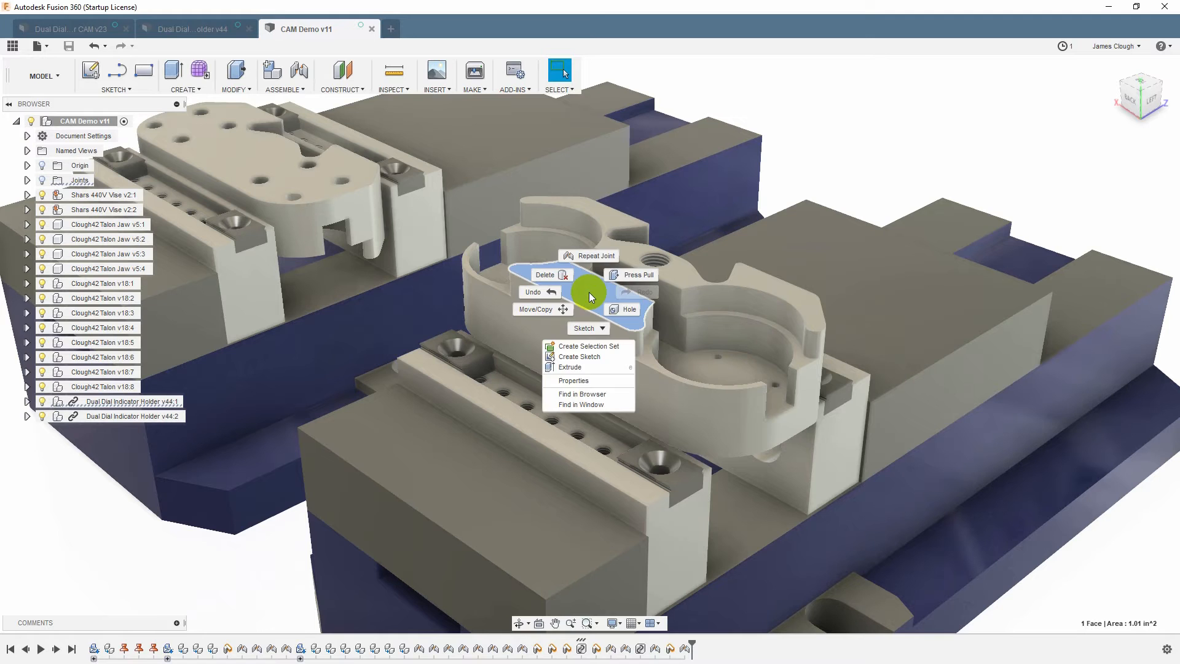
{"action": "left_click", "coordinate": [604, 357]}
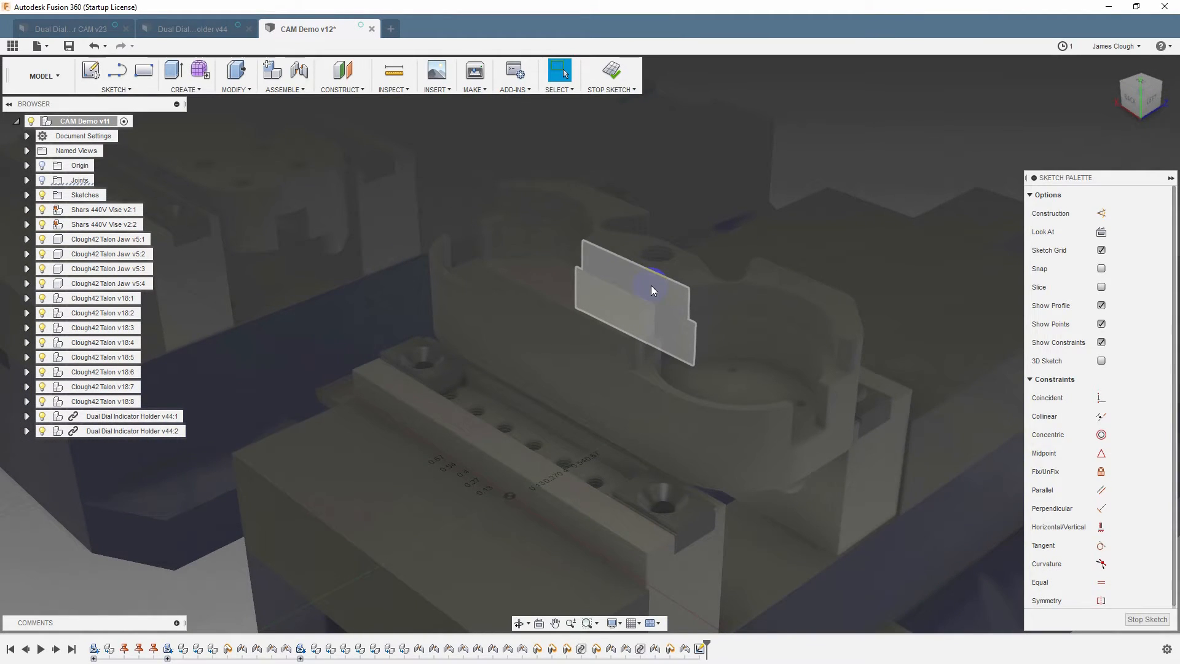
- Project two opposite corner points of the slot between the round pockets into the sketch
{"action": "key", "text": "p"}
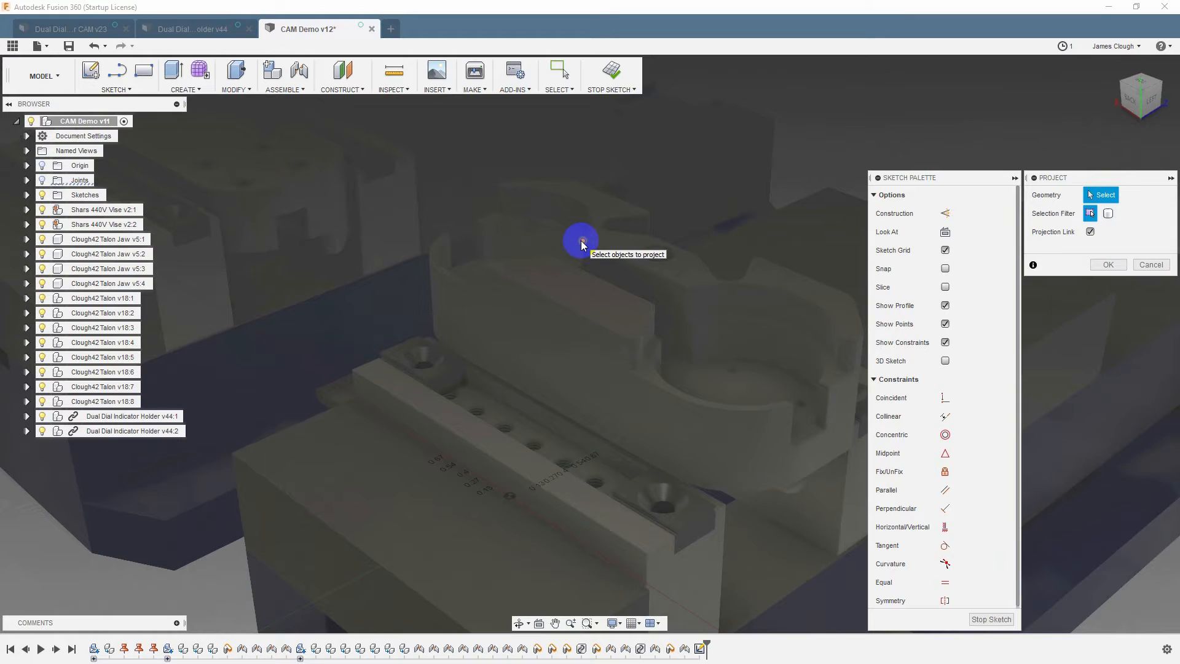
{"action": "left_click", "coordinate": [581, 241]}
{"action": "left_click", "coordinate": [656, 305]}
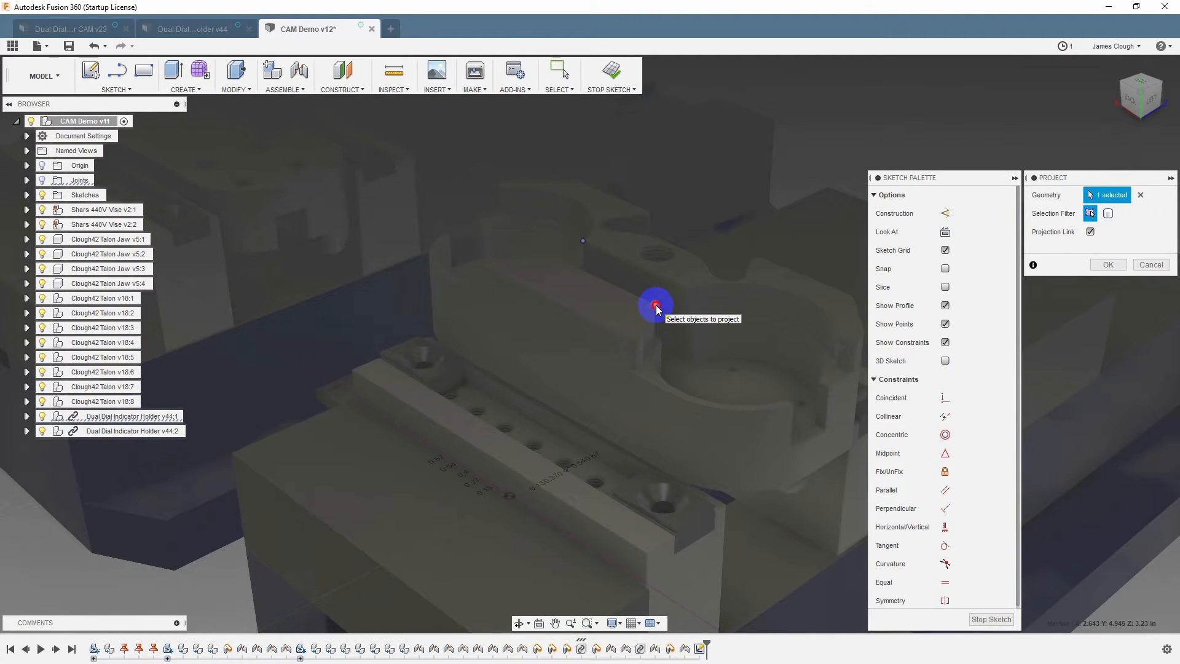
{"action": "left_click", "coordinate": [1107, 265]}
- Draw a two-point rectangle, about 0.431 by 1.366 in, between the projected slot corners and finish the sketch
{"action": "left_click", "coordinate": [143, 71]}
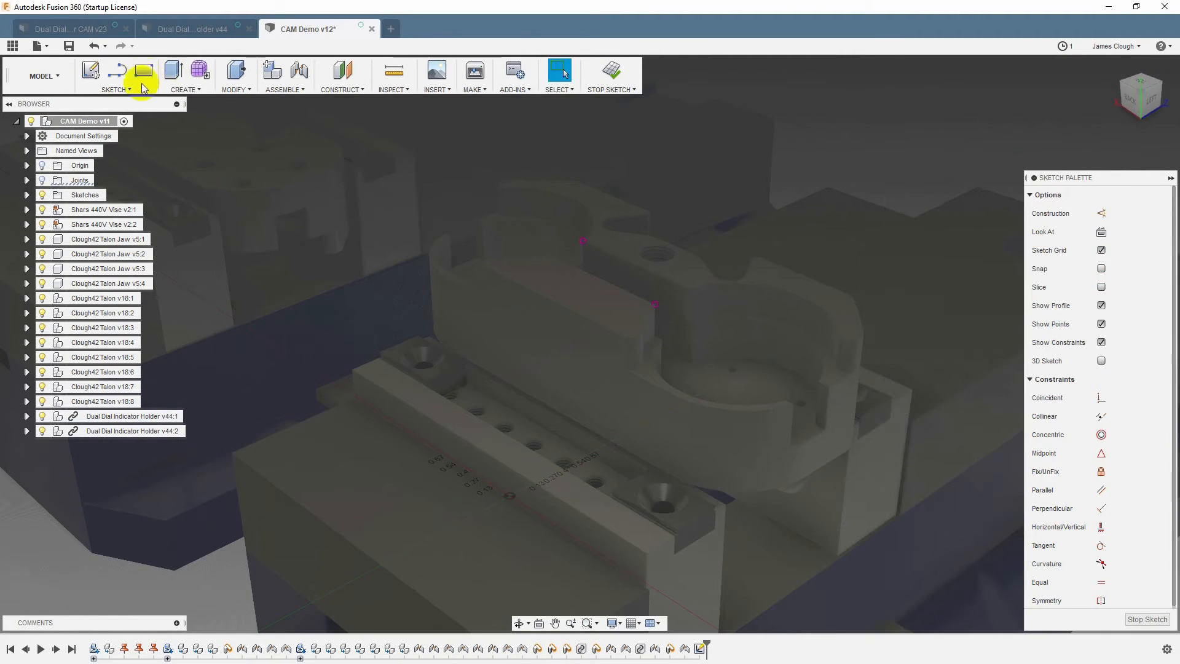
{"action": "left_click", "coordinate": [582, 241]}
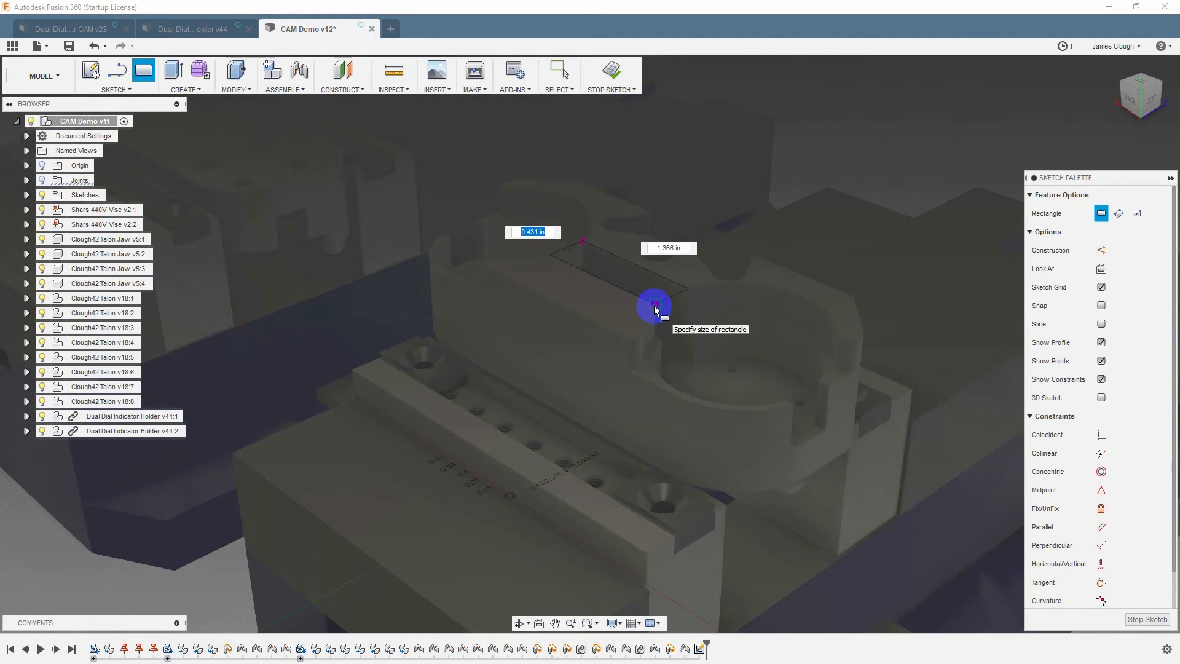
{"action": "left_click", "coordinate": [655, 304]}
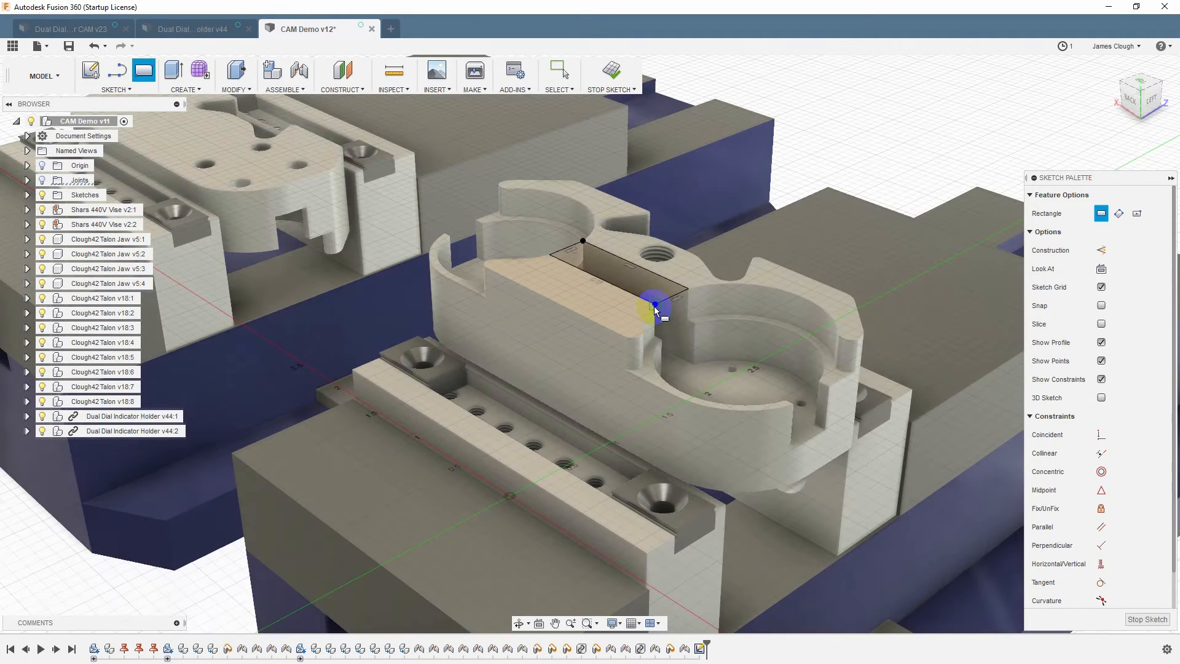
{"action": "left_click", "coordinate": [1136, 621]}
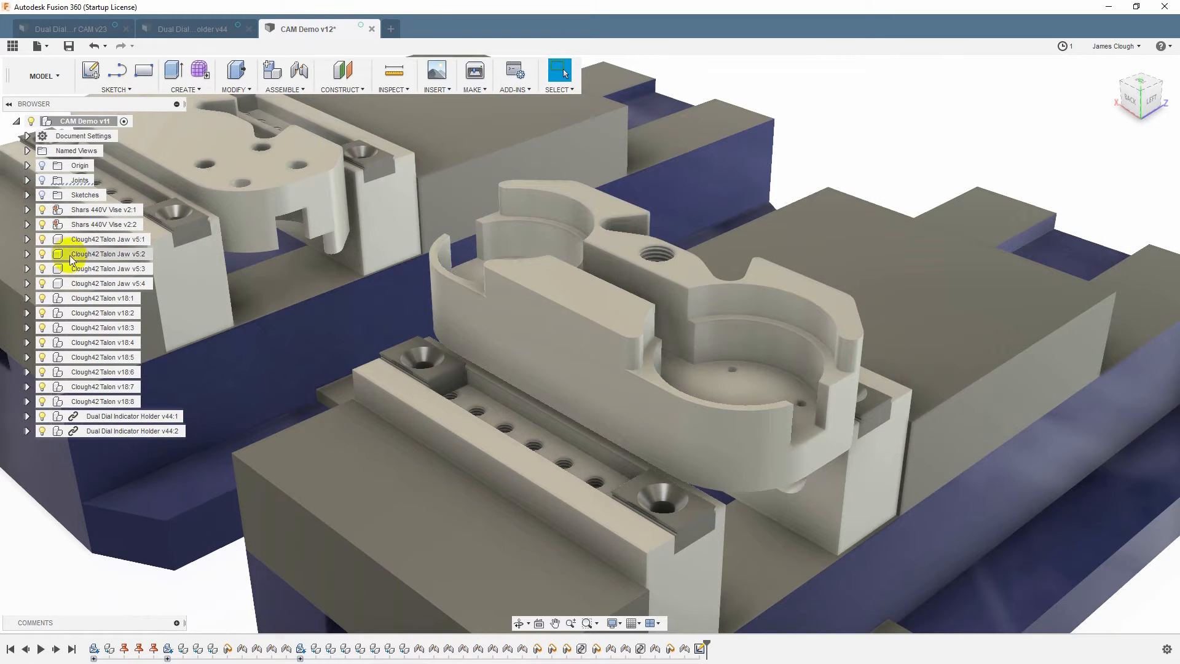
- Show the model's sketches so the slot rectangle is displayed, and switch to the Manufacture workspace
{"action": "left_click", "coordinate": [42, 195]}
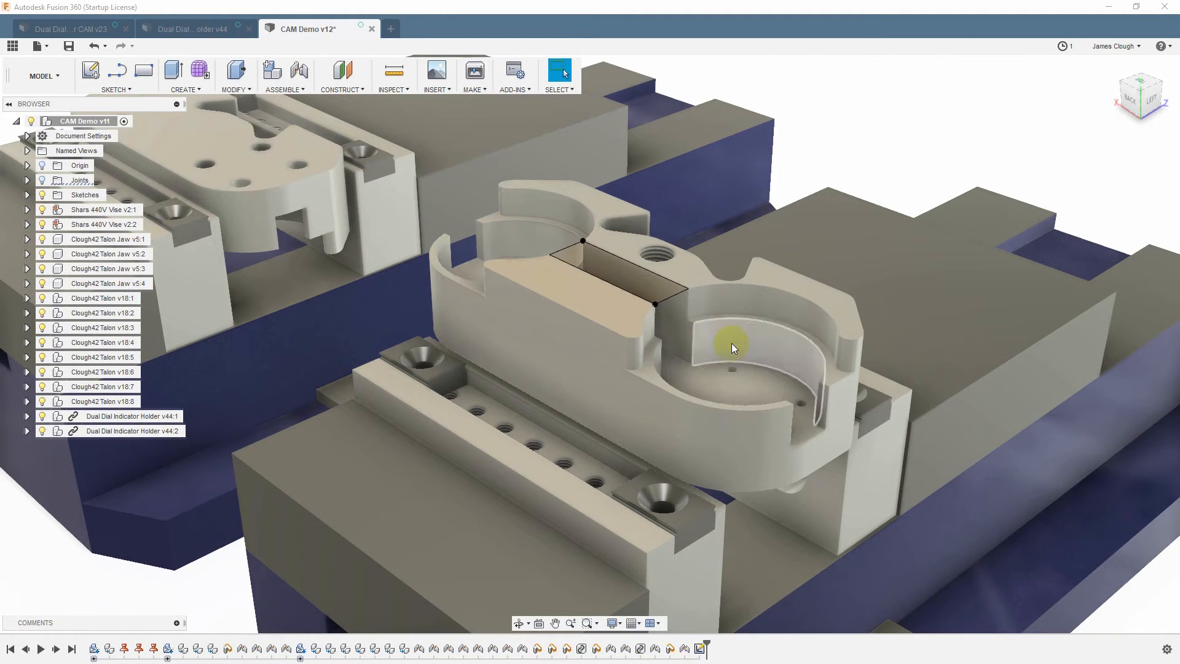
{"action": "left_click", "coordinate": [596, 274]}
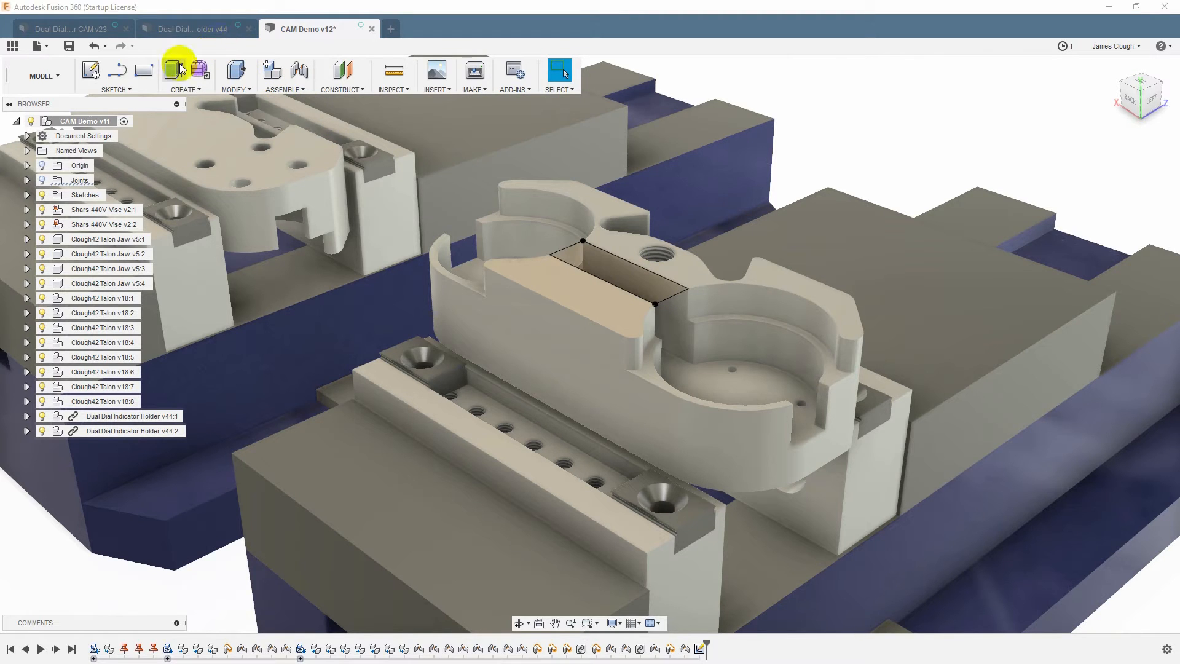
{"action": "left_click", "coordinate": [41, 75]}
{"action": "left_click", "coordinate": [39, 231]}
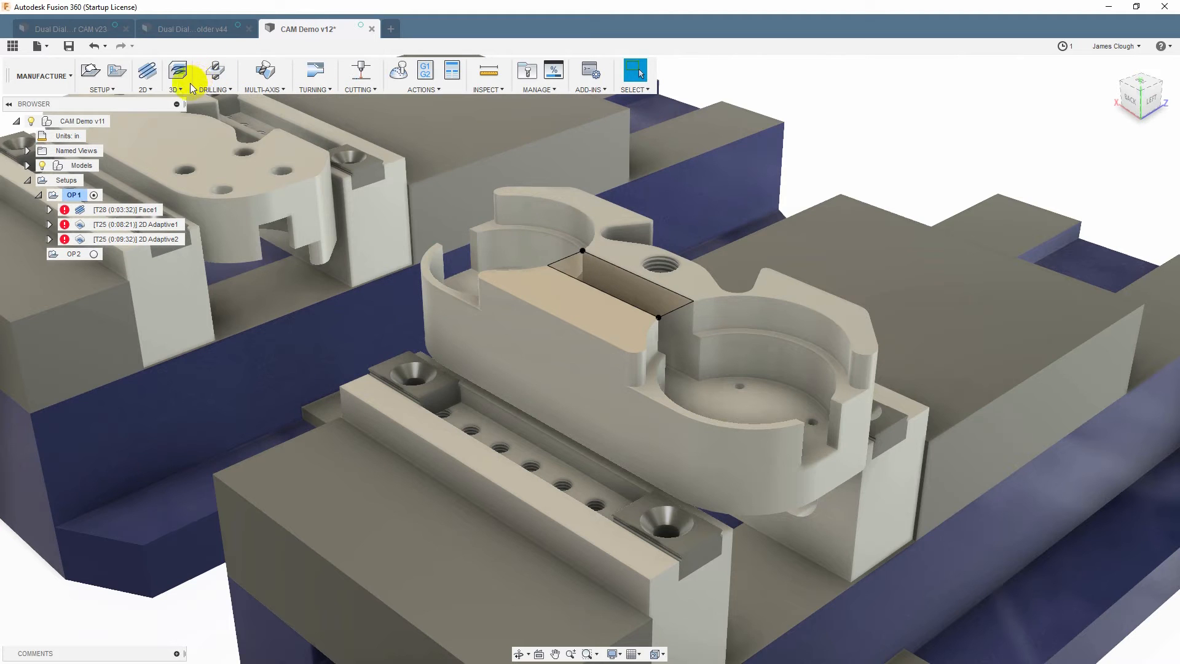
- Create a 2D Adaptive operation in OP1 with tool 15, the 1/4" flat 3-Flute Alu-Power end mill
{"action": "left_click", "coordinate": [145, 87]}
{"action": "left_click", "coordinate": [165, 108]}
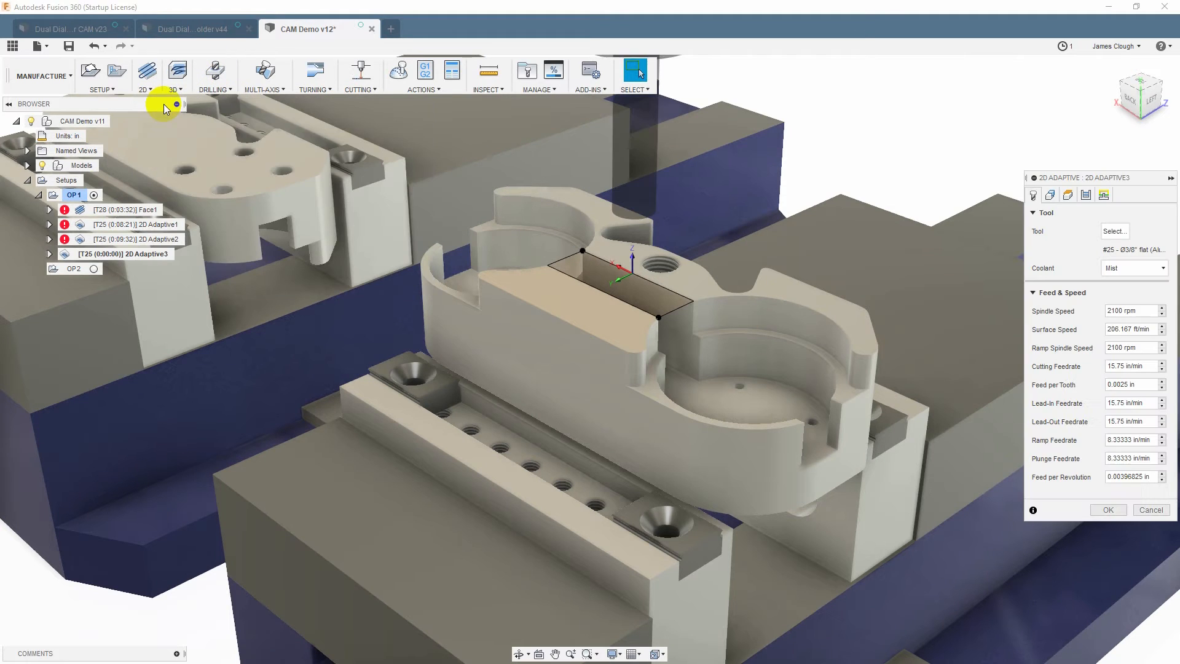
{"action": "left_click", "coordinate": [1113, 236]}
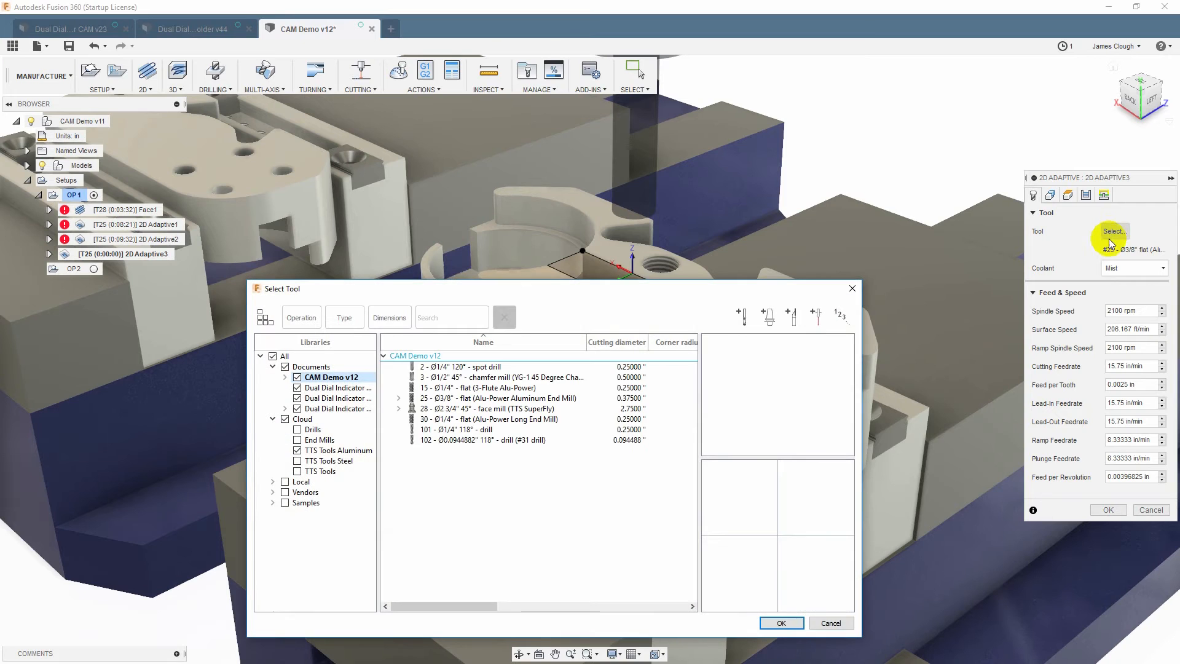
{"action": "left_click", "coordinate": [466, 388]}
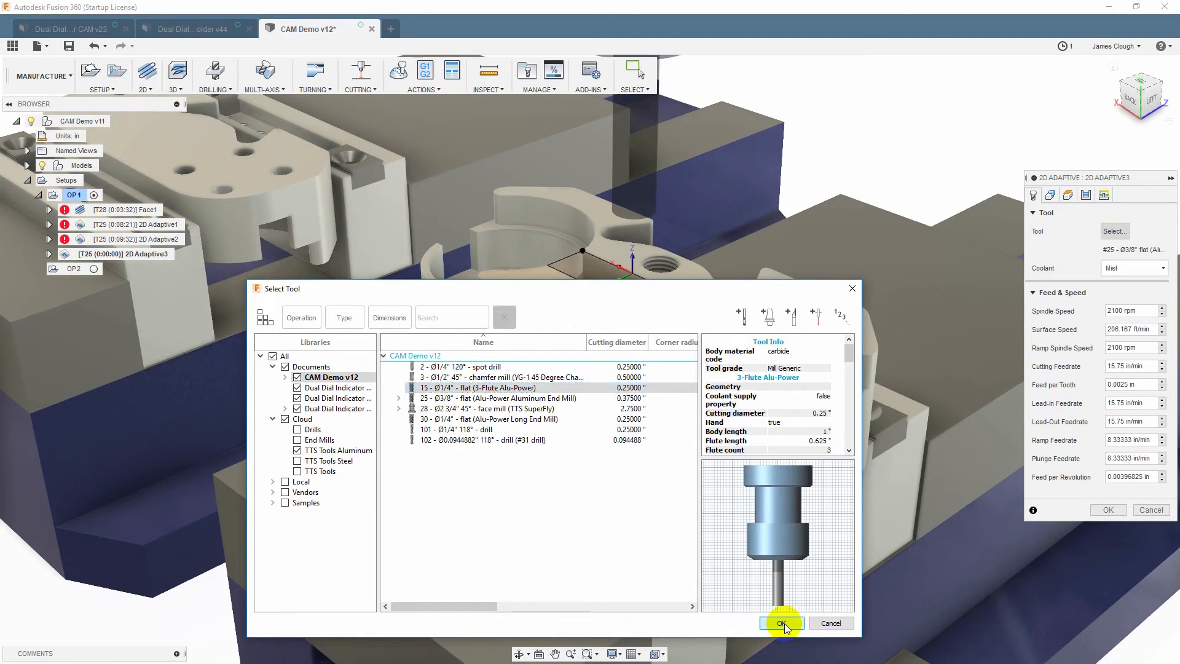
{"action": "left_click", "coordinate": [782, 623]}
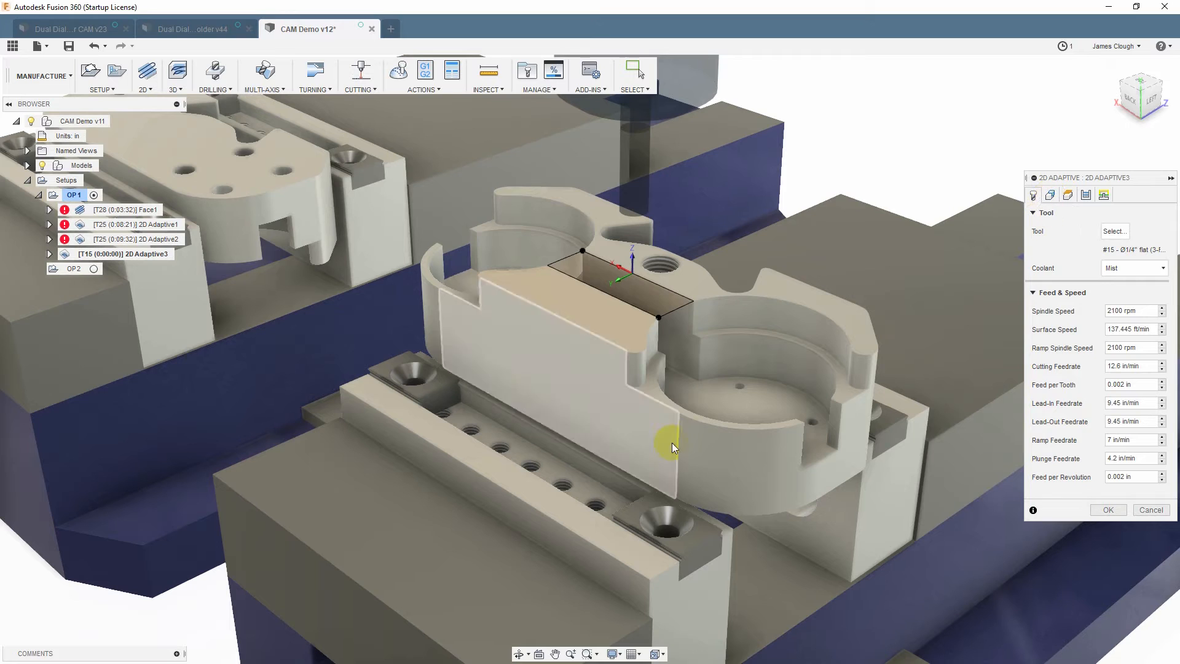
- Select the round pockets' floor as the pocket and the outline around the front block and slot rectangle as stock contour
{"action": "left_click", "coordinate": [765, 410]}
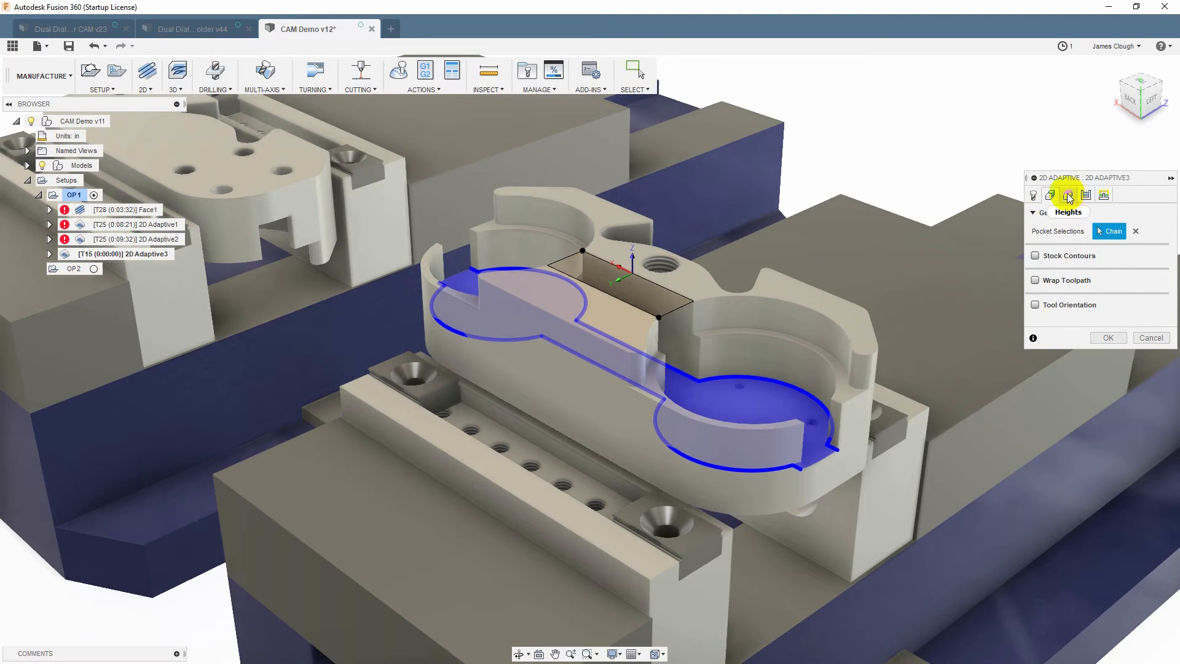
{"action": "left_click", "coordinate": [1035, 256]}
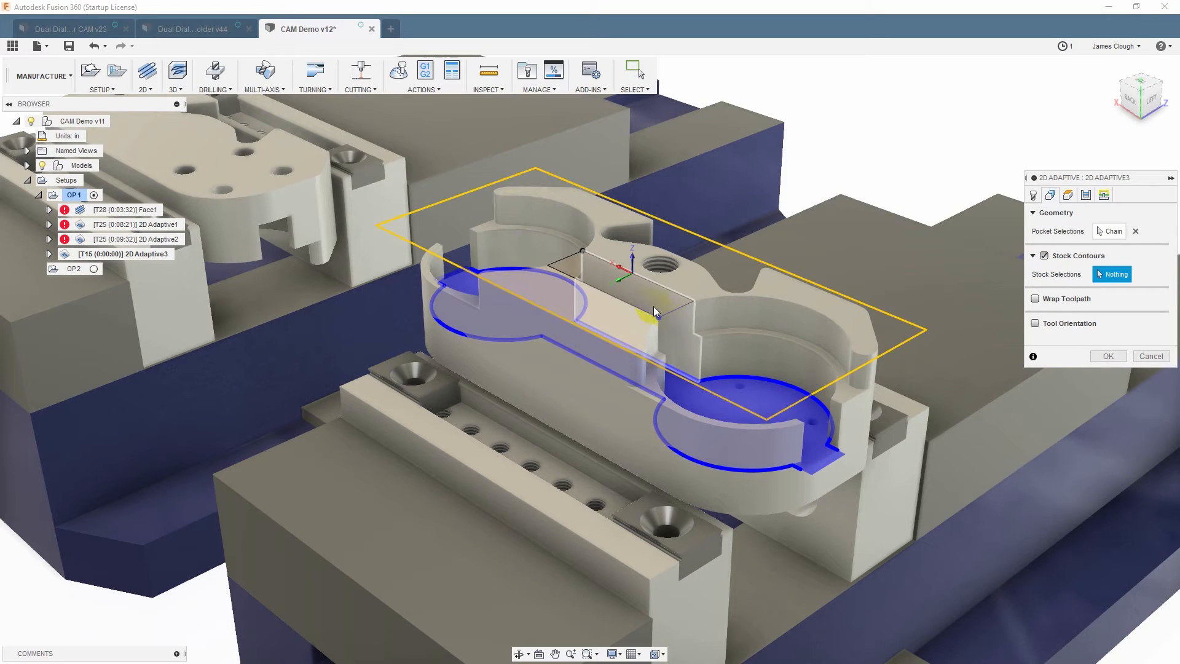
{"action": "left_click", "coordinate": [668, 314]}
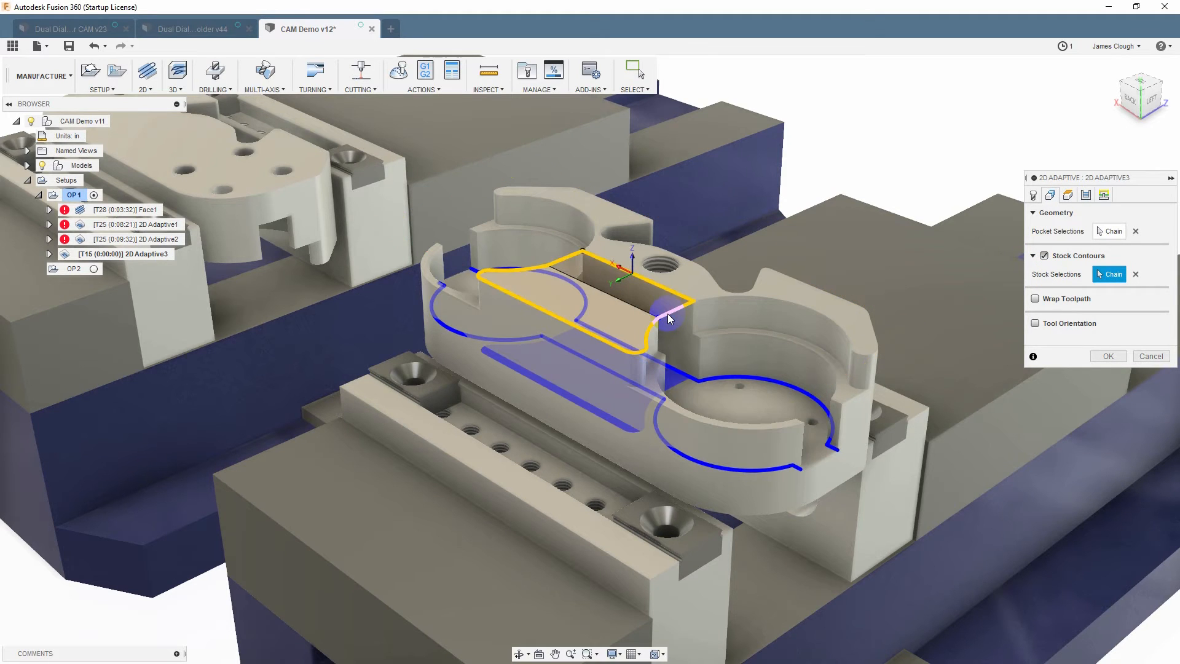
{"action": "left_click", "coordinate": [624, 349]}
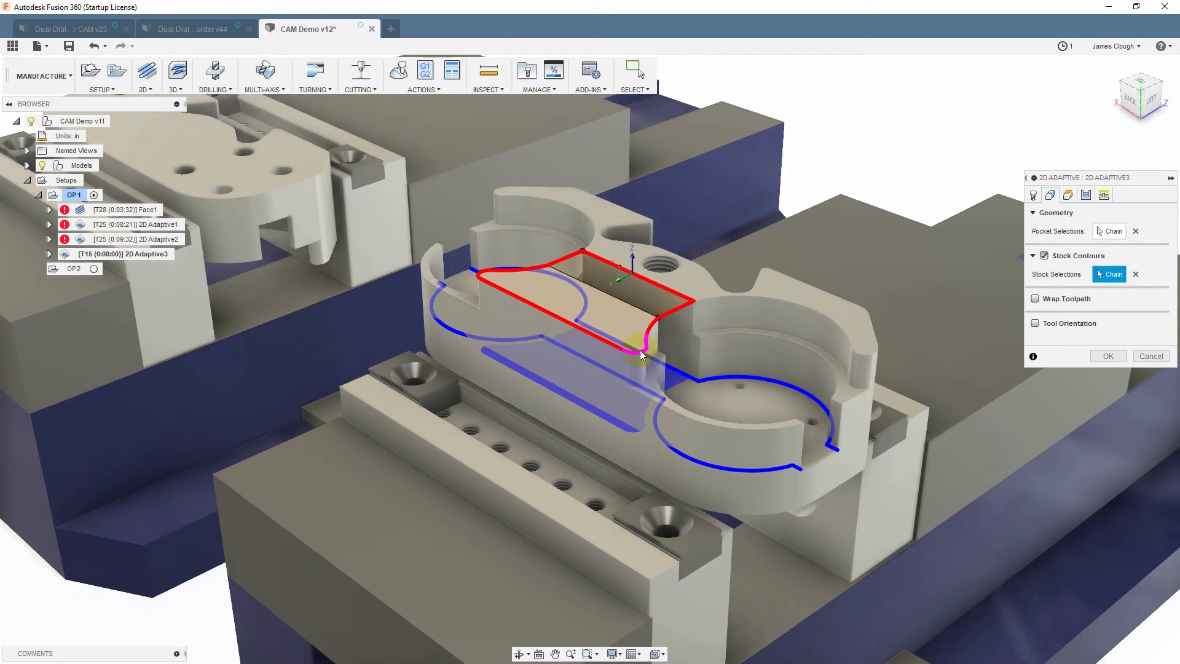
{"action": "left_click", "coordinate": [640, 349]}
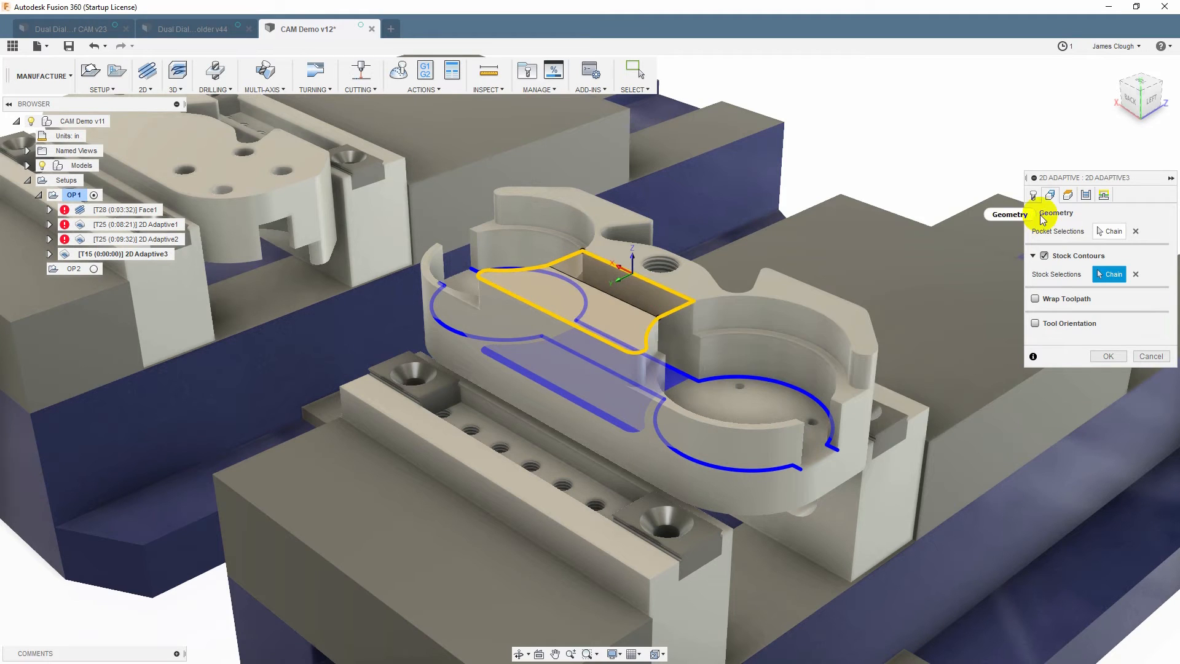
- Set the top height from Model top and the bottom height from the ledge edge inside the round pocket
{"action": "left_click", "coordinate": [1069, 196]}
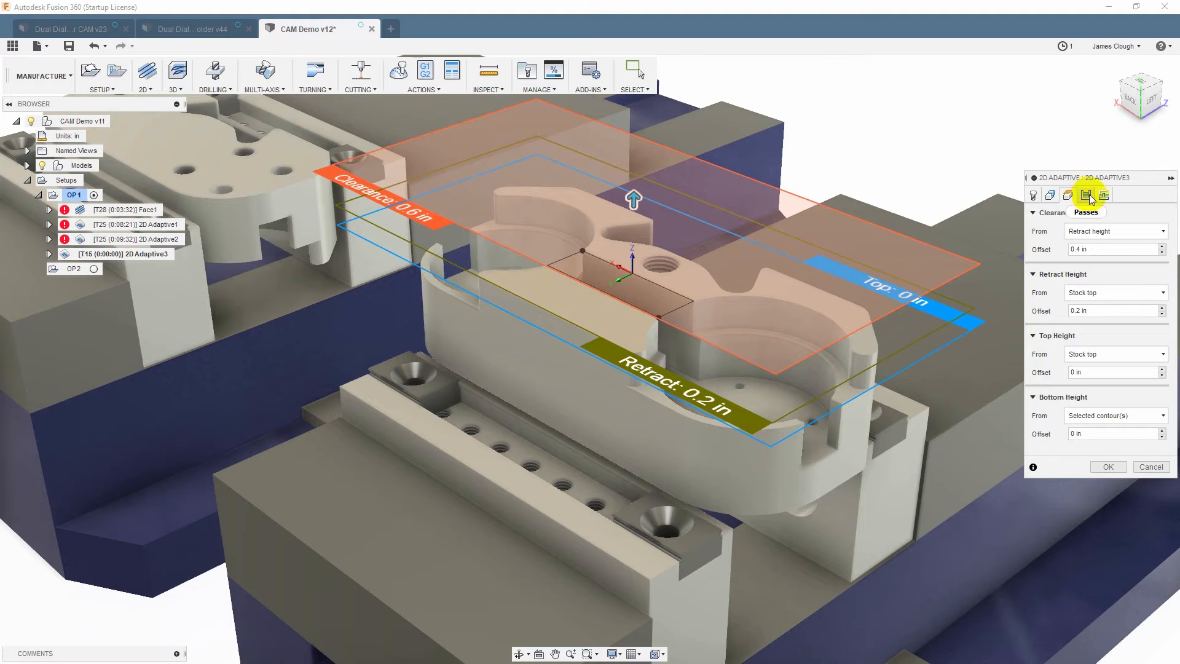
{"action": "left_click", "coordinate": [1104, 355]}
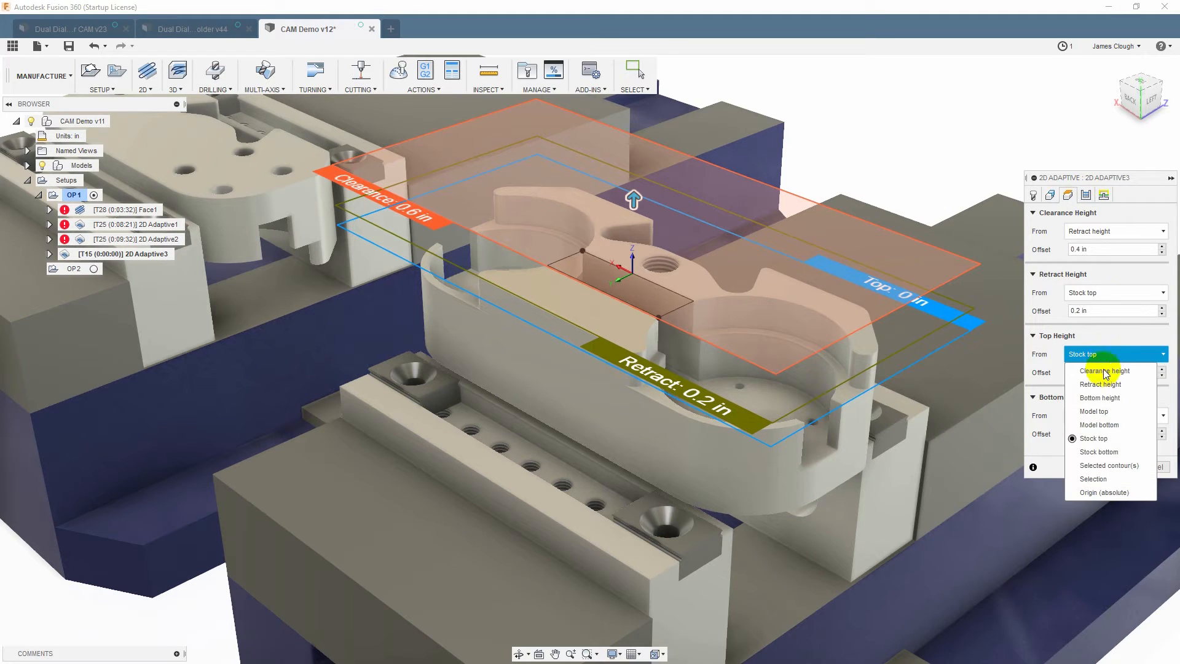
{"action": "left_click", "coordinate": [1101, 411]}
{"action": "left_click", "coordinate": [1092, 416]}
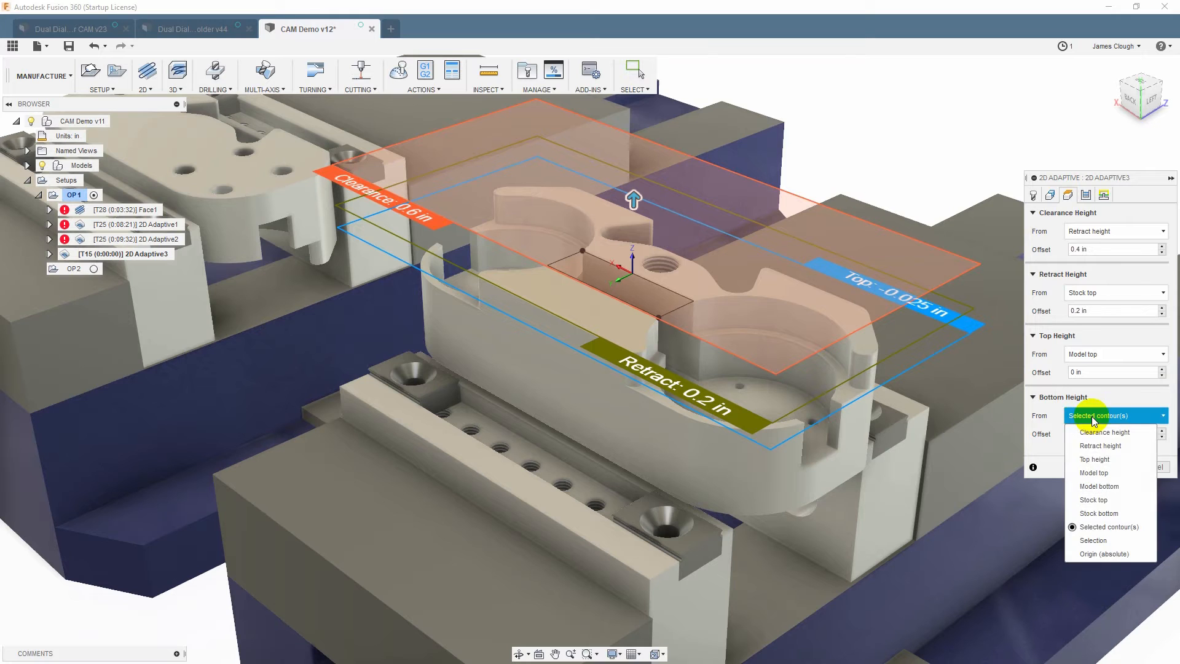
{"action": "left_click", "coordinate": [1094, 541]}
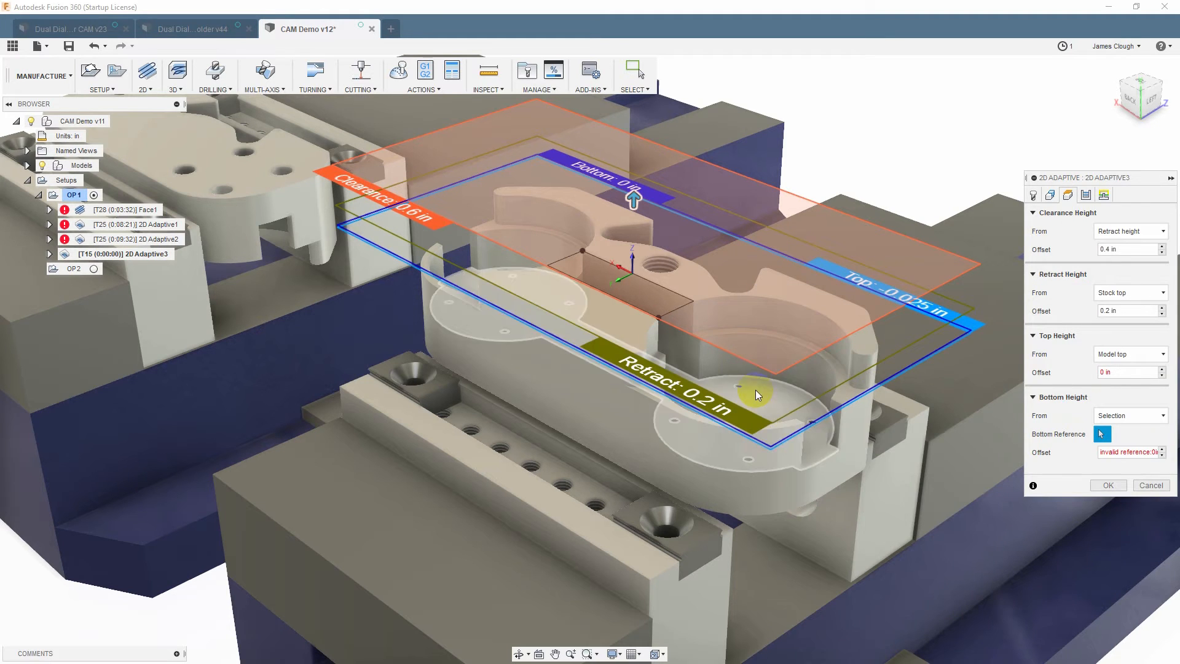
{"action": "left_click", "coordinate": [709, 331]}
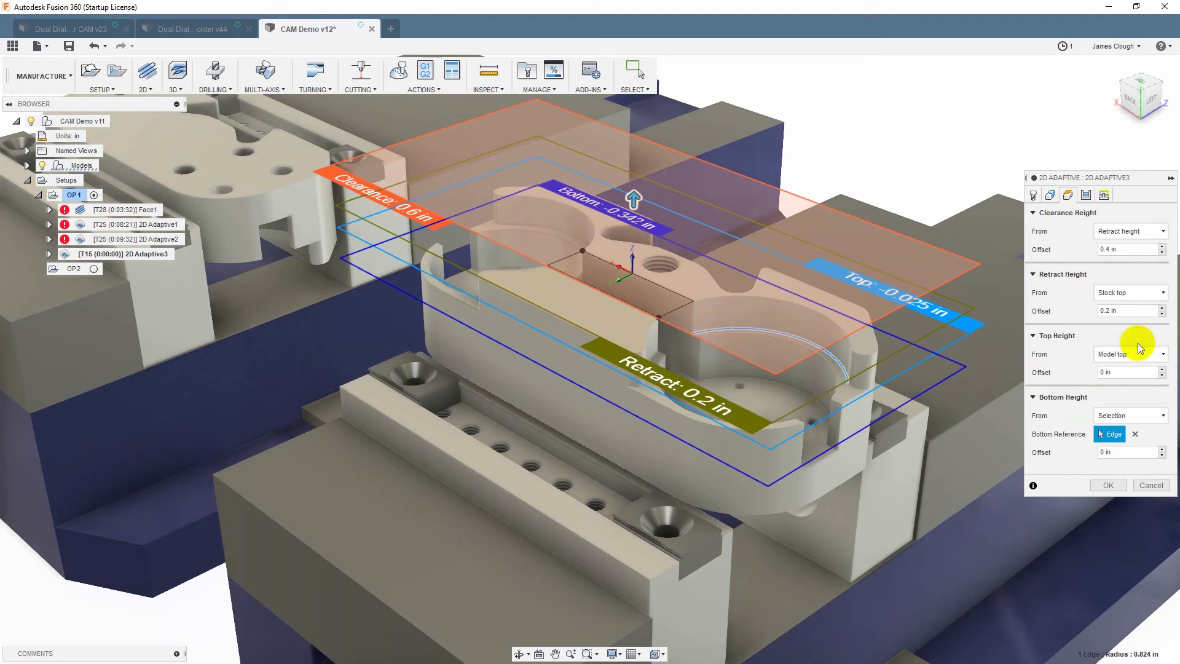
- Enable multiple depths with a 0.25 in stepdown, set the radial stock to leave to 0.01 in, and generate the toolpath
{"action": "left_click", "coordinate": [1086, 195]}
{"action": "left_click", "coordinate": [1035, 348]}
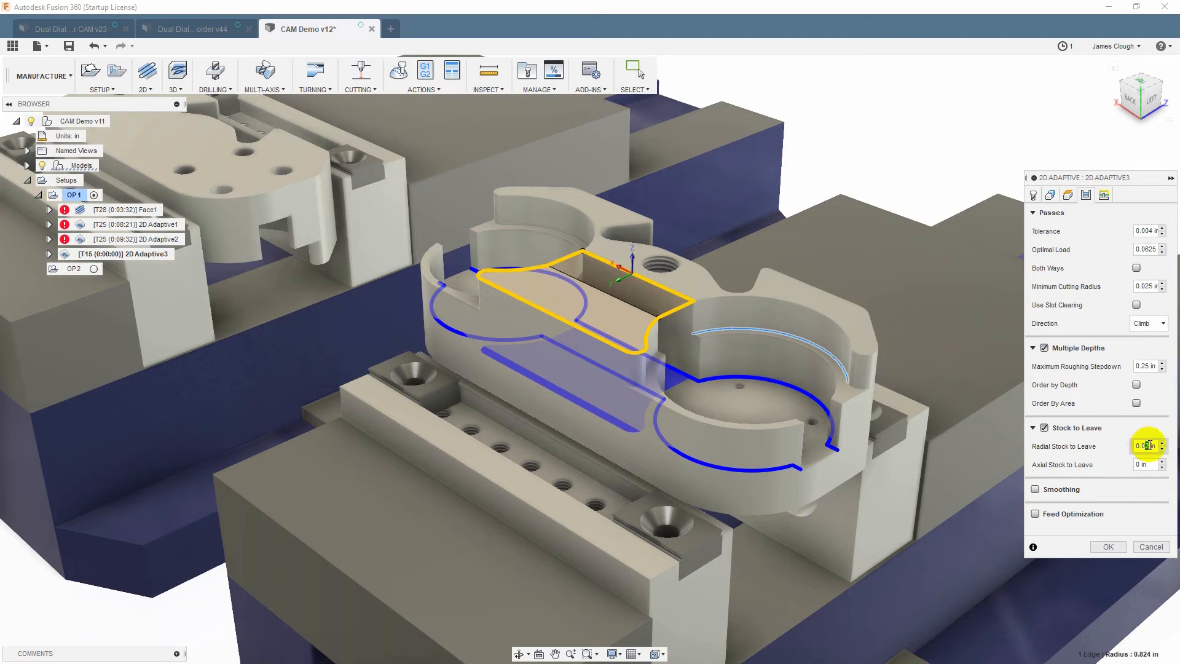
{"action": "type", "text": "1"}
{"action": "left_click", "coordinate": [1108, 547]}
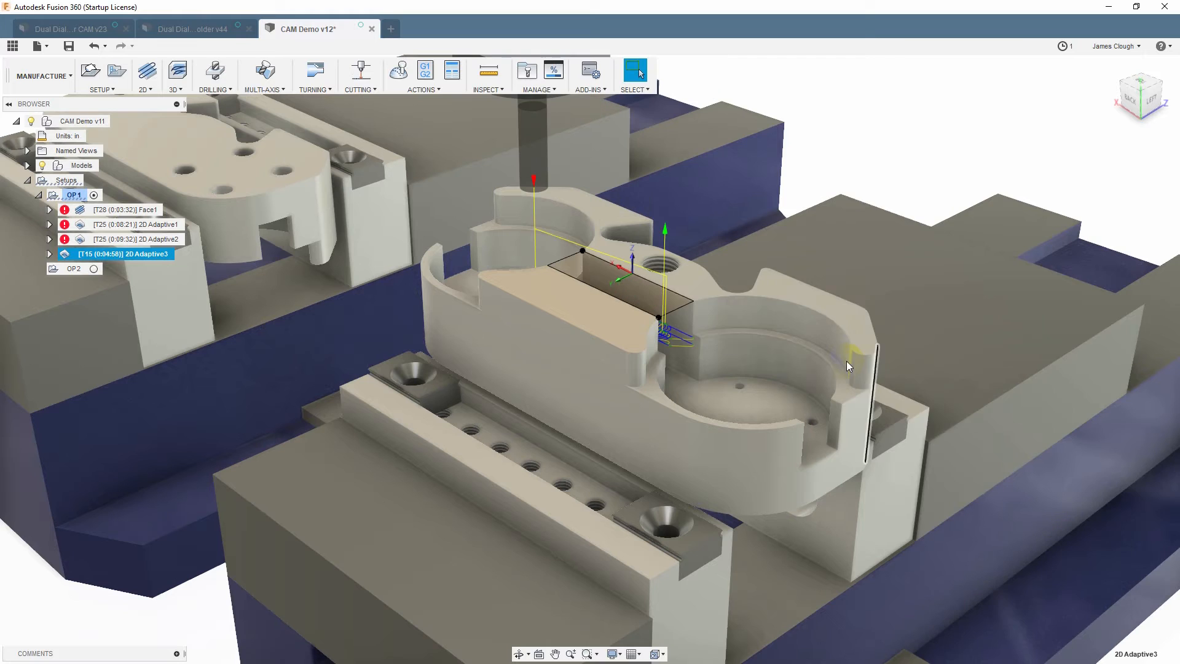
- Create another 2D Adaptive operation and select the floor contour of the two round pockets
{"action": "middle_click_drag", "start_coordinate": [742, 361], "coordinate": [774, 345], "text": "shift"}
{"action": "left_click", "coordinate": [146, 91]}
{"action": "left_click", "coordinate": [153, 102]}
{"action": "left_click", "coordinate": [758, 400]}
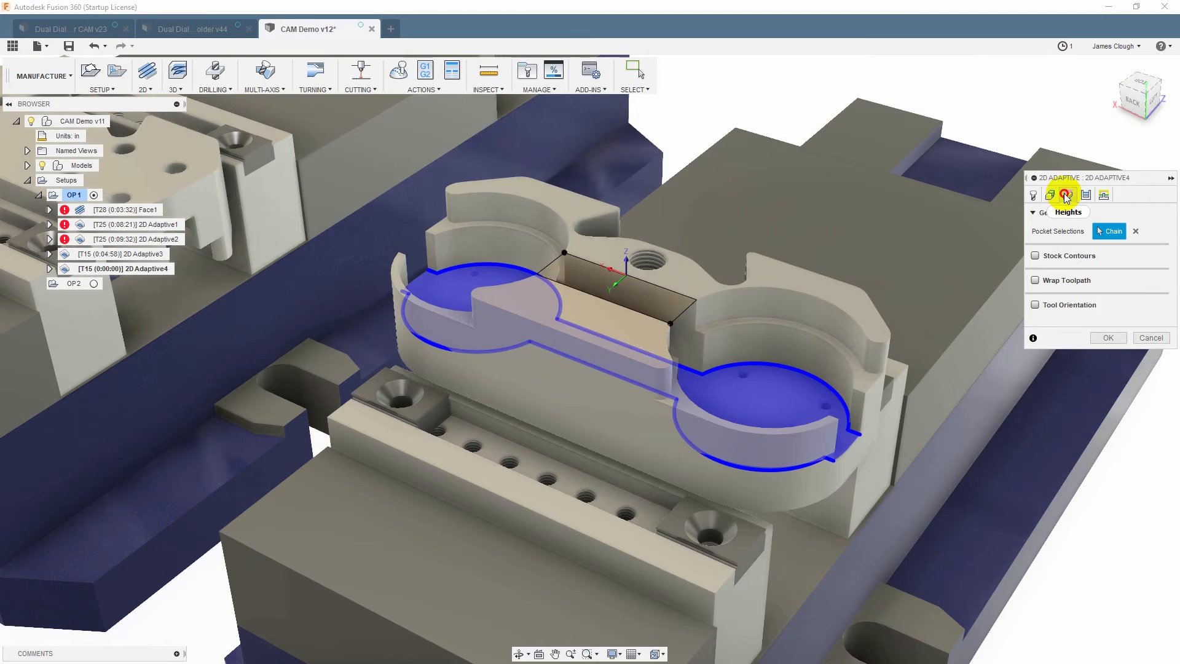
- Set the top height from a selection, referencing the ledge edge inside the round pocket
{"action": "left_click", "coordinate": [1067, 196]}
{"action": "left_click", "coordinate": [1099, 355]}
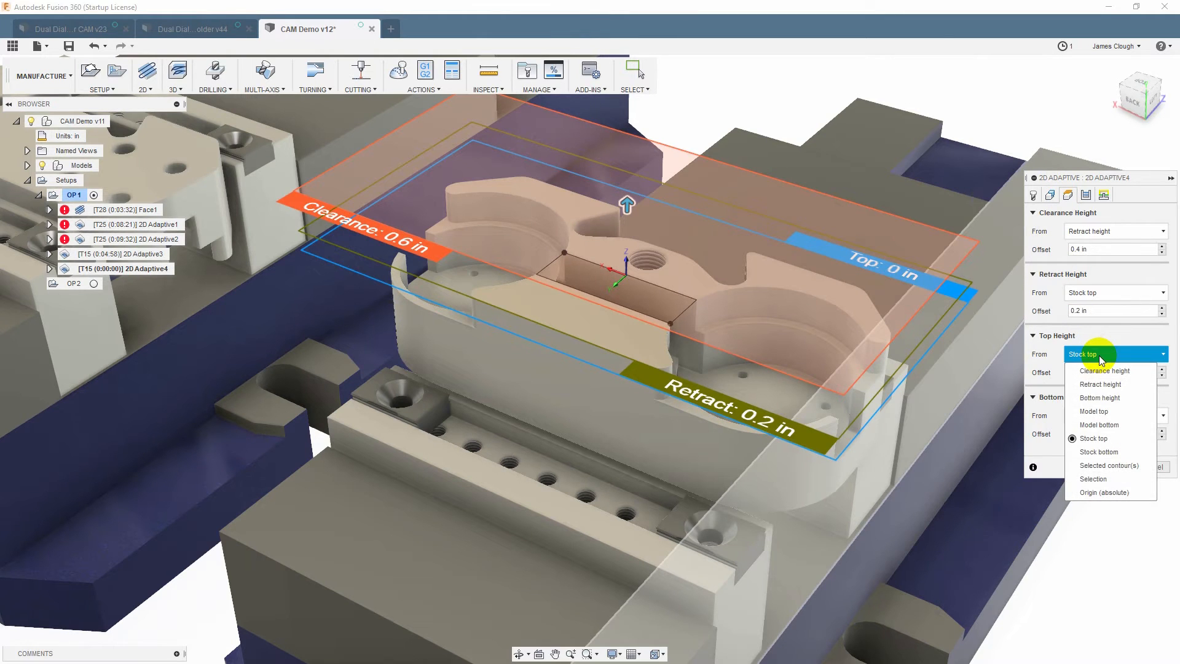
{"action": "left_click", "coordinate": [1097, 479]}
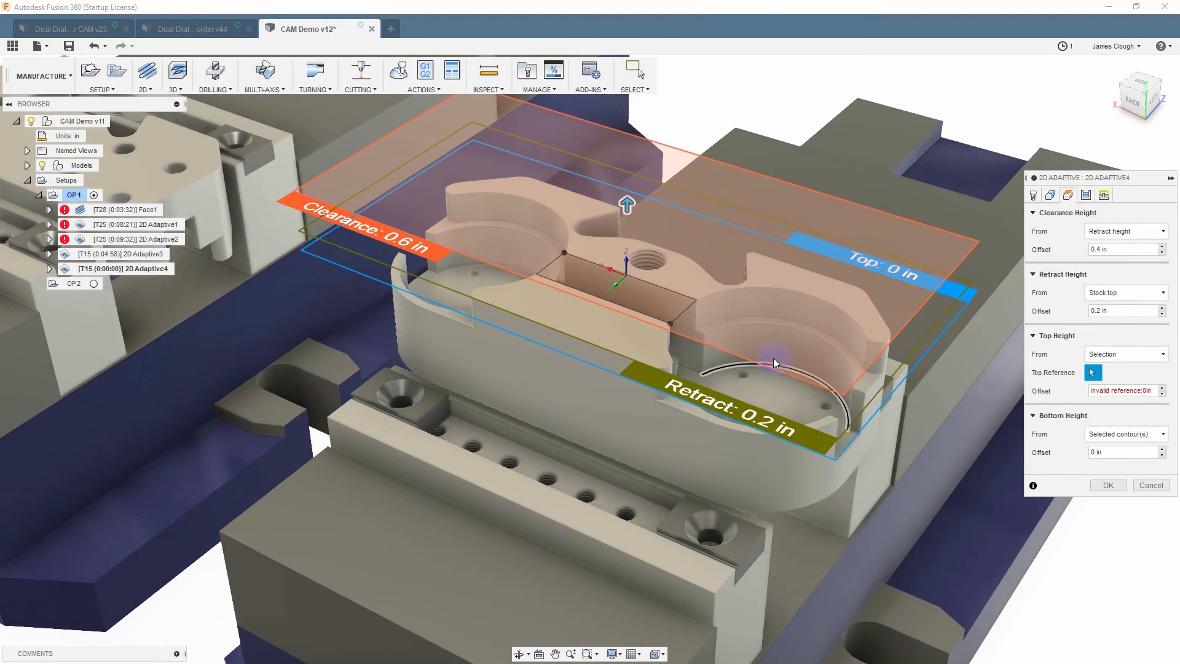
{"action": "left_click", "coordinate": [748, 323]}
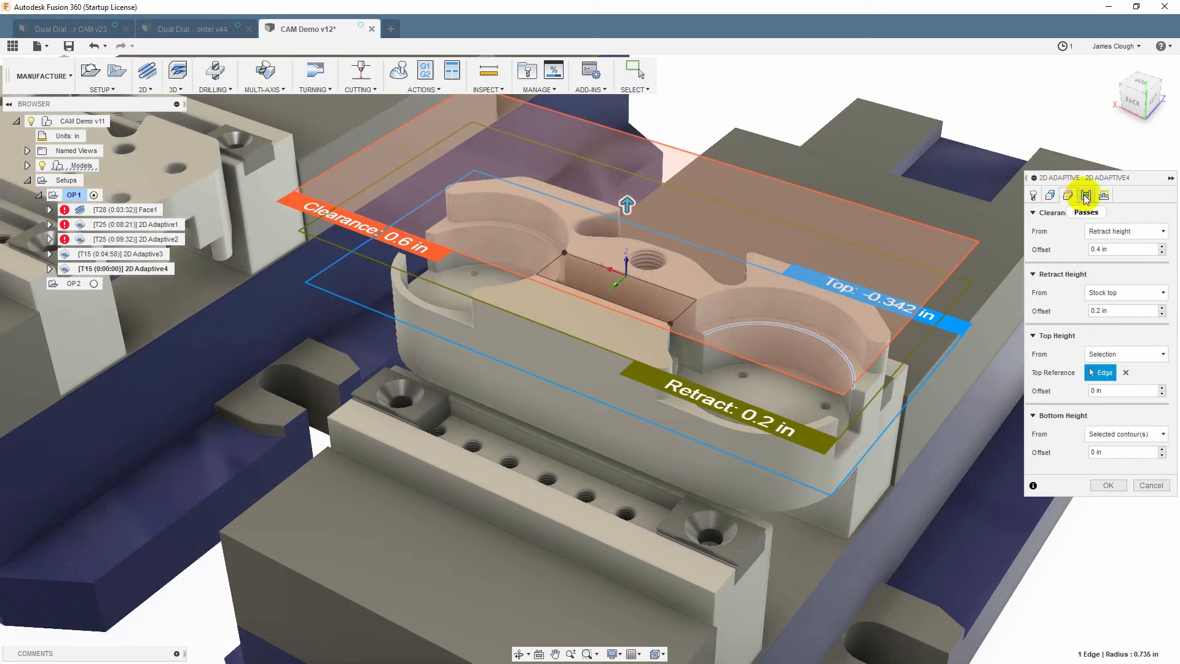
- Set radial stock to leave to 0.01 in, enable multiple depths with a 0.25 in stepdown, and generate the pocket toolpath
{"action": "left_click", "coordinate": [1085, 195]}
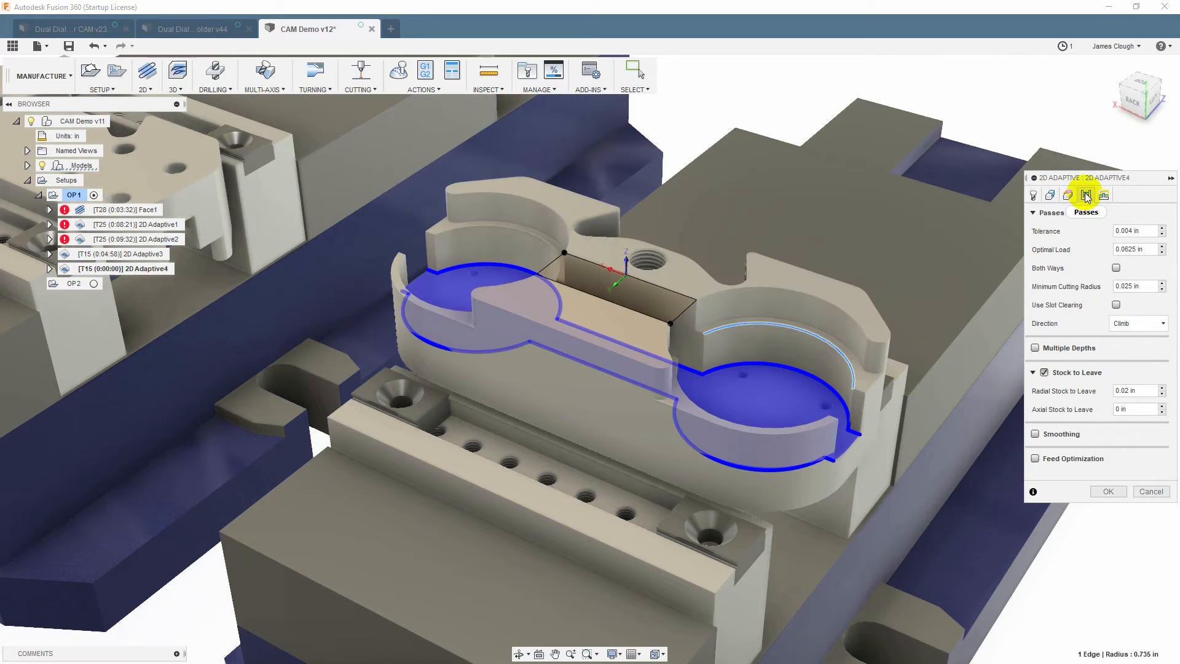
{"action": "left_click", "coordinate": [1127, 390]}
{"action": "key", "text": "BackSpace"}
{"action": "type", "text": "1"}
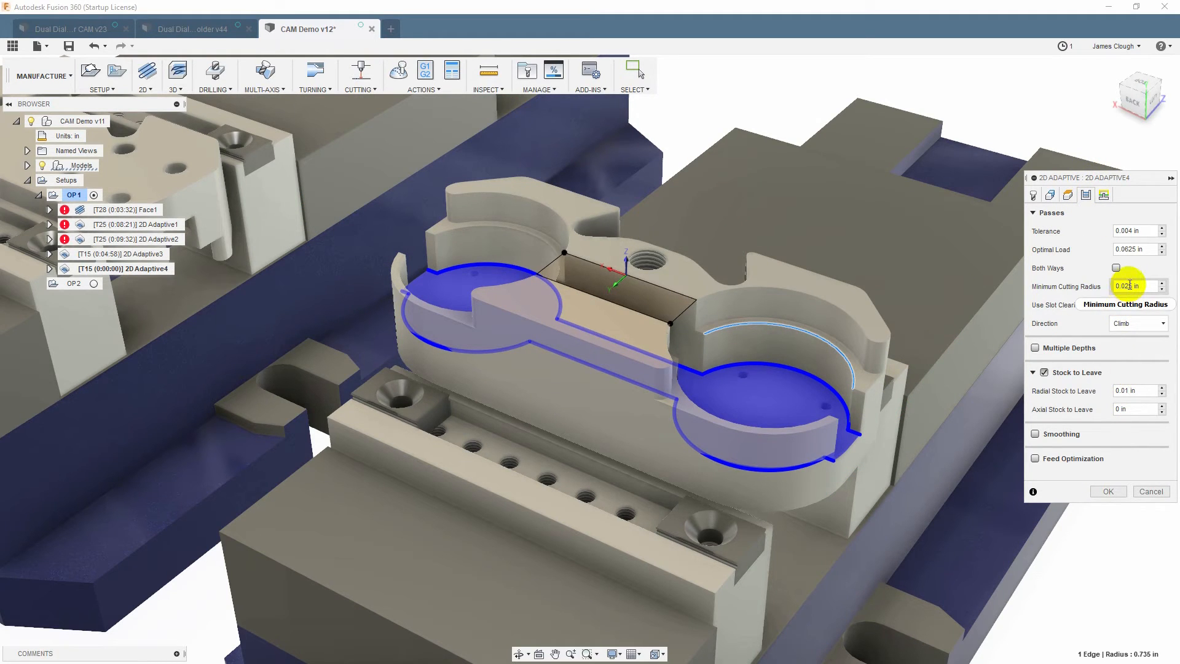
{"action": "left_click", "coordinate": [1036, 348]}
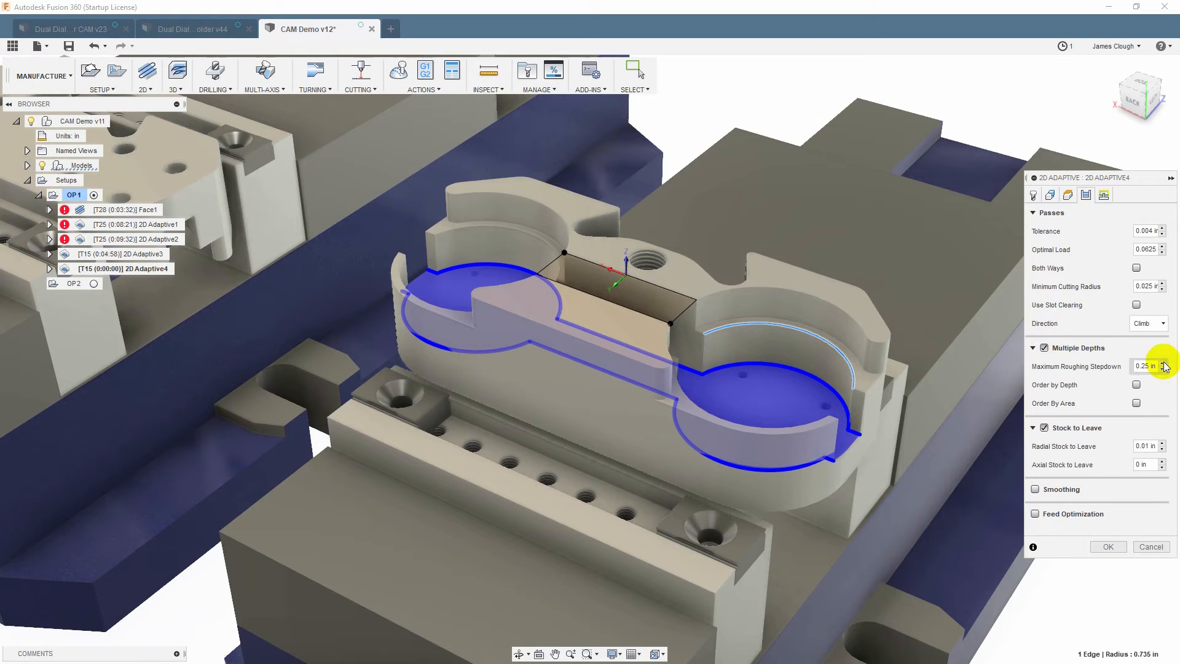
{"action": "left_click", "coordinate": [1109, 548]}
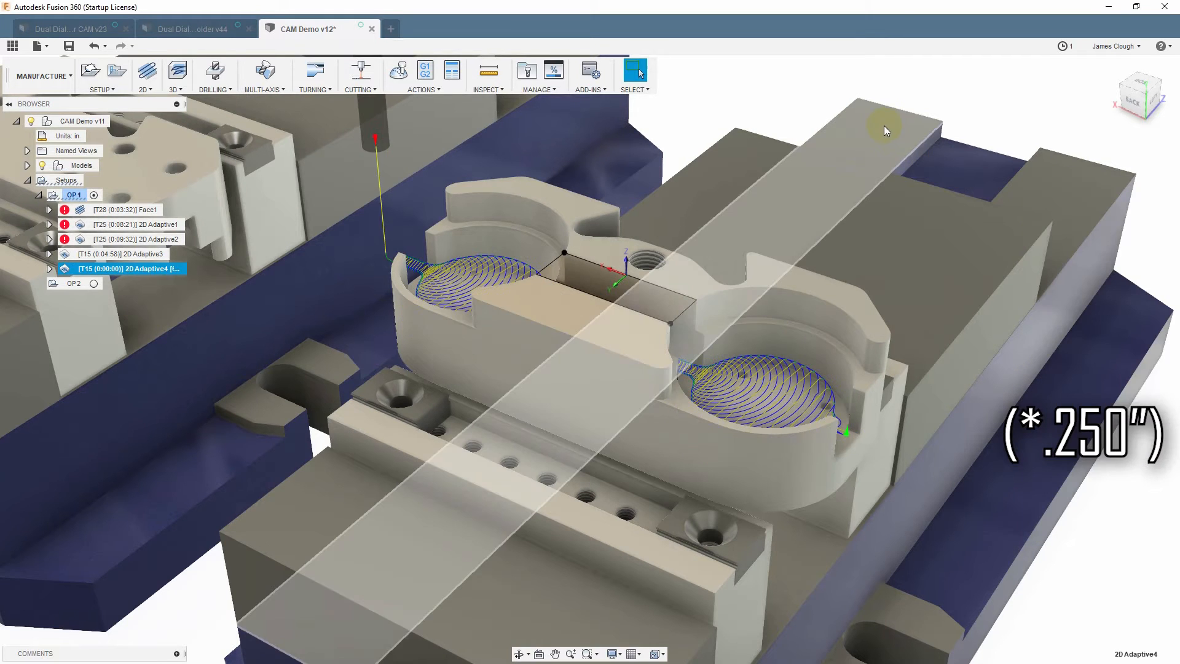
- Simulate the whole OP1 setup with stock shown, examine the roughed holder from both sides, and close the simulation
{"action": "middle_click_drag", "start_coordinate": [809, 312], "coordinate": [676, 322], "text": "shift"}
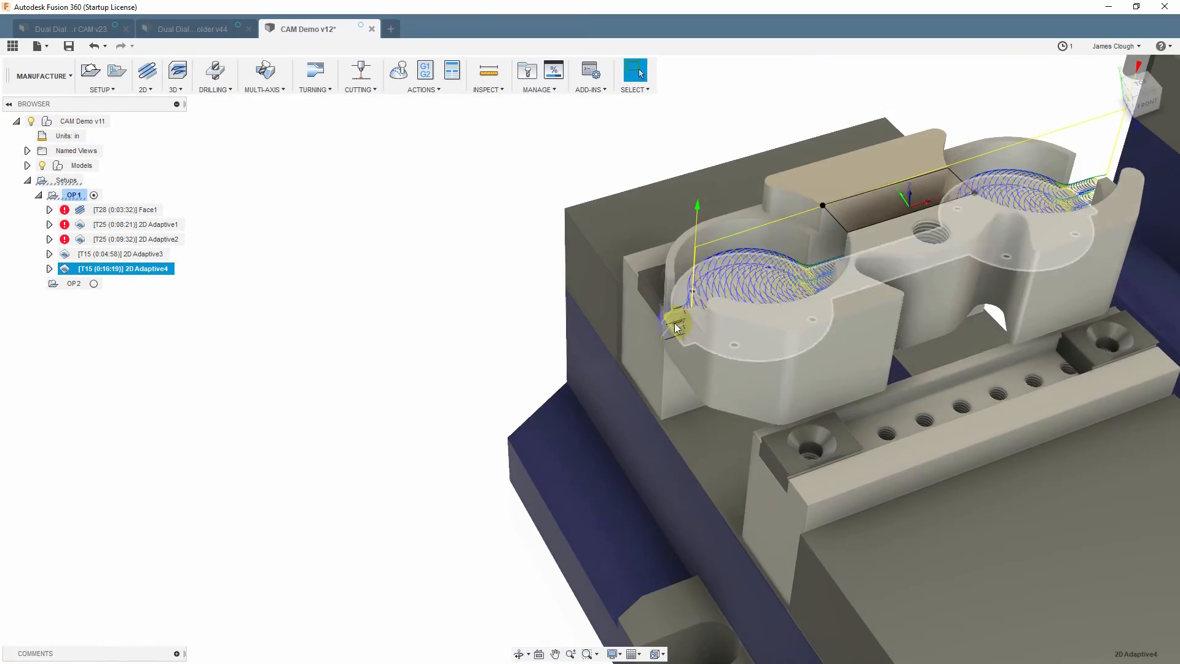
{"action": "middle_click_drag", "start_coordinate": [909, 248], "coordinate": [577, 270]}
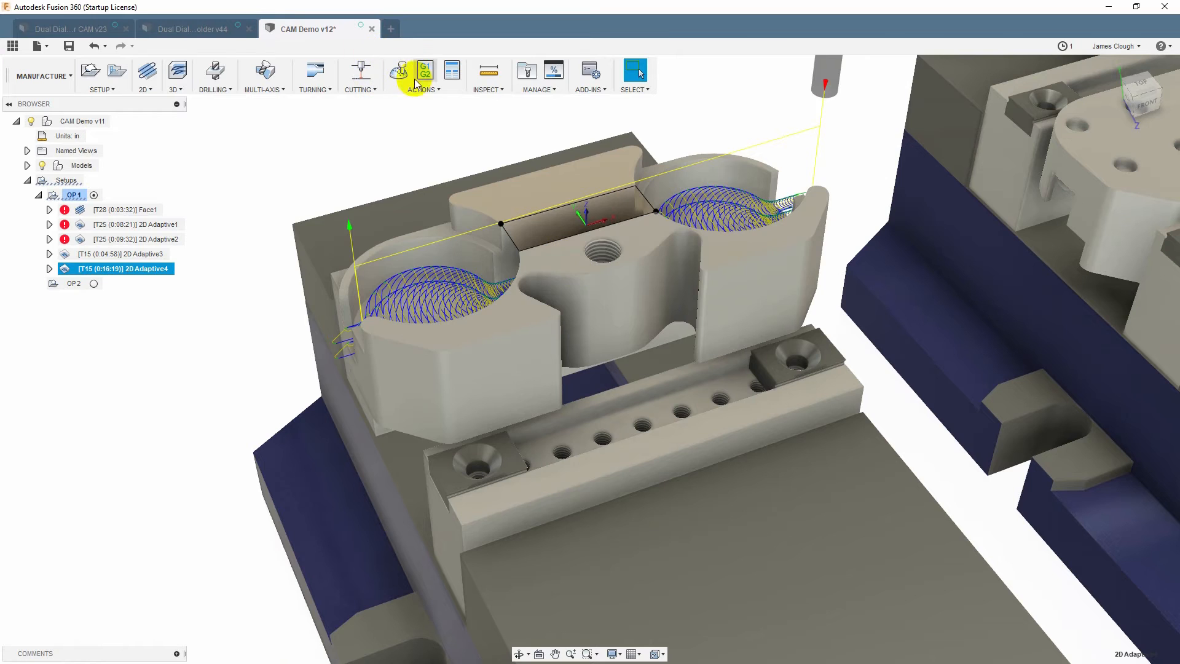
{"action": "left_click", "coordinate": [53, 195]}
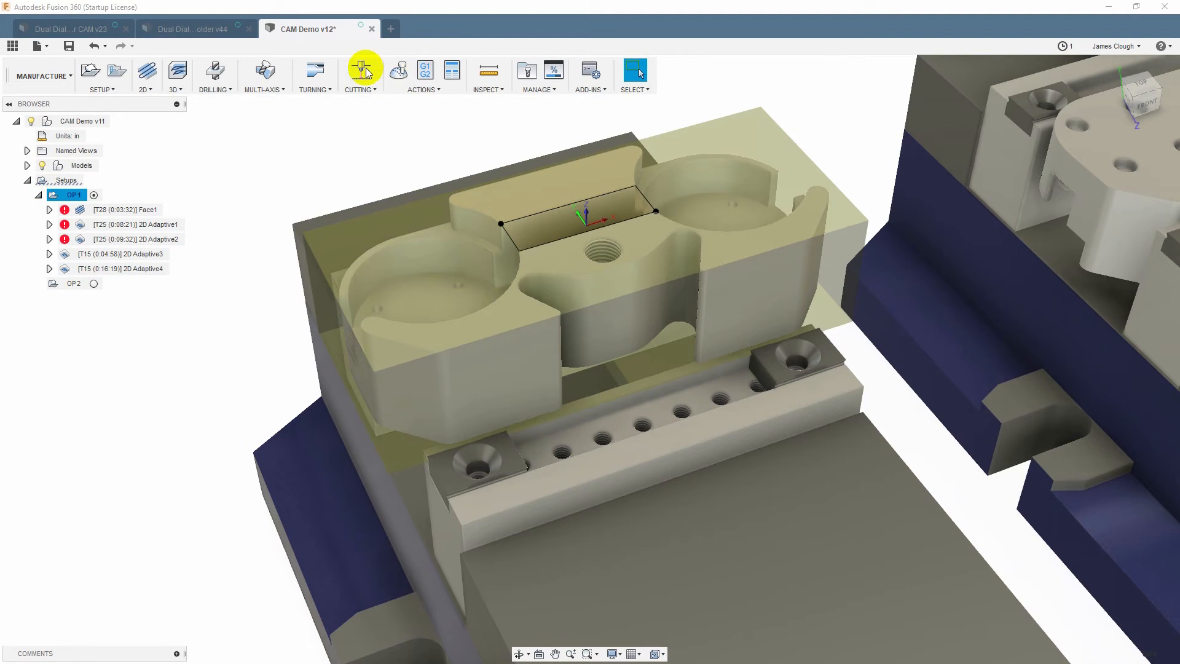
{"action": "left_click", "coordinate": [398, 71]}
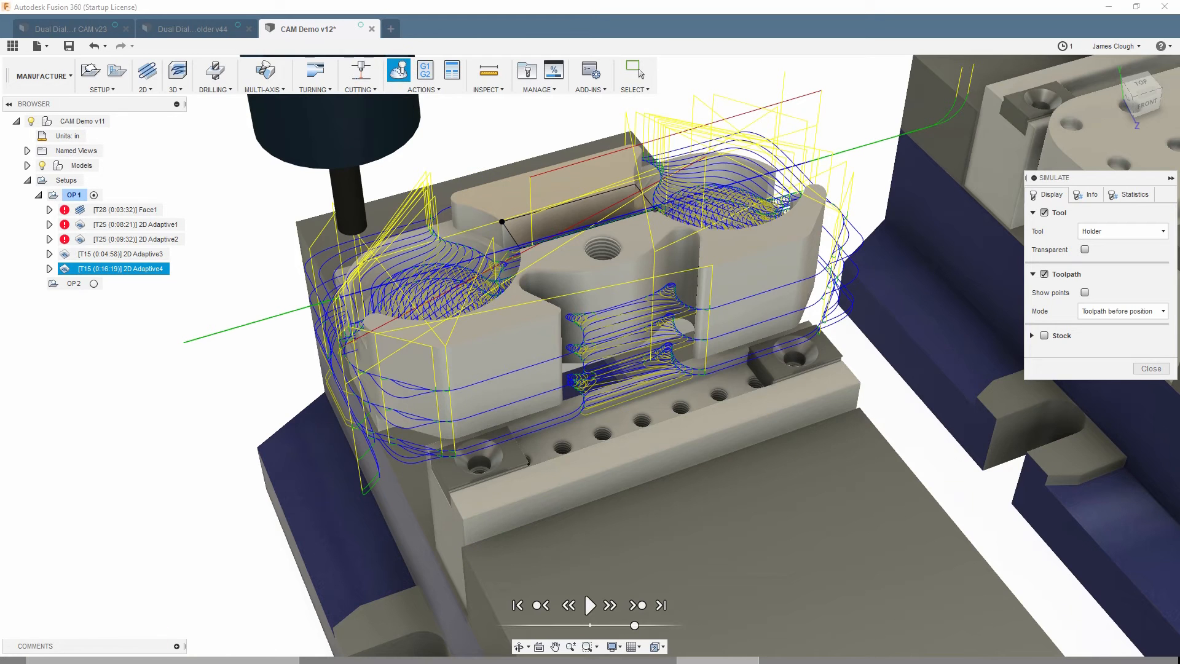
{"action": "left_click", "coordinate": [1044, 335]}
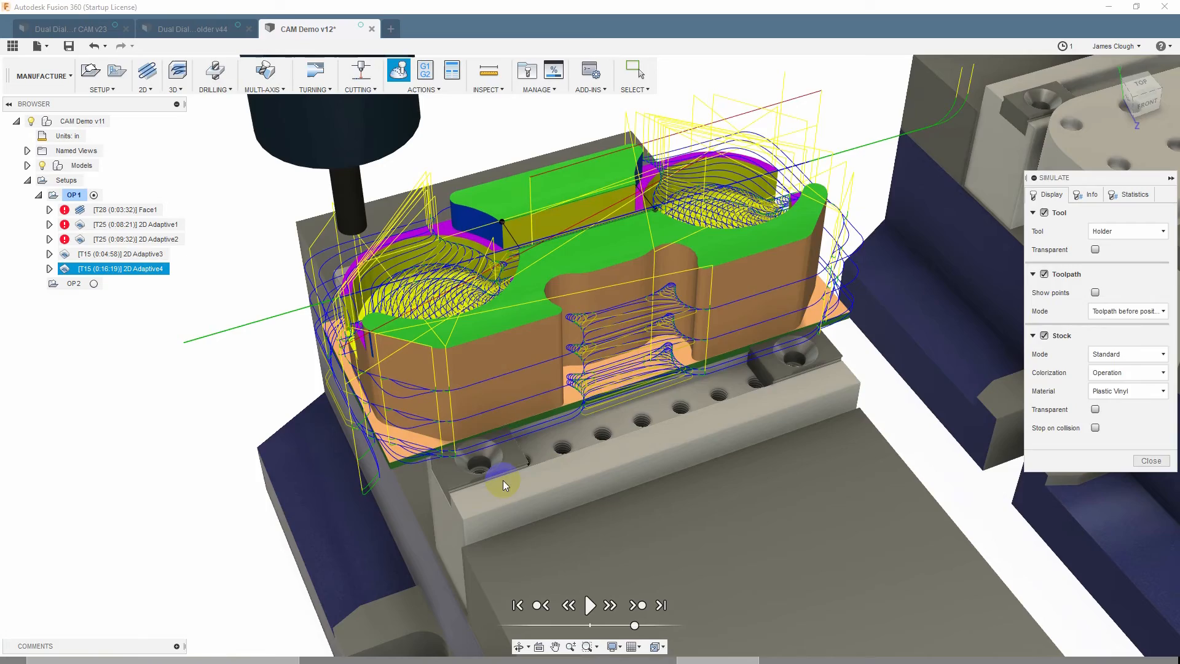
{"action": "middle_click_drag", "start_coordinate": [506, 439], "coordinate": [632, 427], "text": "shift"}
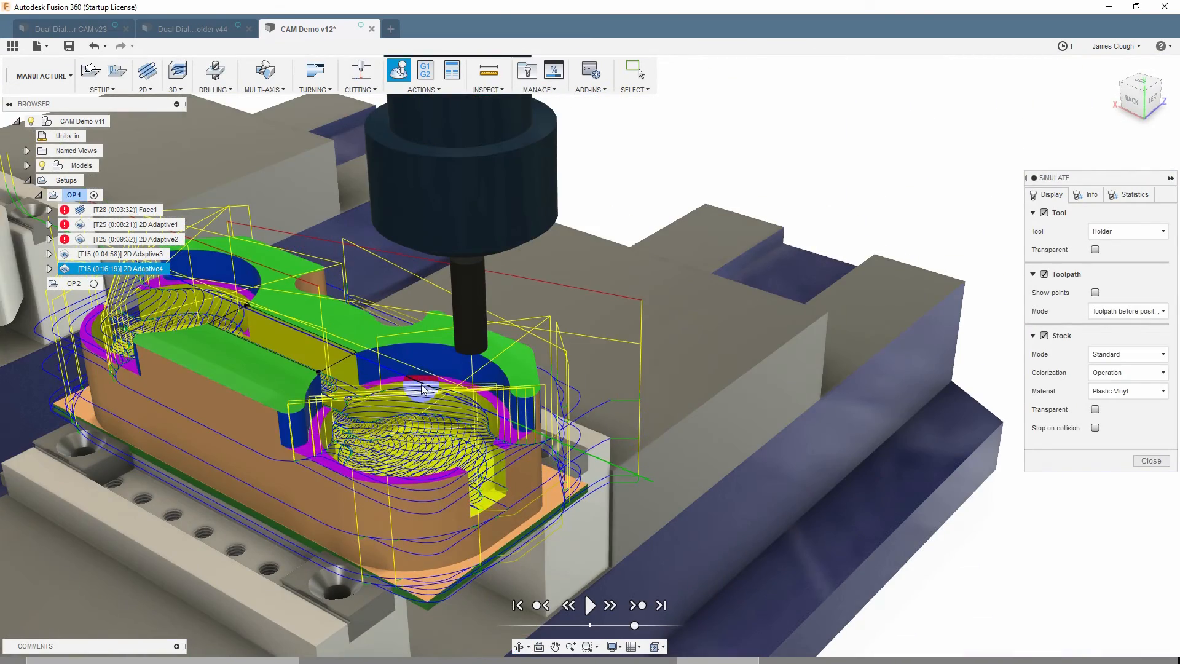
{"action": "middle_click_drag", "start_coordinate": [403, 491], "coordinate": [258, 487], "text": "shift"}
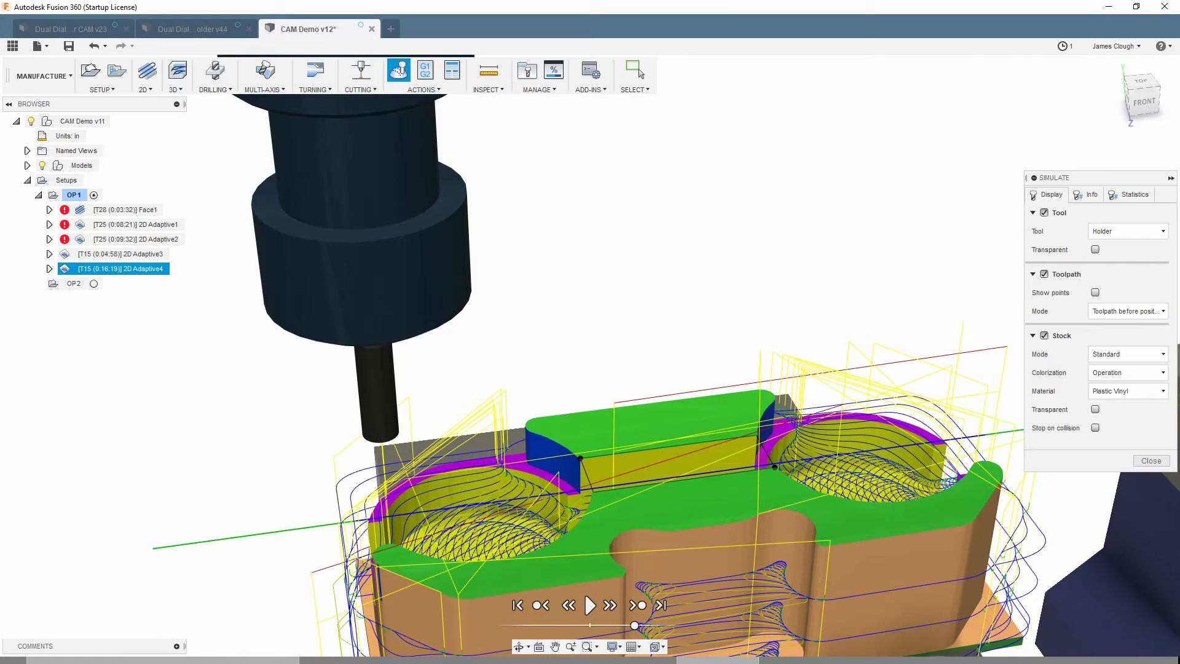
{"action": "left_click", "coordinate": [1151, 461]}
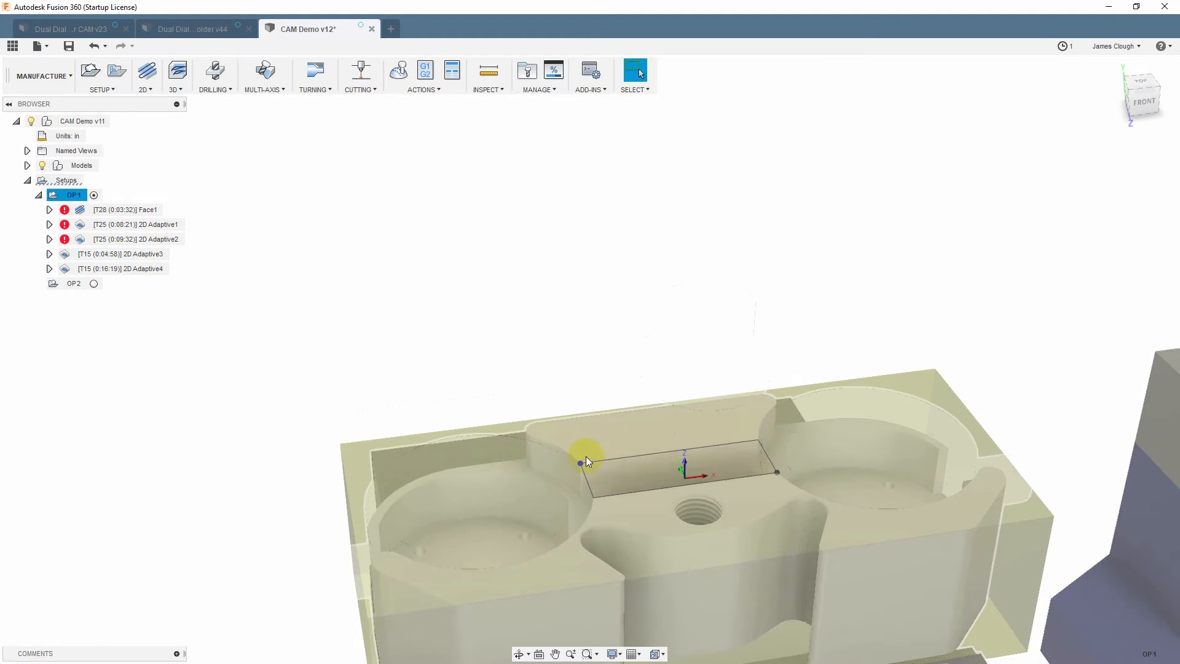
- Create a Drill operation in OP1 and choose tool 2, the 1/4" 120° spot drill
{"action": "scroll", "coordinate": [584, 455], "scroll_direction": "down", "scroll_amount": 3}
{"action": "middle_click_drag", "start_coordinate": [580, 455], "coordinate": [592, 312], "text": "shift"}
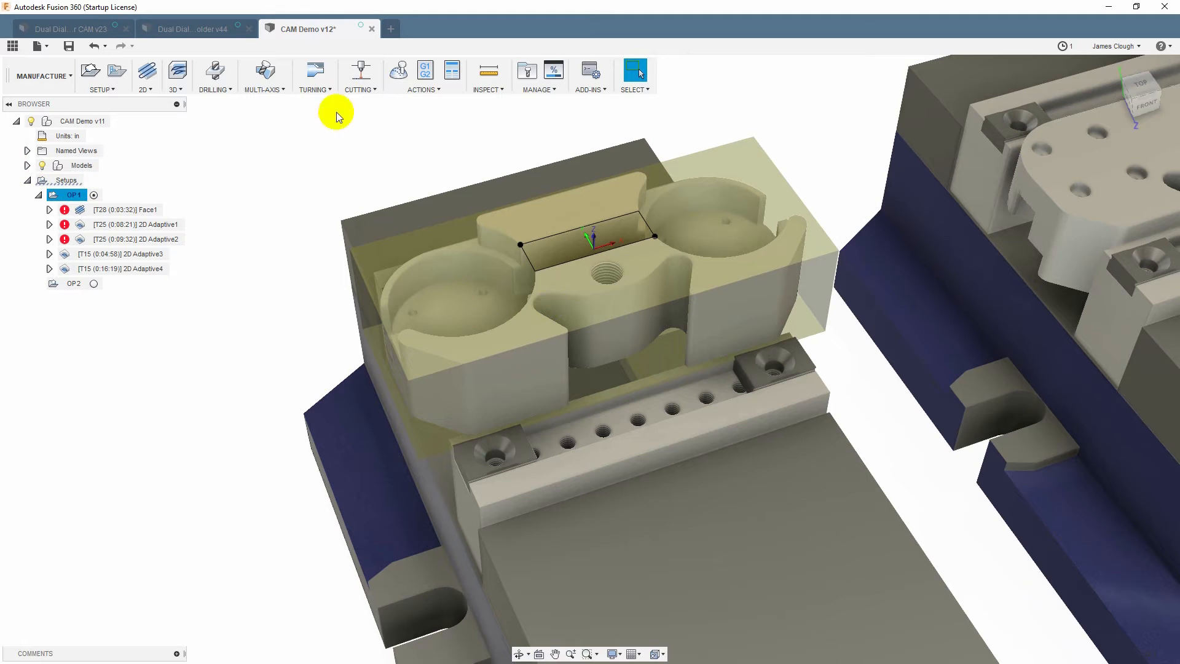
{"action": "left_click", "coordinate": [215, 71]}
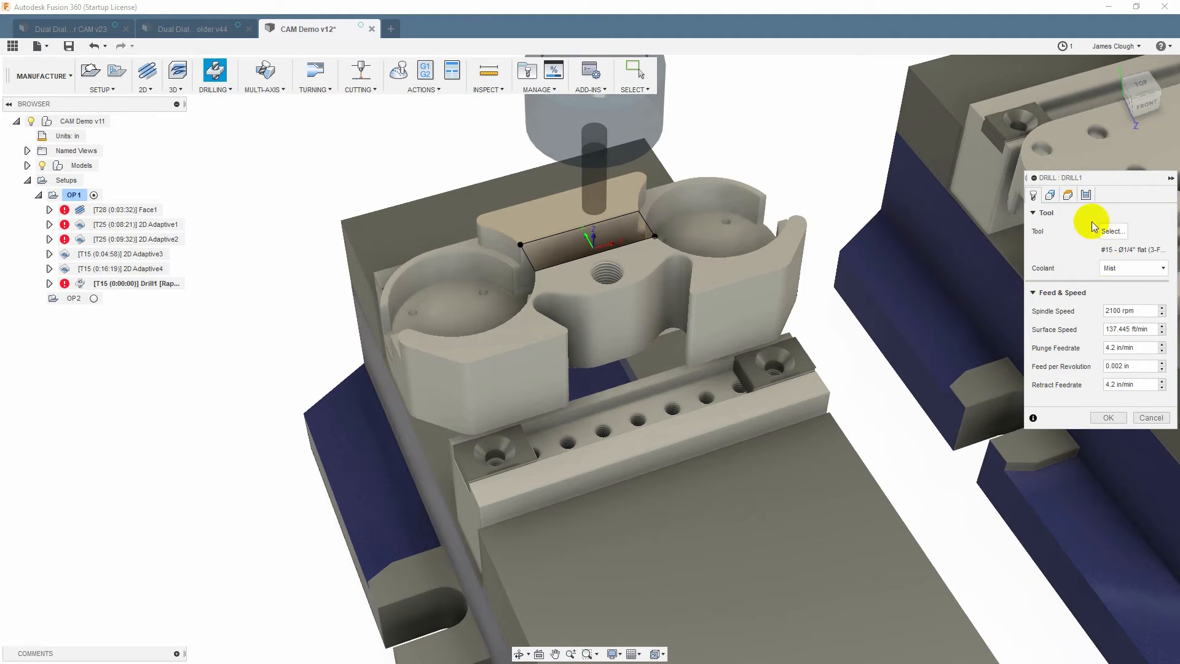
{"action": "left_click", "coordinate": [1110, 231]}
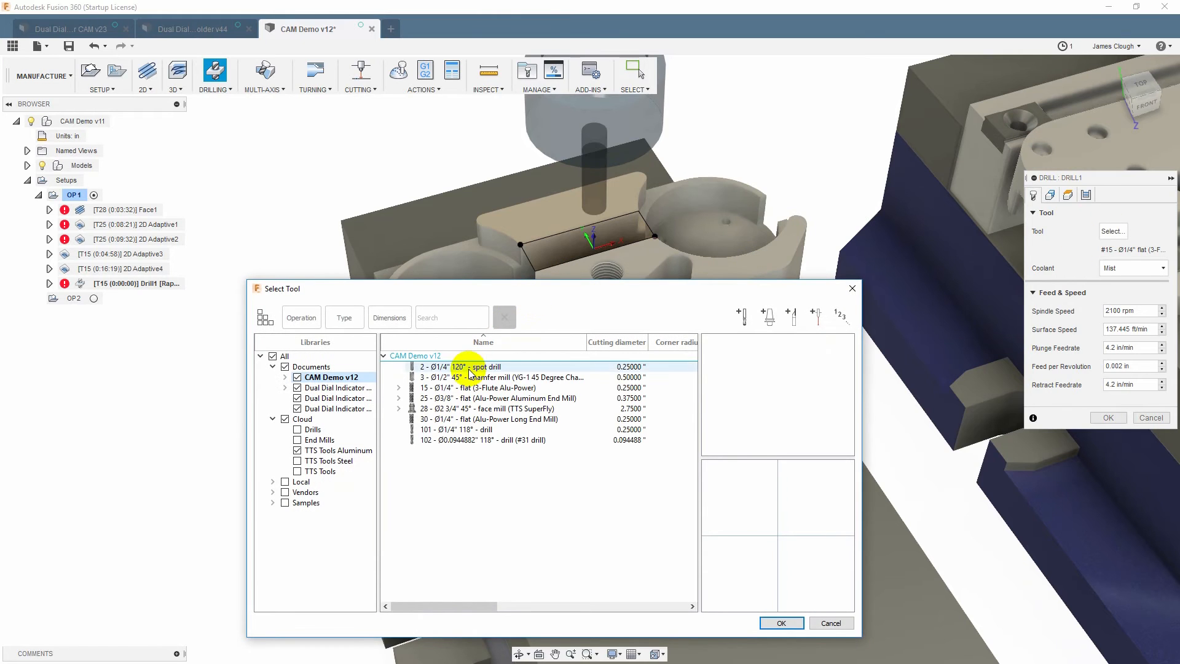
{"action": "left_click", "coordinate": [468, 368]}
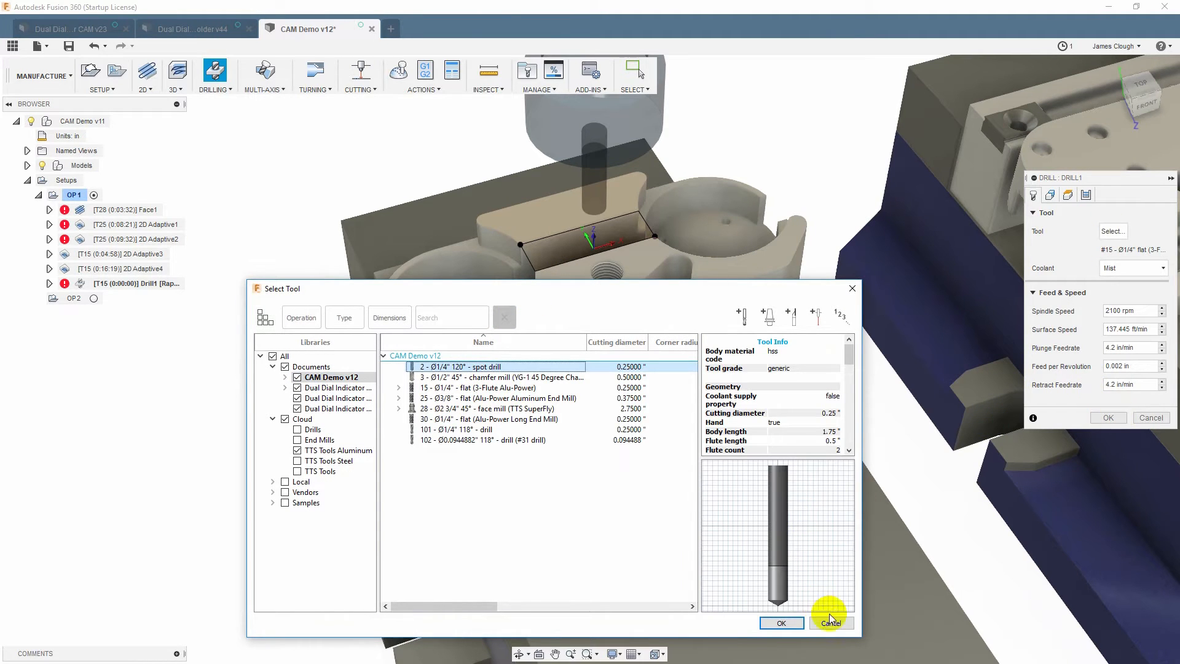
- Assign the 2 - Ø1/4" 120° spot drill to the first drill operation and select the centre threaded hole and both side hole faces
{"action": "left_click", "coordinate": [781, 622]}
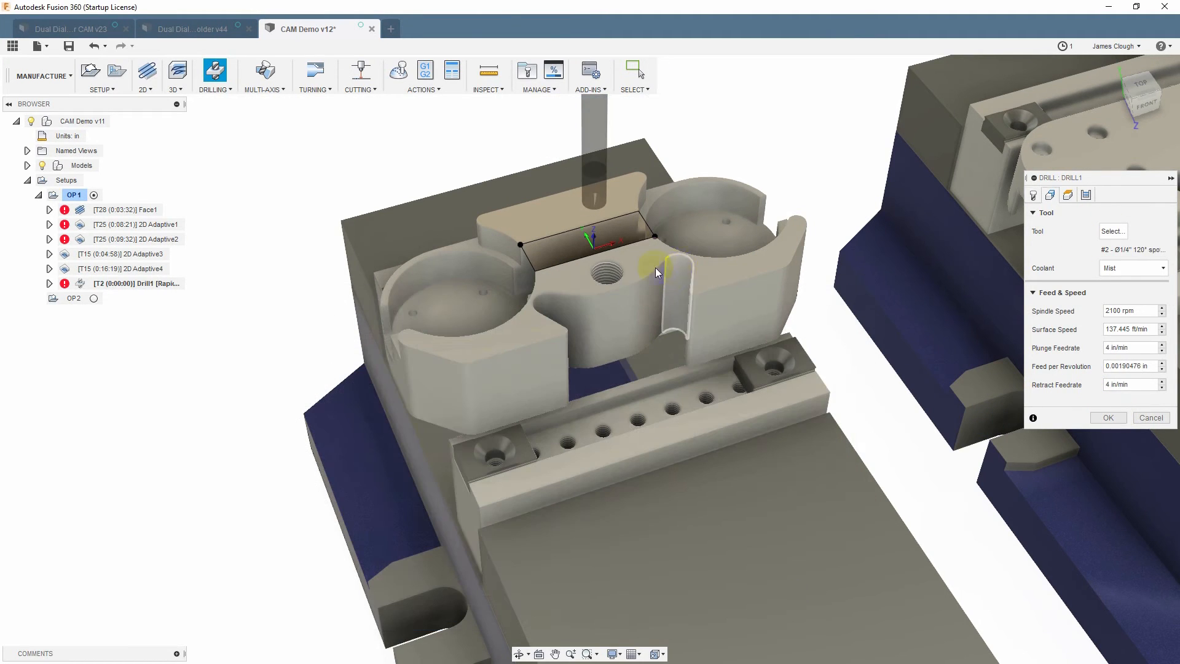
{"action": "left_click", "coordinate": [681, 270]}
{"action": "left_click", "coordinate": [606, 279]}
{"action": "left_click", "coordinate": [540, 304]}
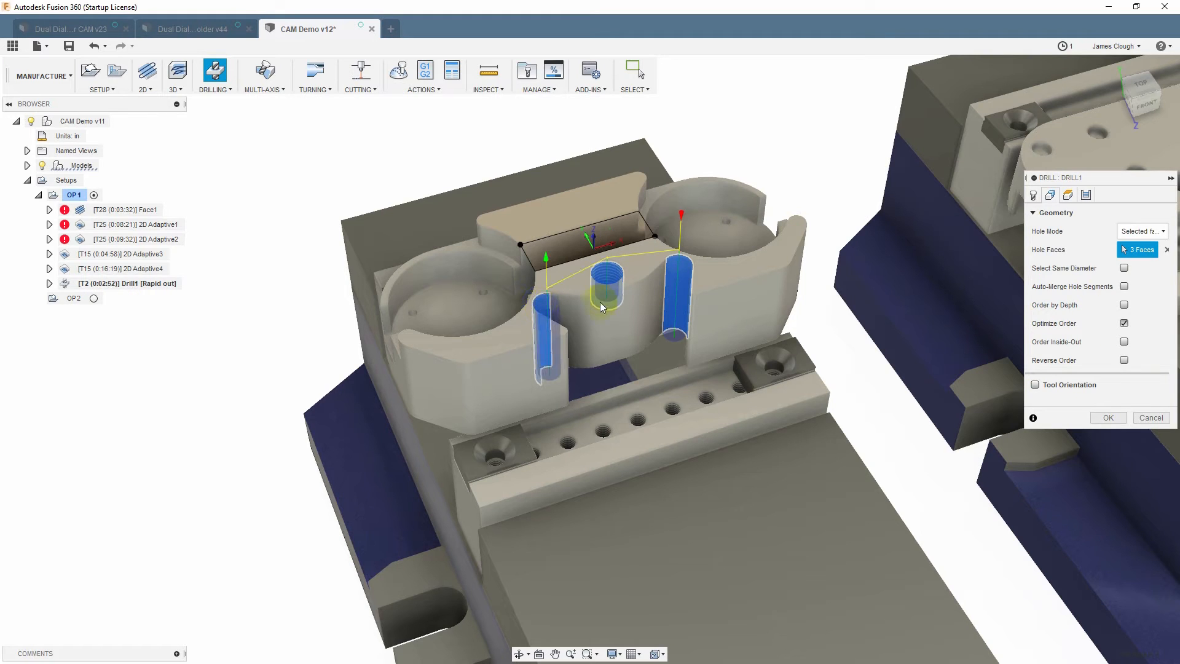
- Set the spot drilling bottom height from Hole top with a -0.04 in offset and finish the operation
{"action": "left_click", "coordinate": [1068, 195]}
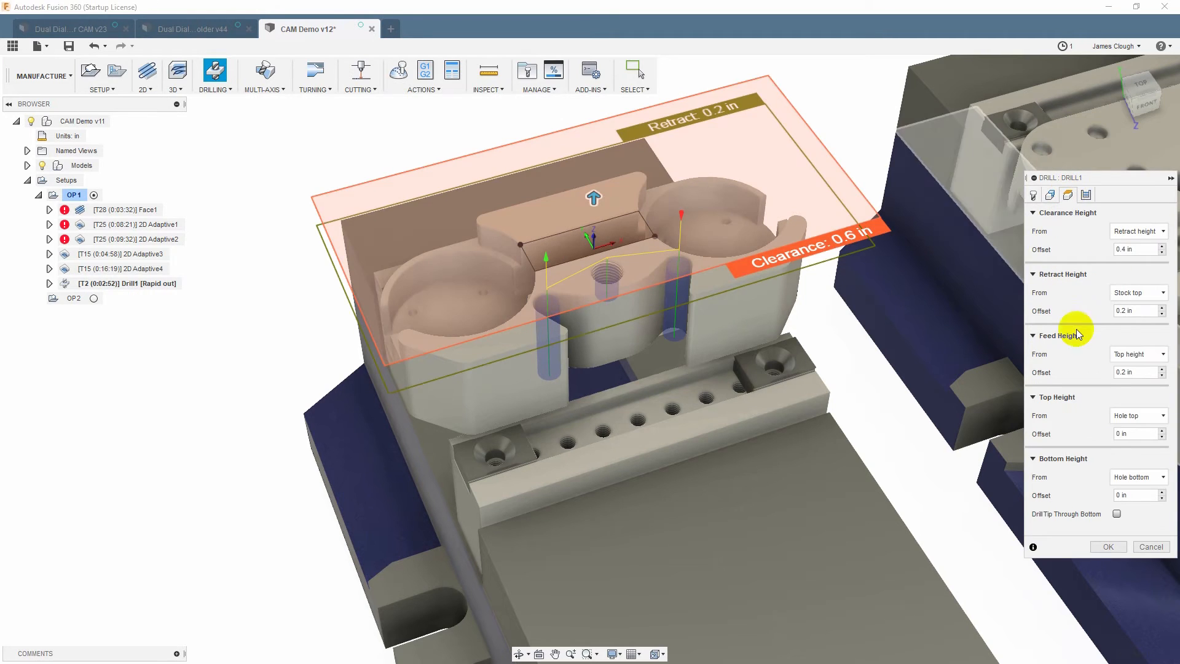
{"action": "left_click", "coordinate": [1136, 479]}
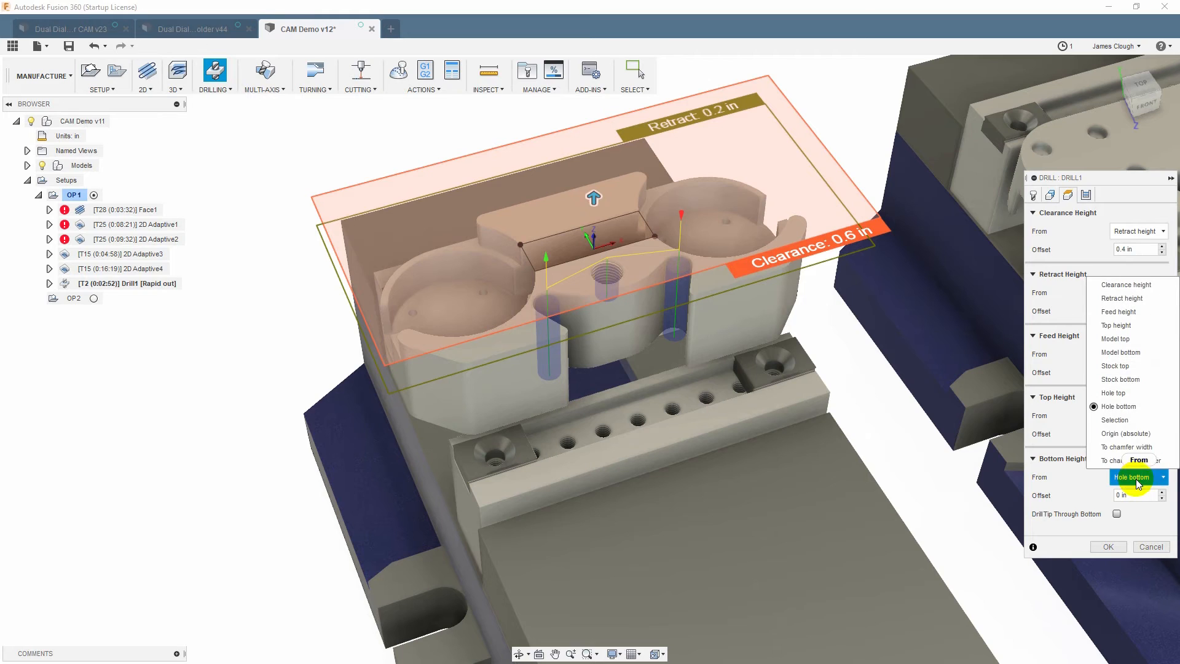
{"action": "left_click", "coordinate": [1118, 393]}
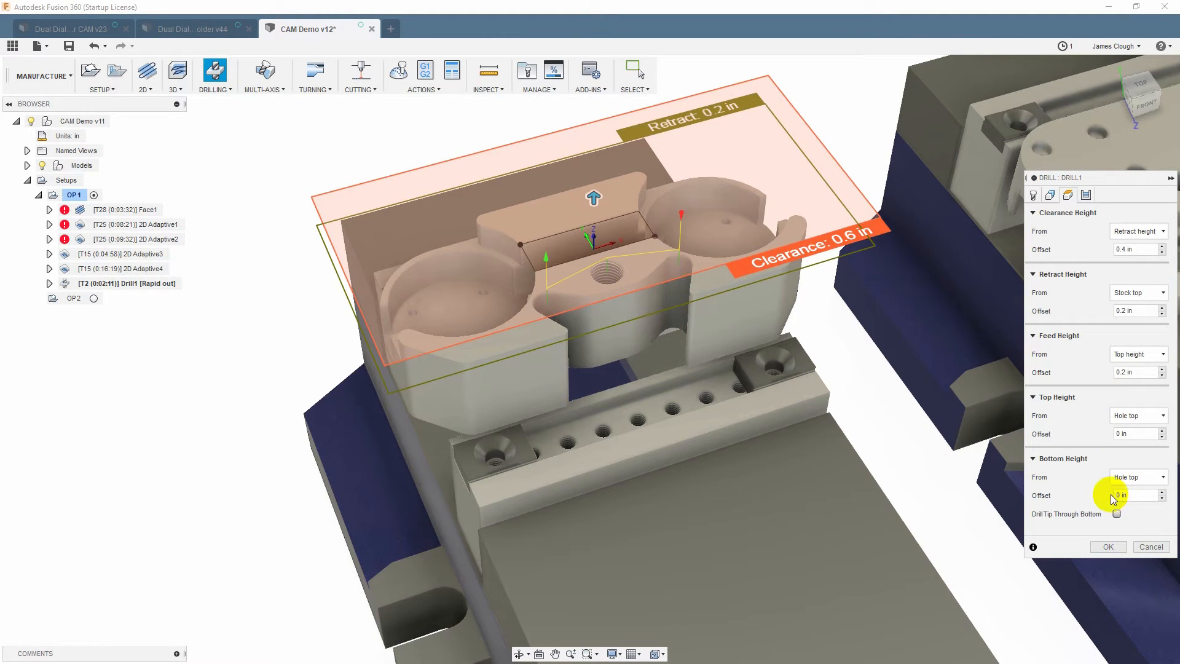
{"action": "type", "text": "-.04"}
{"action": "left_click", "coordinate": [1108, 546]}
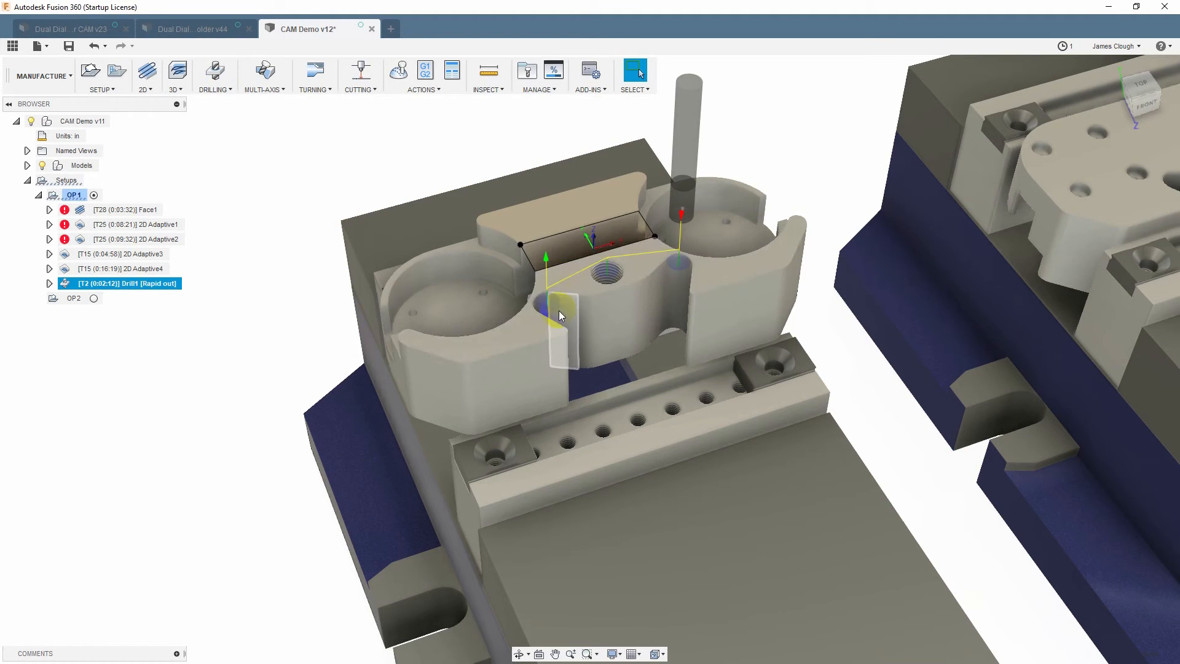
- Create a second drill operation using the 101 - Ø1/4" 118° drill on the two side hole faces
{"action": "left_click", "coordinate": [217, 73]}
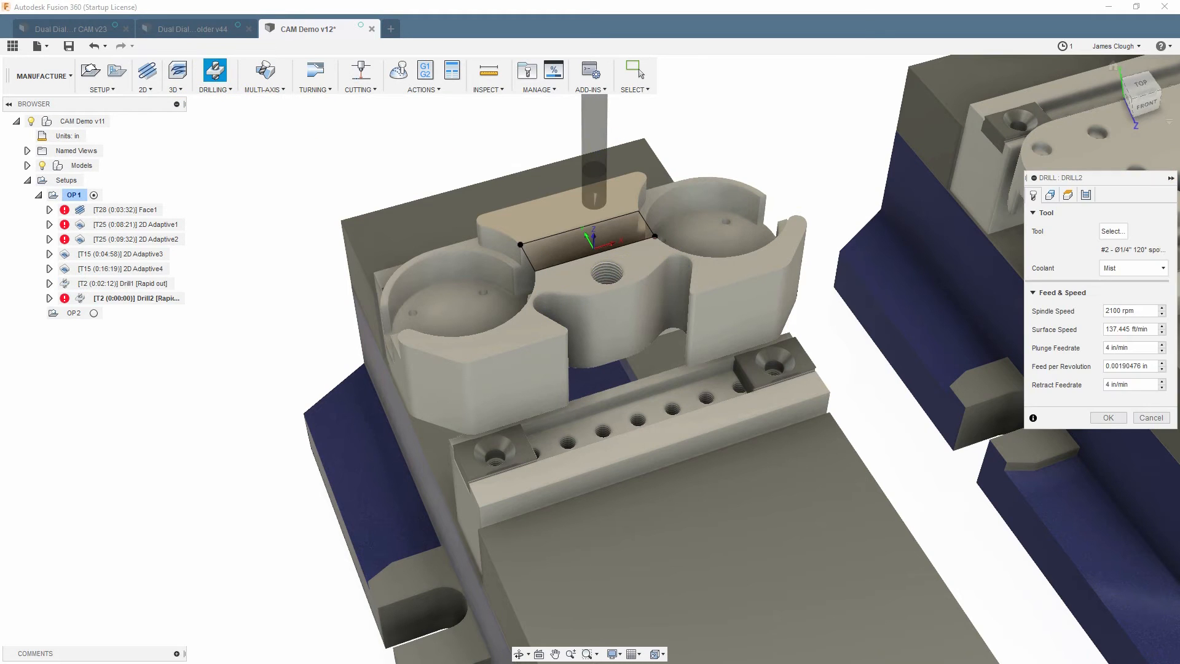
{"action": "left_click", "coordinate": [1113, 232]}
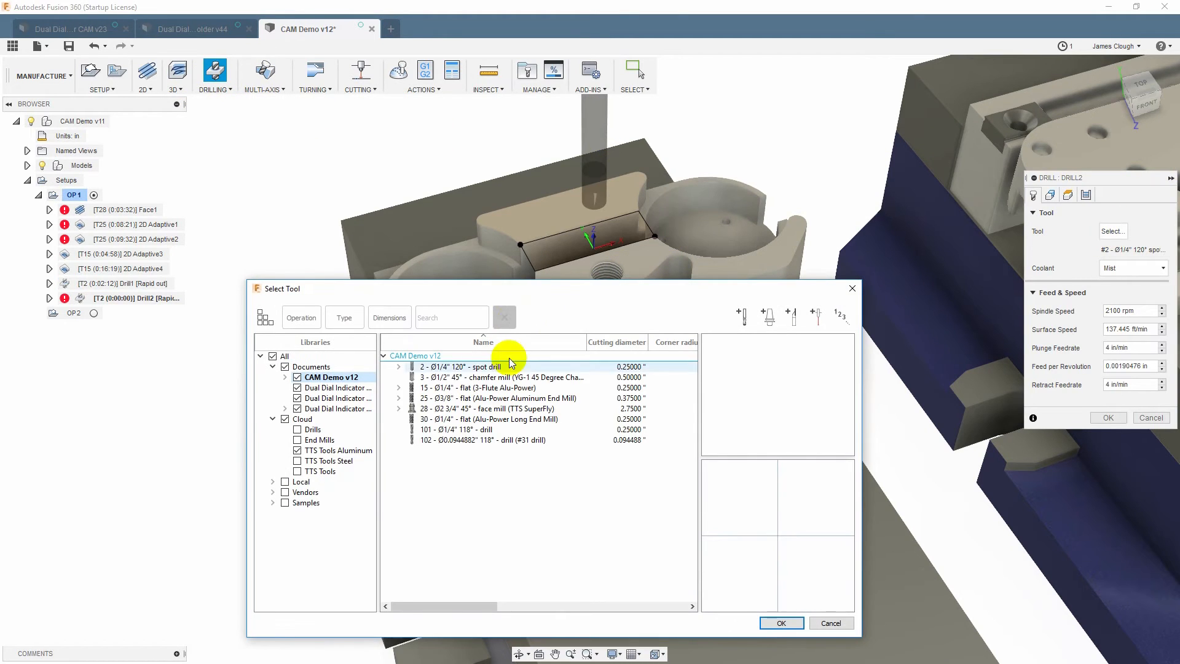
{"action": "left_click", "coordinate": [467, 430]}
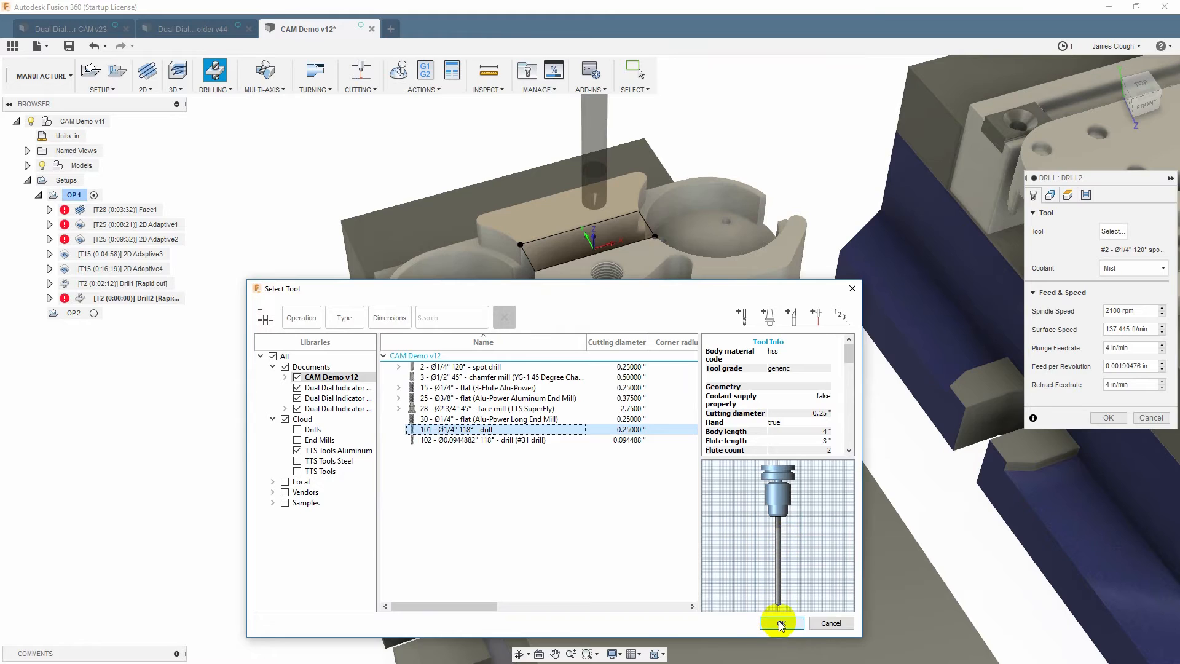
{"action": "left_click", "coordinate": [781, 623]}
{"action": "left_click", "coordinate": [676, 277]}
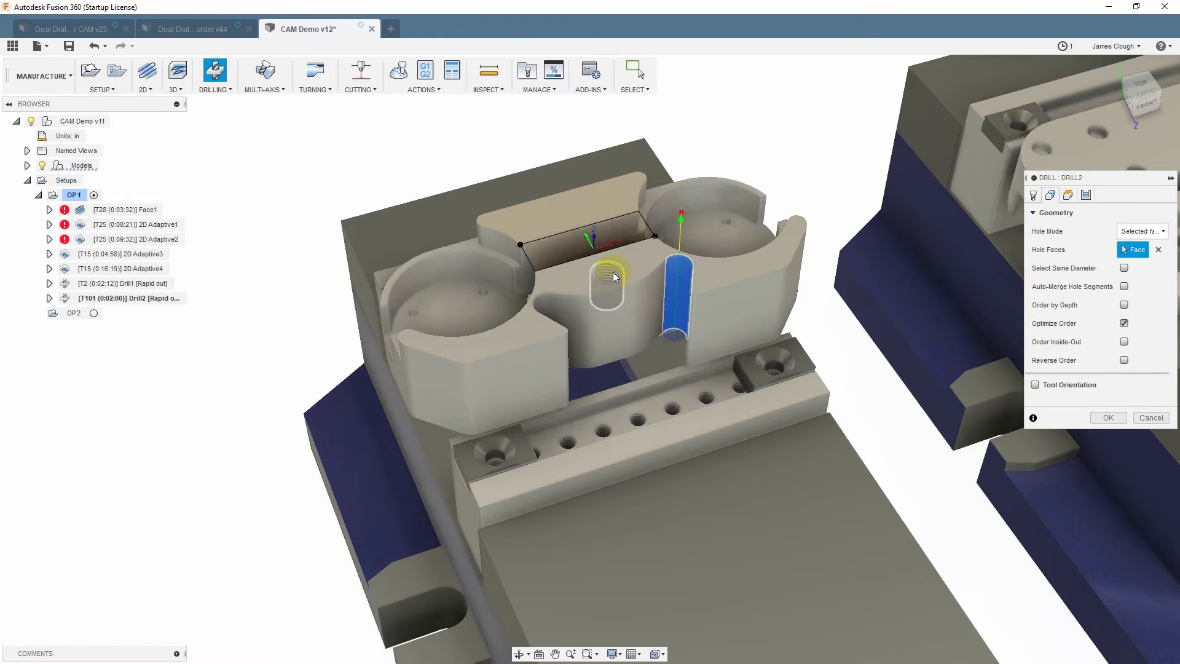
{"action": "left_click", "coordinate": [541, 303]}
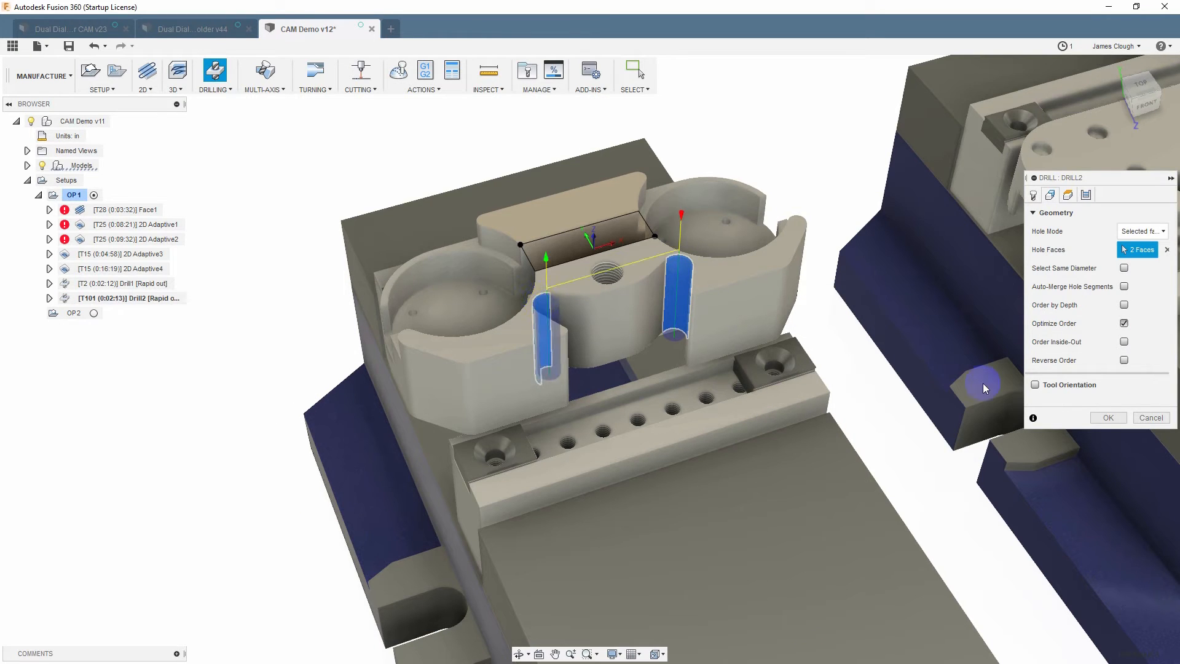
- Set the second drill operation's bottom height to Stock bottom and enable Drill Tip Through Bottom
{"action": "left_click", "coordinate": [1068, 194]}
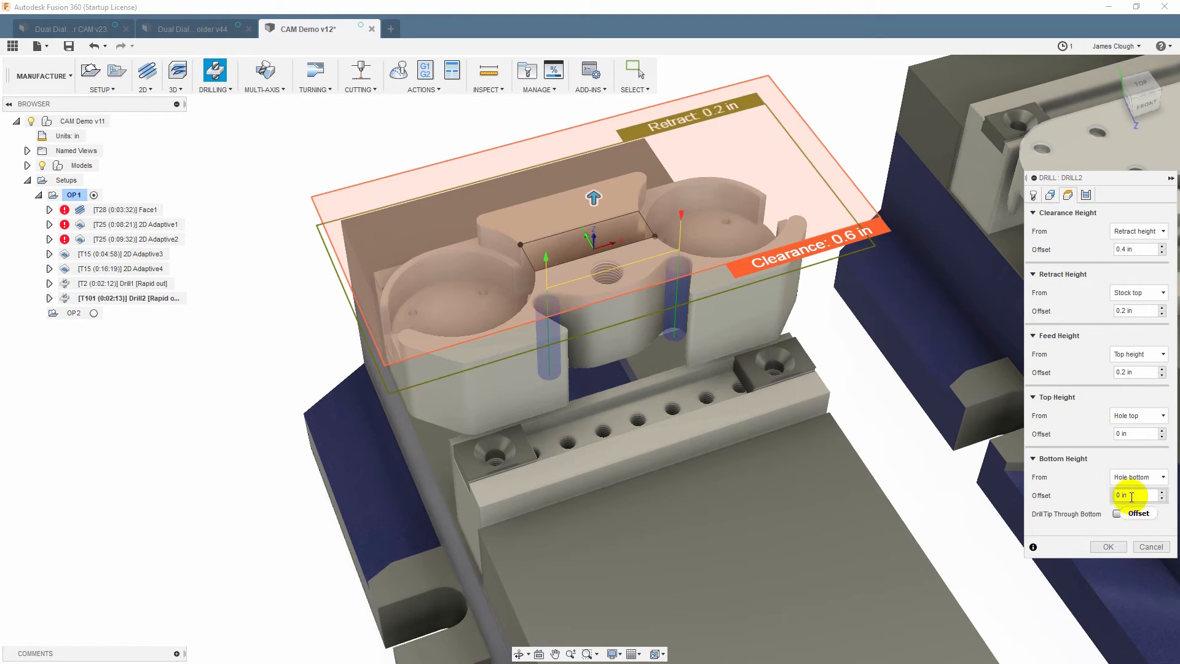
{"action": "left_click", "coordinate": [1131, 477]}
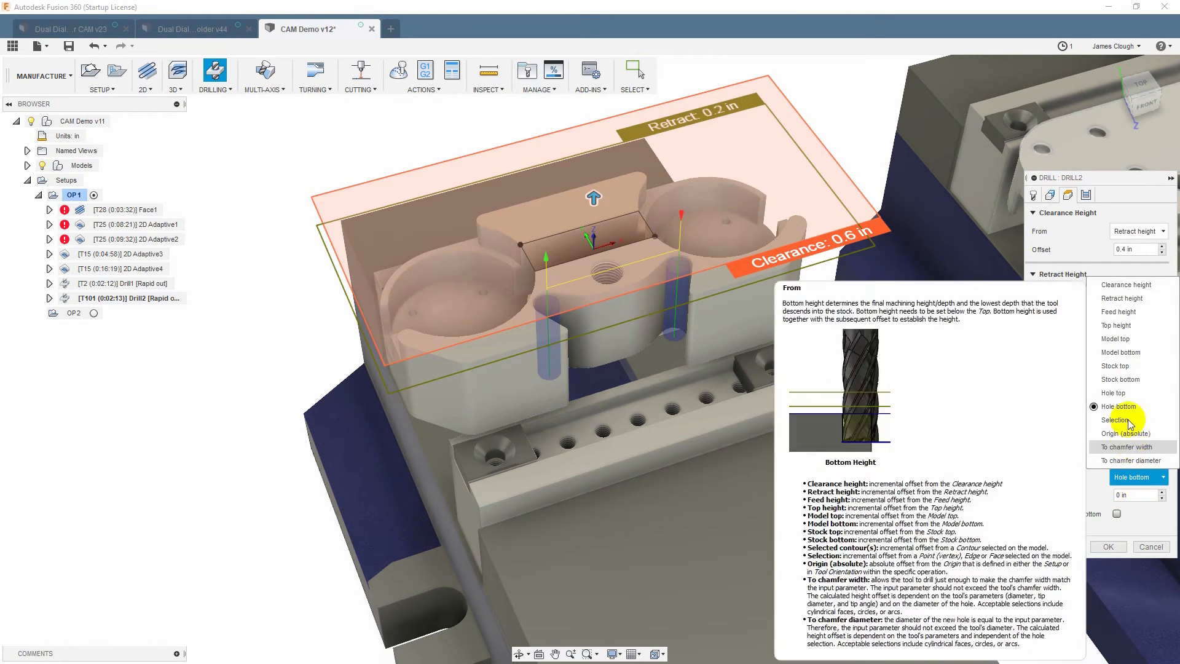
{"action": "left_click", "coordinate": [1119, 379]}
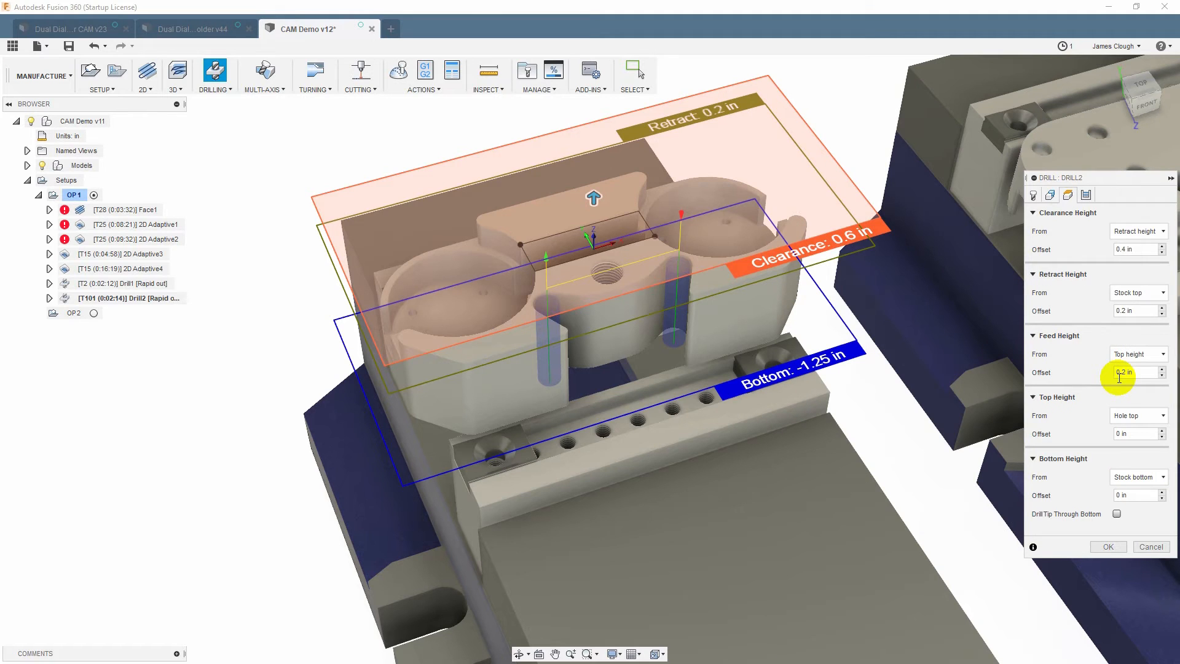
{"action": "left_click", "coordinate": [1115, 514]}
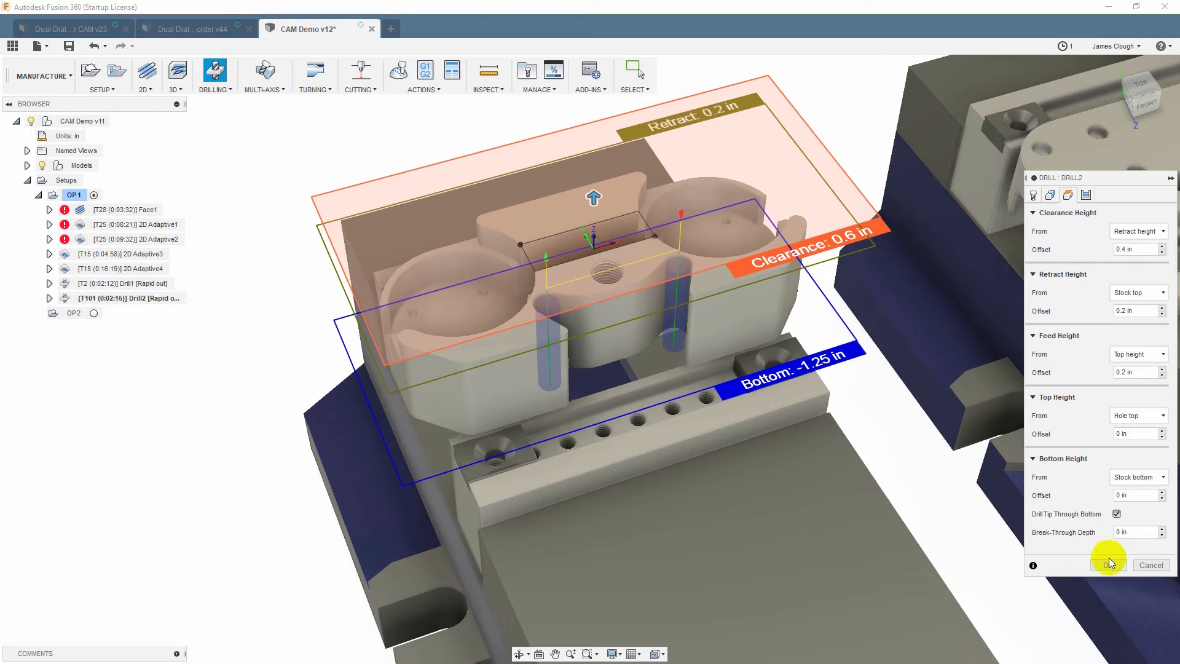
- Change the second drill operation's cycle type to Chip breaking and finish the operation
{"action": "left_click", "coordinate": [1085, 195]}
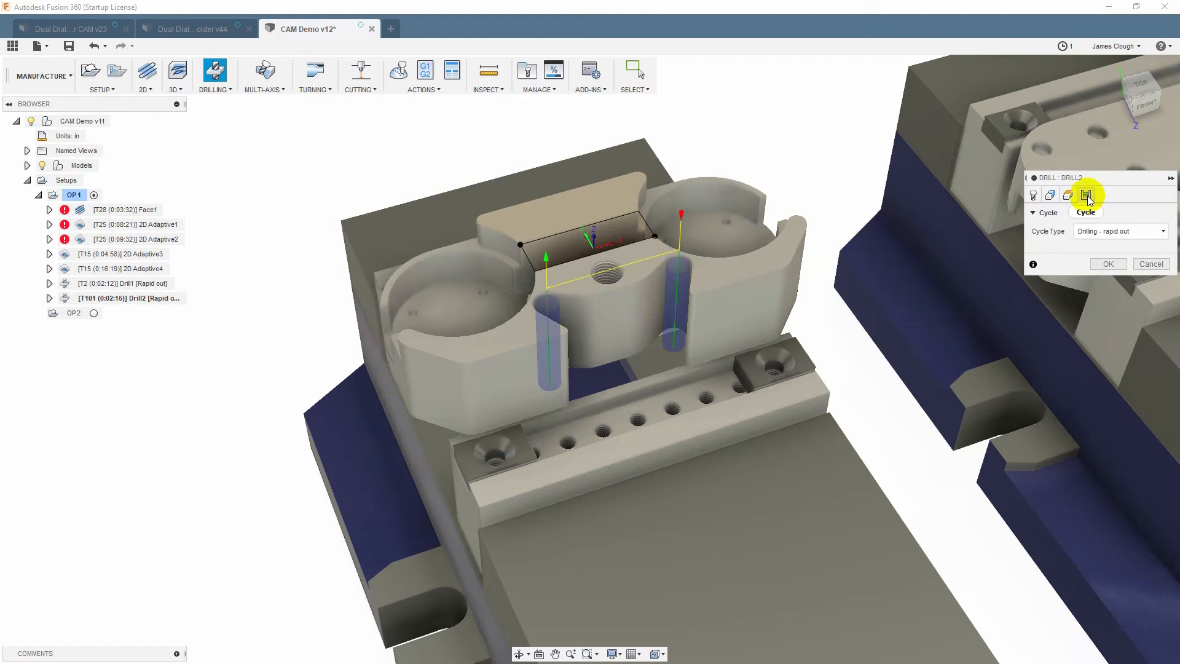
{"action": "left_click", "coordinate": [1092, 234]}
{"action": "left_click", "coordinate": [1093, 273]}
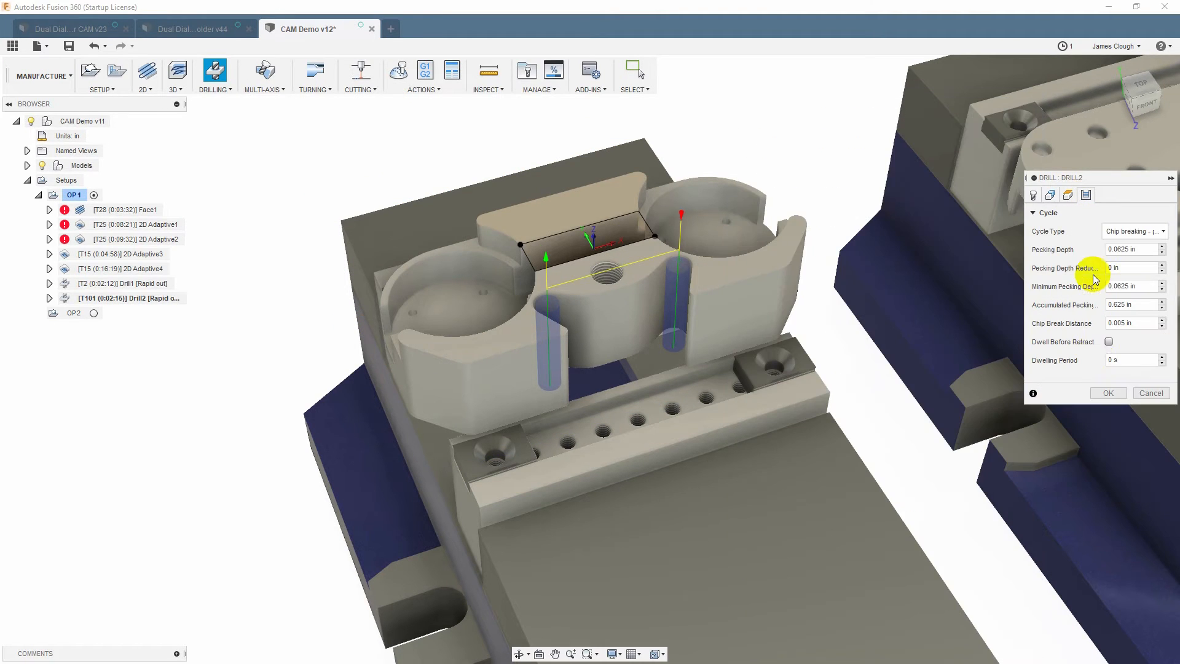
{"action": "left_click", "coordinate": [1109, 393]}
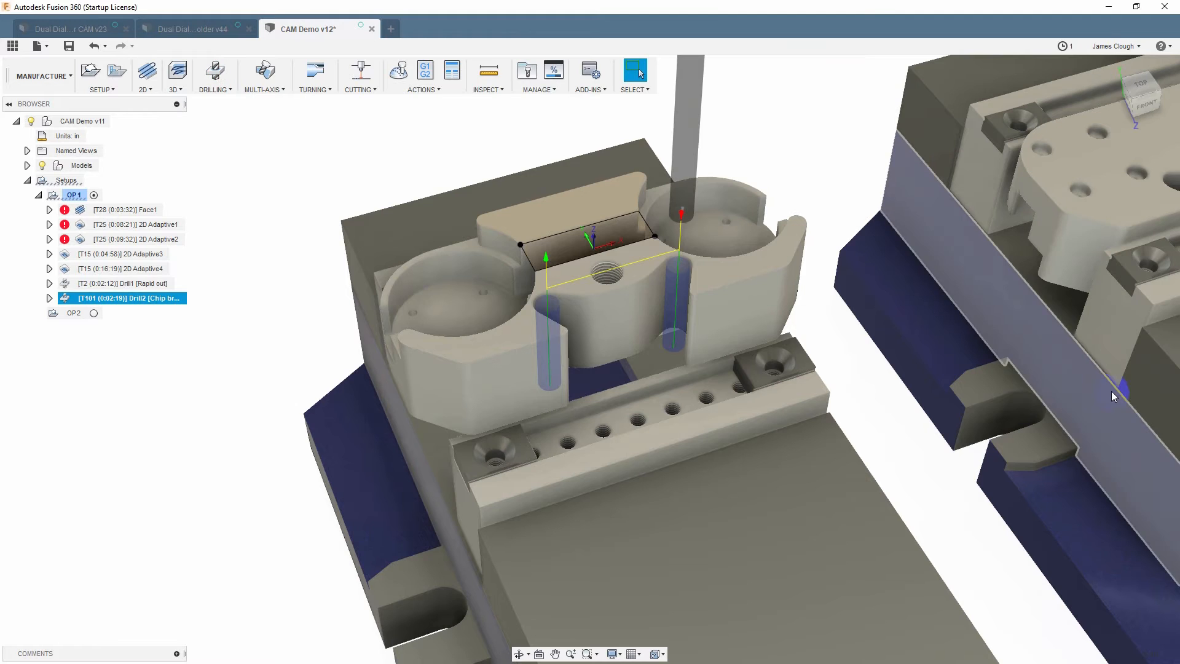
- Create a third drill operation on the centre threaded hole with the 101 - Ø1/4" drill, keeping the default heights
{"action": "left_click", "coordinate": [217, 72]}
{"action": "left_click", "coordinate": [1113, 230]}
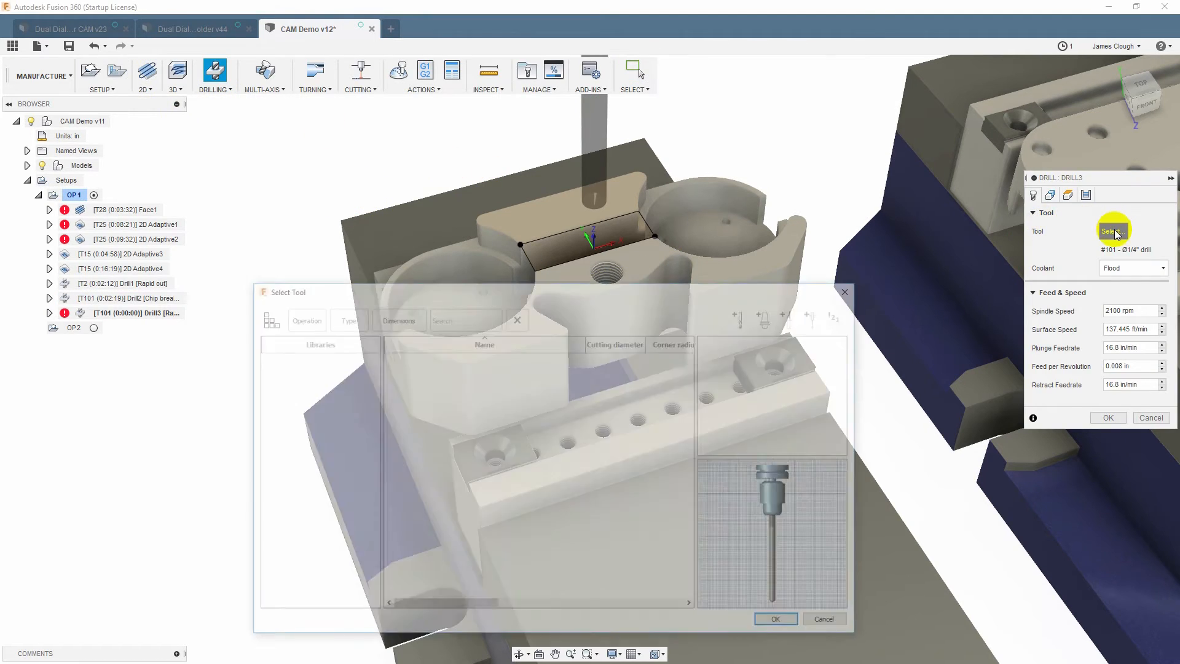
{"action": "left_click", "coordinate": [831, 623]}
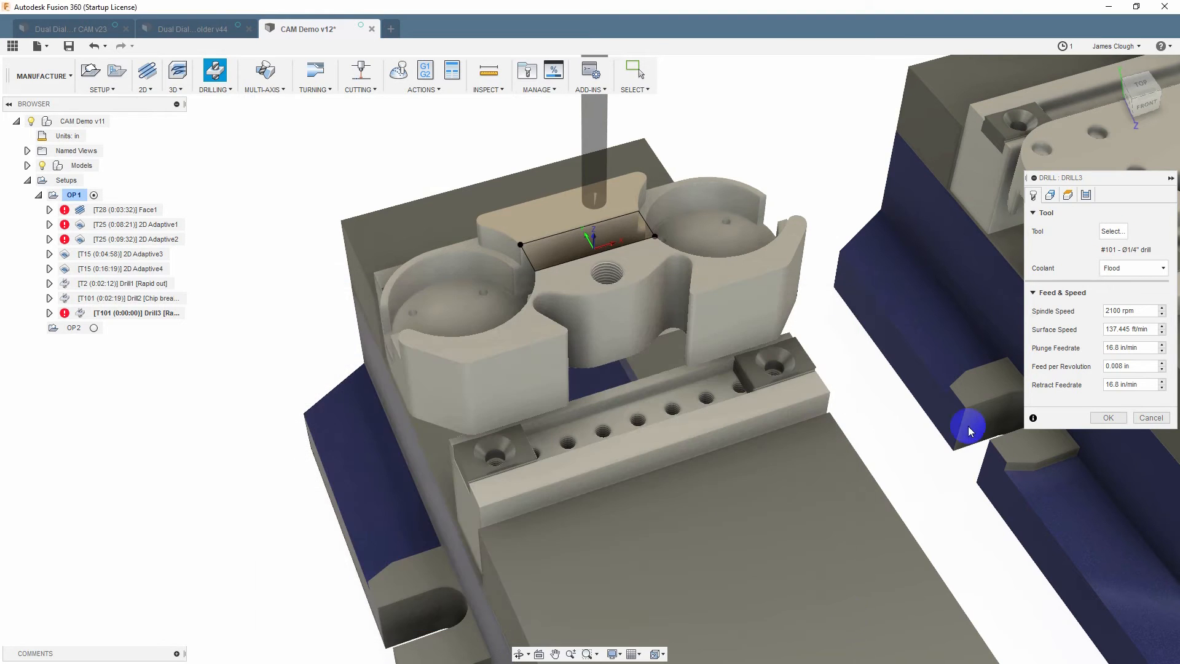
{"action": "left_click", "coordinate": [1050, 195]}
{"action": "left_click", "coordinate": [600, 275]}
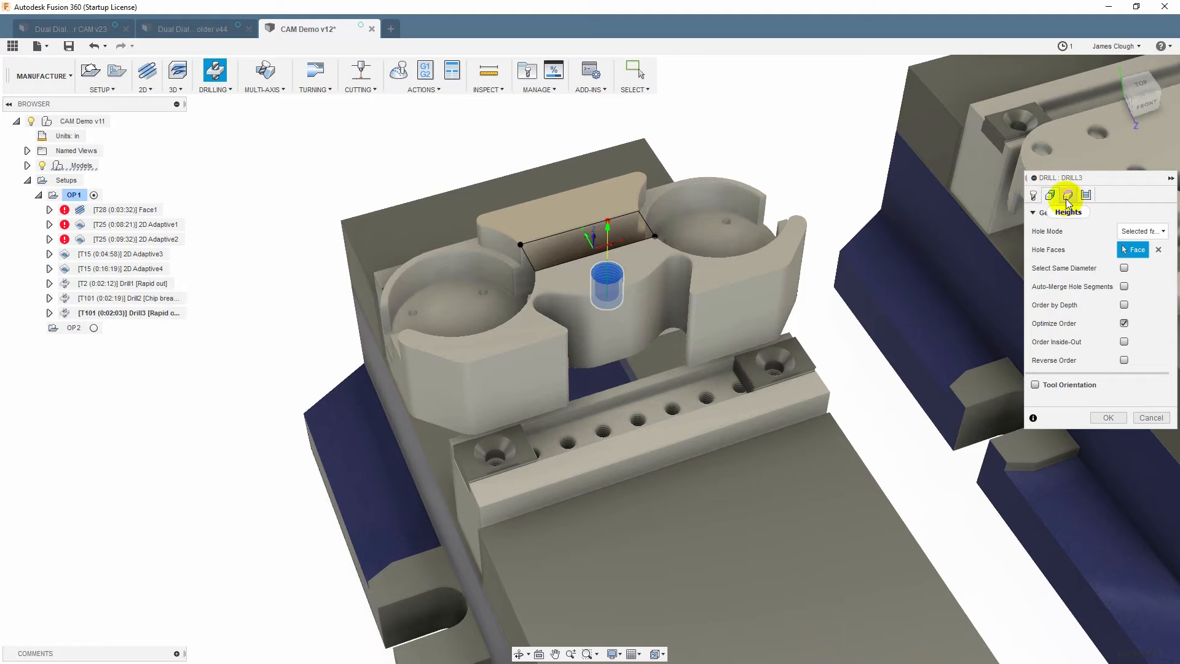
{"action": "left_click", "coordinate": [1068, 198]}
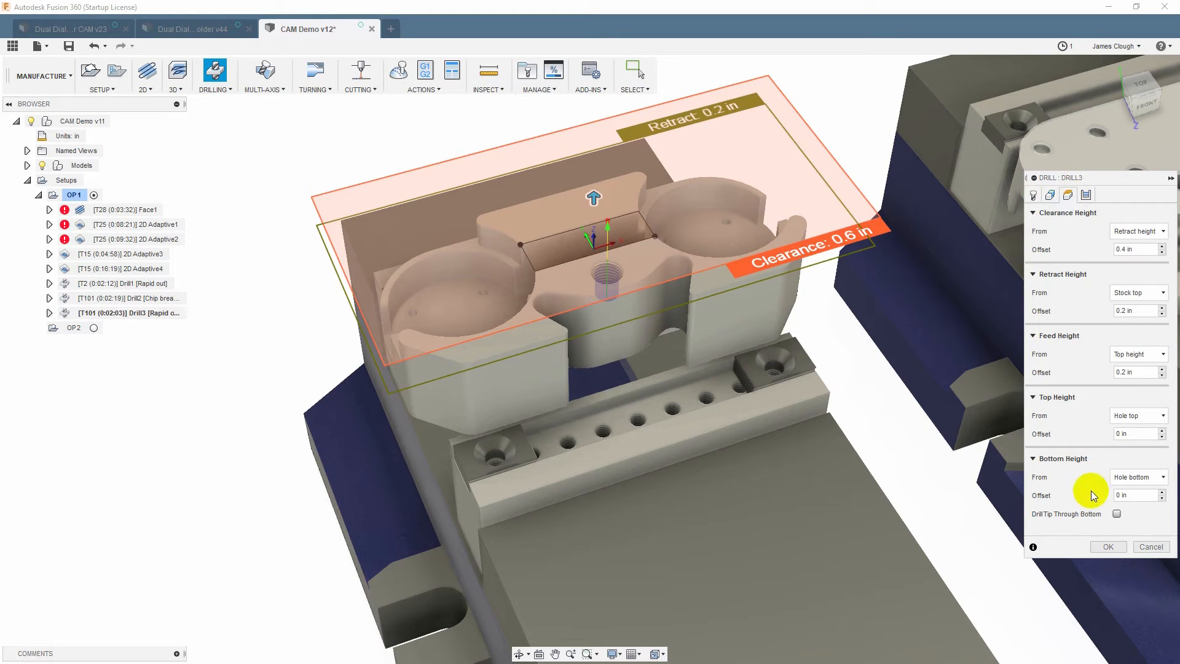
{"action": "left_click", "coordinate": [1106, 545]}
- Reorder OP1 so Drill1, Drill2 and Drill3 come directly after Face1 and before the 2D Adaptive operations
{"action": "middle_click_drag", "start_coordinate": [662, 319], "coordinate": [646, 296], "text": "shift"}
{"action": "left_click_drag", "start_coordinate": [89, 284], "coordinate": [97, 217]}
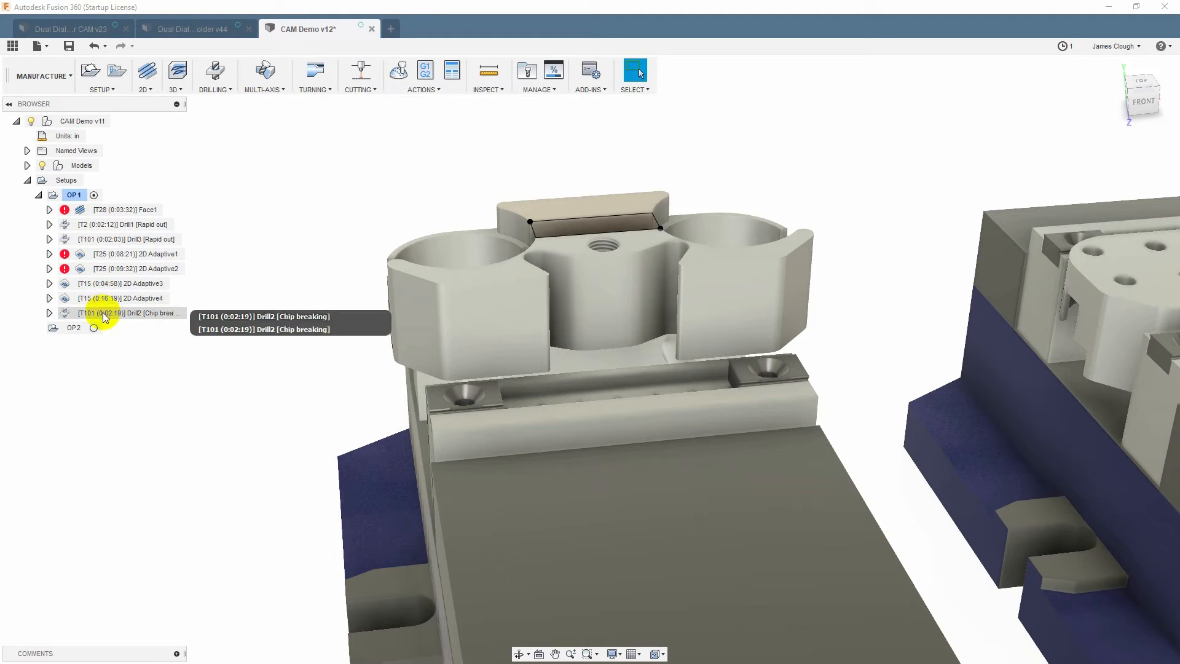
{"action": "left_click_drag", "start_coordinate": [102, 312], "coordinate": [101, 232]}
{"action": "left_click", "coordinate": [100, 225]}
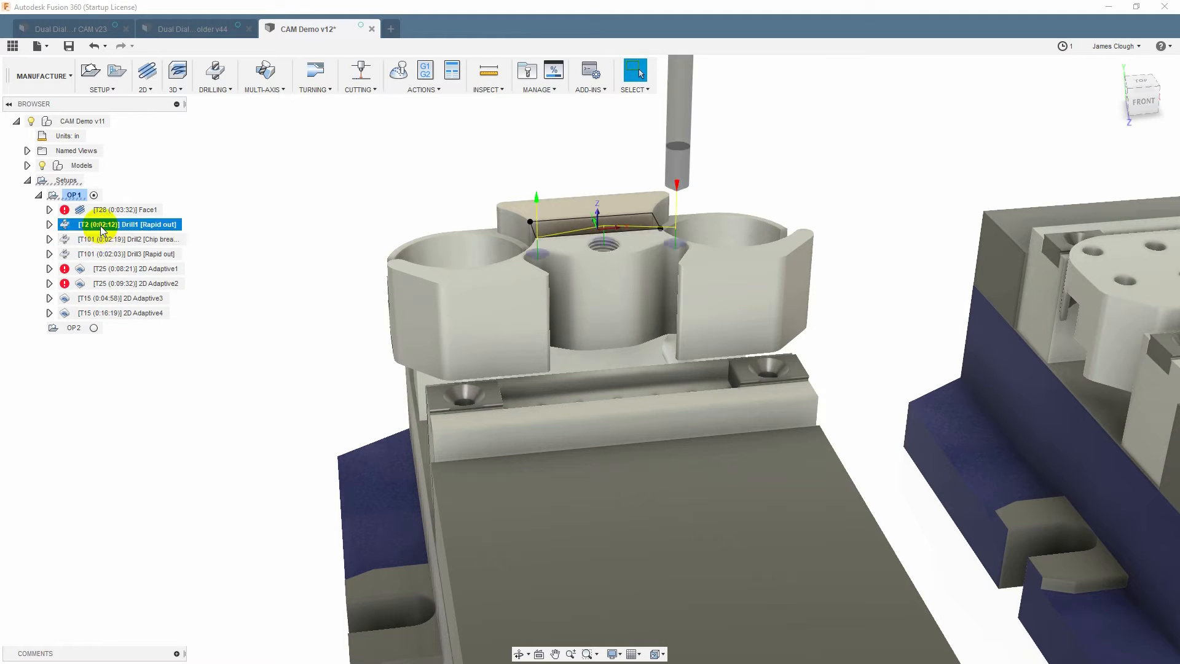
{"action": "left_click", "coordinate": [102, 255]}
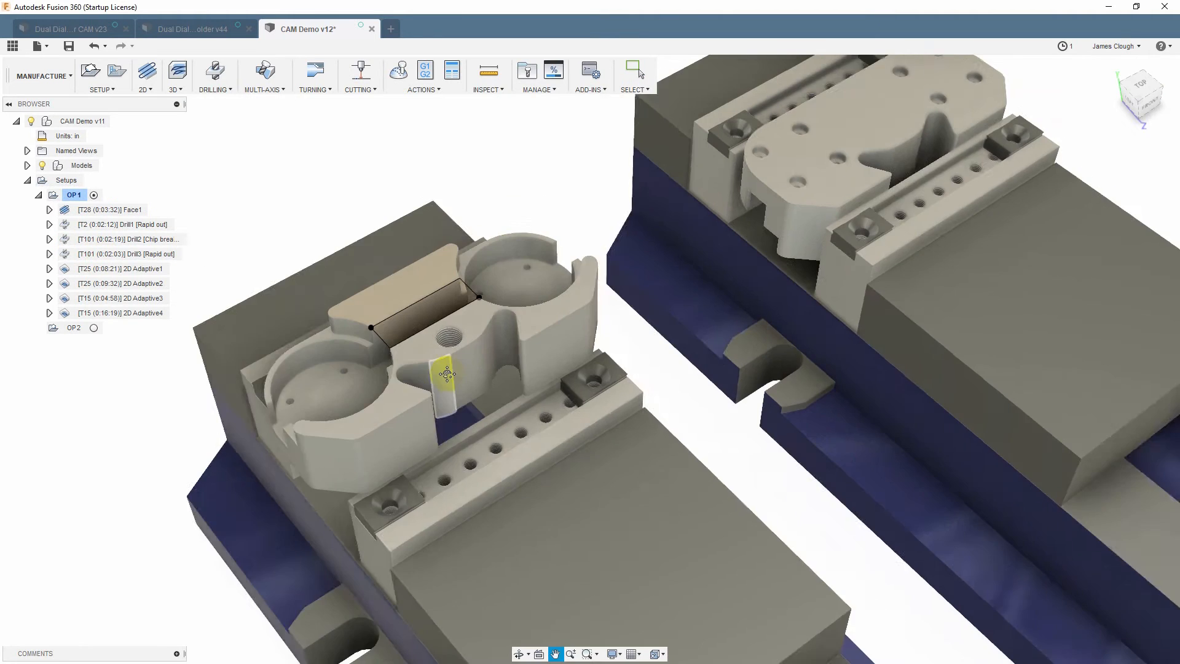
- Simulate all OP1 toolpaths through to the end, inspect the machined stock and close the simulation
{"action": "middle_click_drag", "start_coordinate": [444, 377], "coordinate": [578, 385]}
{"action": "scroll", "coordinate": [578, 401], "scroll_direction": "up", "scroll_amount": 2}
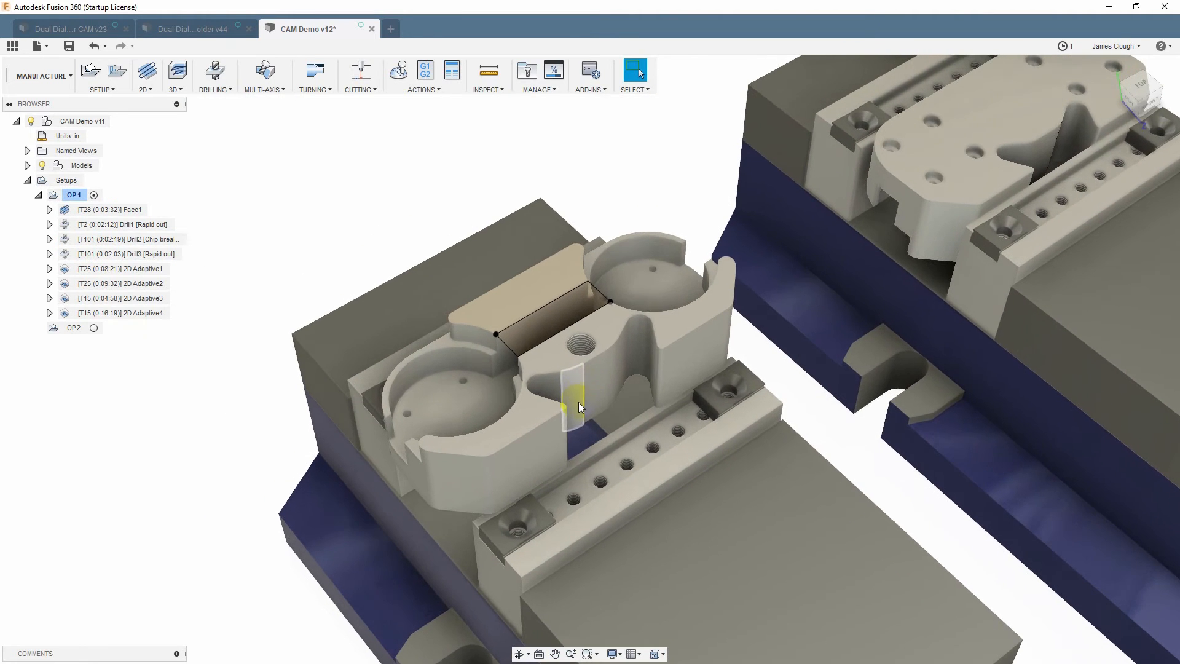
{"action": "left_click", "coordinate": [54, 195]}
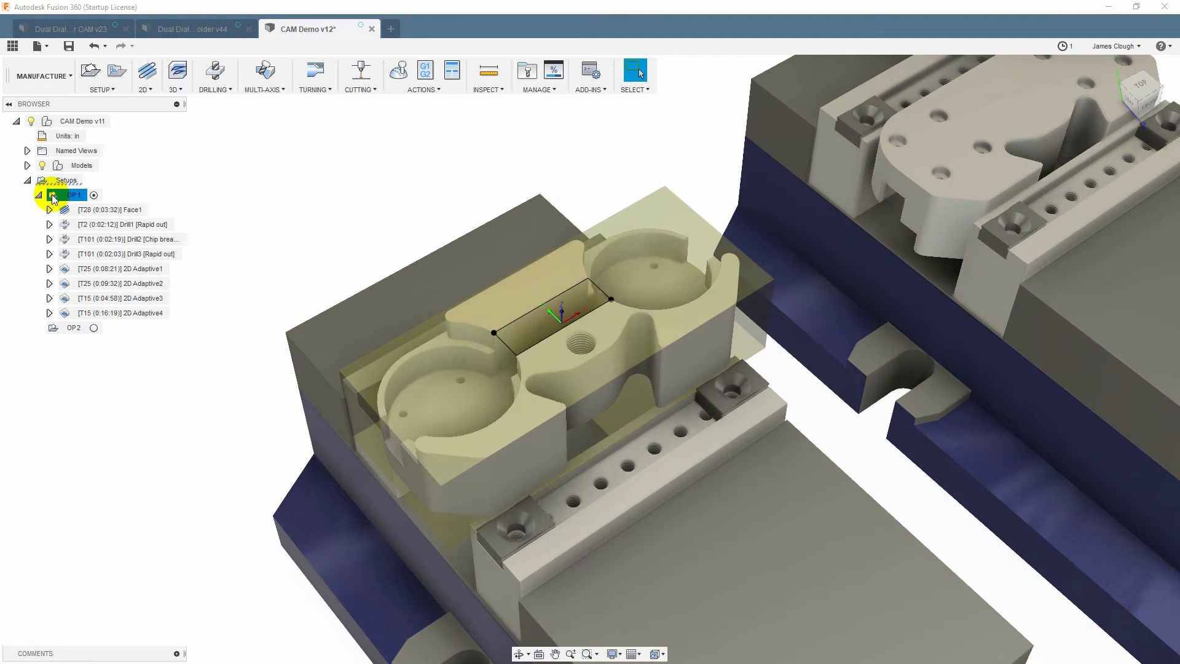
{"action": "left_click", "coordinate": [397, 72]}
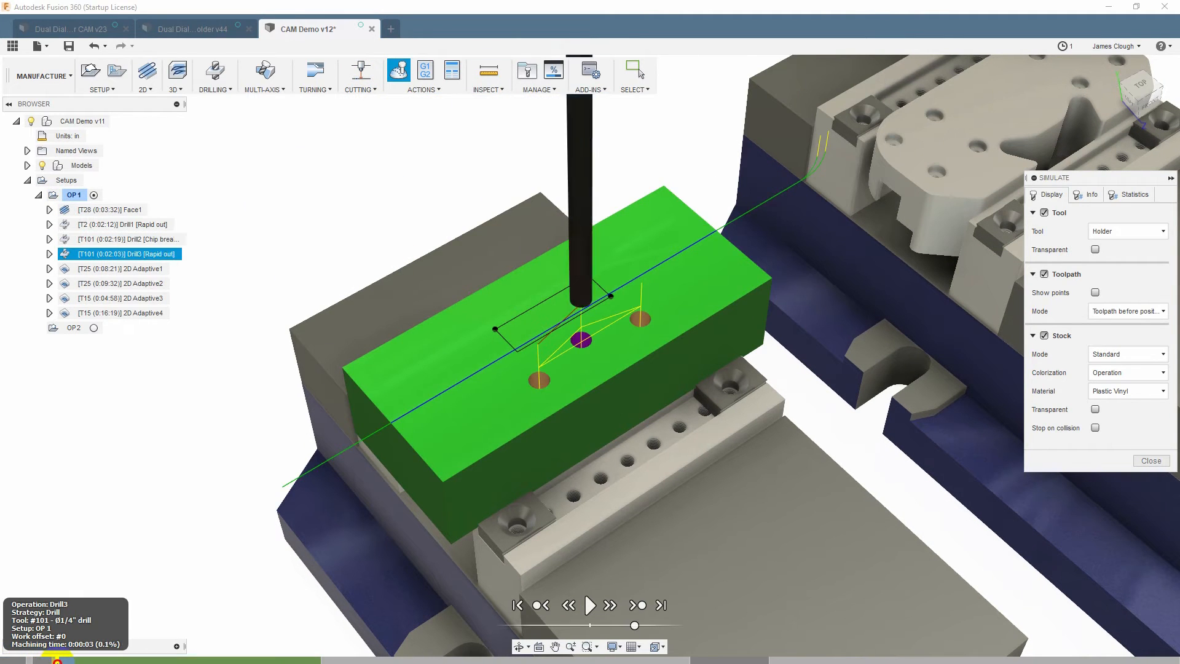
{"action": "left_click_drag", "start_coordinate": [106, 661], "coordinate": [1179, 644]}
{"action": "mouse_move", "coordinate": [788, 536]}
{"action": "middle_mouse_down", "text": "shift"}
{"action": "mouse_move", "coordinate": [784, 520]}
{"action": "mouse_move", "coordinate": [674, 485]}
{"action": "mouse_move", "coordinate": [691, 466]}
{"action": "mouse_move", "coordinate": [707, 478]}
{"action": "mouse_move", "coordinate": [793, 448]}
{"action": "mouse_move", "coordinate": [571, 489]}
{"action": "mouse_move", "coordinate": [230, 495]}
{"action": "mouse_move", "coordinate": [236, 489]}
{"action": "middle_mouse_up", "text": "shift"}
{"action": "scroll", "coordinate": [497, 447], "scroll_direction": "up", "scroll_amount": 3}
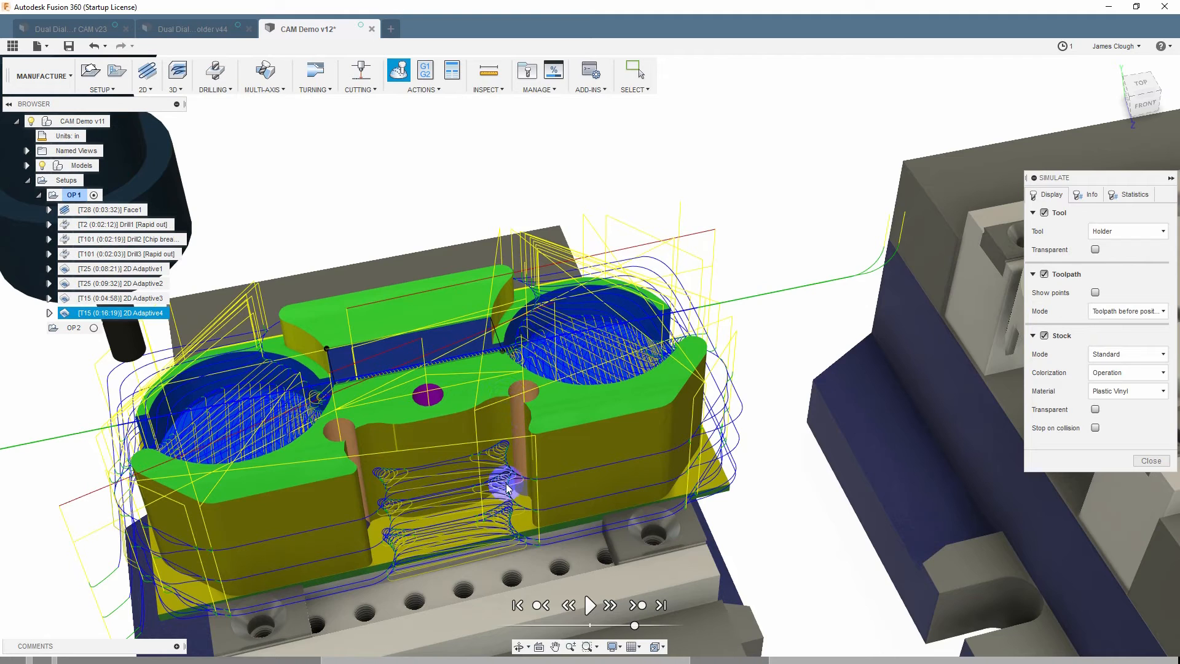
{"action": "left_click", "coordinate": [1141, 459]}
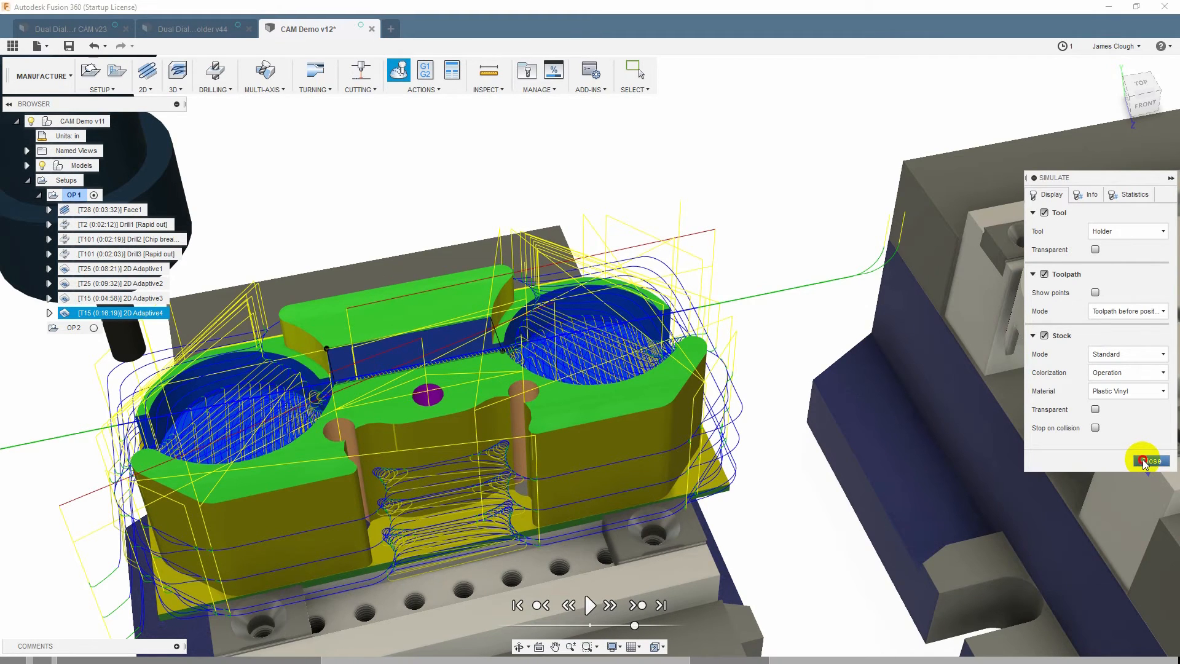
- Switch to the Model workspace and open the last sketch in the timeline for editing
{"action": "middle_click_drag", "start_coordinate": [495, 455], "coordinate": [620, 408]}
{"action": "scroll", "coordinate": [621, 408], "scroll_direction": "down", "scroll_amount": 1}
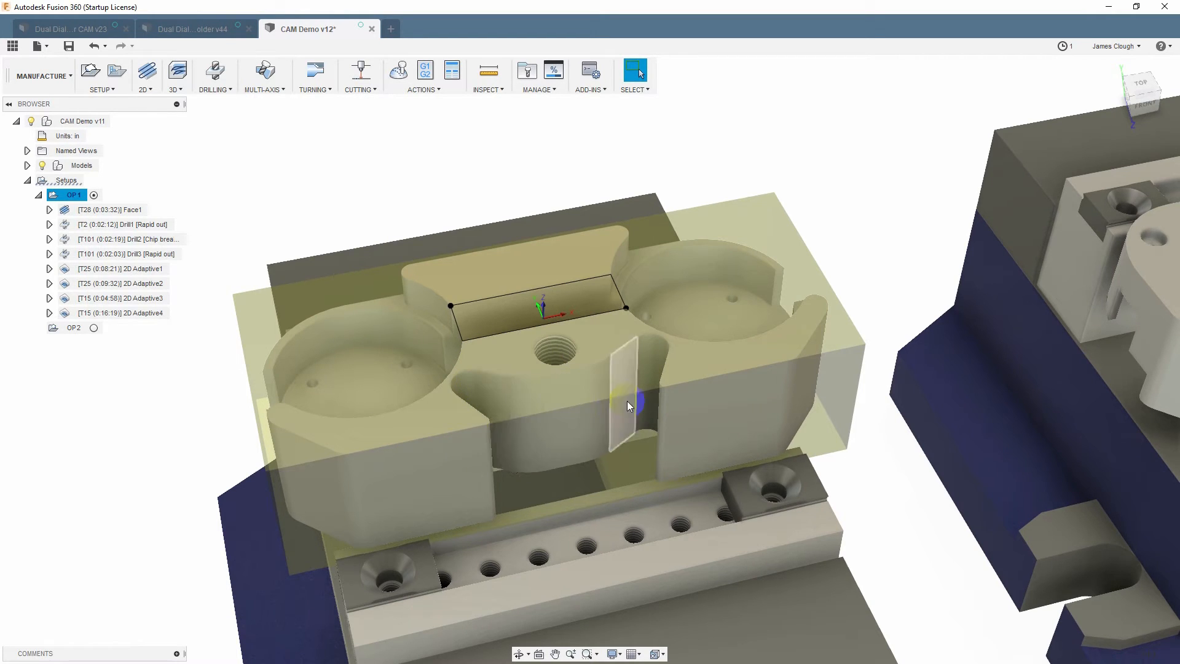
{"action": "left_click", "coordinate": [50, 75]}
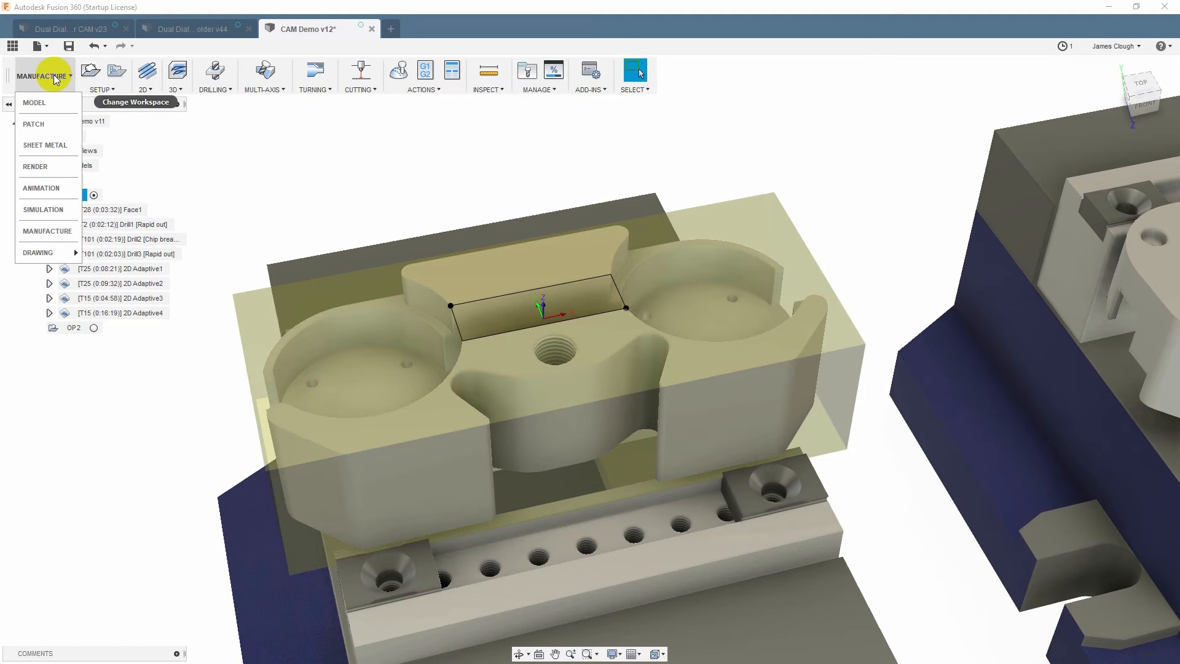
{"action": "left_click", "coordinate": [34, 103]}
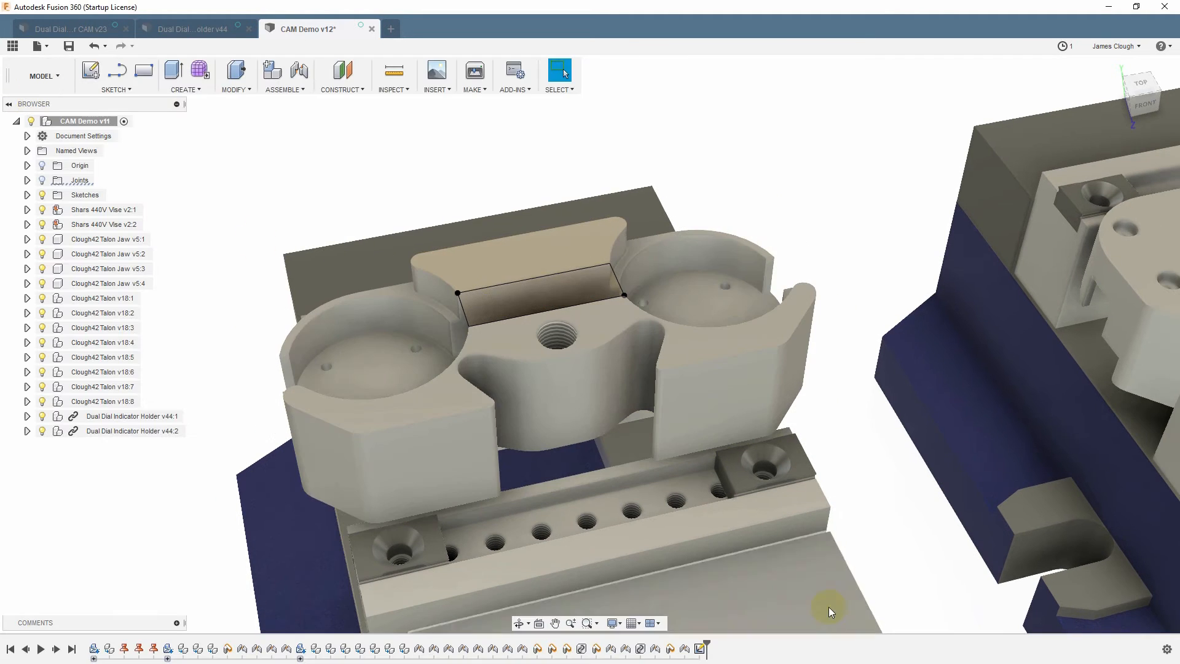
{"action": "double_click", "coordinate": [701, 649]}
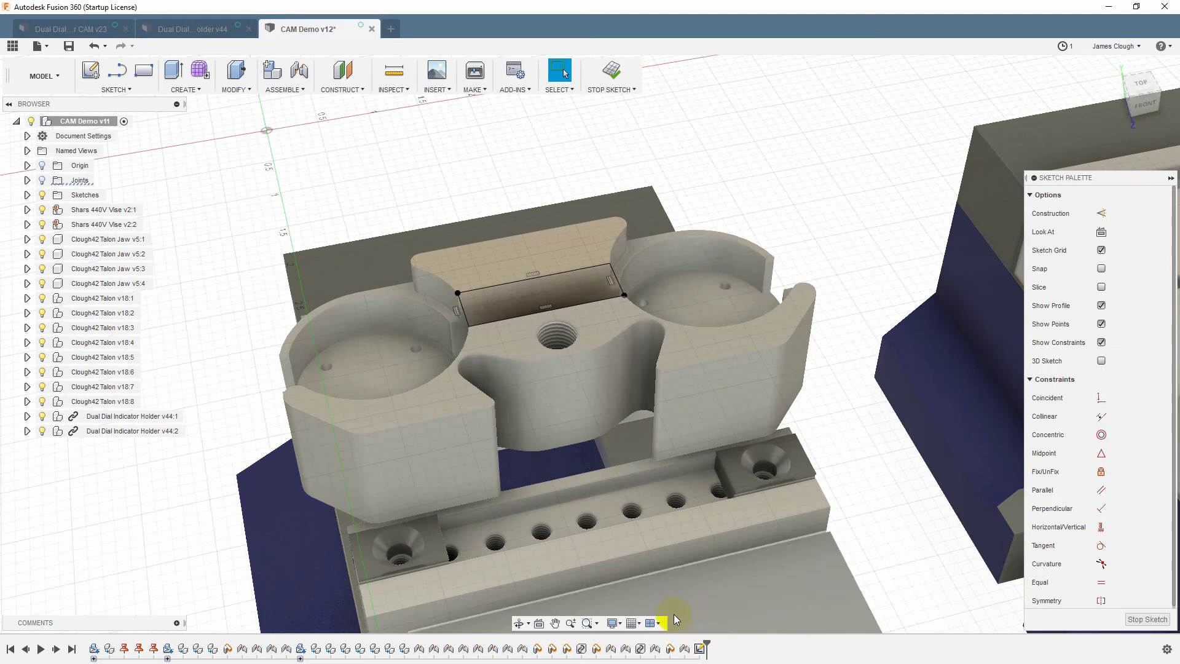
{"action": "scroll", "coordinate": [610, 377], "scroll_direction": "up", "scroll_amount": 5}
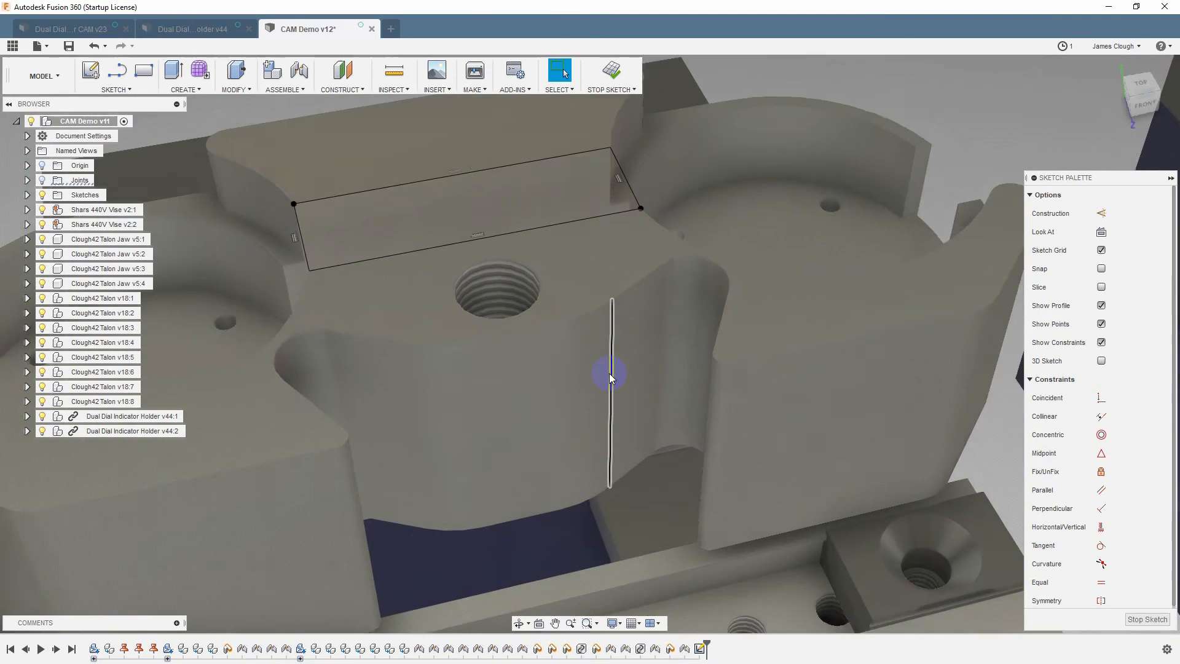
- Project the connected top-face edges of the holder's front centre recess, including both end corner arcs, into the sketch
{"action": "key", "text": "p"}
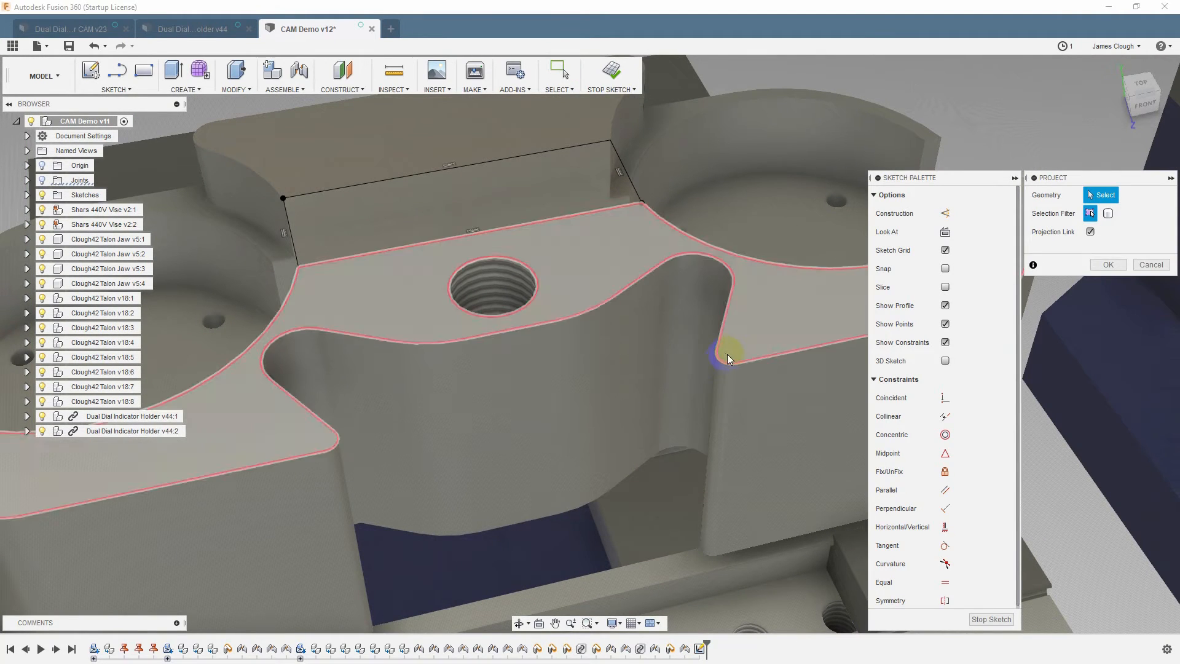
{"action": "left_click", "coordinate": [718, 344]}
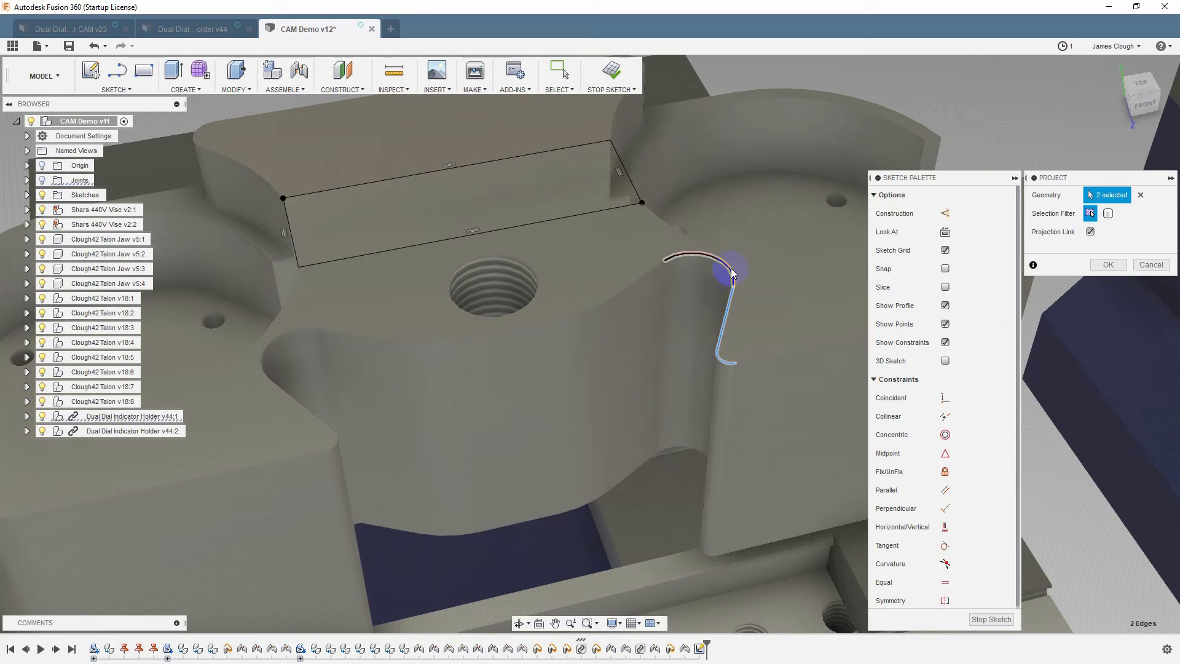
{"action": "left_click", "coordinate": [647, 268]}
{"action": "left_click", "coordinate": [650, 276]}
{"action": "left_click", "coordinate": [598, 299]}
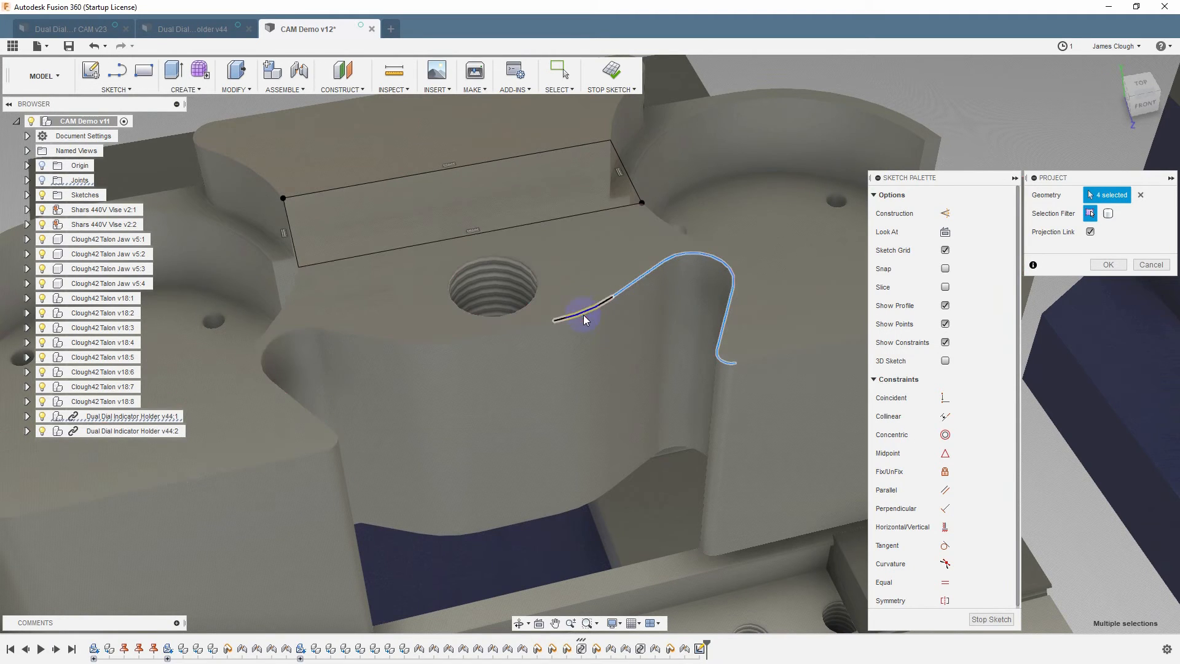
{"action": "left_click", "coordinate": [437, 341]}
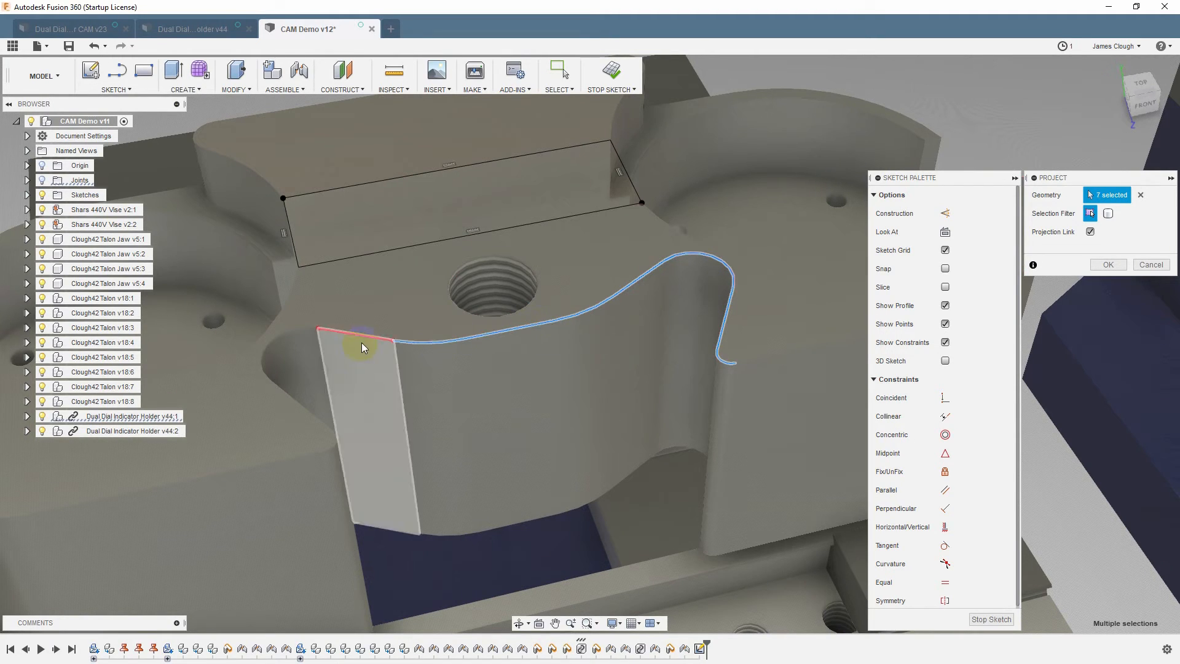
{"action": "left_click", "coordinate": [302, 334]}
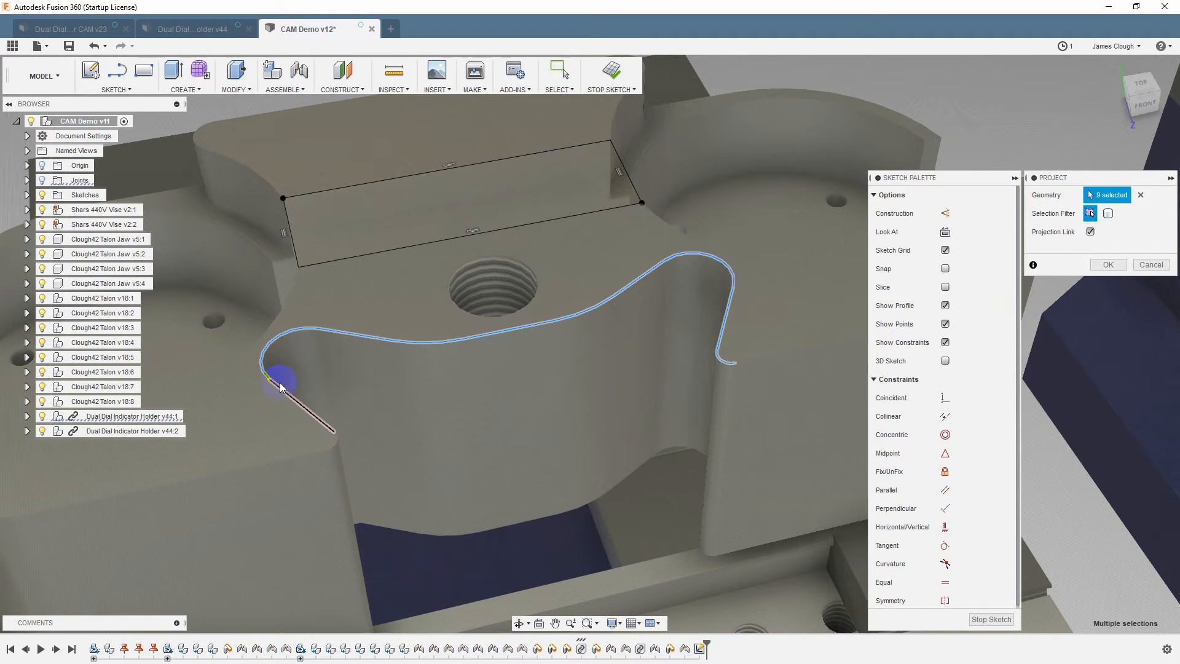
{"action": "left_click", "coordinate": [282, 385]}
{"action": "left_click", "coordinate": [348, 439]}
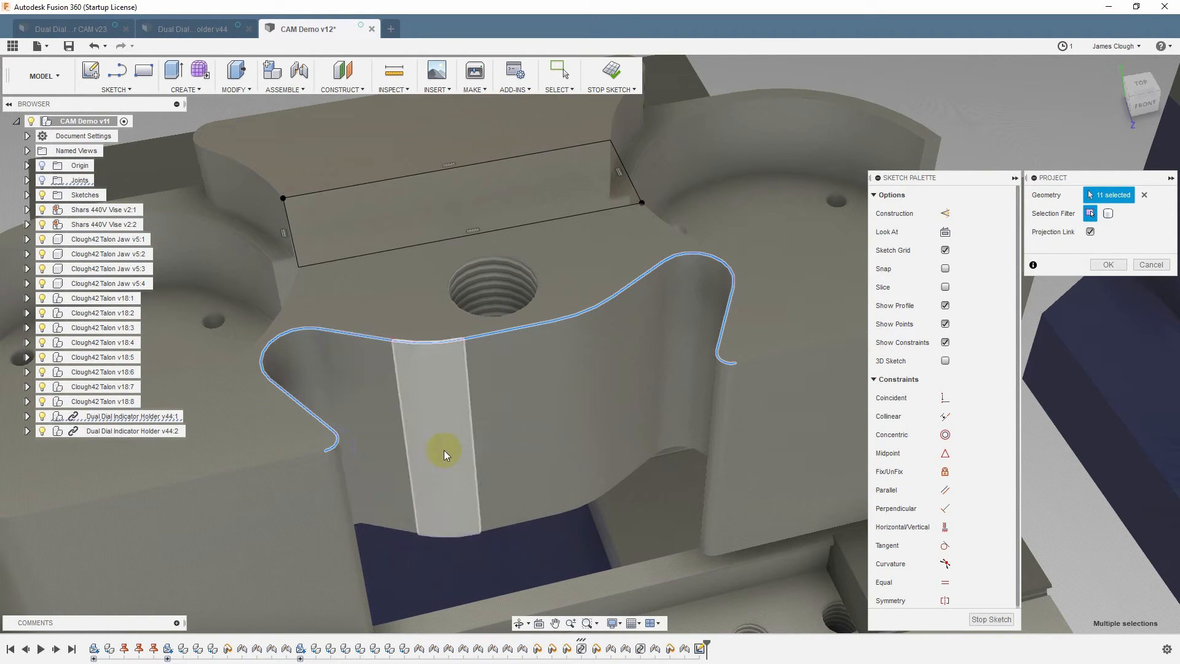
{"action": "left_click", "coordinate": [1118, 267]}
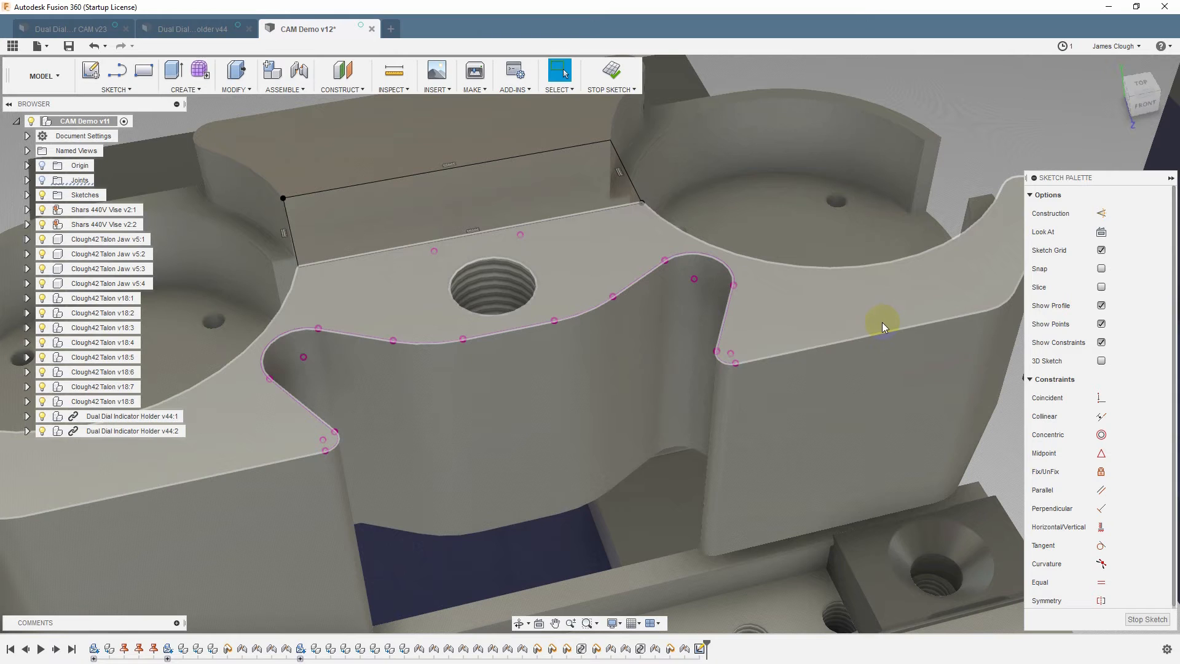
- Draw a straight line joining the two open ends of the projected recess outline and finish the sketch
{"action": "key", "text": "l"}
{"action": "left_click", "coordinate": [736, 364]}
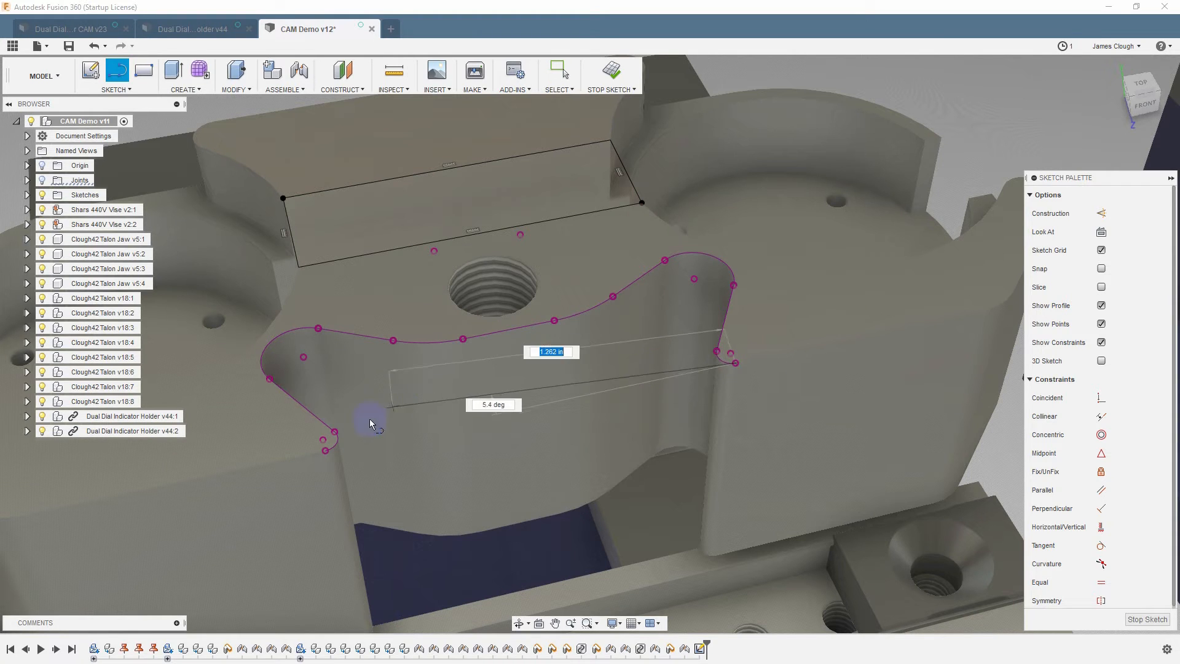
{"action": "left_click", "coordinate": [323, 451]}
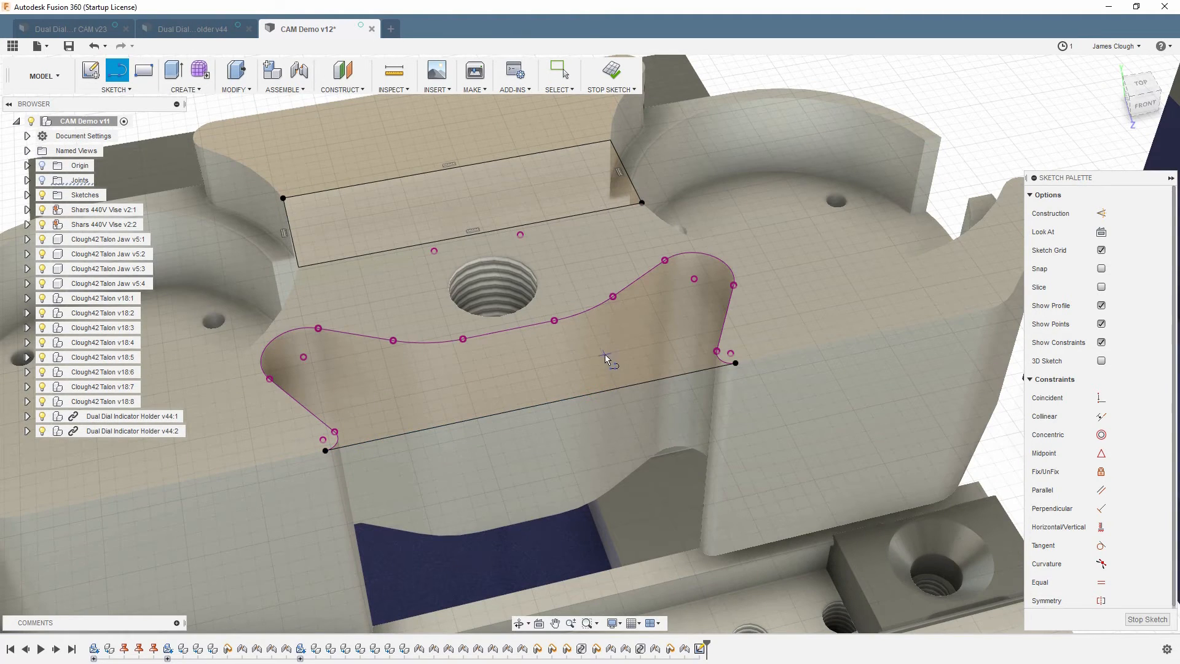
{"action": "left_click", "coordinate": [1147, 619]}
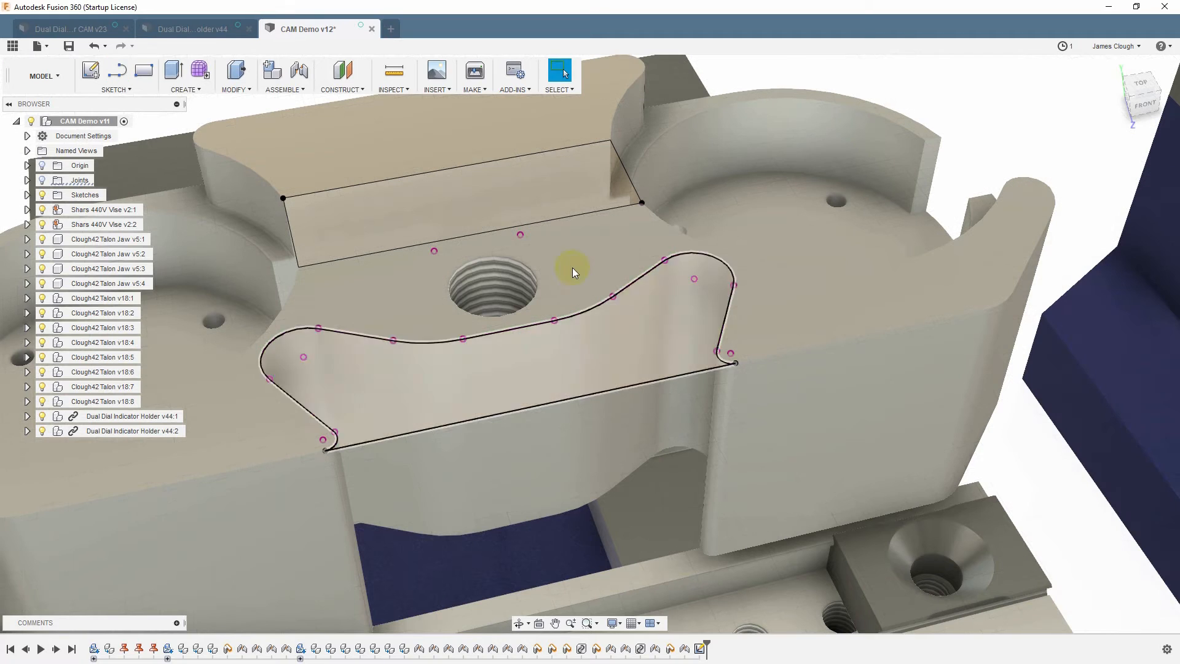
- In the Manufacture workspace, add a 3D Adaptive operation bounded by the closed recess sketch, with rest machining from previous operations
{"action": "left_click", "coordinate": [54, 76]}
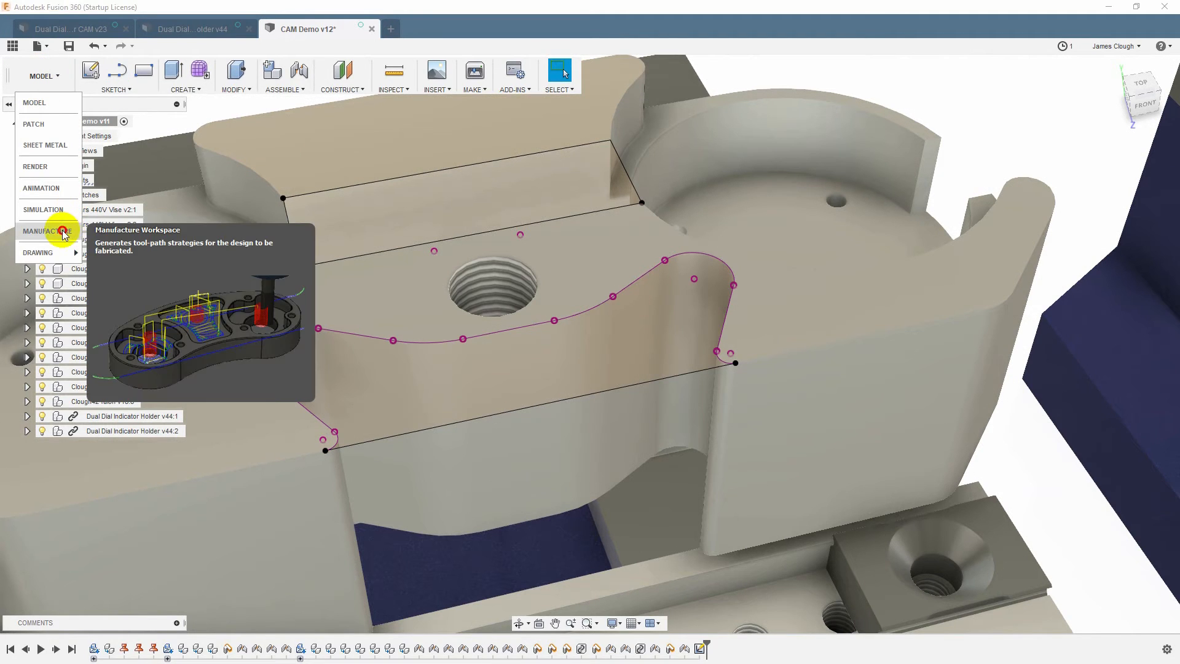
{"action": "left_click", "coordinate": [62, 232]}
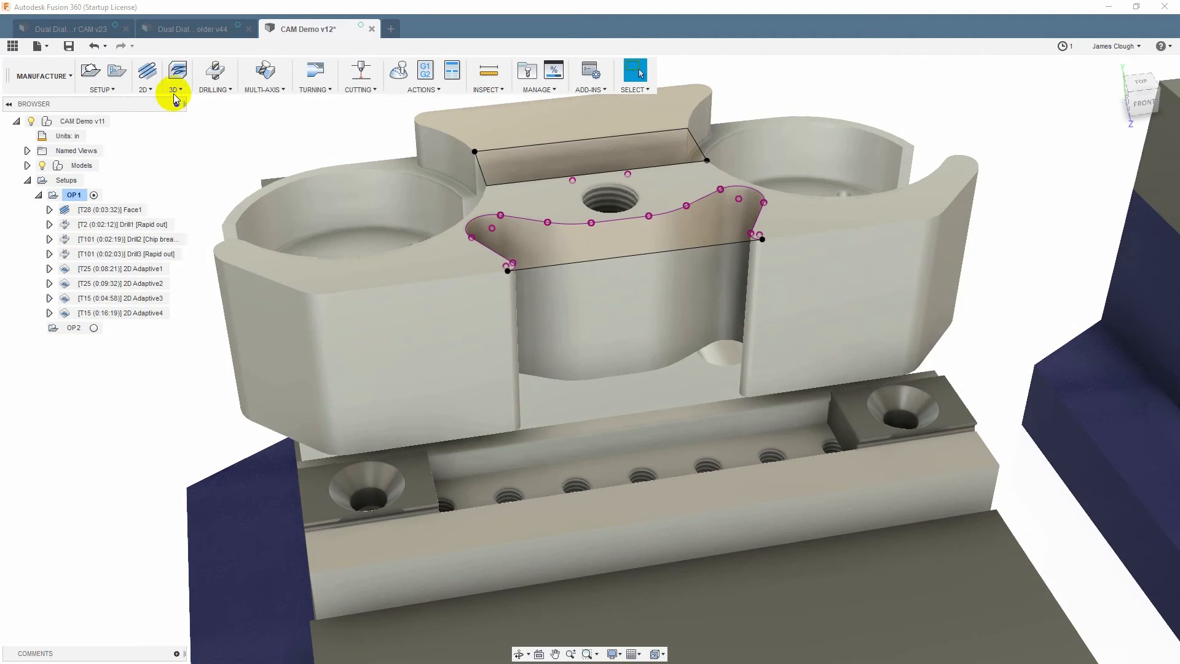
{"action": "left_click", "coordinate": [175, 89]}
{"action": "left_click", "coordinate": [196, 109]}
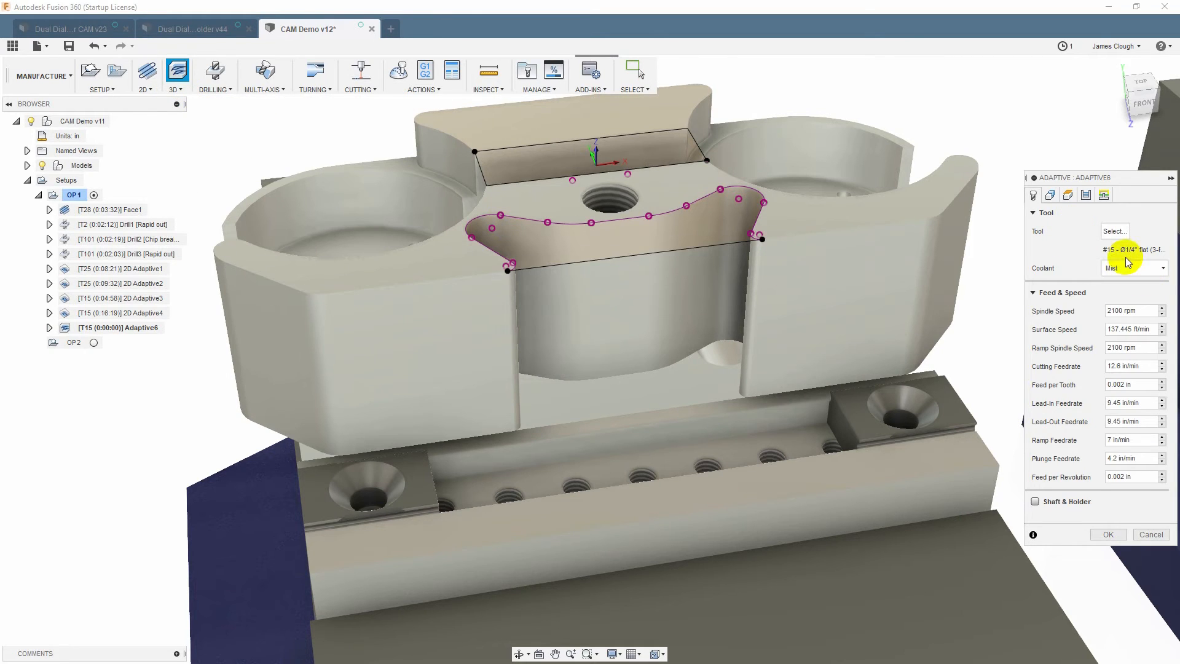
{"action": "left_click", "coordinate": [1050, 196]}
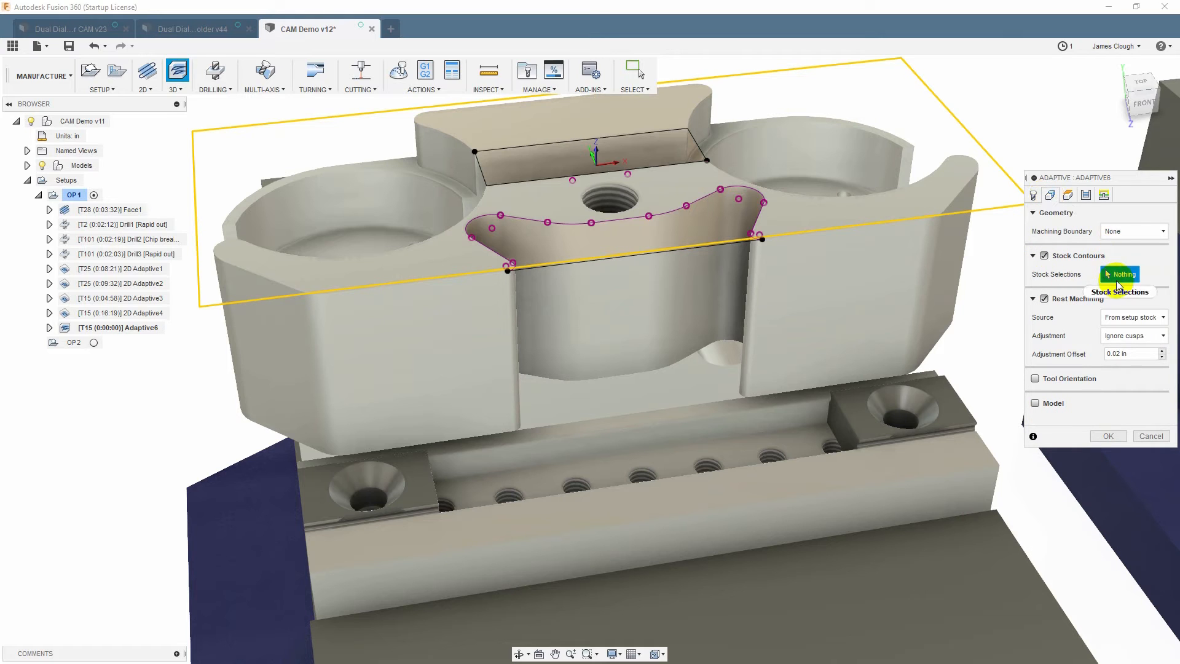
{"action": "left_click", "coordinate": [1160, 232]}
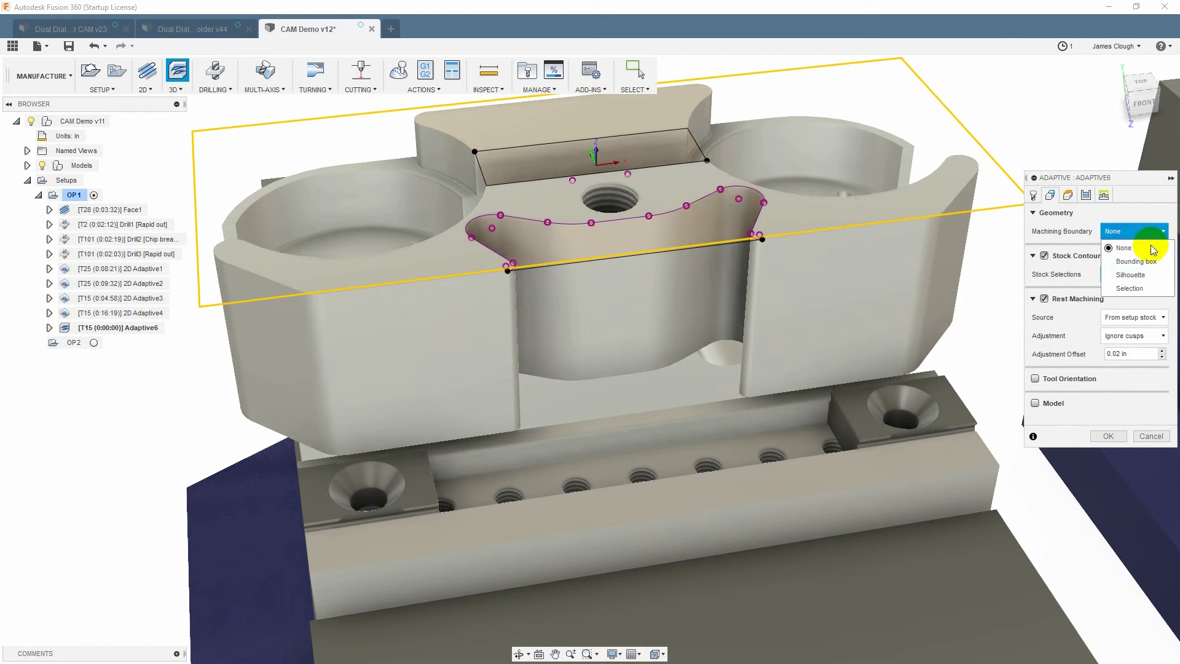
{"action": "left_click", "coordinate": [1131, 288]}
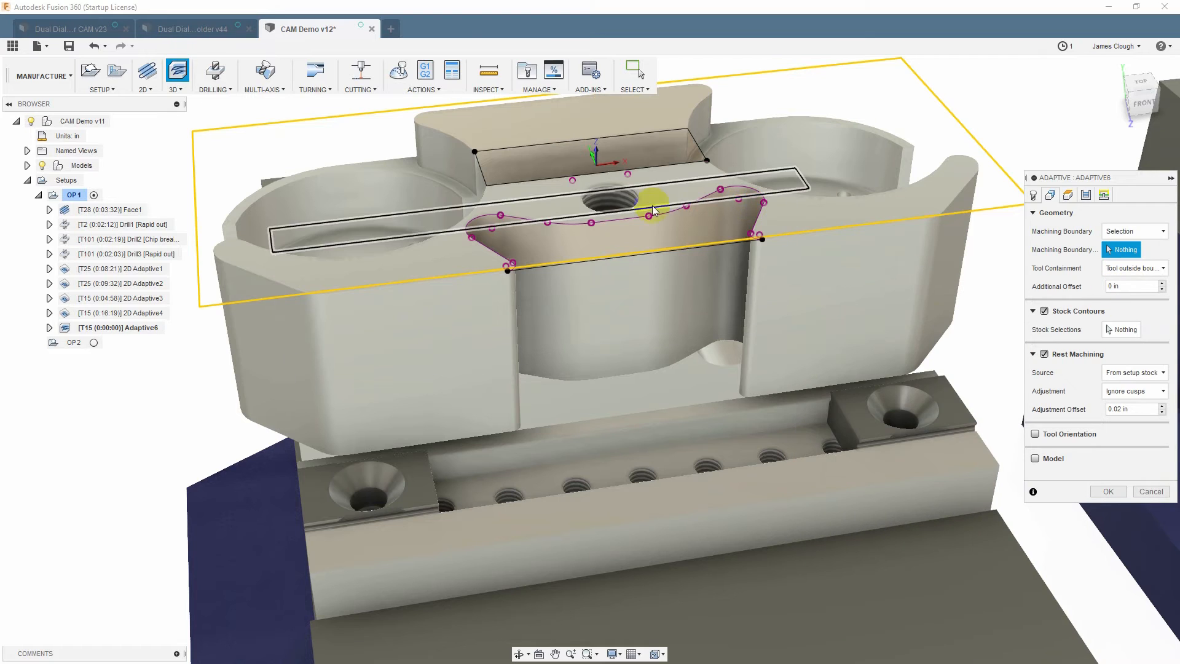
{"action": "left_click", "coordinate": [673, 252]}
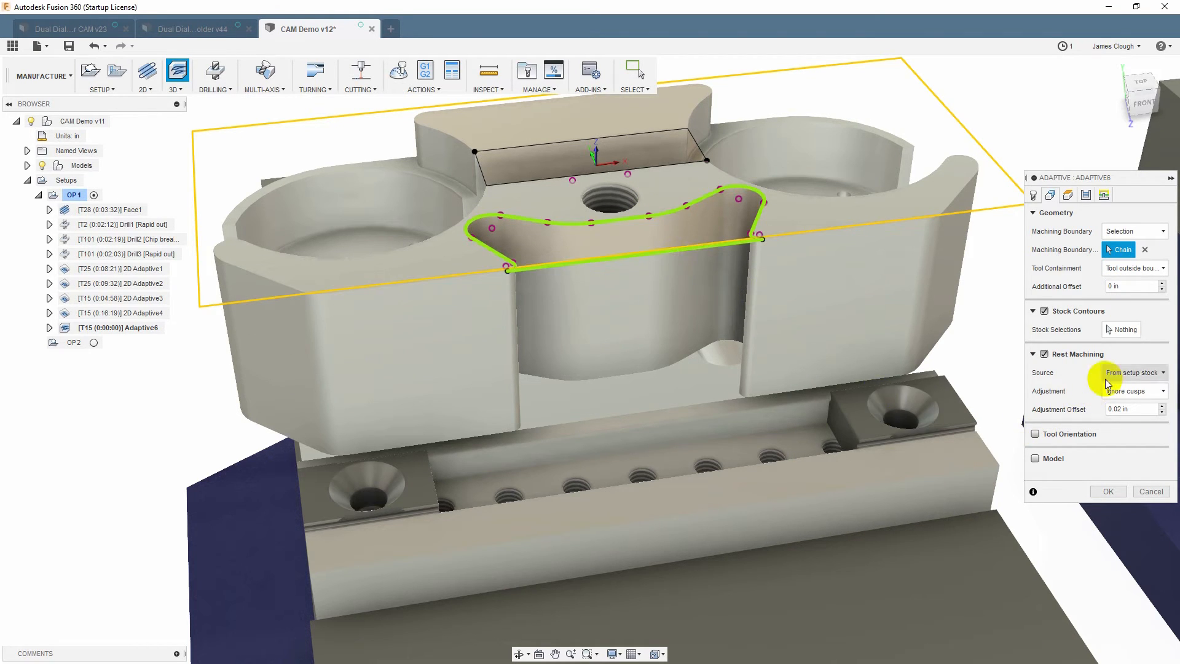
{"action": "left_click", "coordinate": [1125, 374]}
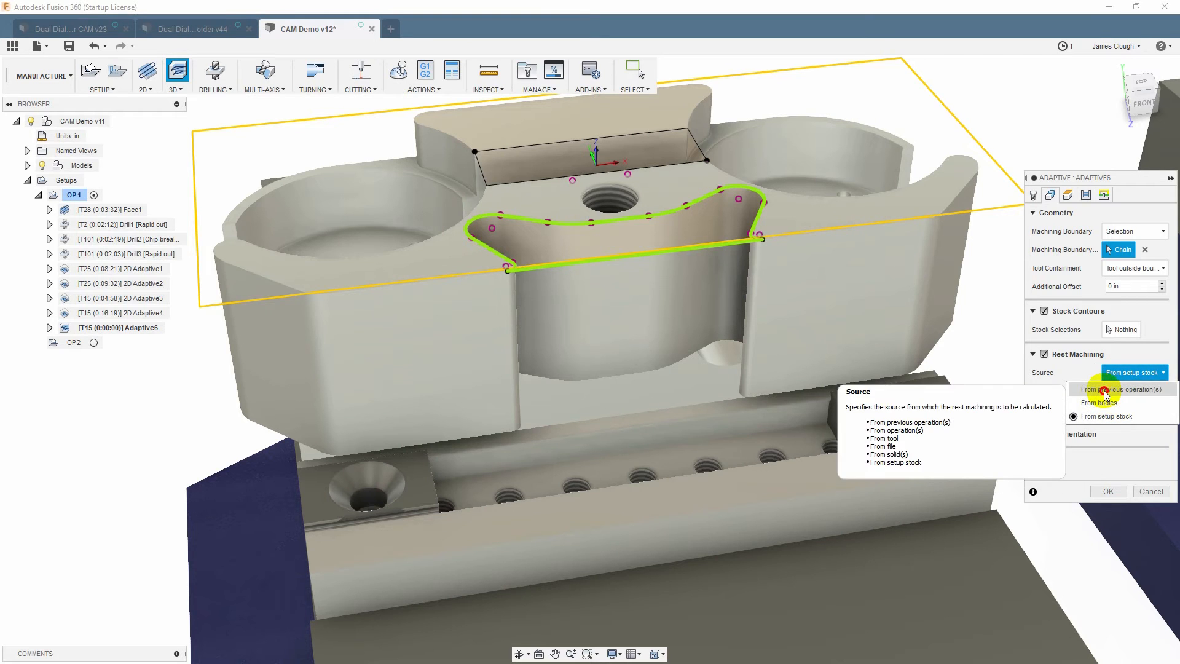
{"action": "left_click", "coordinate": [1105, 390]}
- Give the adaptive operation a negative bottom offset from the model bottom and 0.01 in radial stock to leave, and generate it
{"action": "left_click", "coordinate": [1068, 196]}
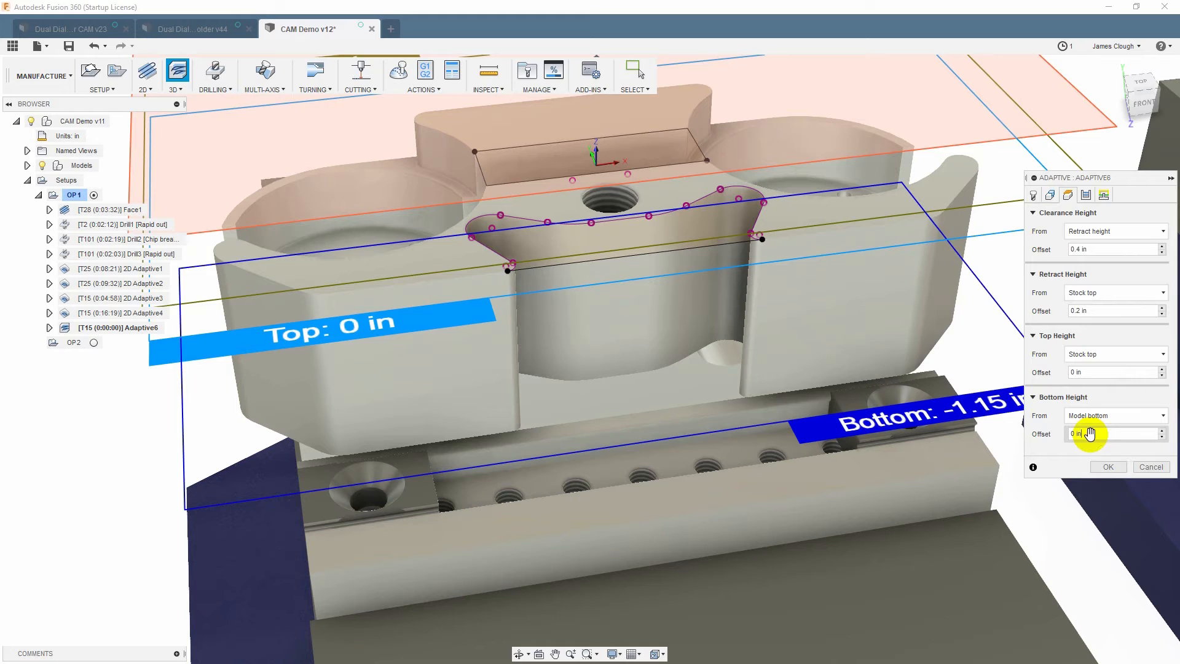
{"action": "left_click", "coordinate": [1089, 434]}
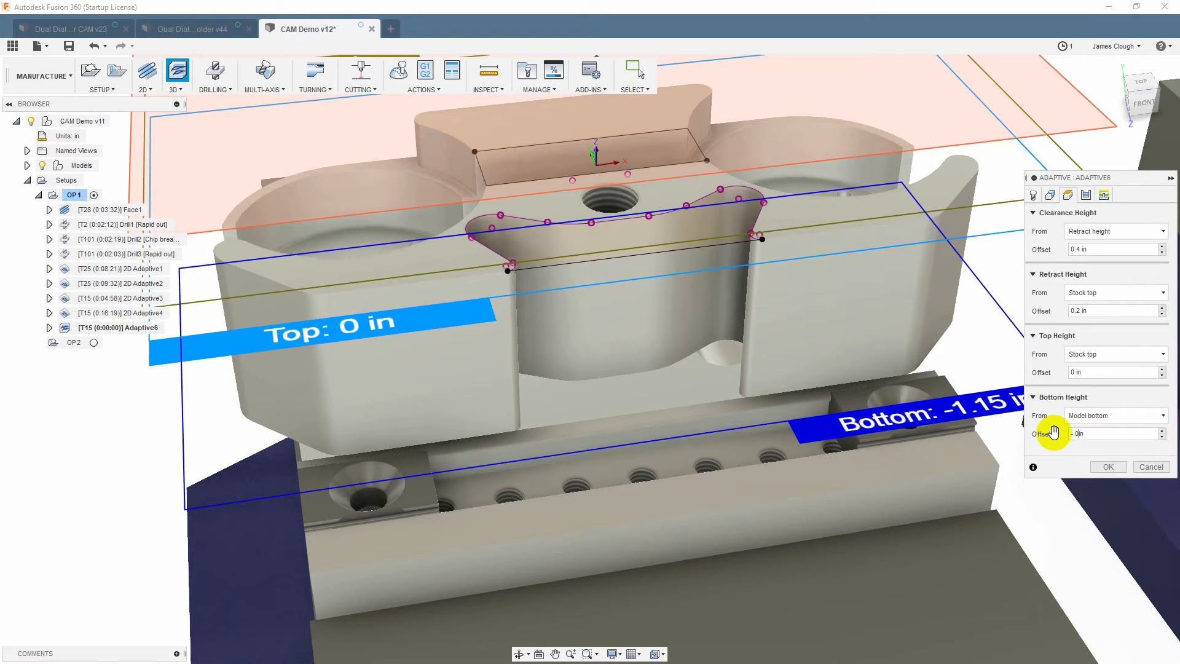
{"action": "left_click", "coordinate": [1086, 196]}
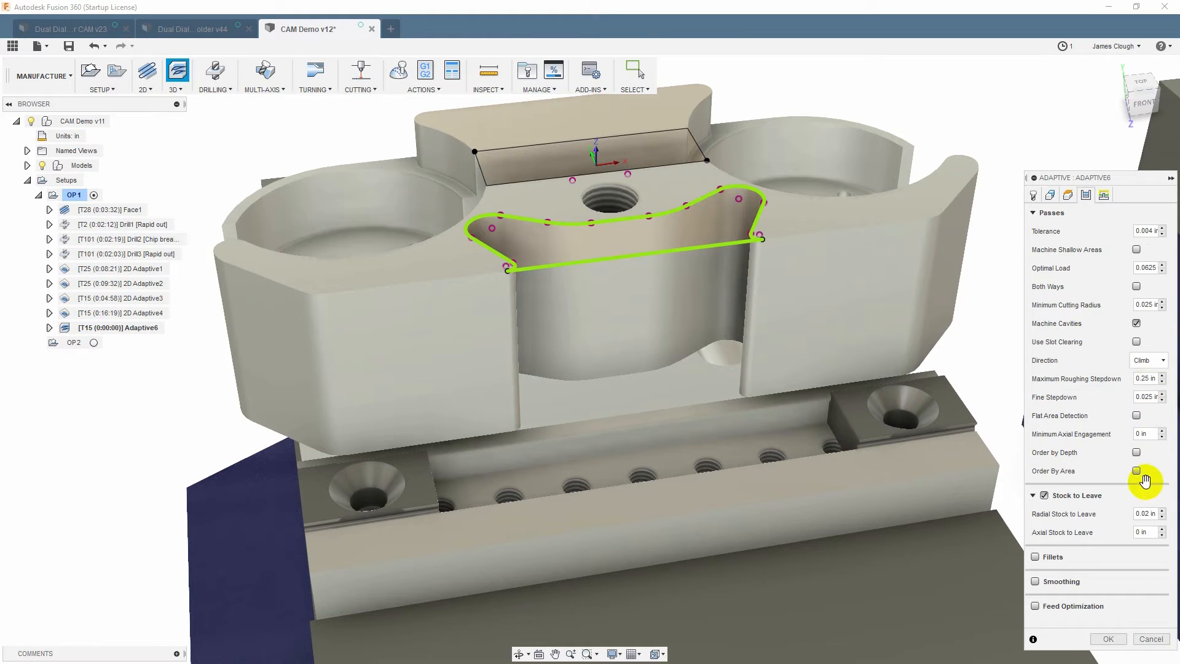
{"action": "double_click", "coordinate": [1145, 514]}
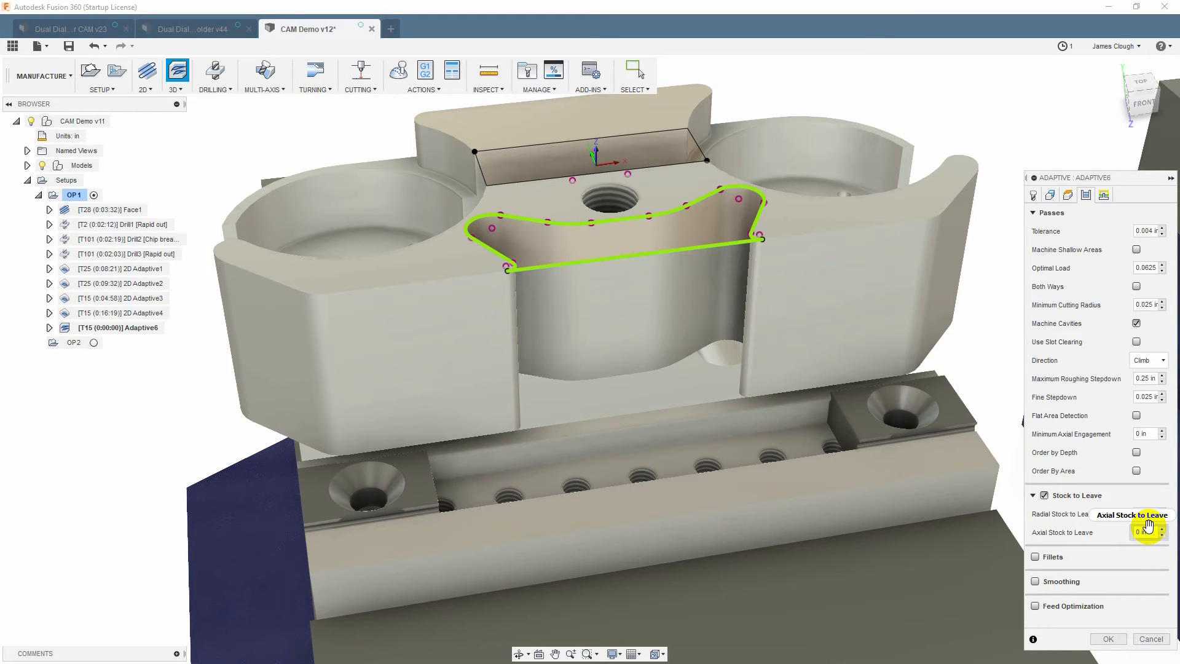
{"action": "mouse_move", "coordinate": [1148, 526]}
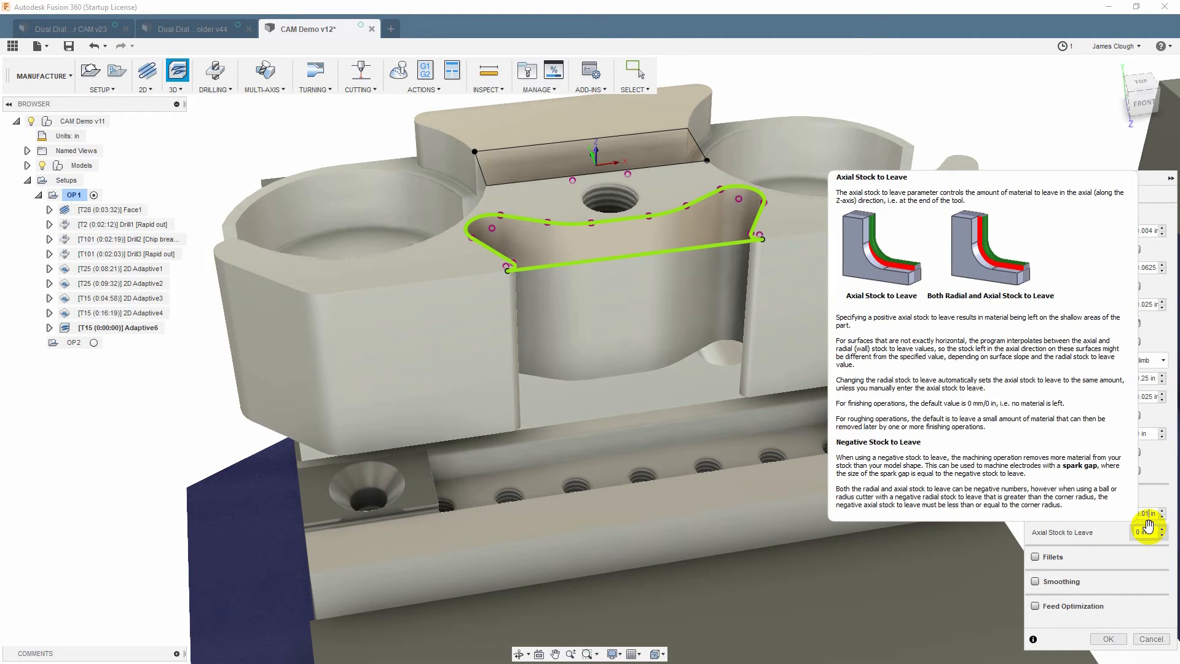
{"action": "left_click", "coordinate": [1100, 640]}
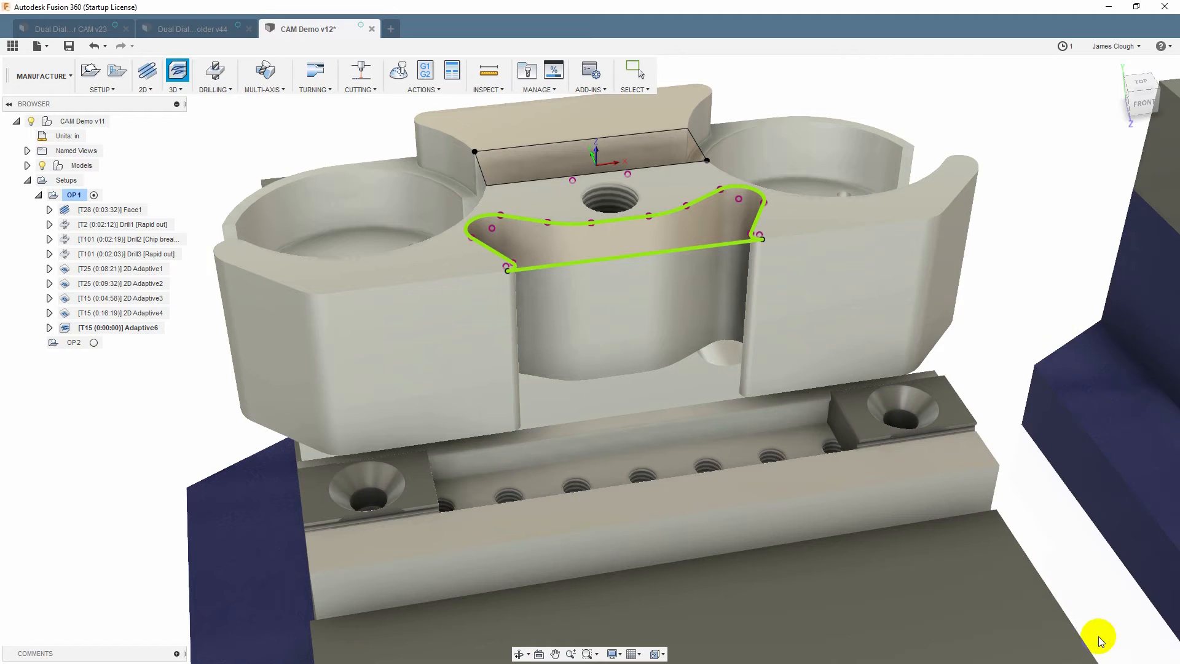
{"action": "left_click", "coordinate": [809, 371]}
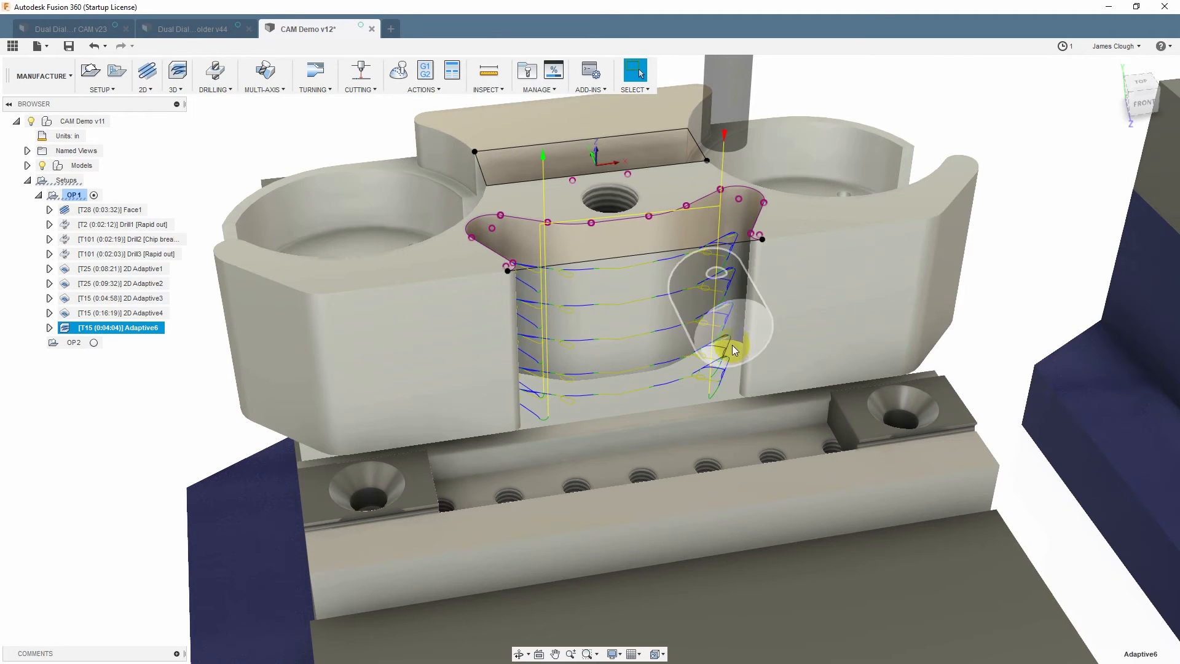
- Simulate all OP1 toolpaths, inspect the holder clearance around the front recess from several angles, and close the simulation
{"action": "middle_click_drag", "start_coordinate": [770, 308], "coordinate": [777, 363]}
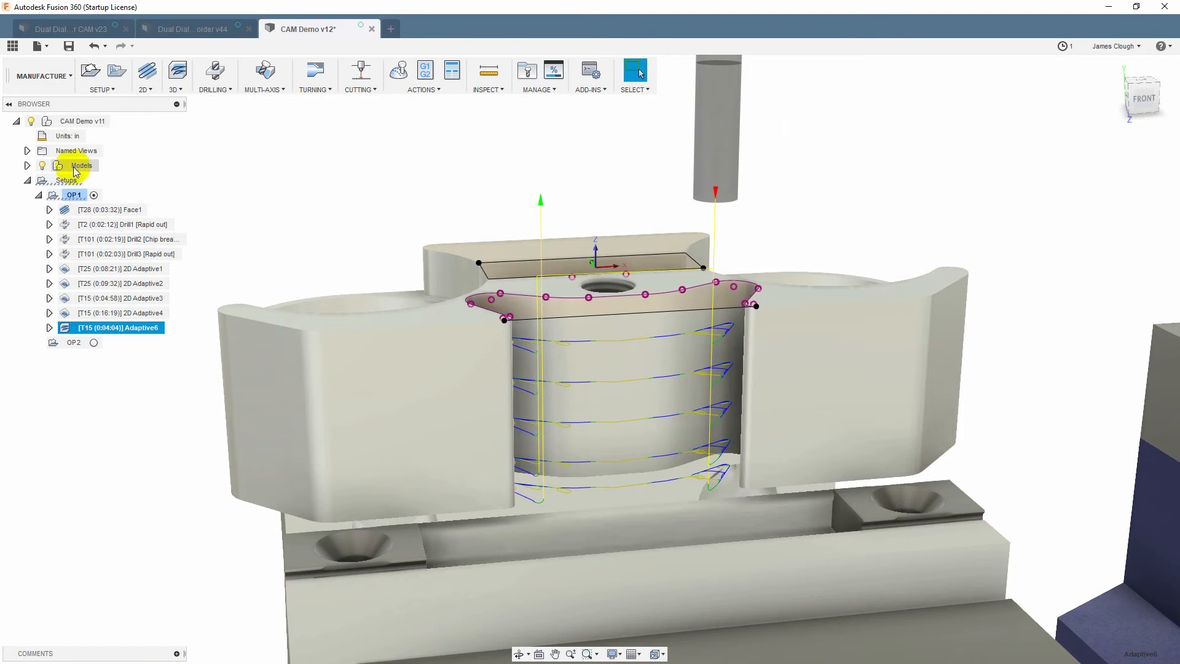
{"action": "left_click", "coordinate": [54, 195]}
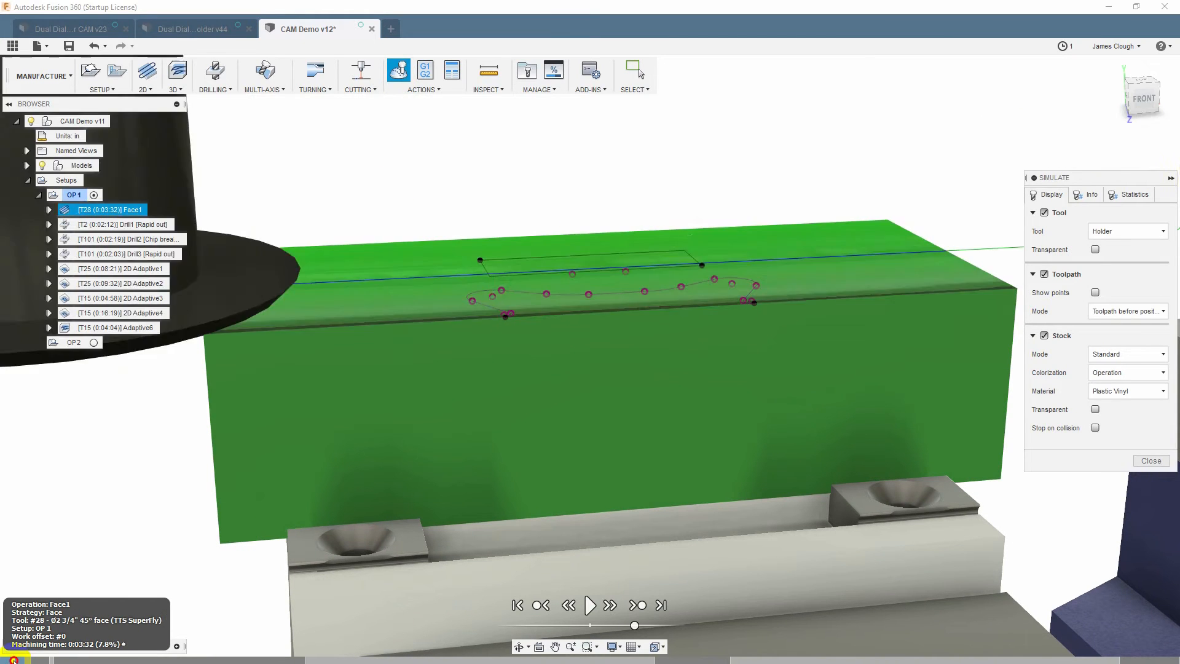
{"action": "left_click", "coordinate": [589, 605]}
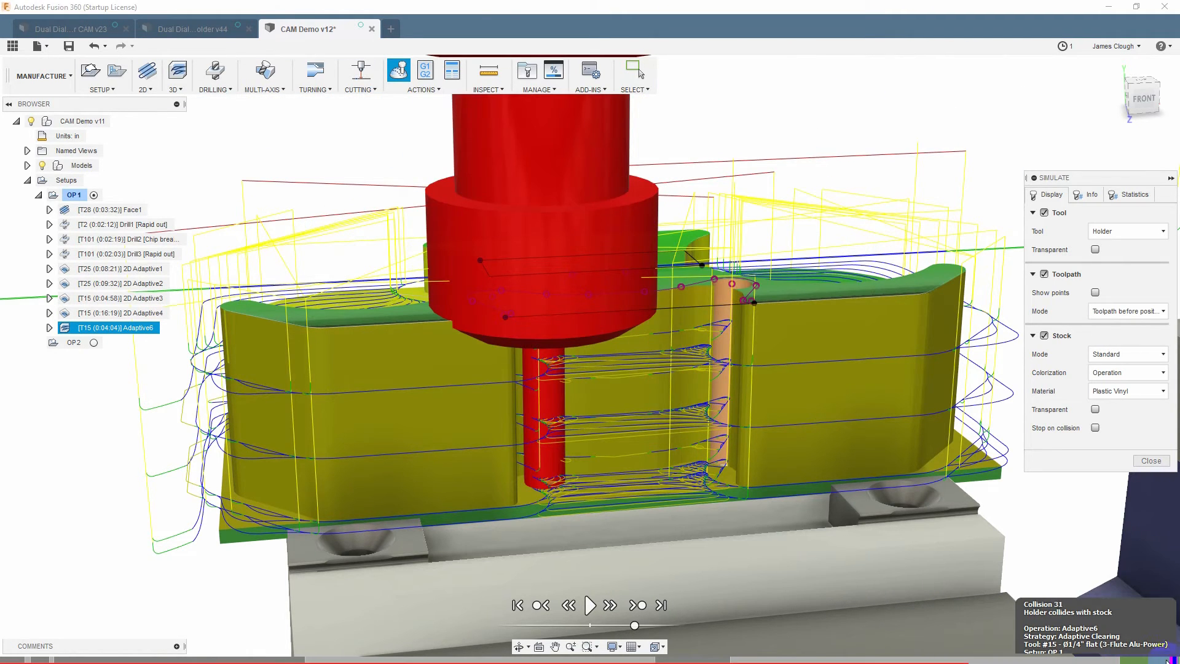
{"action": "middle_click_drag", "start_coordinate": [605, 414], "coordinate": [596, 397], "text": "shift"}
{"action": "scroll", "coordinate": [529, 329], "scroll_direction": "down", "scroll_amount": 1}
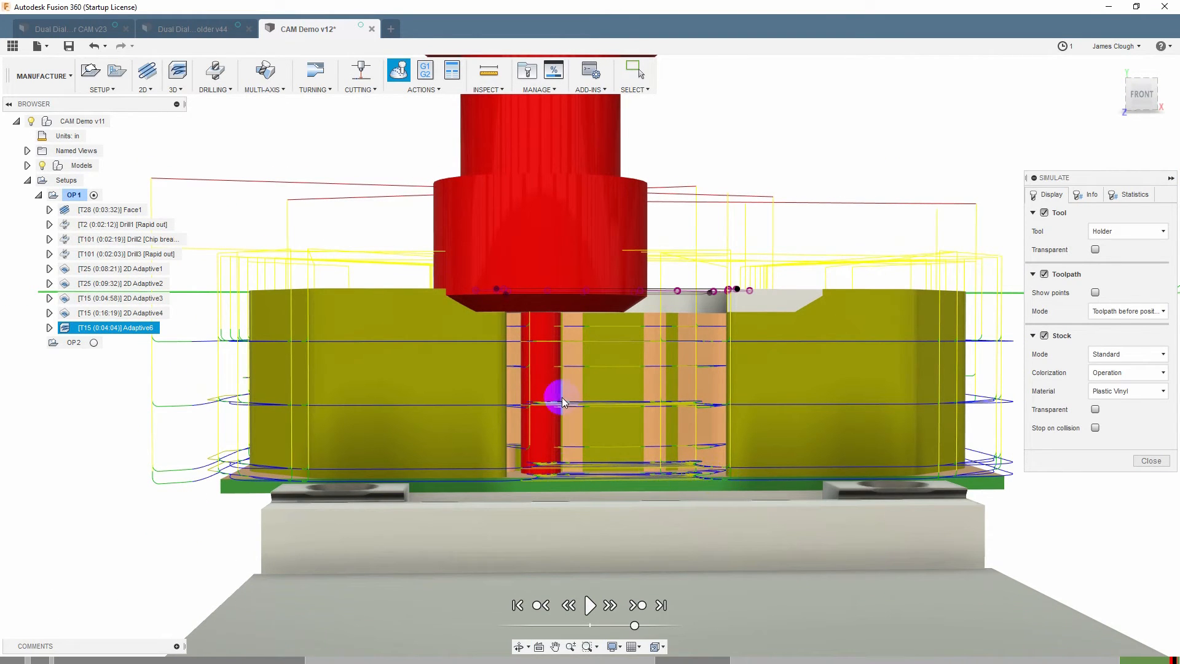
{"action": "middle_click_drag", "start_coordinate": [562, 397], "coordinate": [582, 400], "text": "shift"}
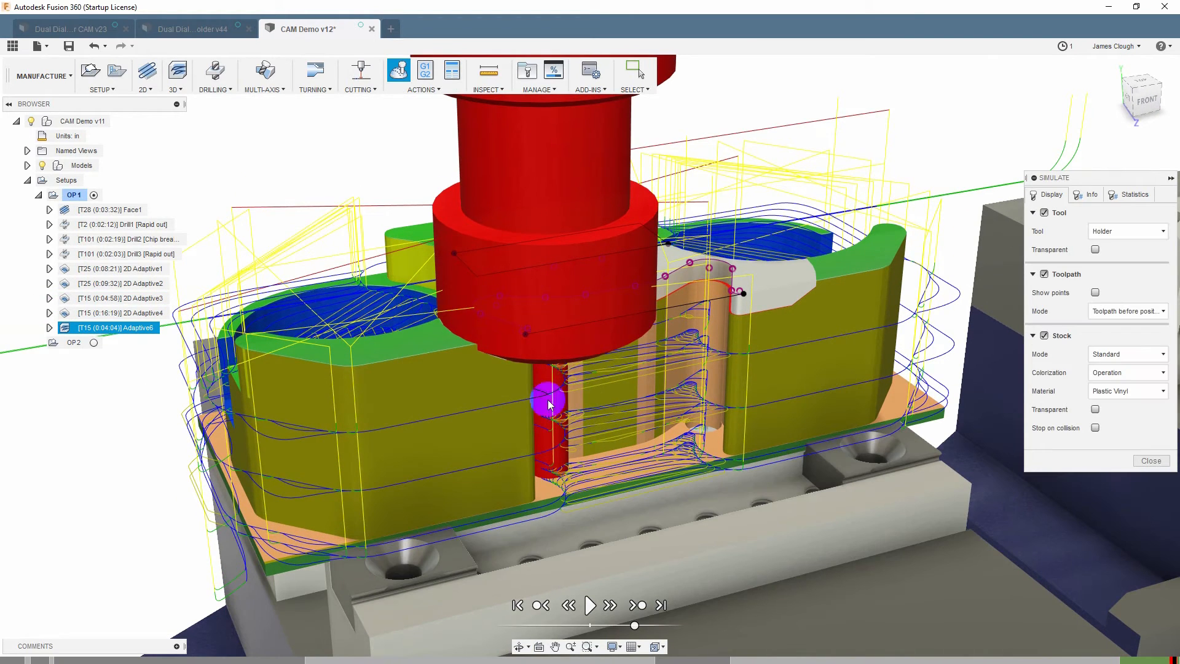
{"action": "left_click", "coordinate": [66, 331]}
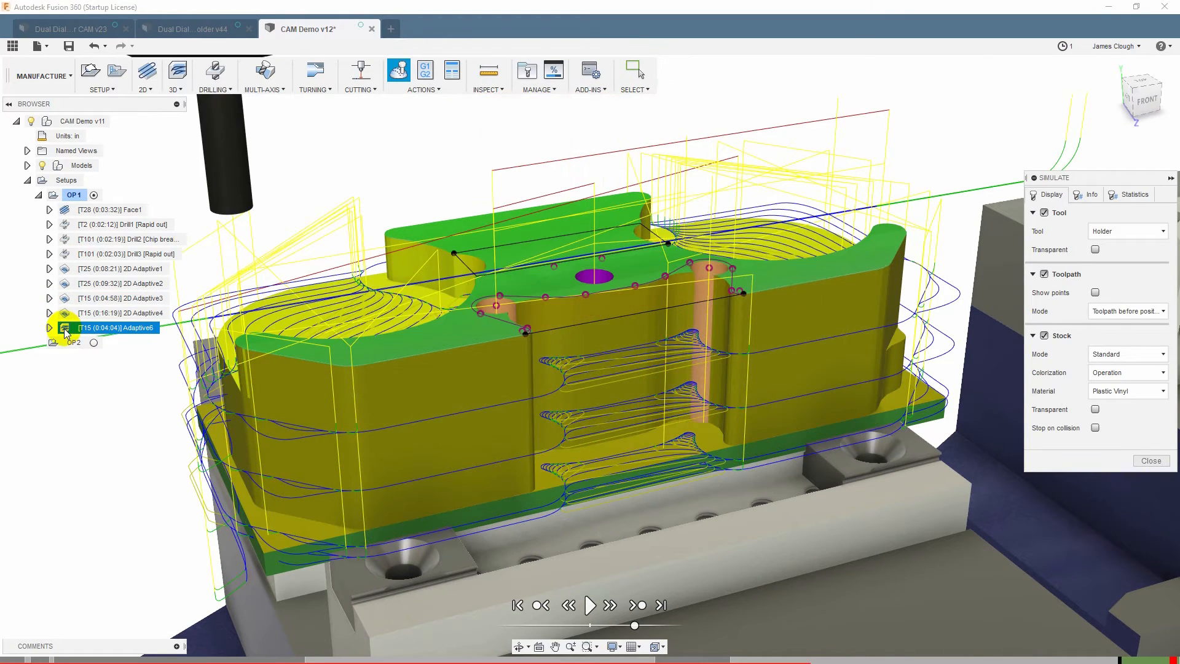
{"action": "left_click", "coordinate": [1151, 461]}
- Edit the Adaptive6 operation and change its tool to 30 - Ø1/4" flat (Alu-Power Long End Mill)
{"action": "left_click", "coordinate": [64, 327]}
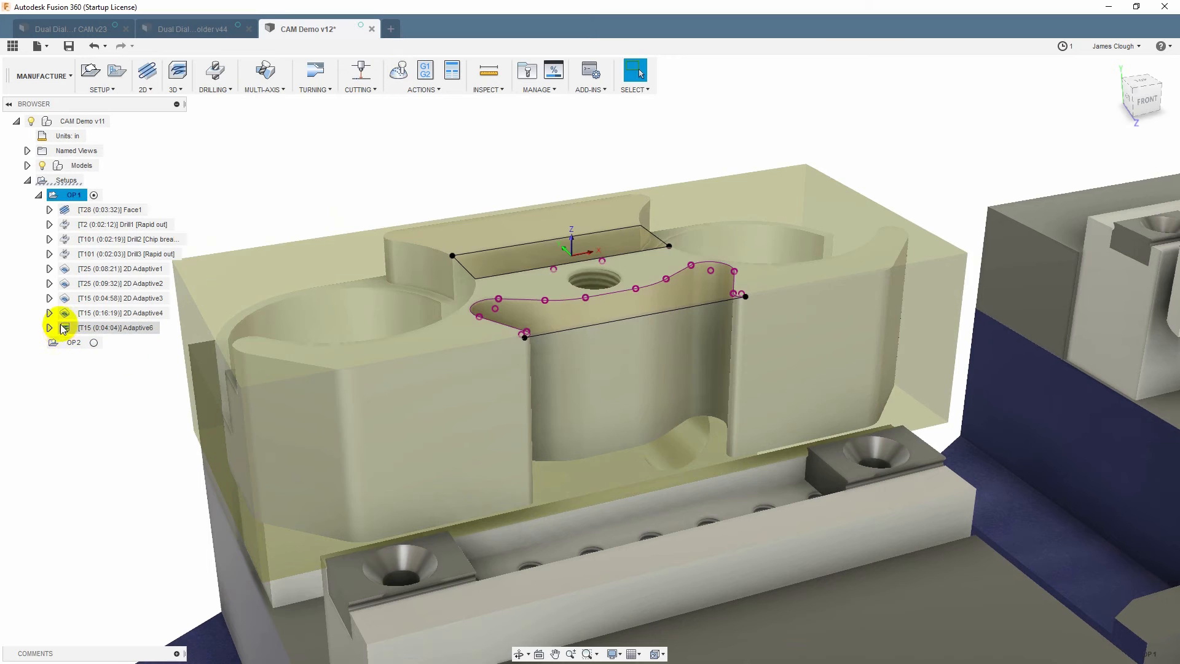
{"action": "double_click", "coordinate": [66, 329]}
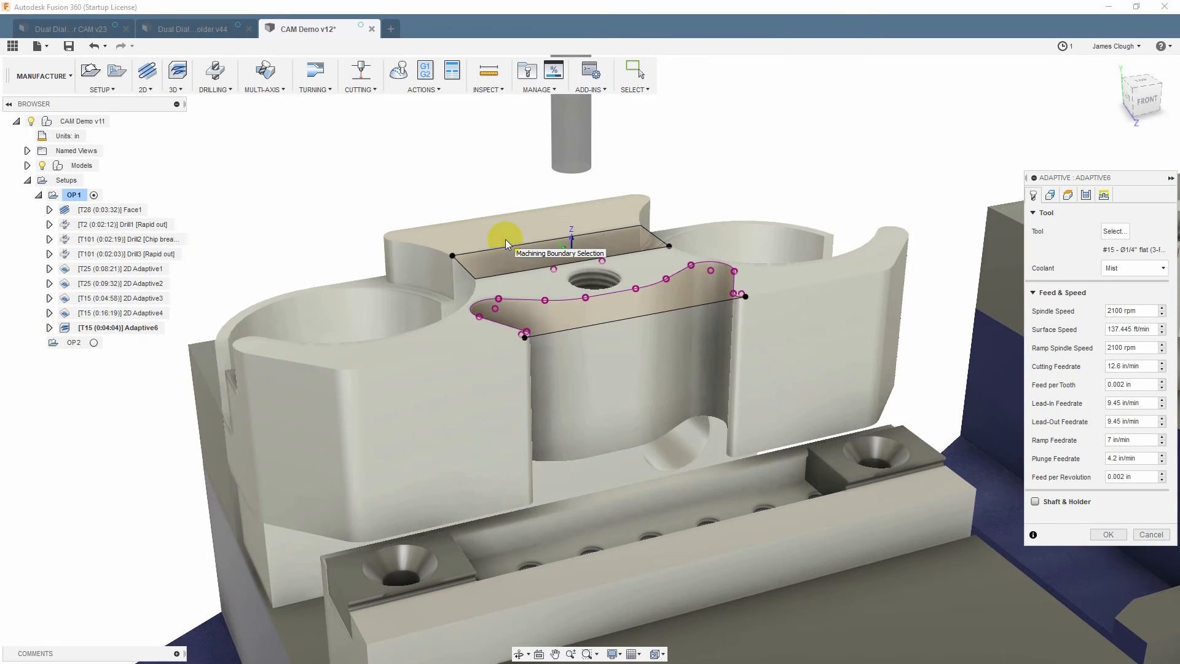
{"action": "left_click", "coordinate": [1110, 231]}
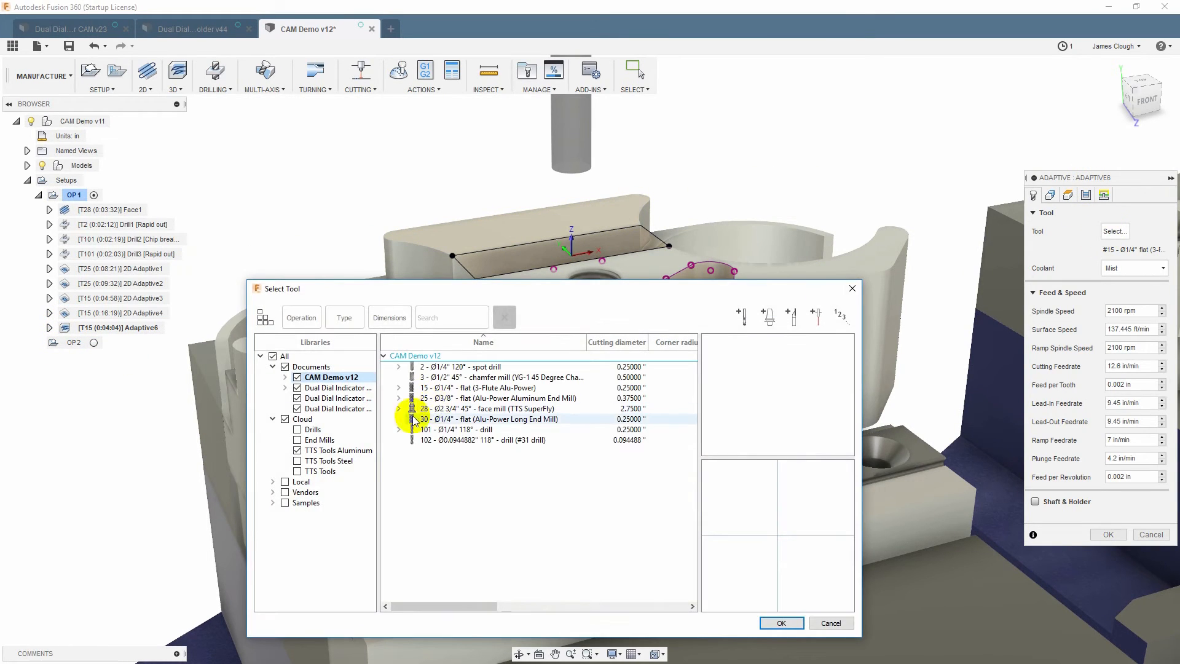
{"action": "left_click", "coordinate": [462, 420]}
{"action": "left_click", "coordinate": [781, 623]}
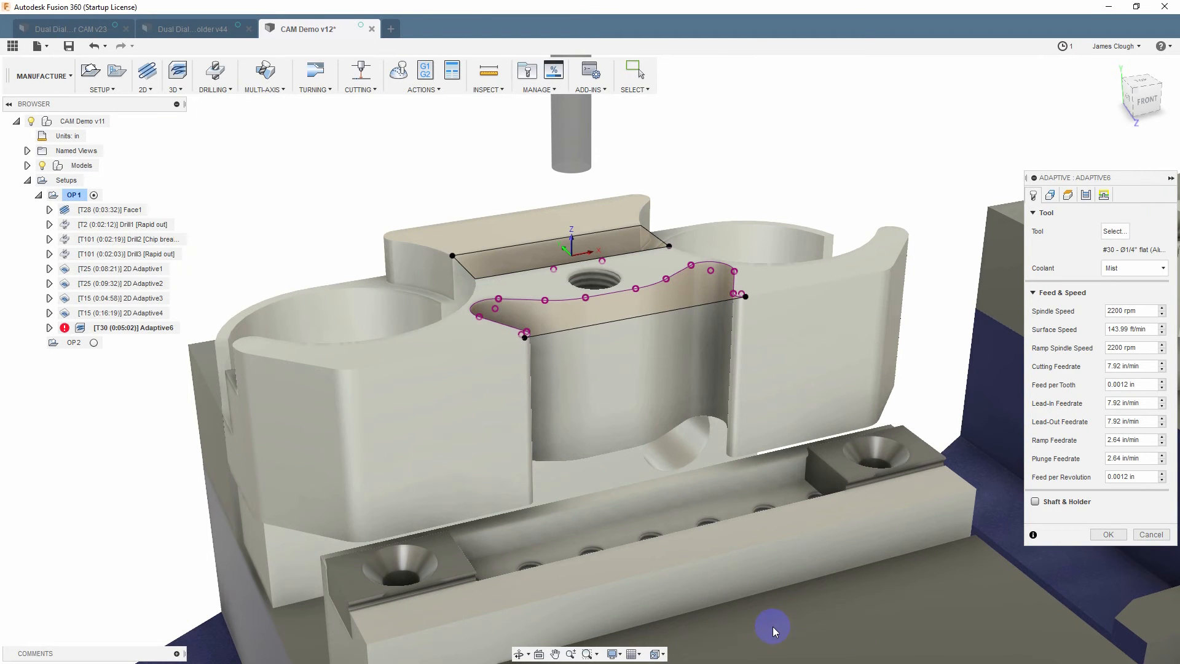
- Regenerate Adaptive6 with the long end mill and simulate all OP1 toolpaths to the end, checking holder clearance in the front recess
{"action": "left_click", "coordinate": [1107, 535]}
{"action": "left_click", "coordinate": [73, 194]}
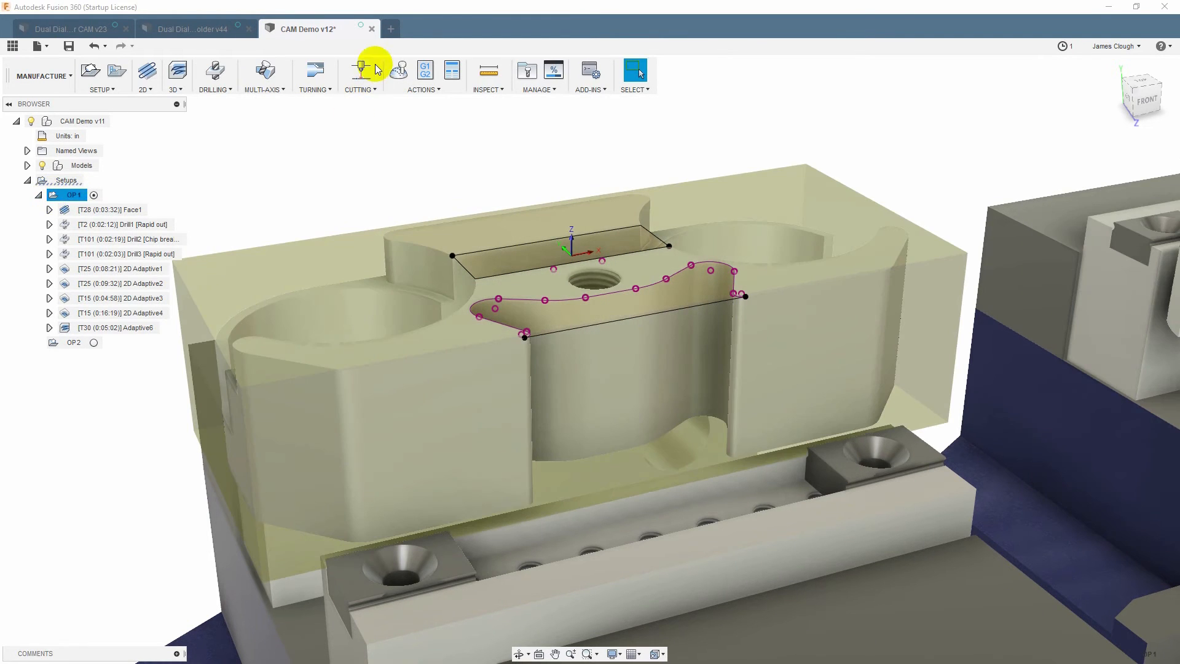
{"action": "left_click", "coordinate": [400, 72]}
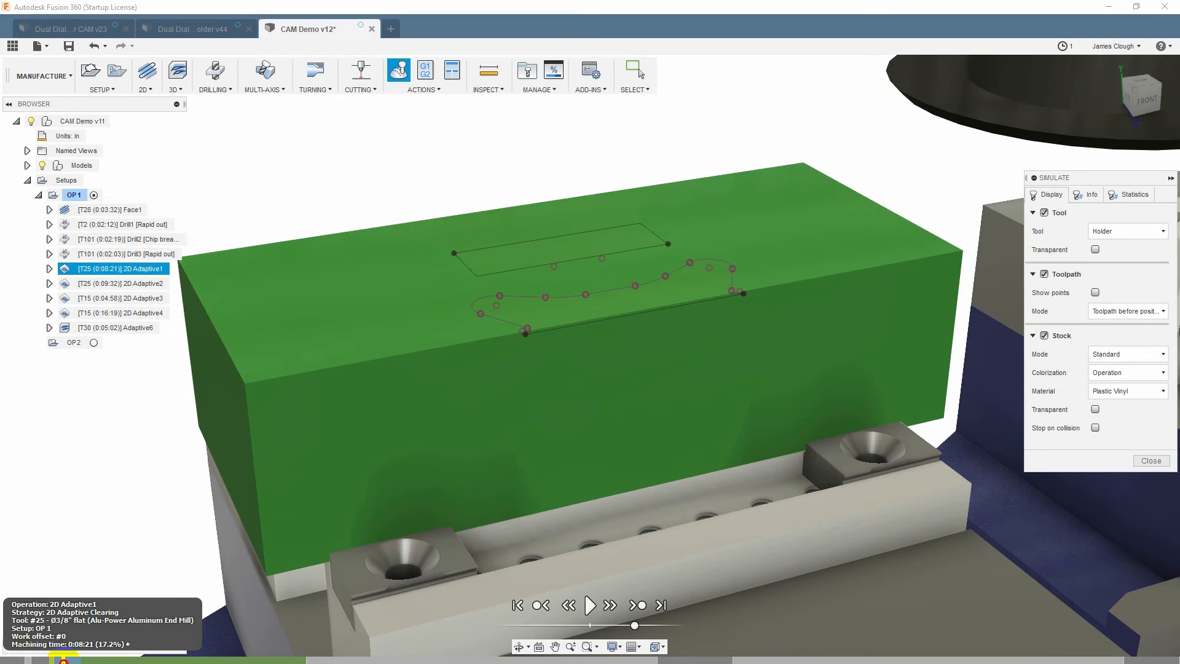
{"action": "left_click", "coordinate": [505, 659]}
{"action": "left_click_drag", "start_coordinate": [505, 659], "coordinate": [1170, 659]}
{"action": "mouse_move", "coordinate": [858, 418]}
{"action": "middle_mouse_down", "text": "shift"}
{"action": "mouse_move", "coordinate": [848, 390]}
{"action": "mouse_move", "coordinate": [837, 416]}
{"action": "middle_mouse_up", "text": "shift"}
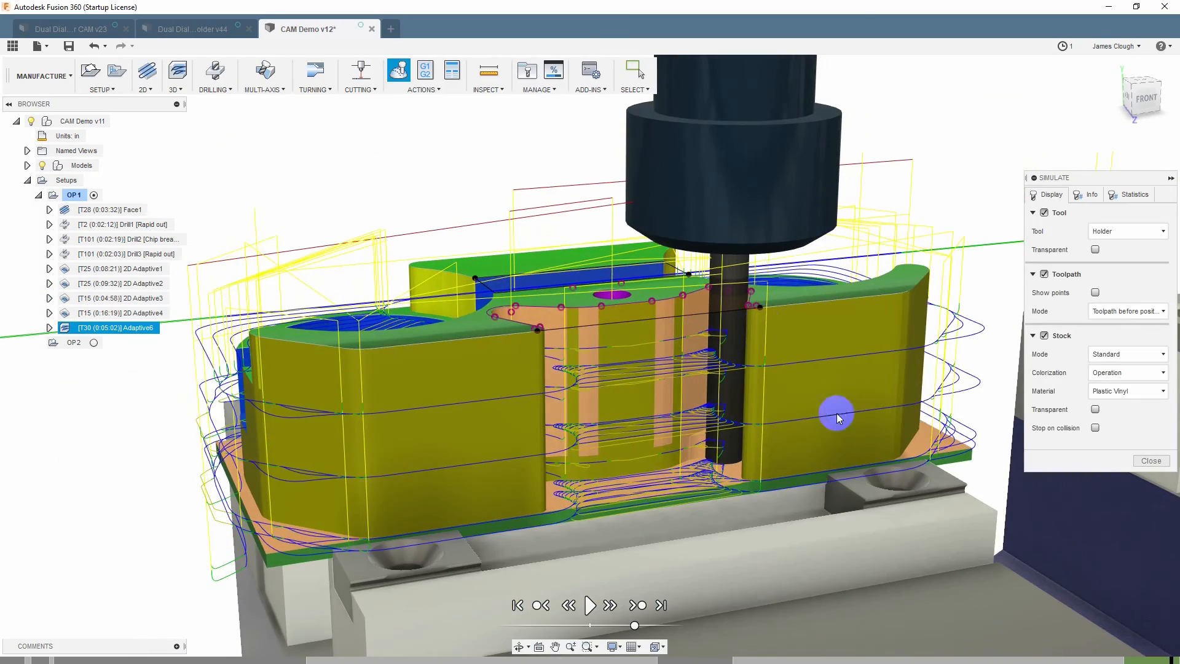
{"action": "middle_click_drag", "start_coordinate": [733, 290], "coordinate": [628, 378], "text": "shift"}
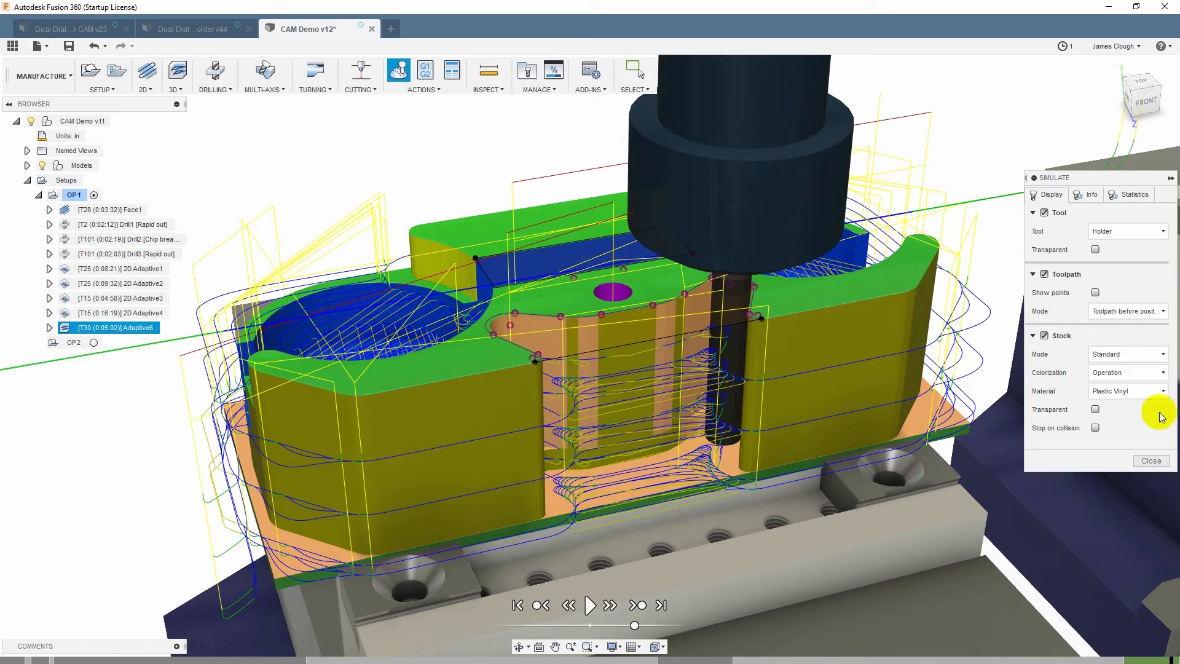
{"action": "left_click", "coordinate": [1151, 461]}
{"action": "middle_click_drag", "start_coordinate": [439, 373], "coordinate": [569, 302], "text": "shift"}
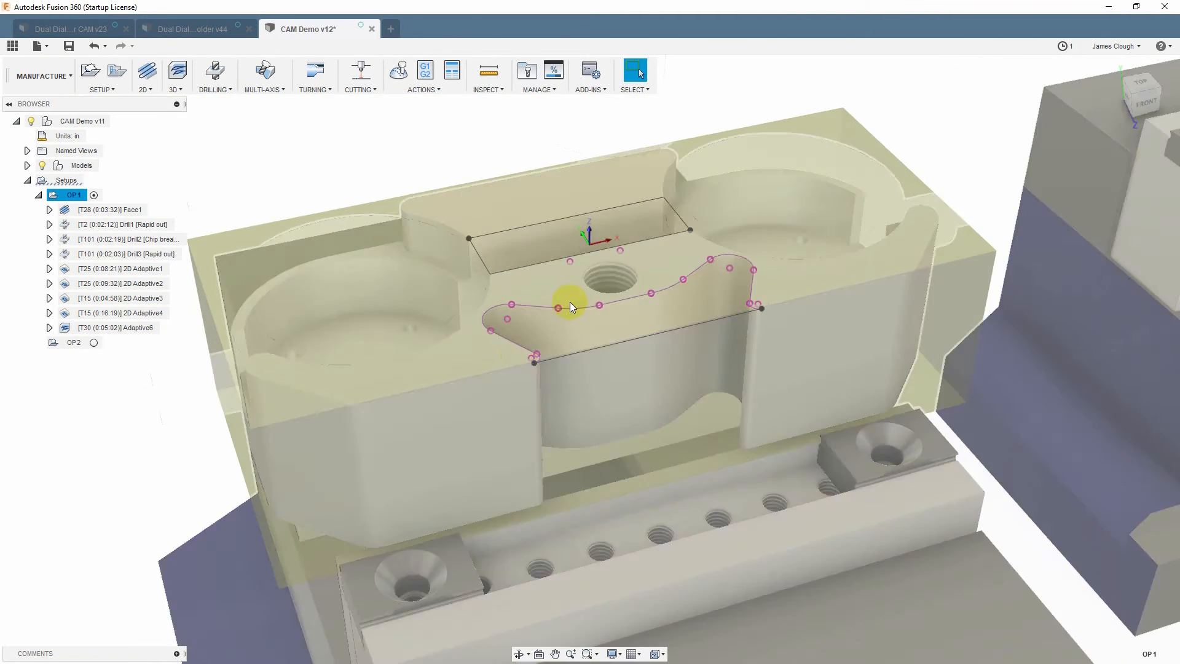
{"action": "scroll", "coordinate": [570, 303], "scroll_direction": "down", "scroll_amount": 1}
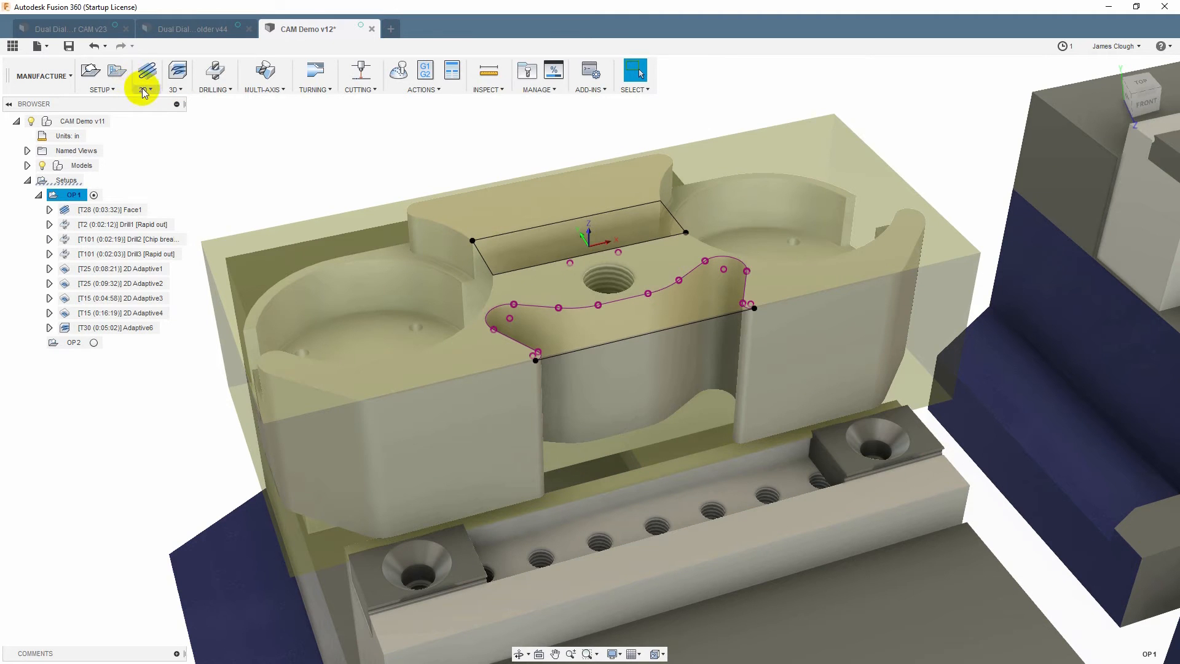
{"action": "left_click", "coordinate": [143, 90]}
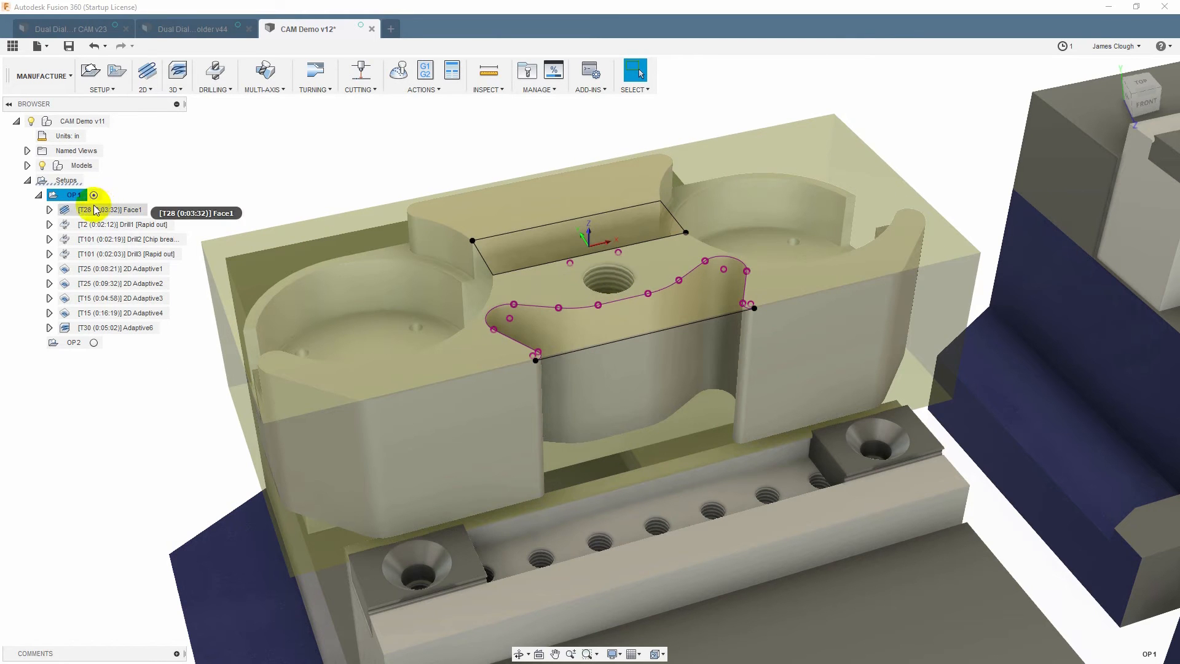
- Check the combined machining time of the OP1 operations from Drill1 through Adaptive6
{"action": "left_click", "coordinate": [123, 224]}
{"action": "left_click", "coordinate": [106, 328], "text": "shift"}
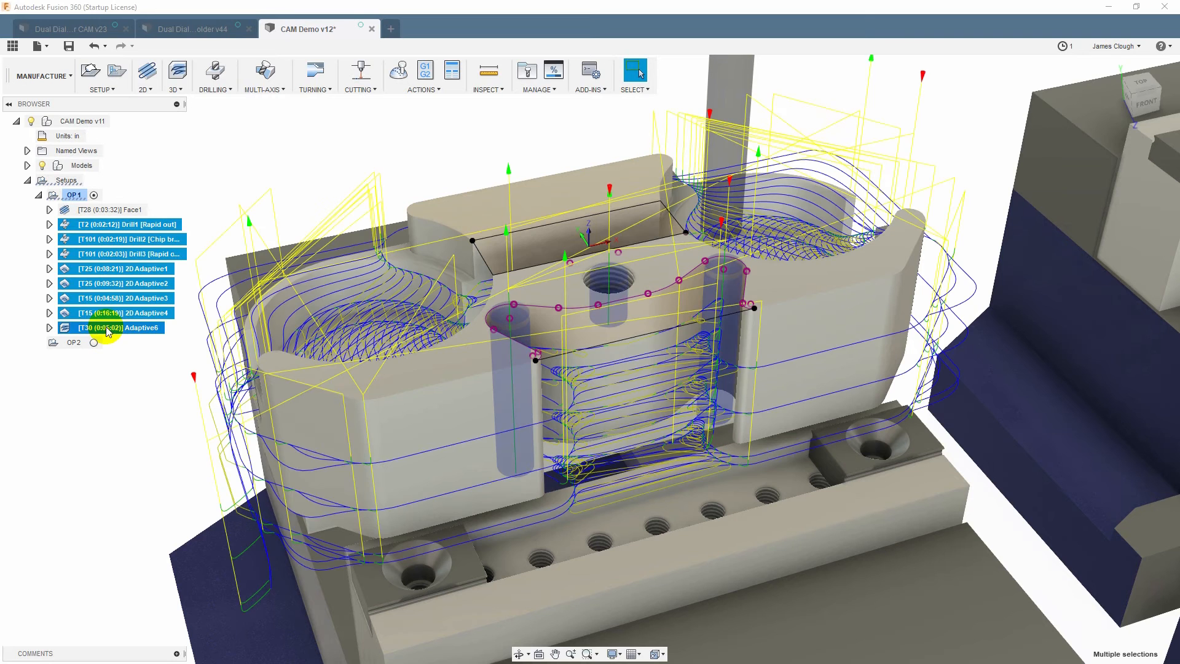
{"action": "right_click", "coordinate": [110, 326]}
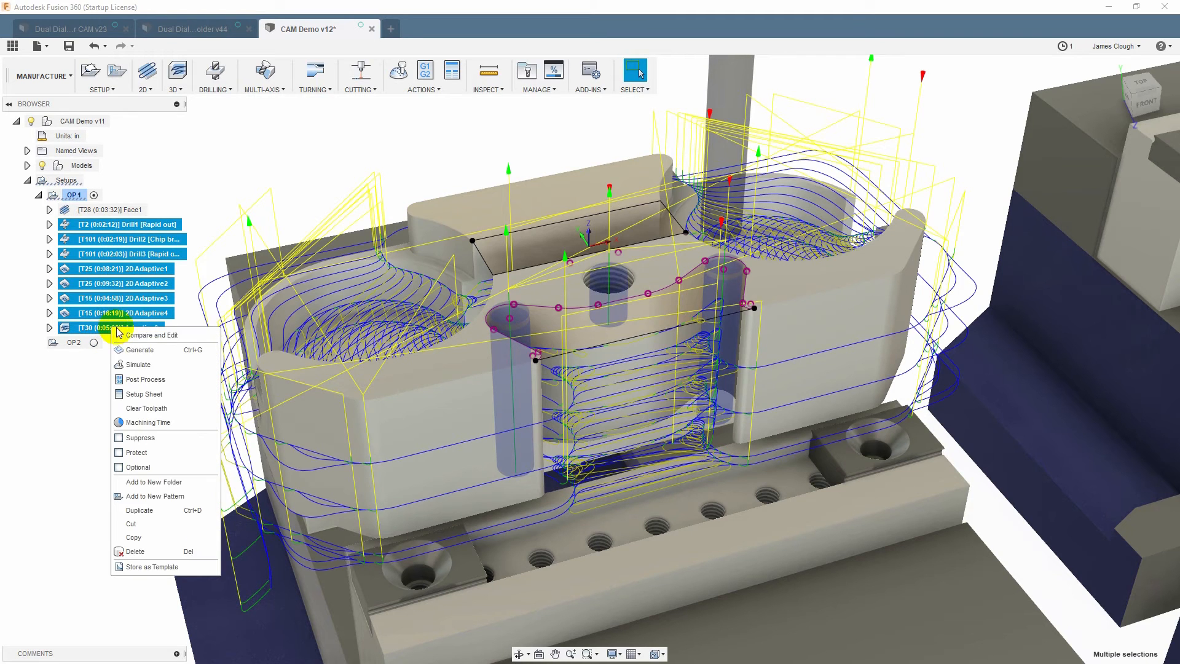
{"action": "left_click", "coordinate": [143, 423]}
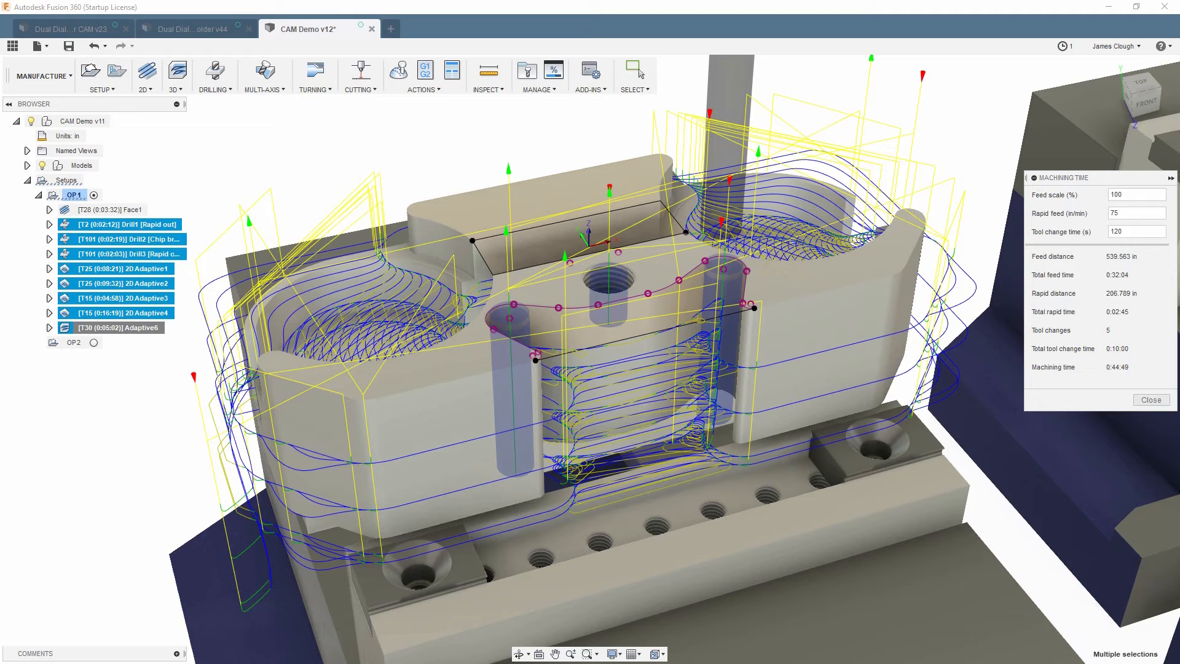
{"action": "left_click", "coordinate": [1153, 400]}
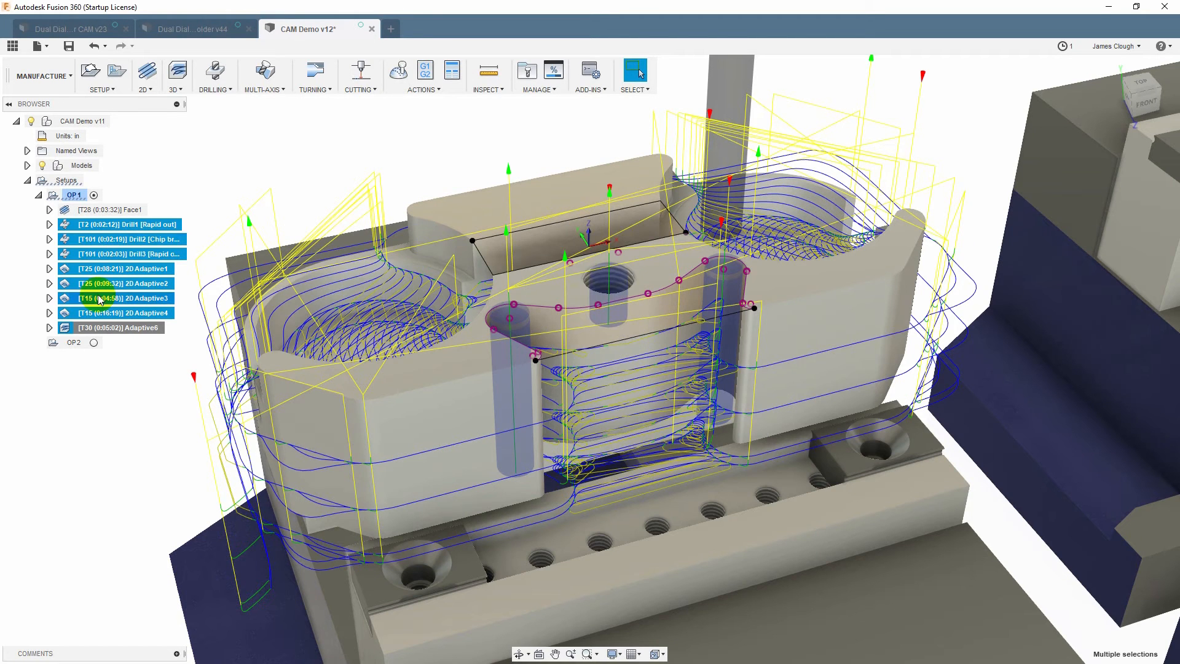
- Add a Bore operation to OP1 on the central threaded hole's cylindrical face and generate its toolpath with default passes
{"action": "left_click", "coordinate": [52, 197]}
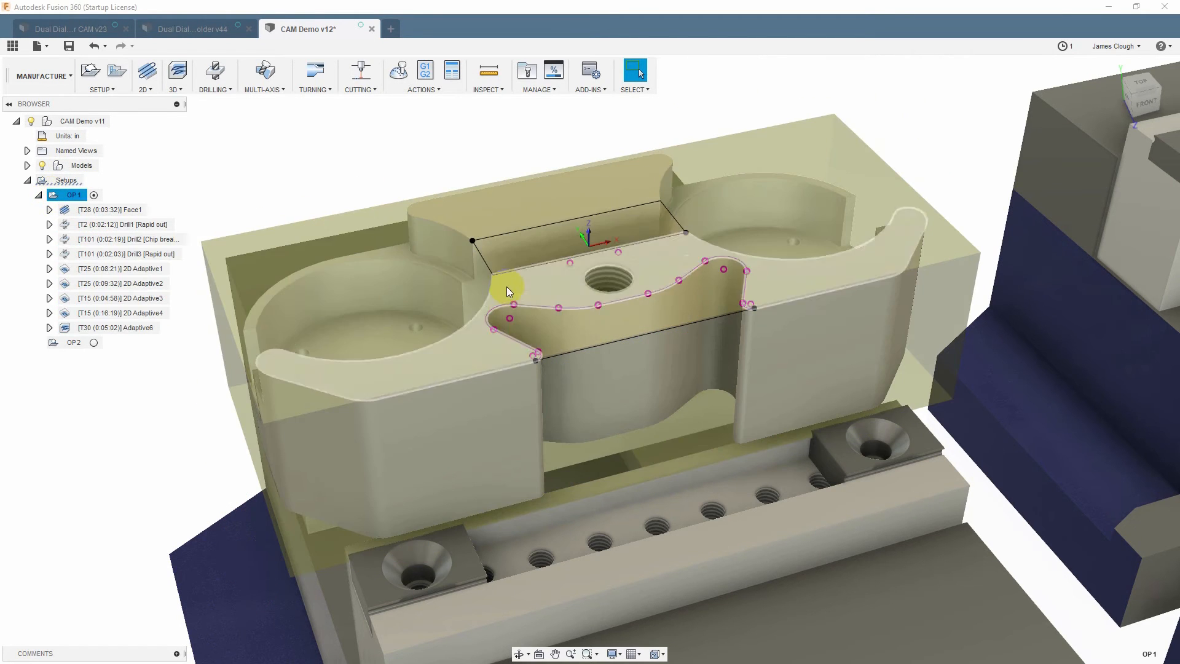
{"action": "mouse_move", "coordinate": [772, 467]}
{"action": "middle_mouse_down", "text": "shift"}
{"action": "mouse_move", "coordinate": [770, 452]}
{"action": "mouse_move", "coordinate": [770, 477]}
{"action": "middle_mouse_up", "text": "shift"}
{"action": "scroll", "coordinate": [627, 310], "scroll_direction": "down", "scroll_amount": 1}
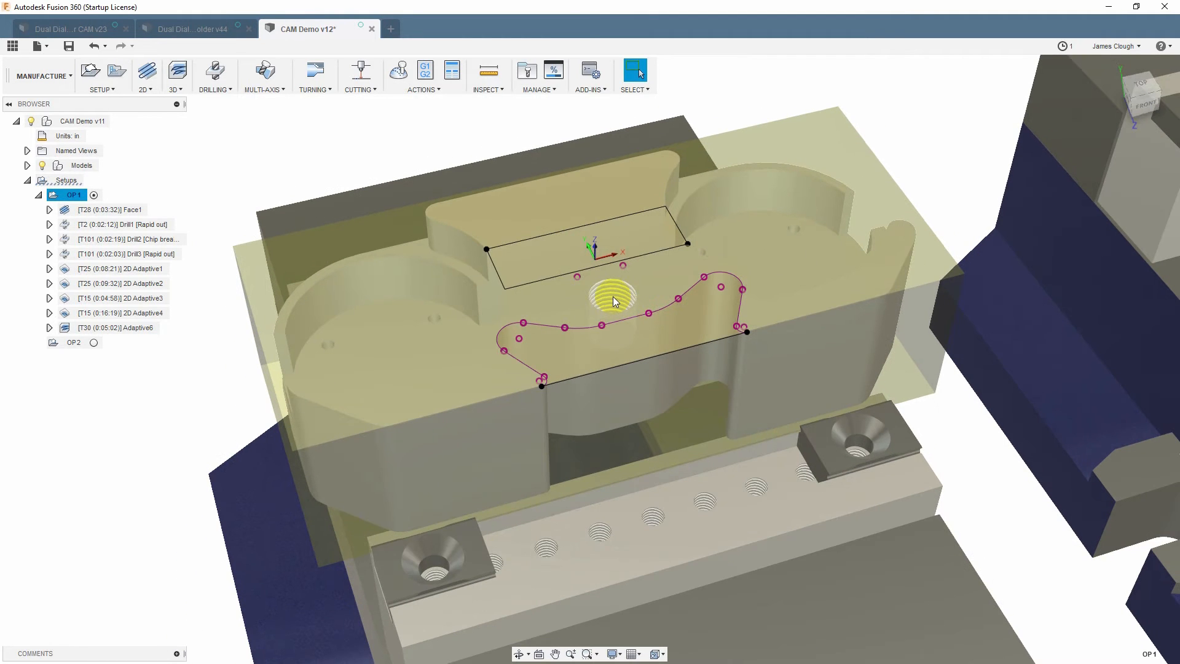
{"action": "left_click", "coordinate": [150, 90]}
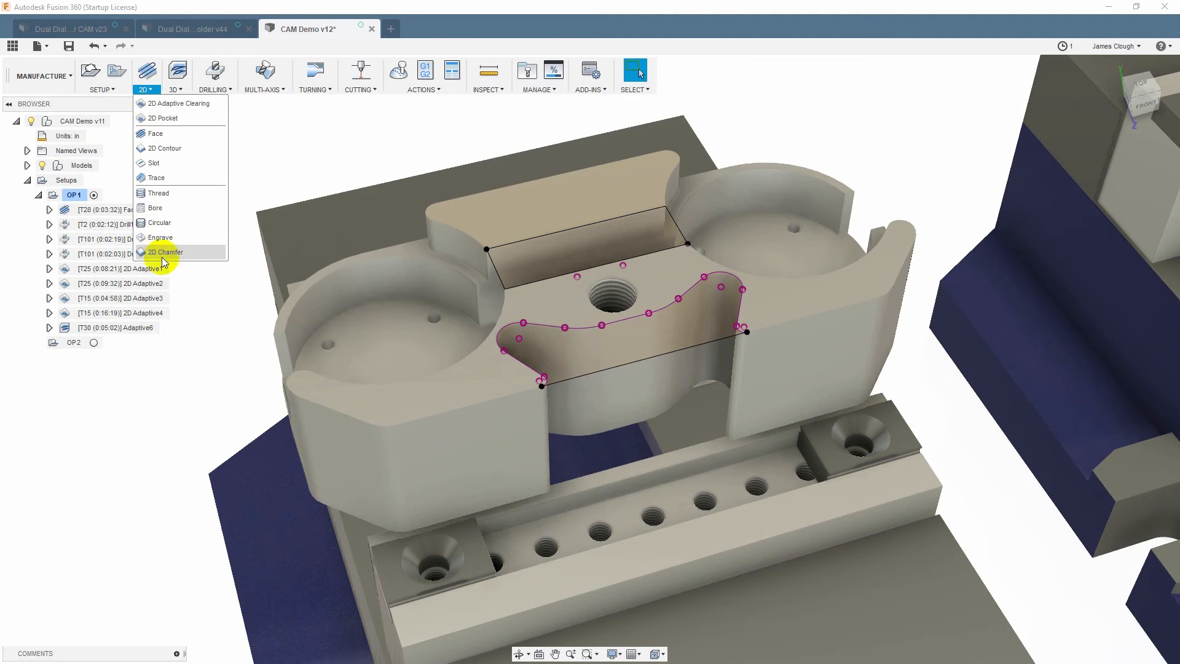
{"action": "left_click", "coordinate": [150, 198]}
{"action": "left_click", "coordinate": [612, 301]}
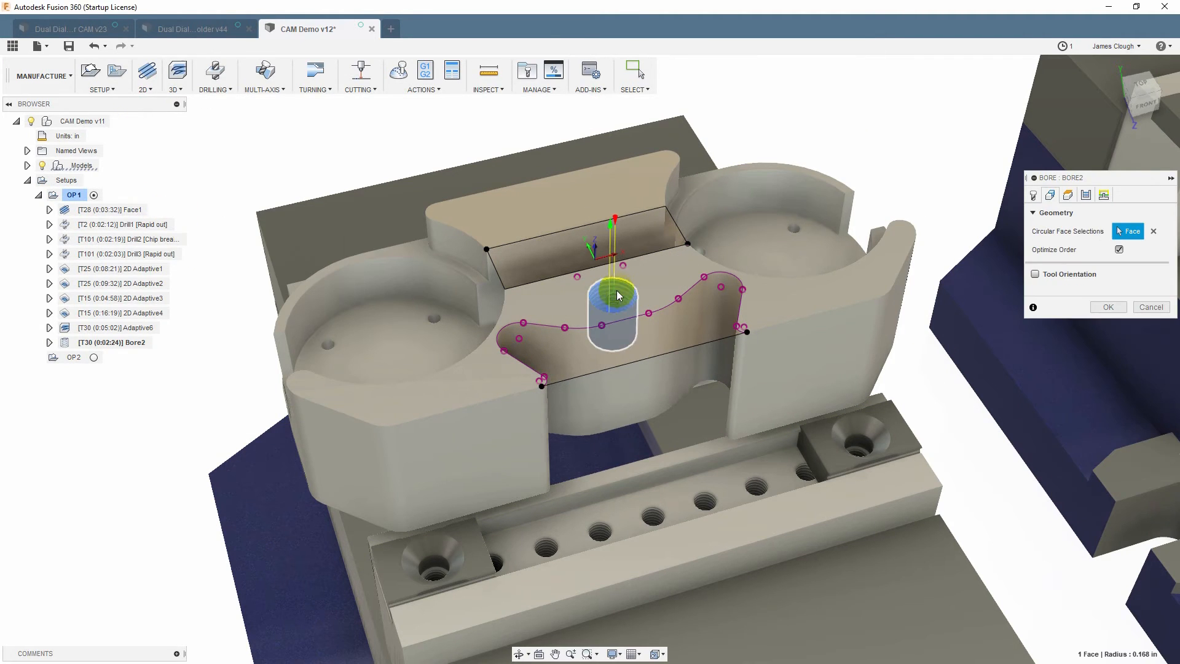
{"action": "left_click", "coordinate": [1086, 195]}
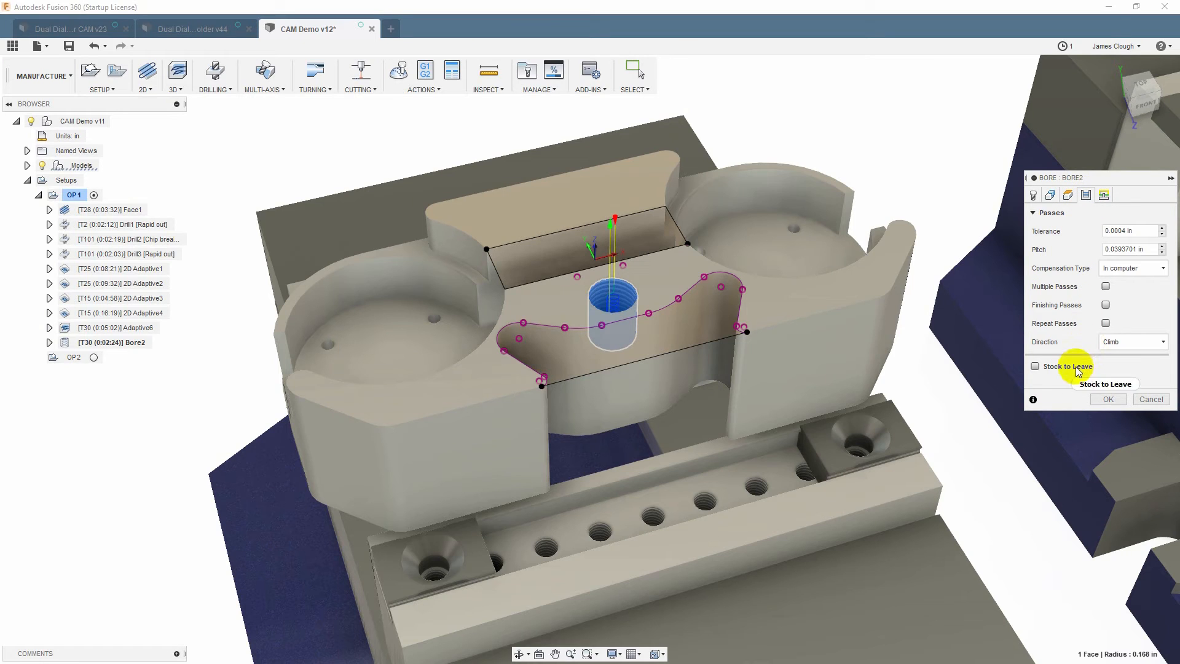
{"action": "left_click", "coordinate": [1106, 400]}
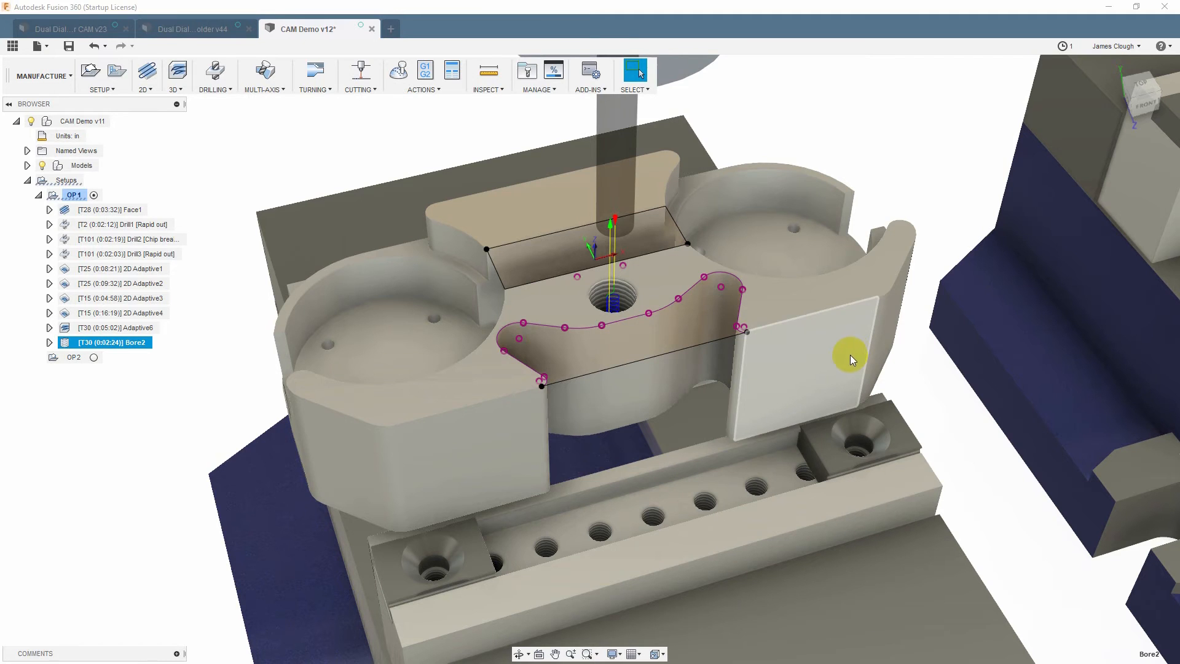
- Add a 2D Contour operation to OP1 using tool 30 - Ø1/4" flat (Alu-Power Long End Mill)
{"action": "left_click", "coordinate": [148, 89]}
{"action": "left_click", "coordinate": [165, 148]}
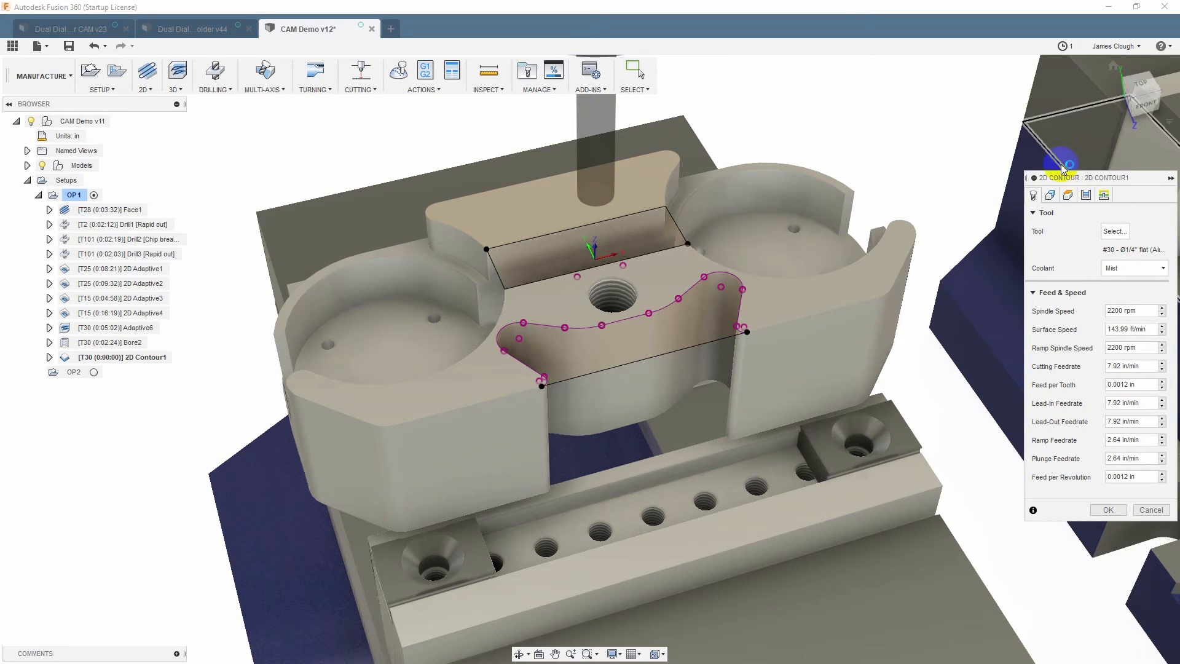
{"action": "left_click", "coordinate": [1110, 231]}
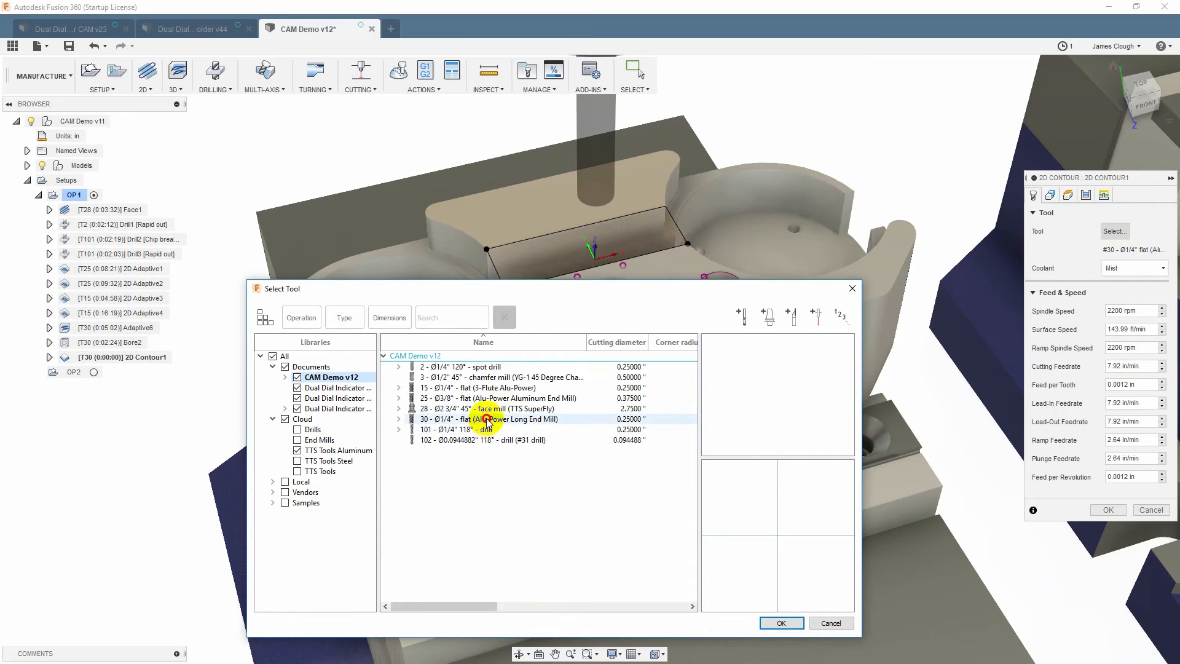
{"action": "left_click", "coordinate": [487, 419]}
{"action": "left_click", "coordinate": [782, 622]}
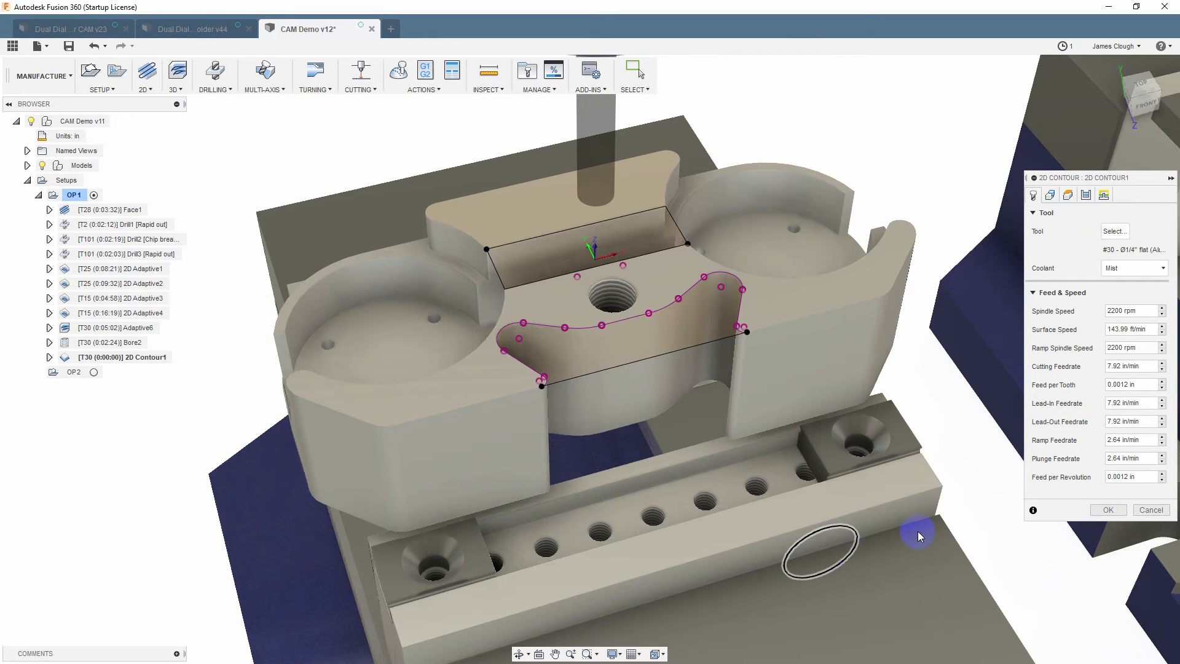
- Select seven contour chains along the part's bottom outline, both round pockets, their ledges and the raised rear block, and generate the contour toolpath
{"action": "left_click", "coordinate": [769, 433]}
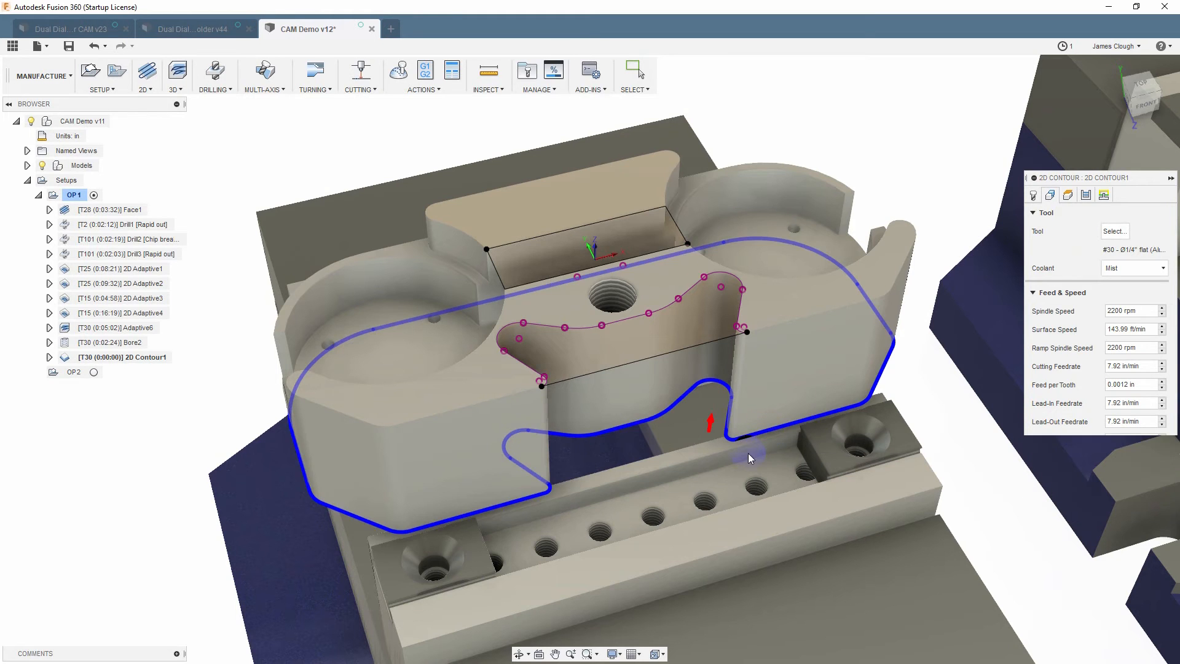
{"action": "middle_click_drag", "start_coordinate": [637, 426], "coordinate": [745, 540], "text": "shift"}
{"action": "left_click", "coordinate": [768, 528]}
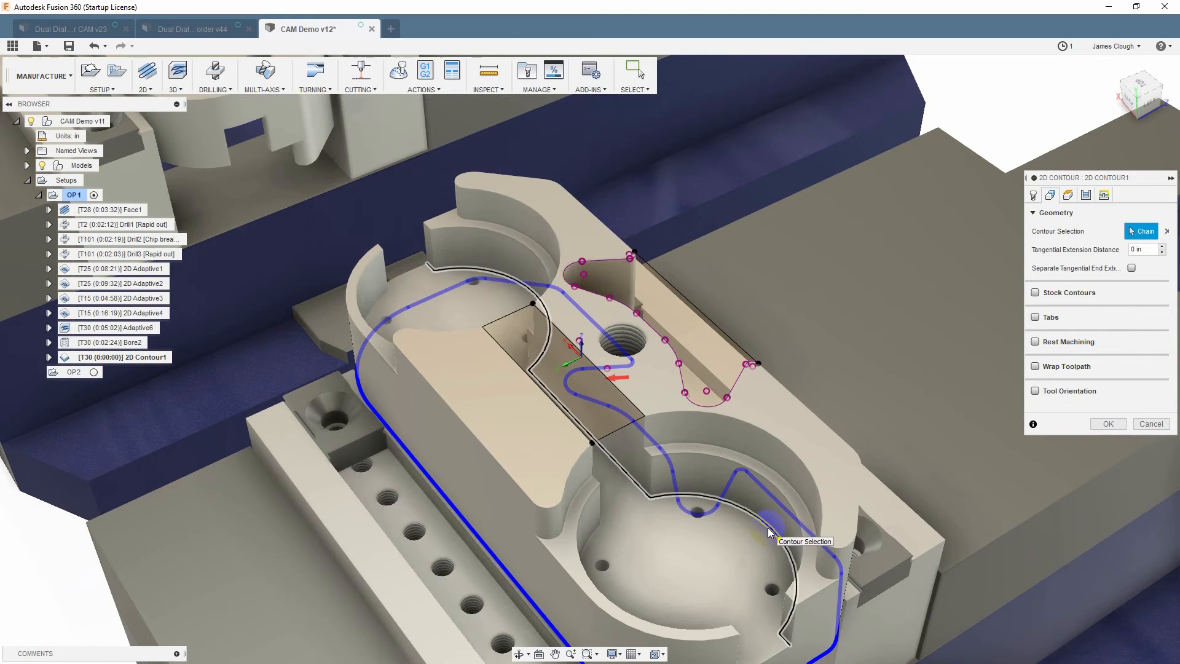
{"action": "middle_click_drag", "start_coordinate": [724, 611], "coordinate": [687, 605], "text": "shift"}
{"action": "left_click", "coordinate": [669, 500]}
{"action": "left_click", "coordinate": [662, 447]}
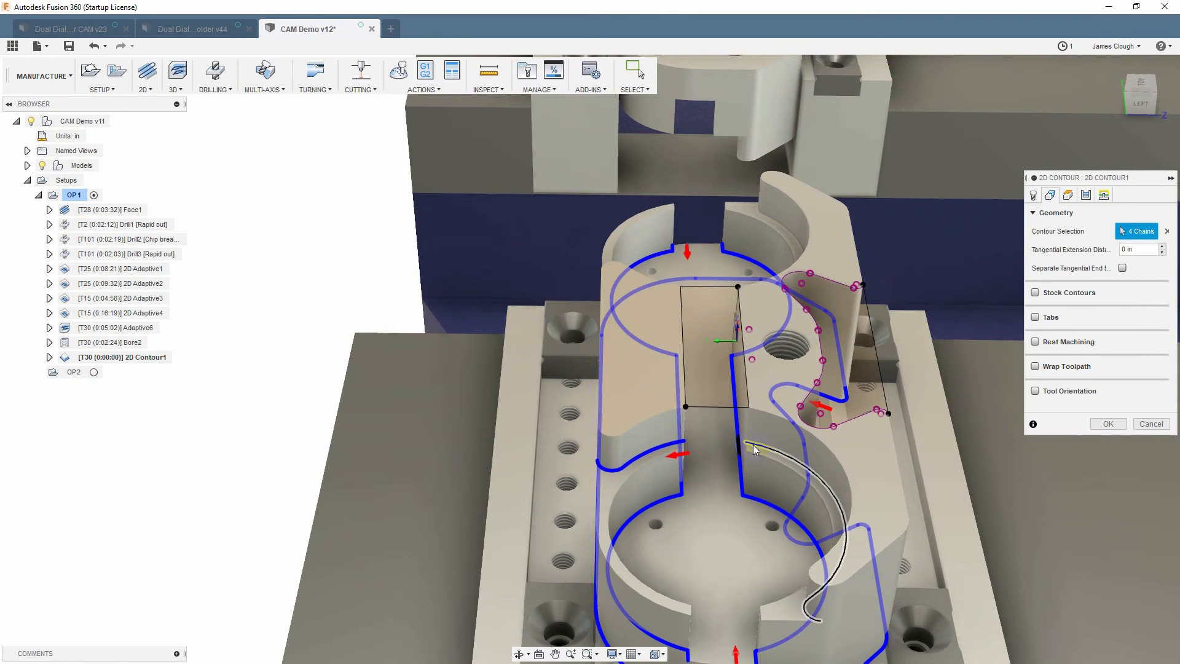
{"action": "middle_click_drag", "start_coordinate": [708, 443], "coordinate": [816, 460], "text": "shift"}
{"action": "left_click", "coordinate": [481, 345]}
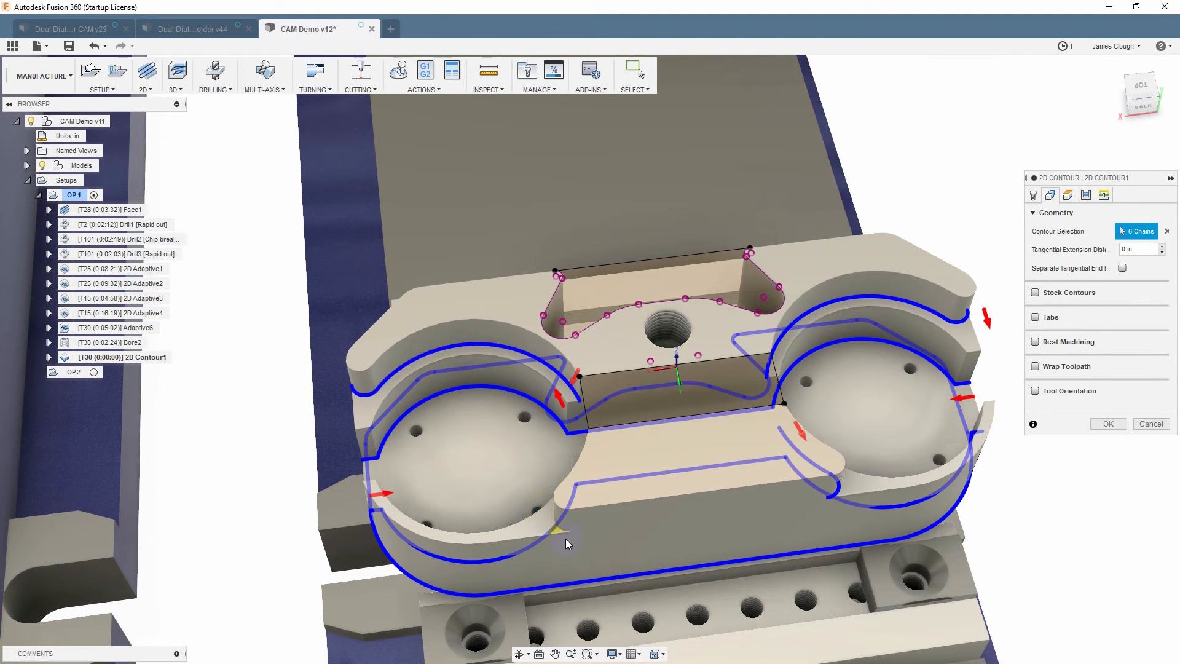
{"action": "middle_click_drag", "start_coordinate": [625, 549], "coordinate": [667, 522], "text": "shift"}
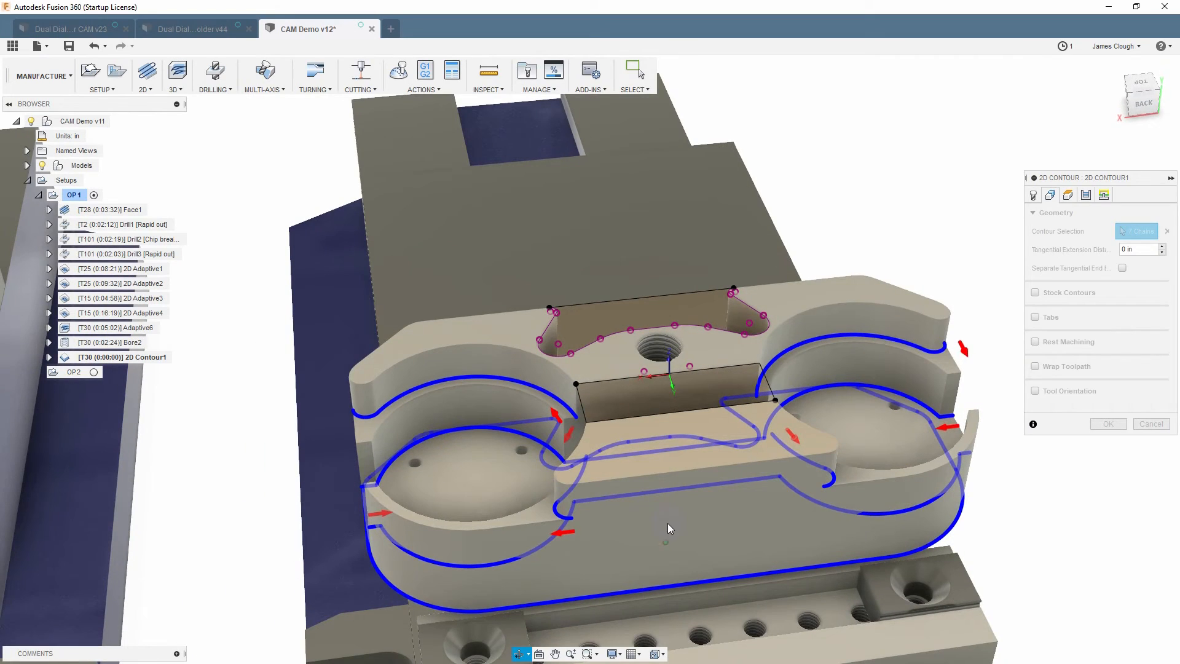
{"action": "mouse_move", "coordinate": [859, 448]}
{"action": "middle_mouse_down", "text": "shift"}
{"action": "mouse_move", "coordinate": [857, 498]}
{"action": "mouse_move", "coordinate": [860, 455]}
{"action": "middle_mouse_up", "text": "shift"}
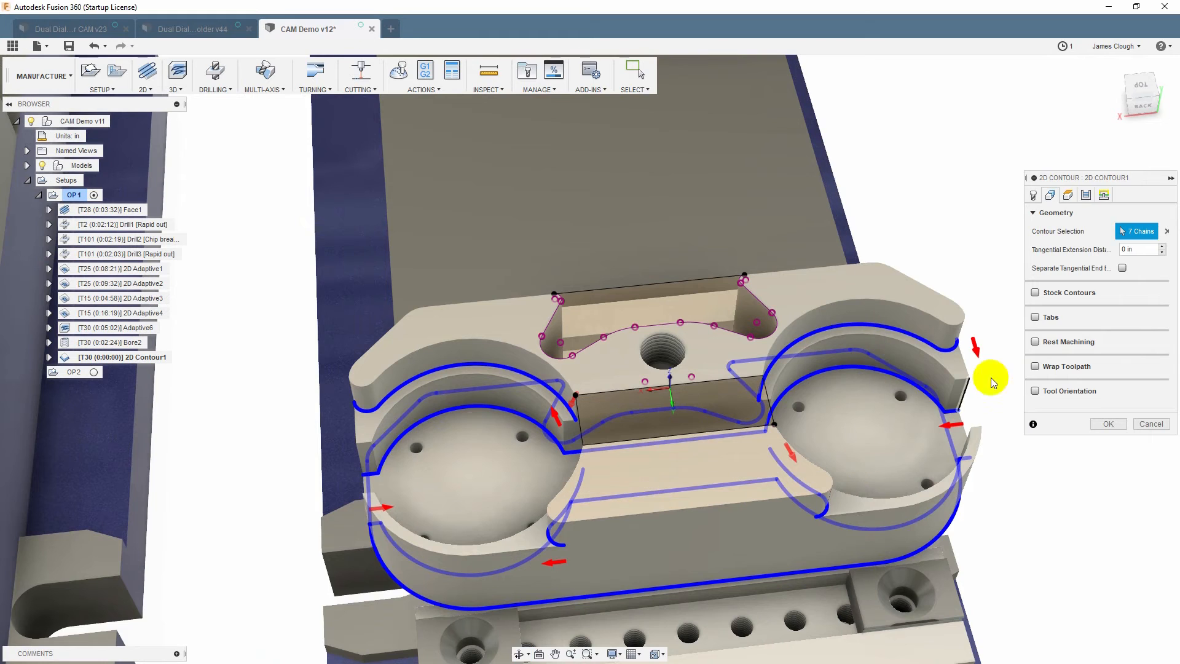
{"action": "left_click", "coordinate": [1067, 200]}
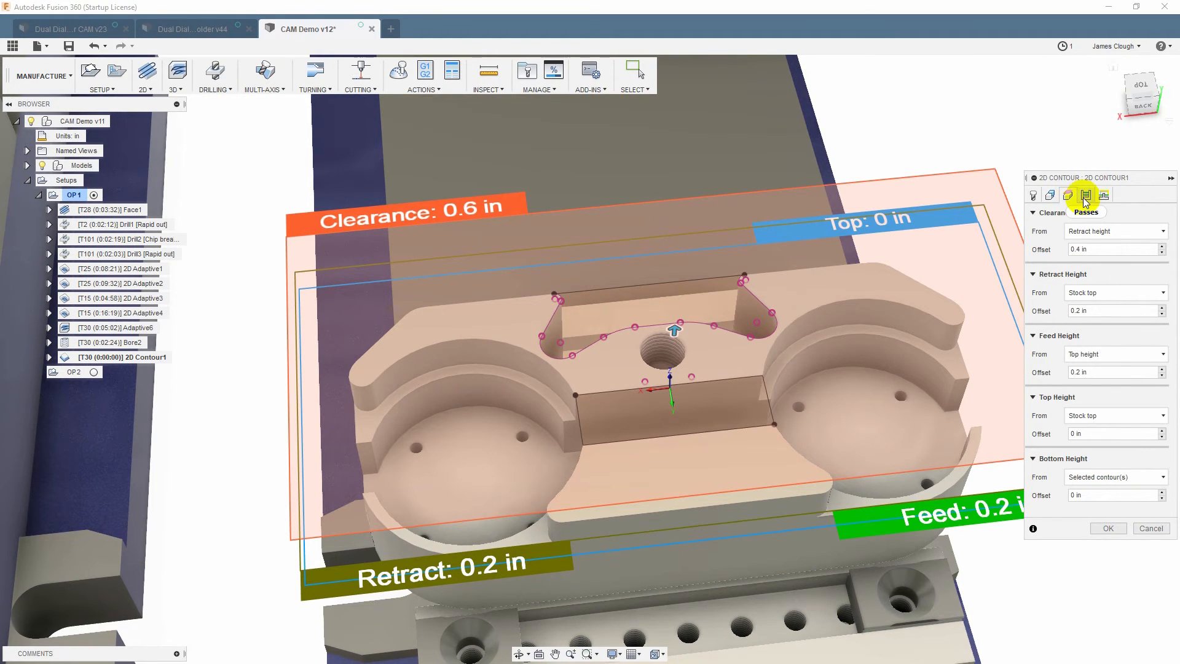
{"action": "left_click", "coordinate": [1086, 195]}
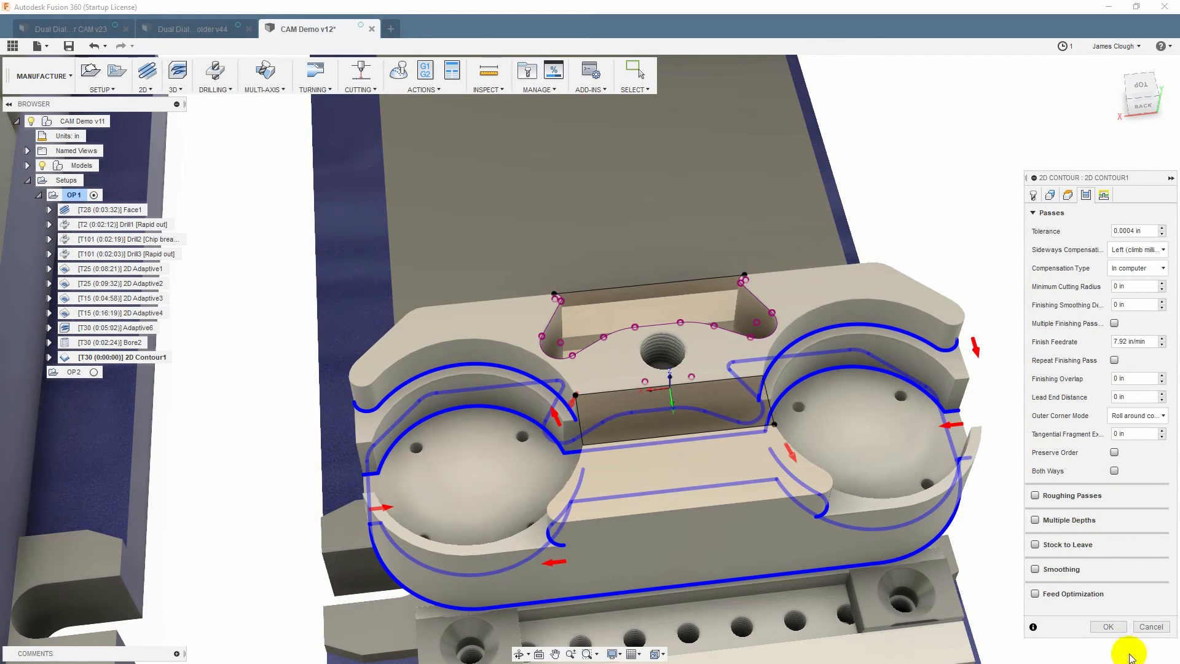
{"action": "left_click", "coordinate": [1107, 626]}
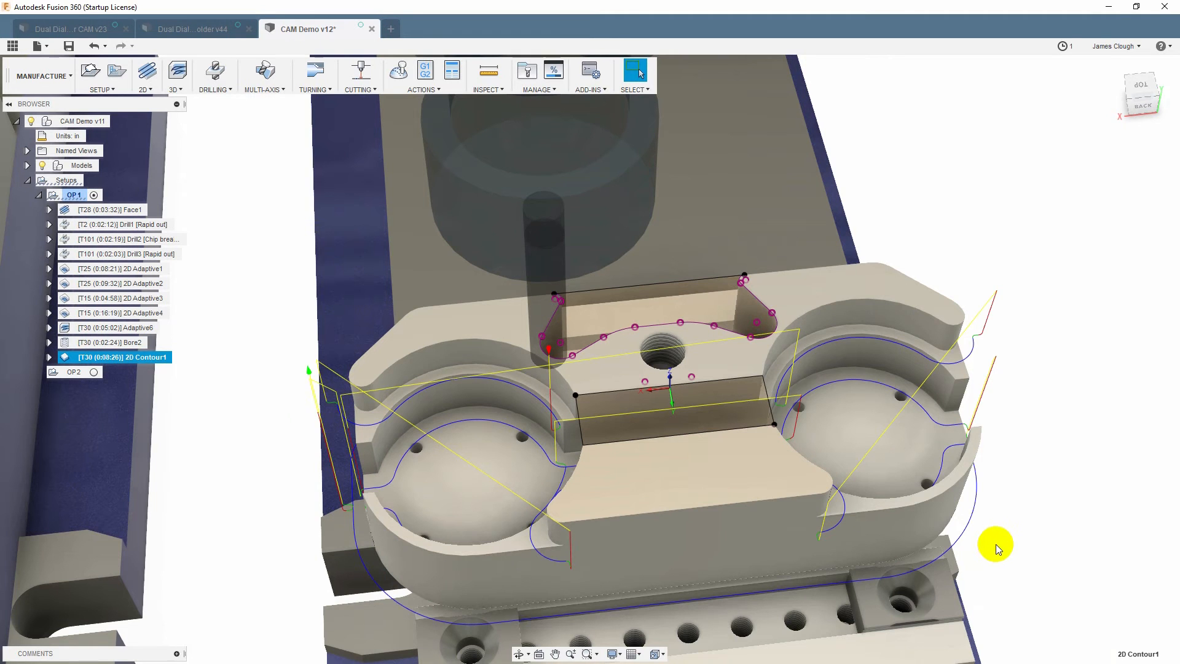
- Add a Drill operation to OP1 using tool 2 - Ø1/4" 120° spot drill on all same-diameter small holes in the round pocket floors
{"action": "middle_click_drag", "start_coordinate": [998, 529], "coordinate": [974, 455], "text": "shift"}
{"action": "middle_click_drag", "start_coordinate": [484, 510], "coordinate": [592, 461]}
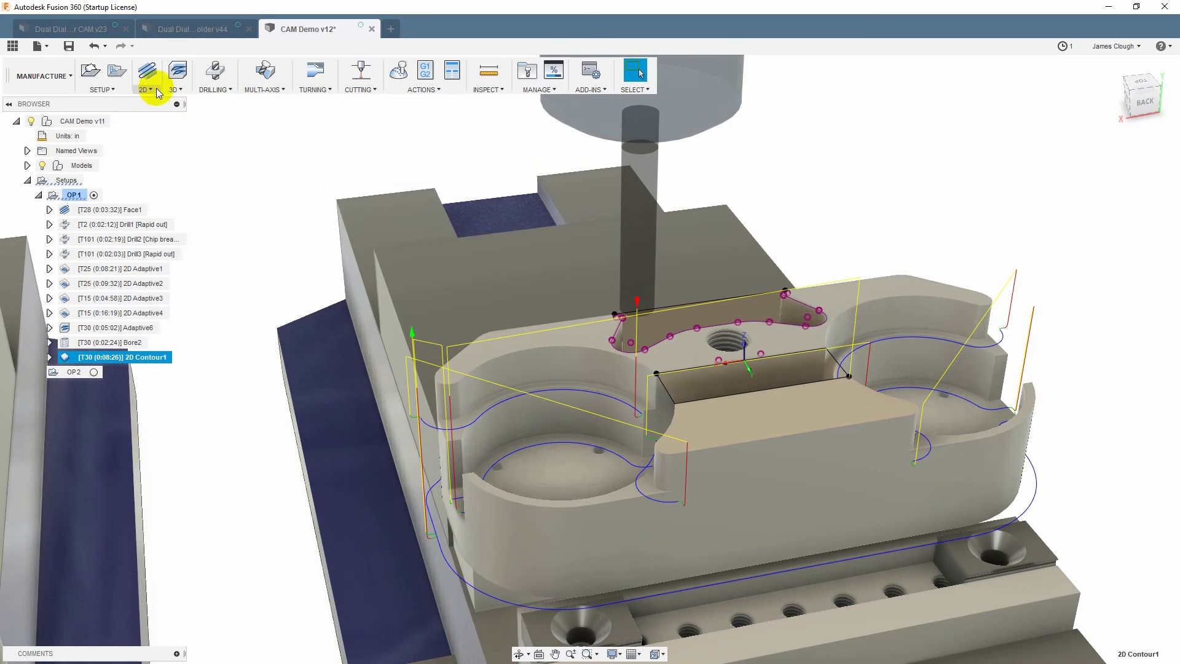
{"action": "left_click", "coordinate": [219, 73]}
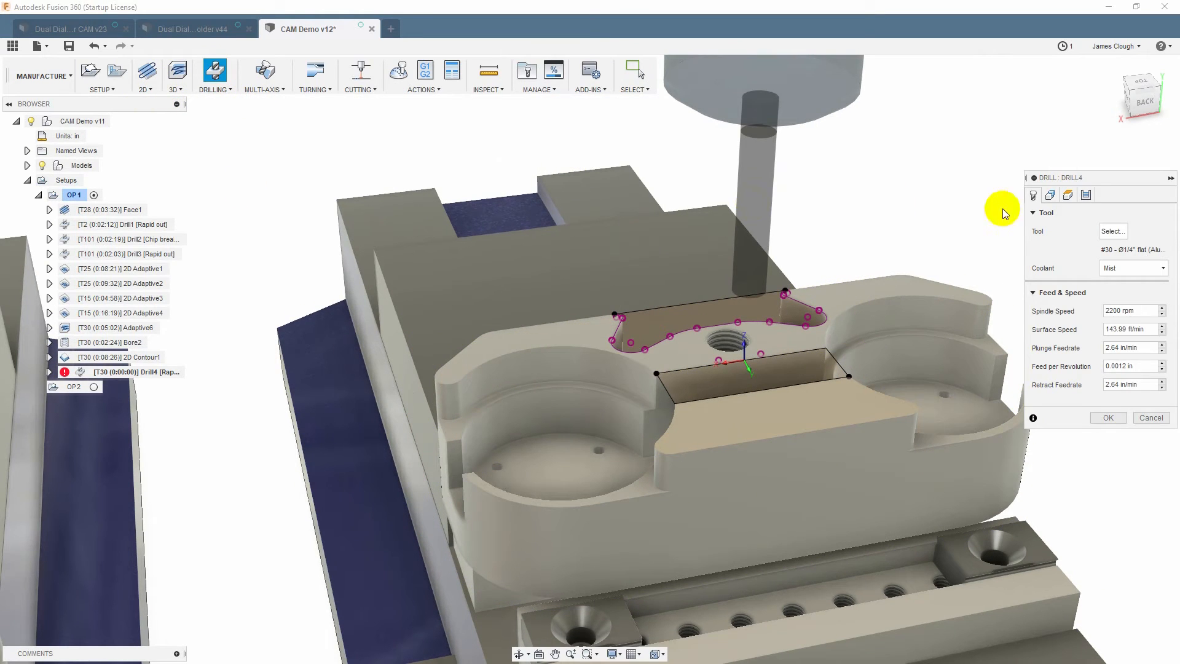
{"action": "left_click", "coordinate": [1114, 232]}
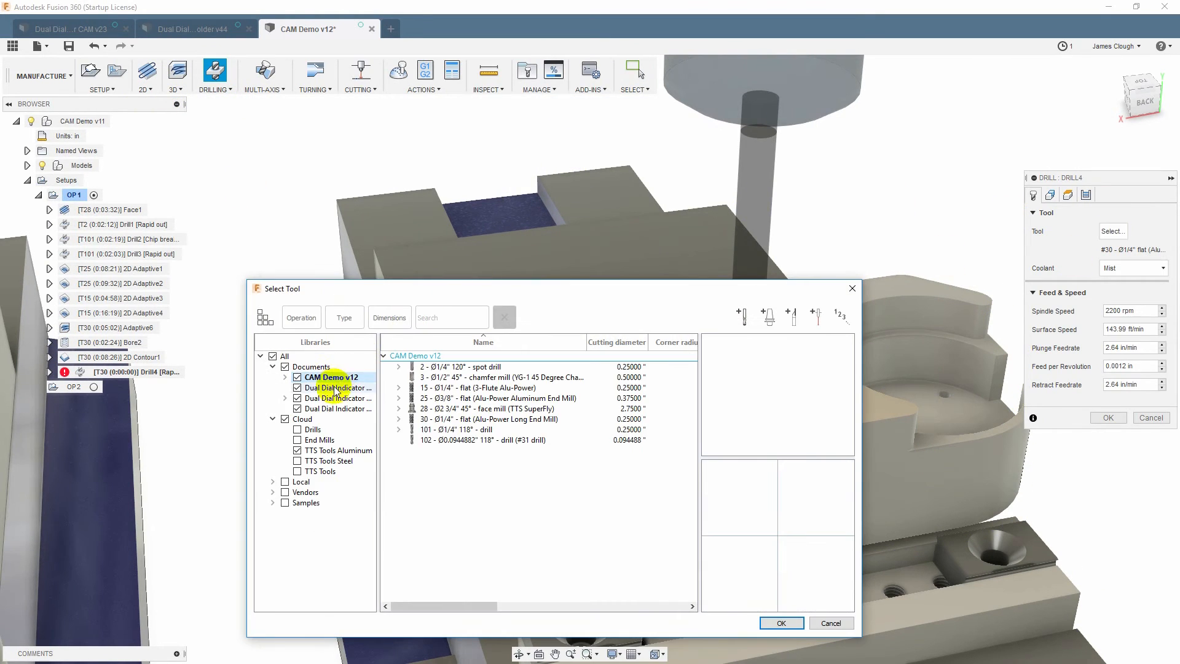
{"action": "left_click", "coordinate": [492, 368]}
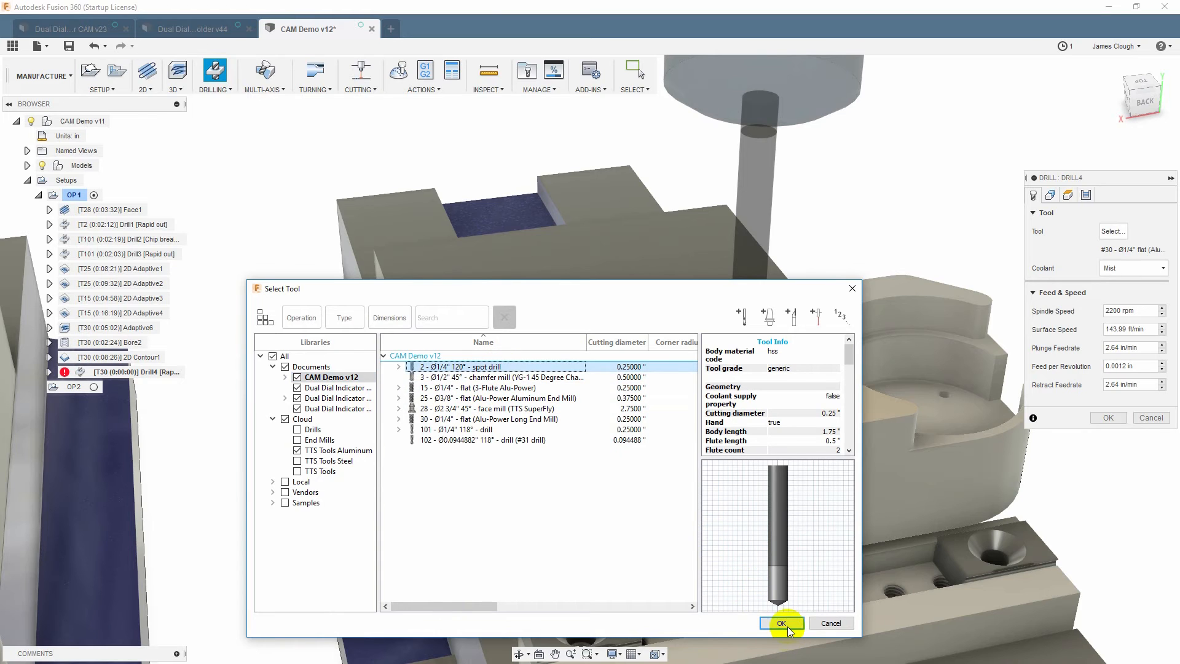
{"action": "left_click", "coordinate": [781, 623]}
{"action": "left_click", "coordinate": [601, 453]}
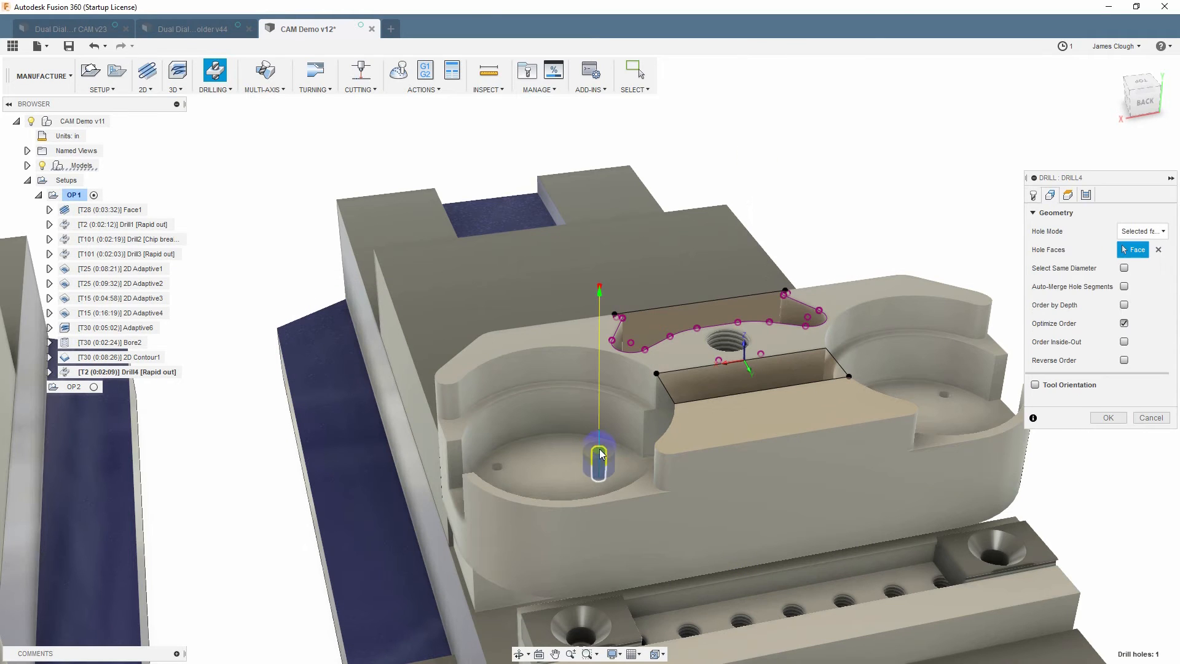
{"action": "left_click", "coordinate": [1124, 268]}
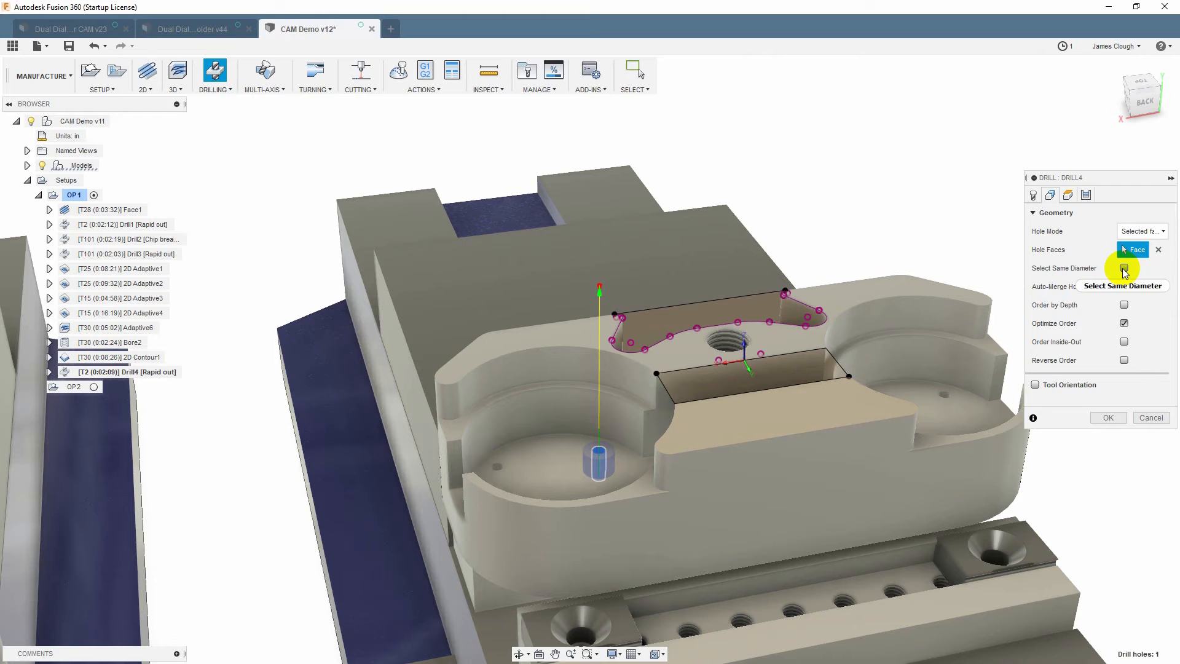
- Set the spot drilling's bottom height to Hole top with a -0.020 in offset and generate the toolpath
{"action": "left_click", "coordinate": [1068, 195]}
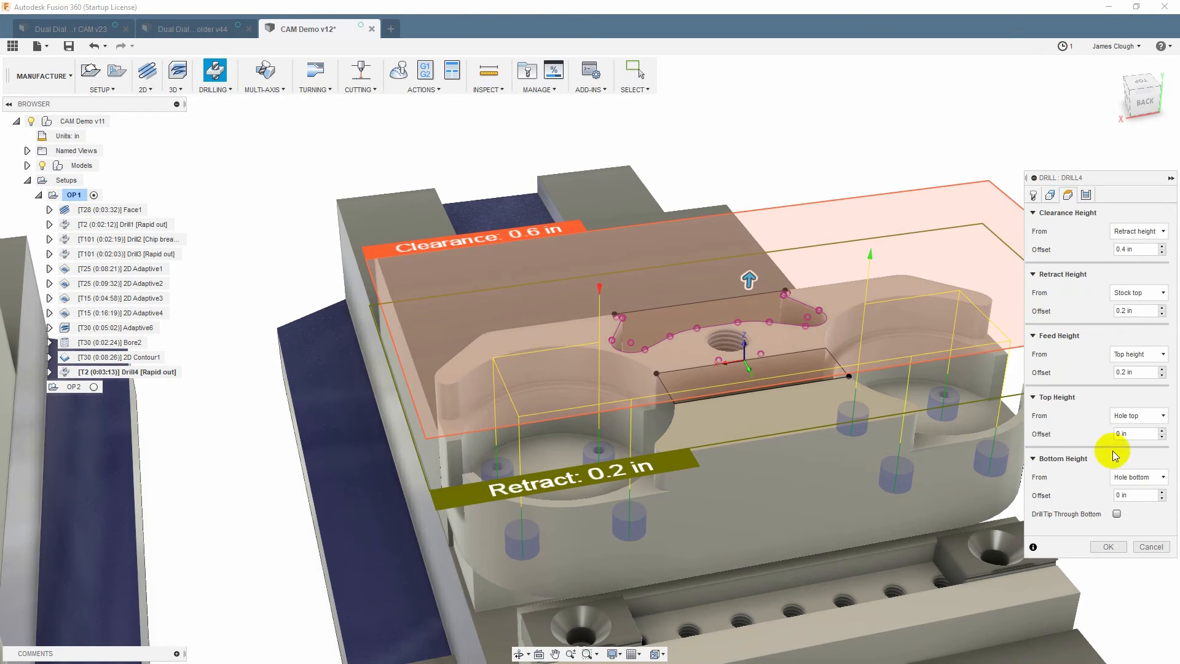
{"action": "left_click", "coordinate": [1126, 480]}
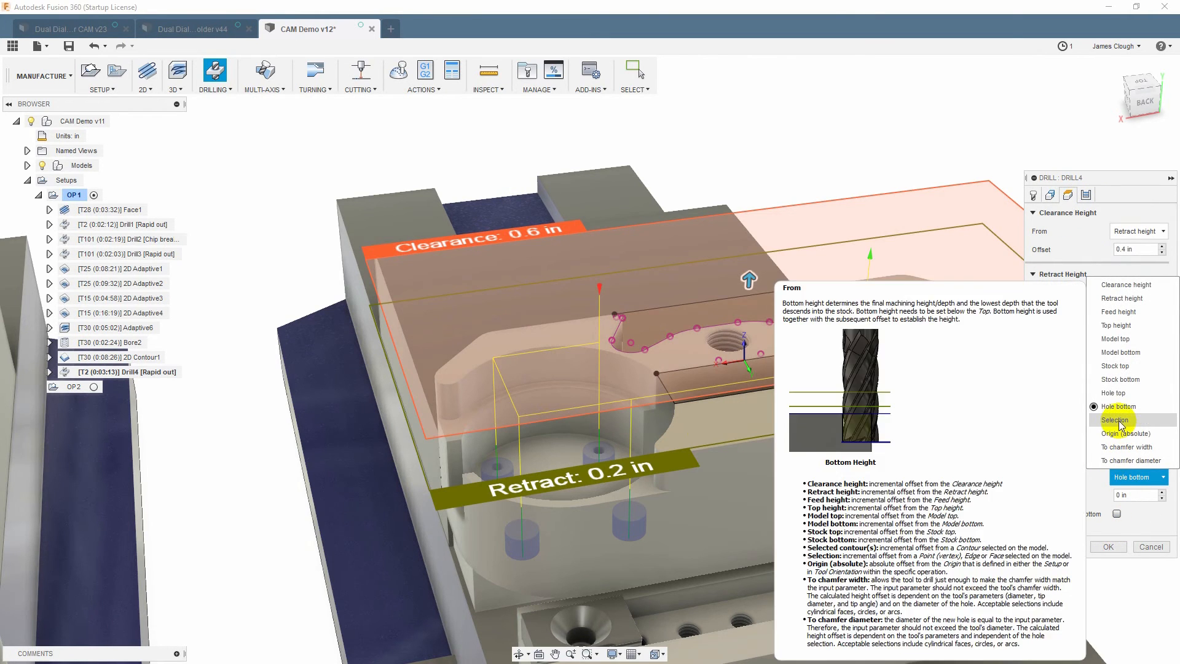
{"action": "left_click", "coordinate": [1117, 394]}
{"action": "left_click", "coordinate": [1117, 495]}
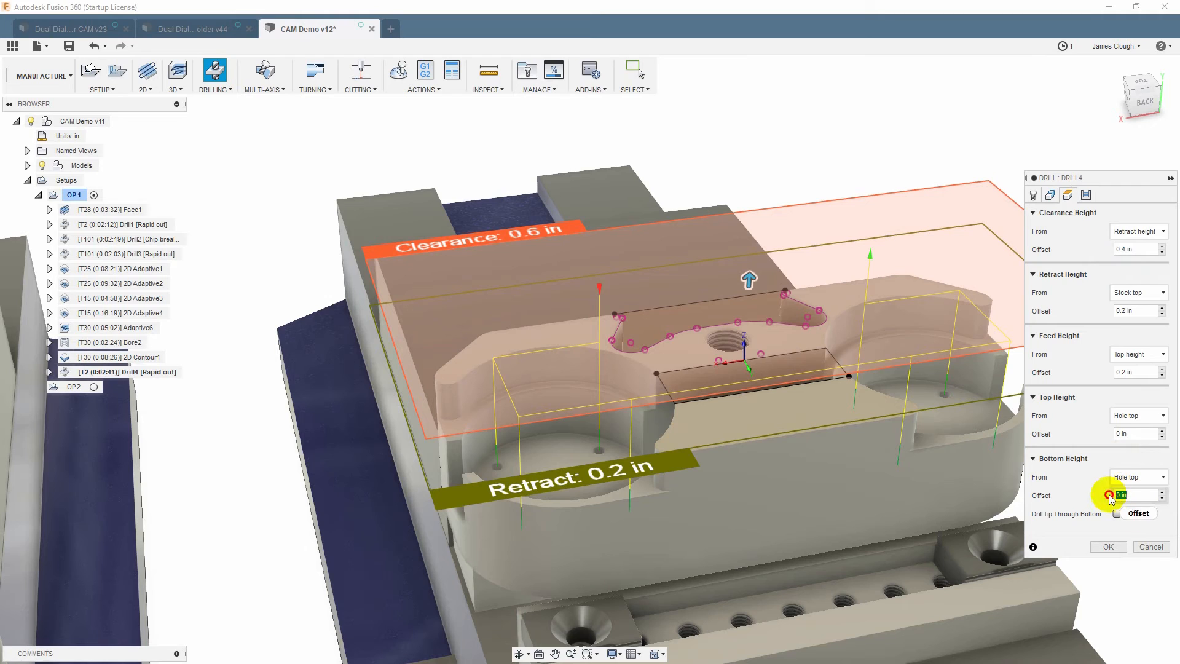
{"action": "type", "text": "-.02"}
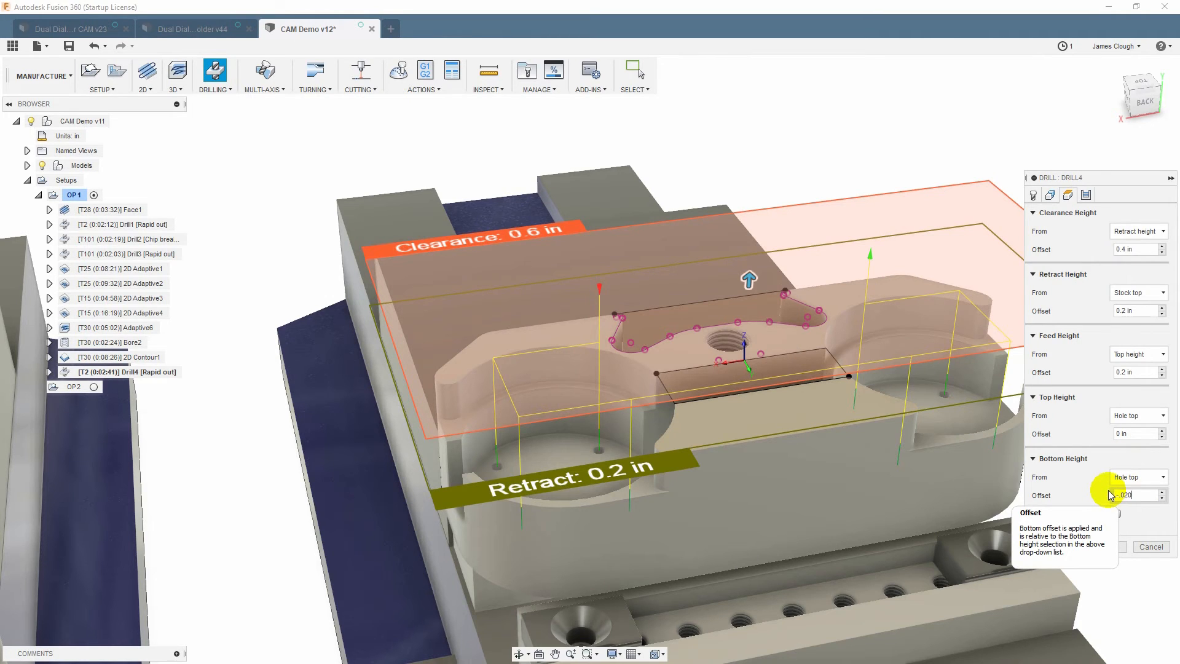
{"action": "type", "text": "0"}
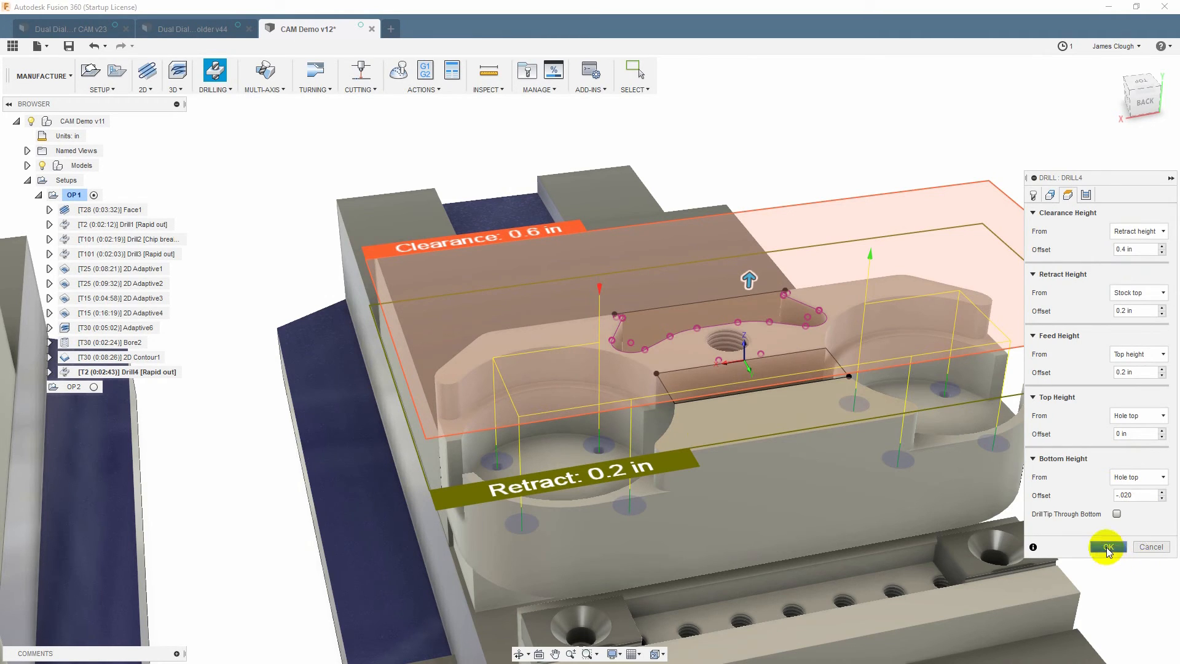
{"action": "left_click", "coordinate": [1106, 547]}
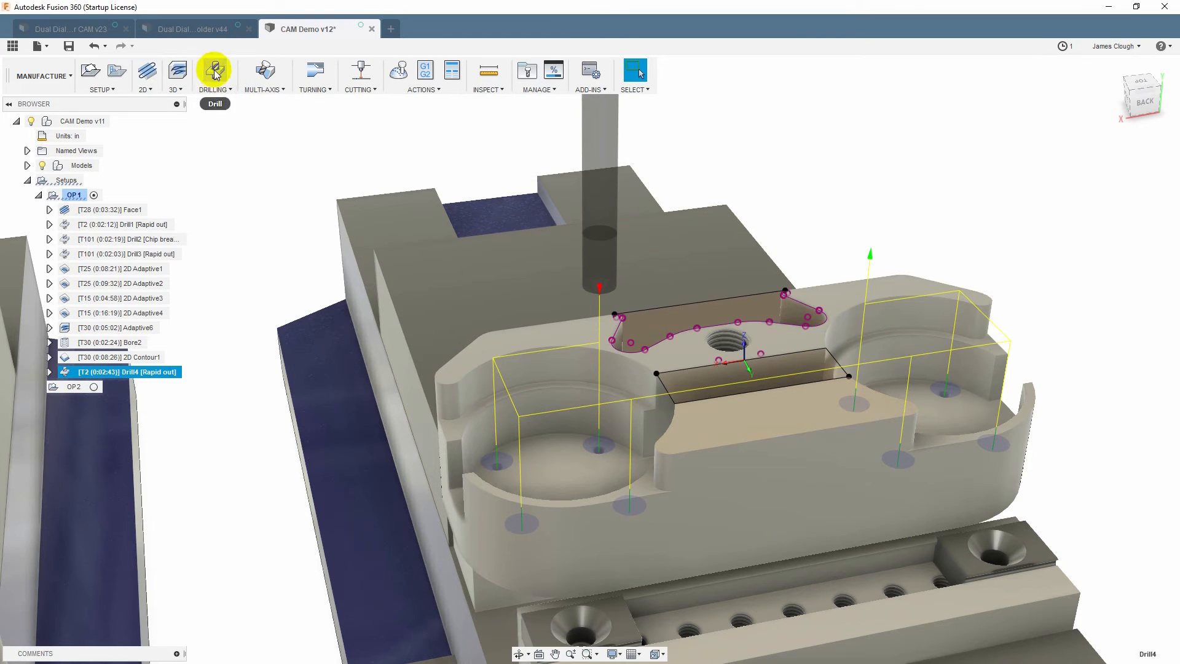
- Add a Drill operation using tool 102 - Ø0.0944882" 118° drill (#31 drill) on all same-diameter small holes in the pocket floors
{"action": "left_click", "coordinate": [214, 79]}
{"action": "left_click", "coordinate": [1097, 237]}
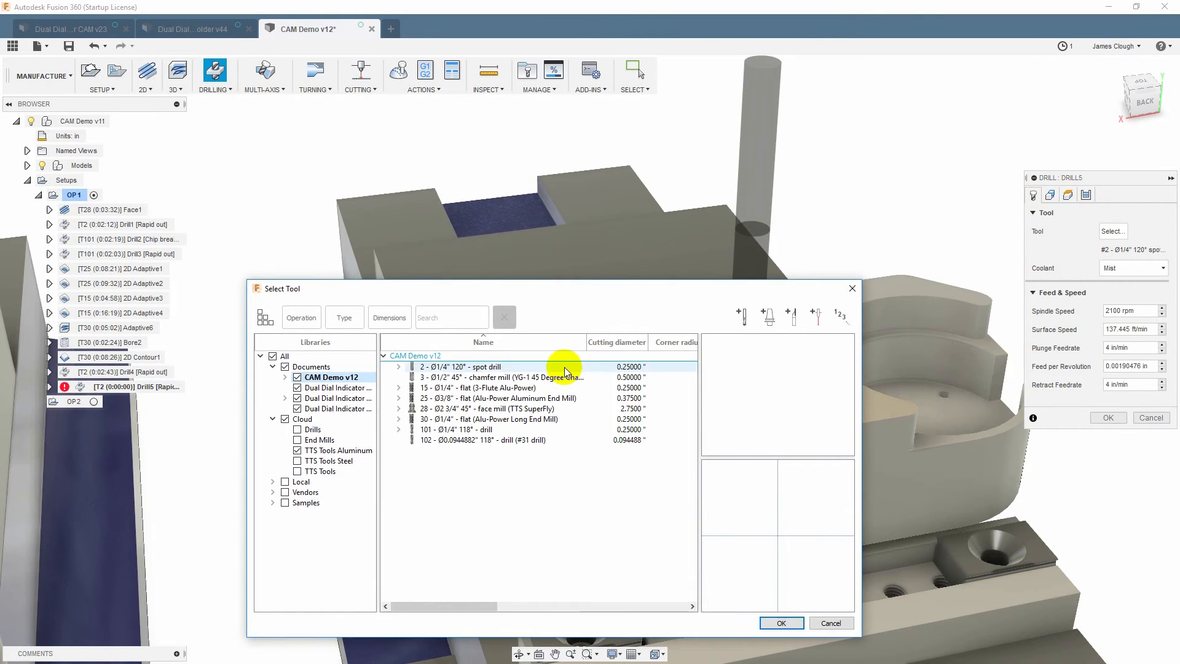
{"action": "left_click", "coordinate": [479, 440]}
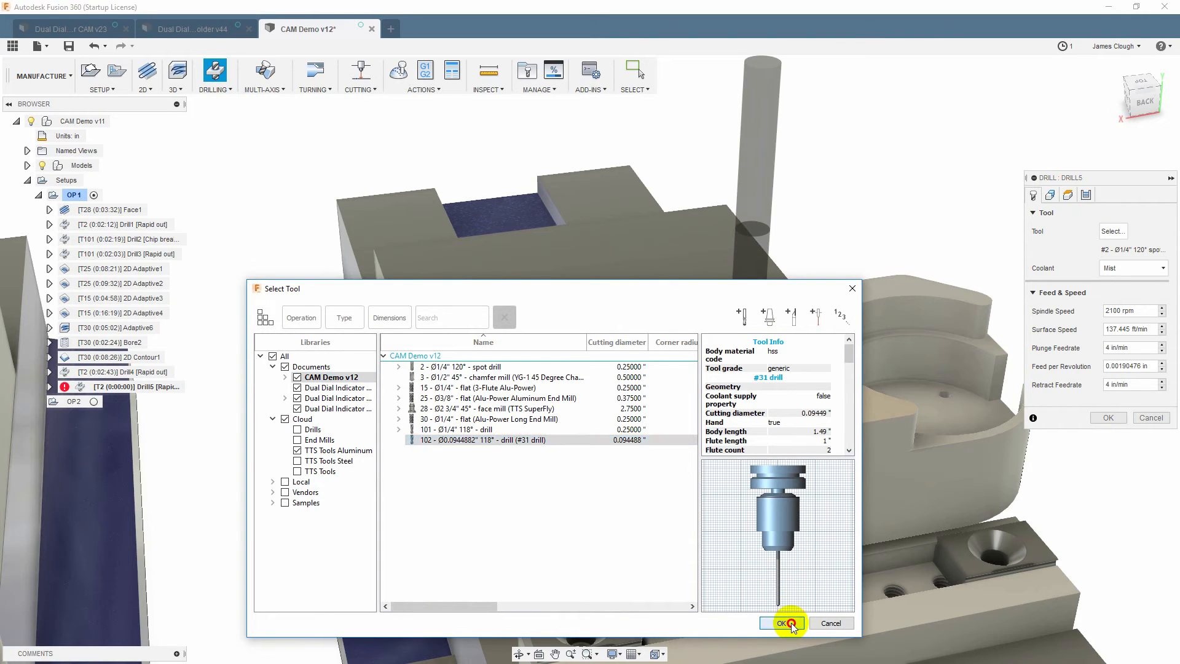
{"action": "left_click", "coordinate": [791, 622]}
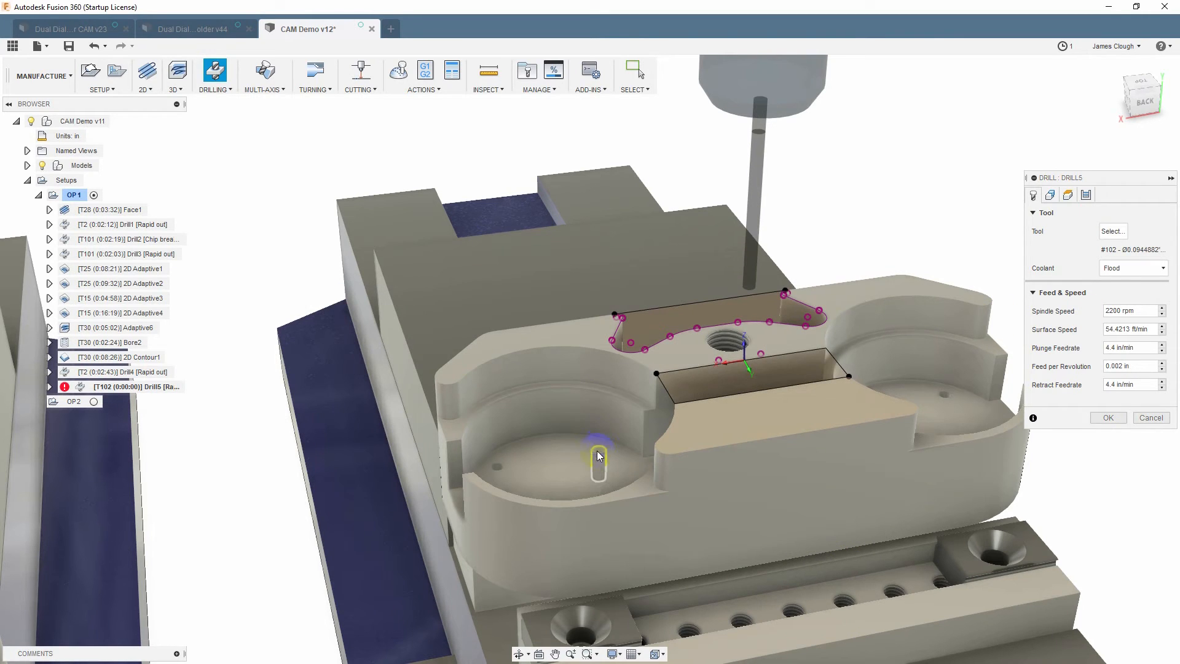
{"action": "left_click", "coordinate": [600, 458]}
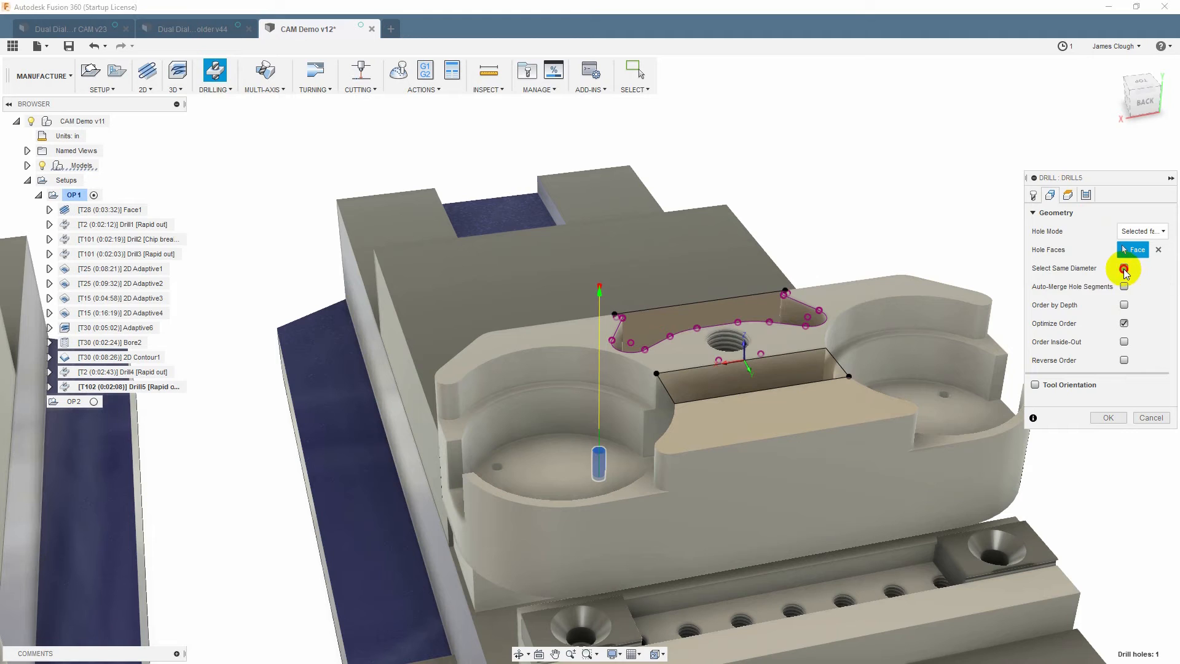
{"action": "left_click", "coordinate": [1123, 268]}
- Enable Drill Tip Through Bottom for the #31 drilling and offset its bottom height -0.020 in from Hole bottom
{"action": "left_click", "coordinate": [1069, 195]}
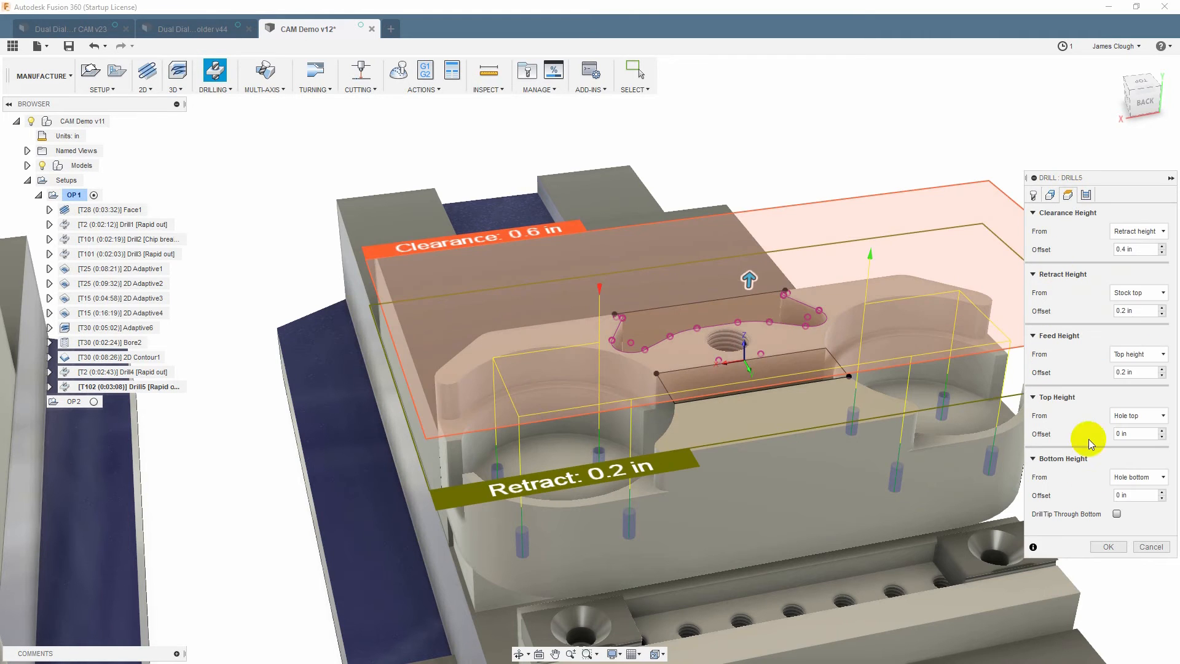
{"action": "left_click", "coordinate": [1135, 478]}
{"action": "left_click", "coordinate": [1134, 484]}
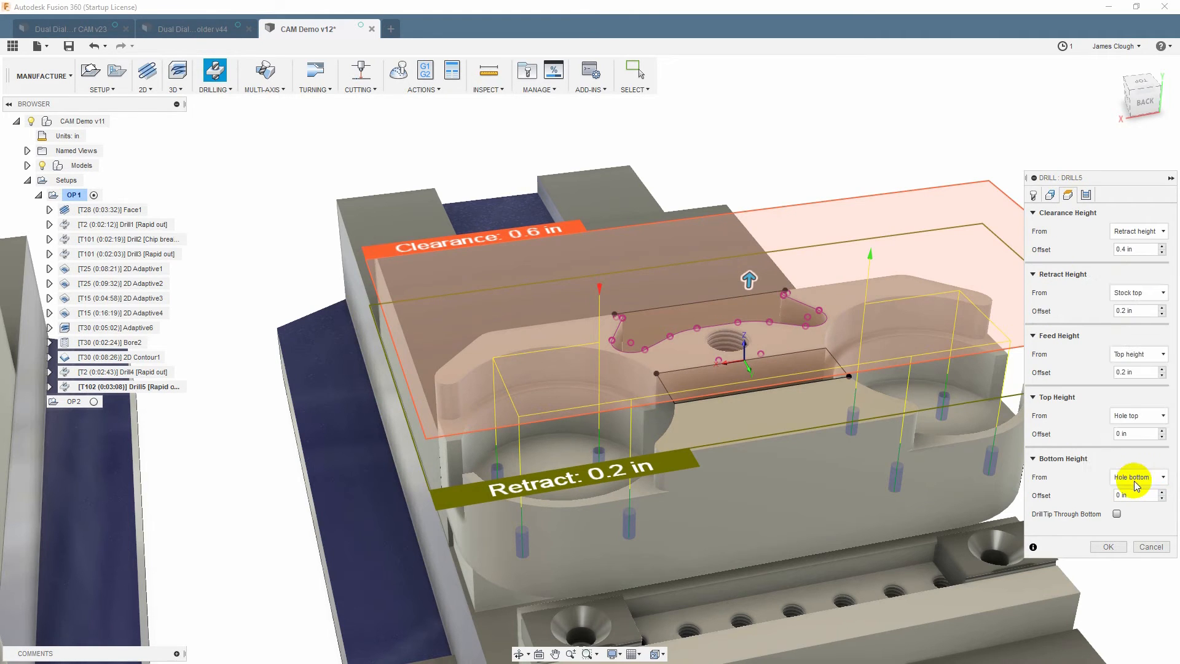
{"action": "left_click", "coordinate": [1116, 514]}
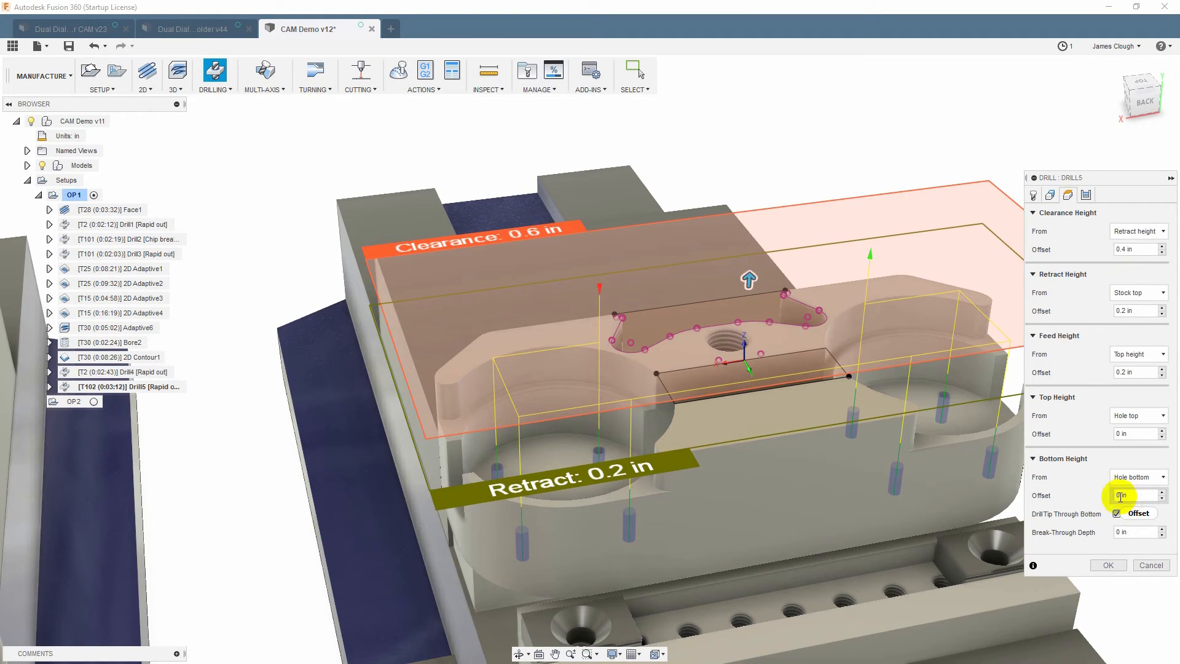
{"action": "left_click", "coordinate": [1115, 532]}
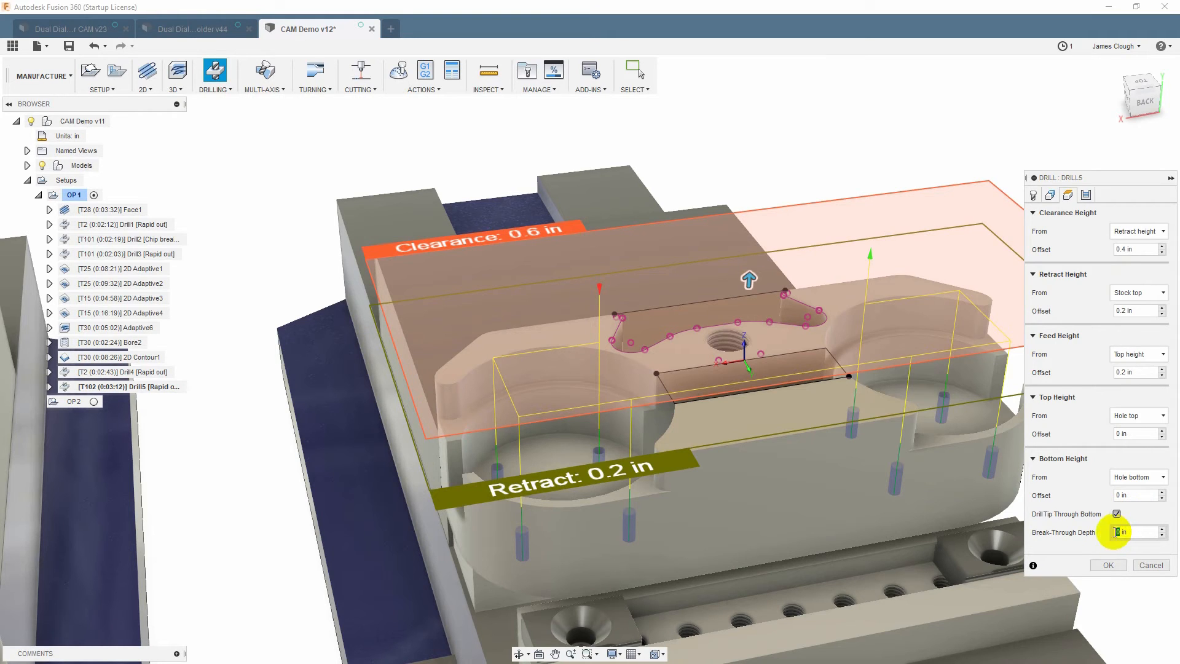
{"action": "double_click", "coordinate": [1116, 495]}
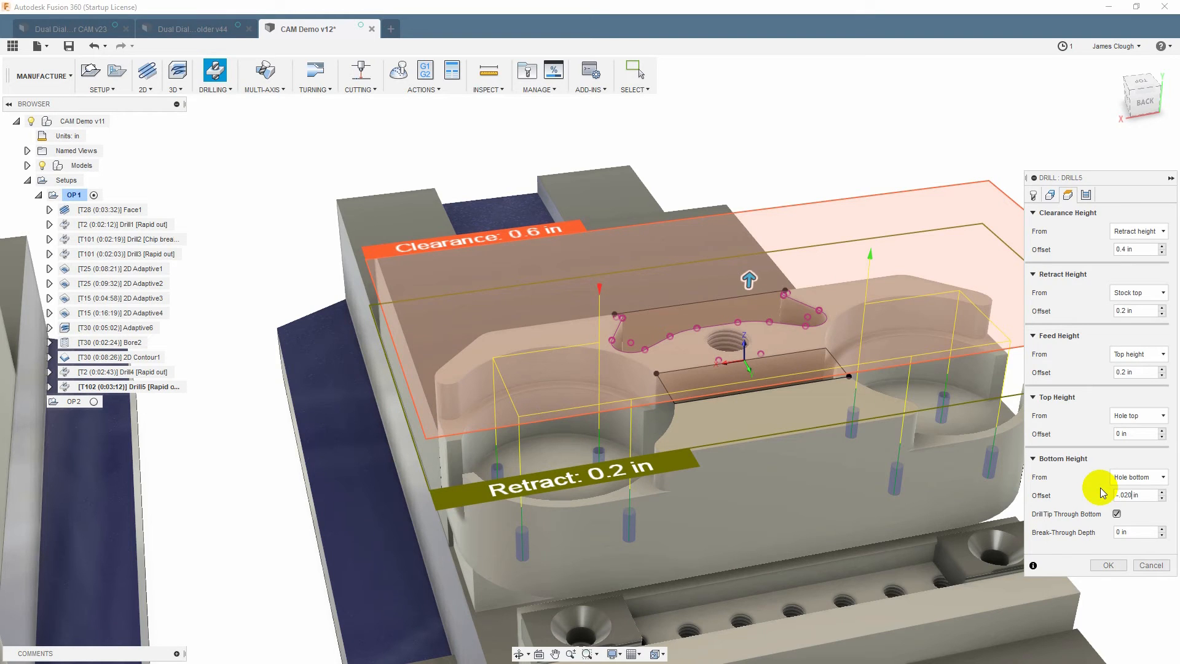
- Set the #31 drilling's cycle type to Chip breaking - partial retract and generate the toolpath
{"action": "left_click", "coordinate": [1085, 195]}
{"action": "left_click", "coordinate": [1085, 230]}
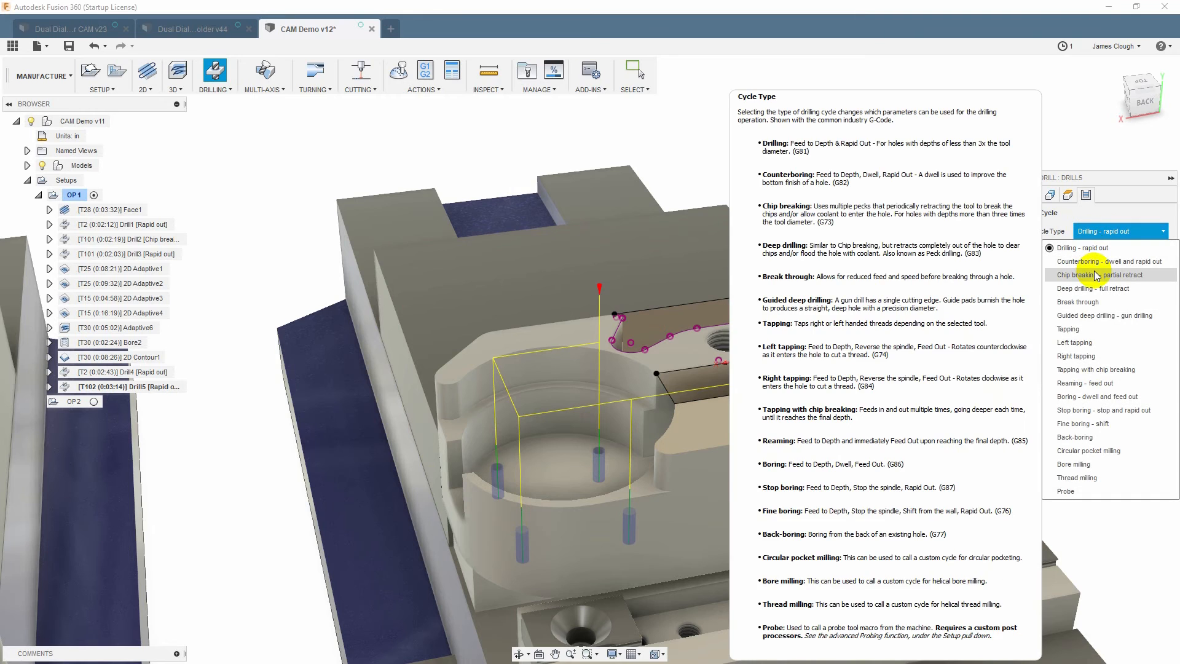
{"action": "left_click", "coordinate": [1097, 275]}
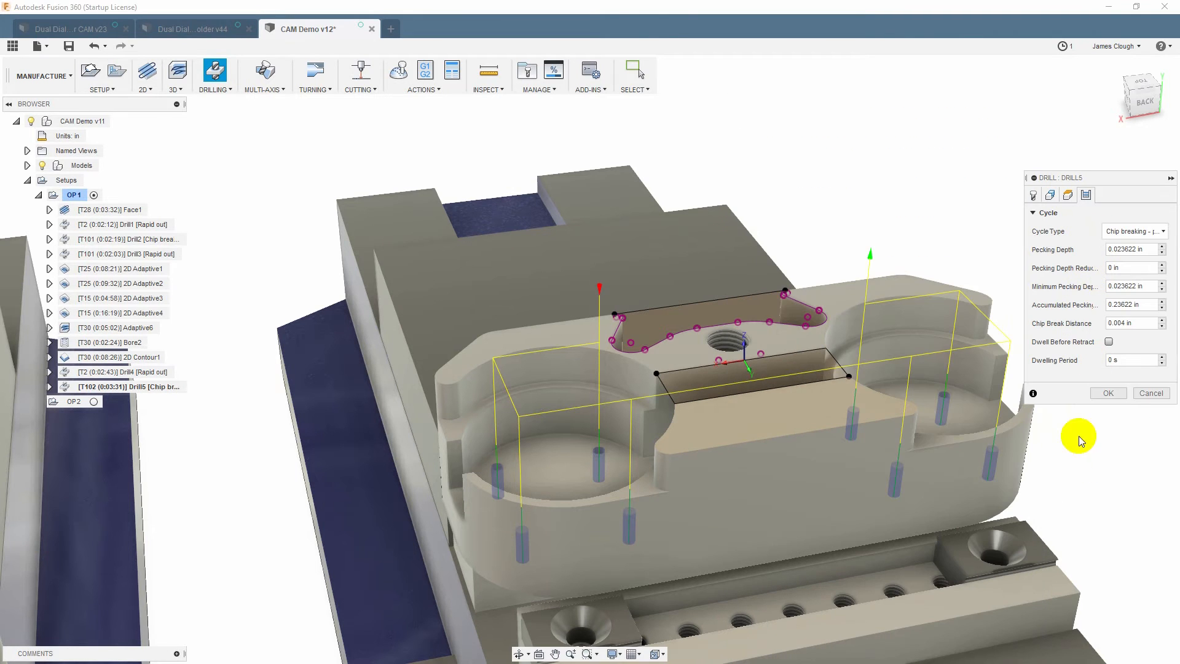
{"action": "left_click", "coordinate": [1107, 392]}
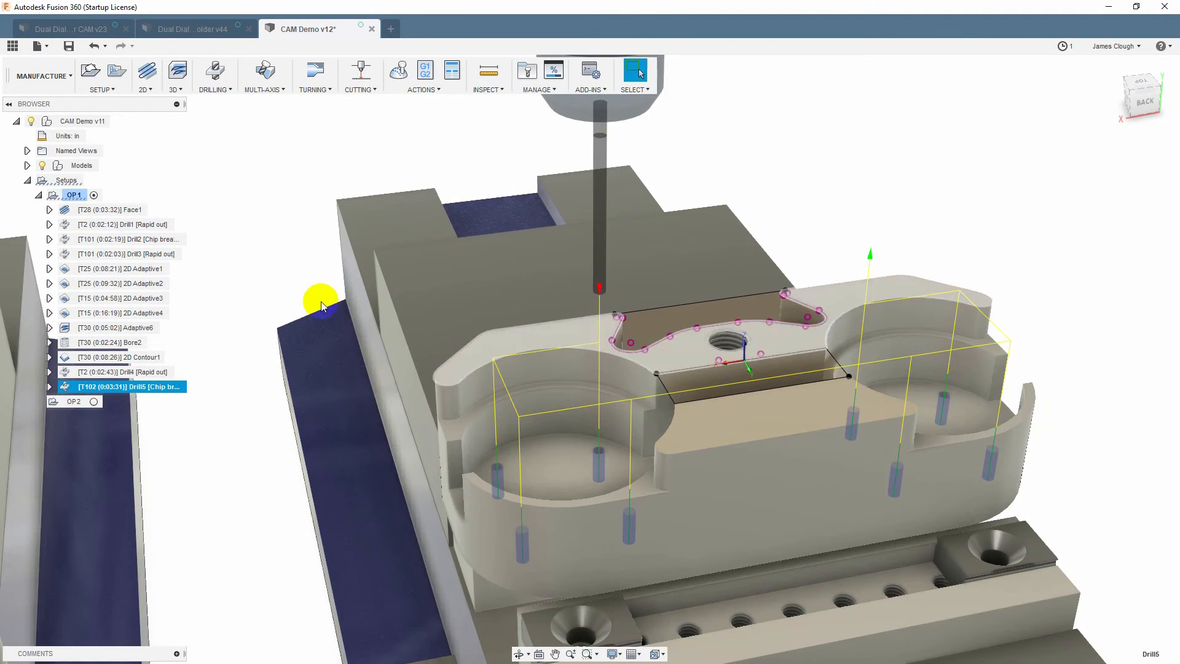
- Add a 2D Chamfer operation to OP1 using tool 3 - Ø1/2" 45° chamfer mill (YG-1 45 Degree Chamfer)
{"action": "left_click", "coordinate": [147, 89]}
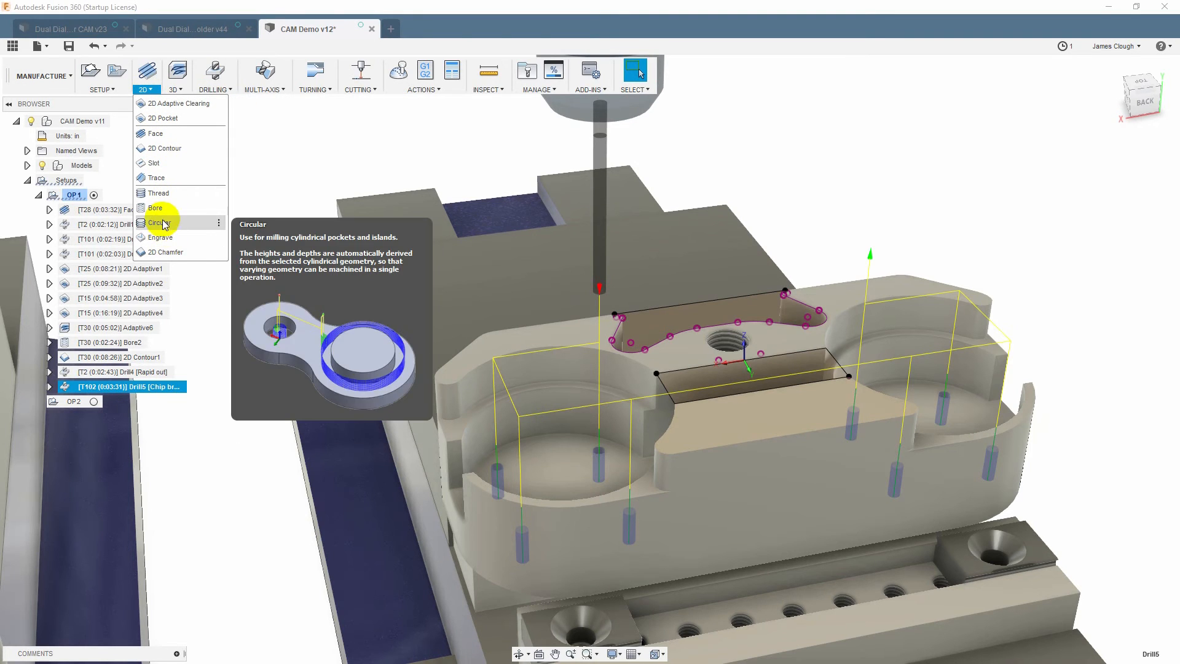
{"action": "left_click", "coordinate": [164, 252]}
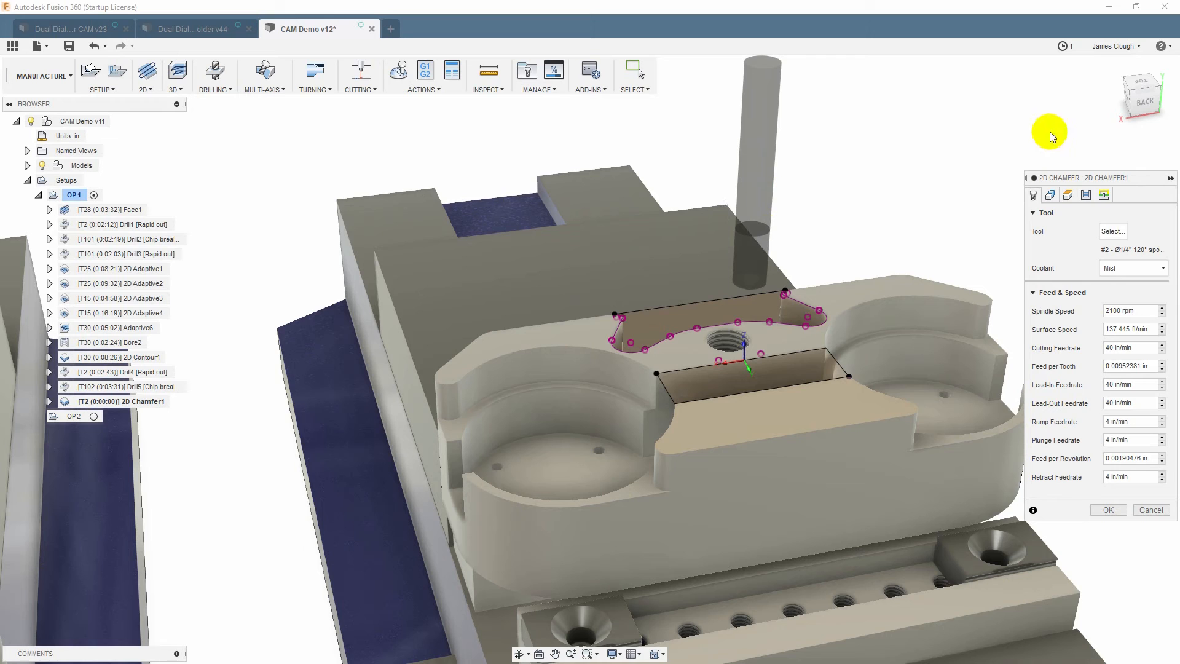
{"action": "left_click", "coordinate": [1112, 231]}
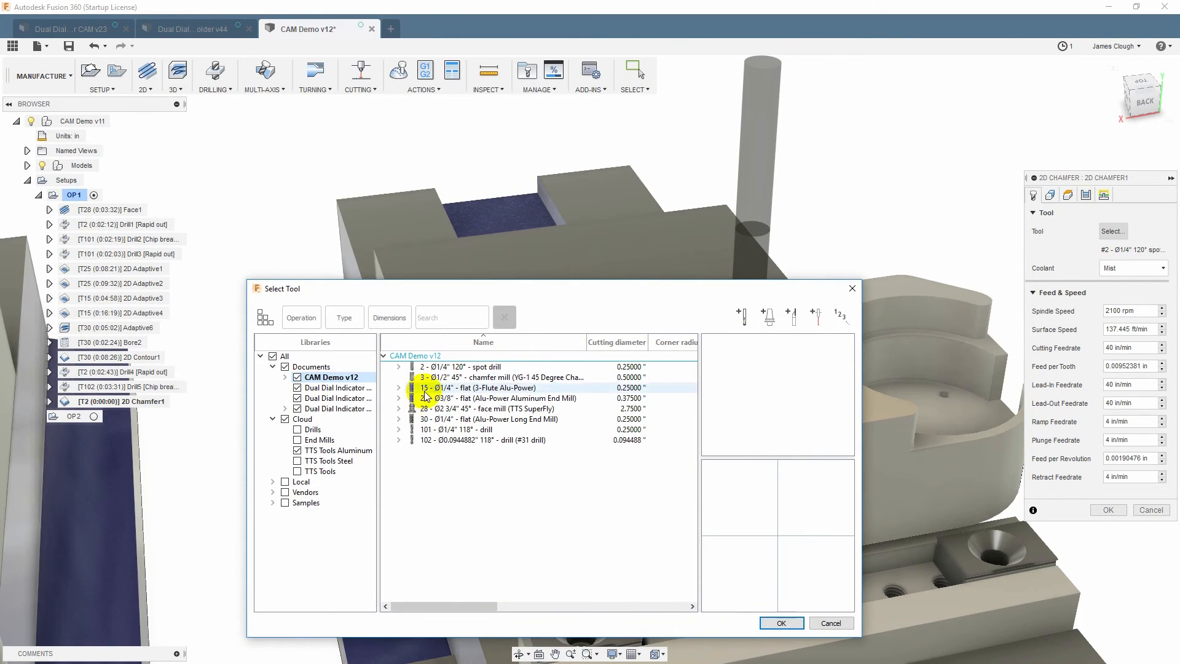
{"action": "left_click", "coordinate": [484, 379]}
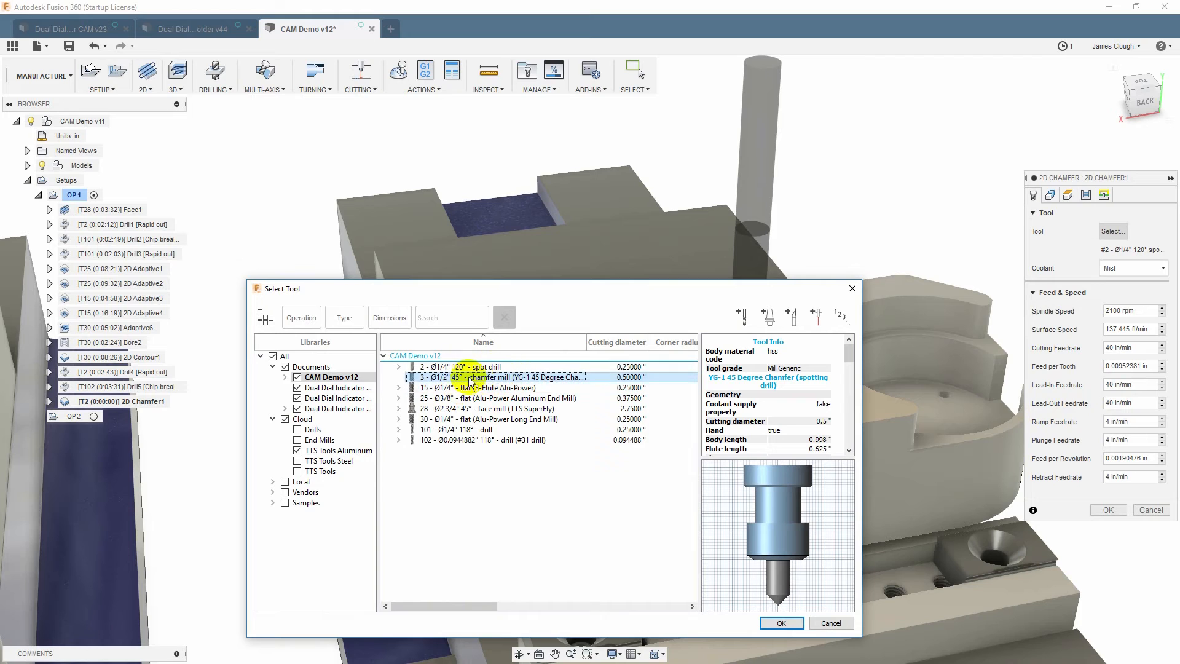
{"action": "left_click", "coordinate": [775, 624]}
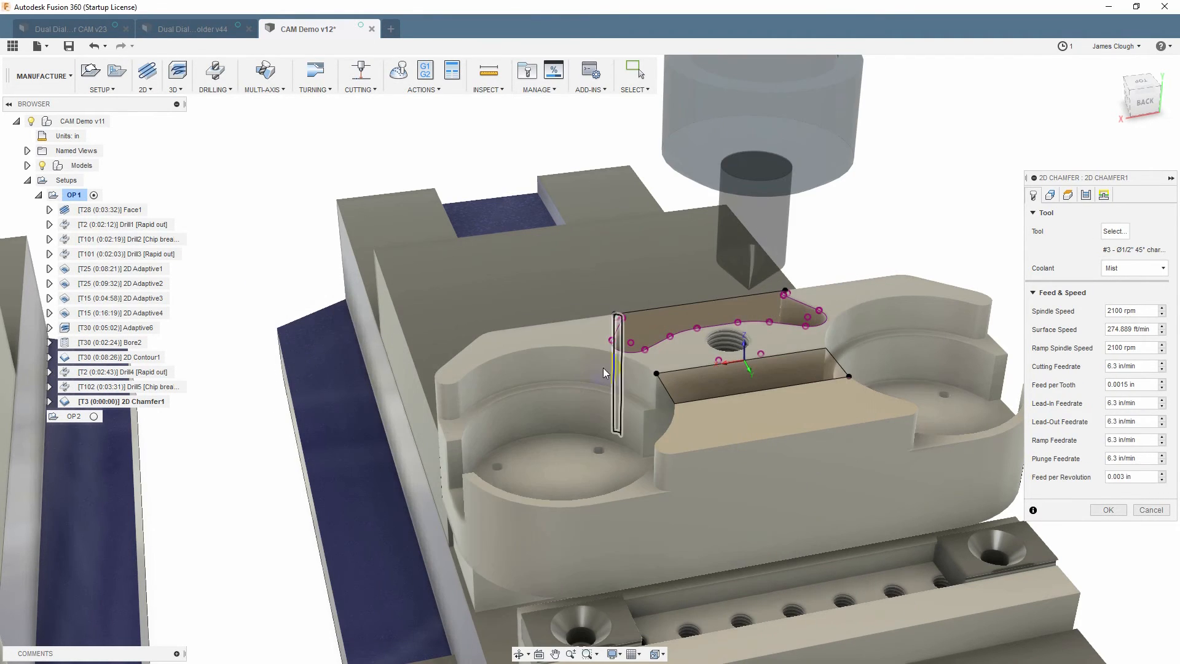
- Select six chamfer chains around both raised top faces and along the short edges at the pockets' outer wall openings, and open the height settings
{"action": "left_click", "coordinate": [585, 347]}
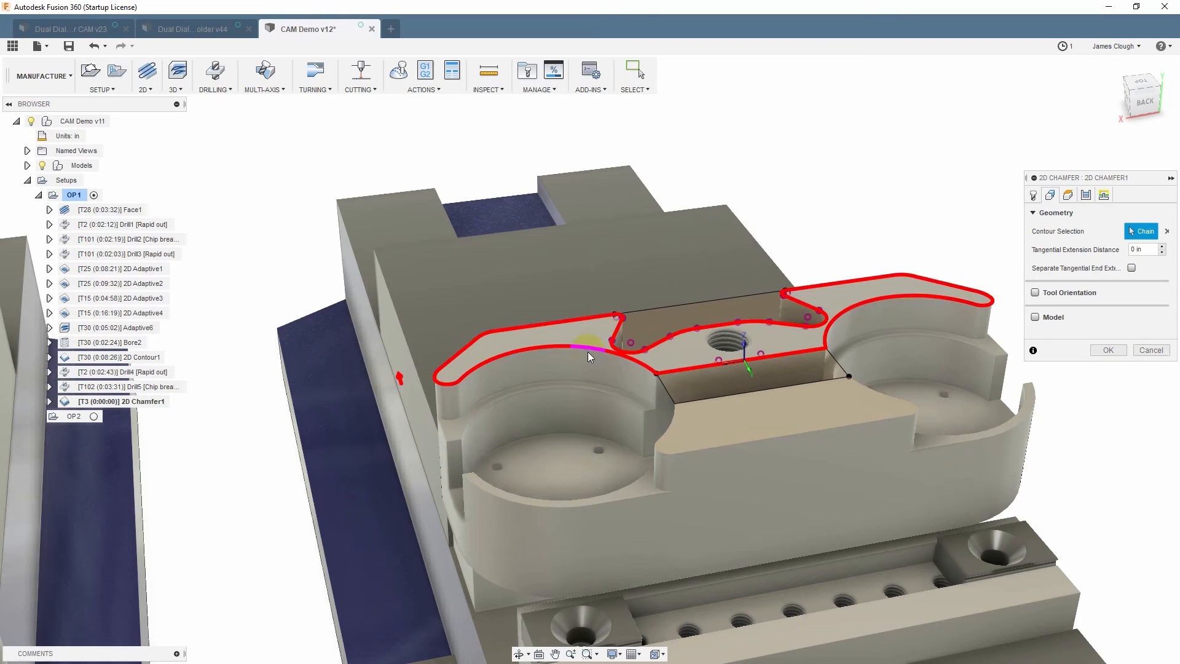
{"action": "left_click", "coordinate": [703, 451]}
{"action": "scroll", "coordinate": [456, 446], "scroll_direction": "up", "scroll_amount": 2}
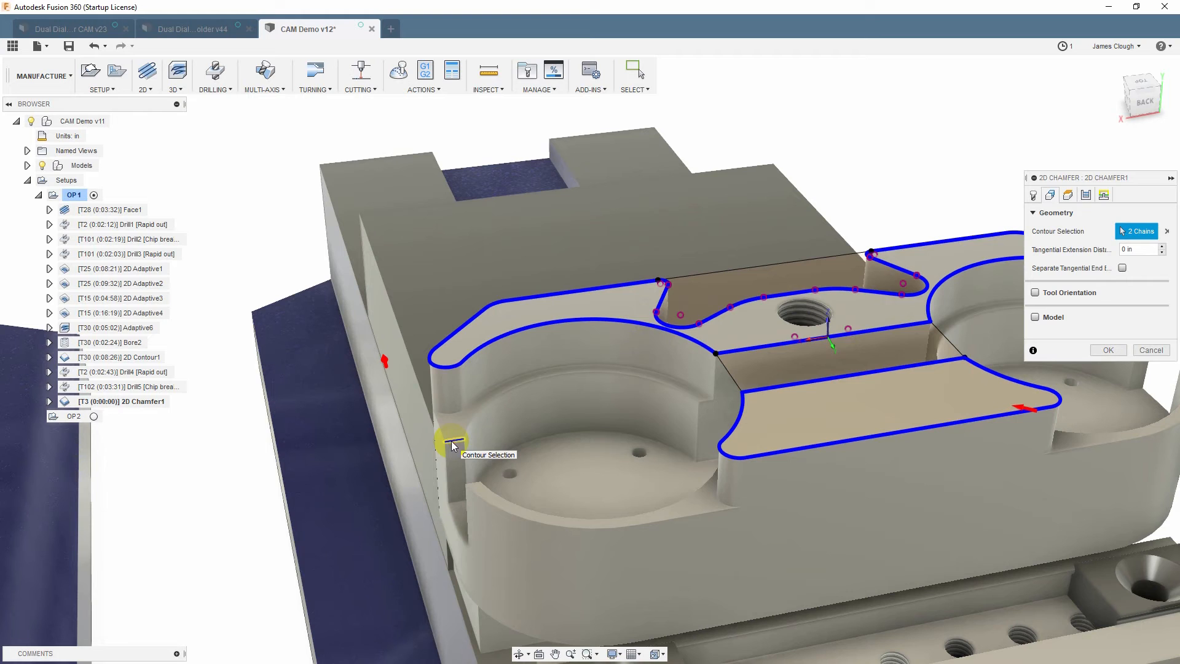
{"action": "left_click", "coordinate": [452, 441]}
{"action": "left_click", "coordinate": [473, 489]}
{"action": "middle_click_drag", "start_coordinate": [965, 492], "coordinate": [699, 469]}
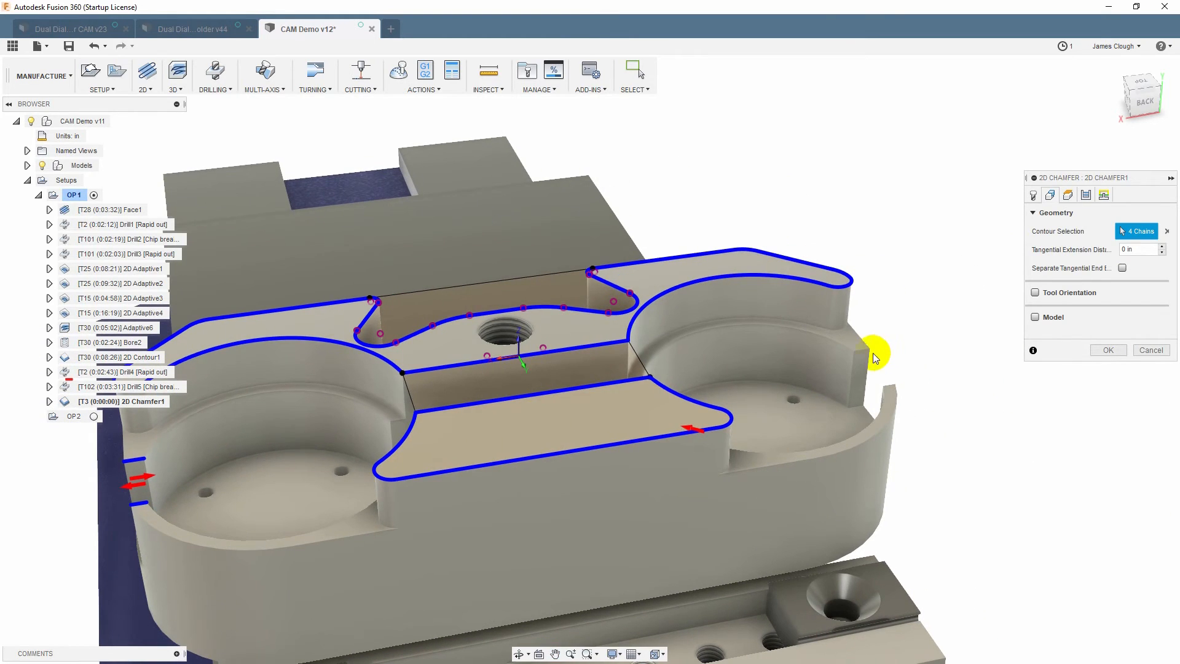
{"action": "left_click", "coordinate": [891, 389]}
{"action": "scroll", "coordinate": [793, 421], "scroll_direction": "down", "scroll_amount": 3}
{"action": "middle_click_drag", "start_coordinate": [774, 381], "coordinate": [777, 440]}
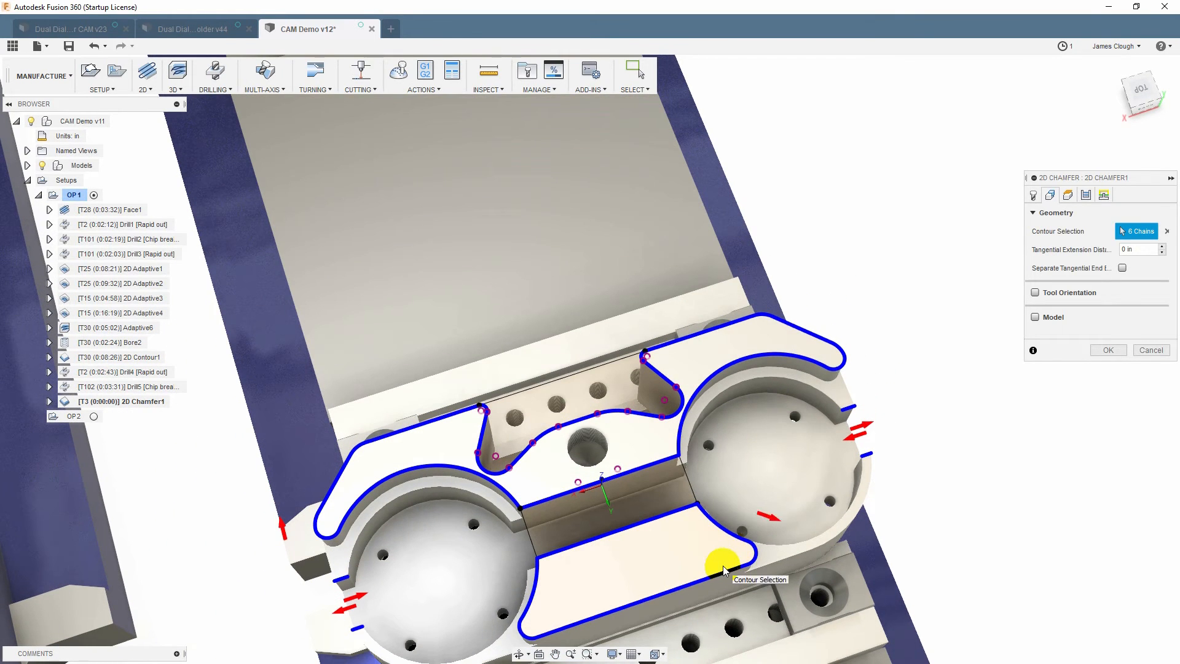
{"action": "middle_click_drag", "start_coordinate": [780, 483], "coordinate": [540, 343]}
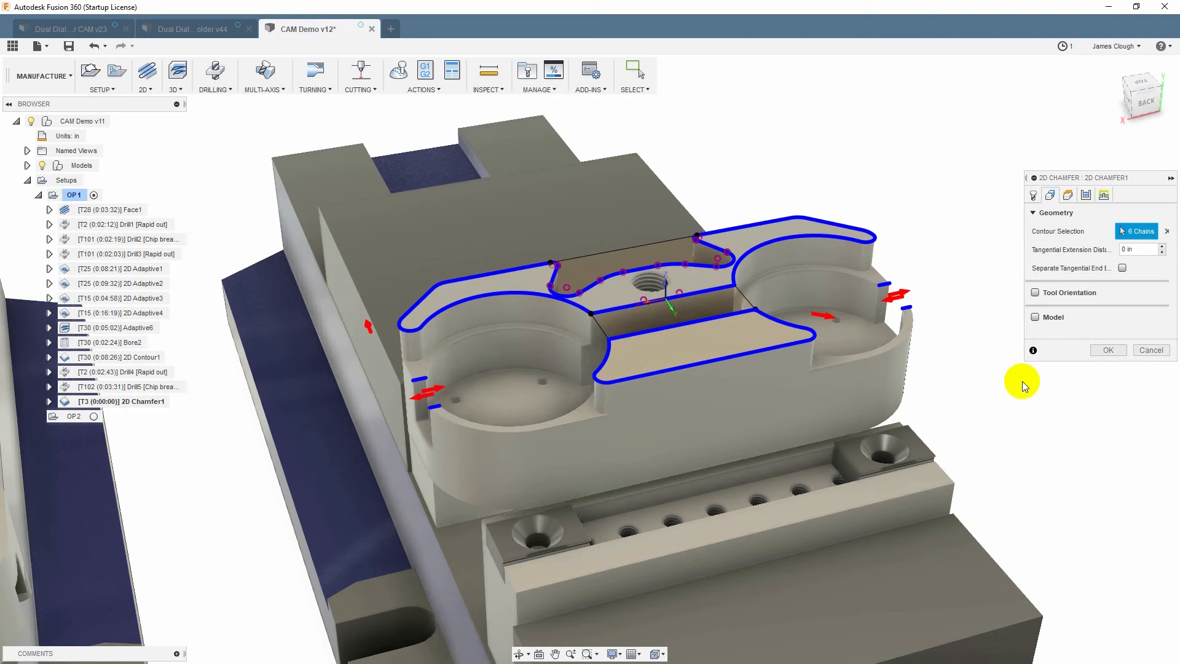
{"action": "left_click", "coordinate": [1069, 195]}
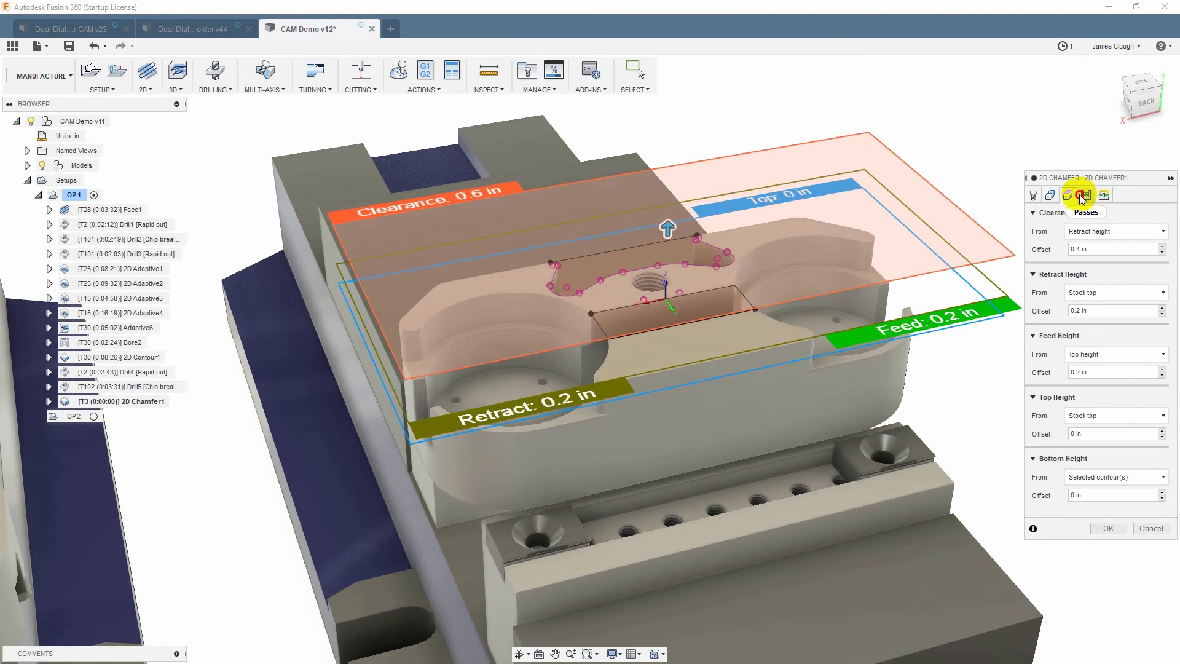
- Accept the 2D chamfer's passes settings as they are and generate its toolpath
{"action": "left_click", "coordinate": [1085, 196]}
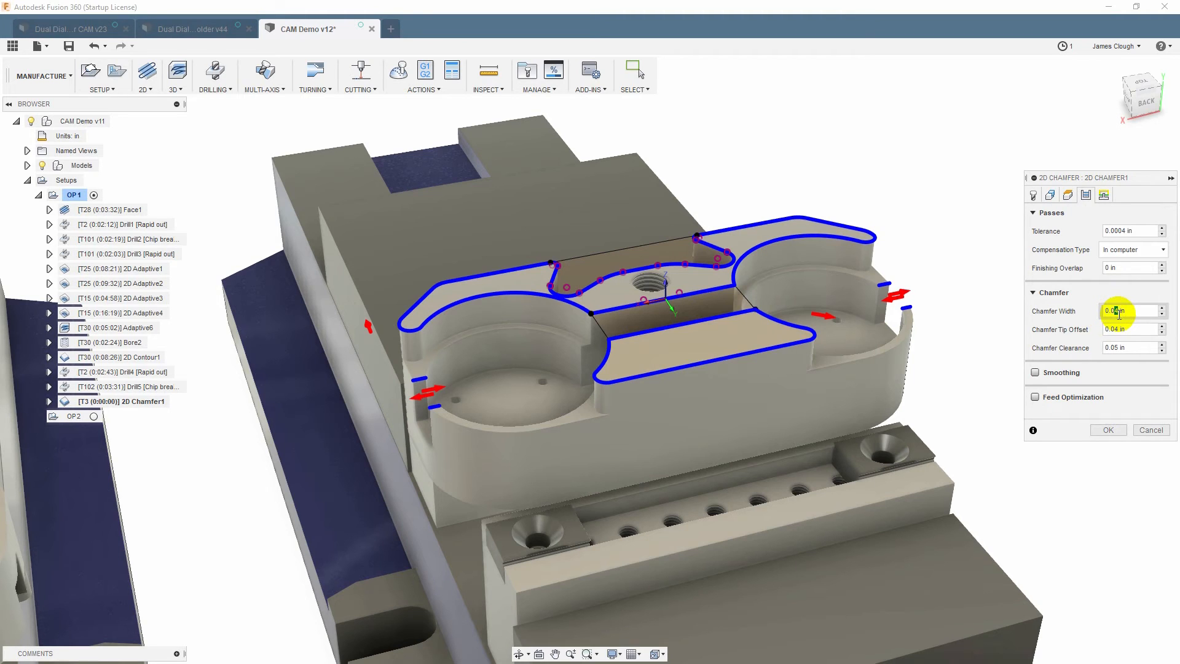
{"action": "left_click", "coordinate": [1110, 429]}
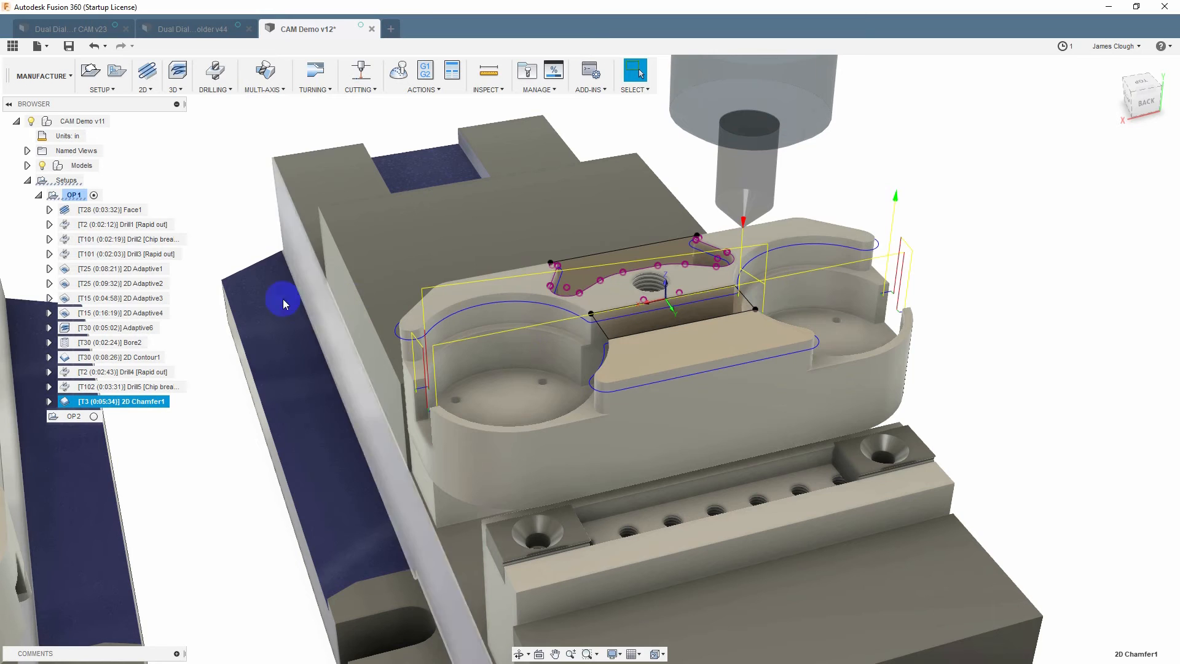
- Simulate the whole OP1 setup through its last operation and examine the machined stock from several angles
{"action": "left_click", "coordinate": [74, 195]}
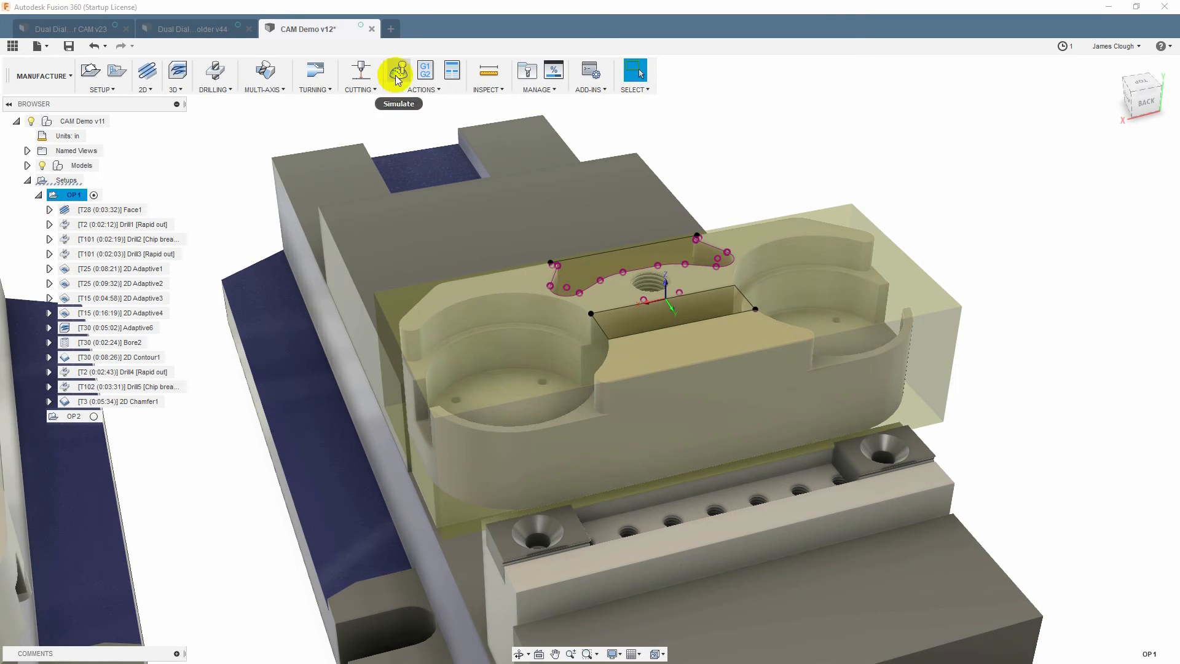
{"action": "left_click", "coordinate": [397, 73]}
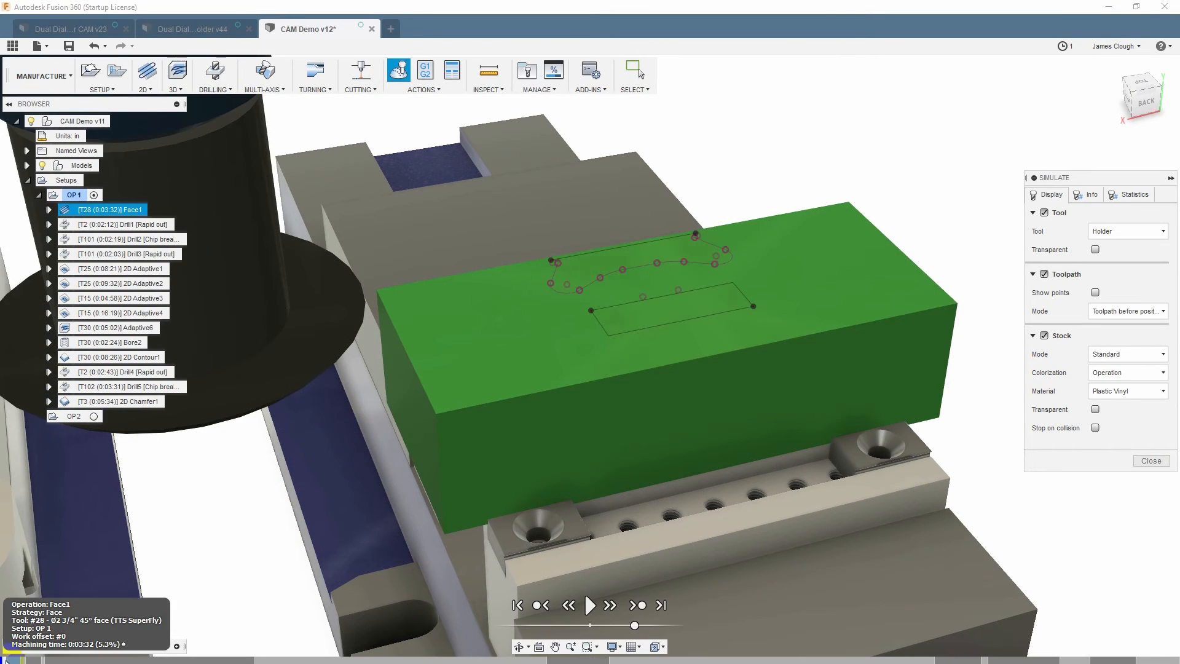
{"action": "left_click_drag", "start_coordinate": [10, 661], "coordinate": [1171, 661]}
{"action": "middle_click_drag", "start_coordinate": [552, 345], "coordinate": [578, 333], "text": "shift"}
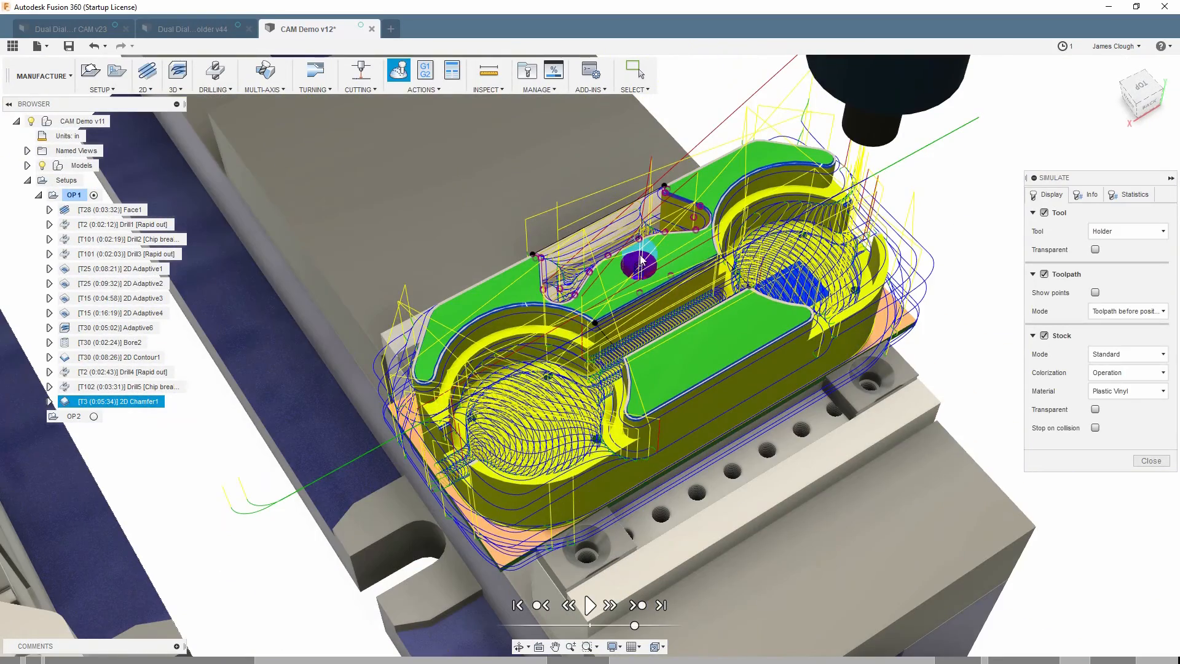
{"action": "middle_click_drag", "start_coordinate": [694, 403], "coordinate": [676, 348], "text": "shift"}
{"action": "scroll", "coordinate": [455, 522], "scroll_direction": "up", "scroll_amount": 5}
{"action": "middle_click_drag", "start_coordinate": [556, 495], "coordinate": [598, 514], "text": "shift"}
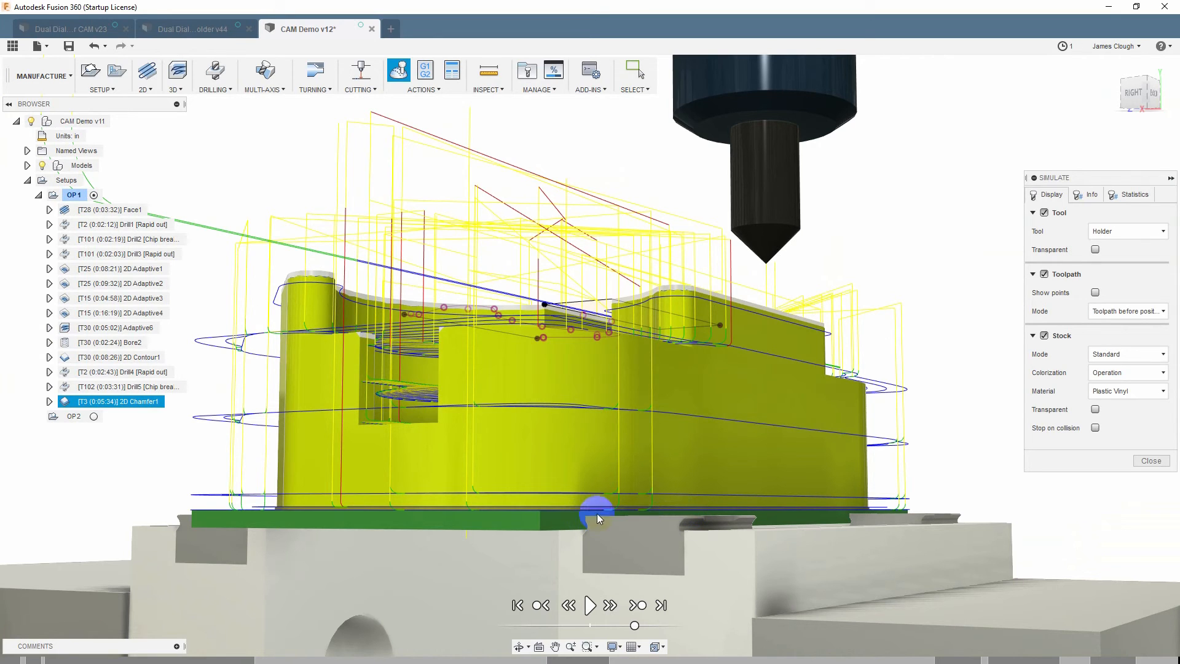
{"action": "middle_click_drag", "start_coordinate": [606, 511], "coordinate": [604, 438], "text": "shift"}
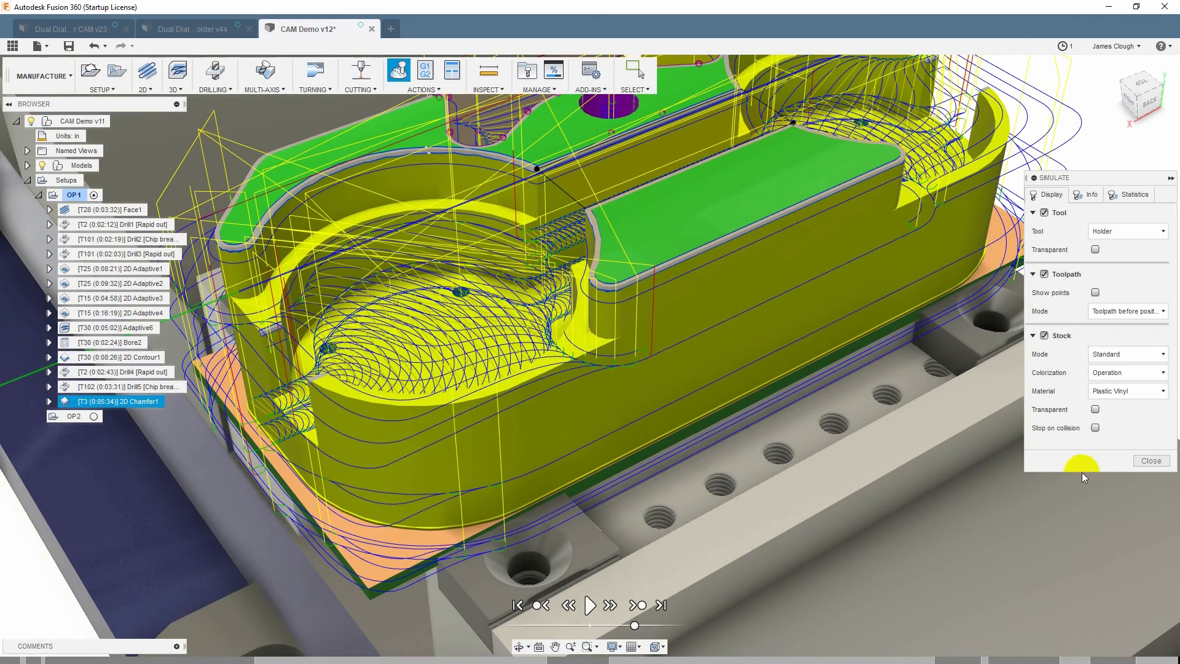
{"action": "left_click", "coordinate": [1136, 461]}
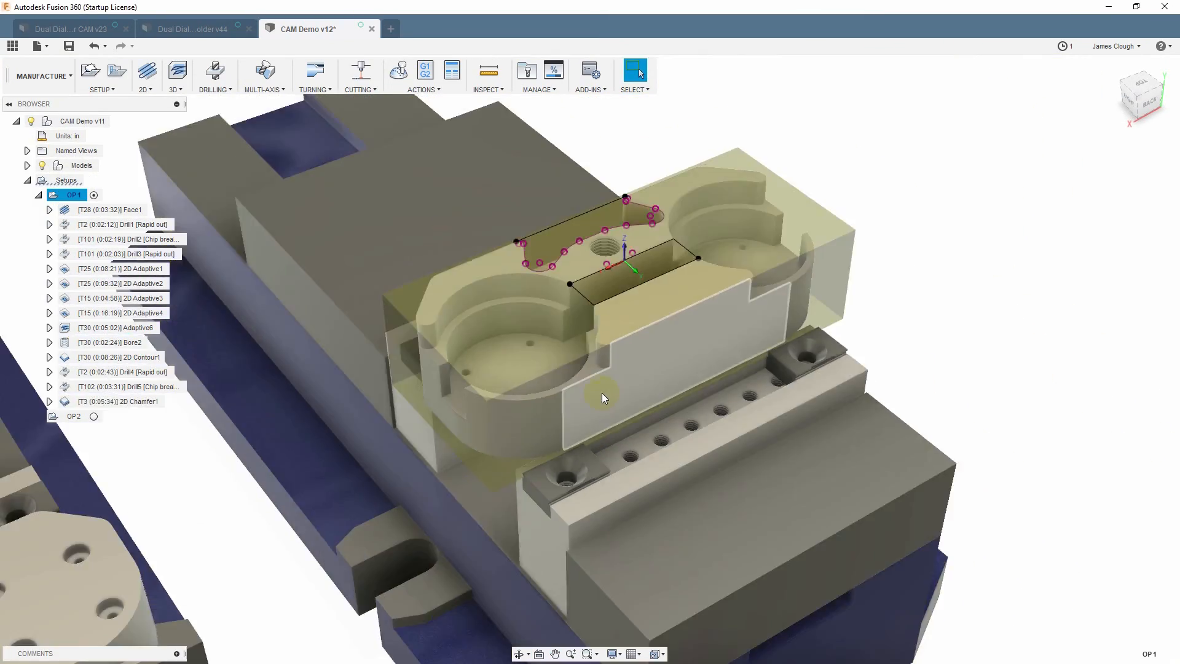
- Examine the OP2 setup's stock around the flipped part in the second vise
{"action": "scroll", "coordinate": [602, 396], "scroll_direction": "down", "scroll_amount": 5}
{"action": "scroll", "coordinate": [290, 505], "scroll_direction": "up", "scroll_amount": 4}
{"action": "middle_click_drag", "start_coordinate": [289, 506], "coordinate": [605, 385], "text": "shift"}
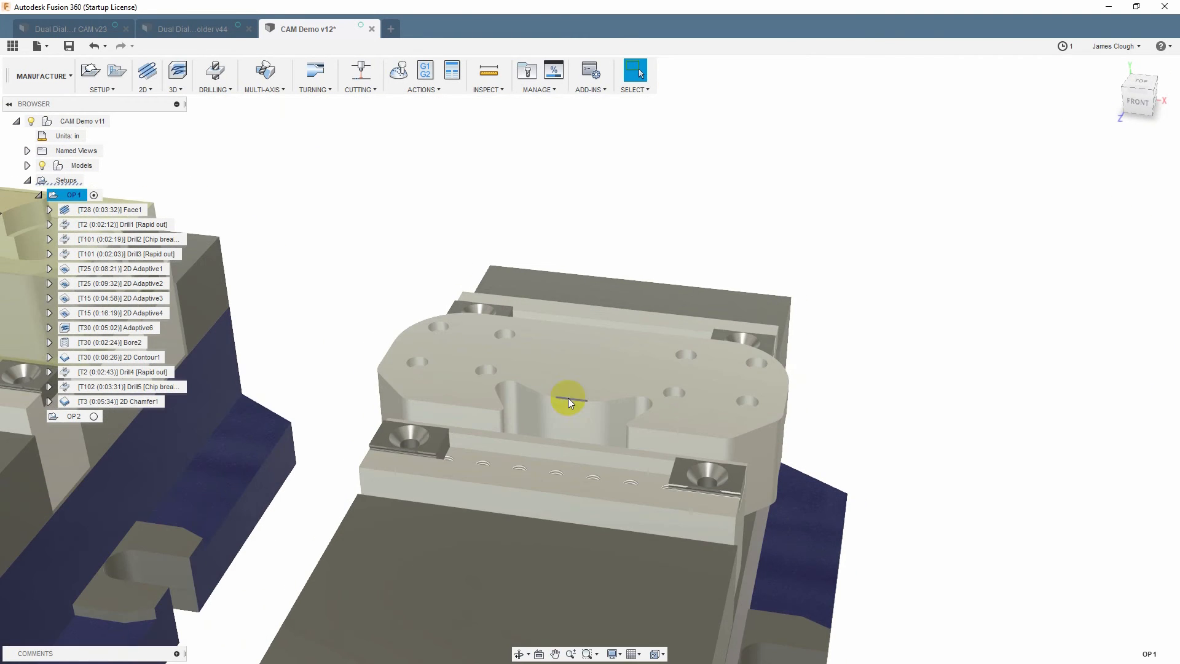
{"action": "left_click", "coordinate": [53, 417]}
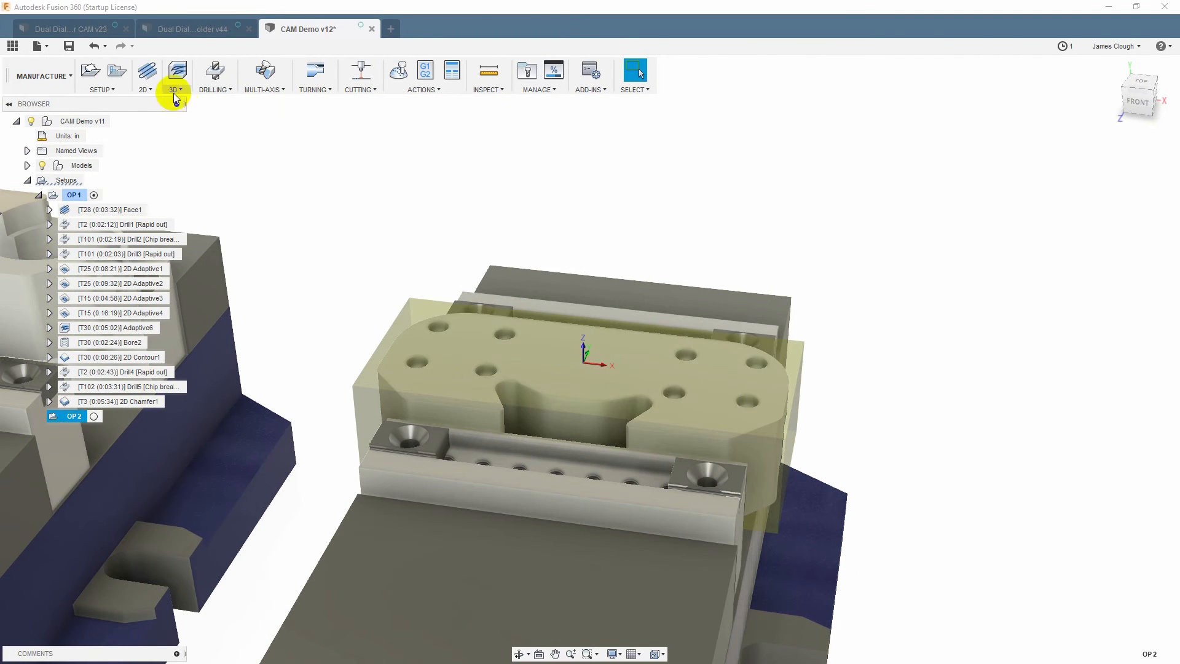
{"action": "left_click", "coordinate": [145, 90]}
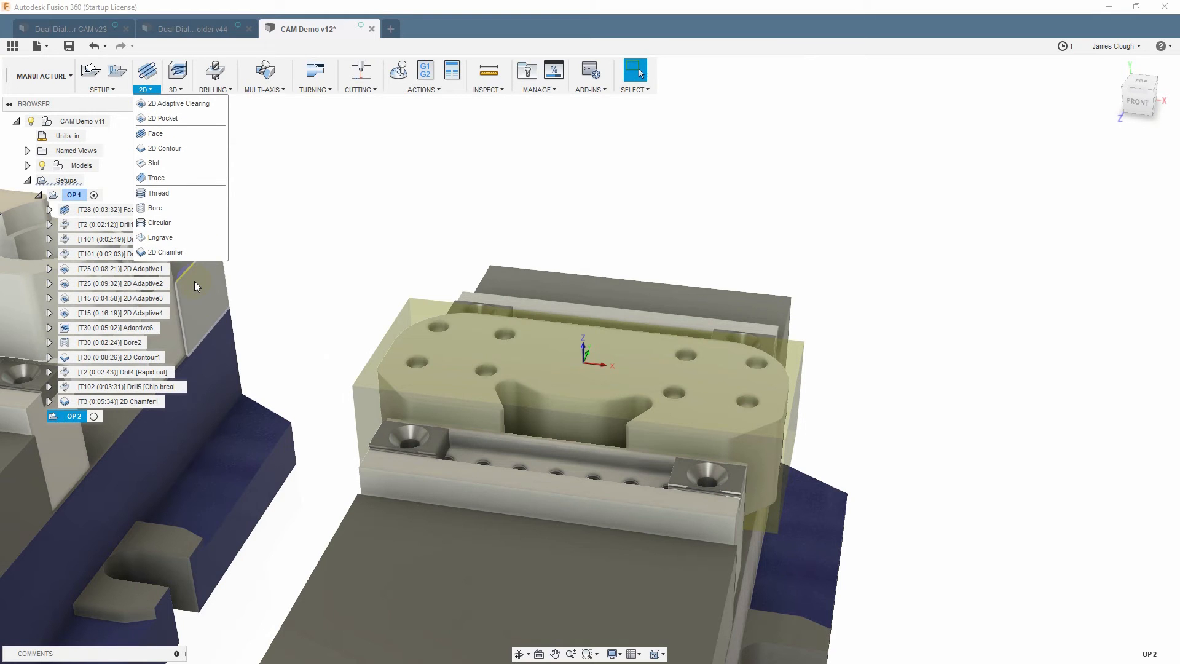
{"action": "left_click", "coordinate": [311, 269]}
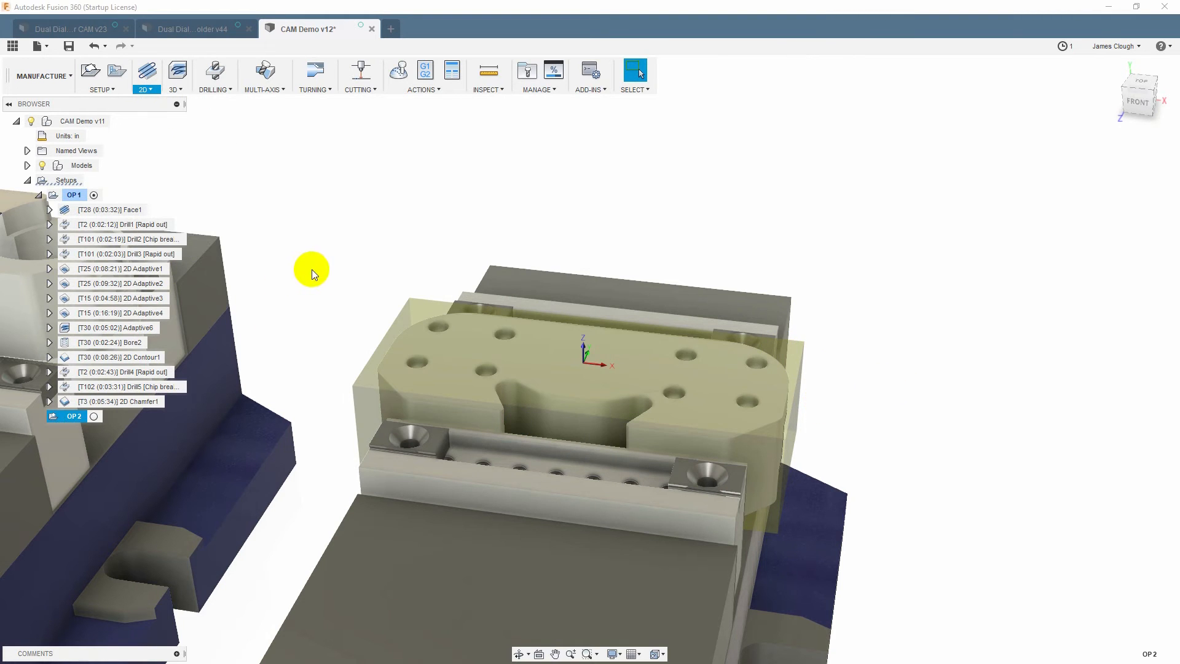
{"action": "middle_click_drag", "start_coordinate": [853, 423], "coordinate": [881, 402], "text": "shift"}
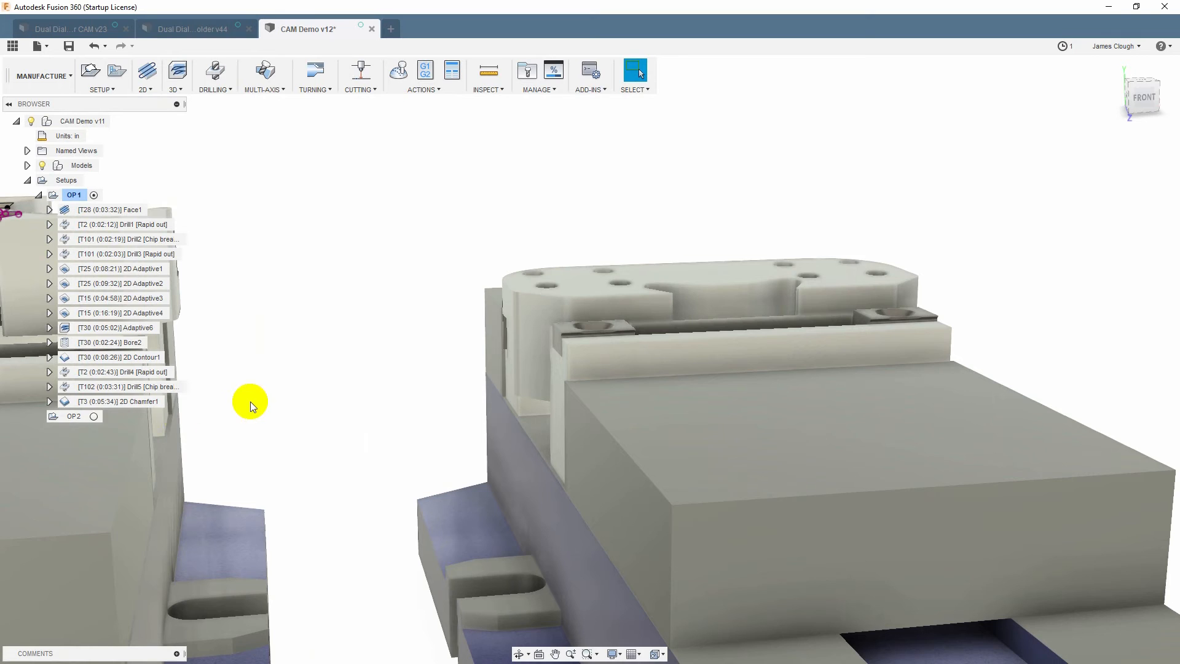
{"action": "left_click", "coordinate": [61, 419]}
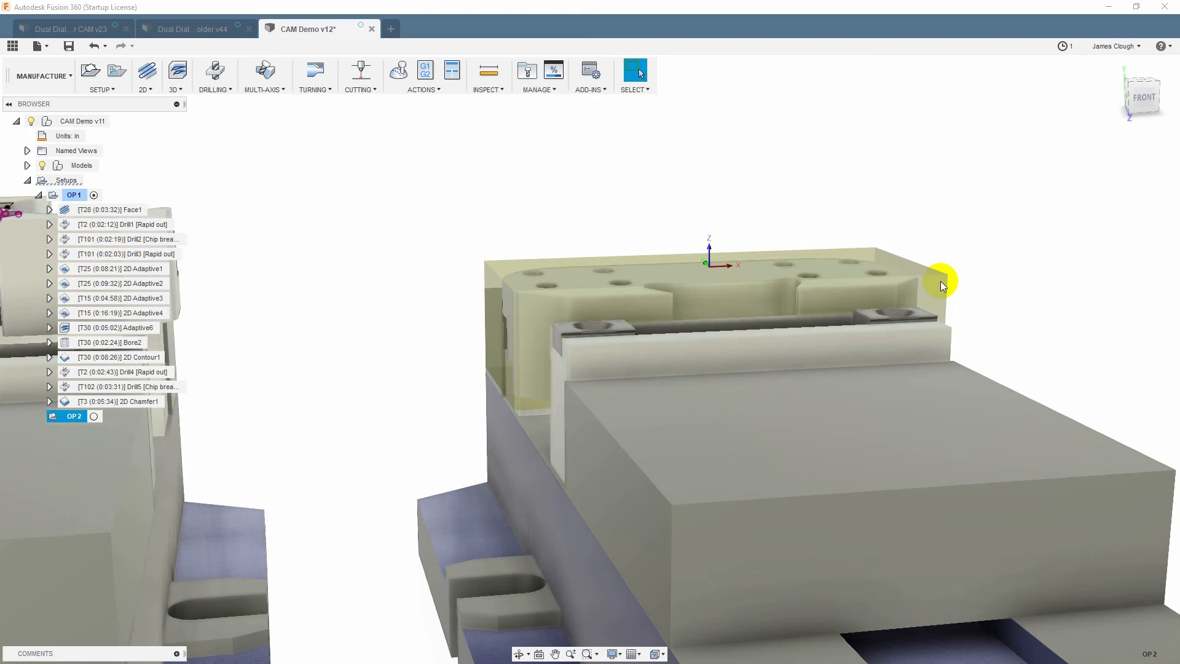
{"action": "middle_click_drag", "start_coordinate": [869, 259], "coordinate": [870, 279], "text": "shift"}
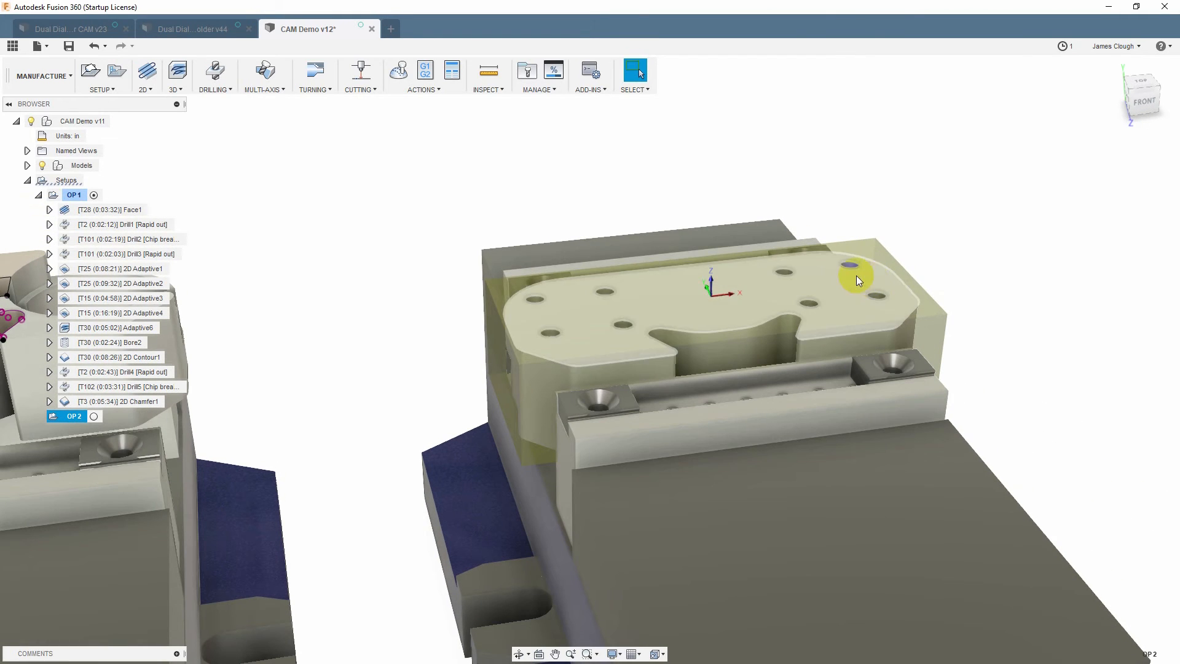
- Add a 2D Contour operation to OP2 using tool 15 - Ø1/4" flat (3-Flute Alu-Power) and select the top face's complete outer profile
{"action": "left_click", "coordinate": [146, 89]}
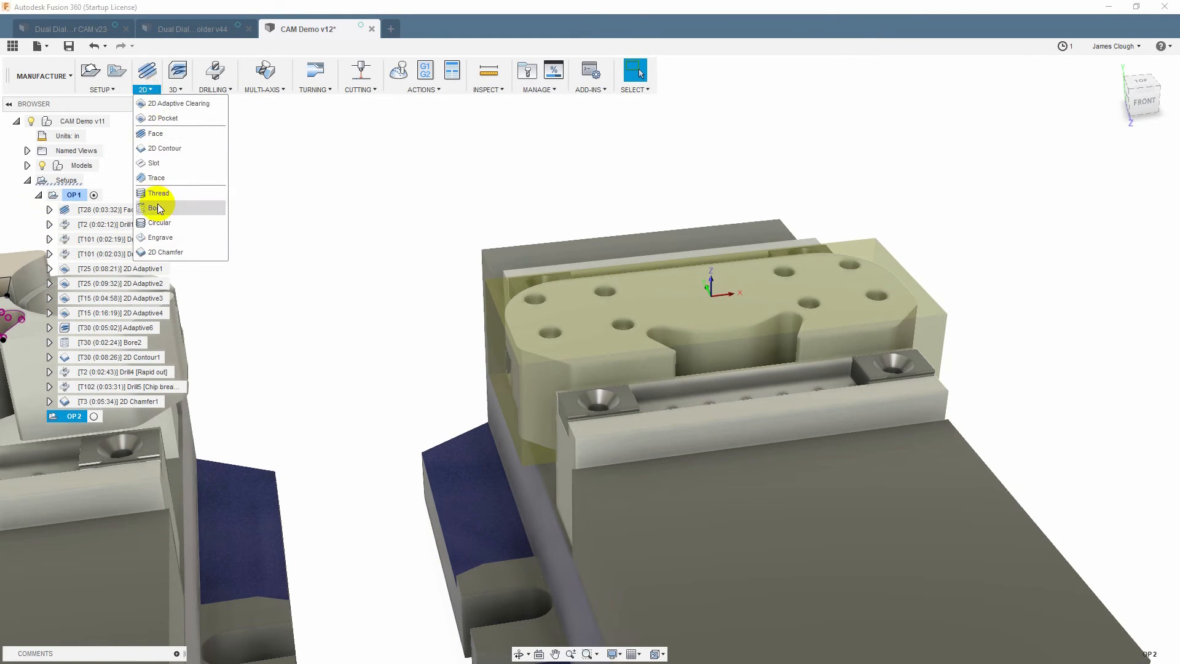
{"action": "left_click", "coordinate": [161, 148]}
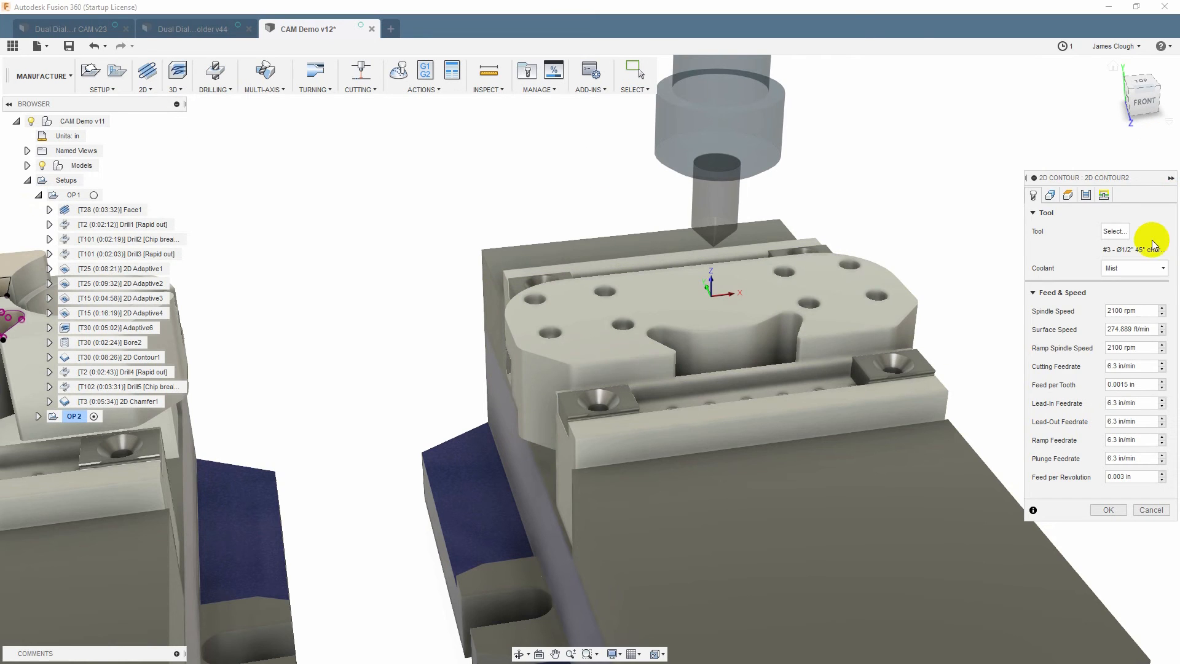
{"action": "left_click", "coordinate": [1114, 232]}
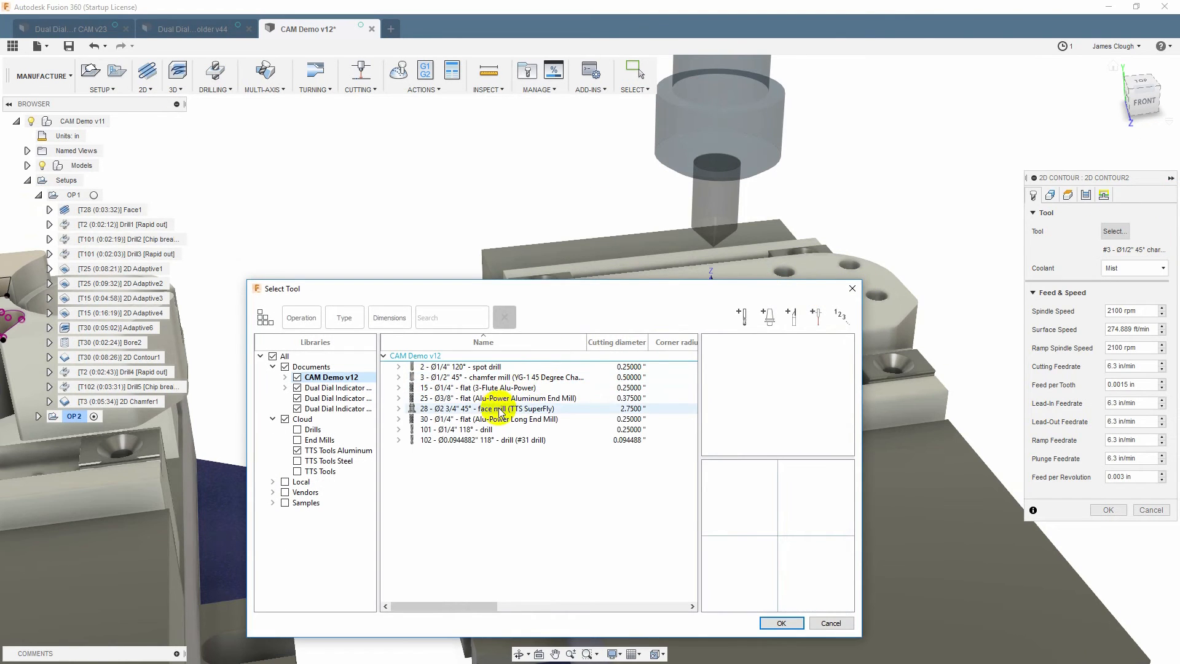
{"action": "left_click", "coordinate": [470, 389]}
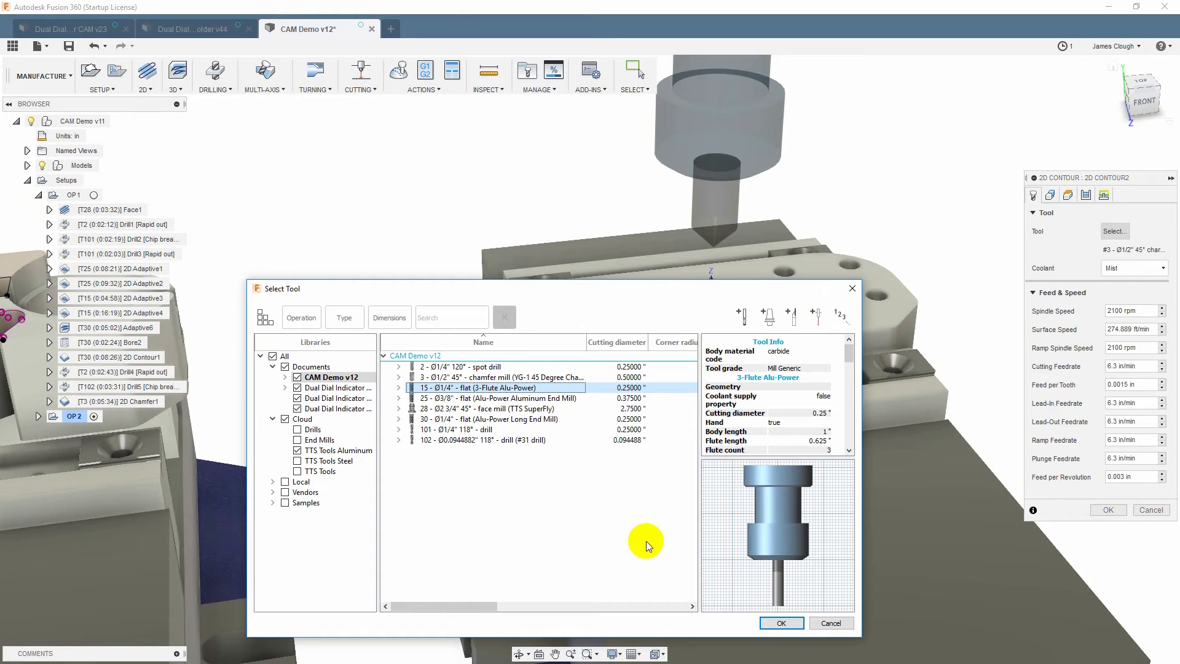
{"action": "left_click", "coordinate": [781, 623]}
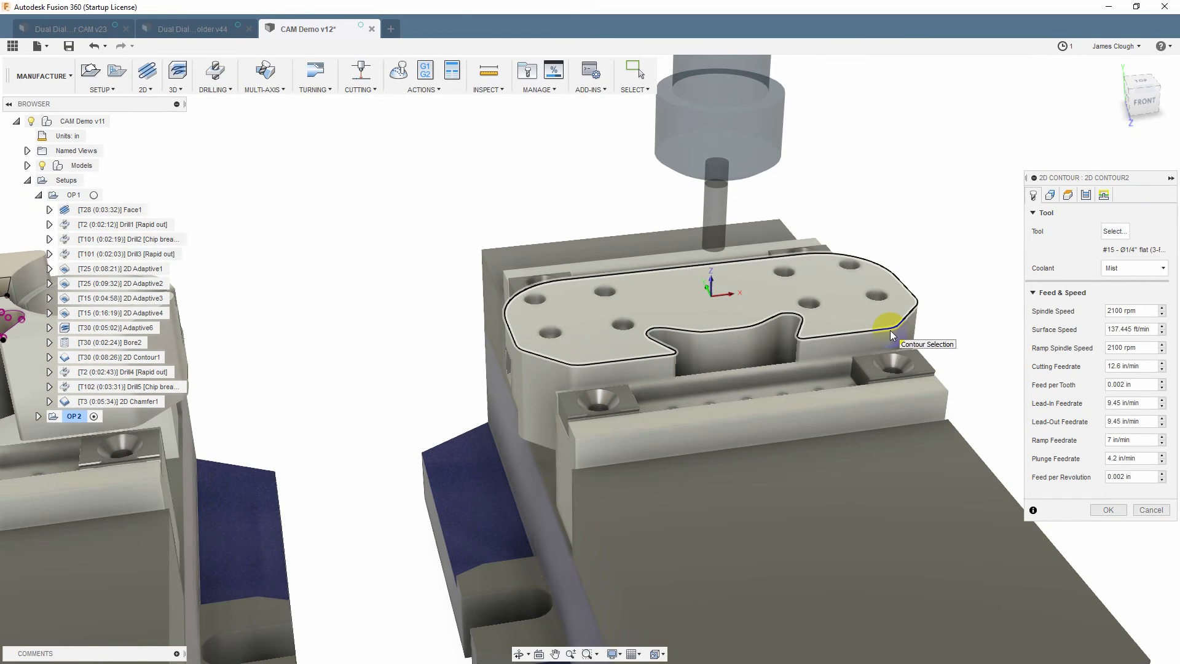
{"action": "left_click", "coordinate": [889, 330]}
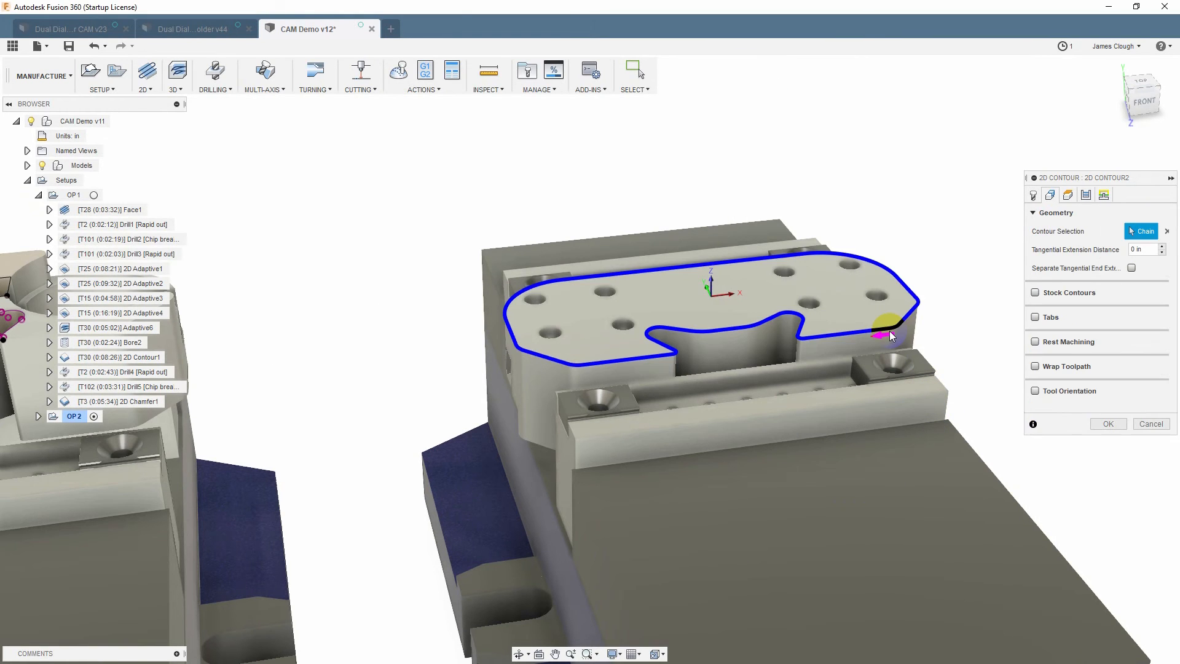
- Offset the OP2 2D contour's bottom height .010 in from Selected contour(s) and generate the toolpath
{"action": "left_click", "coordinate": [1068, 196]}
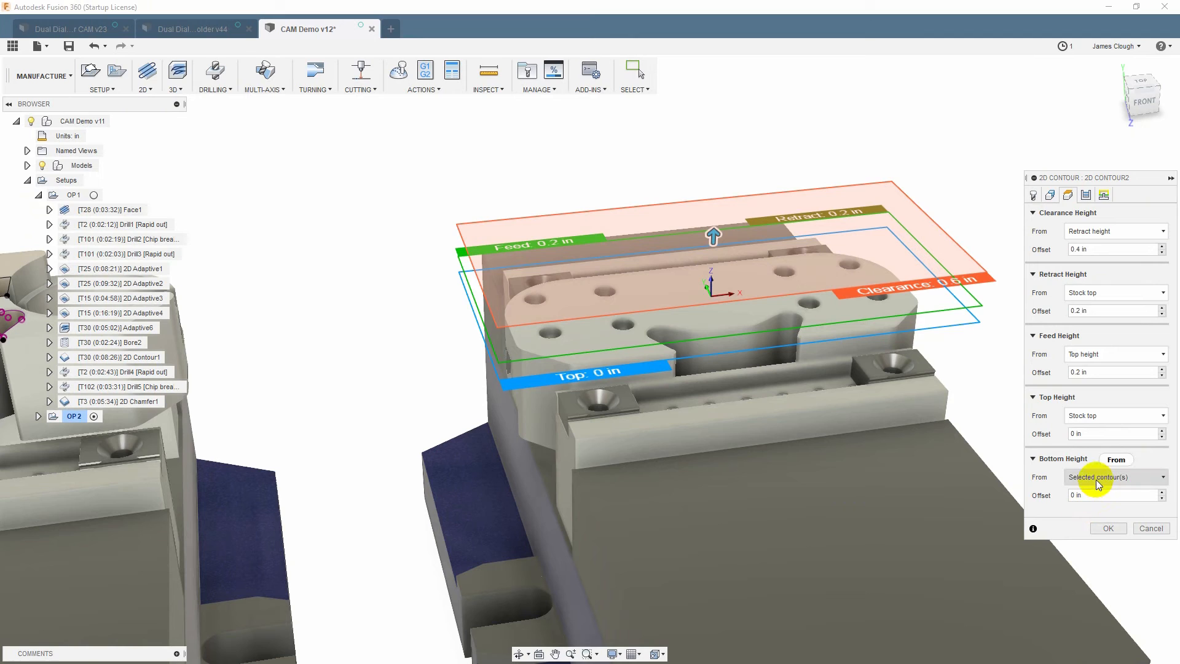
{"action": "left_click", "coordinate": [1070, 495]}
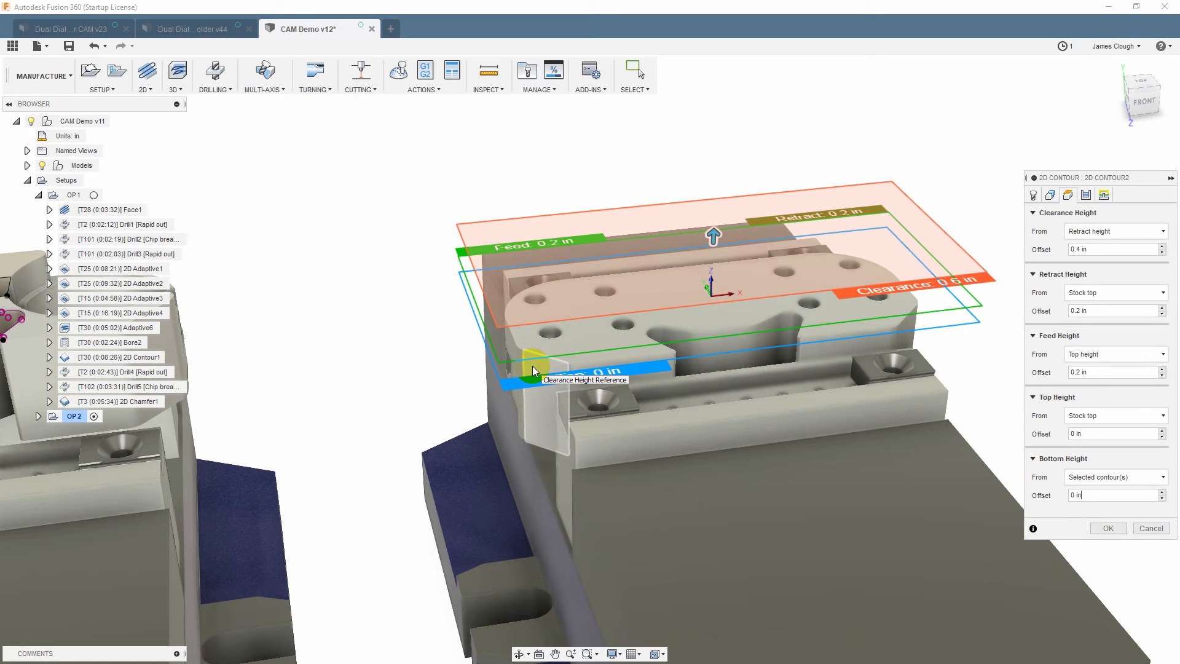
{"action": "double_click", "coordinate": [1074, 493]}
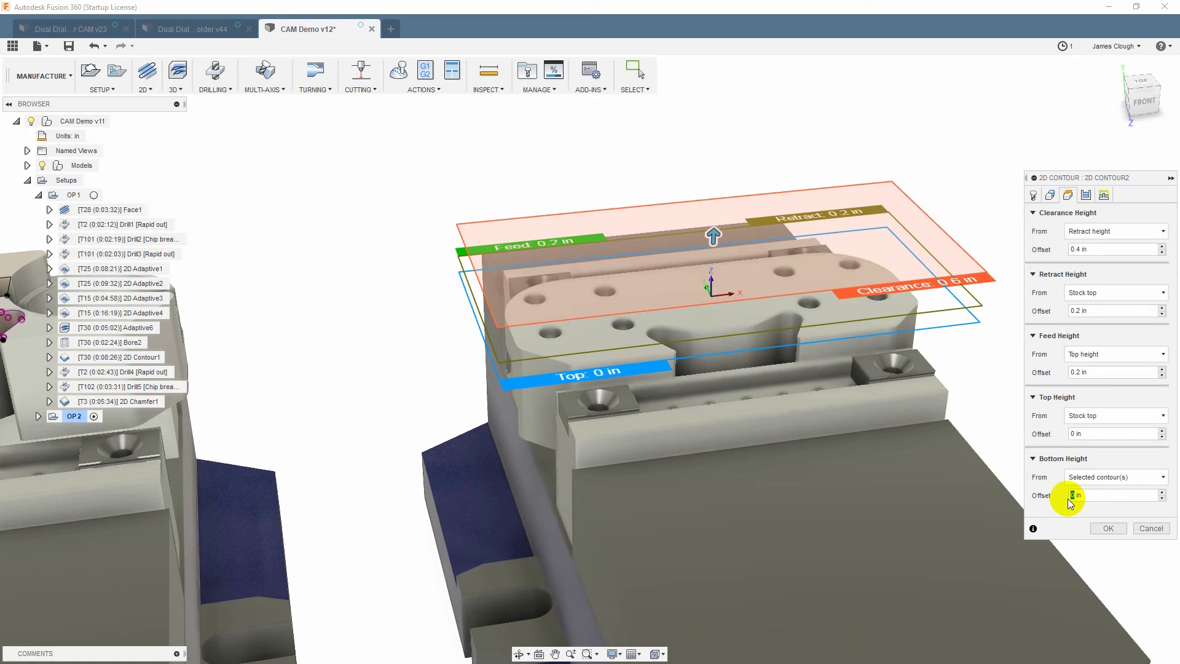
{"action": "type", "text": ".010"}
{"action": "left_click", "coordinate": [558, 364]}
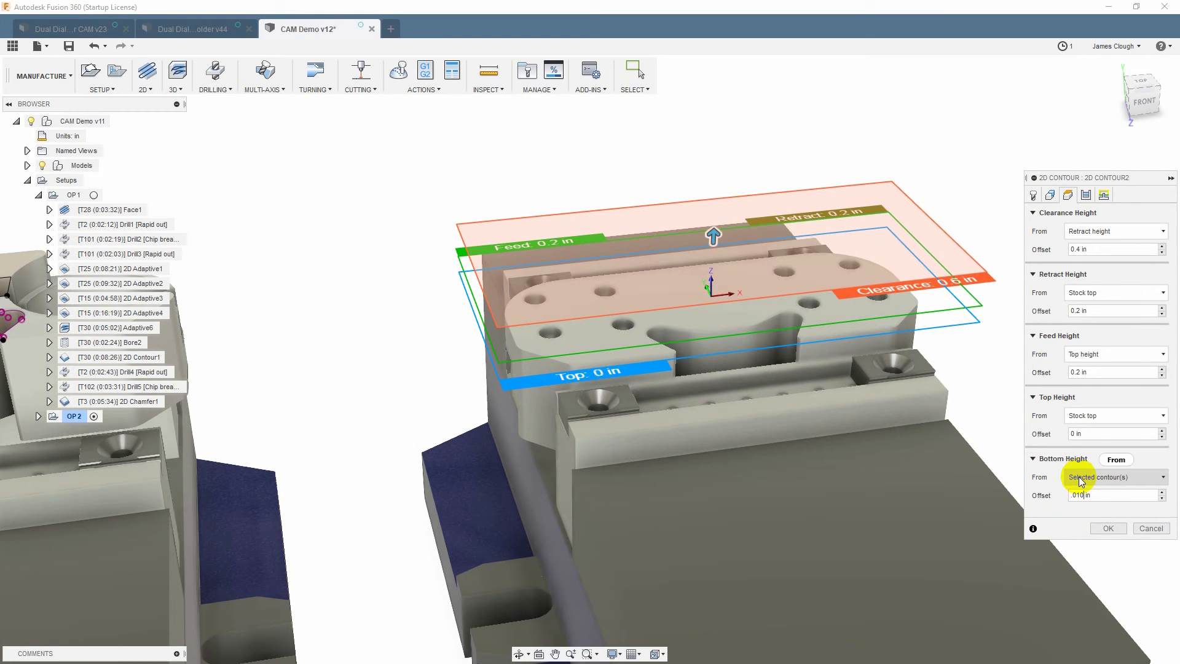
{"action": "left_click", "coordinate": [566, 366]}
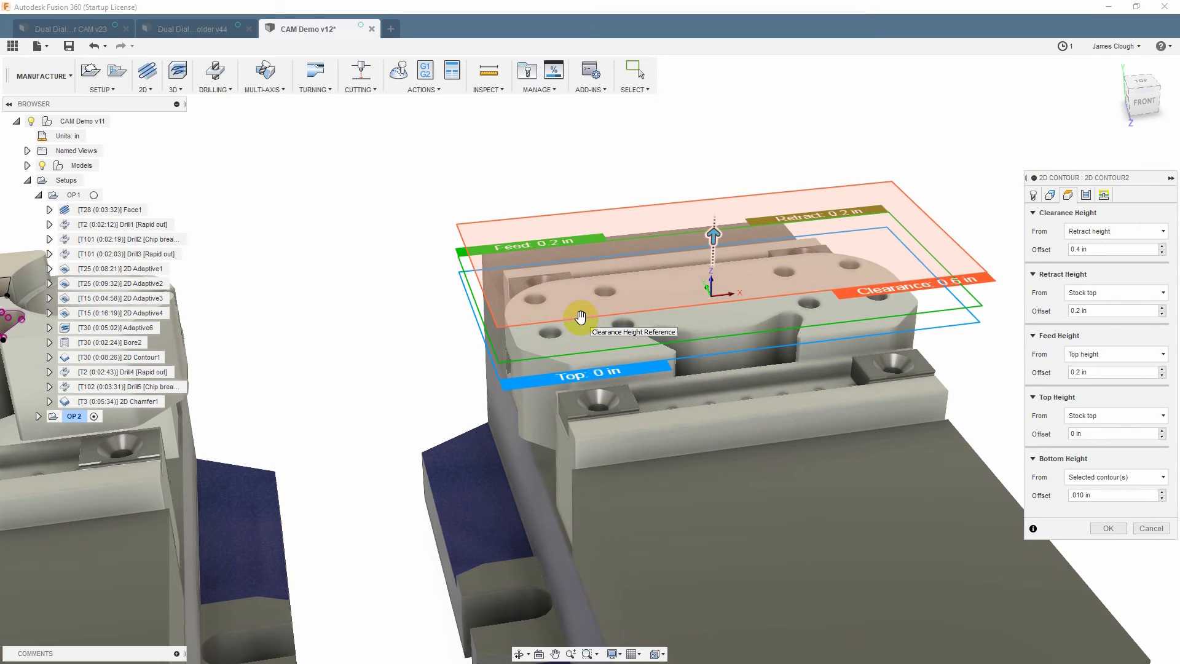
{"action": "left_click", "coordinate": [590, 362]}
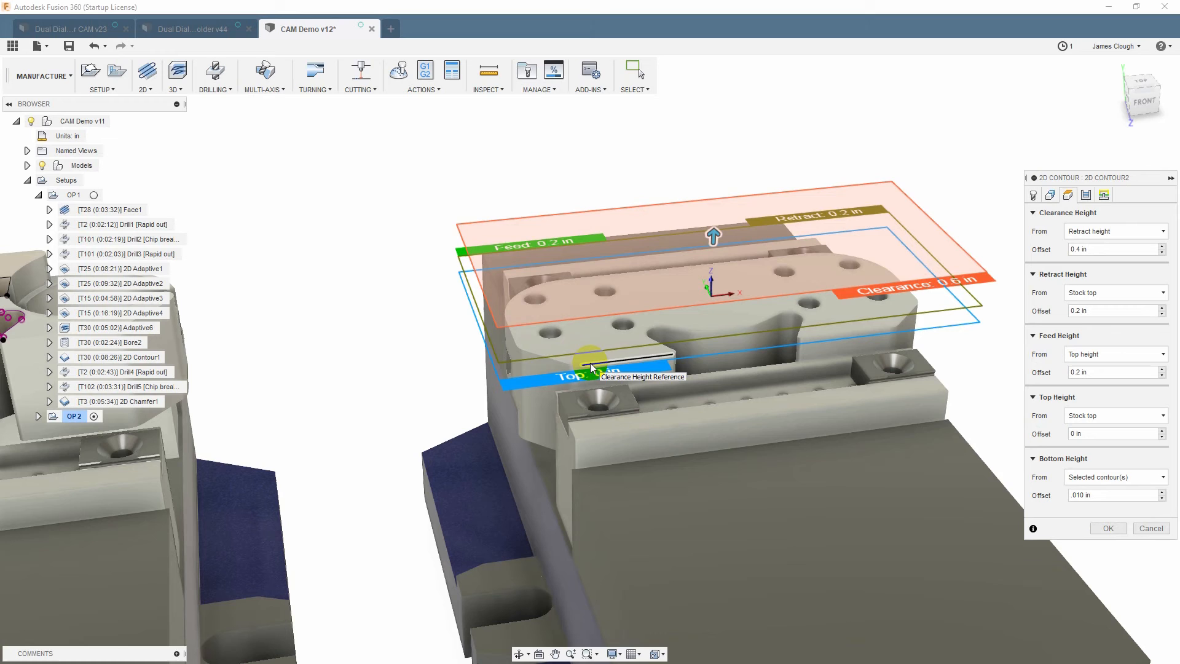
{"action": "left_click", "coordinate": [967, 528]}
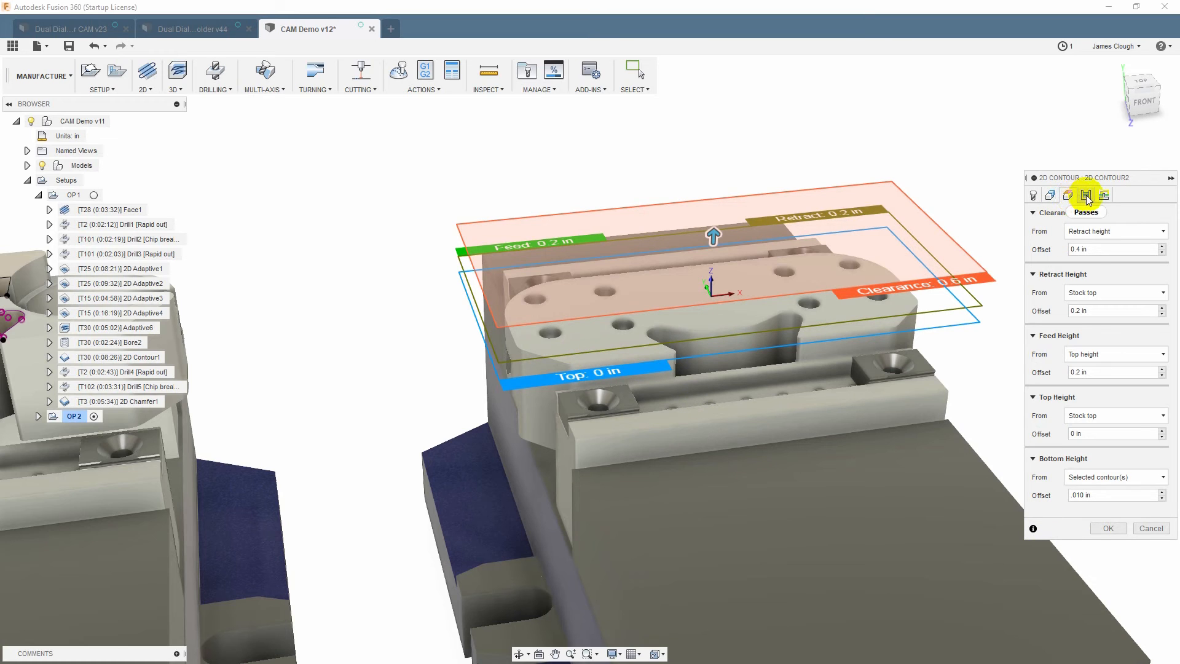
{"action": "left_click", "coordinate": [1086, 196]}
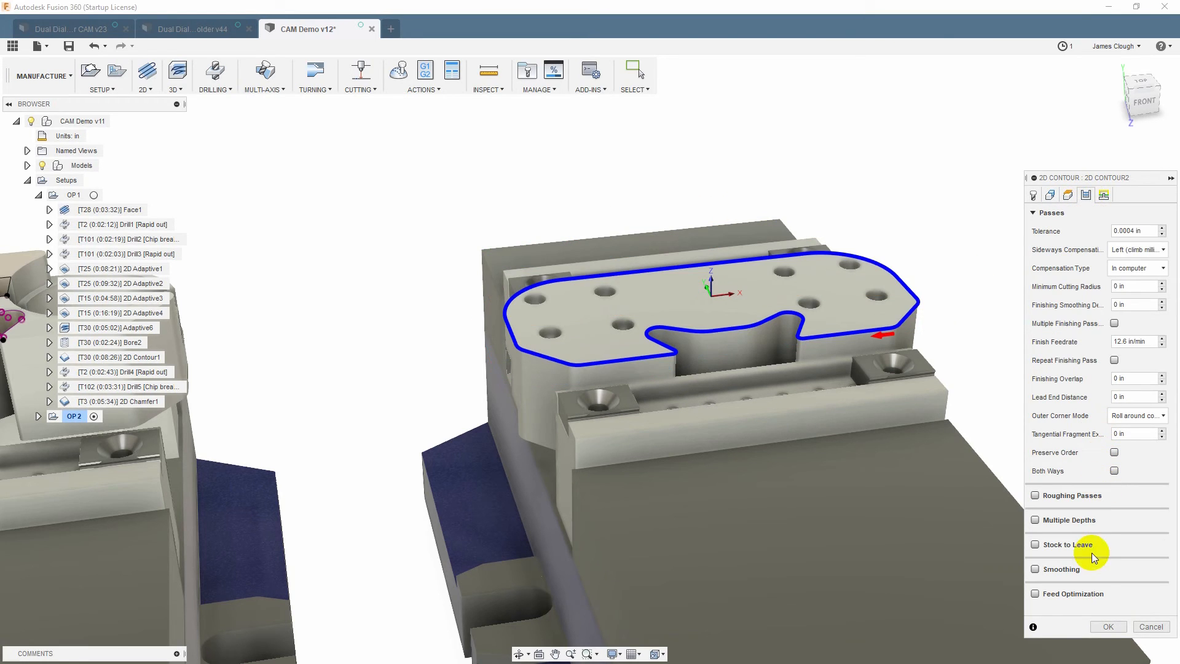
{"action": "left_click", "coordinate": [1106, 626]}
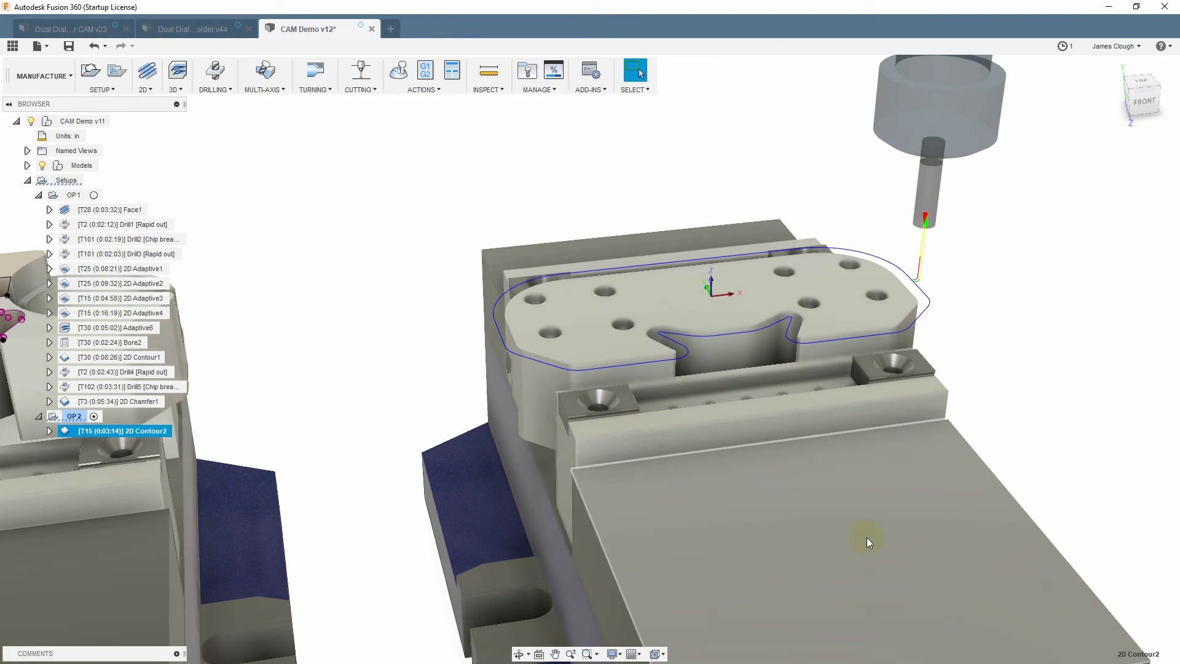
- Add a Face operation to OP2 using tool 28 - Ø2 3/4" 45° face mill (TTS SuperFly)
{"action": "left_click", "coordinate": [140, 89]}
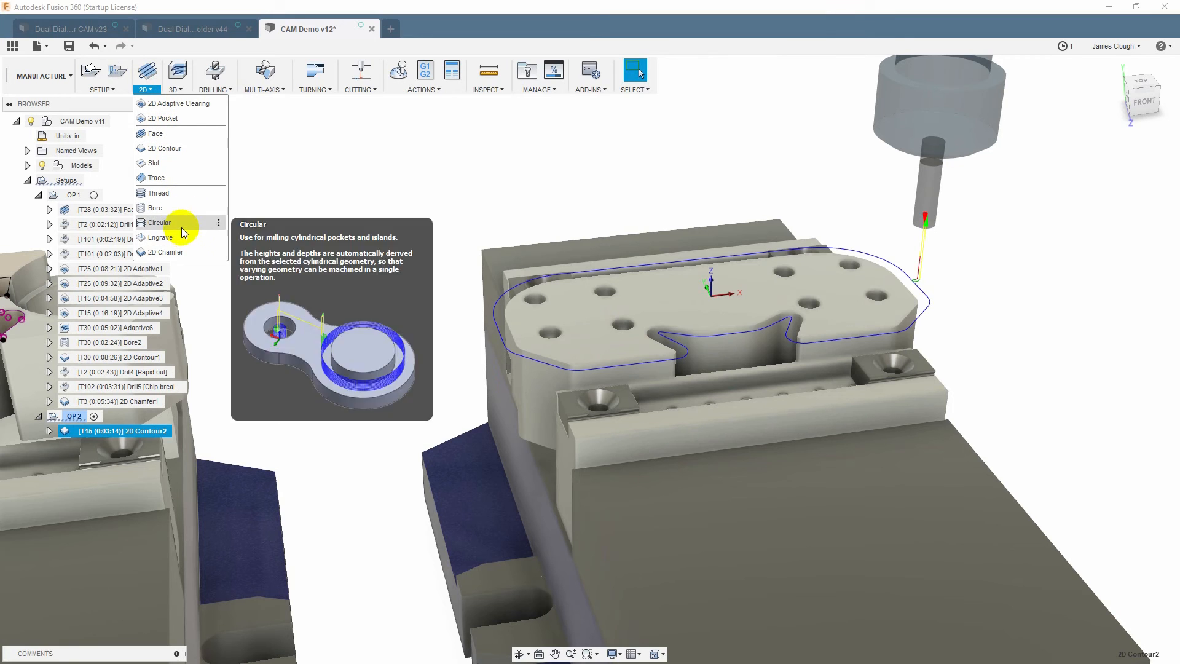
{"action": "left_click", "coordinate": [160, 133]}
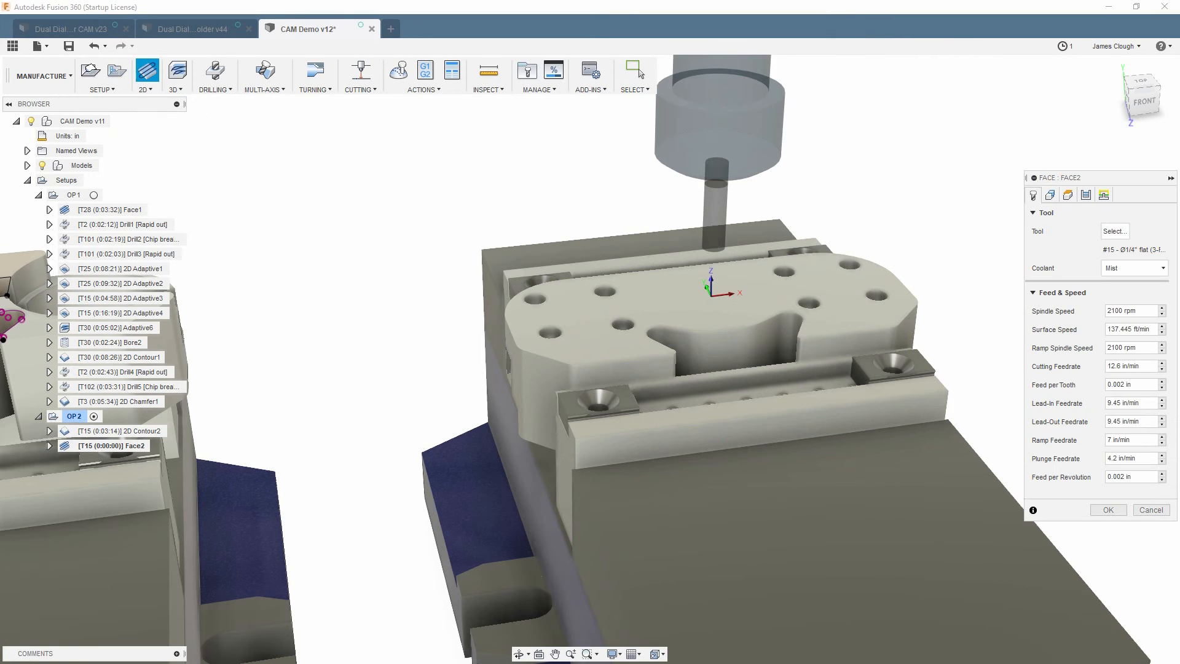
{"action": "left_click", "coordinate": [1115, 232]}
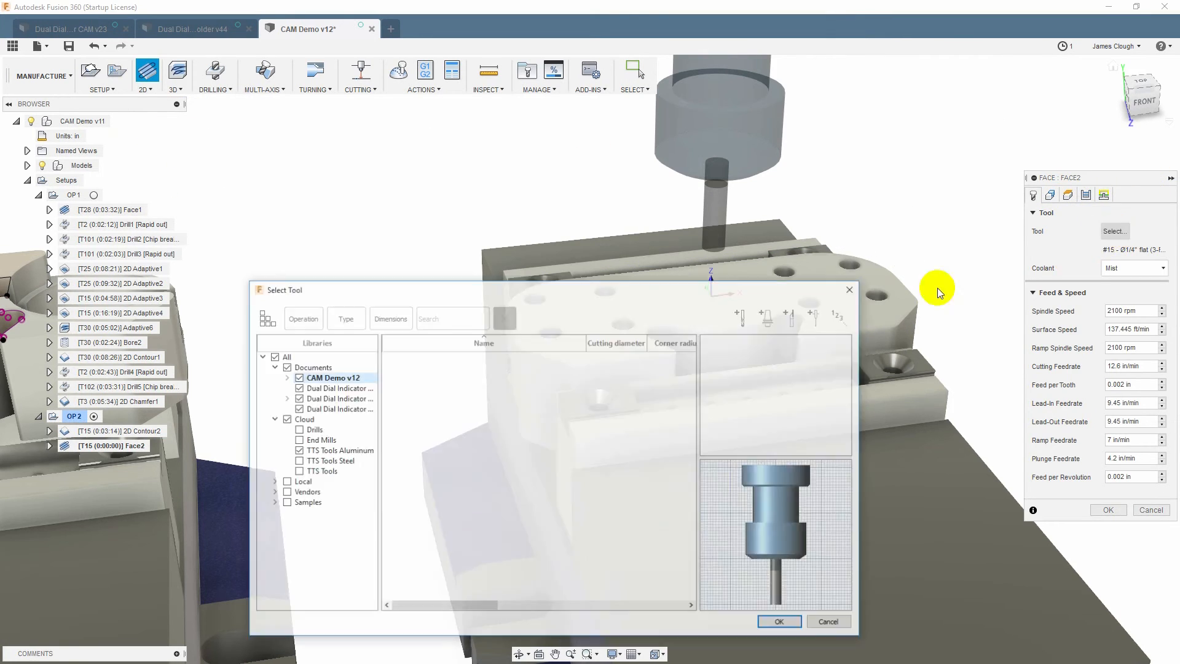
{"action": "left_click", "coordinate": [513, 410]}
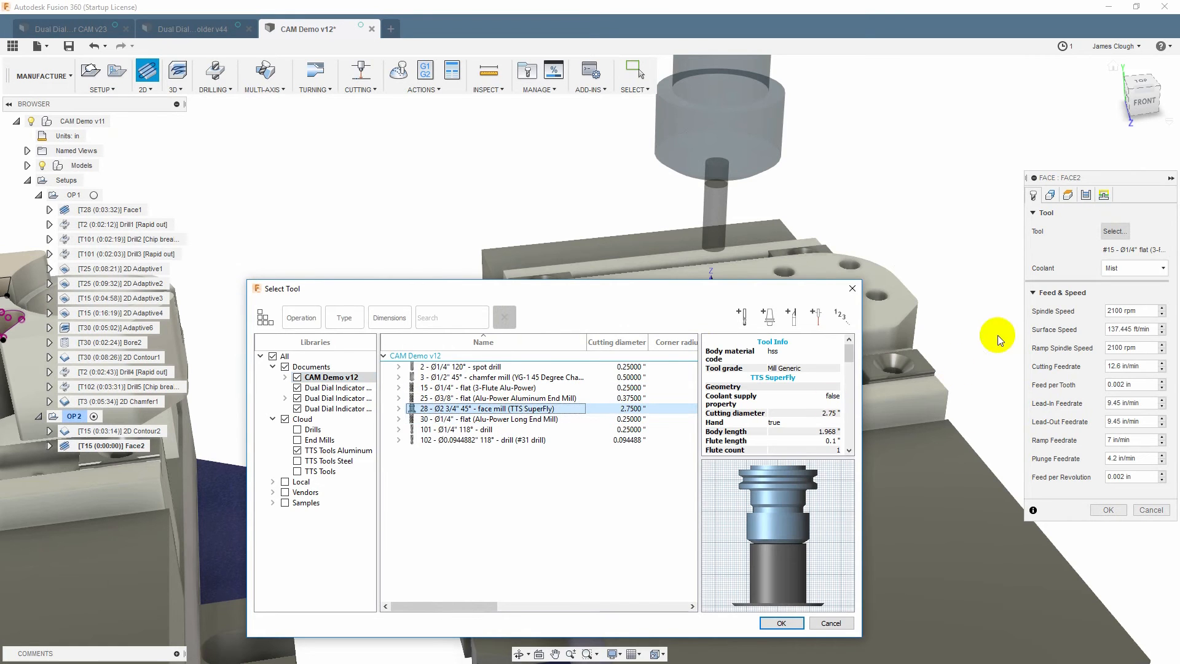
{"action": "left_click", "coordinate": [792, 624]}
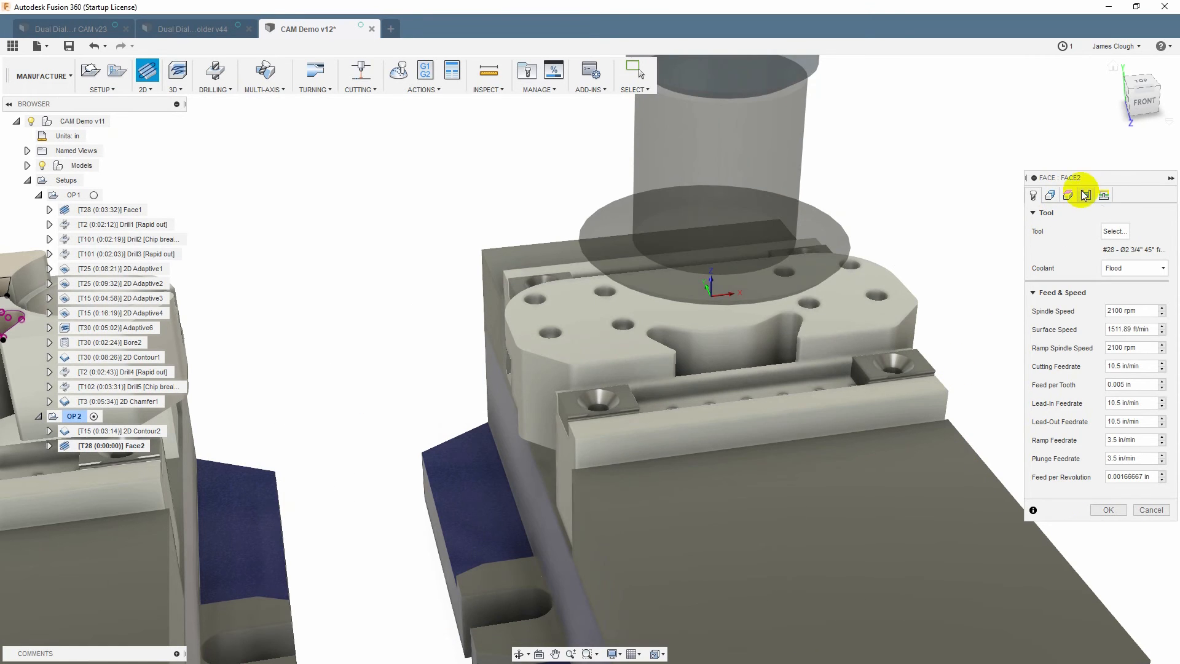
- Enable multiple depths for the OP2 face operation with a 0.025 in maximum stepdown and a finishing step of 0.005 in
{"action": "left_click", "coordinate": [1086, 196]}
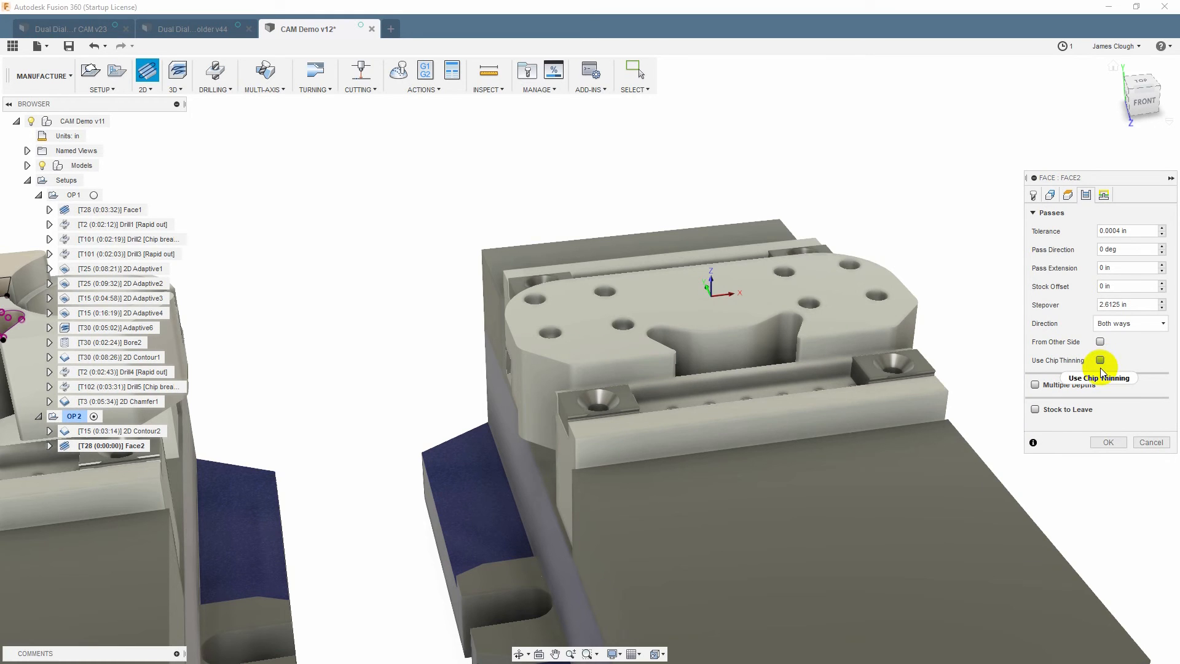
{"action": "left_click", "coordinate": [1036, 385]}
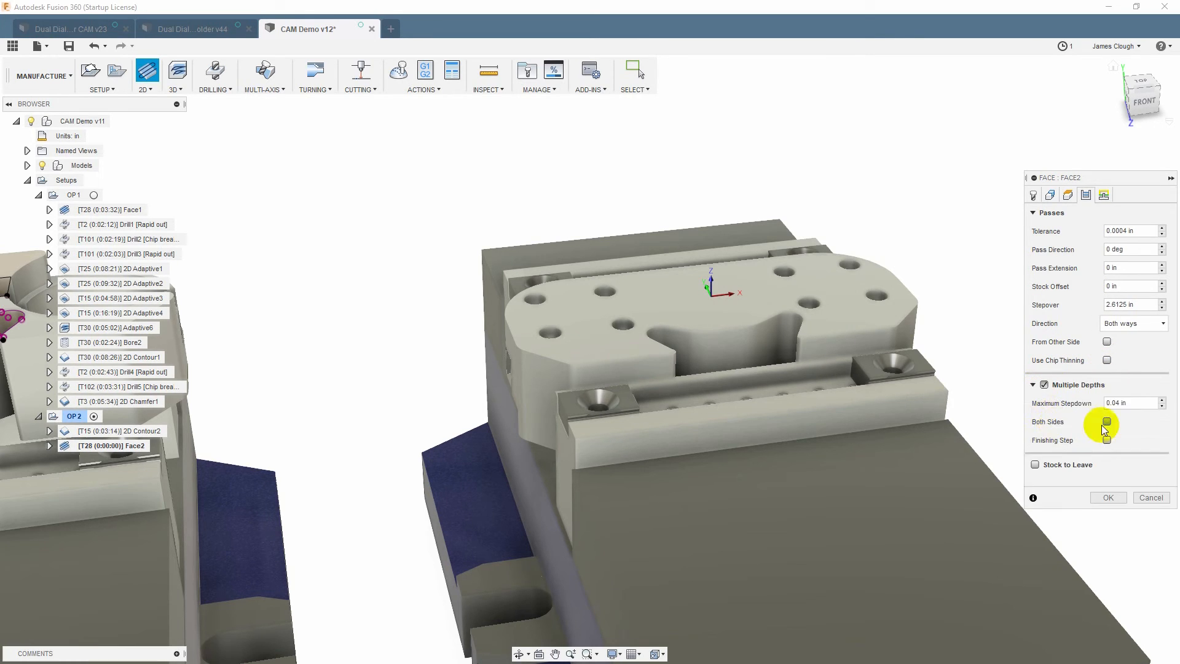
{"action": "left_click", "coordinate": [1116, 403]}
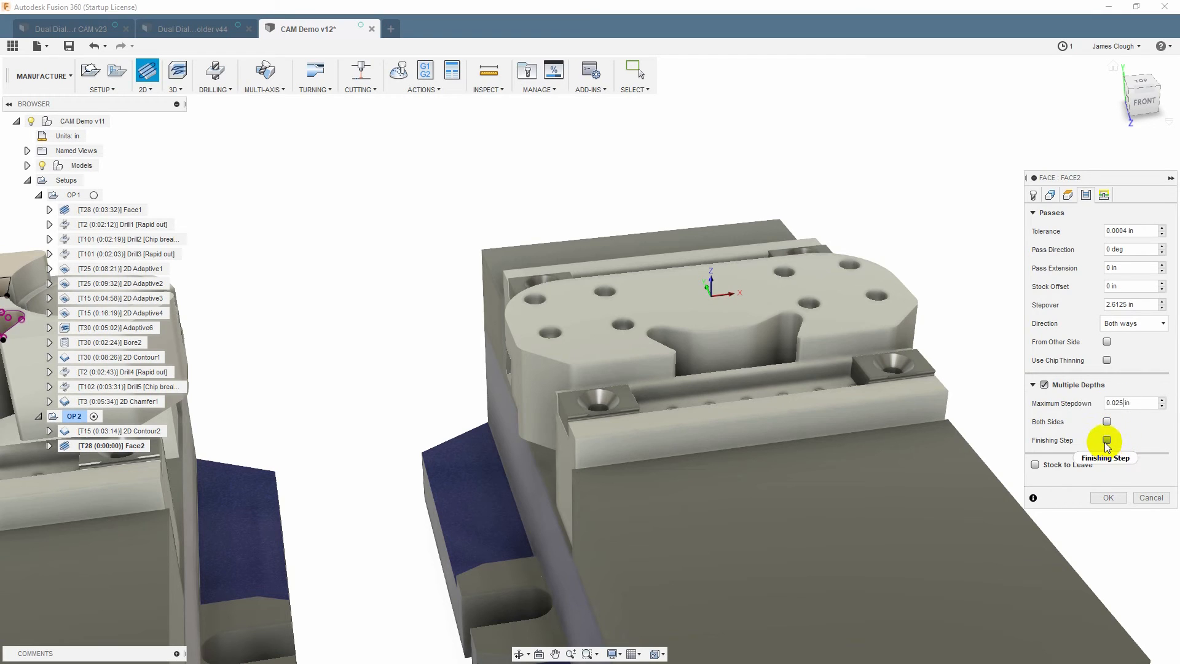
{"action": "mouse_move", "coordinate": [1107, 443]}
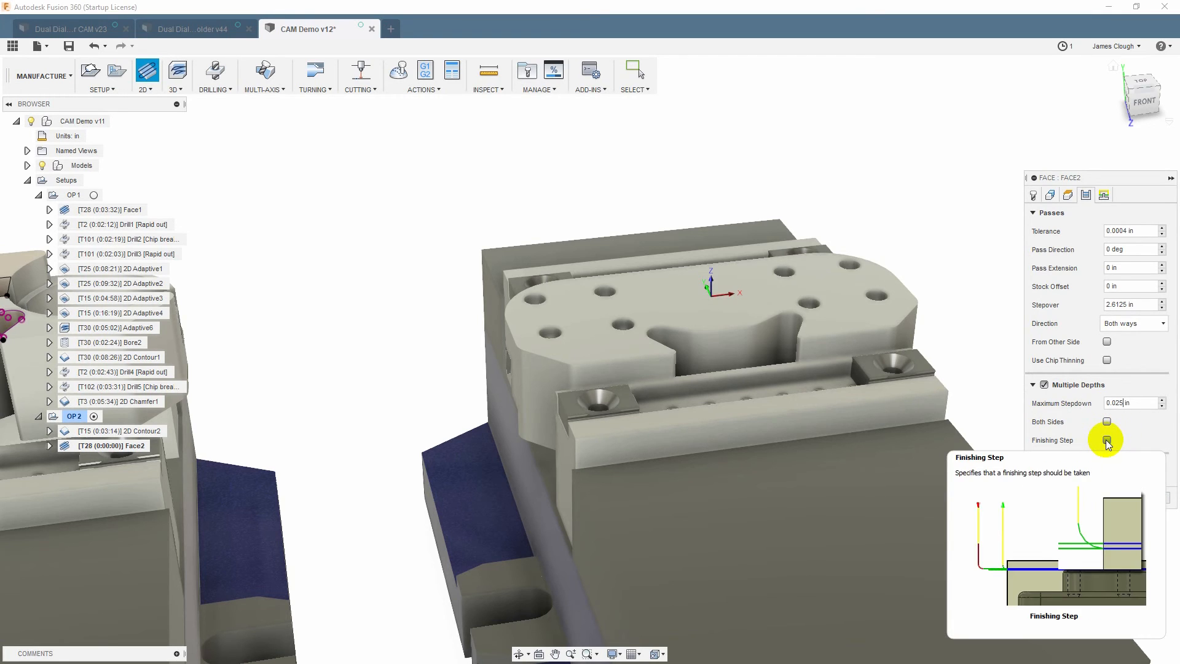
{"action": "left_click", "coordinate": [1106, 440]}
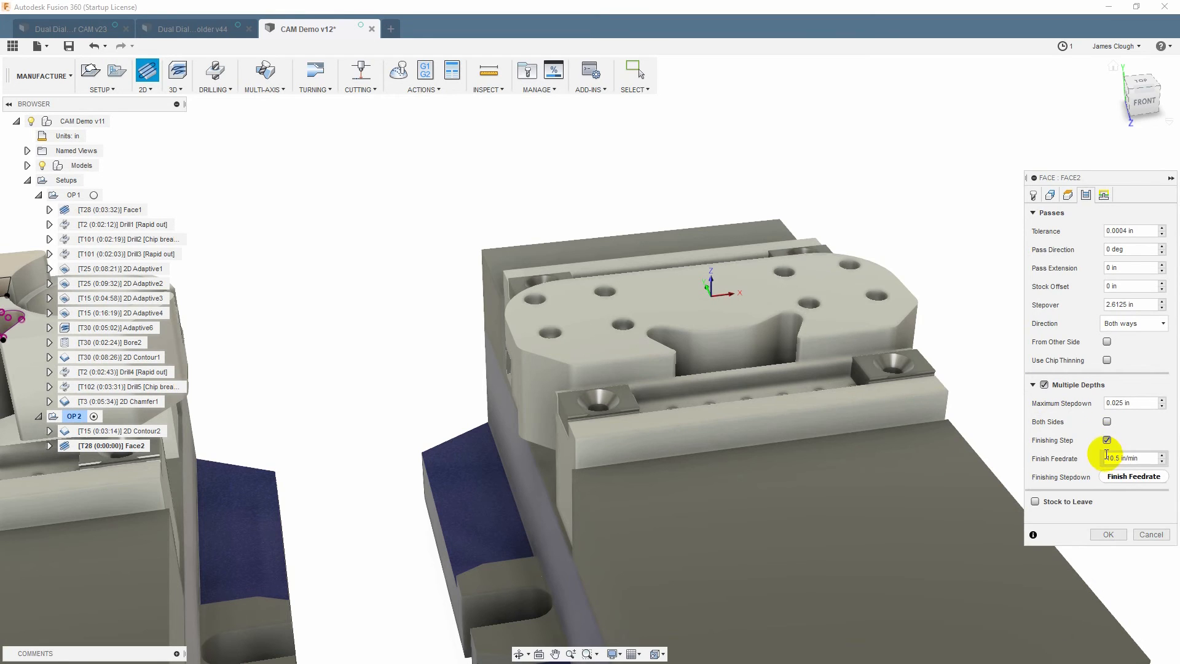
{"action": "left_click", "coordinate": [1118, 477]}
{"action": "type", "text": "0.005"}
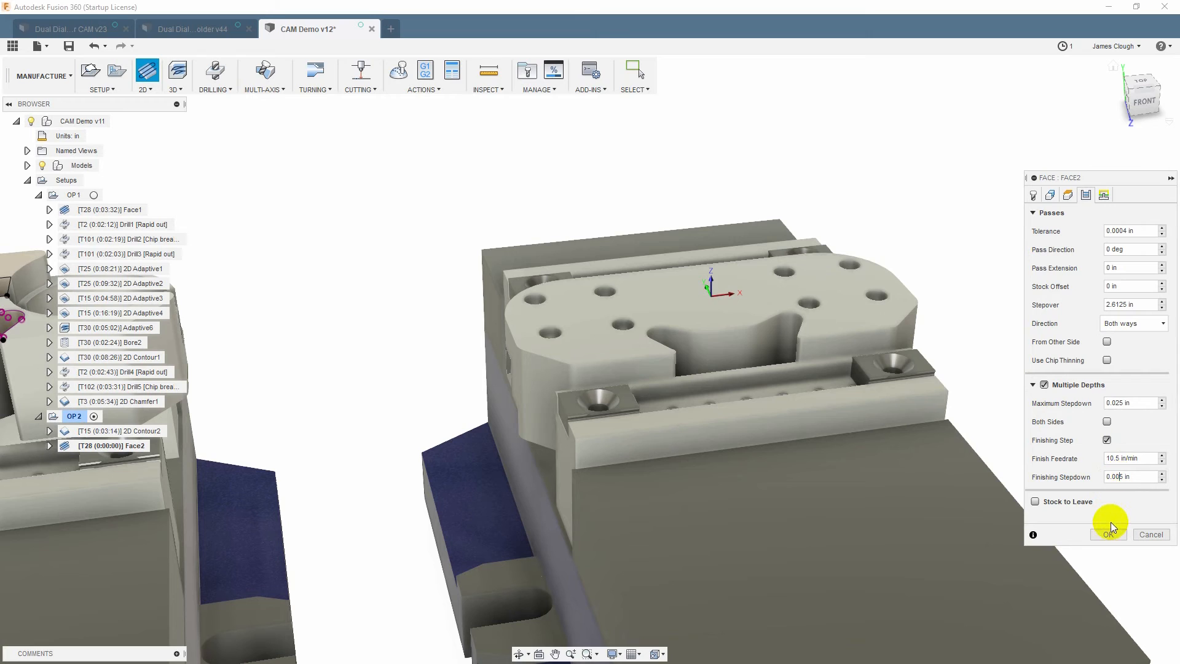
- Enable Extend Before Retract for the OP2 face operation and generate its toolpath
{"action": "left_click", "coordinate": [1105, 195]}
{"action": "left_click", "coordinate": [1100, 305]}
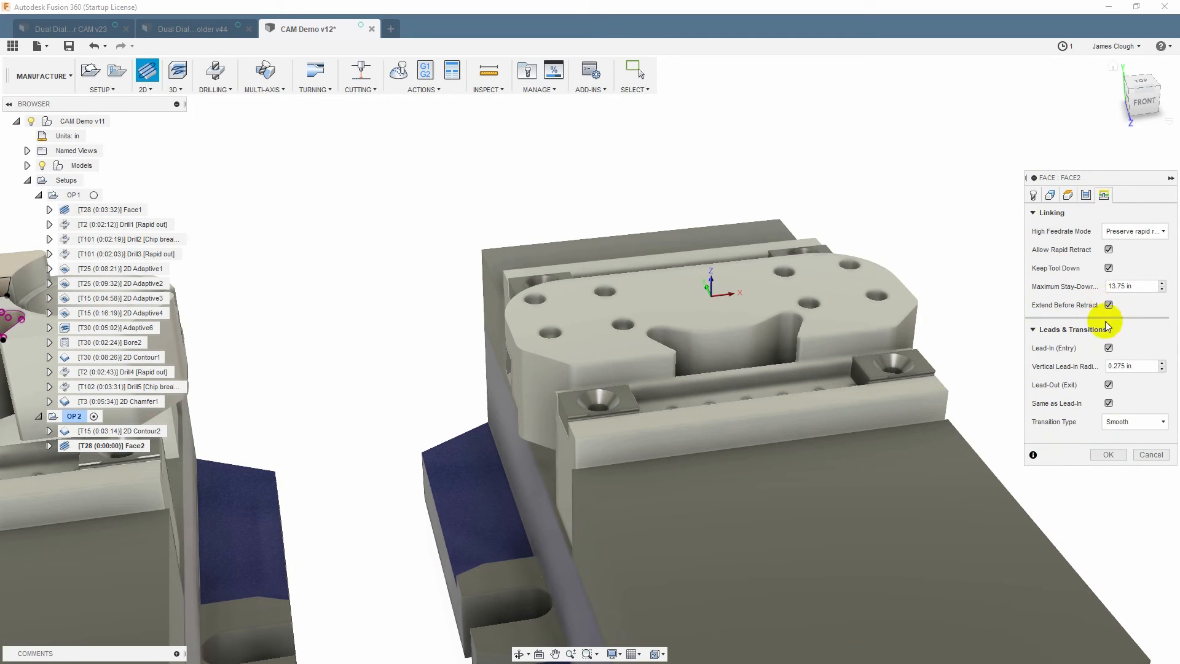
{"action": "left_click", "coordinate": [1106, 456]}
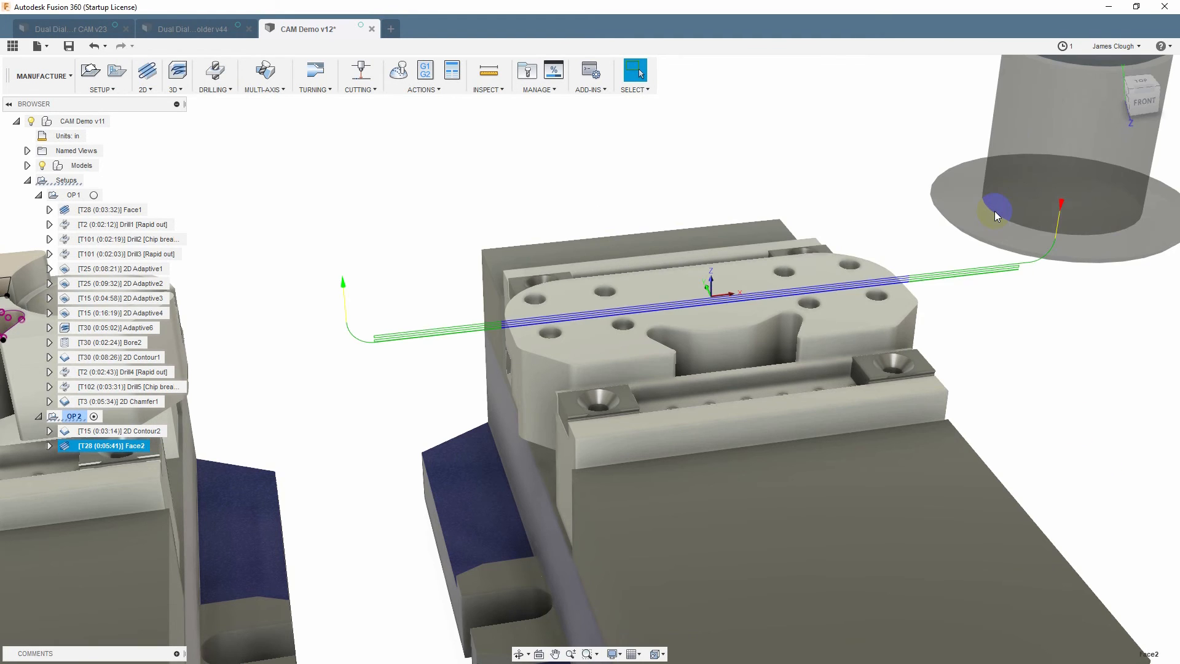
- Simulate all OP2 toolpaths, running through the 2D contour and the facing passes to the end
{"action": "left_click", "coordinate": [53, 416]}
{"action": "left_click", "coordinate": [398, 76]}
{"action": "left_click_drag", "start_coordinate": [5, 660], "coordinate": [321, 659]}
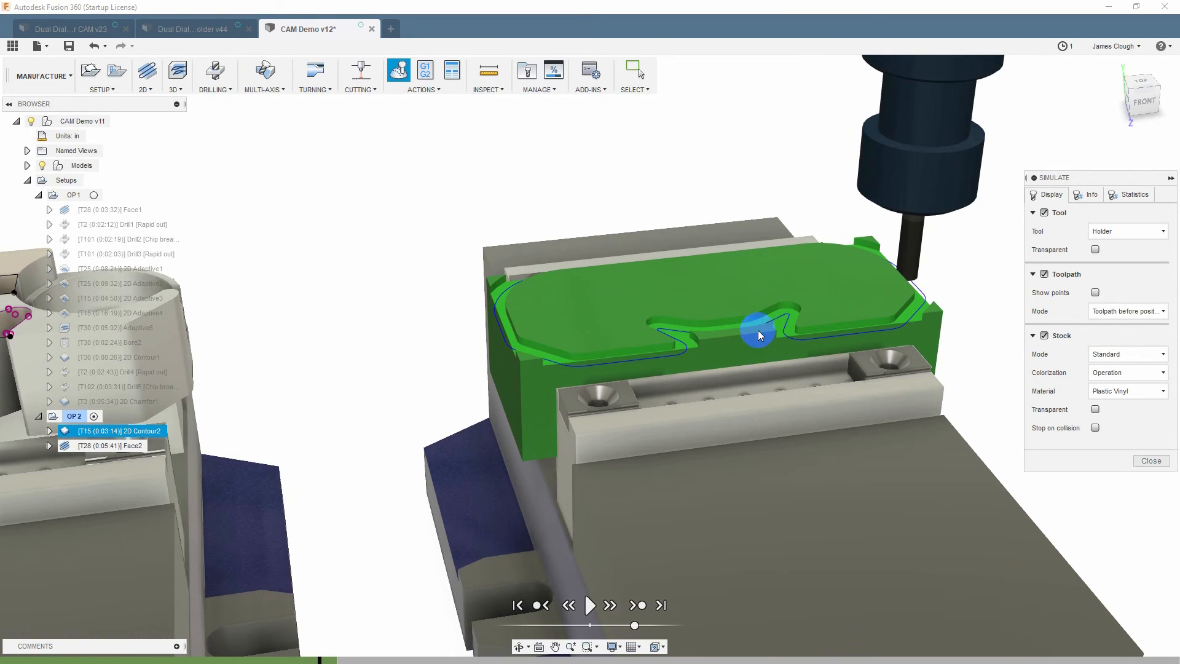
{"action": "left_click", "coordinate": [352, 660]}
{"action": "left_click_drag", "start_coordinate": [352, 660], "coordinate": [1168, 660]}
{"action": "left_click", "coordinate": [1151, 460]}
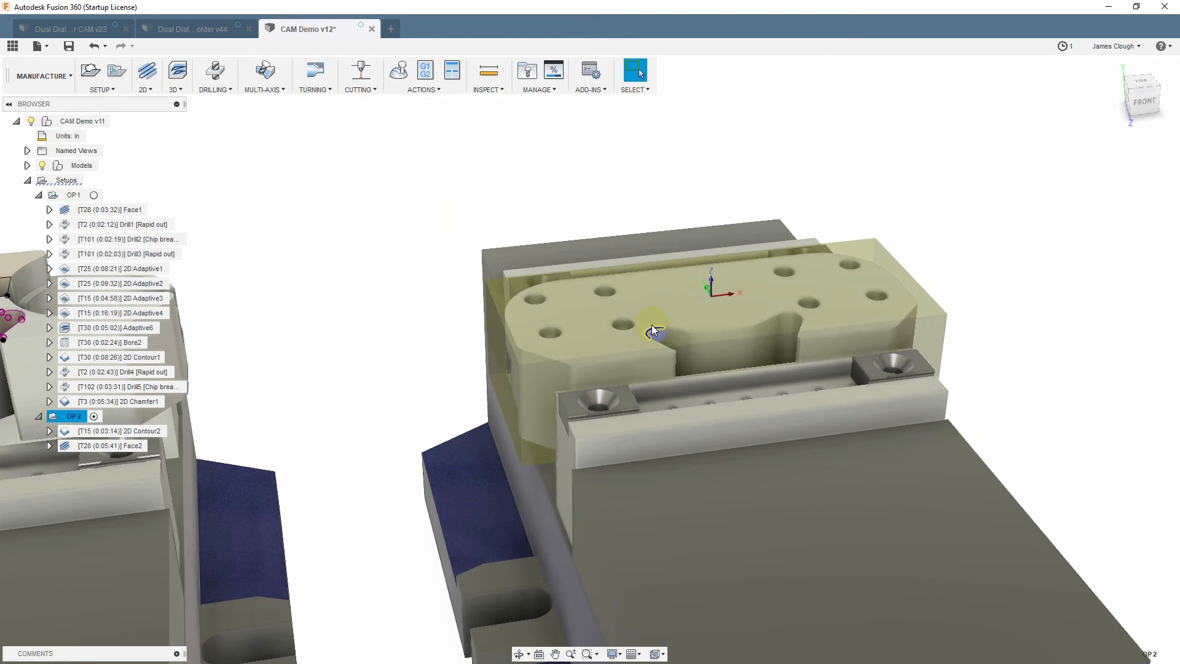
- Add a Drill operation to OP2 using tool 15 - Ø1/4" flat (3-Flute Alu-Power)
{"action": "scroll", "coordinate": [651, 325], "scroll_direction": "up", "scroll_amount": 4}
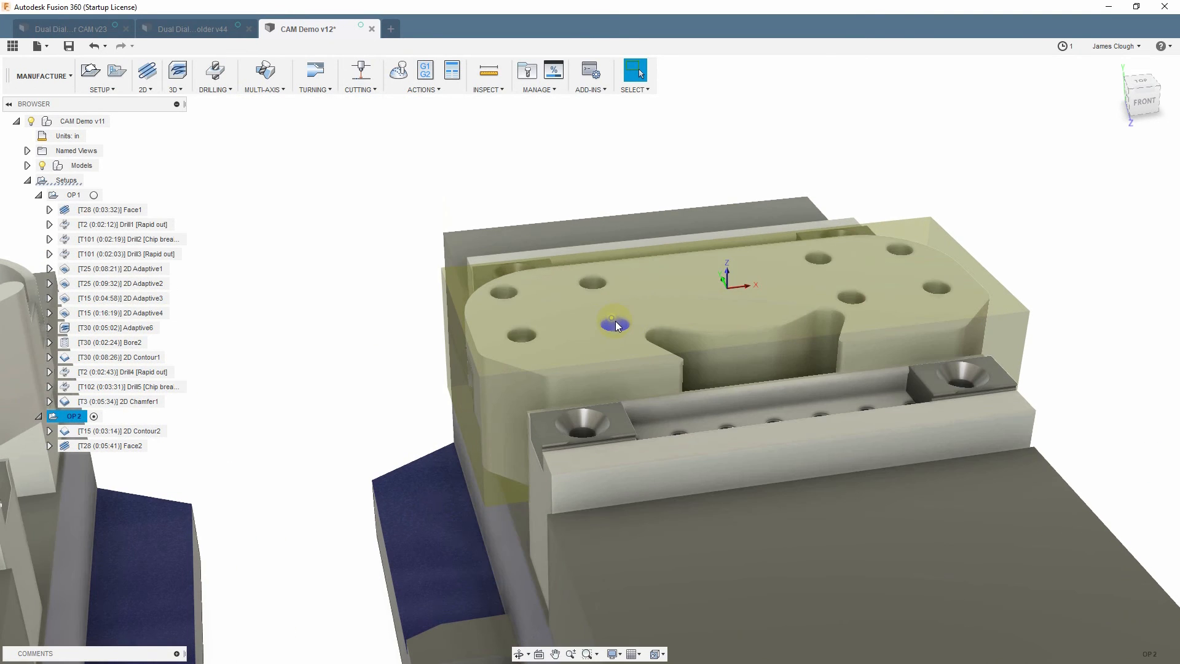
{"action": "left_click", "coordinate": [214, 71]}
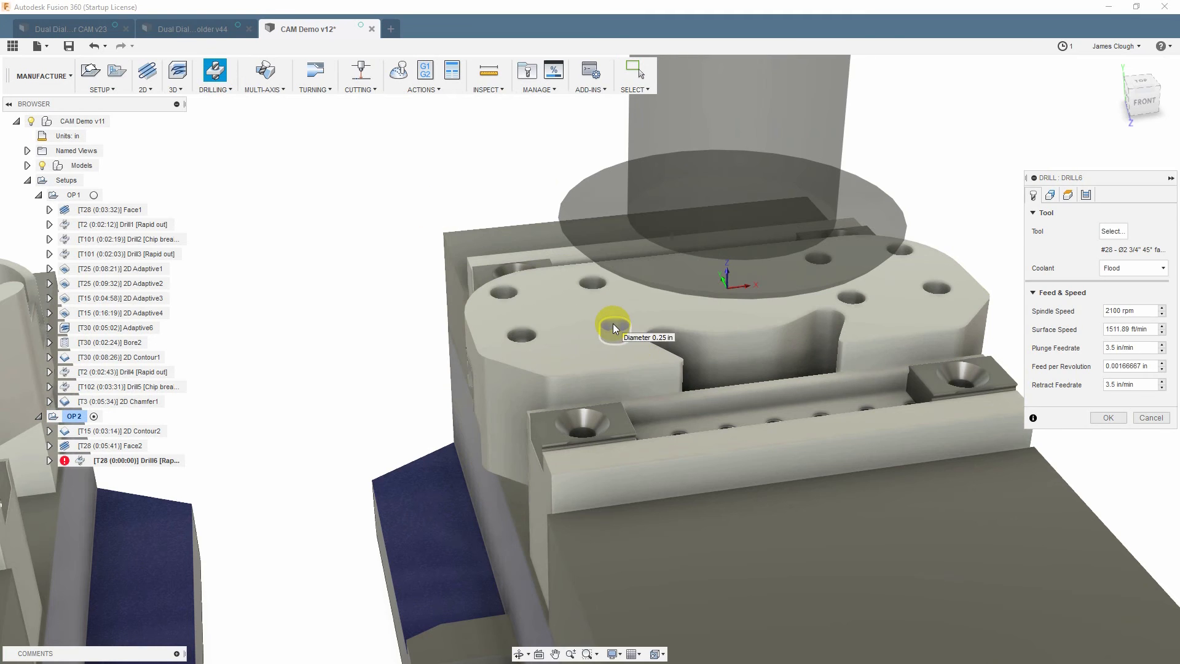
{"action": "left_click", "coordinate": [1110, 231]}
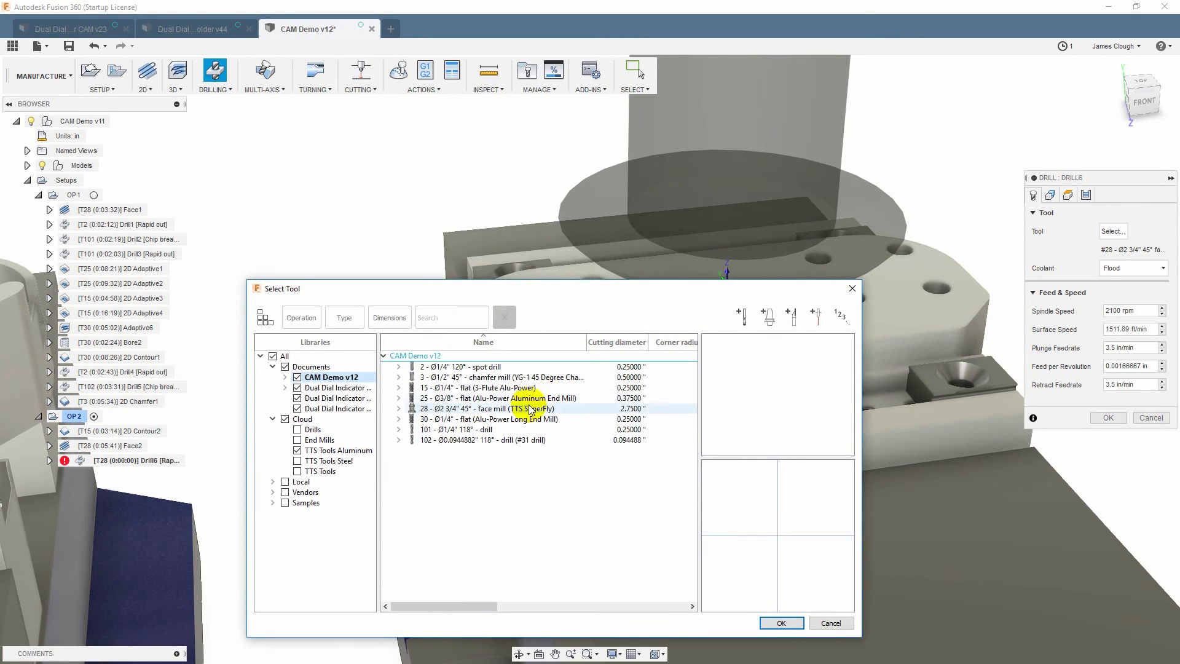
{"action": "left_click", "coordinate": [473, 388]}
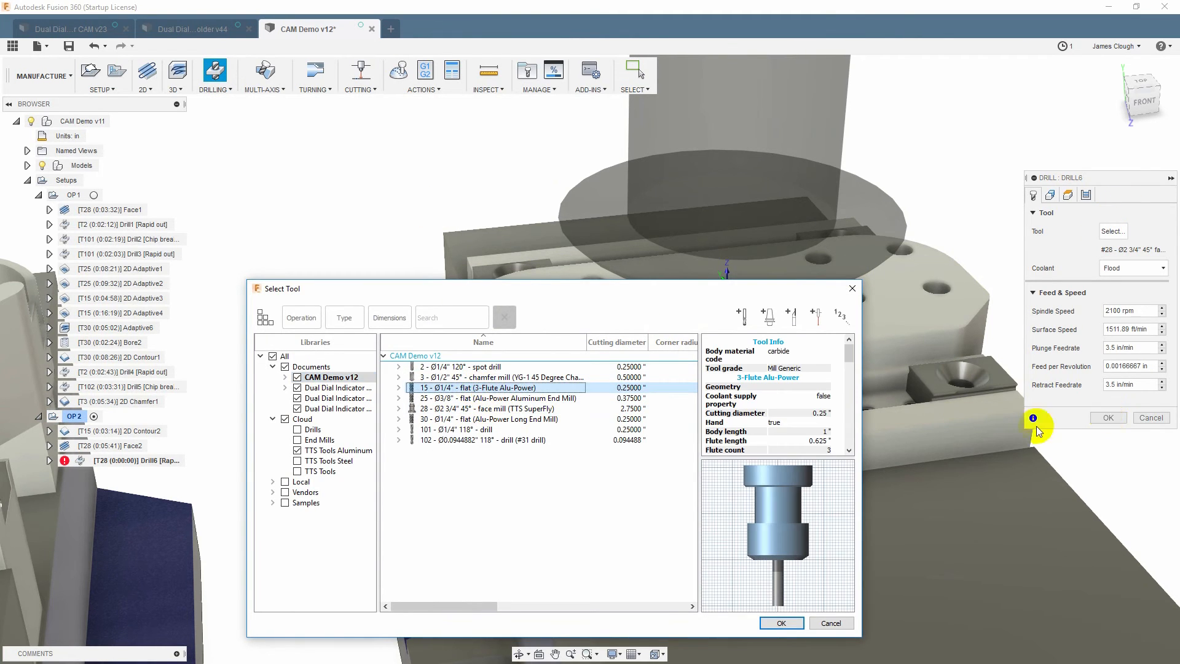
{"action": "left_click", "coordinate": [781, 623]}
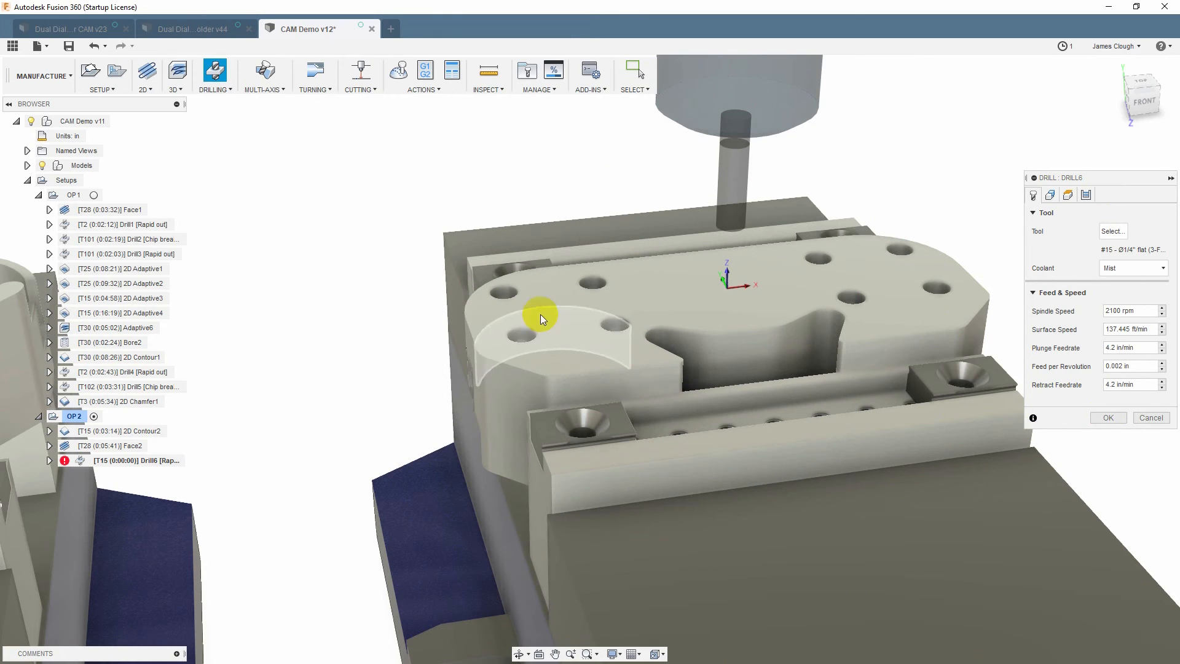
- Select one 0.25 in hole on the top face, include all holes of the same diameter, and generate the drill toolpath
{"action": "left_click", "coordinate": [592, 283]}
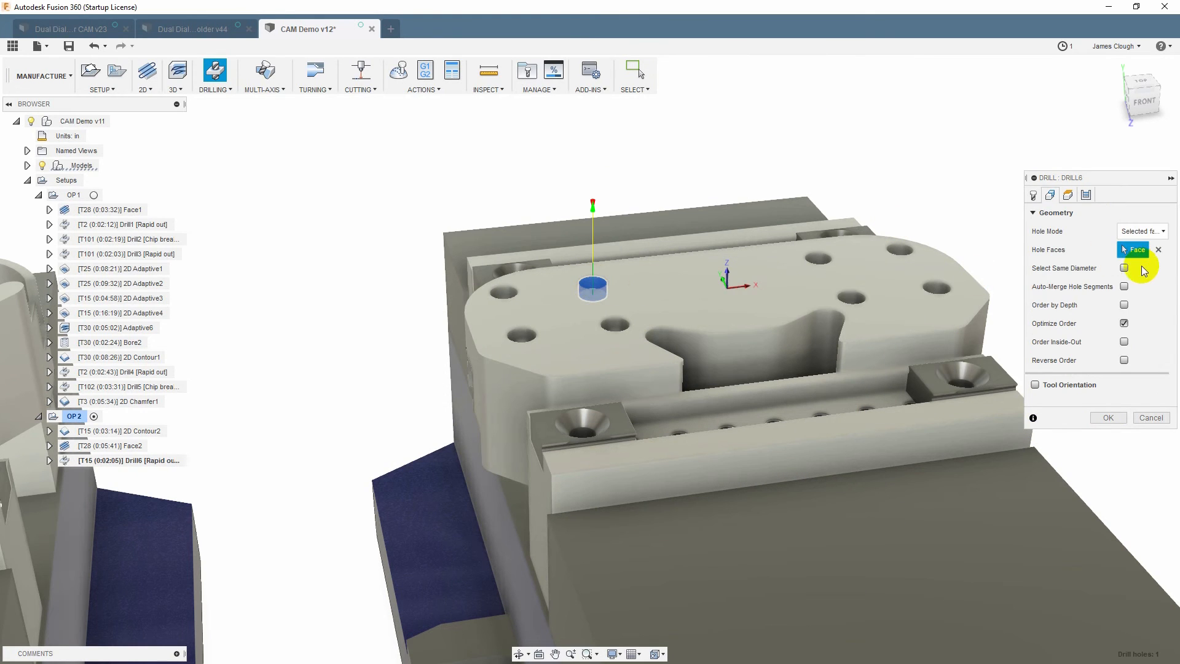
{"action": "left_click", "coordinate": [1124, 268]}
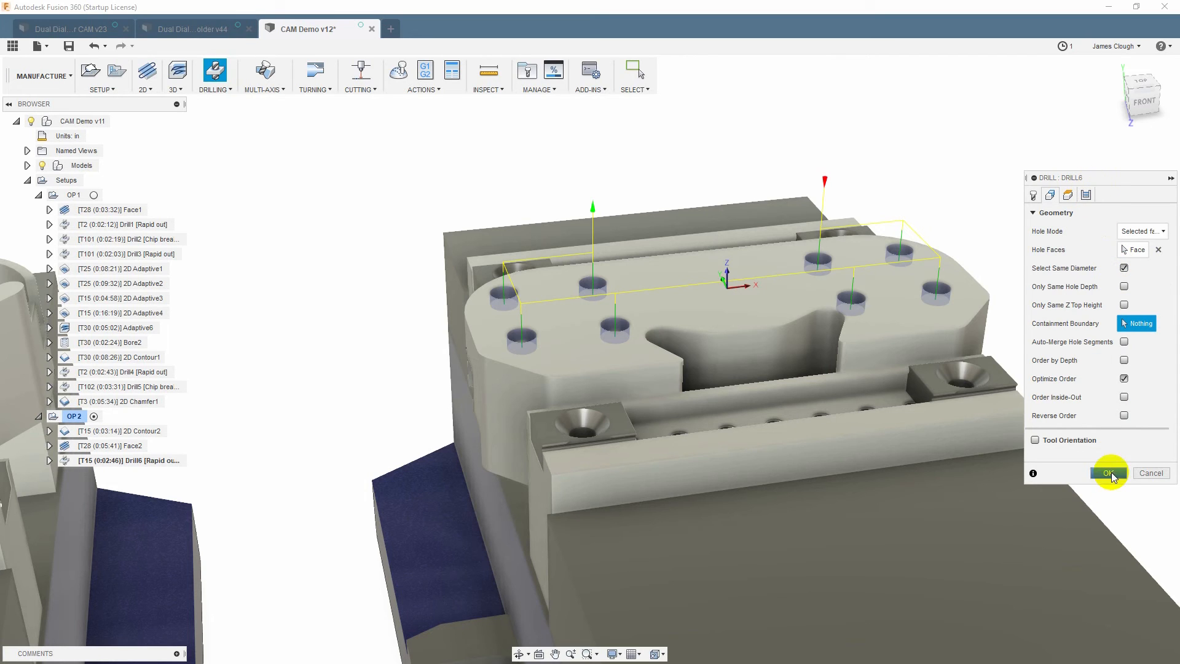
{"action": "left_click", "coordinate": [1108, 473]}
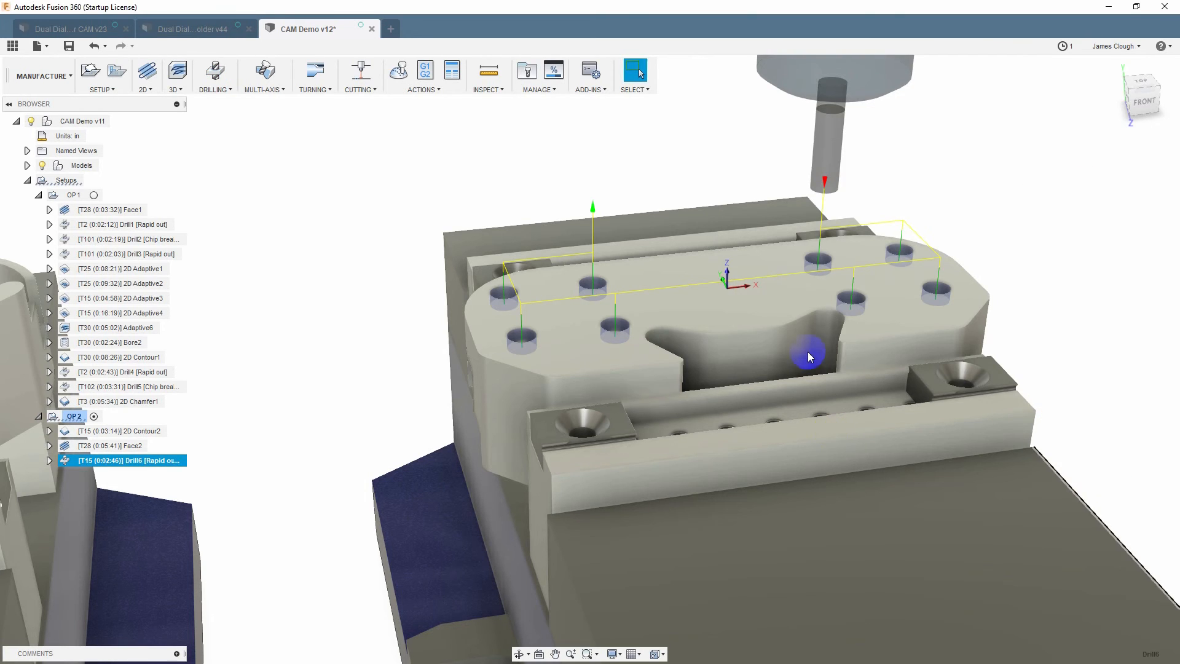
- Add a 2D Chamfer operation to OP2 and select the top face's outer profile and the edges of all eight holes
{"action": "mouse_move", "coordinate": [691, 309]}
{"action": "middle_mouse_down", "text": "shift"}
{"action": "mouse_move", "coordinate": [692, 339]}
{"action": "mouse_move", "coordinate": [713, 307]}
{"action": "middle_mouse_up", "text": "shift"}
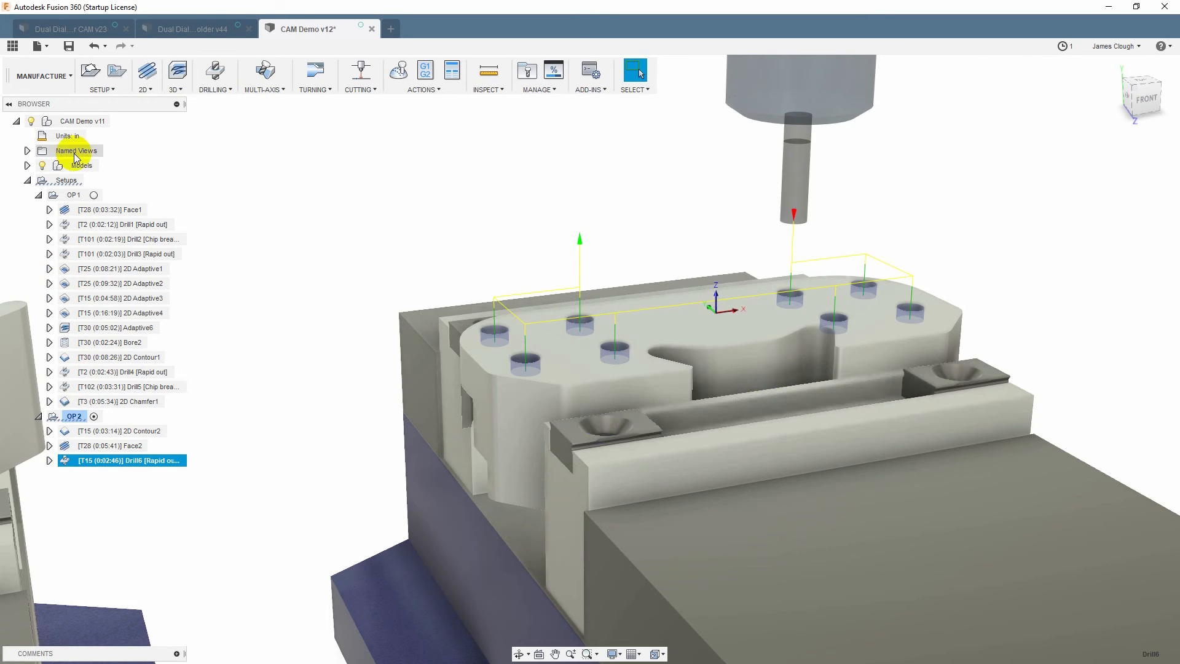
{"action": "left_click", "coordinate": [145, 90]}
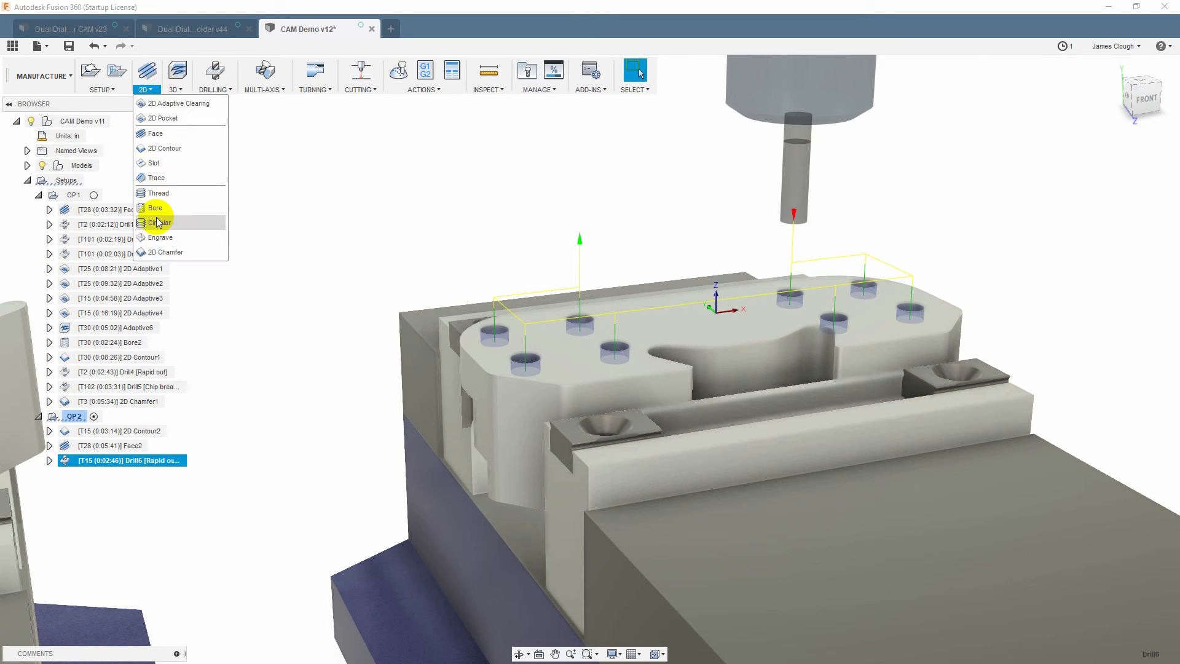
{"action": "left_click", "coordinate": [165, 254]}
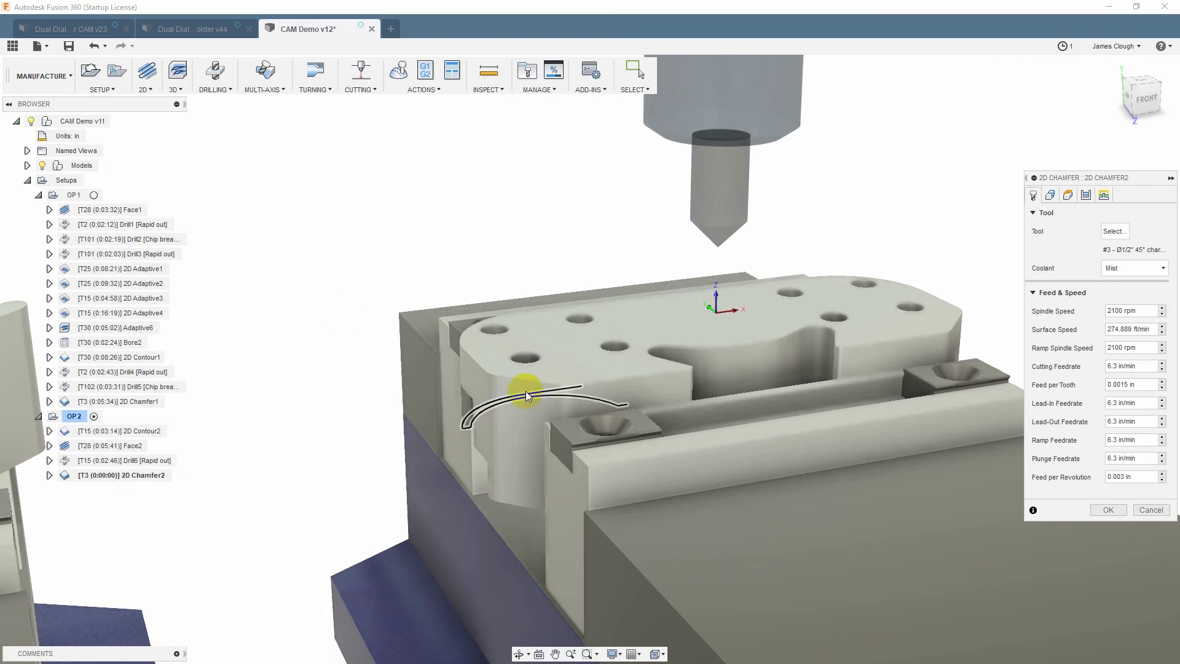
{"action": "left_click", "coordinate": [522, 380]}
{"action": "left_click", "coordinate": [528, 363]}
{"action": "left_click", "coordinate": [498, 333]}
{"action": "left_click", "coordinate": [580, 320]}
{"action": "left_click", "coordinate": [615, 346]}
{"action": "left_click", "coordinate": [790, 294]}
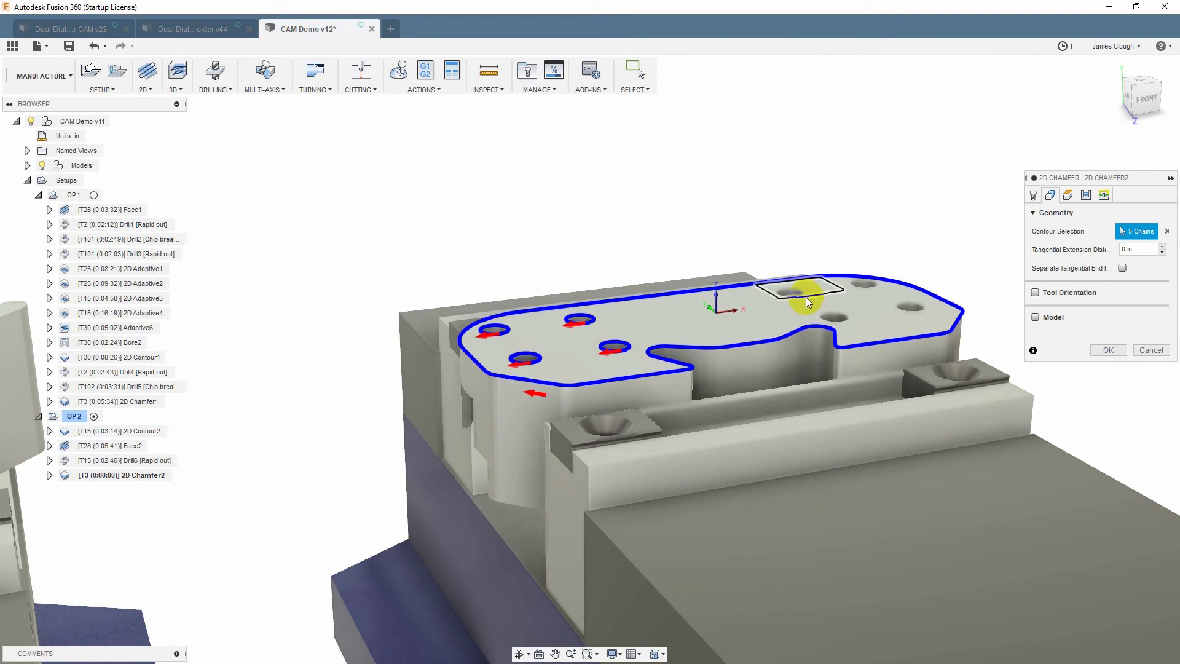
{"action": "left_click", "coordinate": [834, 318]}
{"action": "left_click", "coordinate": [912, 308]}
{"action": "left_click", "coordinate": [873, 290]}
- Adjust the chamfer width of the OP2 2D chamfer and generate its toolpath
{"action": "left_click", "coordinate": [1085, 195]}
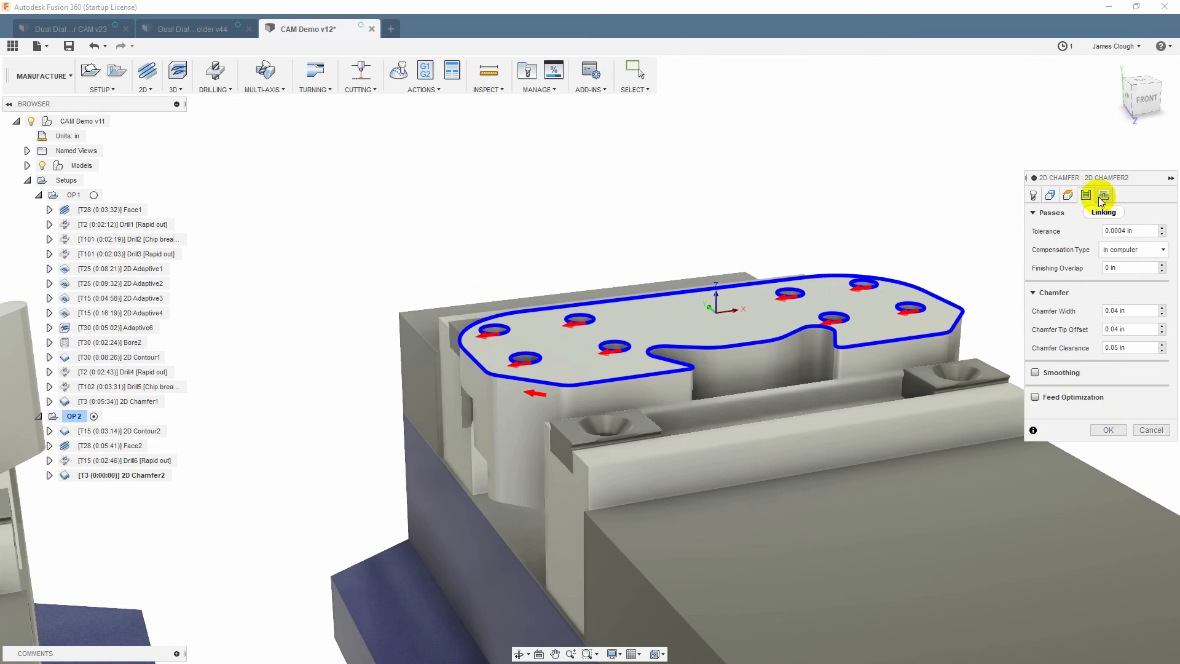
{"action": "left_click", "coordinate": [1114, 310]}
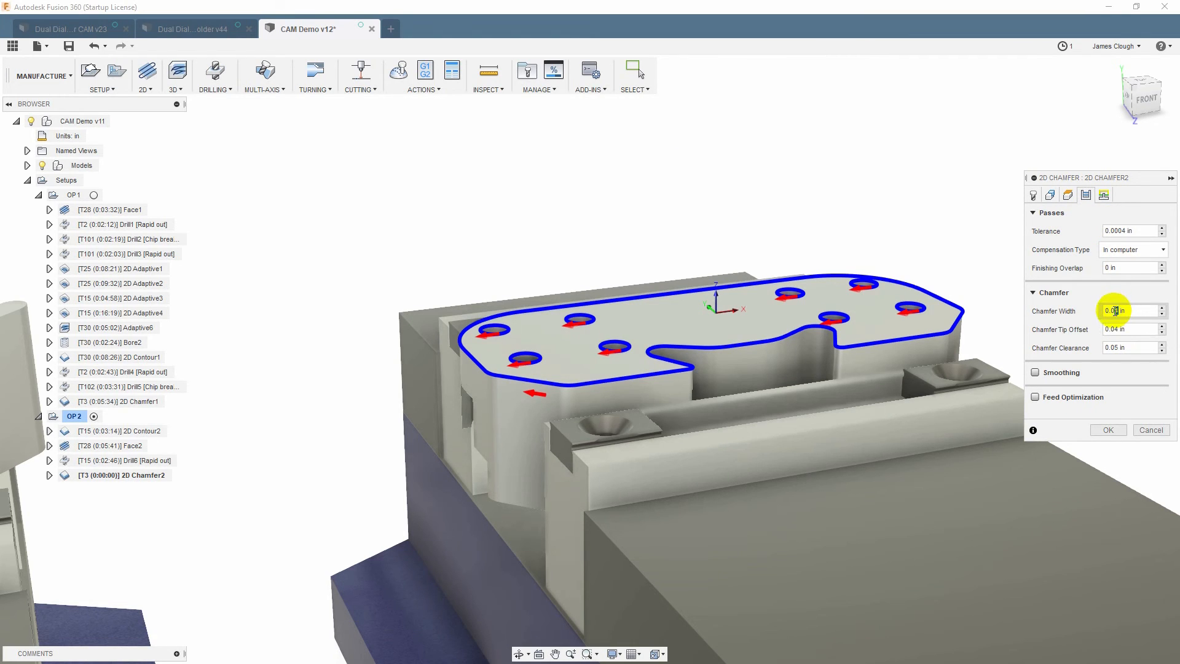
{"action": "left_click", "coordinate": [1110, 429]}
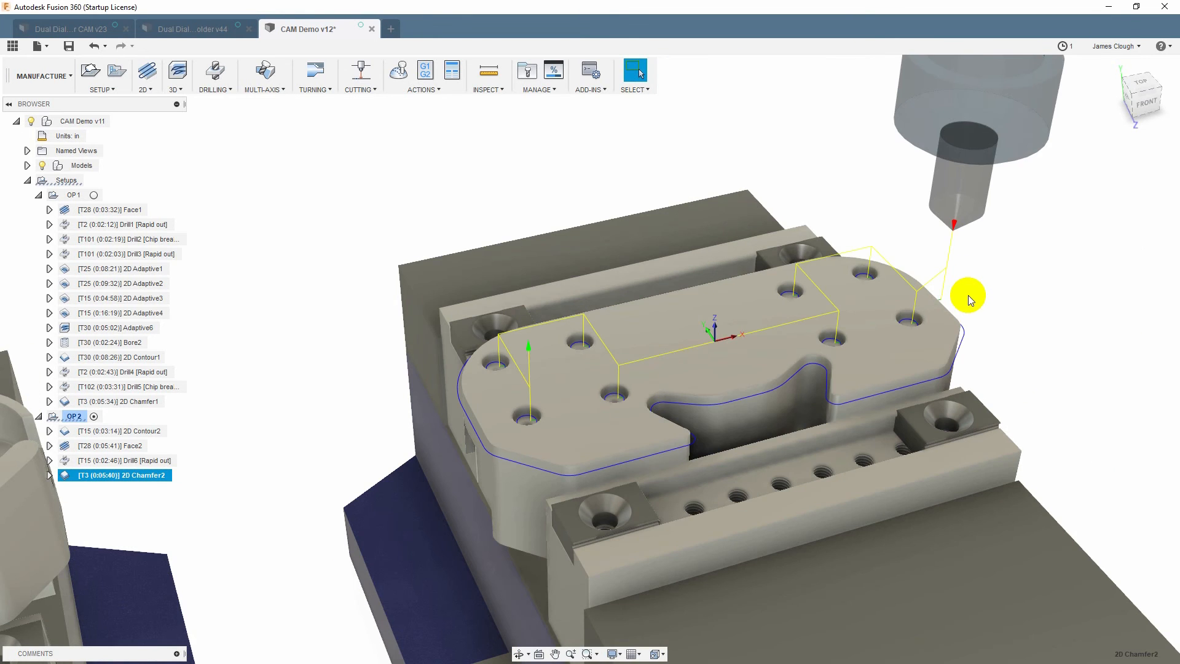
{"action": "scroll", "coordinate": [665, 403], "scroll_direction": "down", "scroll_amount": 2}
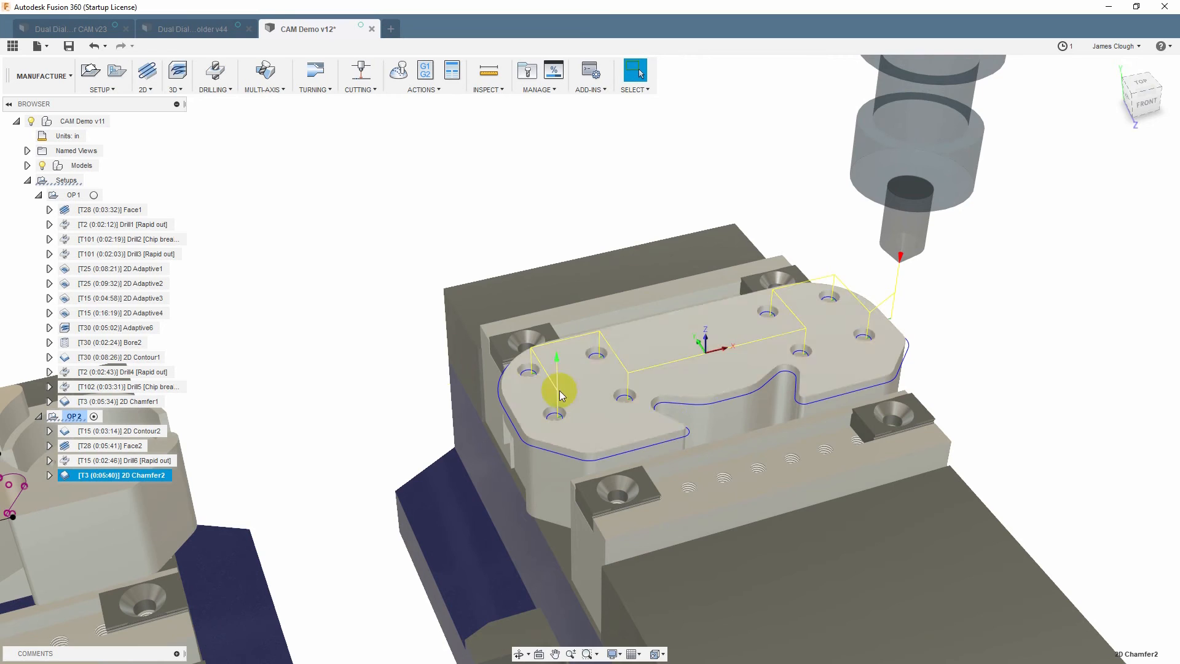
- Compare the stock and part orientation of the OP2 and OP1 setups in their two vises
{"action": "left_click", "coordinate": [74, 417]}
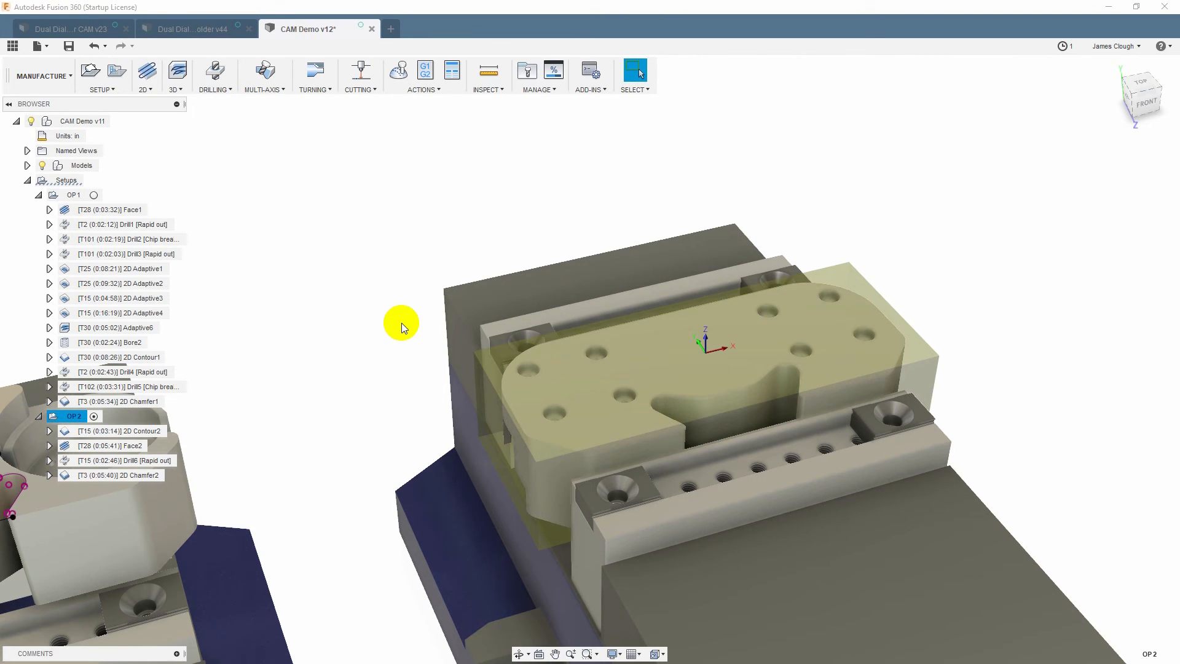
{"action": "left_click", "coordinate": [56, 194]}
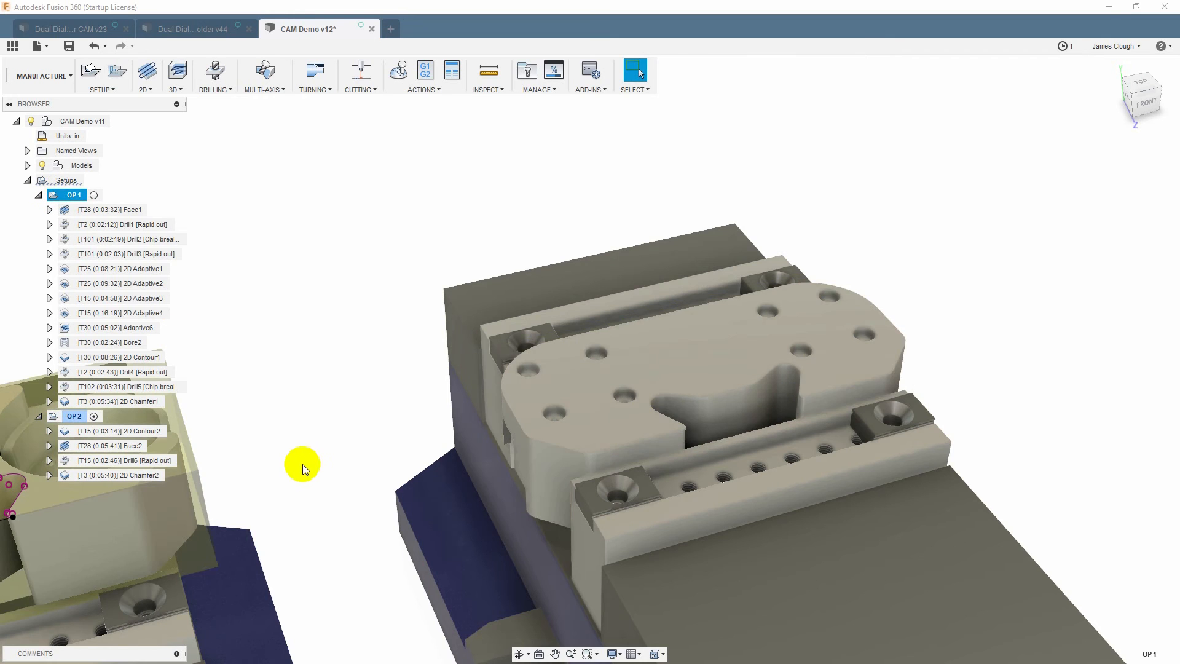
{"action": "scroll", "coordinate": [302, 465], "scroll_direction": "down", "scroll_amount": 3}
{"action": "middle_click_drag", "start_coordinate": [277, 461], "coordinate": [658, 393]}
{"action": "scroll", "coordinate": [305, 400], "scroll_direction": "down", "scroll_amount": 2}
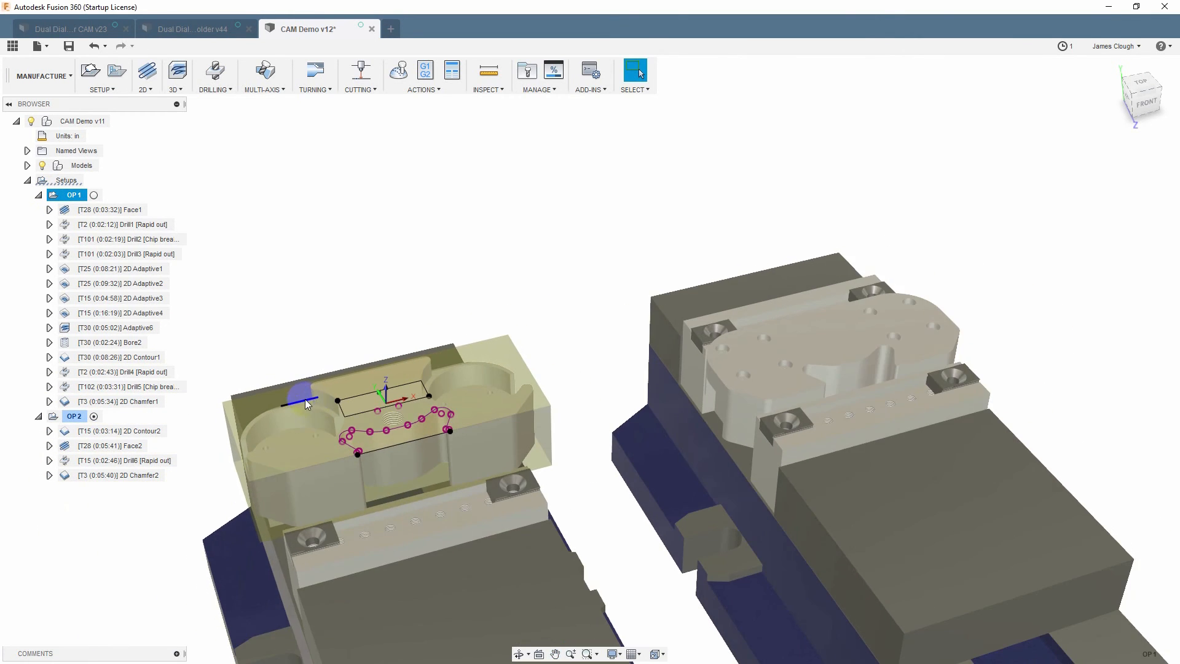
{"action": "scroll", "coordinate": [311, 403], "scroll_direction": "up", "scroll_amount": 5}
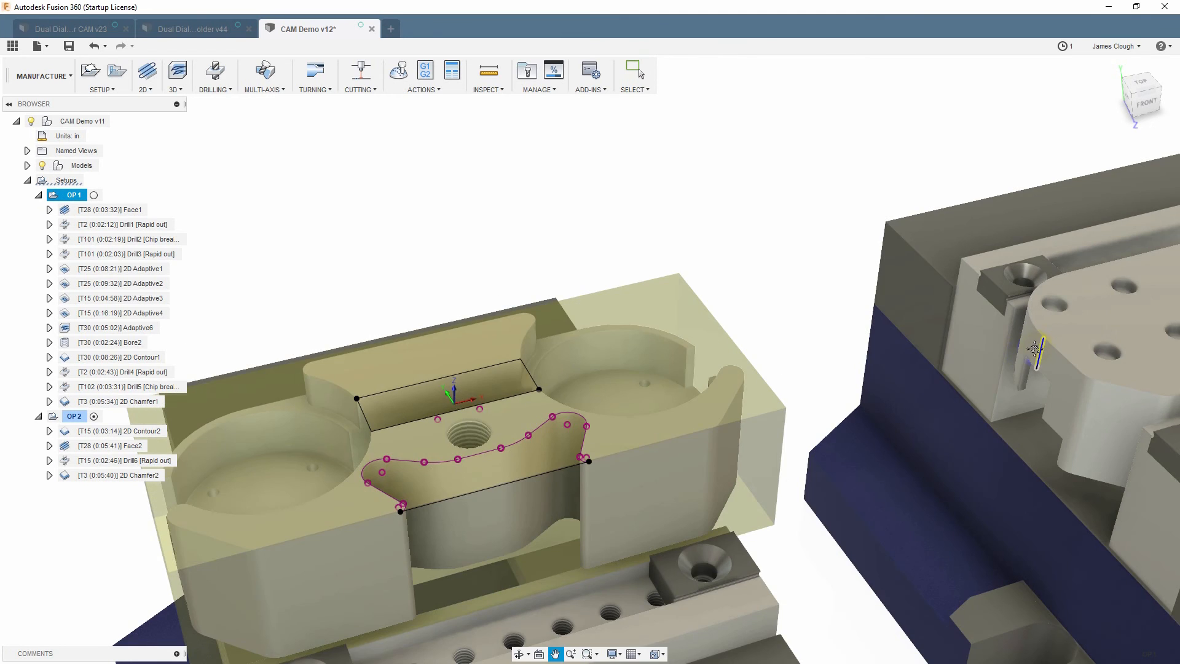
{"action": "middle_click_drag", "start_coordinate": [961, 369], "coordinate": [412, 368]}
- Review the OP2 setup's stock together with its 2D contour and face toolpaths on the flipped part
{"action": "left_click", "coordinate": [95, 418]}
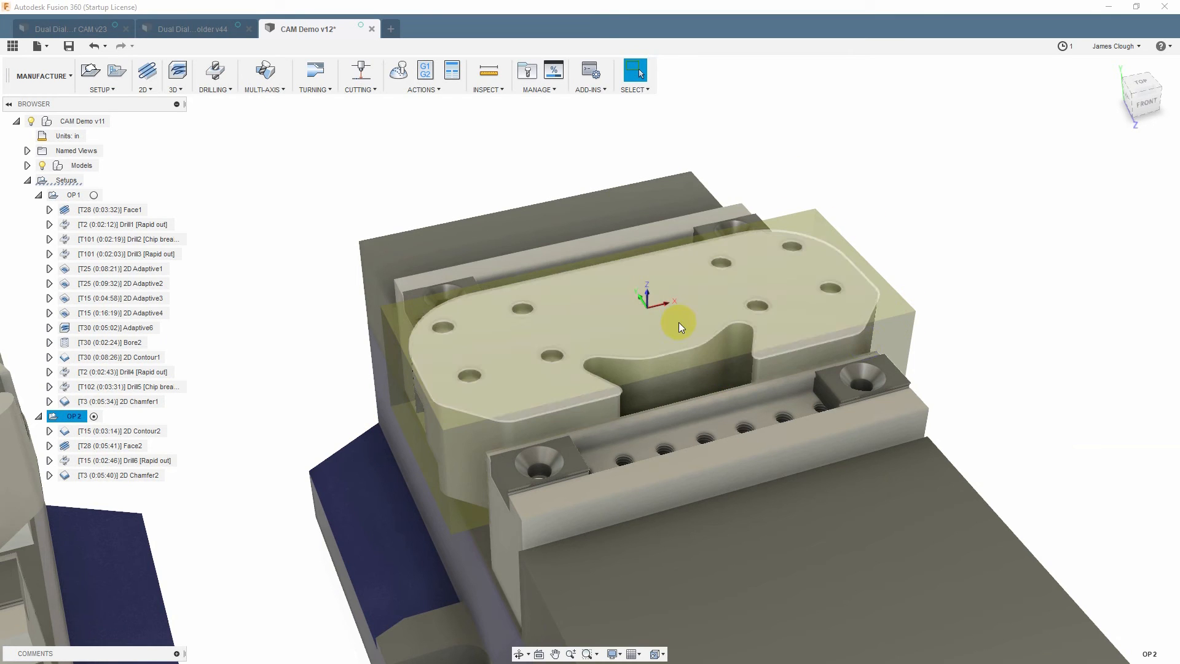
{"action": "left_click", "coordinate": [67, 432]}
{"action": "left_click", "coordinate": [65, 447]}
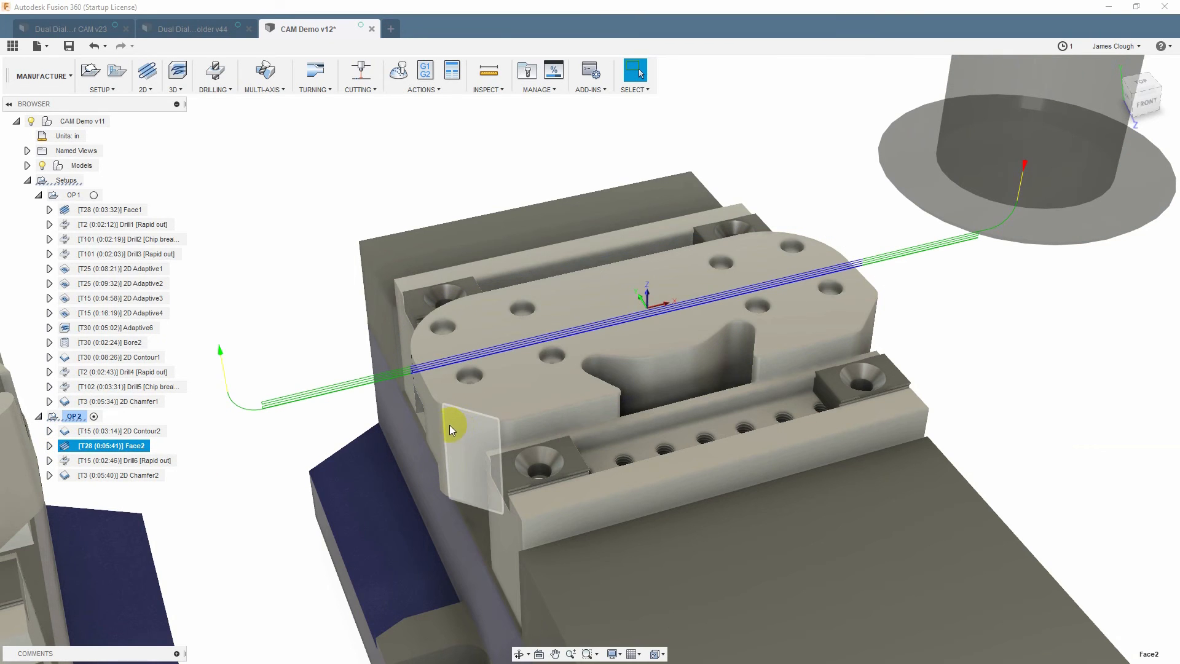
{"action": "left_click", "coordinate": [55, 417]}
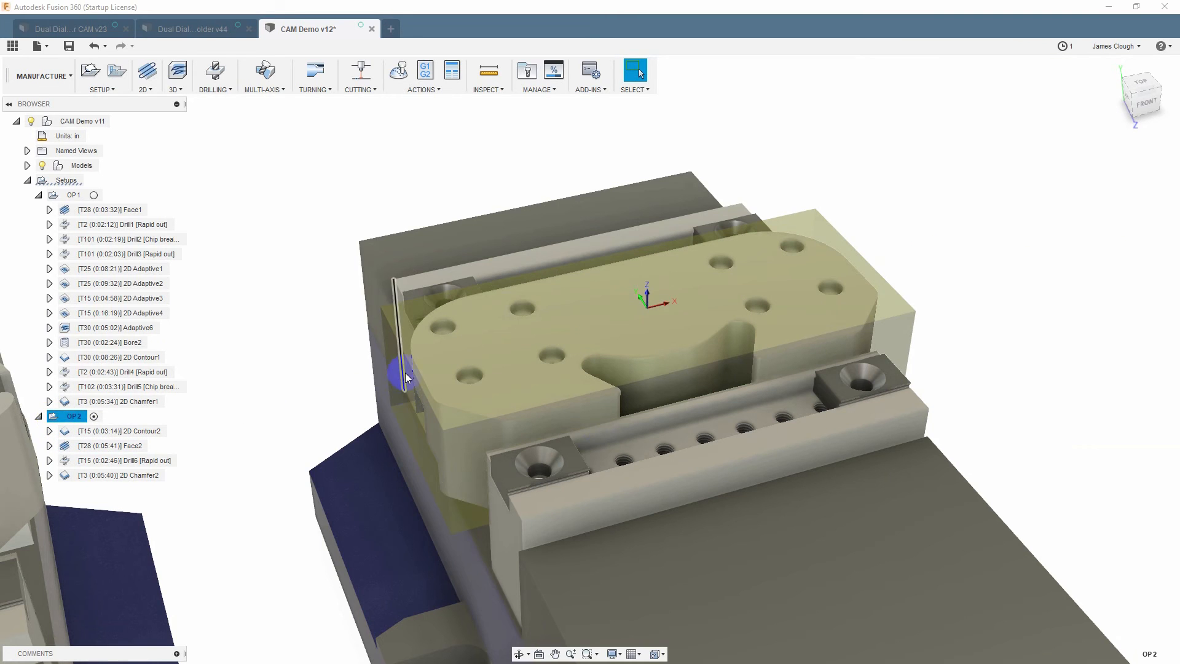
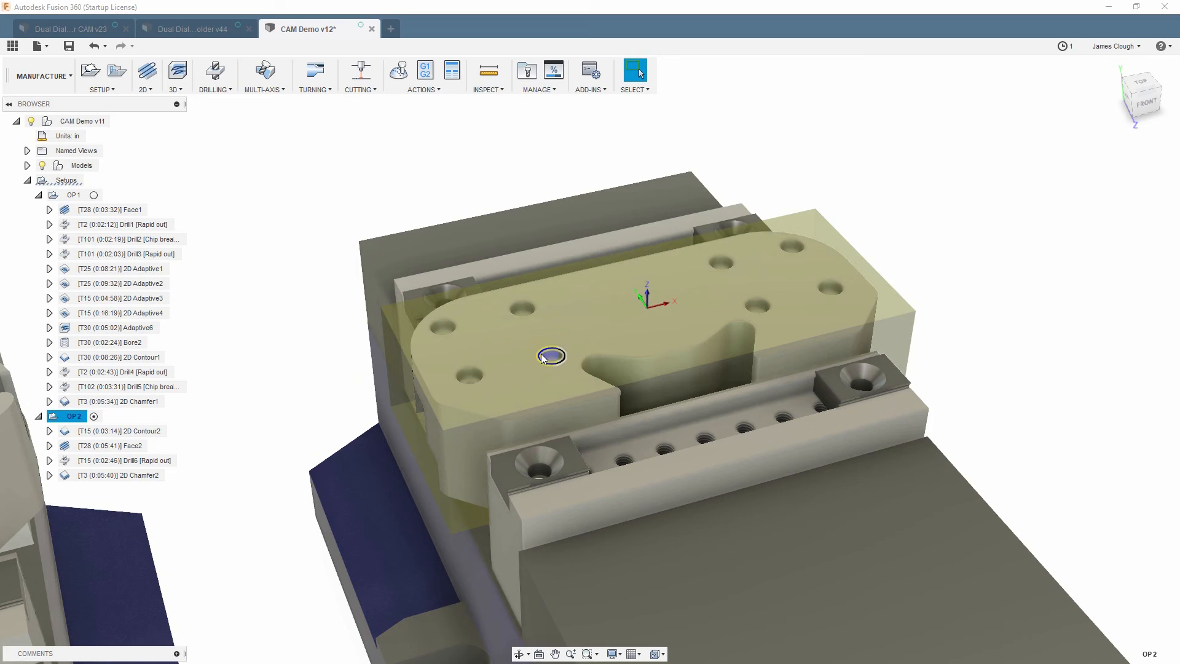
{"action": "left_click", "coordinate": [72, 433]}
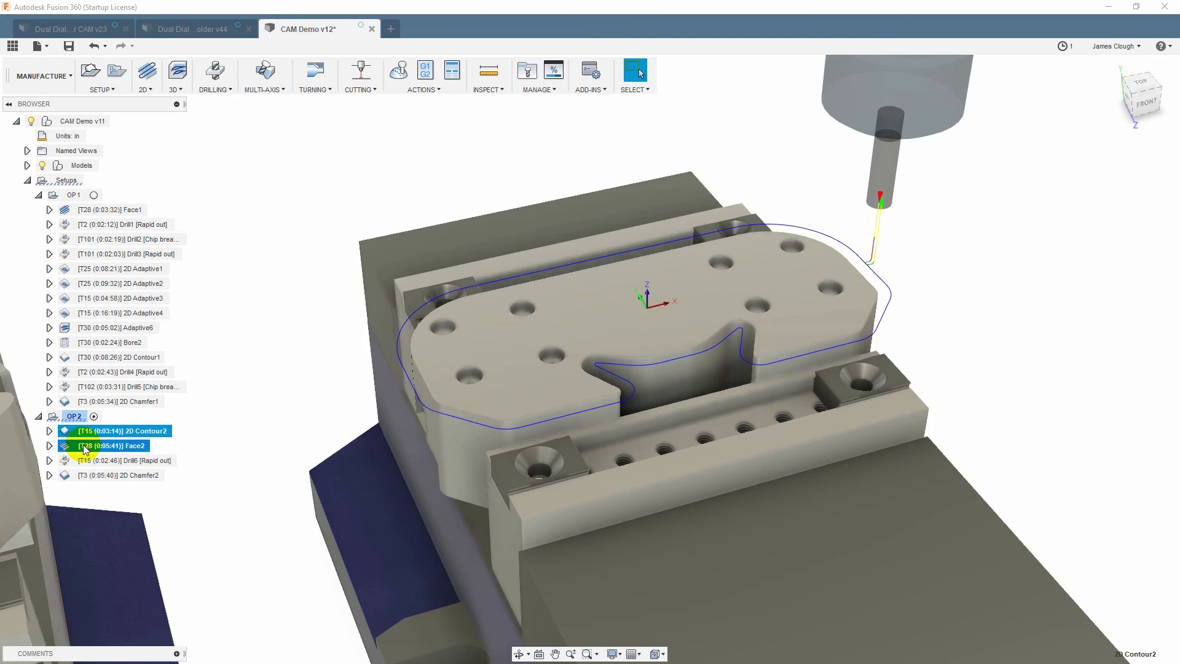
- Post process OP2's 2D contour and face operations together into the NC program 1001.tap
{"action": "left_click", "coordinate": [85, 448], "text": "ctrl"}
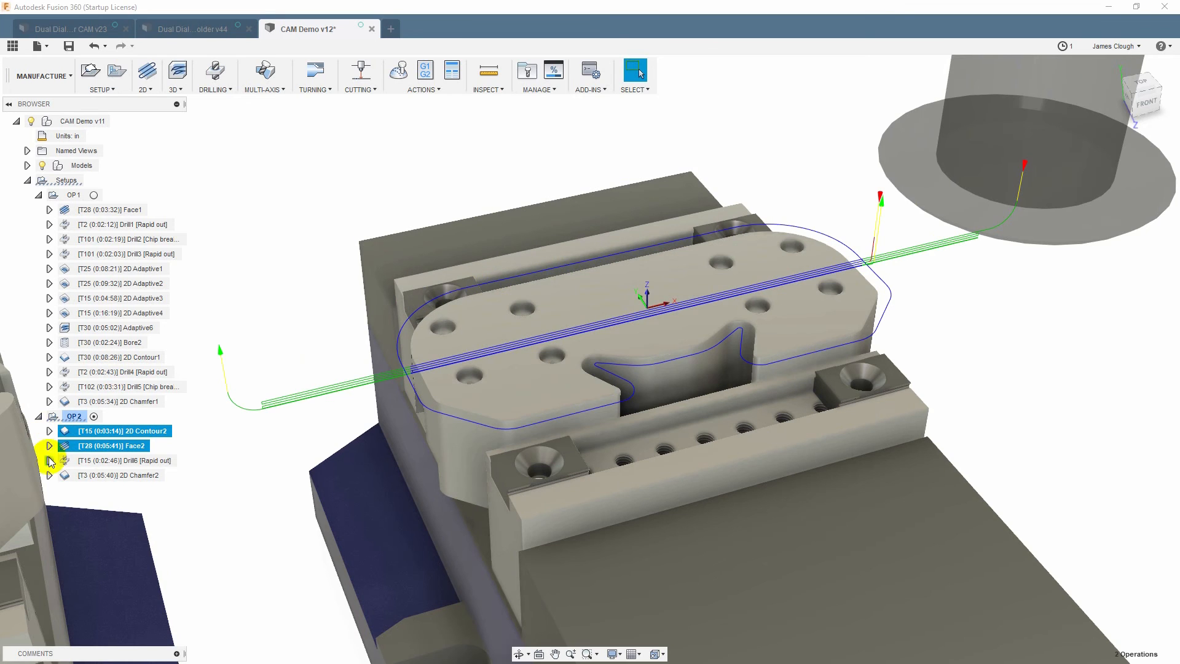
{"action": "left_click", "coordinate": [54, 416]}
{"action": "left_click", "coordinate": [69, 431]}
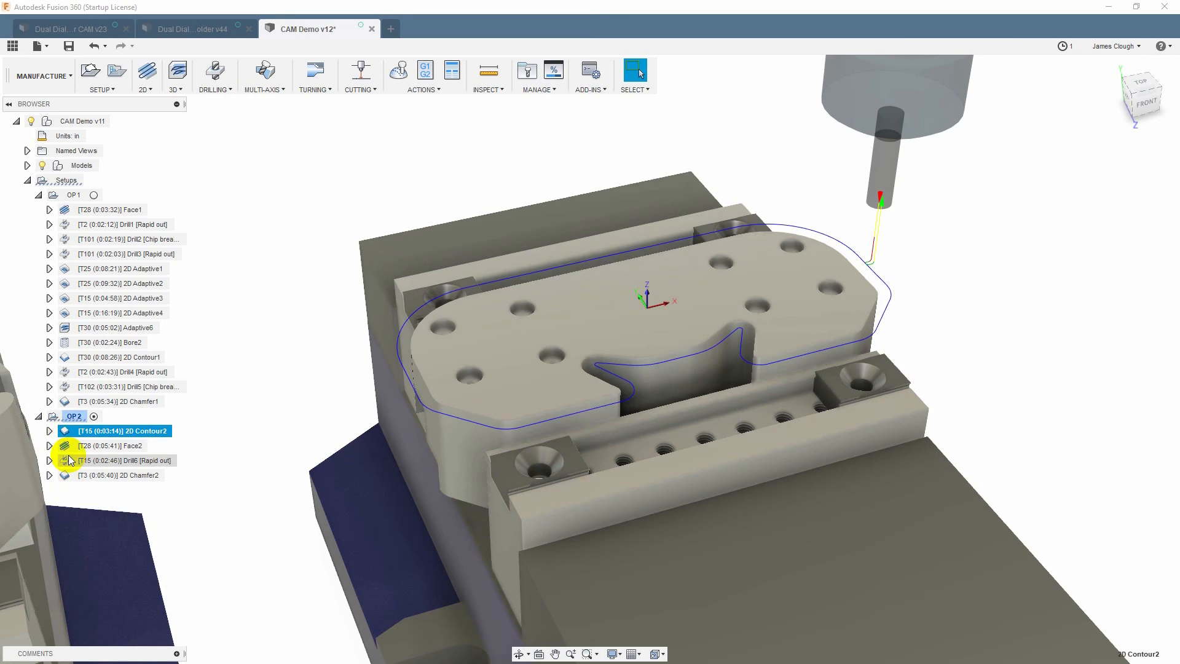
{"action": "left_click", "coordinate": [69, 446], "text": "ctrl"}
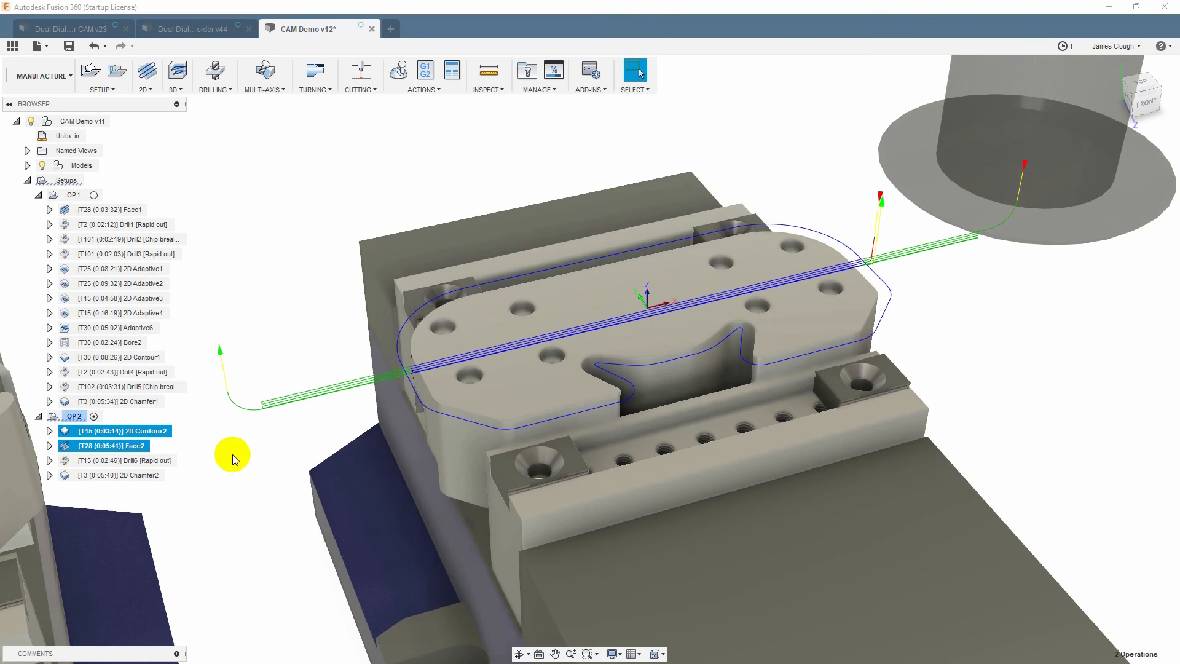
{"action": "left_click", "coordinate": [426, 73]}
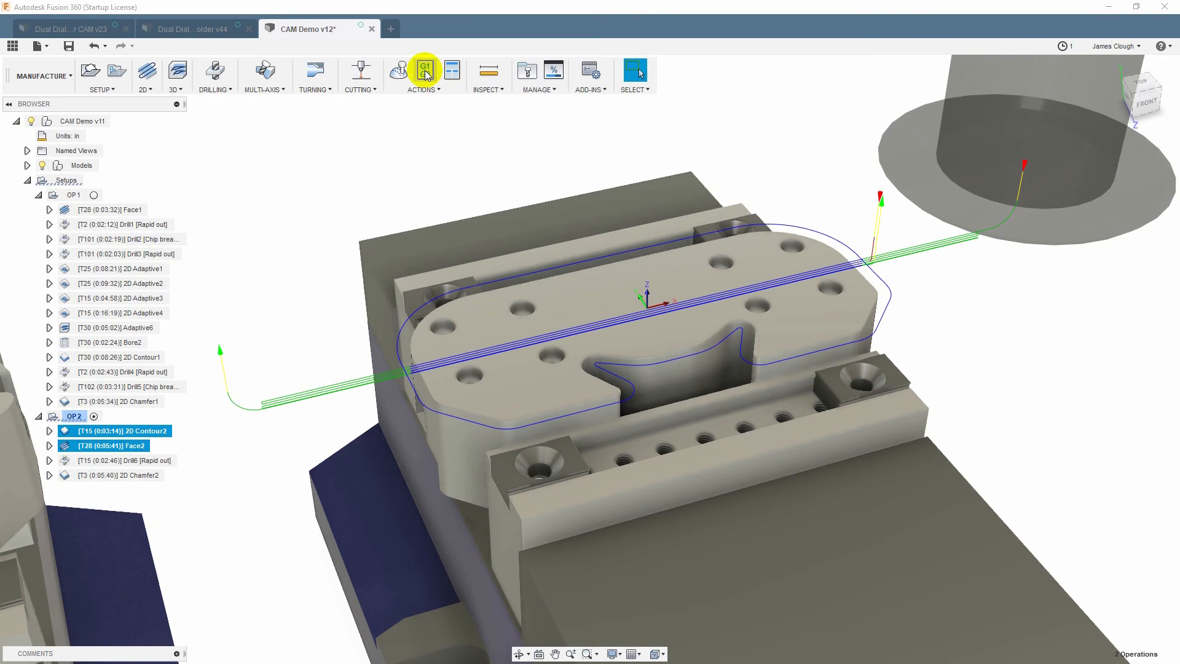
{"action": "left_click", "coordinate": [725, 590]}
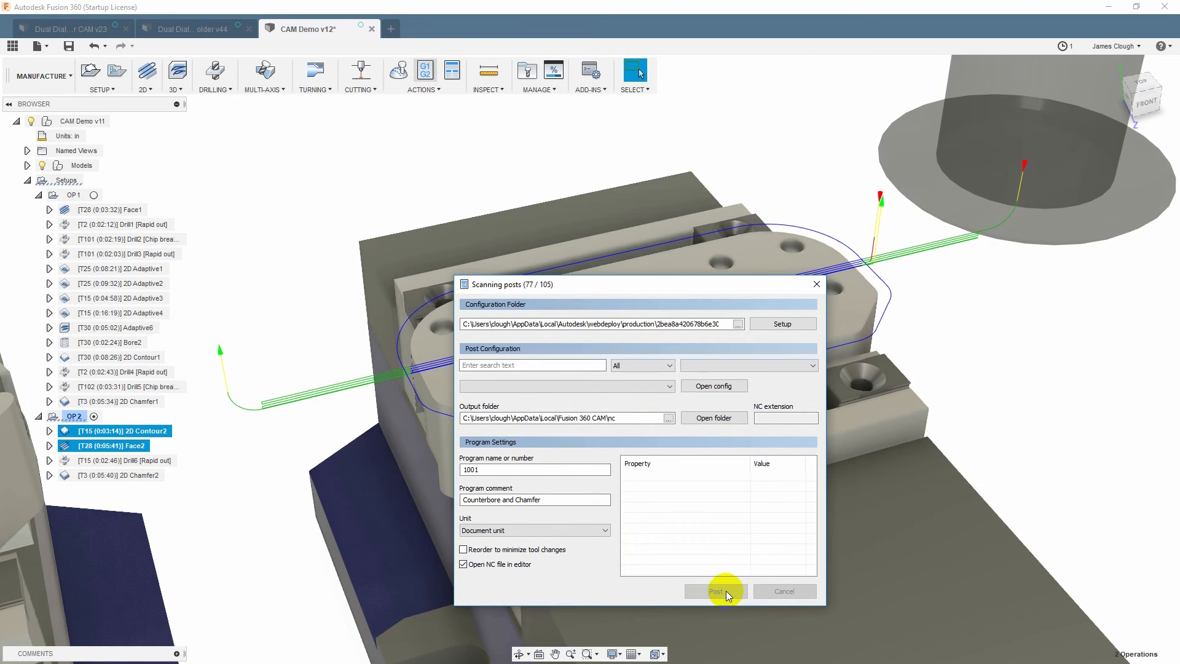
{"action": "left_click", "coordinate": [725, 591]}
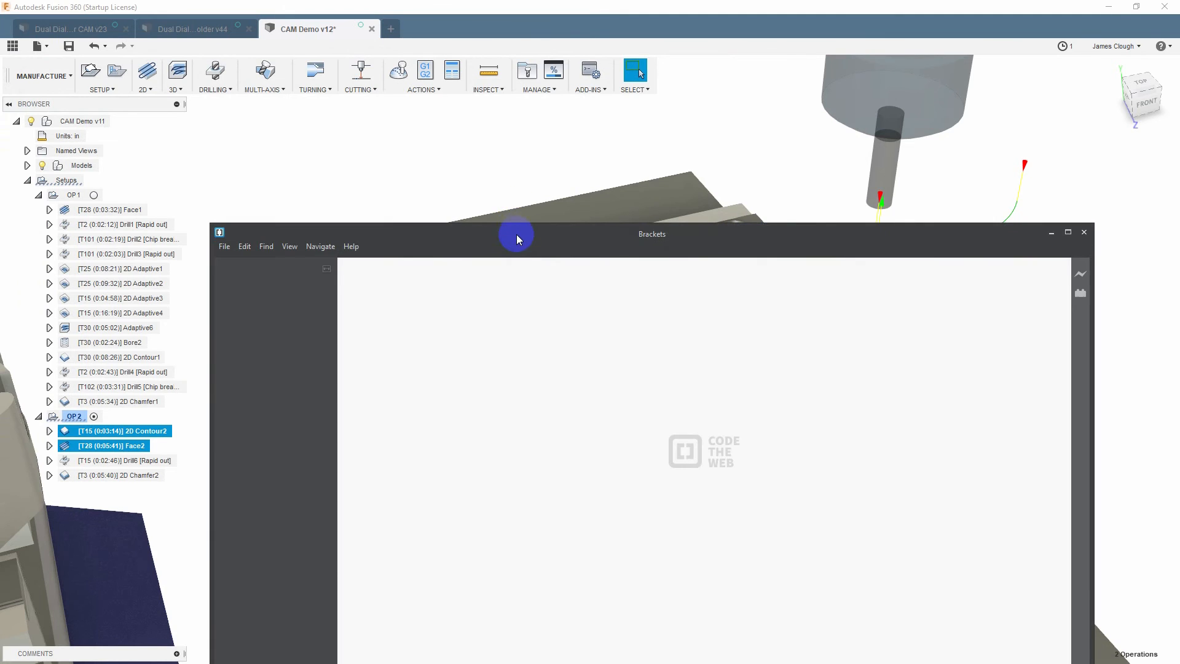
- Review the contour and FACE2 sections of the posted 1001.tap code in Brackets, then close the editor
{"action": "left_click_drag", "start_coordinate": [516, 234], "coordinate": [512, 145]}
{"action": "left_click_drag", "start_coordinate": [372, 264], "coordinate": [413, 265]}
{"action": "scroll", "coordinate": [428, 381], "scroll_direction": "down", "scroll_amount": 10}
{"action": "scroll", "coordinate": [429, 381], "scroll_direction": "up", "scroll_amount": 9}
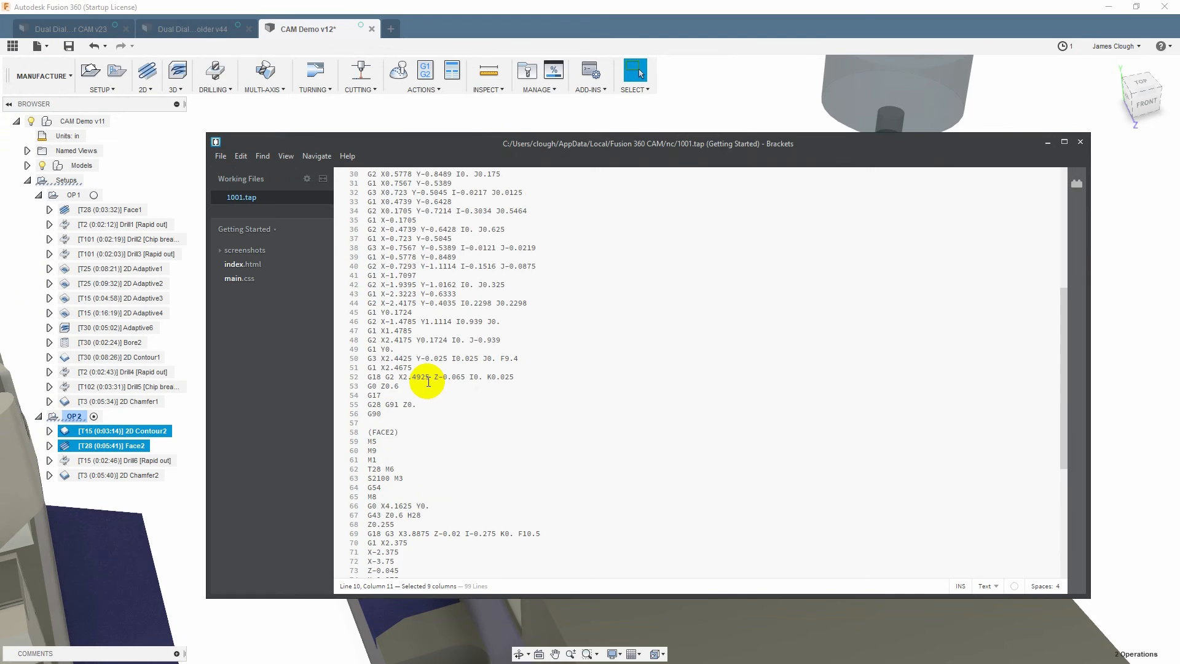
{"action": "left_click_drag", "start_coordinate": [371, 432], "coordinate": [389, 432]}
{"action": "left_click_drag", "start_coordinate": [1070, 353], "coordinate": [1068, 437]}
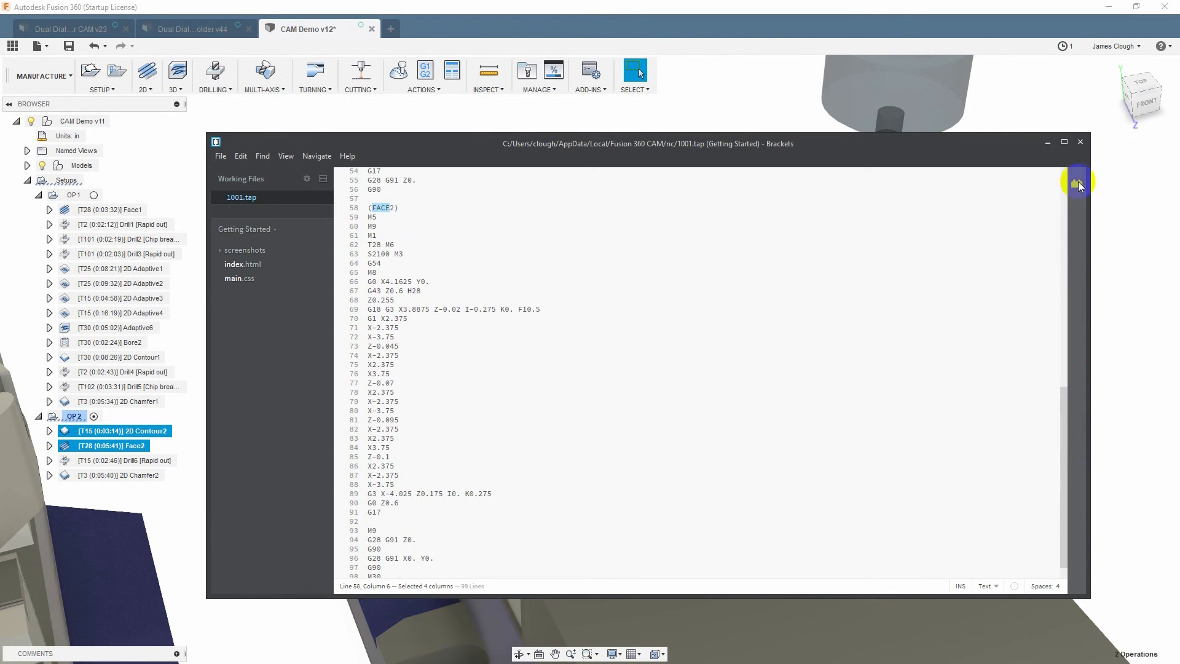
{"action": "left_click", "coordinate": [1082, 142]}
- Post process OP2's Drill6 and 2D Chamfer2 operations together into a separate NC file named 1001b.tap
{"action": "left_click", "coordinate": [98, 460]}
{"action": "left_click", "coordinate": [100, 476], "text": "ctrl"}
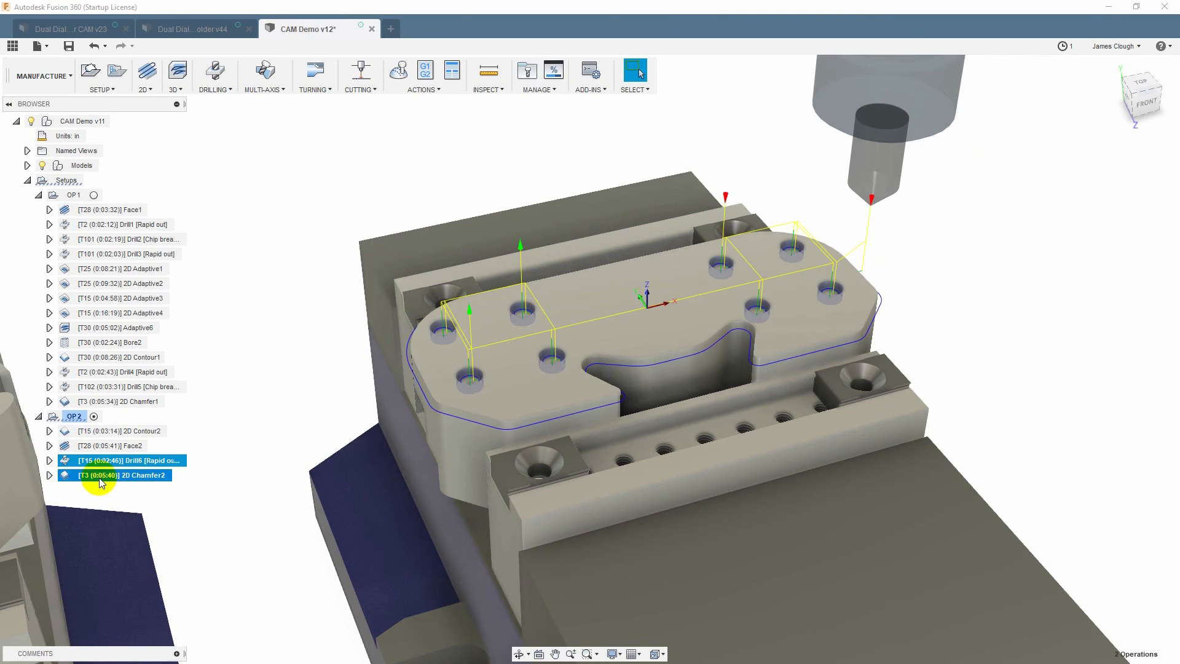
{"action": "left_click", "coordinate": [425, 71]}
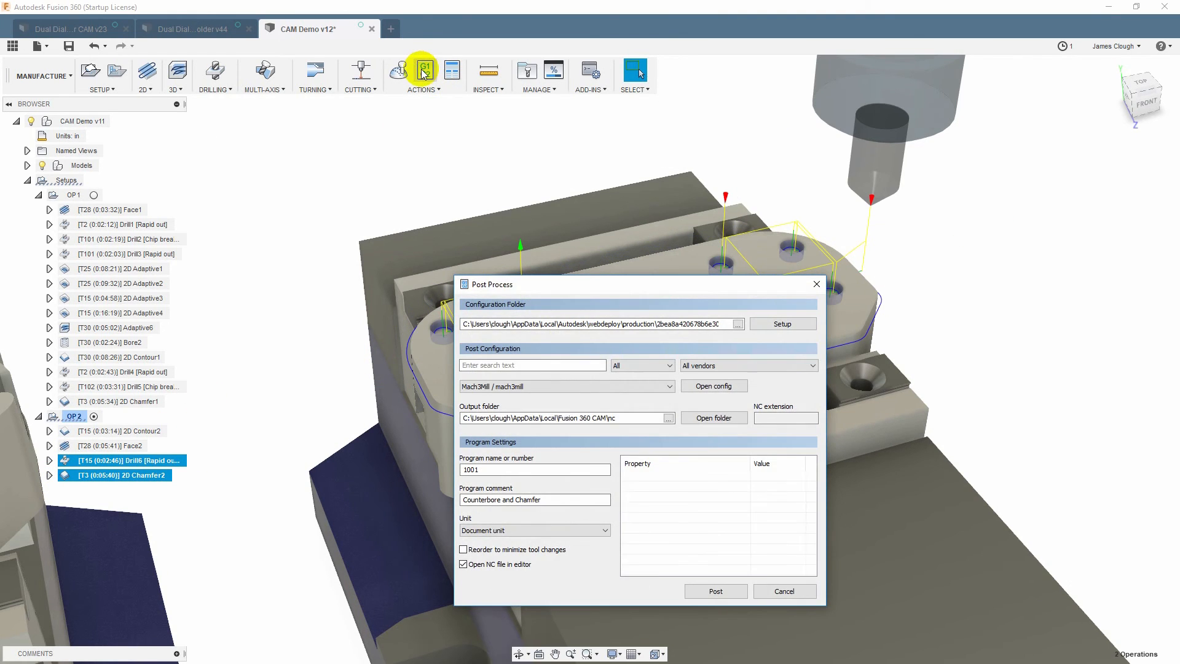
{"action": "left_click", "coordinate": [725, 593]}
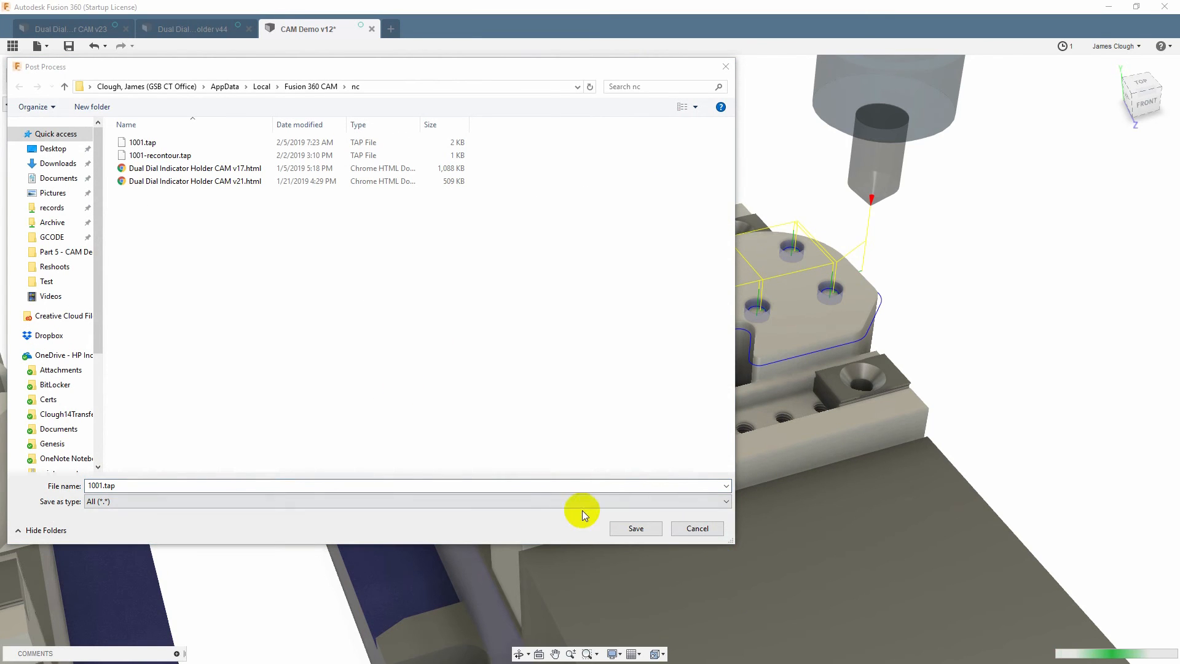
{"action": "left_click", "coordinate": [104, 488]}
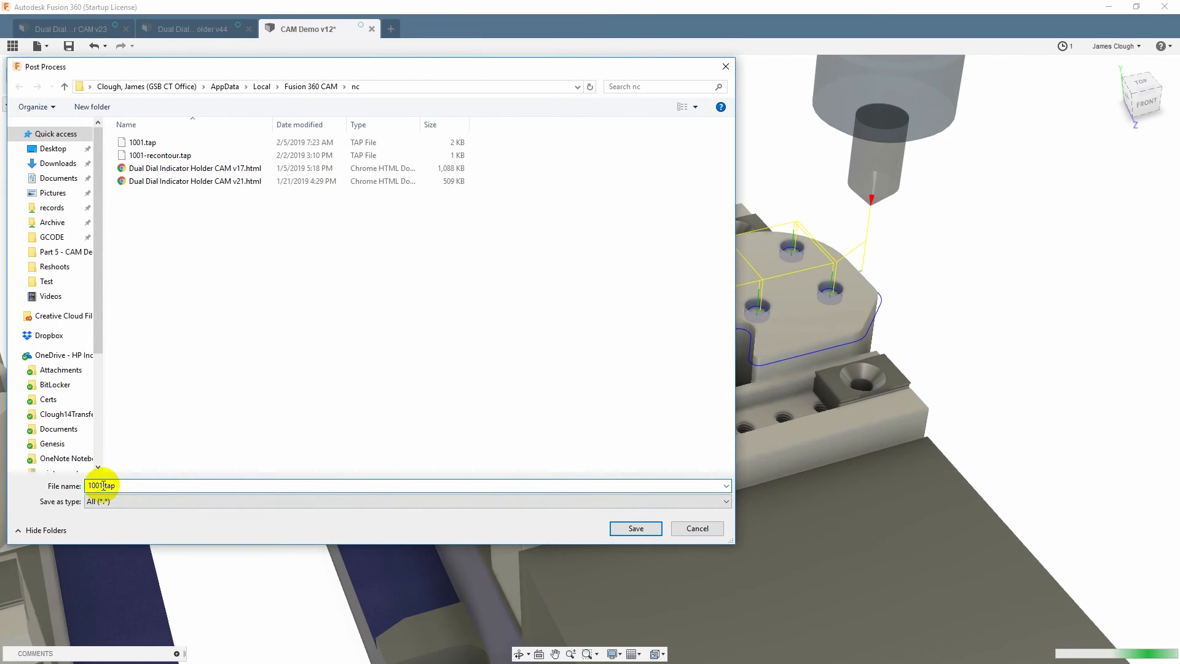
{"action": "type", "text": "b"}
{"action": "left_click", "coordinate": [643, 526]}
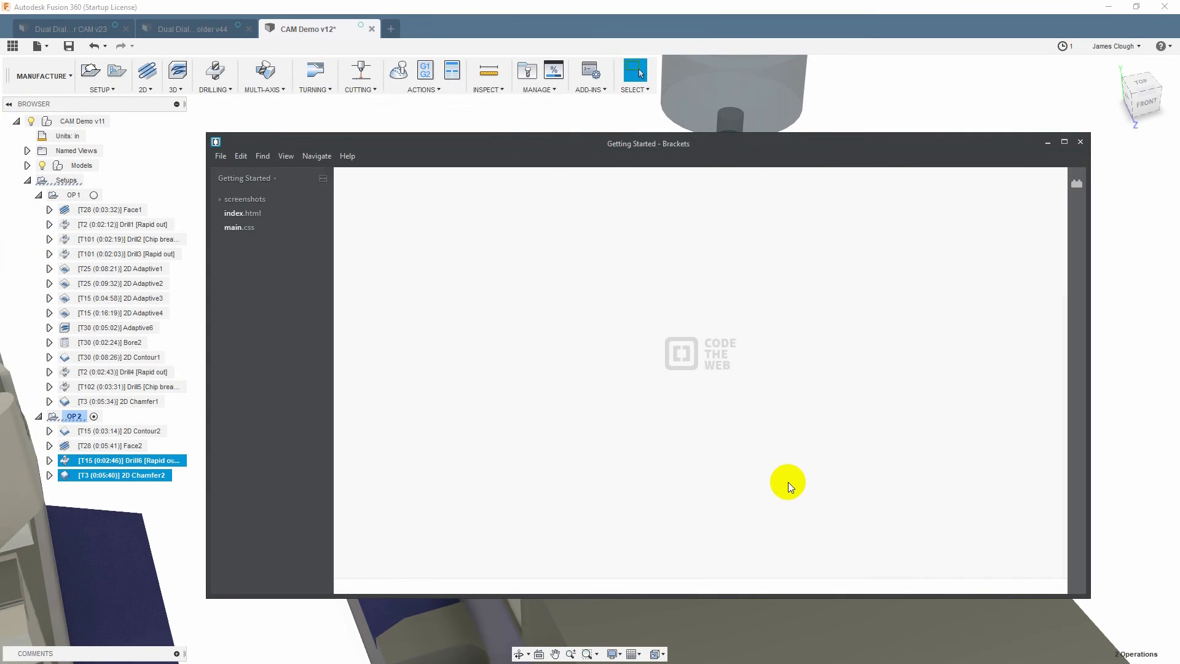
- Check the DRILL6 and 2D CHAMFER2 sections of the posted 1001b.tap code and close the editor
{"action": "left_click_drag", "start_coordinate": [372, 265], "coordinate": [403, 264]}
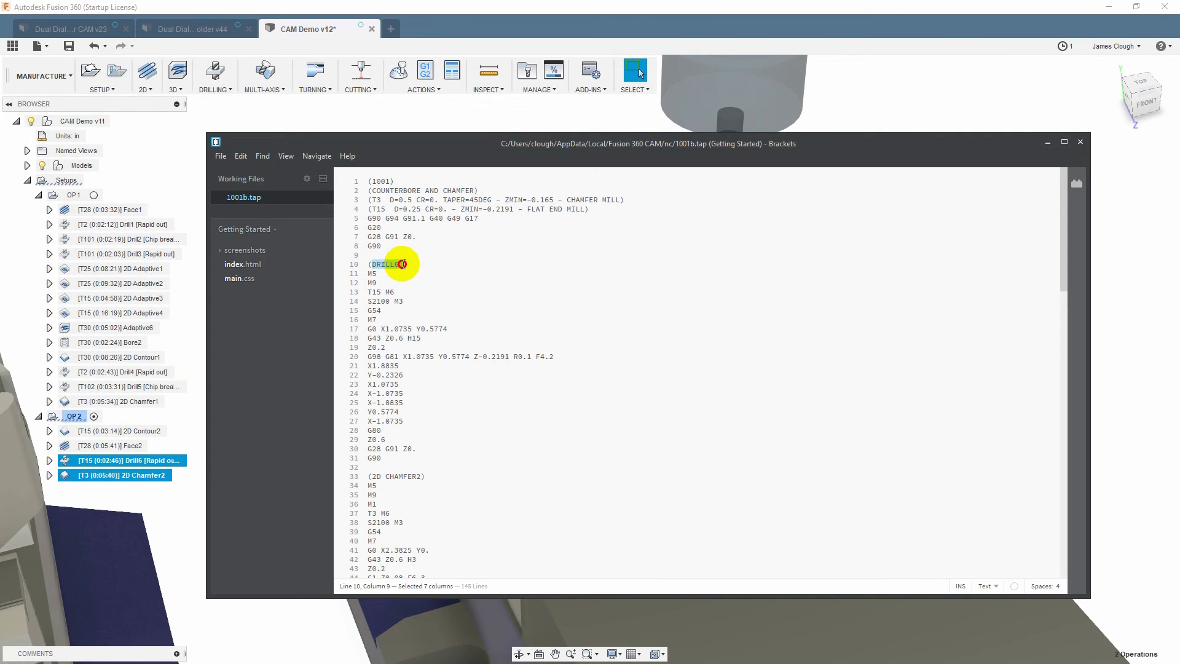
{"action": "left_click_drag", "start_coordinate": [373, 478], "coordinate": [448, 477]}
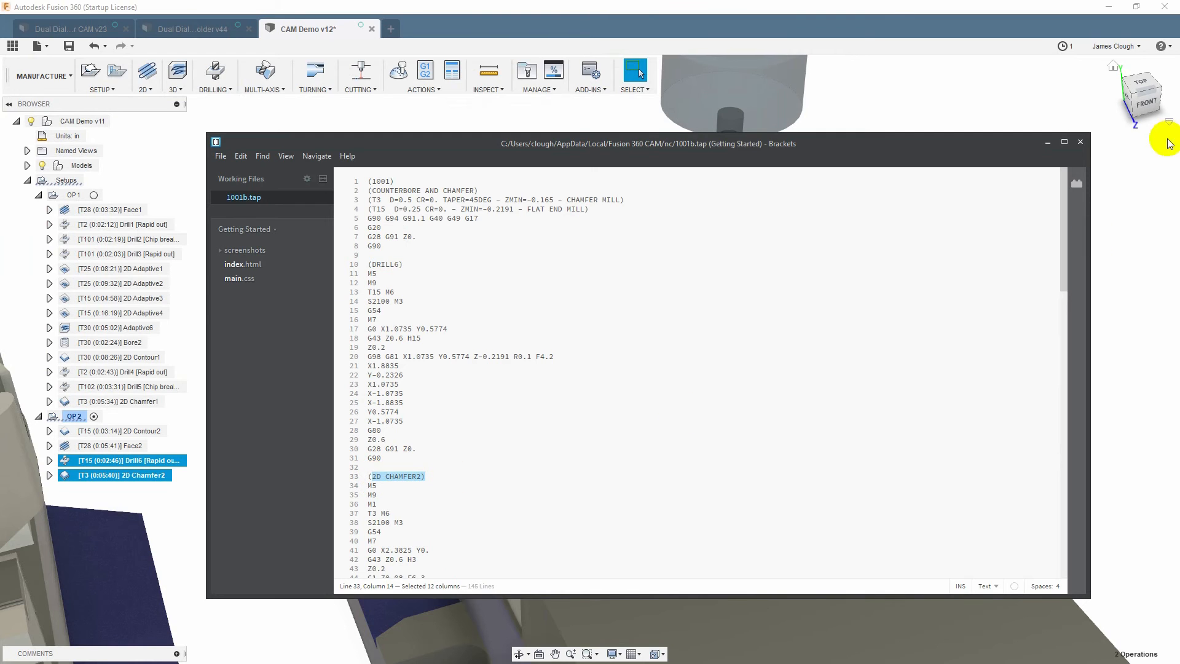
{"action": "left_click", "coordinate": [1080, 142]}
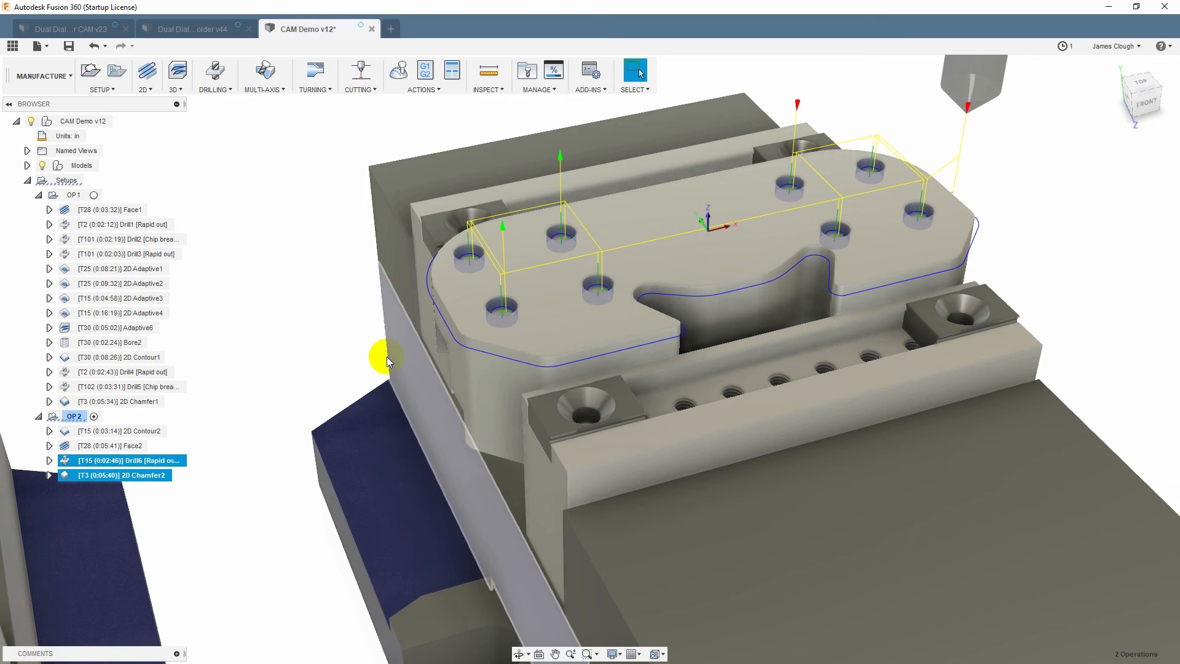
- Examine the OP1 part in its vise and how the 2D Contour1 toolpath follows its front cutout
{"action": "middle_click_drag", "start_coordinate": [231, 456], "coordinate": [857, 417]}
{"action": "scroll", "coordinate": [974, 259], "scroll_direction": "down", "scroll_amount": 1}
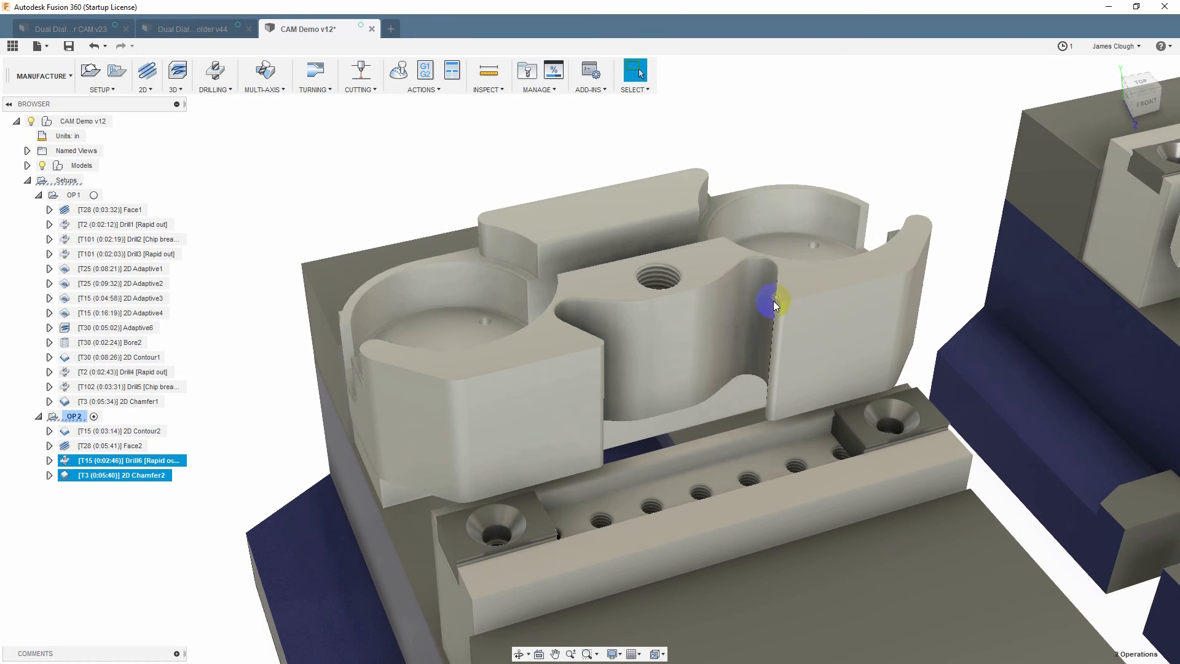
{"action": "middle_click_drag", "start_coordinate": [810, 274], "coordinate": [702, 330], "text": "shift"}
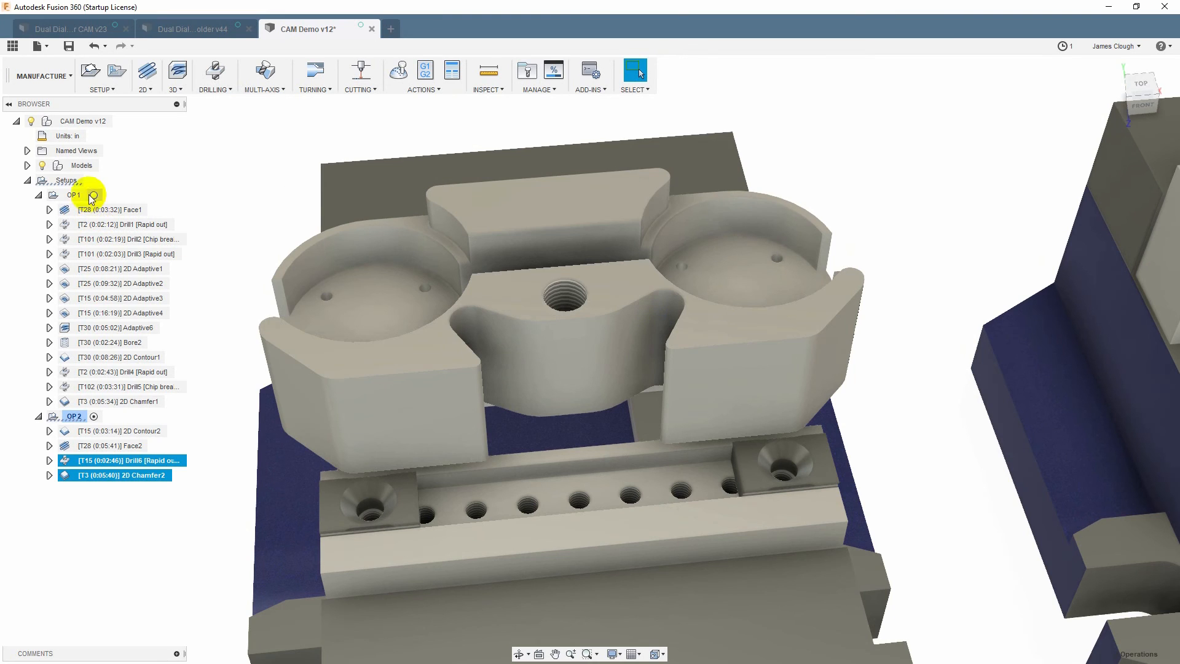
{"action": "left_click", "coordinate": [113, 359]}
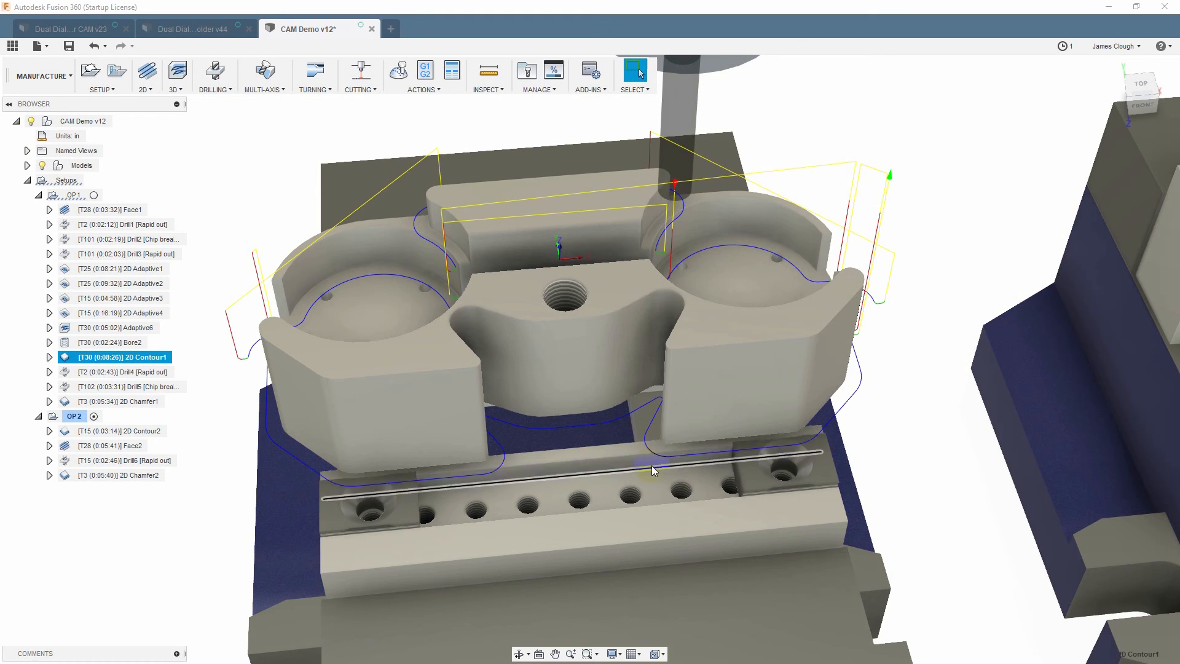
{"action": "left_click", "coordinate": [471, 346]}
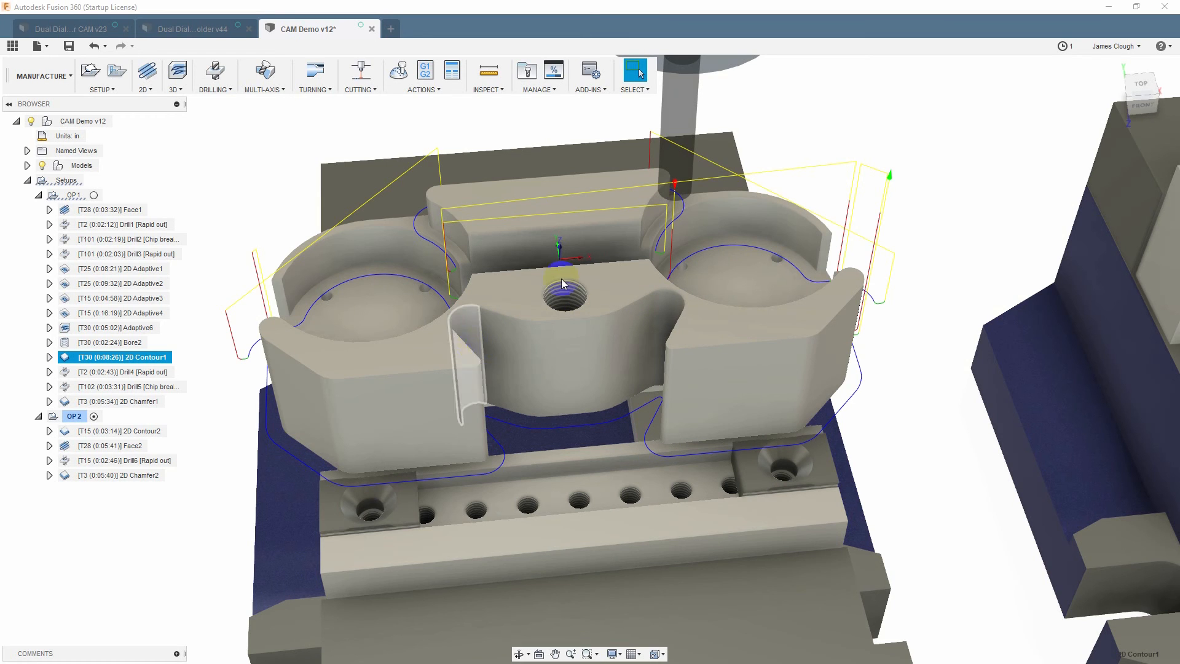
- In the Dual Dial Indicator Holder design, edit Sketch4 and set the overall dimension across the two small cutout circles to 1.75 in
{"action": "left_click", "coordinate": [183, 31]}
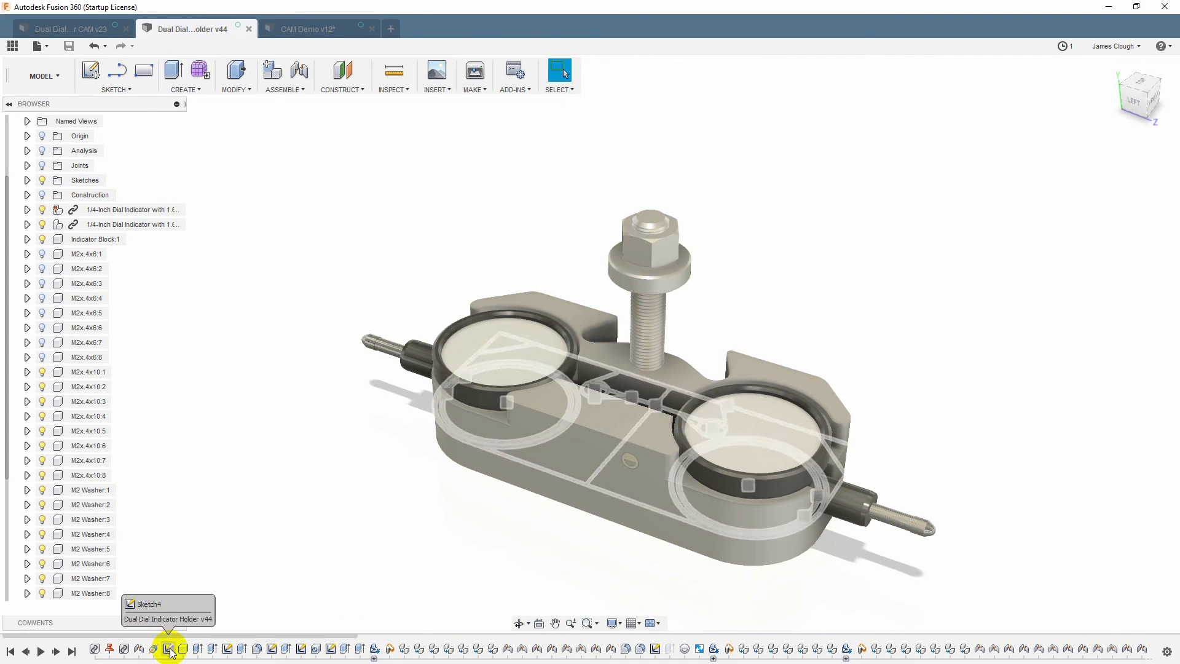
{"action": "left_click", "coordinate": [167, 650]}
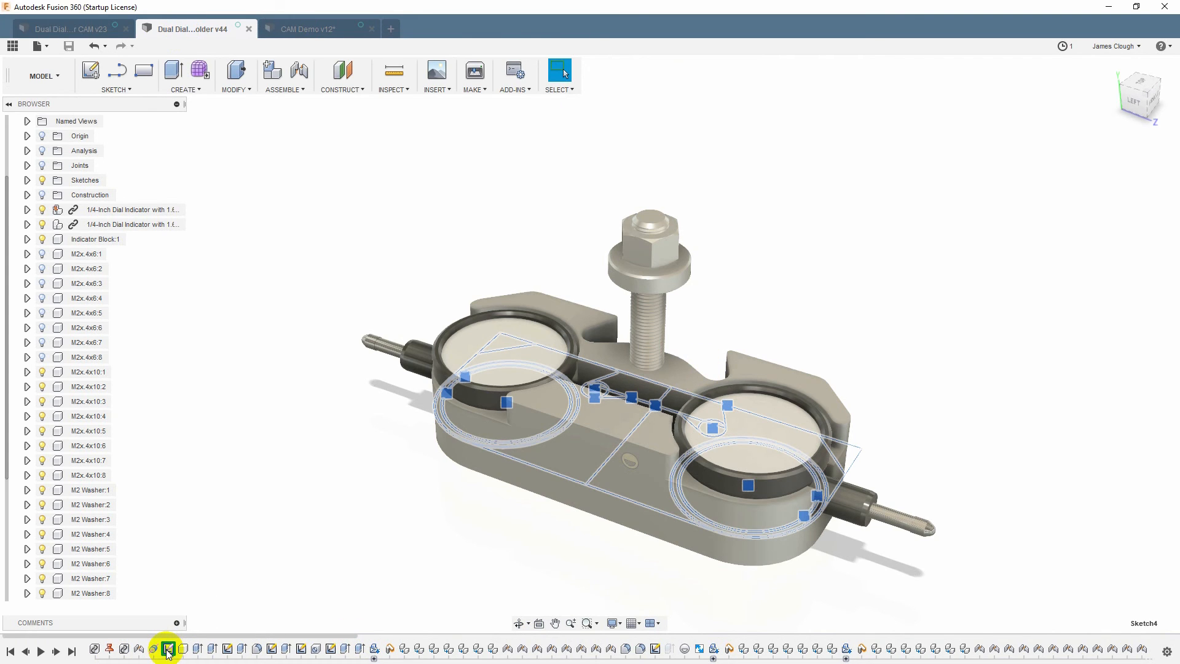
{"action": "double_click", "coordinate": [167, 652]}
{"action": "middle_click_drag", "start_coordinate": [685, 427], "coordinate": [513, 460], "text": "shift"}
{"action": "scroll", "coordinate": [719, 455], "scroll_direction": "up", "scroll_amount": 5}
{"action": "scroll", "coordinate": [718, 455], "scroll_direction": "up", "scroll_amount": 3}
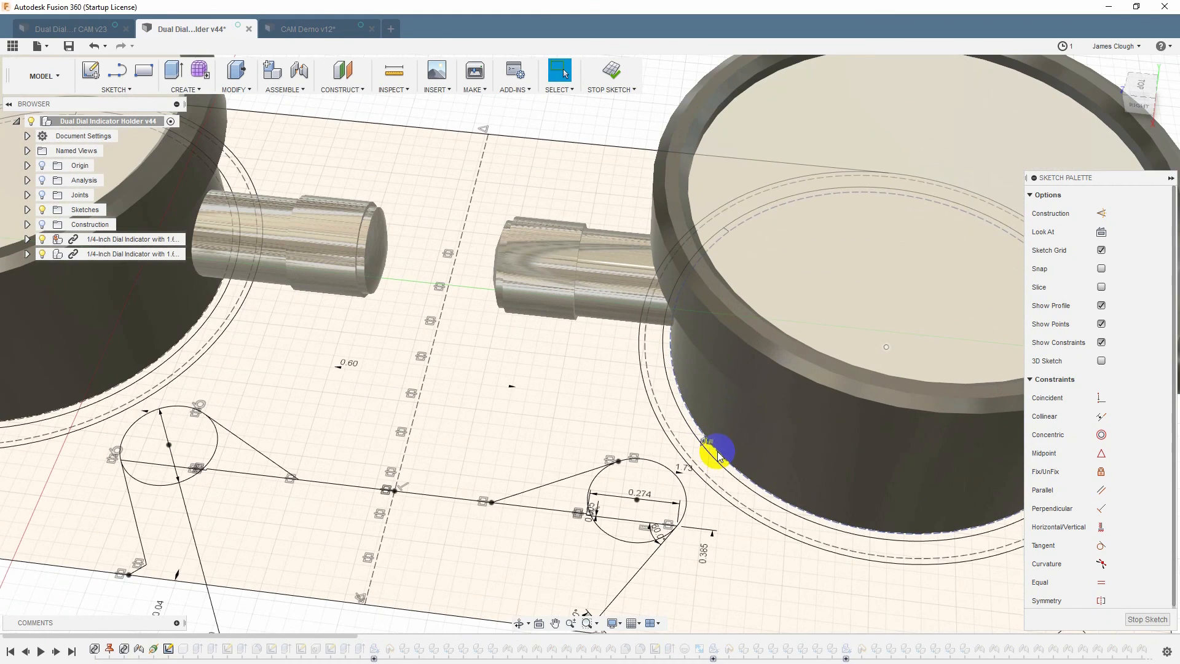
{"action": "left_click", "coordinate": [680, 472]}
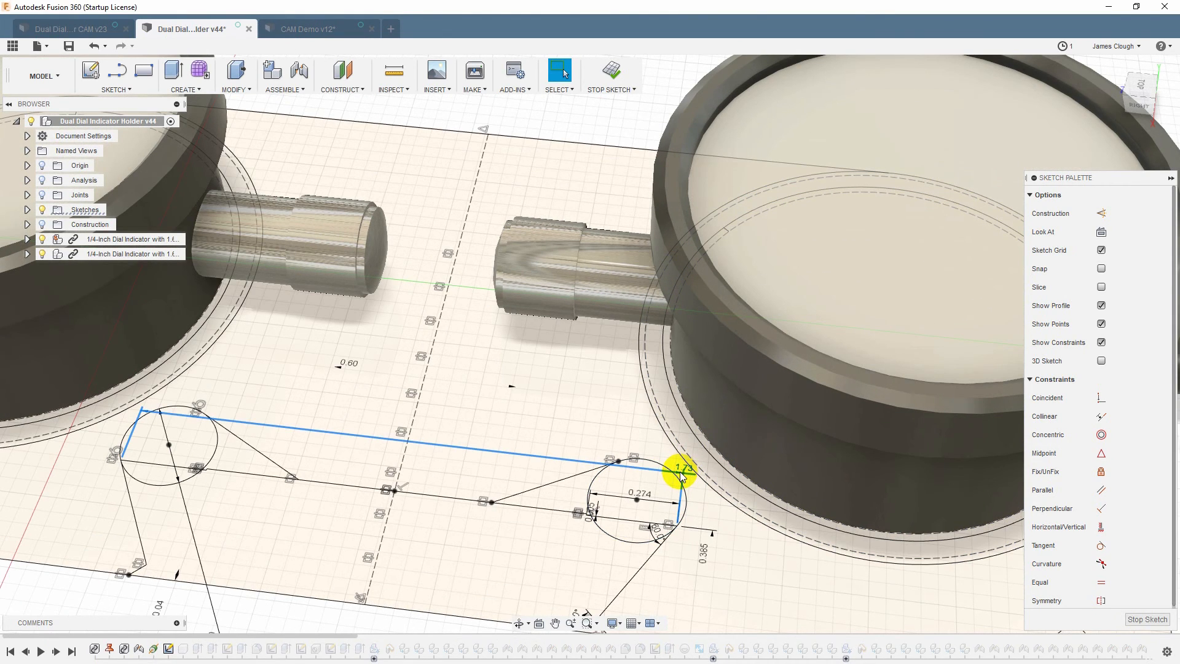
{"action": "double_click", "coordinate": [687, 471]}
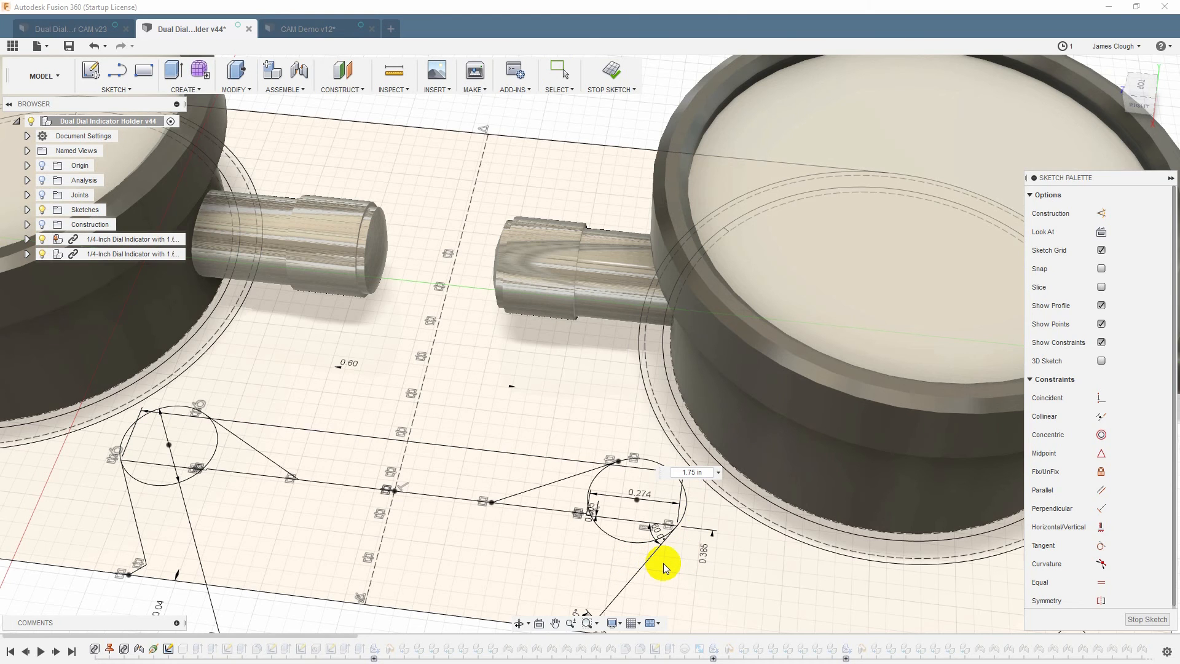
{"action": "key", "text": "Return"}
{"action": "key", "text": "Escape"}
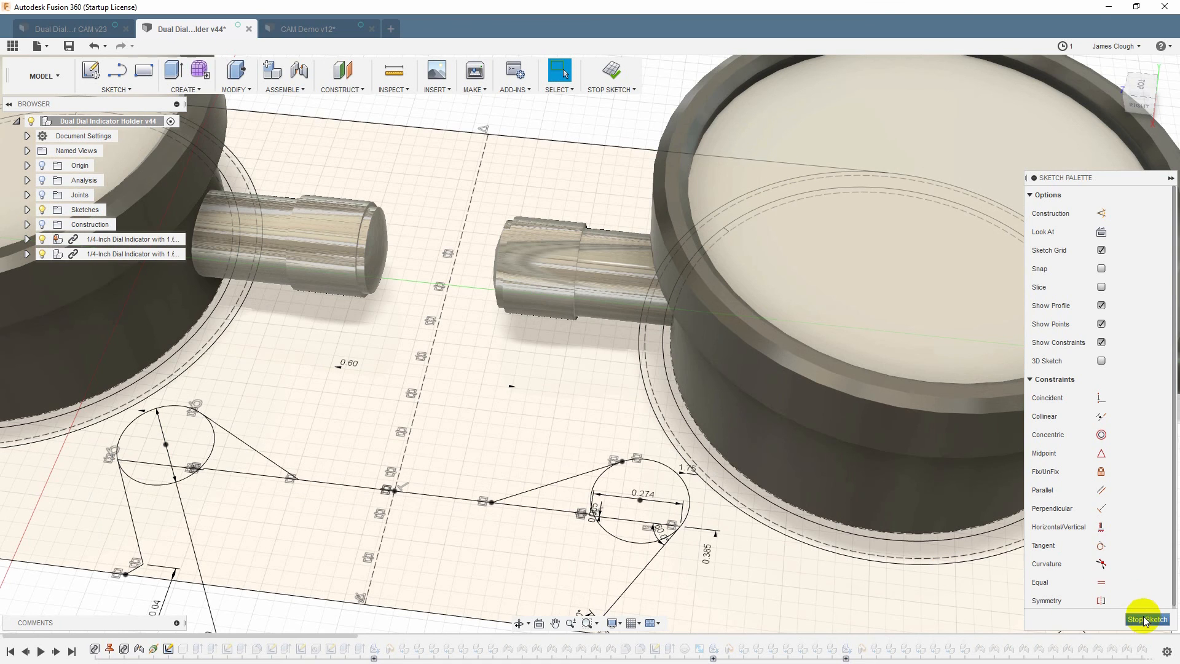
{"action": "left_click", "coordinate": [1146, 619]}
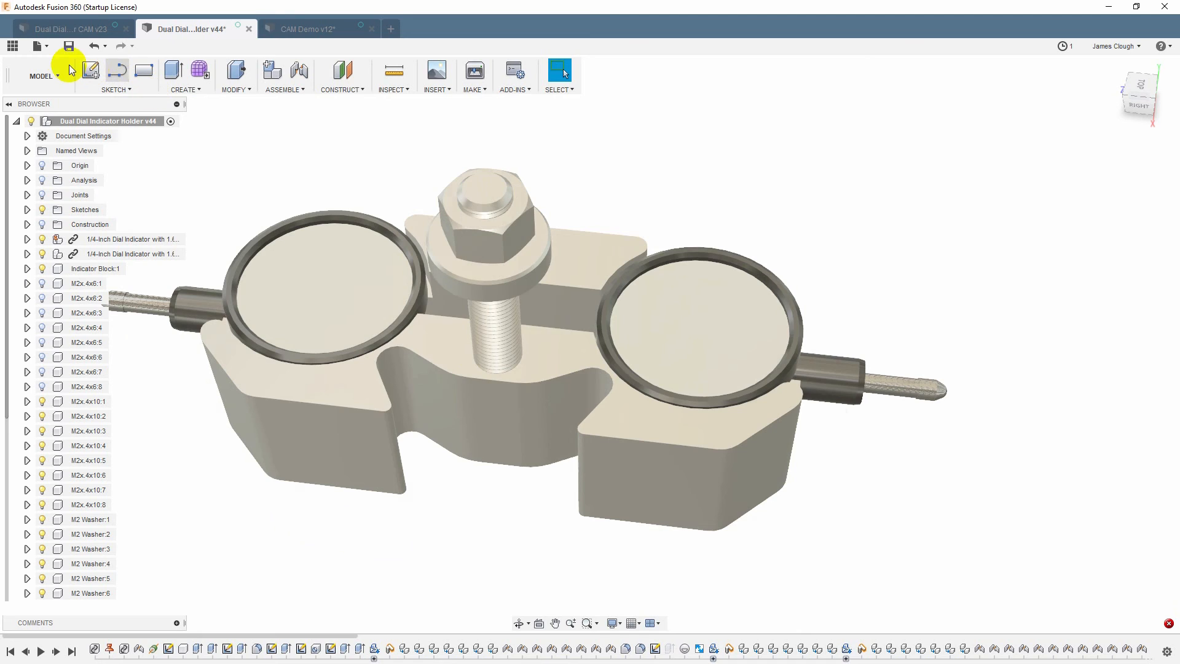
- Save the edited holder design as a new version and update its linked components in the CAM Demo model
{"action": "left_click", "coordinate": [69, 46]}
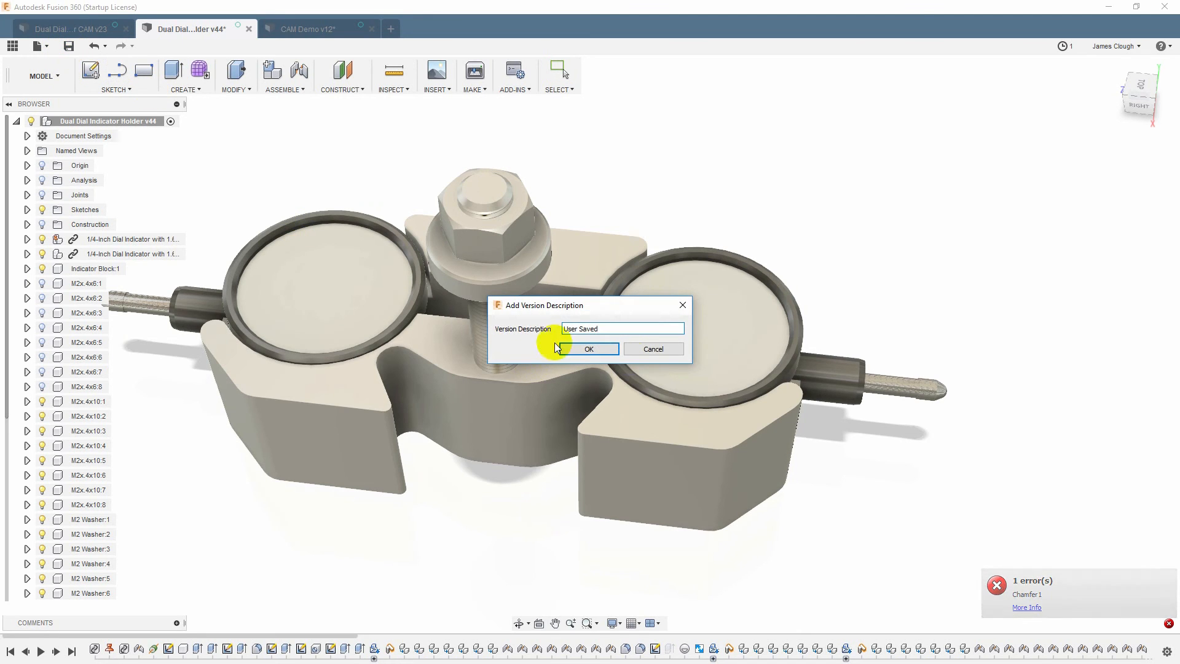
{"action": "left_click", "coordinate": [603, 349]}
{"action": "left_click", "coordinate": [314, 30]}
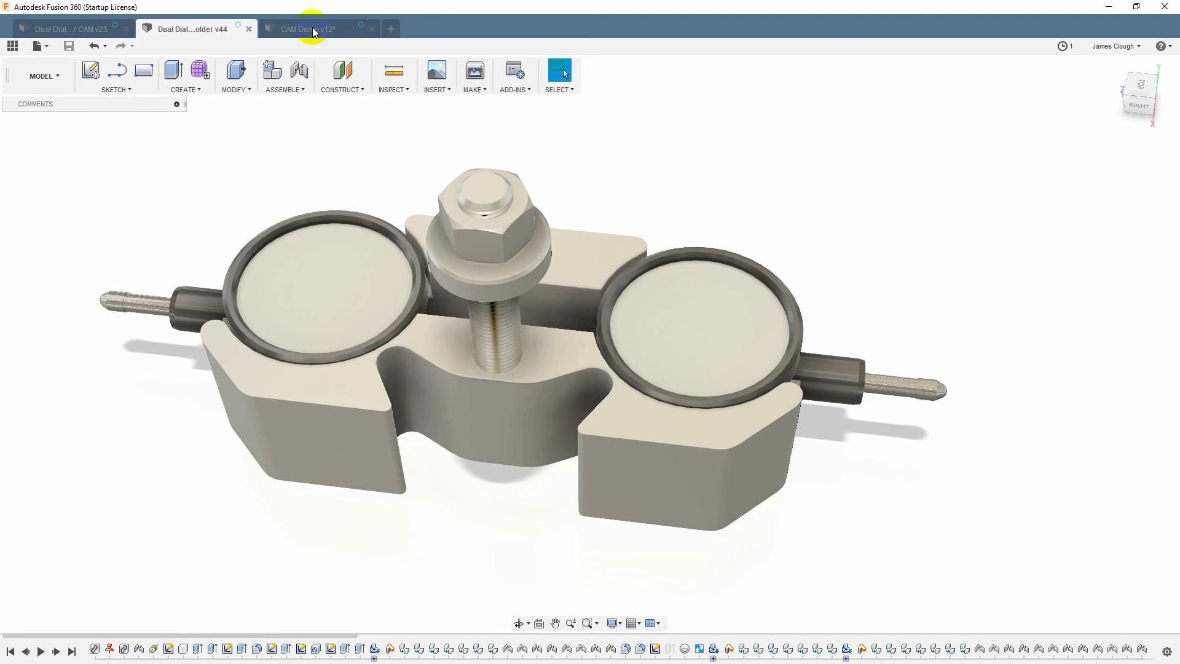
{"action": "scroll", "coordinate": [660, 342], "scroll_direction": "up", "scroll_amount": 5}
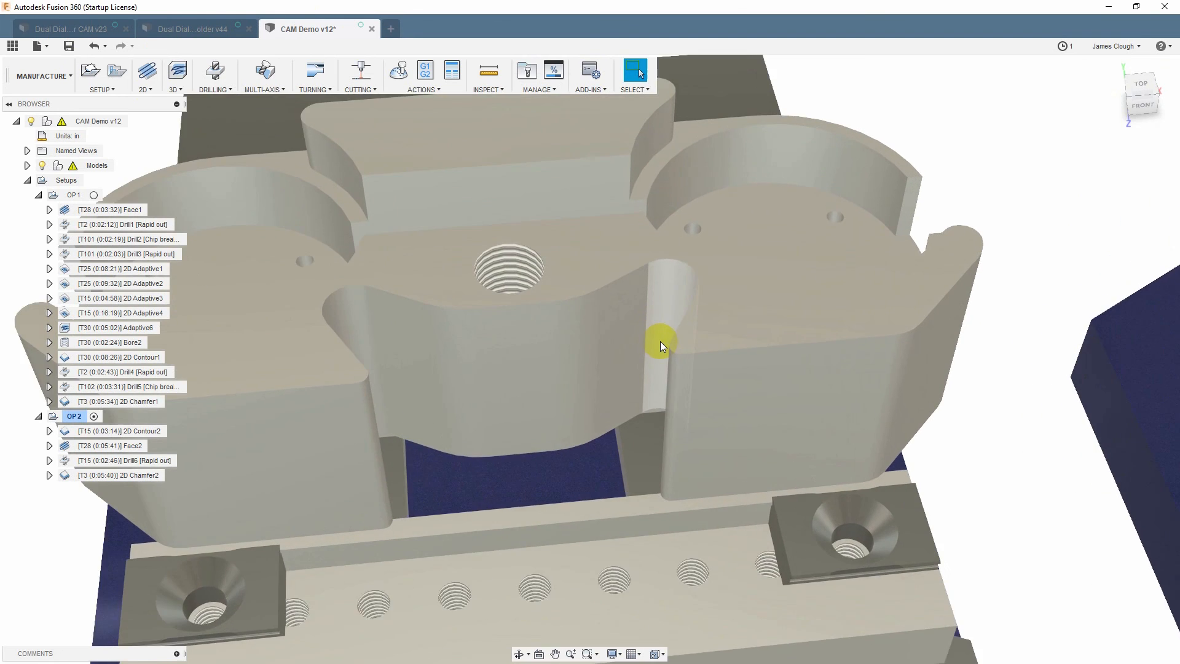
{"action": "middle_click_drag", "start_coordinate": [747, 311], "coordinate": [838, 336]}
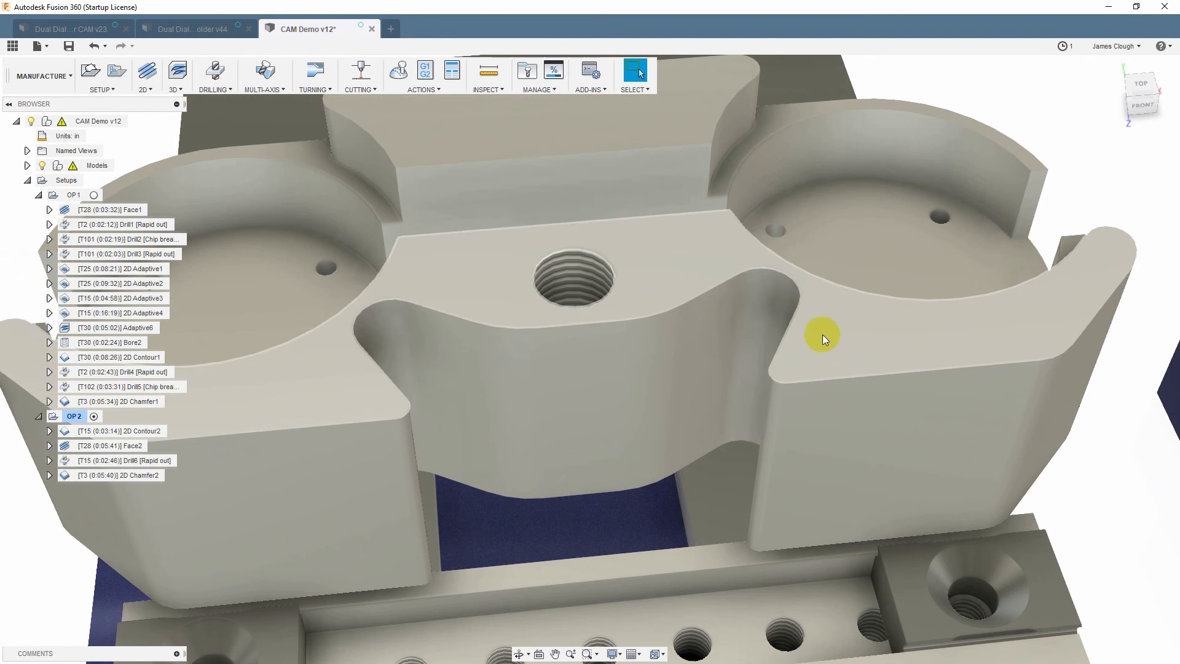
{"action": "left_click", "coordinate": [44, 75]}
{"action": "left_click", "coordinate": [34, 104]}
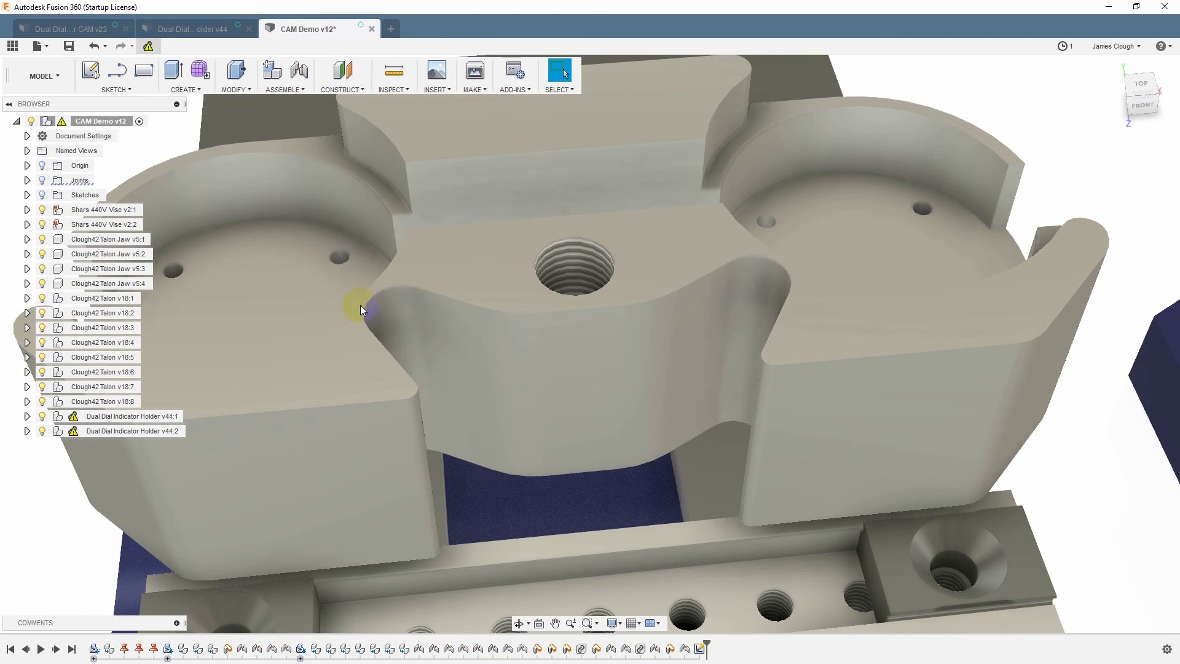
{"action": "left_click", "coordinate": [148, 46]}
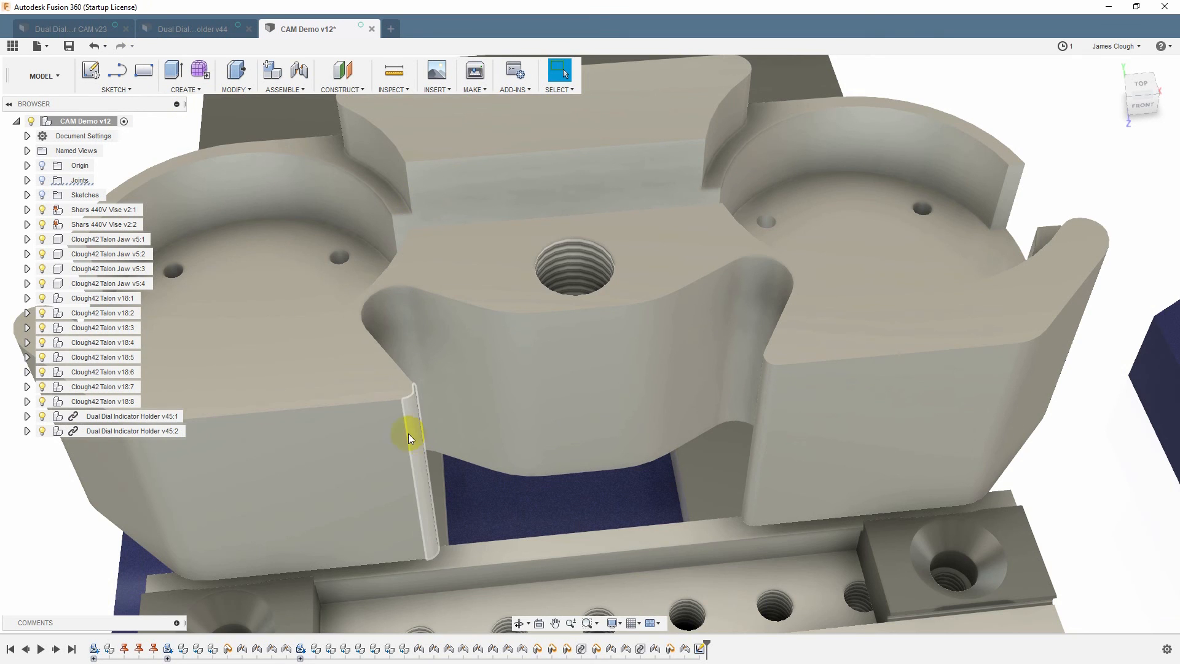
- In the Manufacture workspace, create a derived 2D Contour operation from the OP1 2D Contour1 toolpath
{"action": "left_click", "coordinate": [41, 76]}
{"action": "left_click", "coordinate": [43, 230]}
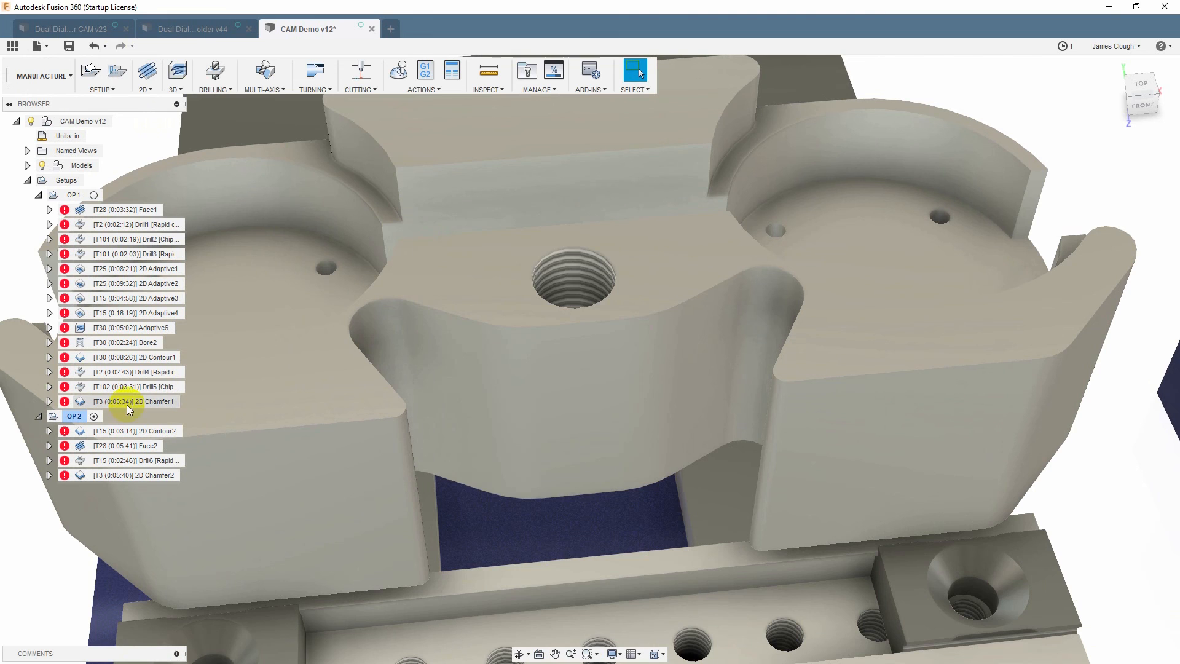
{"action": "left_click", "coordinate": [123, 361]}
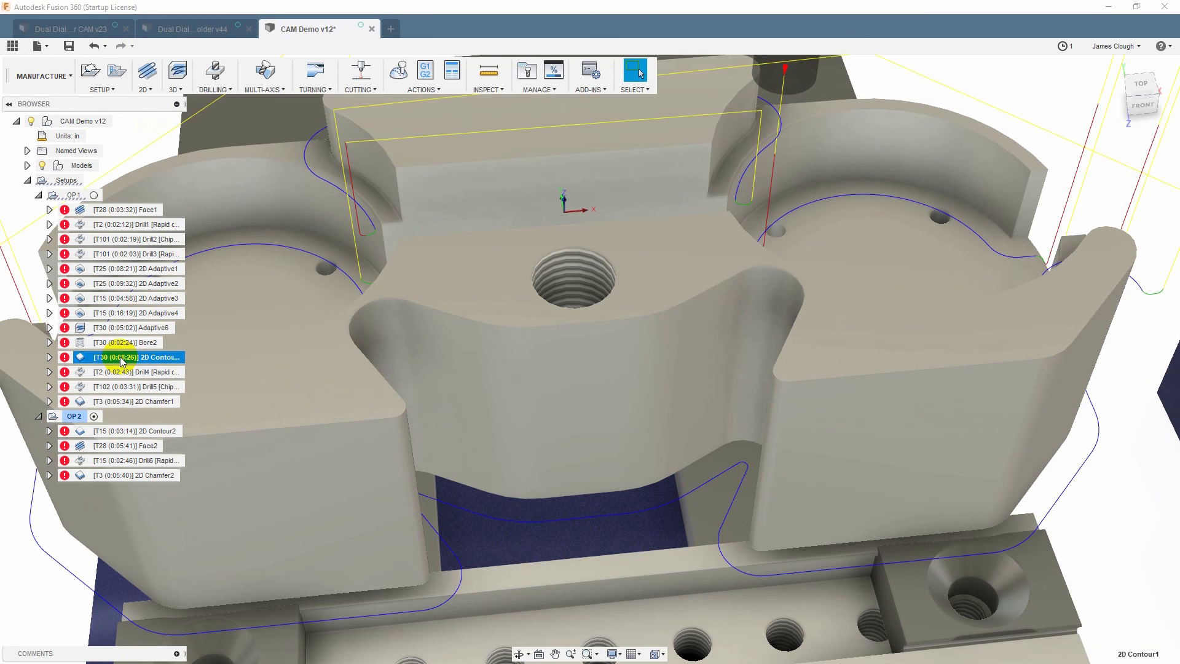
{"action": "scroll", "coordinate": [599, 397], "scroll_direction": "down", "scroll_amount": 3}
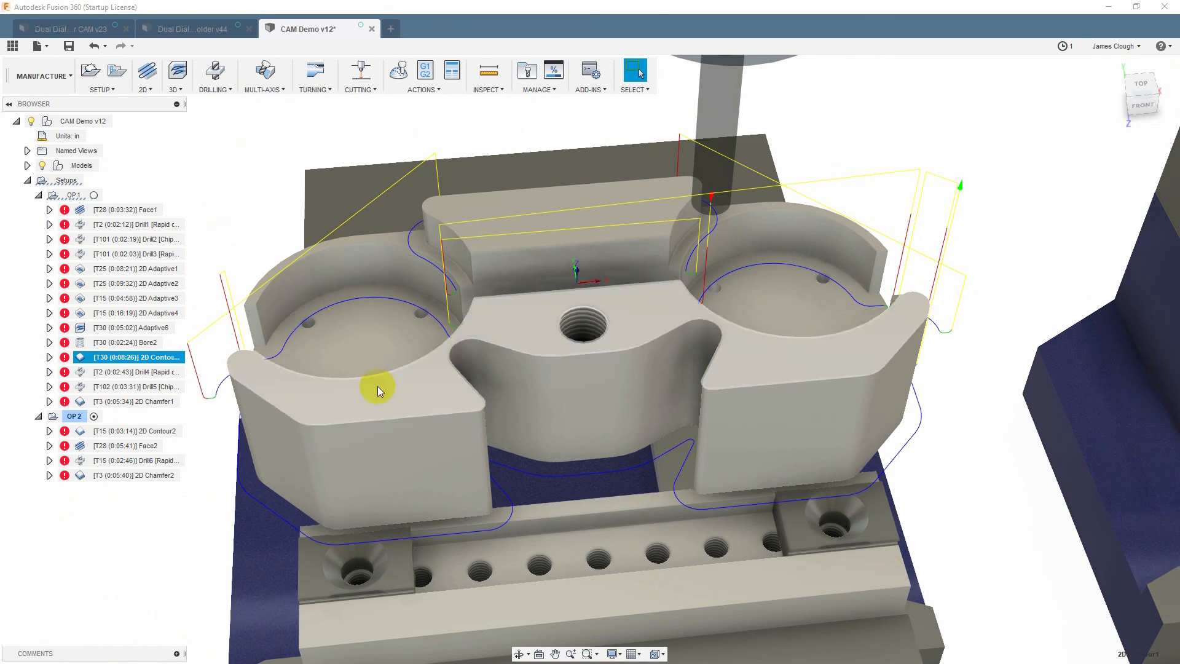
{"action": "right_click", "coordinate": [121, 361]}
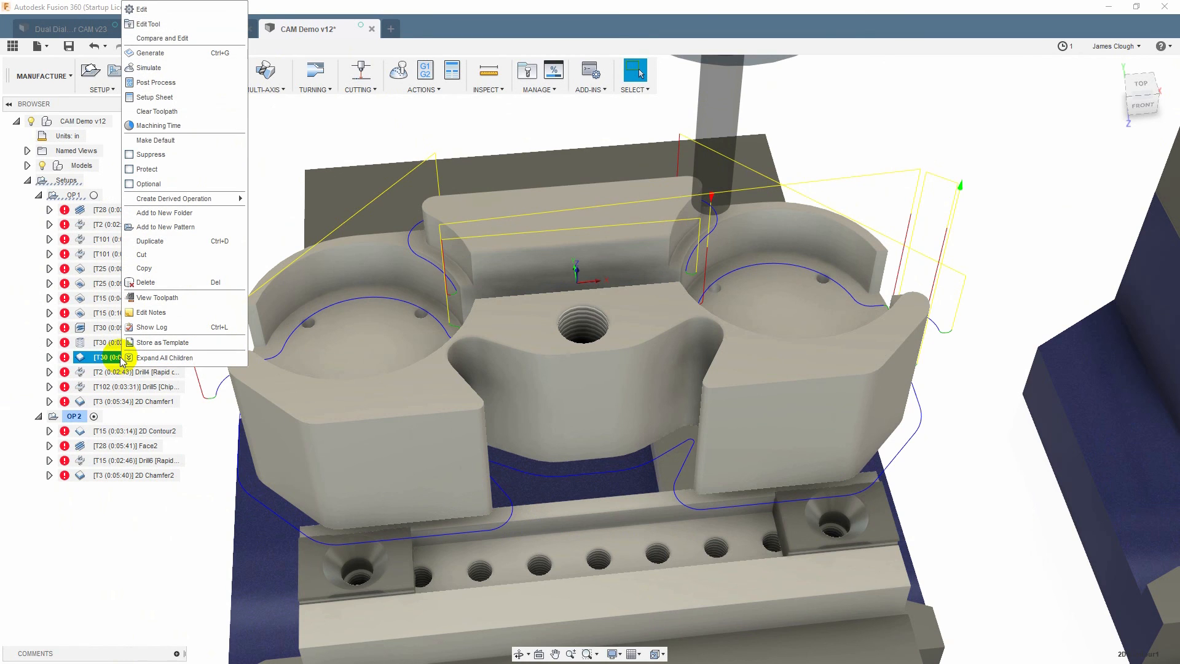
{"action": "mouse_move", "coordinate": [198, 198]}
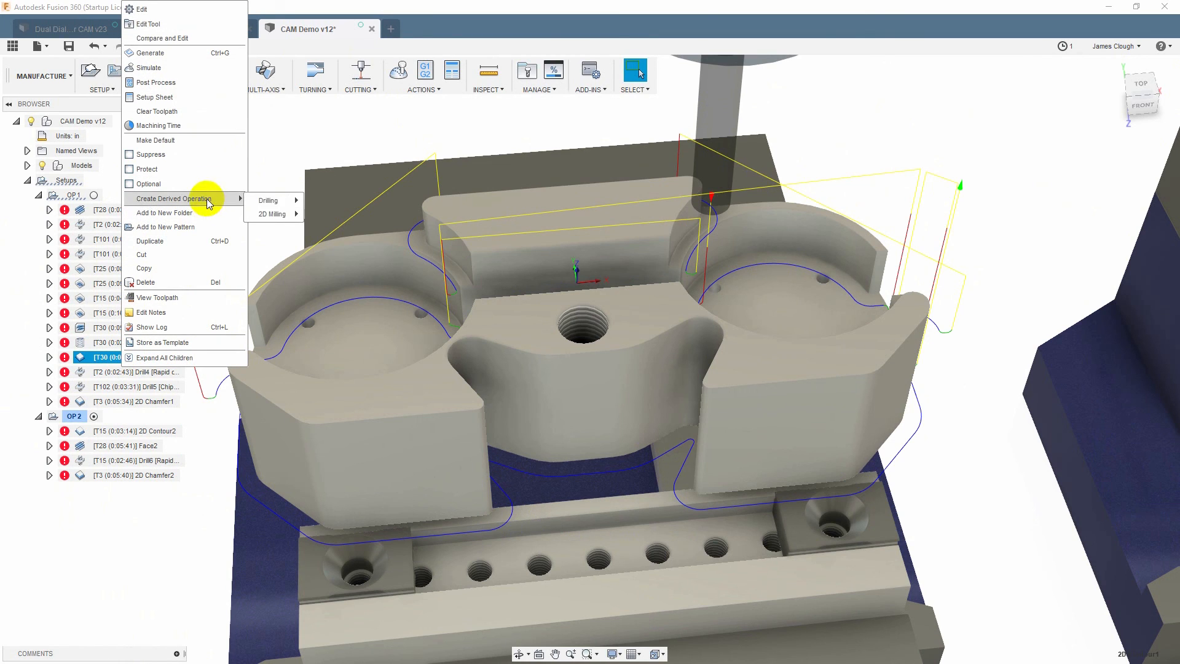
{"action": "mouse_move", "coordinate": [270, 212]}
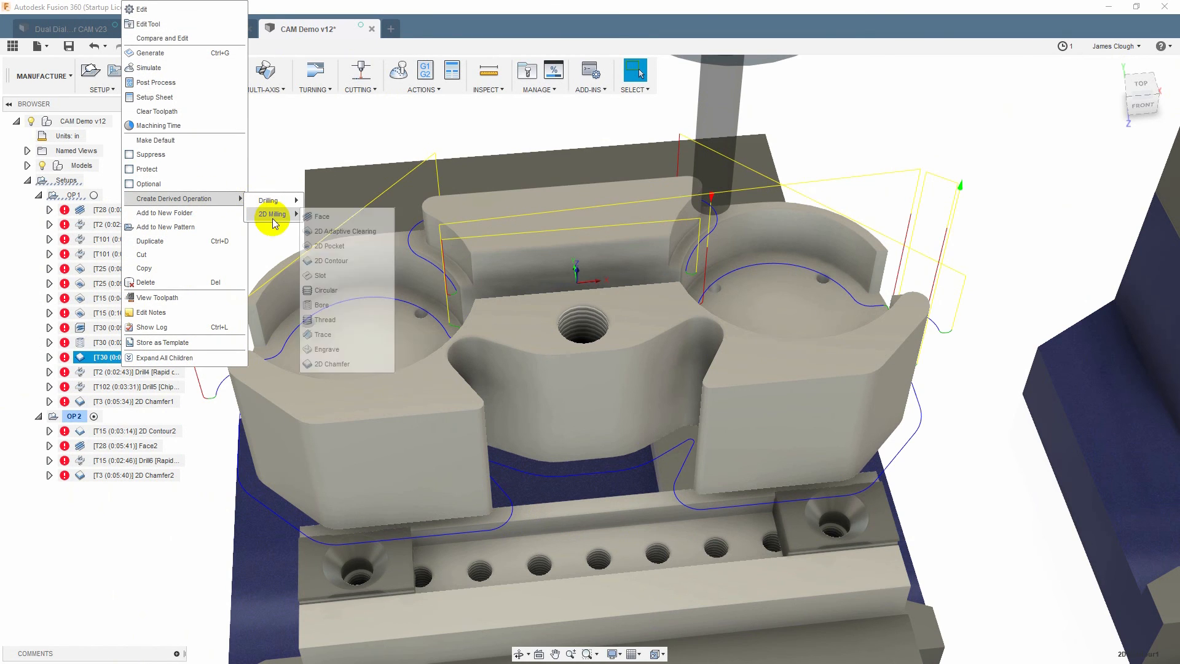
{"action": "left_click", "coordinate": [333, 260]}
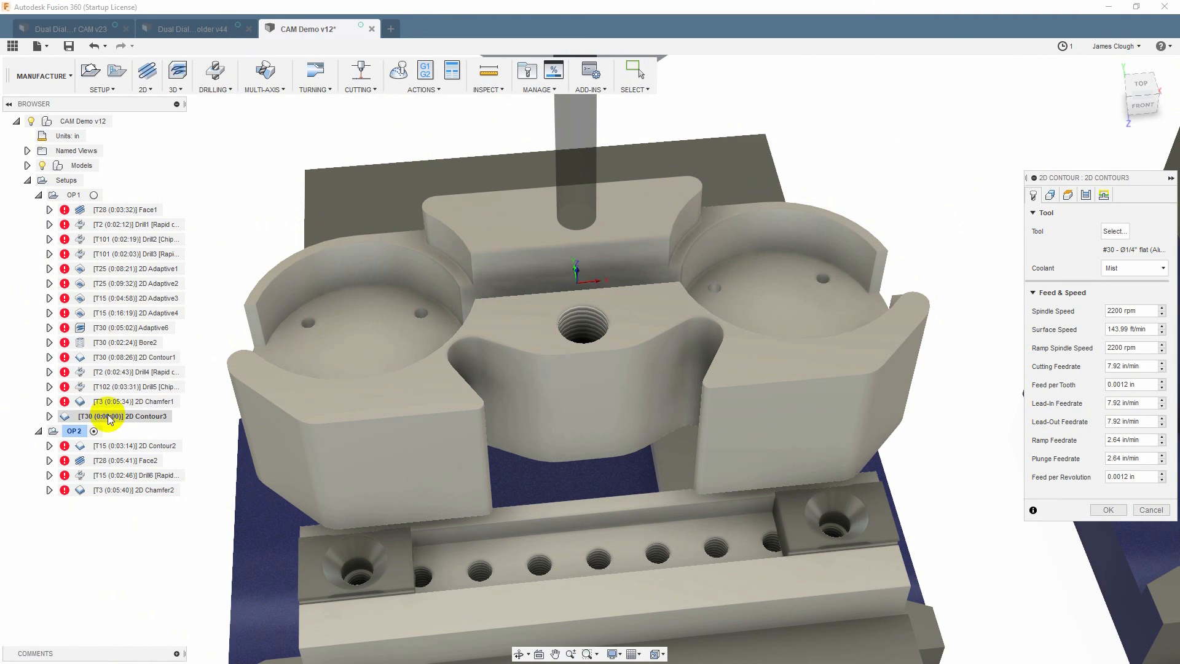
- Clear the derived contour's inherited chains and select the lower edges from the front cutout's right corner fillet through its central curve
{"action": "left_click", "coordinate": [1051, 195]}
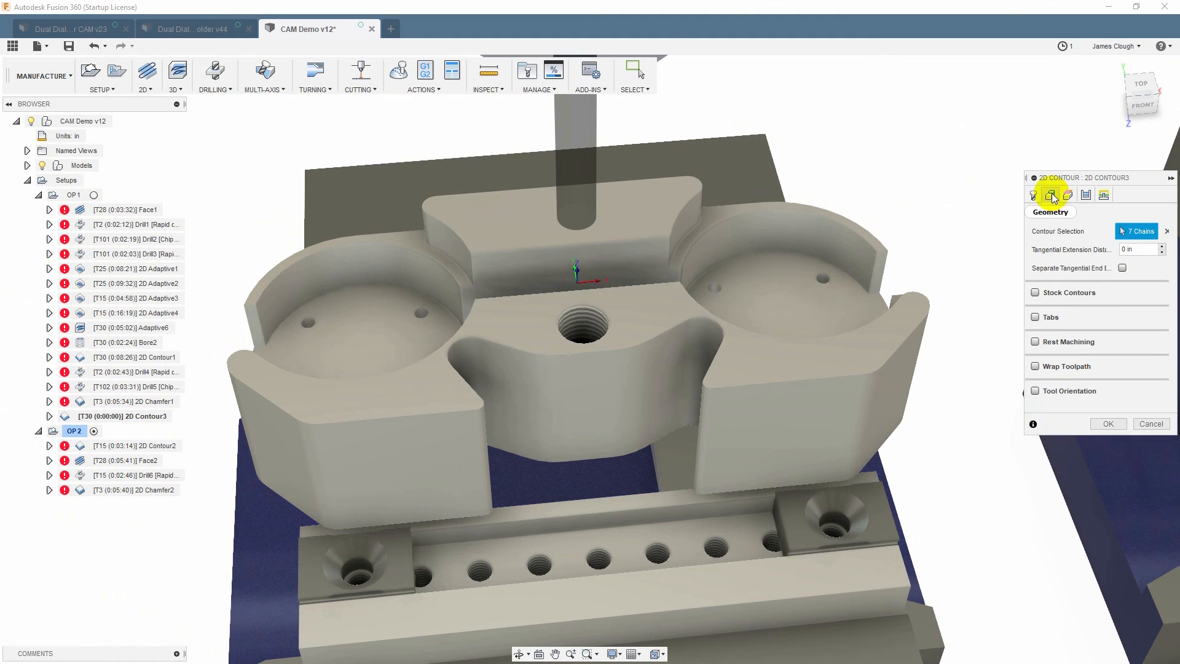
{"action": "left_click", "coordinate": [1166, 232]}
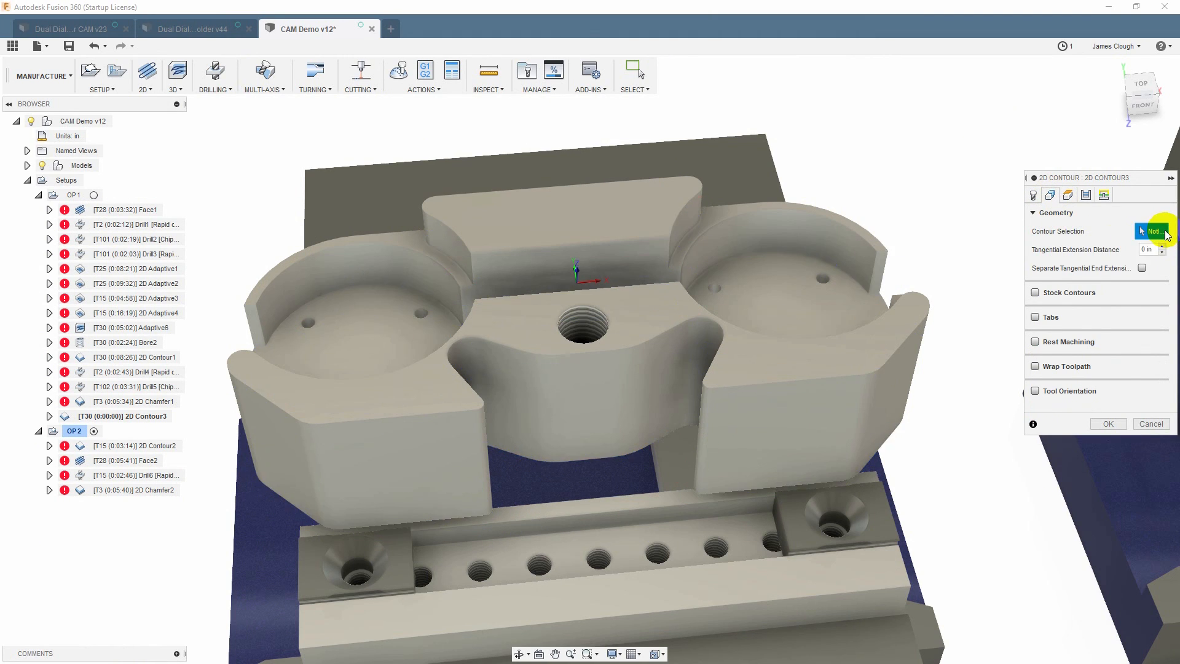
{"action": "scroll", "coordinate": [654, 444], "scroll_direction": "up", "scroll_amount": 5}
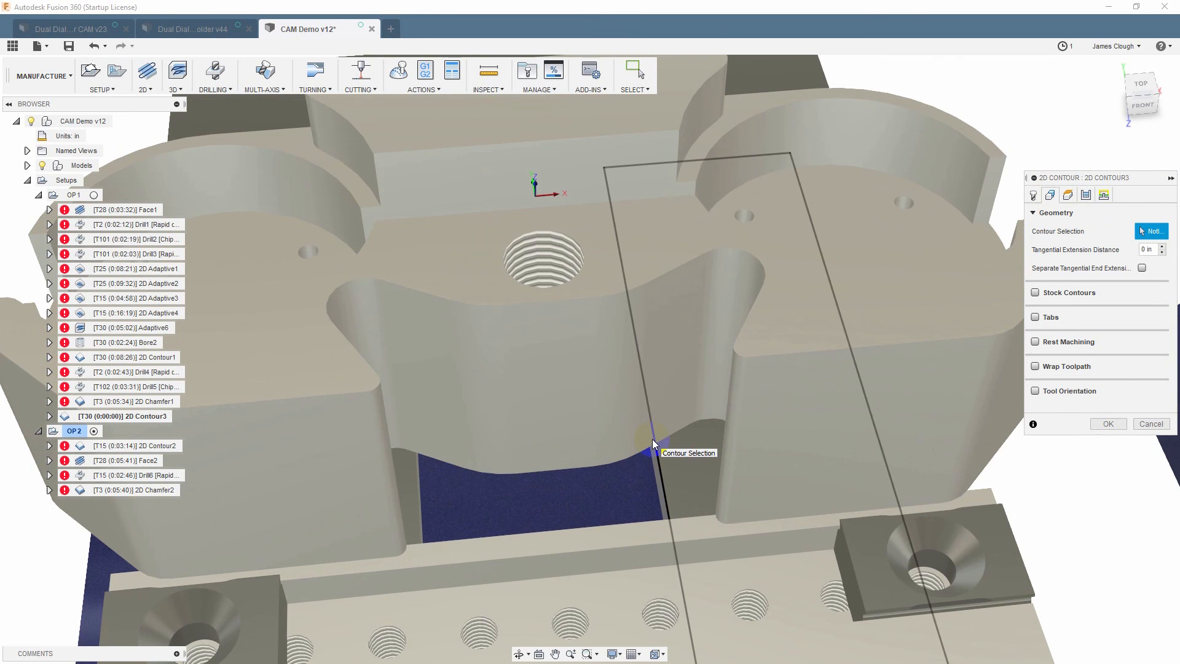
{"action": "middle_click_drag", "start_coordinate": [587, 441], "coordinate": [616, 446], "text": "shift"}
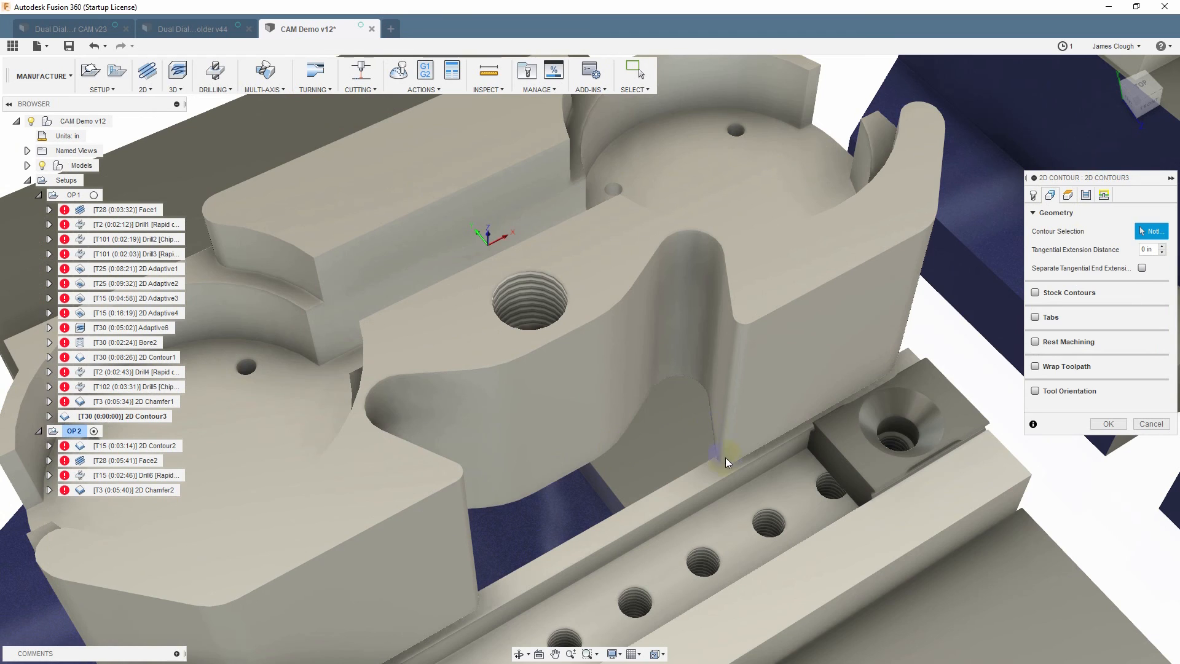
{"action": "left_click", "coordinate": [723, 464]}
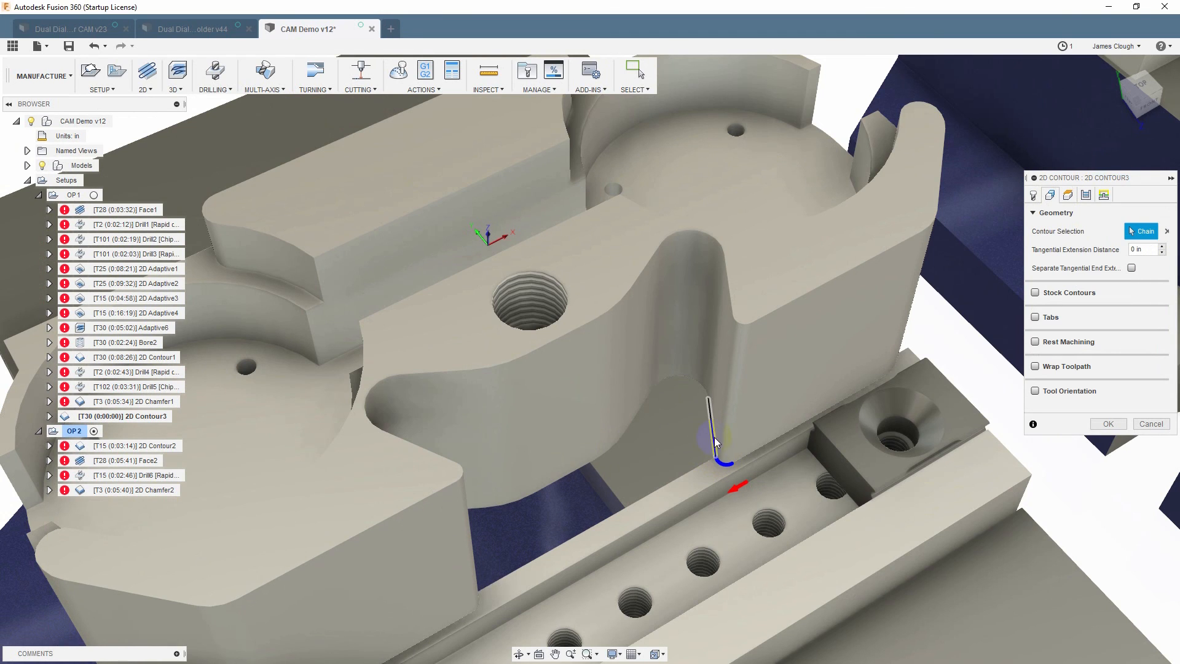
{"action": "left_click", "coordinate": [709, 407]}
{"action": "left_click", "coordinate": [695, 384]}
{"action": "left_click", "coordinate": [640, 413]}
{"action": "left_click", "coordinate": [614, 447]}
{"action": "left_click", "coordinate": [562, 480]}
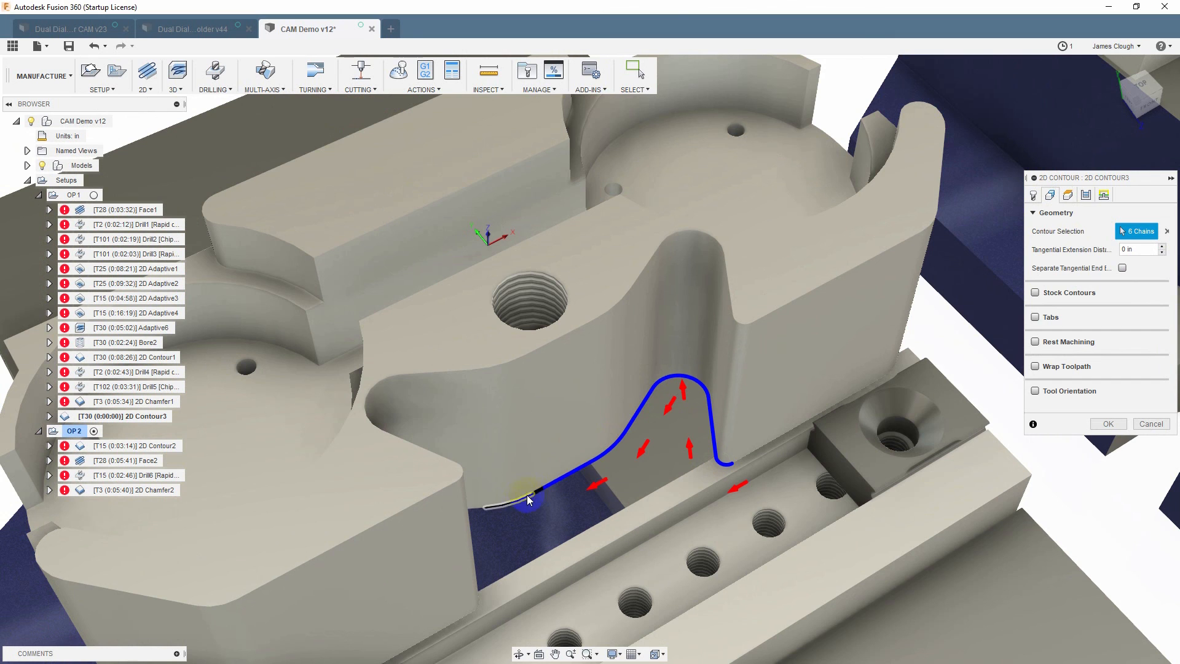
{"action": "left_click", "coordinate": [528, 499]}
- Add the lower edges up the cutout's left side through the left corner fillet to the contour selection, and accept the operation
{"action": "middle_click_drag", "start_coordinate": [586, 429], "coordinate": [512, 423], "text": "shift"}
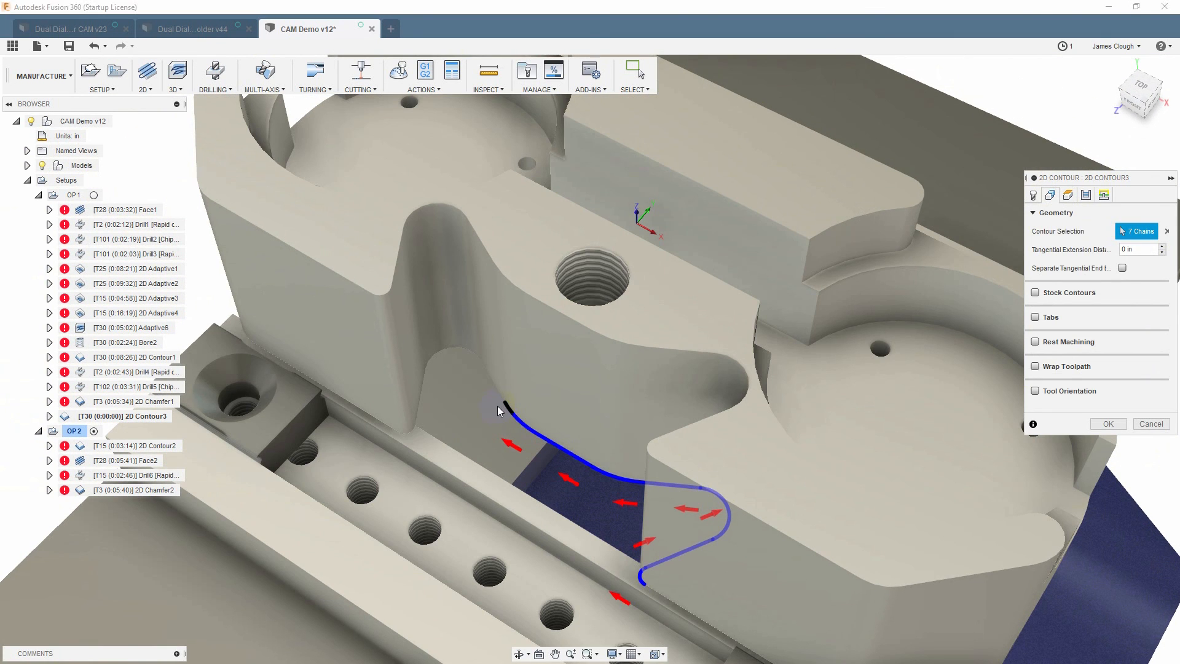
{"action": "left_click", "coordinate": [493, 377]}
{"action": "left_click", "coordinate": [466, 348]}
{"action": "left_click", "coordinate": [422, 394]}
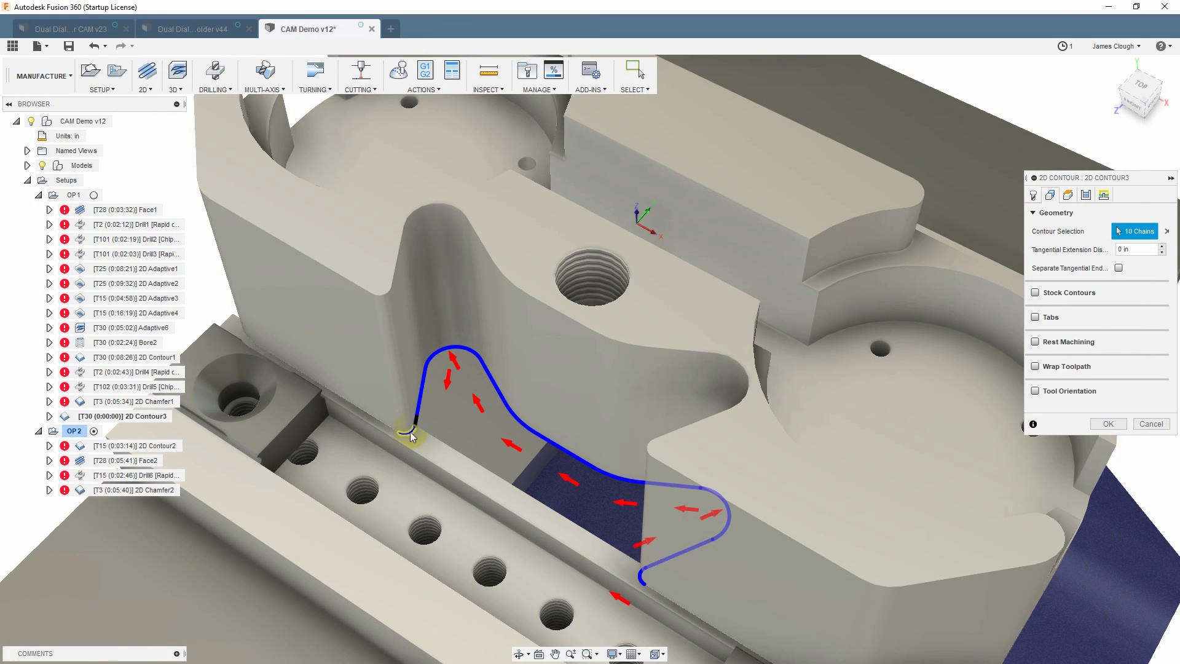
{"action": "left_click", "coordinate": [410, 431]}
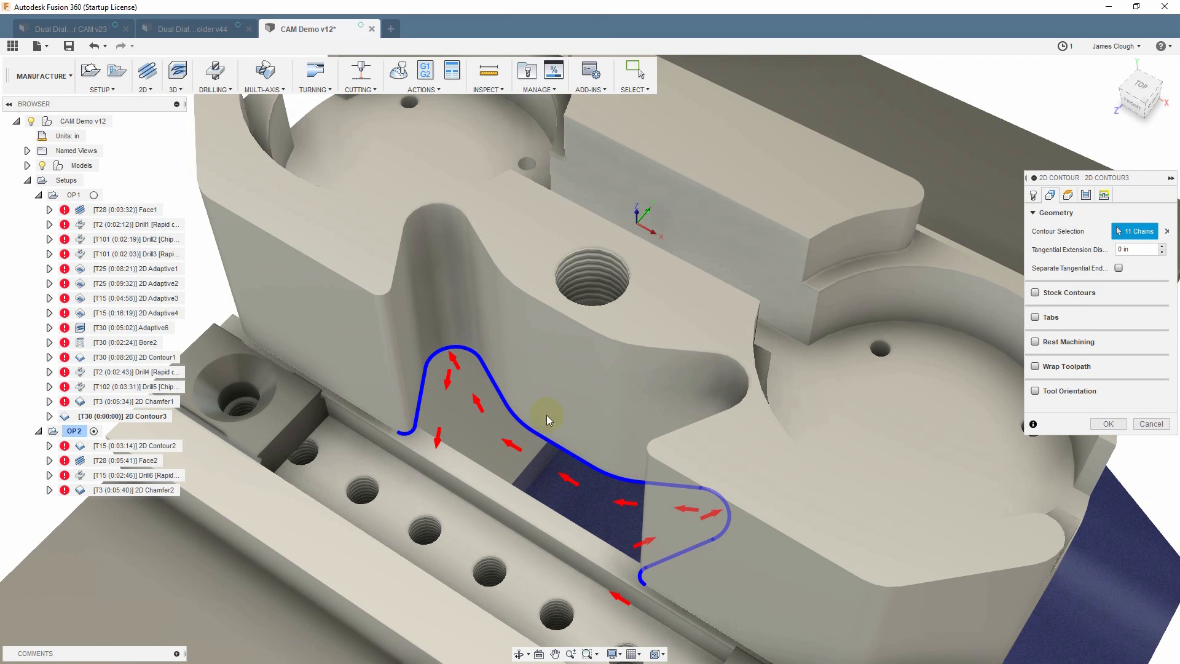
{"action": "middle_click_drag", "start_coordinate": [561, 416], "coordinate": [714, 424], "text": "shift"}
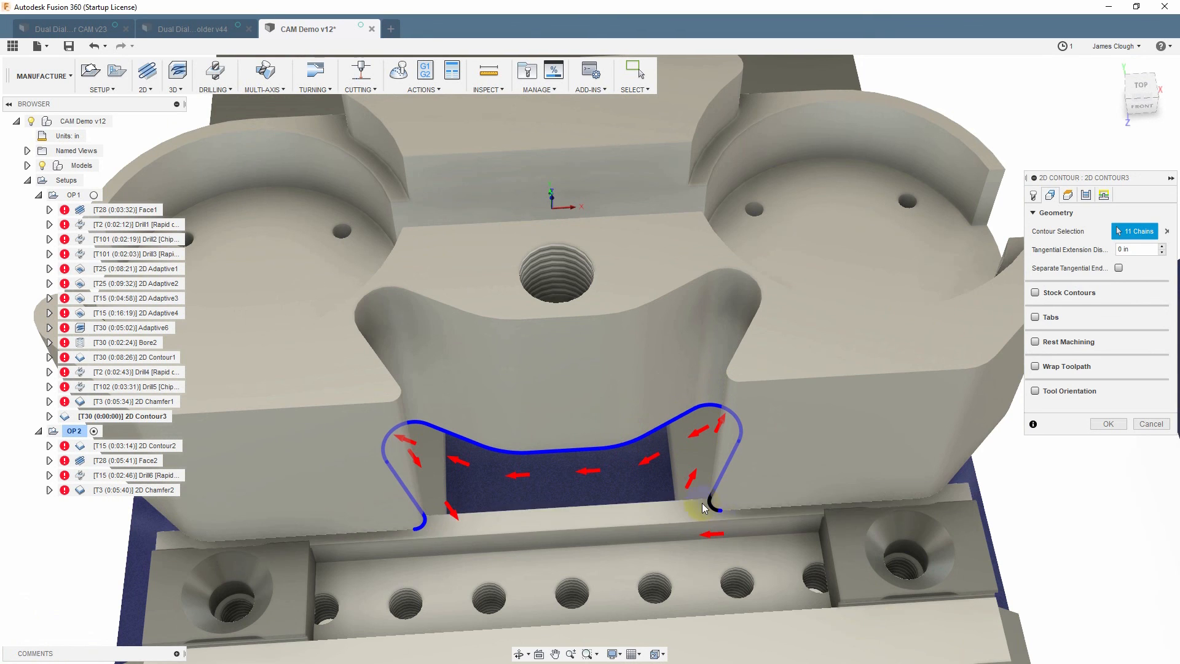
{"action": "left_click", "coordinate": [1105, 426]}
- Post only the 2D Contour3 operation as 1001-contour.tap, check the resulting code, and close the editor
{"action": "left_click", "coordinate": [136, 416]}
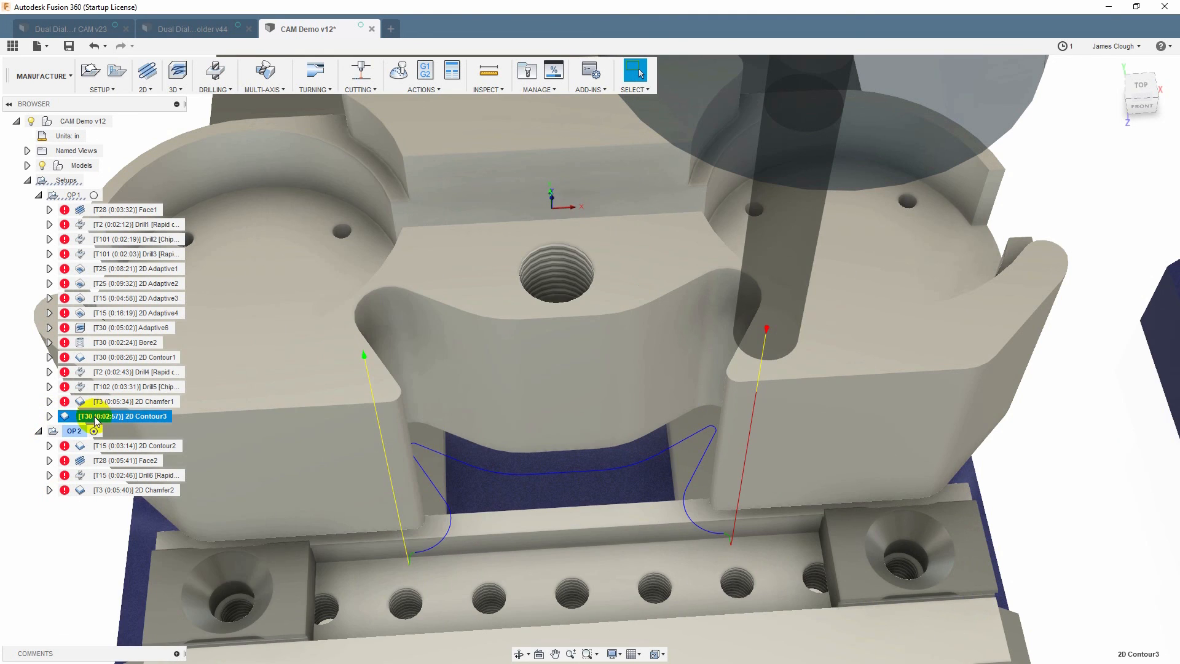
{"action": "left_click", "coordinate": [94, 416]}
{"action": "double_click", "coordinate": [64, 416]}
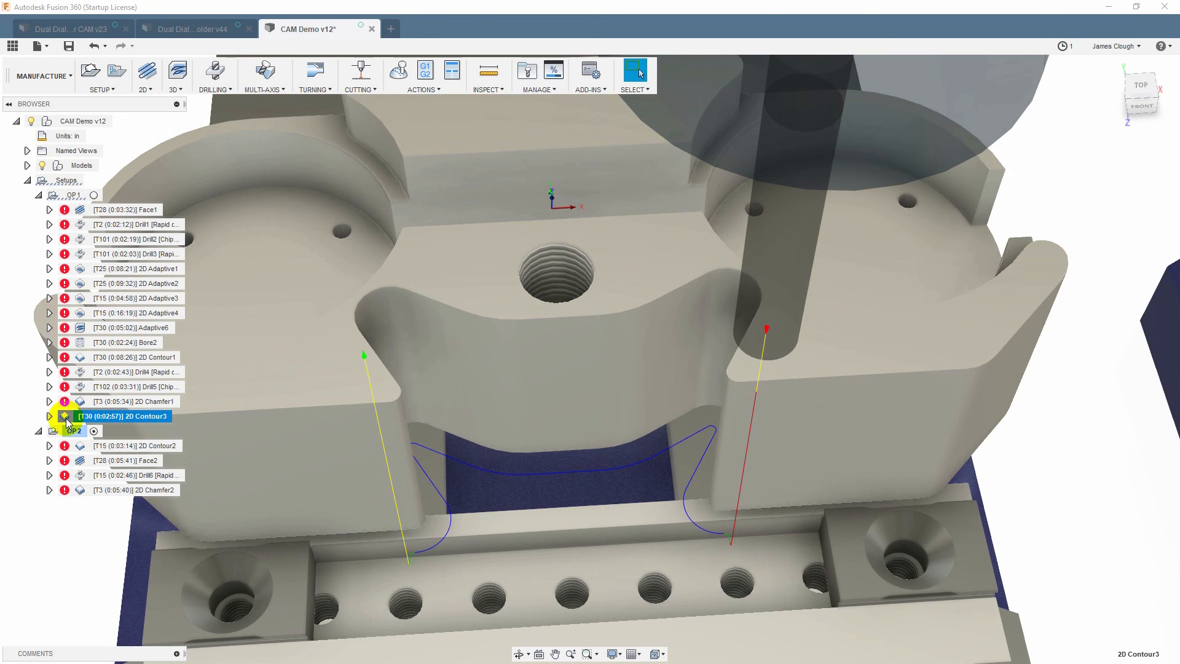
{"action": "left_click", "coordinate": [67, 417]}
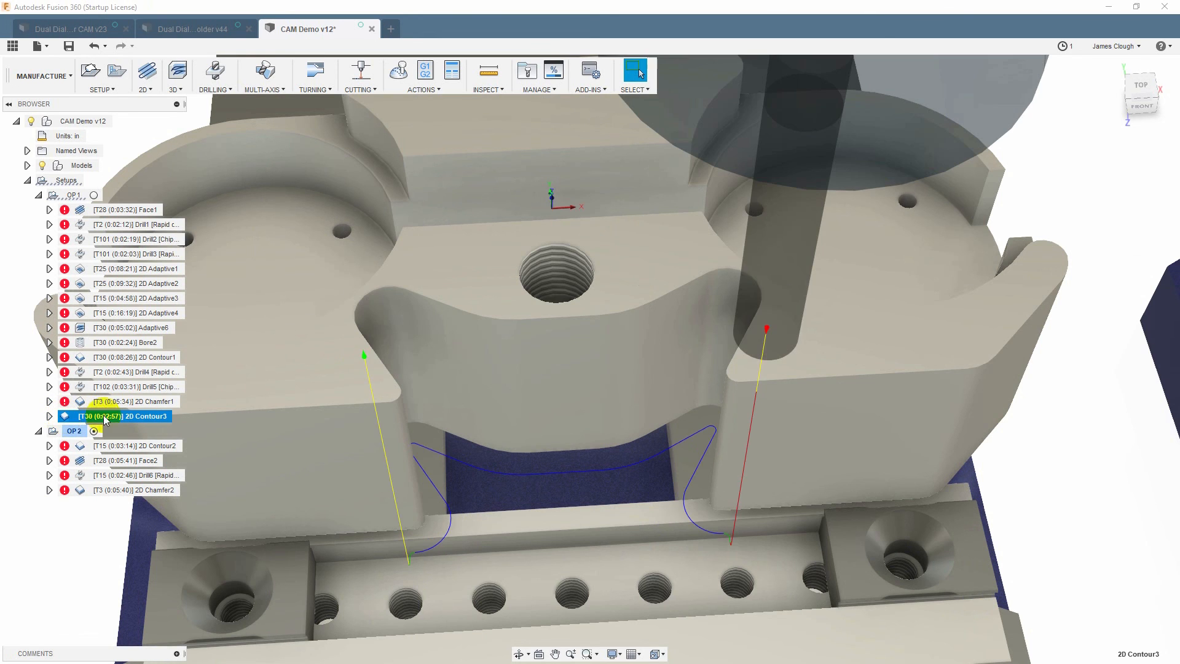
{"action": "left_click", "coordinate": [425, 72]}
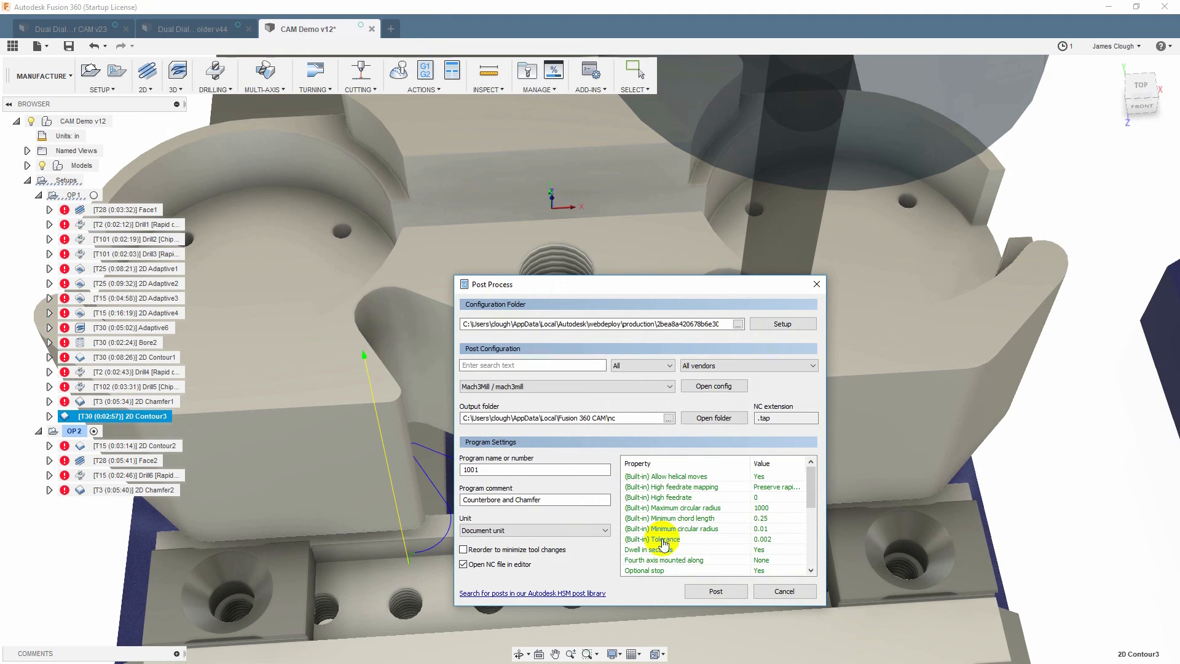
{"action": "left_click", "coordinate": [706, 593]}
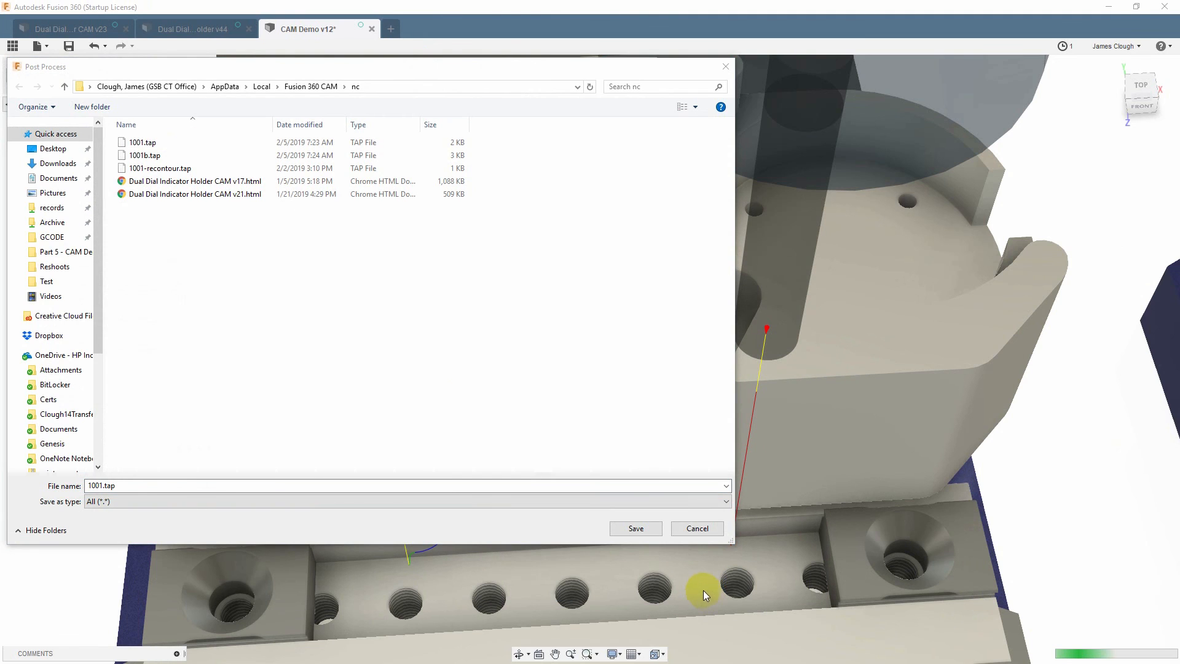
{"action": "left_click", "coordinate": [102, 485]}
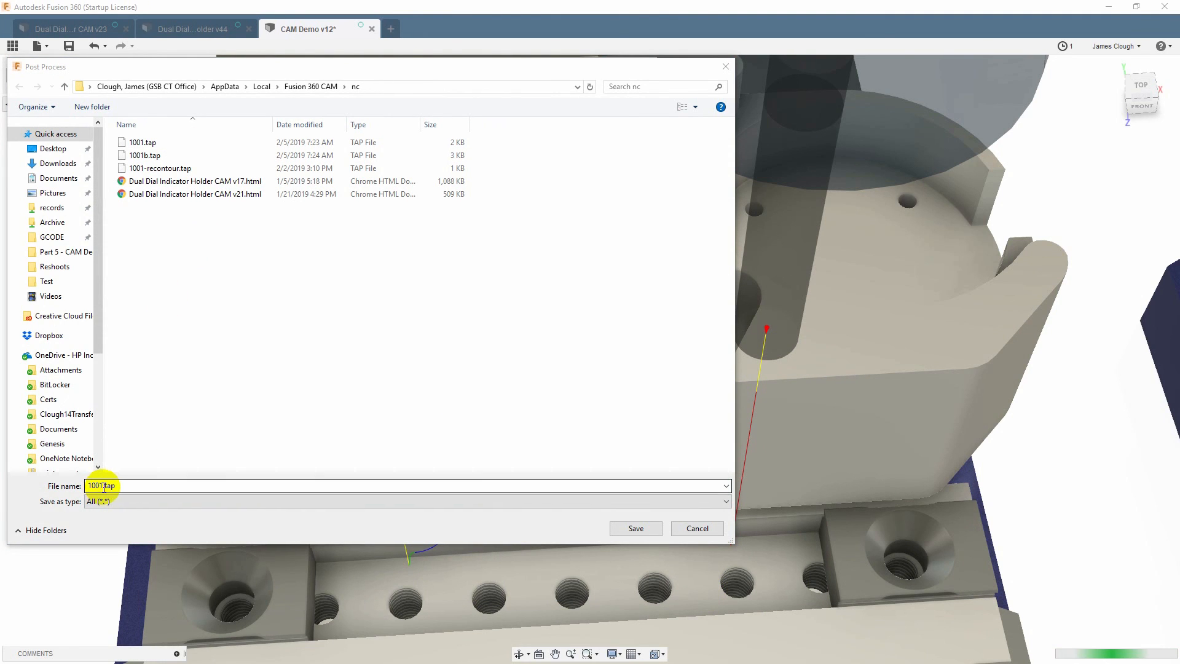
{"action": "type", "text": "-contour"}
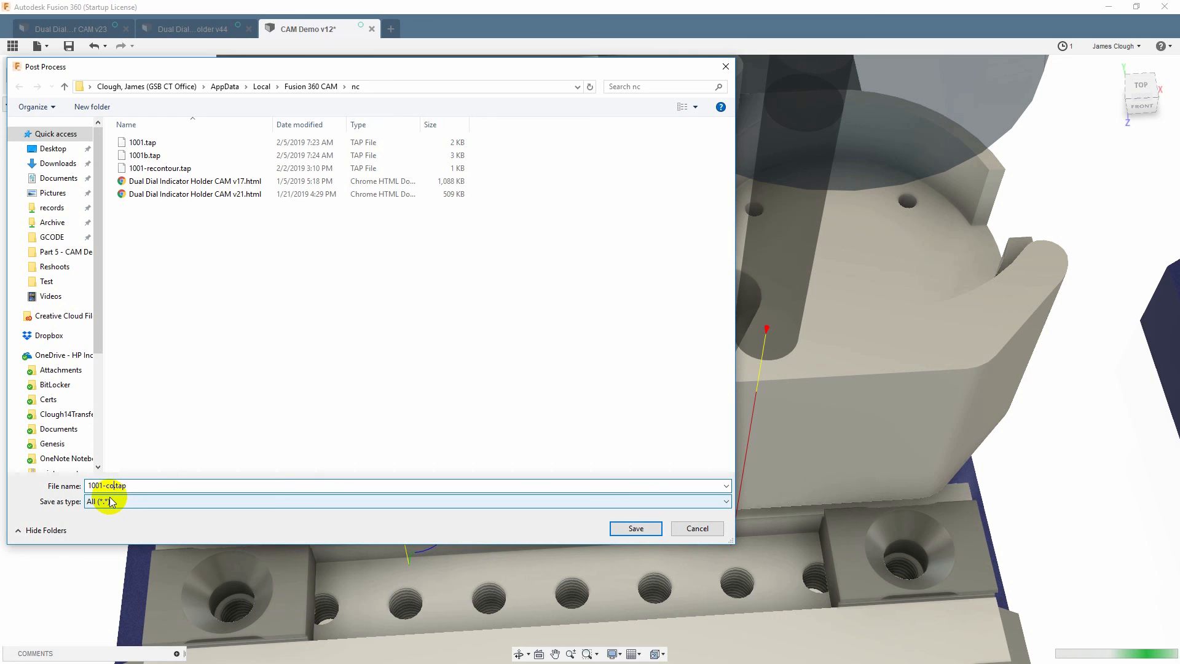
{"action": "key", "text": "Return"}
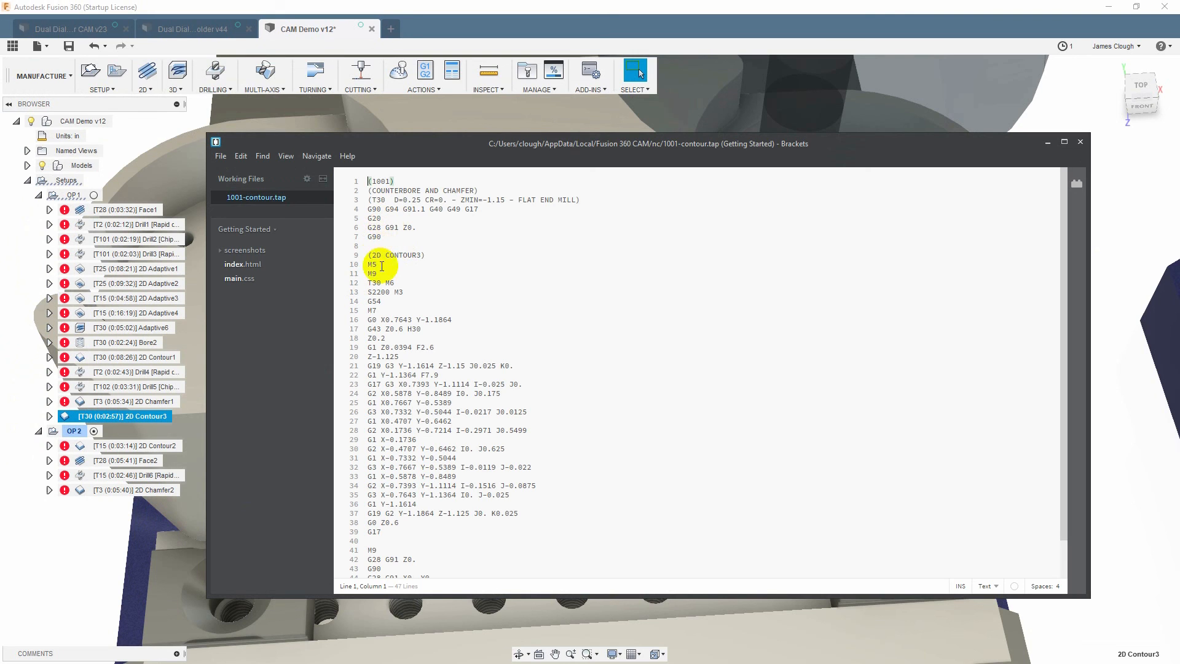
{"action": "left_click_drag", "start_coordinate": [1064, 264], "coordinate": [1075, 218]}
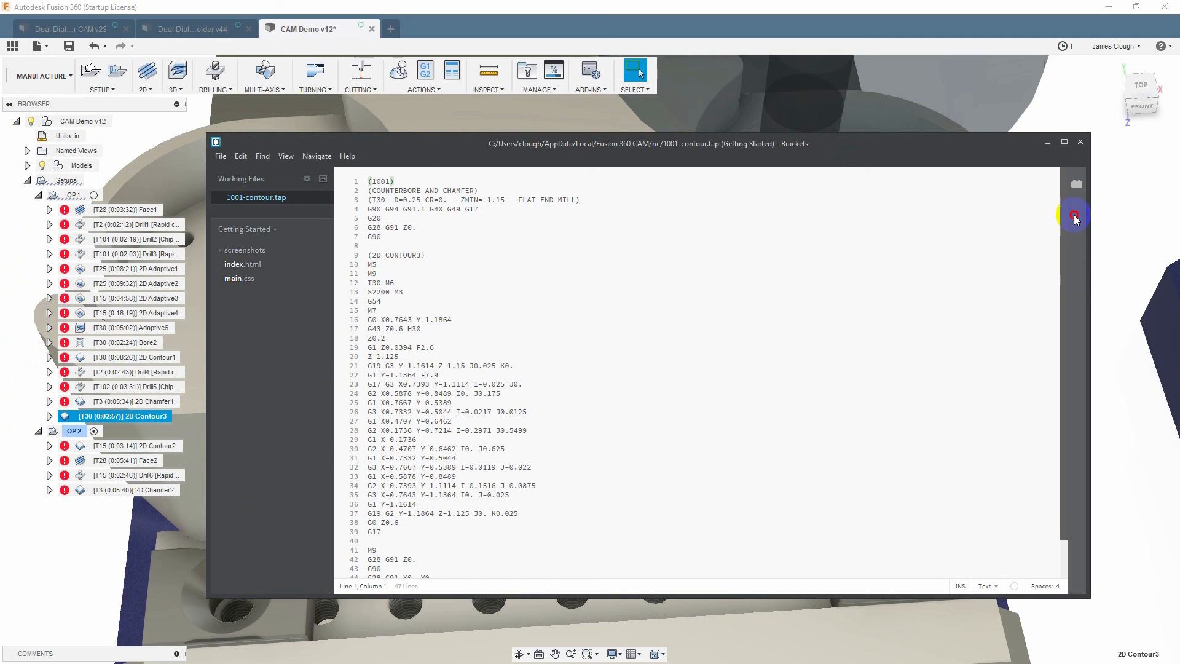
{"action": "left_click", "coordinate": [1080, 143]}
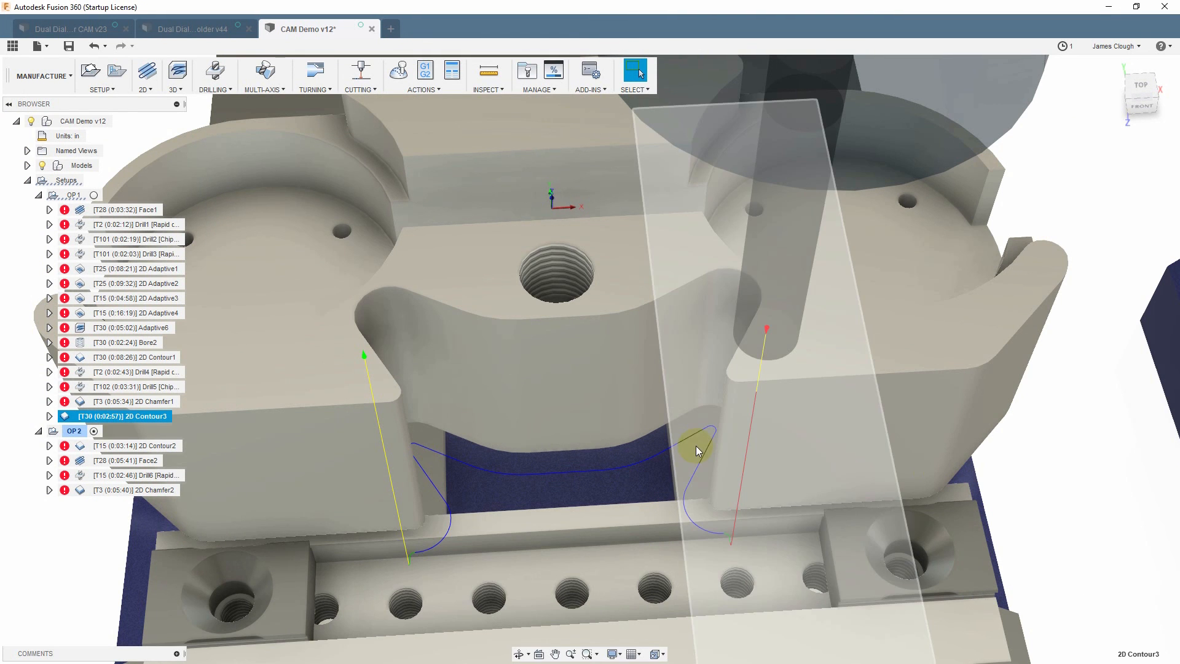
- Examine the front cutout on the OP2 part in the second vise and return to the OP1 part
{"action": "scroll", "coordinate": [835, 455], "scroll_direction": "down", "scroll_amount": 5}
{"action": "middle_click_drag", "start_coordinate": [979, 423], "coordinate": [312, 426]}
{"action": "scroll", "coordinate": [312, 427], "scroll_direction": "down", "scroll_amount": 1}
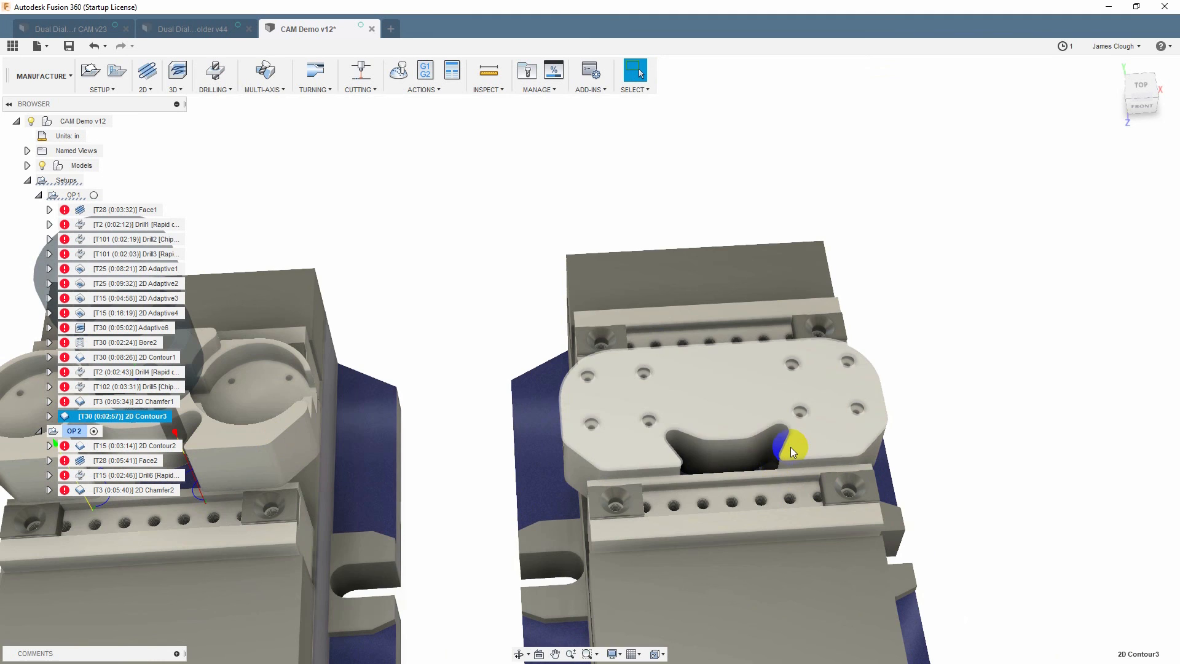
{"action": "scroll", "coordinate": [787, 454], "scroll_direction": "up", "scroll_amount": 5}
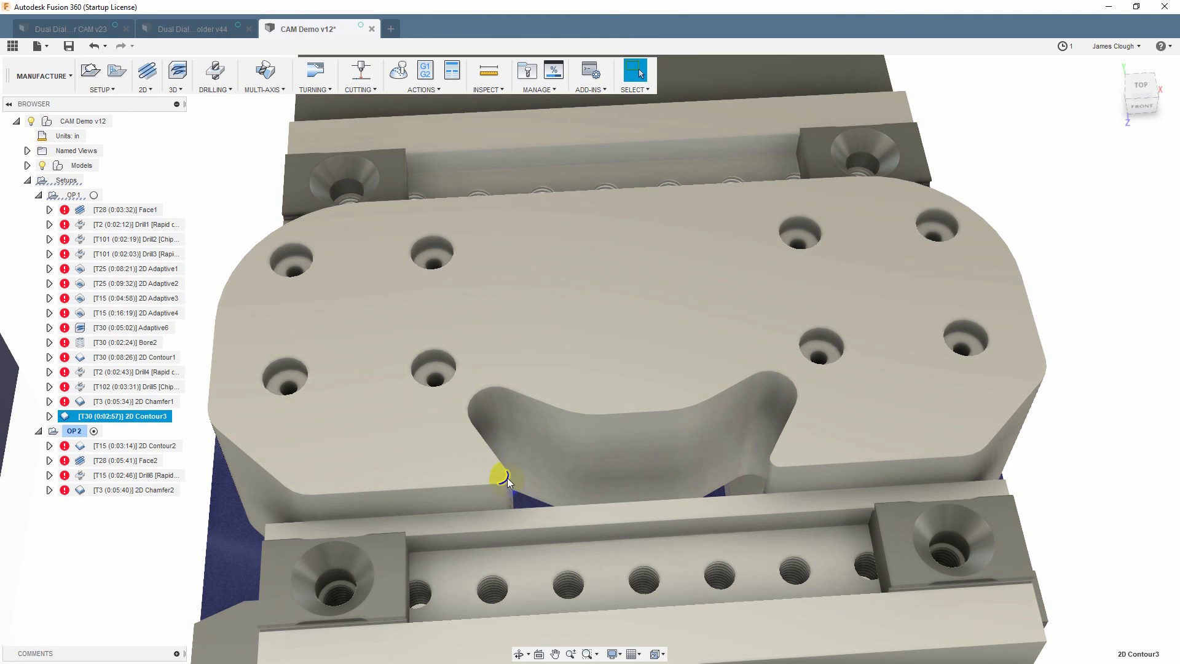
{"action": "middle_click_drag", "start_coordinate": [333, 464], "coordinate": [1179, 363]}
{"action": "scroll", "coordinate": [406, 360], "scroll_direction": "down", "scroll_amount": 2}
{"action": "scroll", "coordinate": [493, 319], "scroll_direction": "down", "scroll_amount": 2}
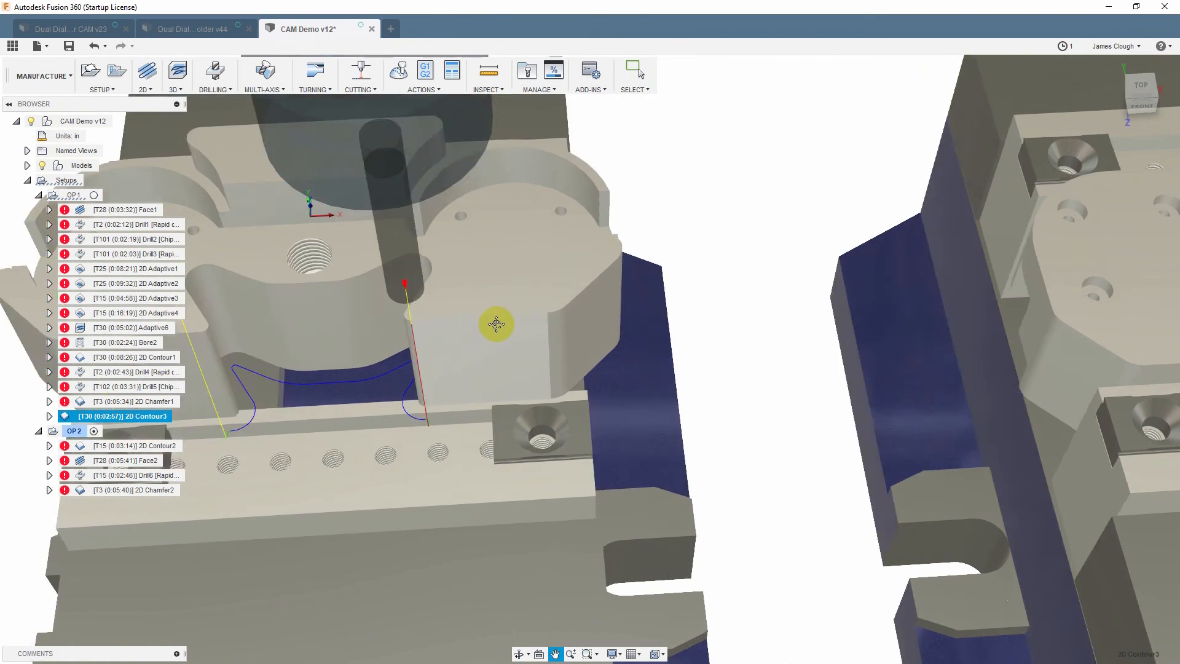
{"action": "scroll", "coordinate": [748, 319], "scroll_direction": "down", "scroll_amount": 2}
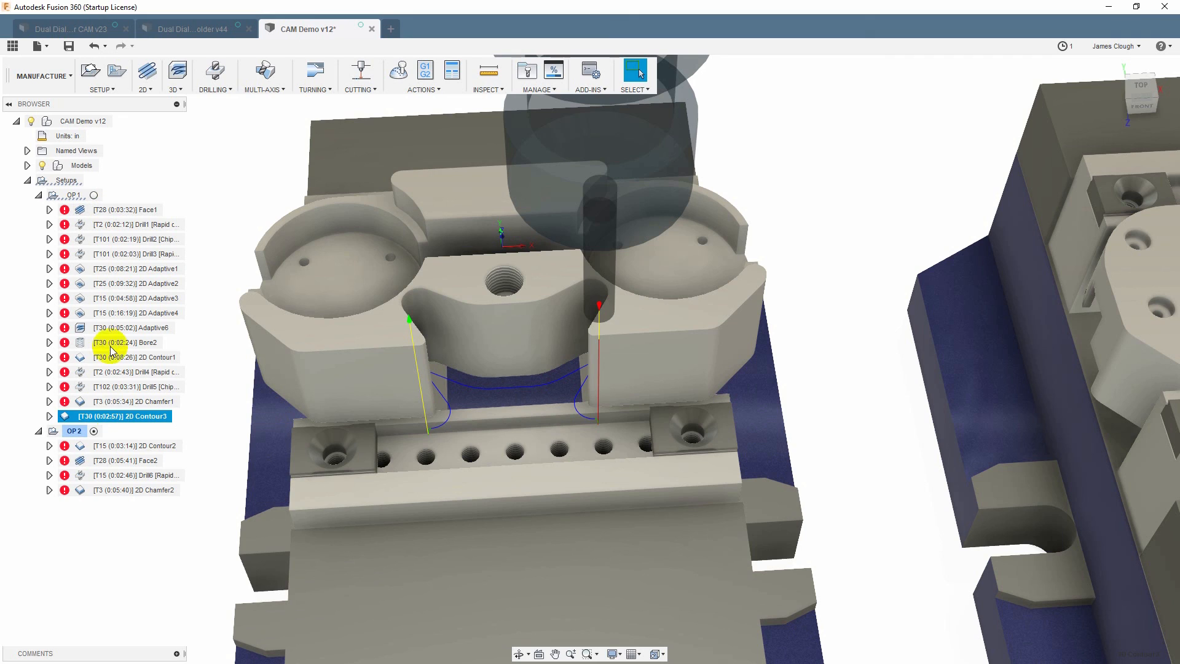
- Suppress the 2D Contour3 operation, clearing its toolpath, and select the OP1 setup
{"action": "right_click", "coordinate": [106, 419]}
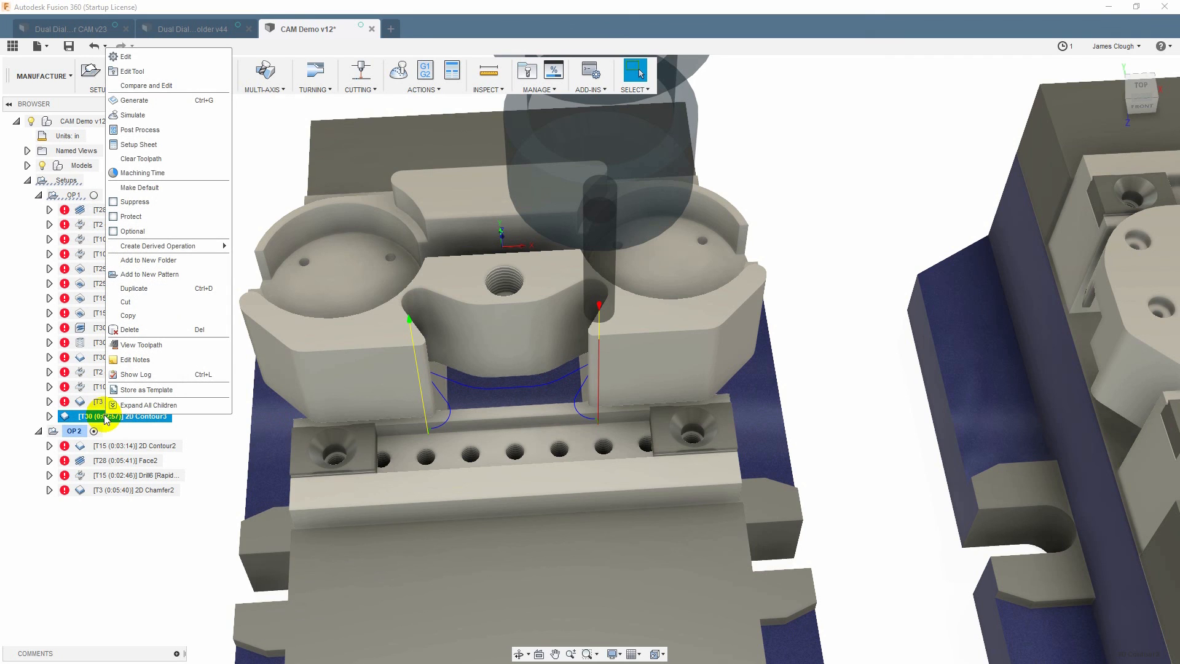
{"action": "left_click", "coordinate": [113, 201]}
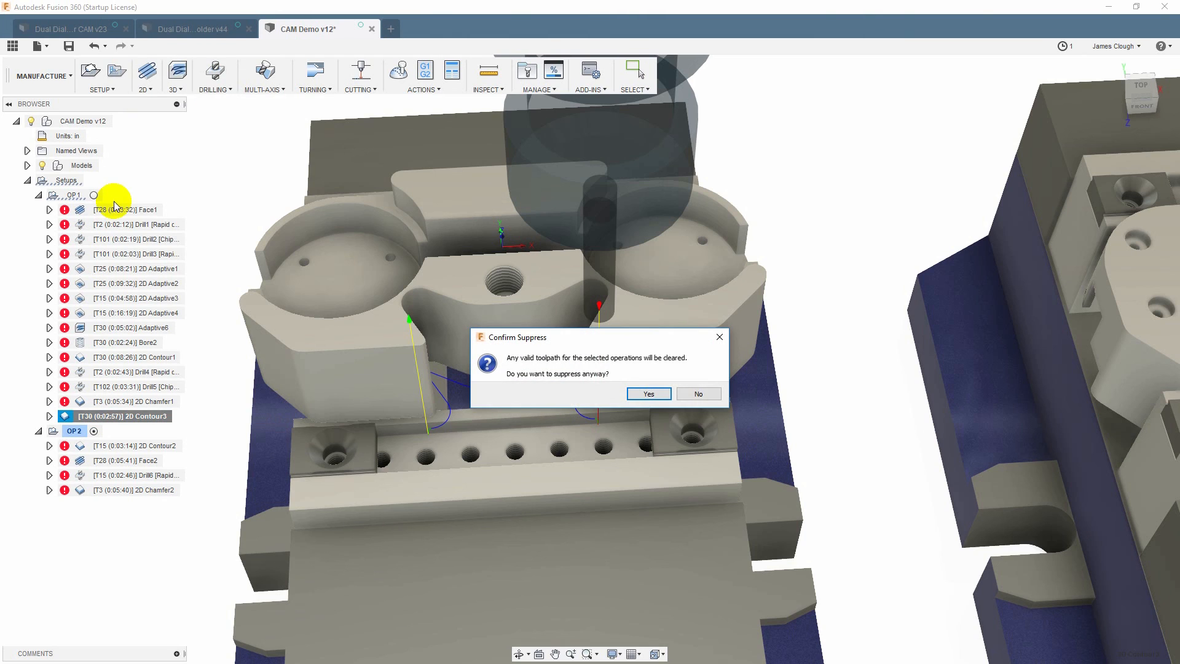
{"action": "left_click", "coordinate": [649, 393]}
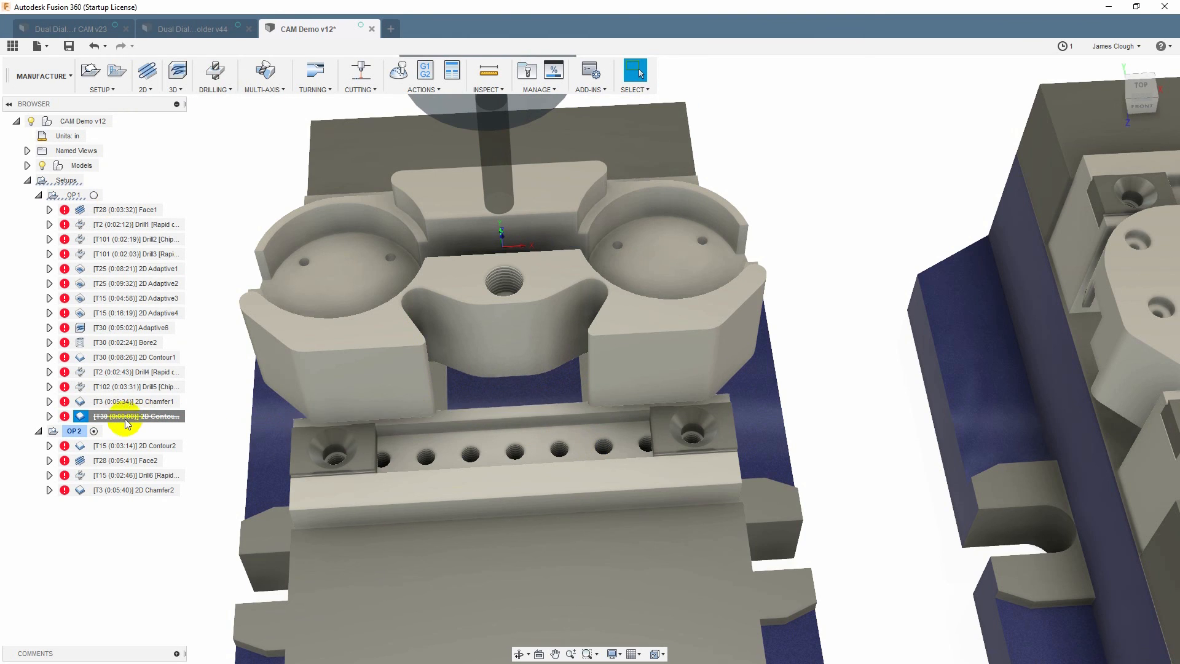
{"action": "left_click", "coordinate": [180, 418]}
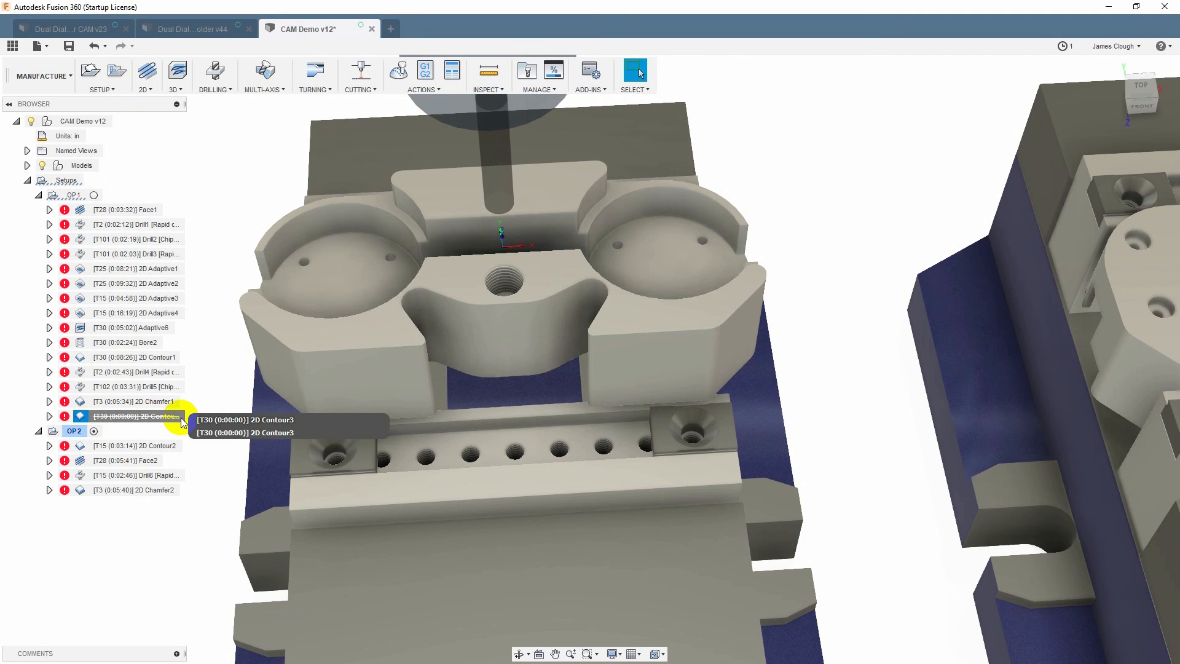
{"action": "left_click", "coordinate": [54, 198]}
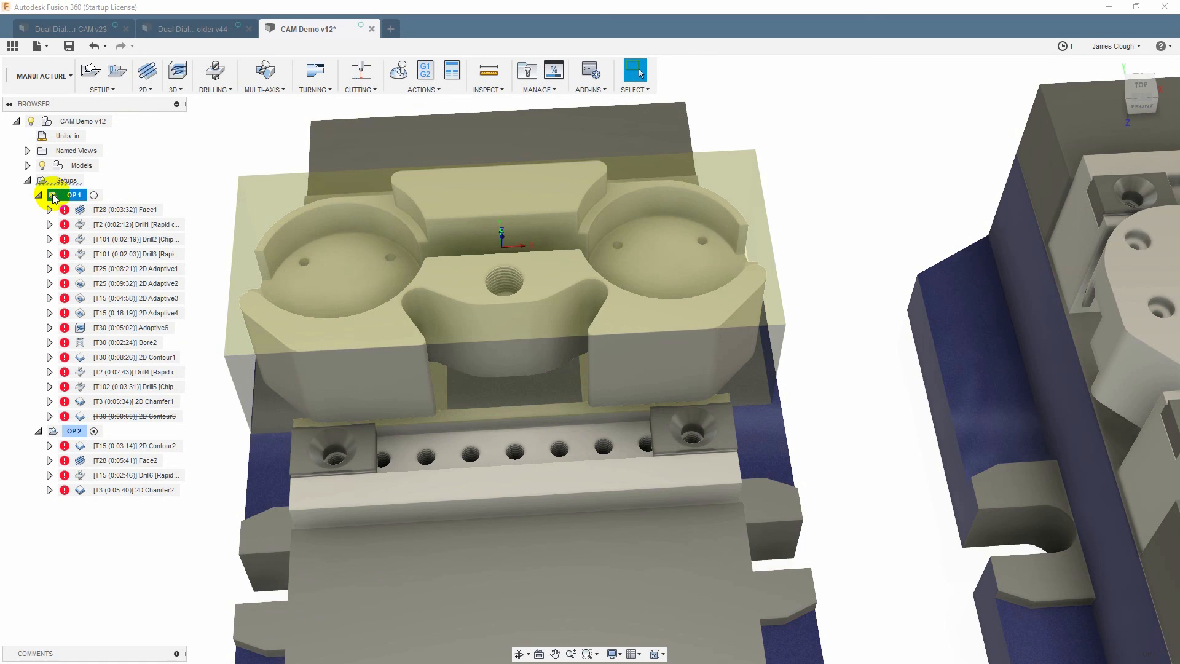